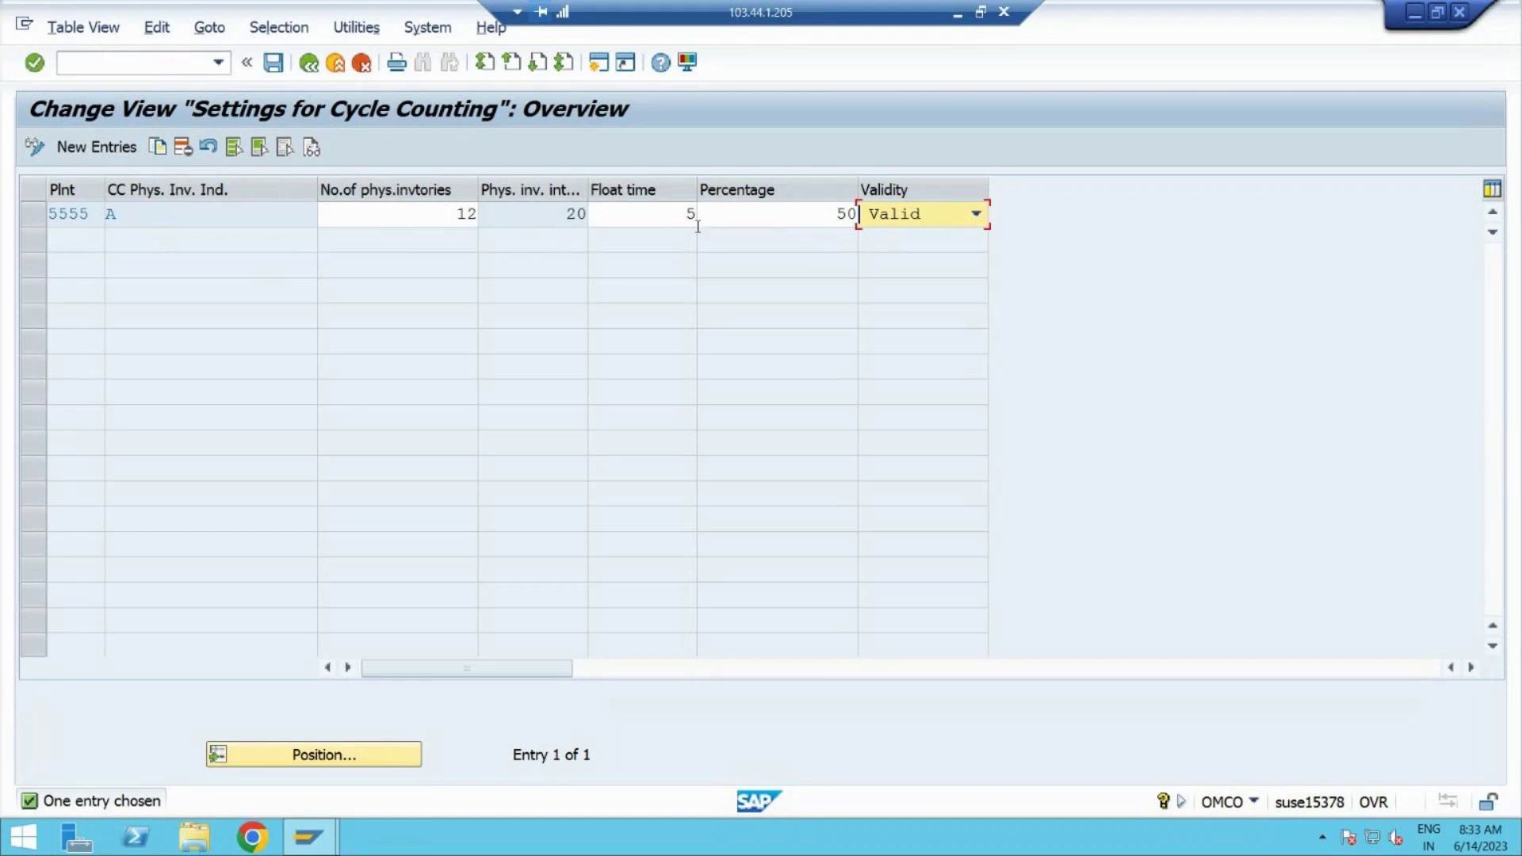
Step: Start new cycle counting entries and dismiss the plant 5555 percentage warning
{"action": "left_click", "coordinate": [87, 151]}
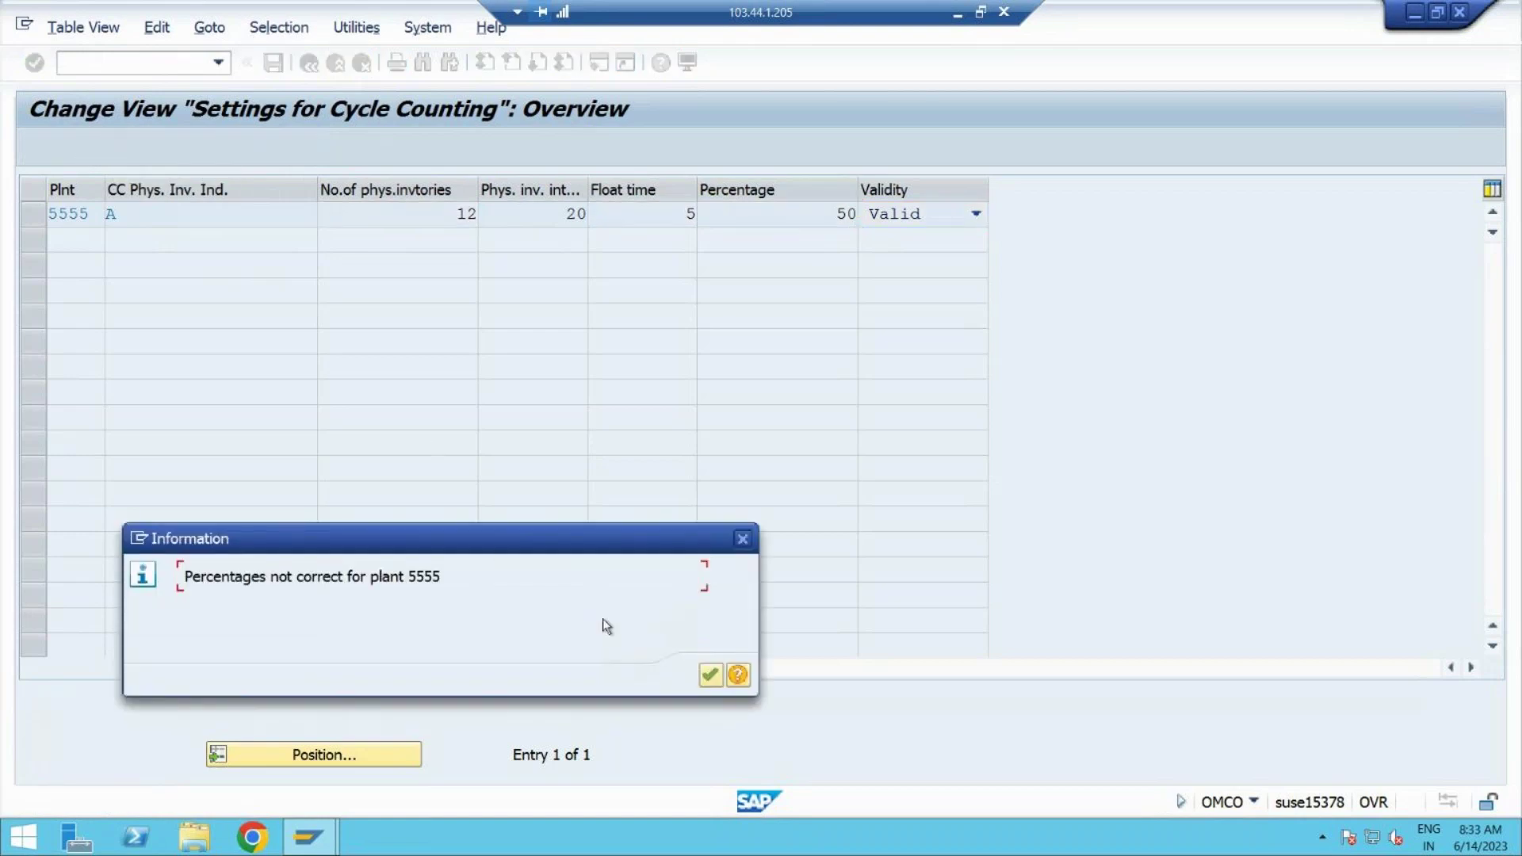
{"action": "left_click", "coordinate": [708, 675]}
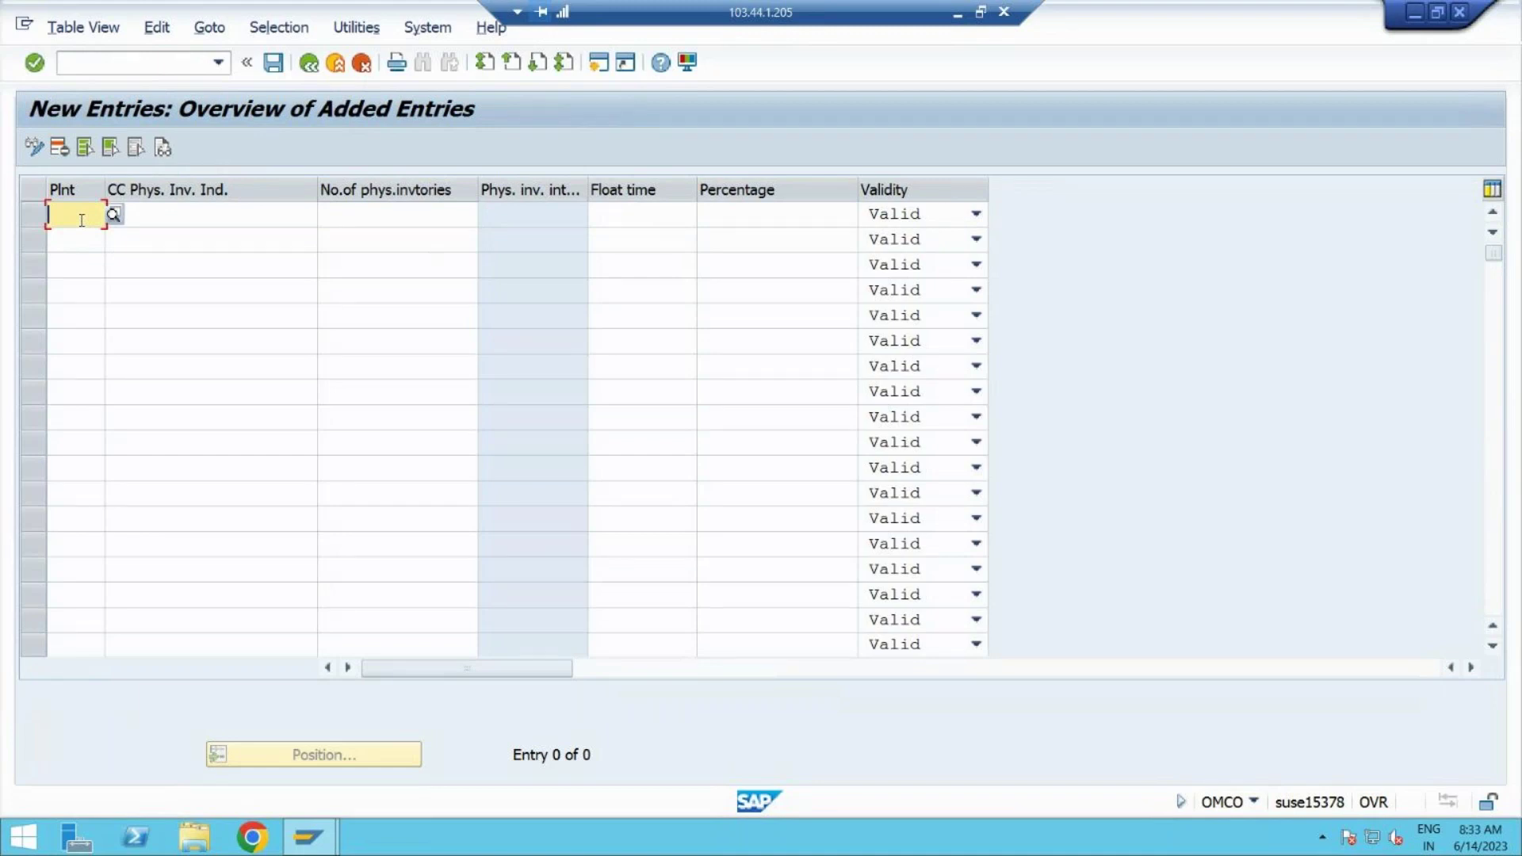
Step: Fill plant 77P1 into the Plnt cells of the first four rows
{"action": "key", "text": "Tab"}
{"action": "key", "text": "Tab"}
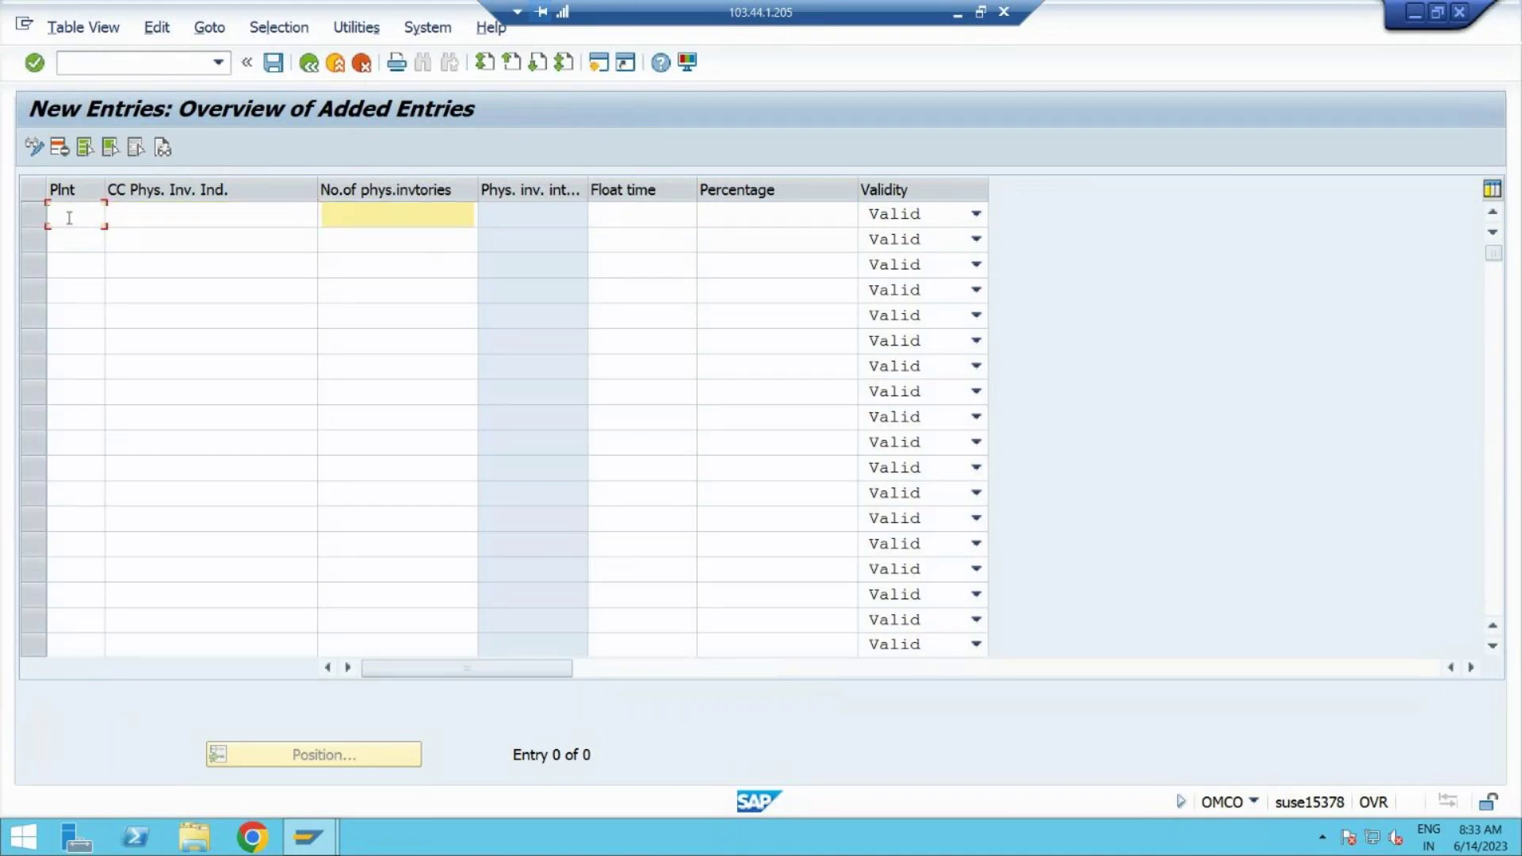
{"action": "left_click", "coordinate": [69, 218]}
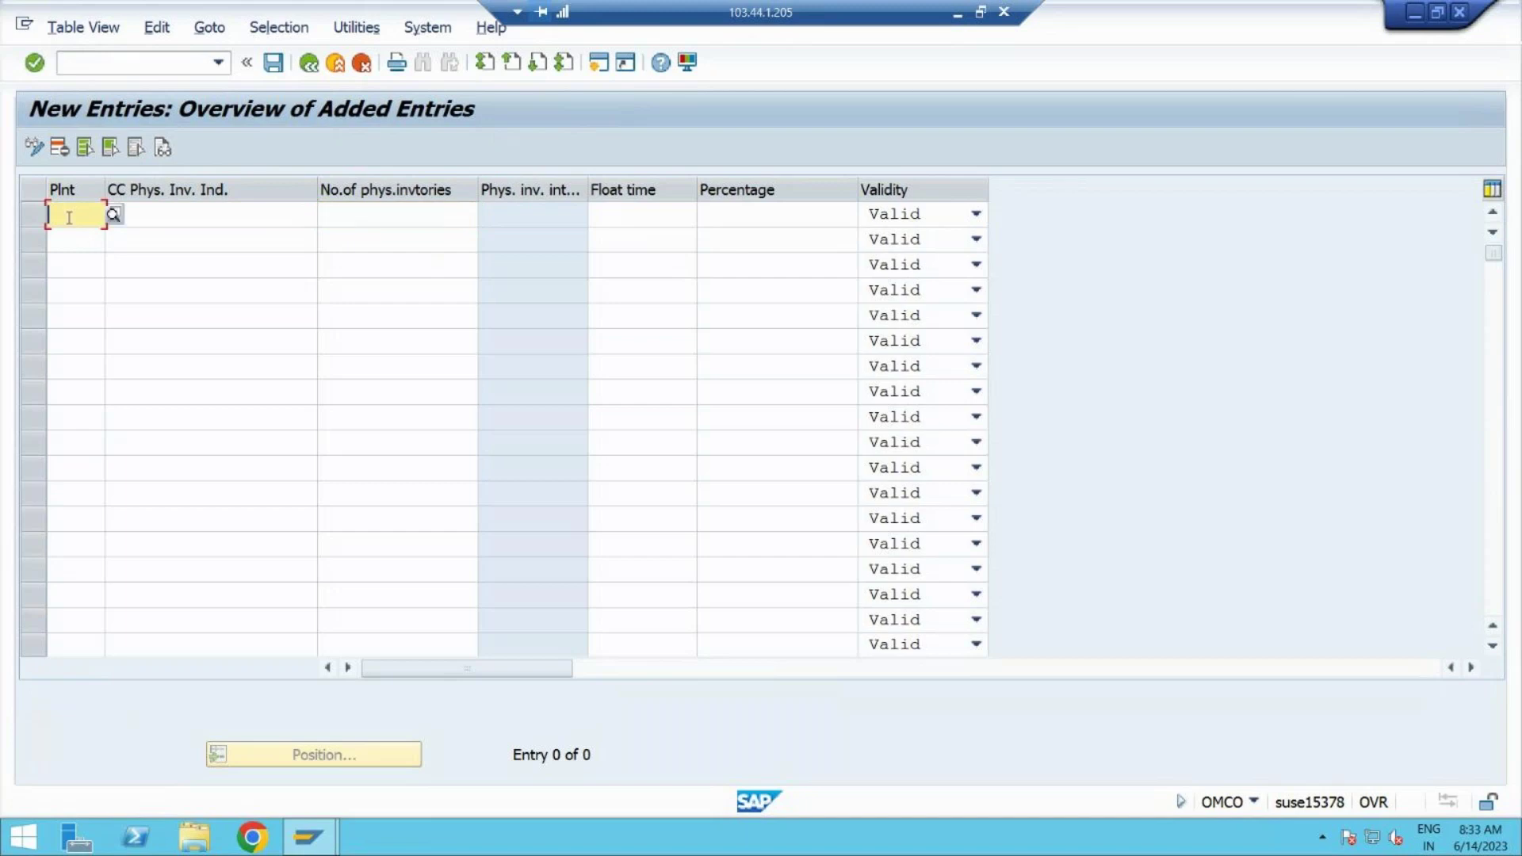
{"action": "type", "text": "77p1"}
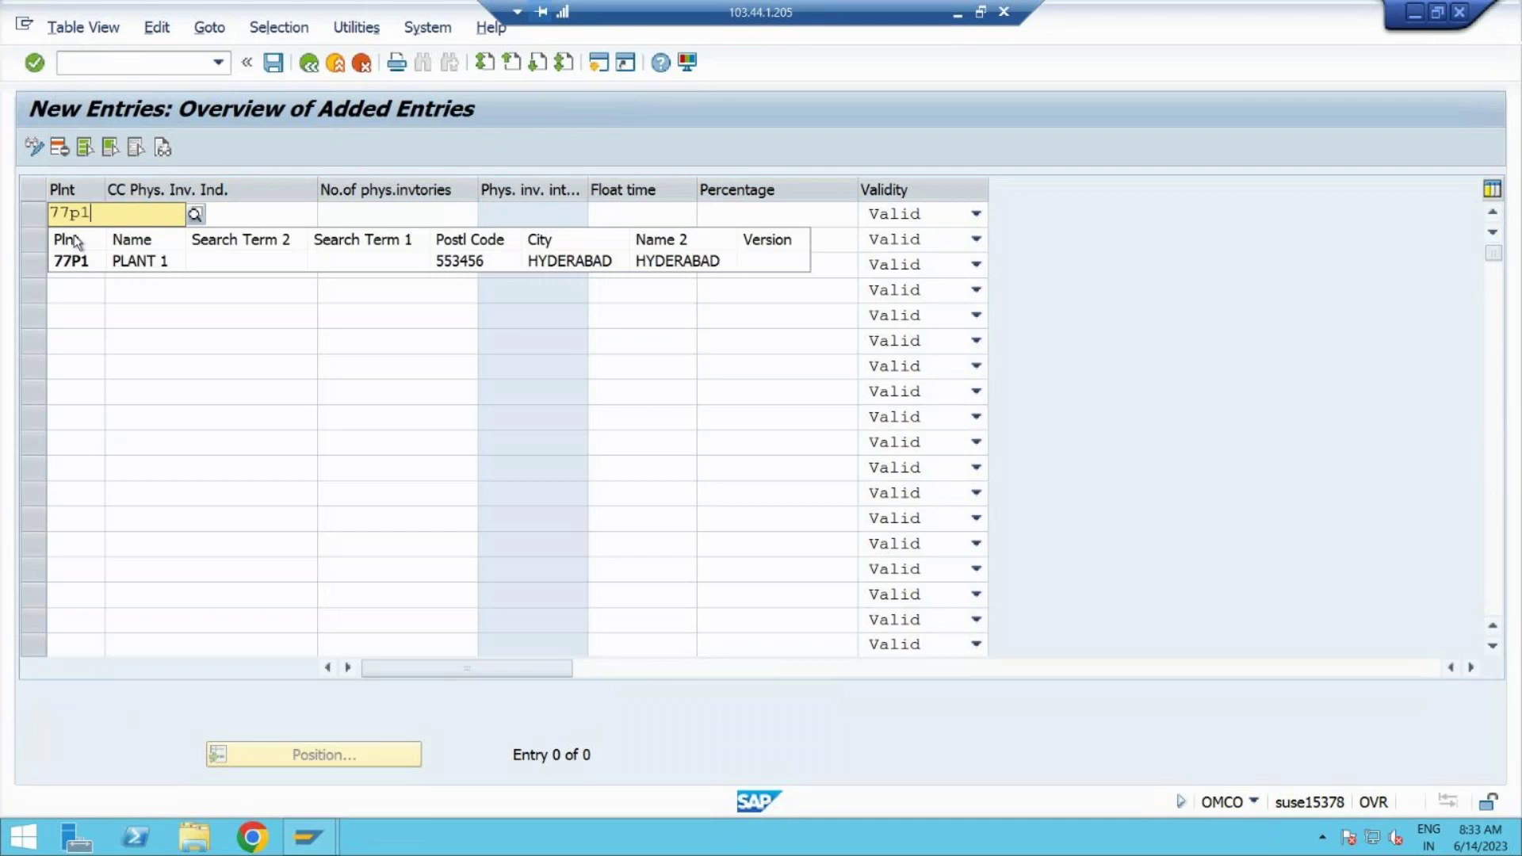
{"action": "left_click", "coordinate": [79, 262]}
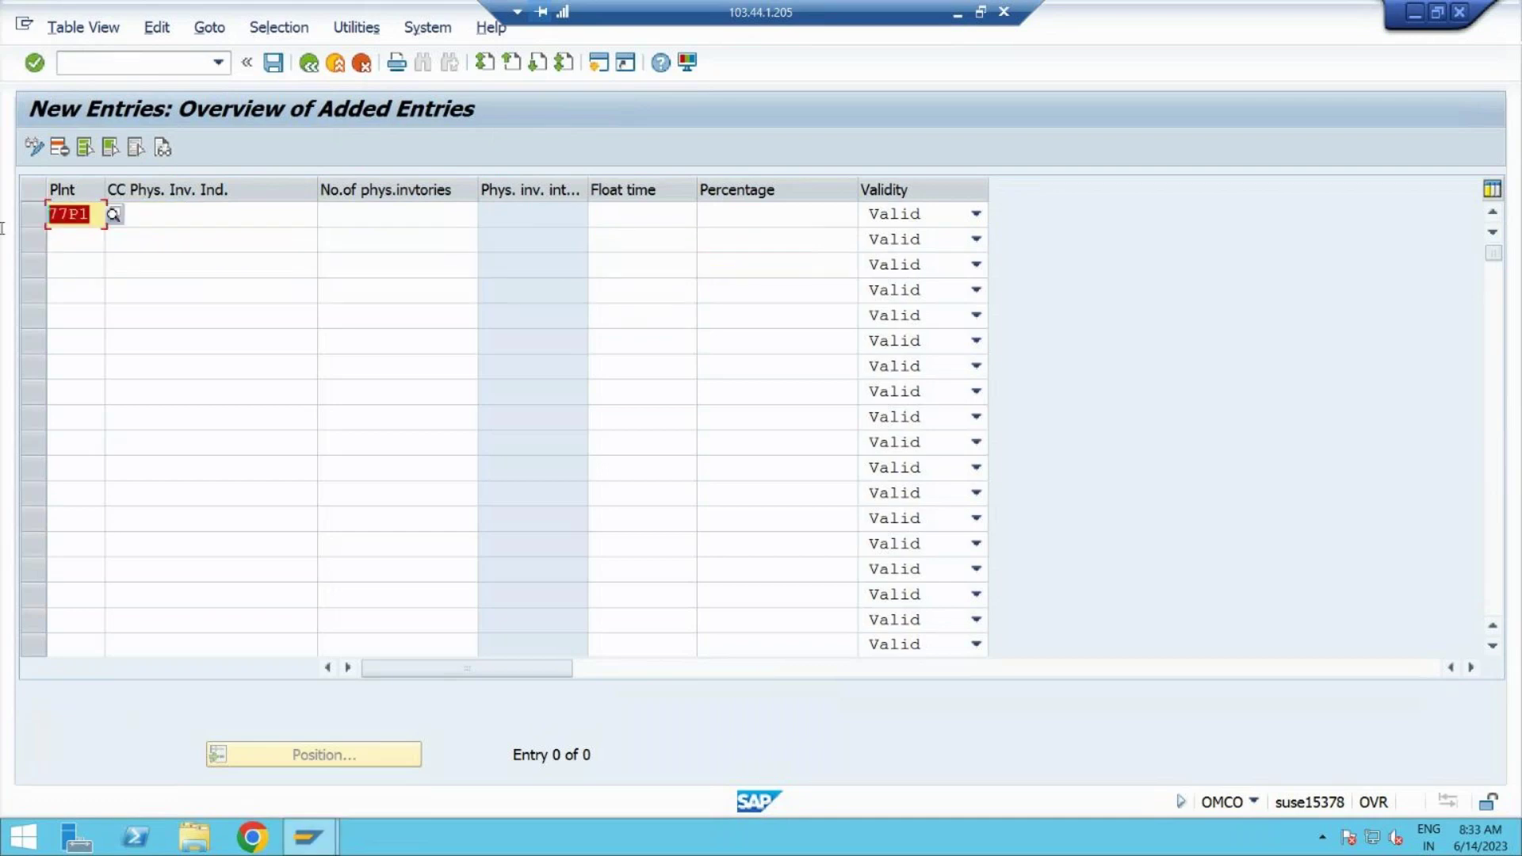
{"action": "left_click", "coordinate": [64, 244]}
{"action": "type", "text": "77P1"}
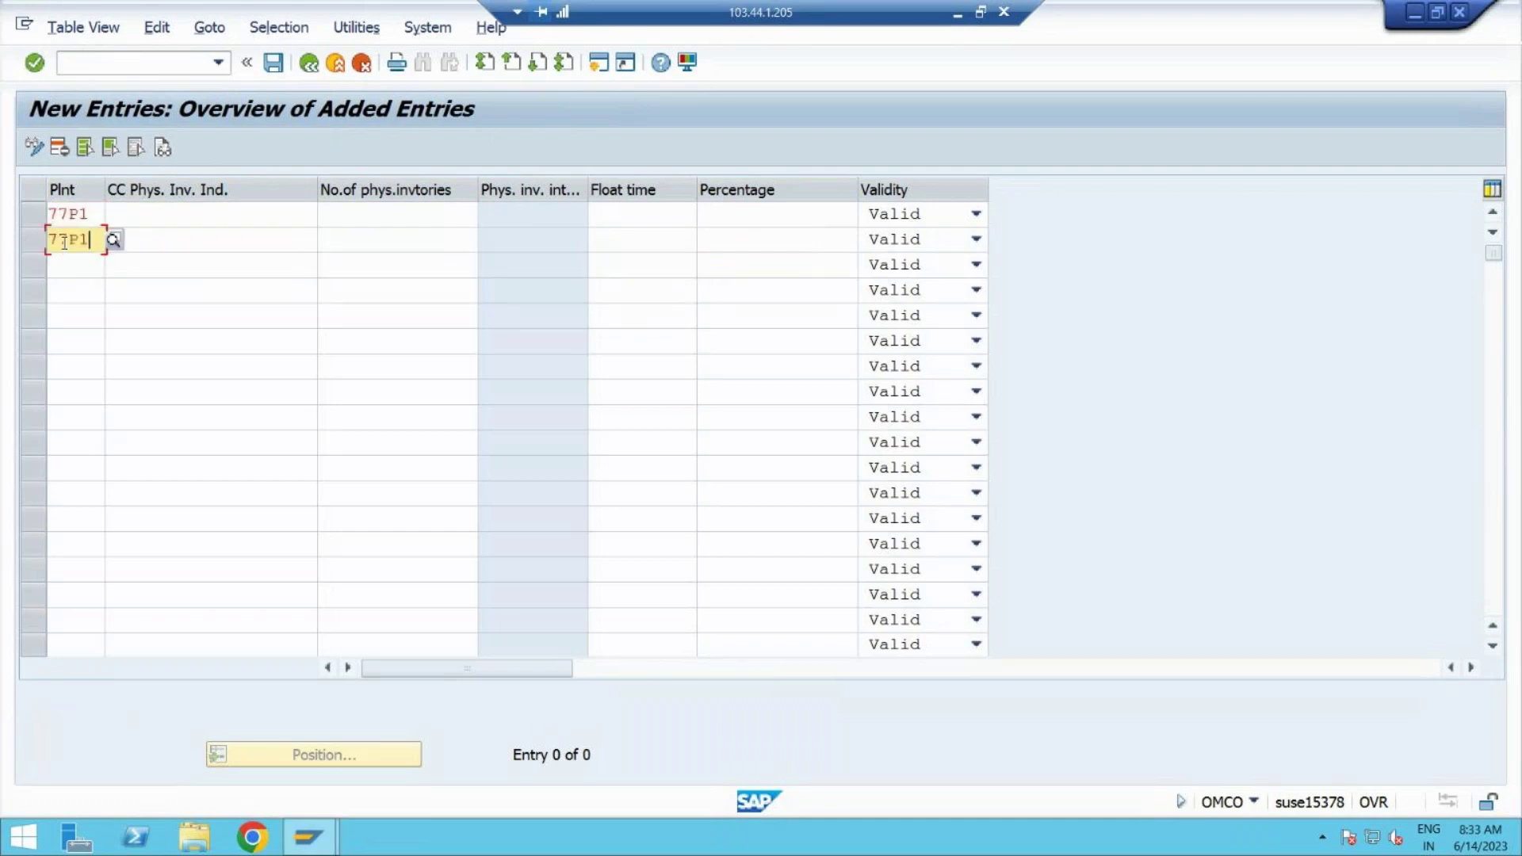
{"action": "left_click", "coordinate": [75, 273]}
{"action": "type", "text": "77P1"}
{"action": "left_click", "coordinate": [76, 289]}
{"action": "type", "text": "77P1"}
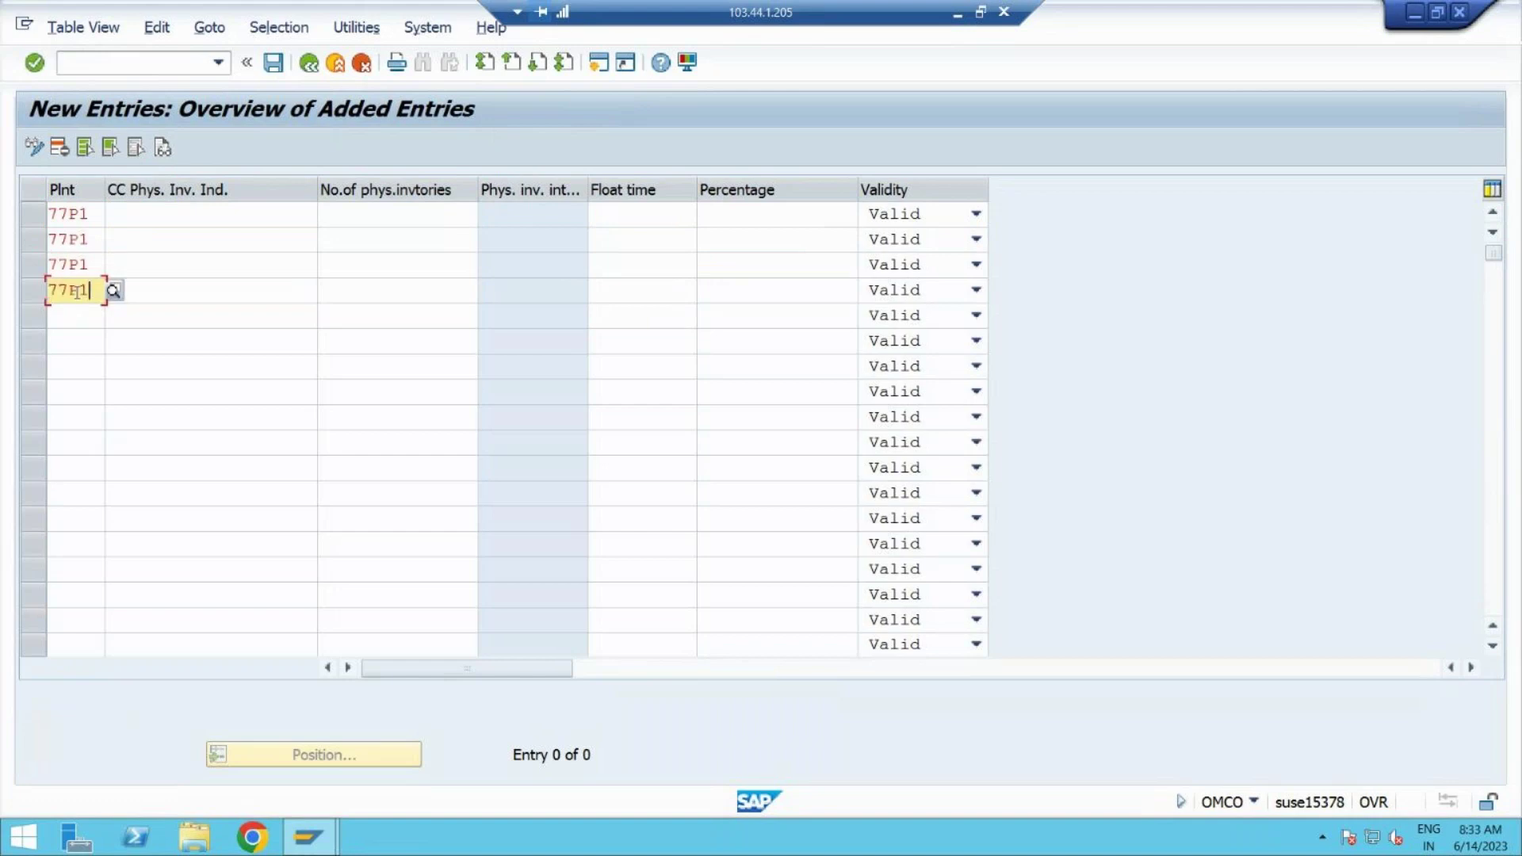
Step: Enter cycle counting indicators A, B, C and D in those four rows
{"action": "left_click", "coordinate": [181, 220]}
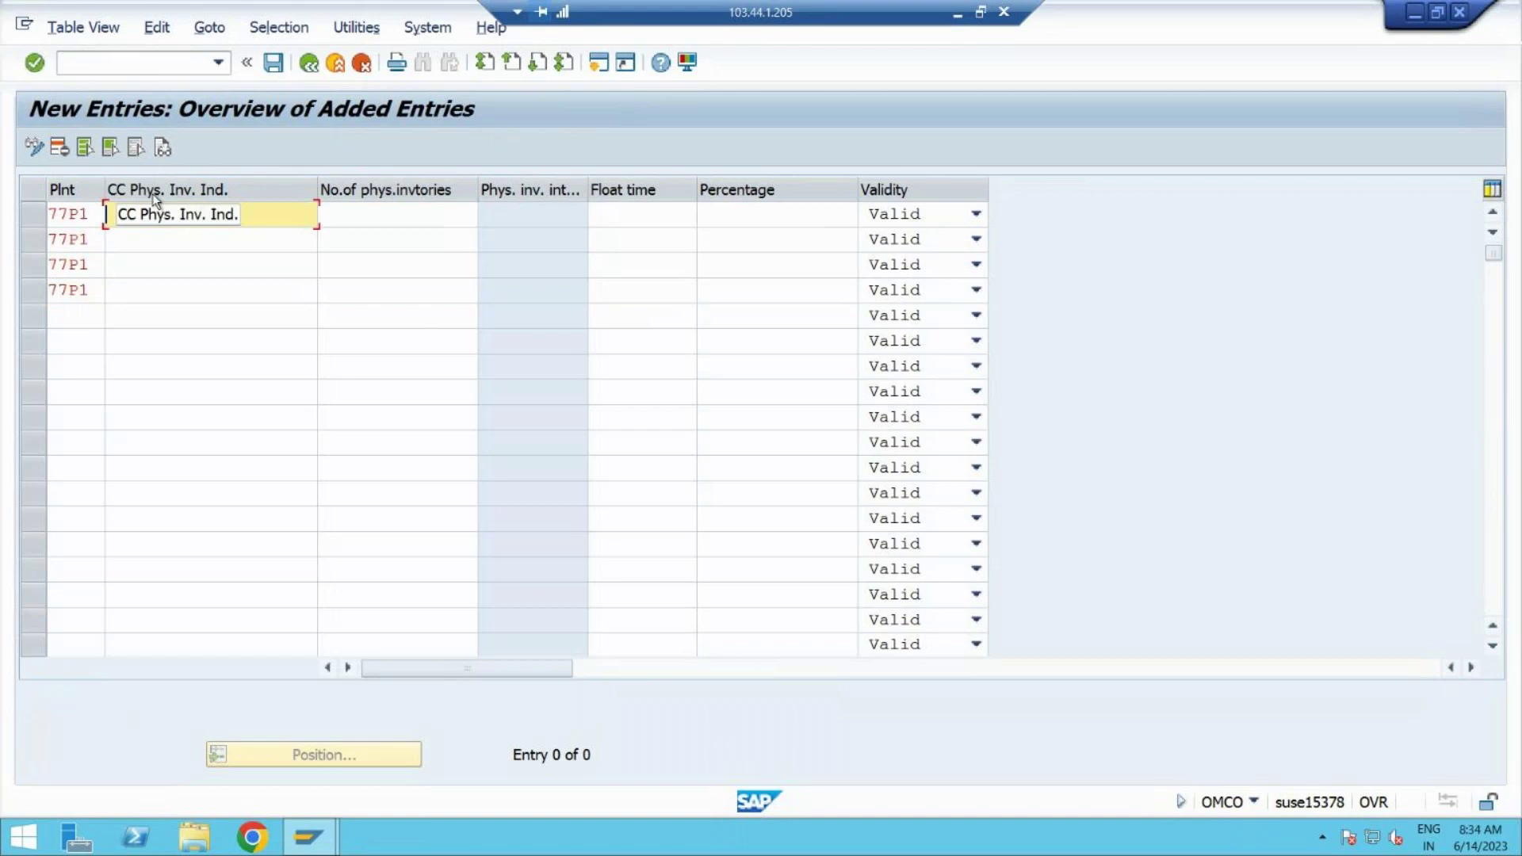
{"action": "type", "text": "A"}
{"action": "left_click", "coordinate": [154, 243]}
{"action": "type", "text": "B"}
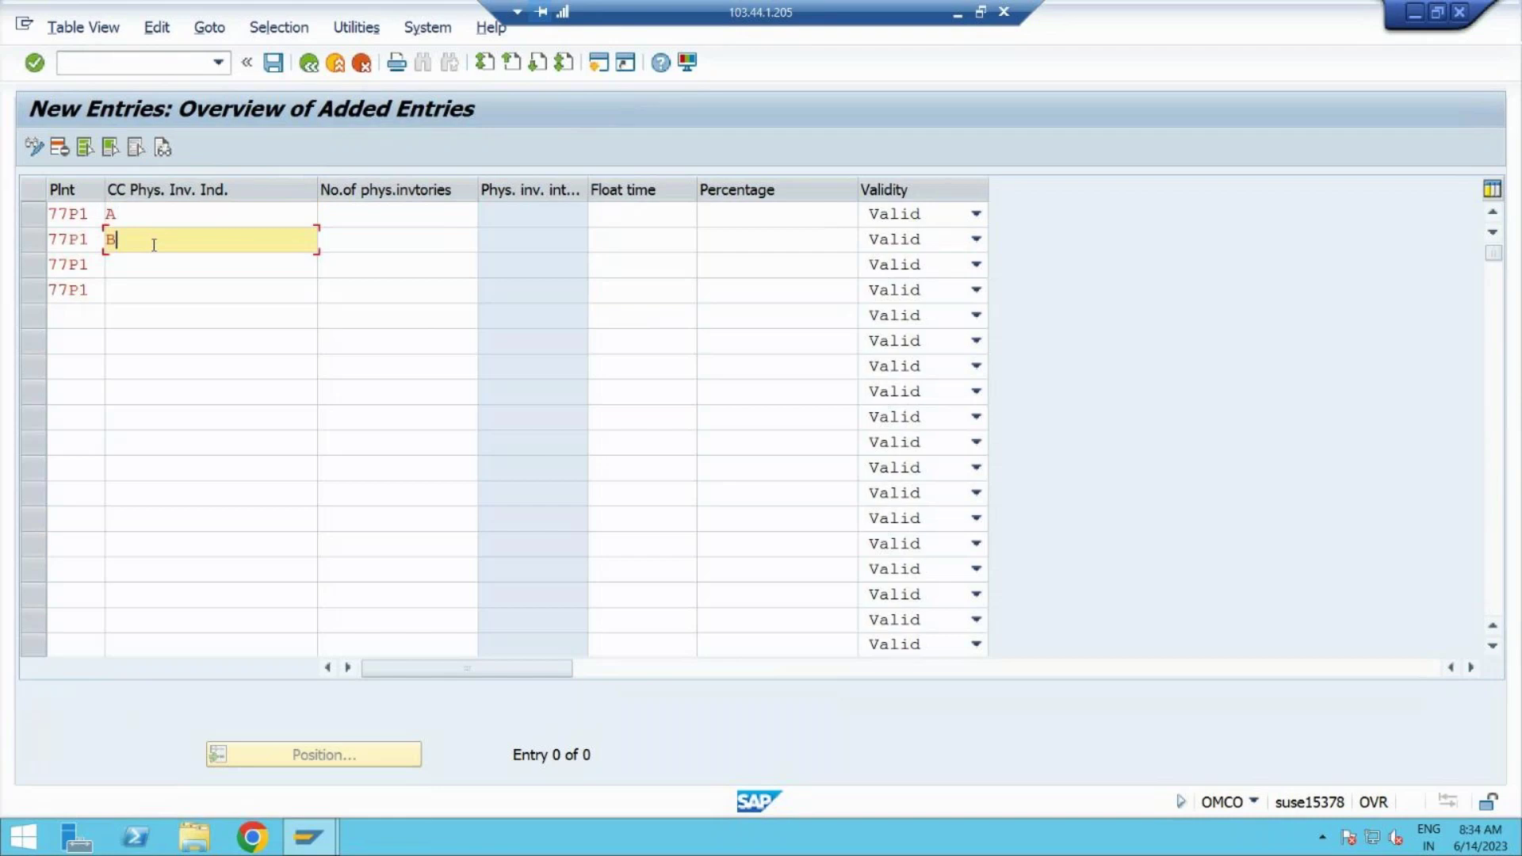
{"action": "left_click", "coordinate": [151, 264]}
{"action": "type", "text": "C"}
{"action": "left_click", "coordinate": [157, 295]}
{"action": "type", "text": "D"}
{"action": "key", "text": "Return"}
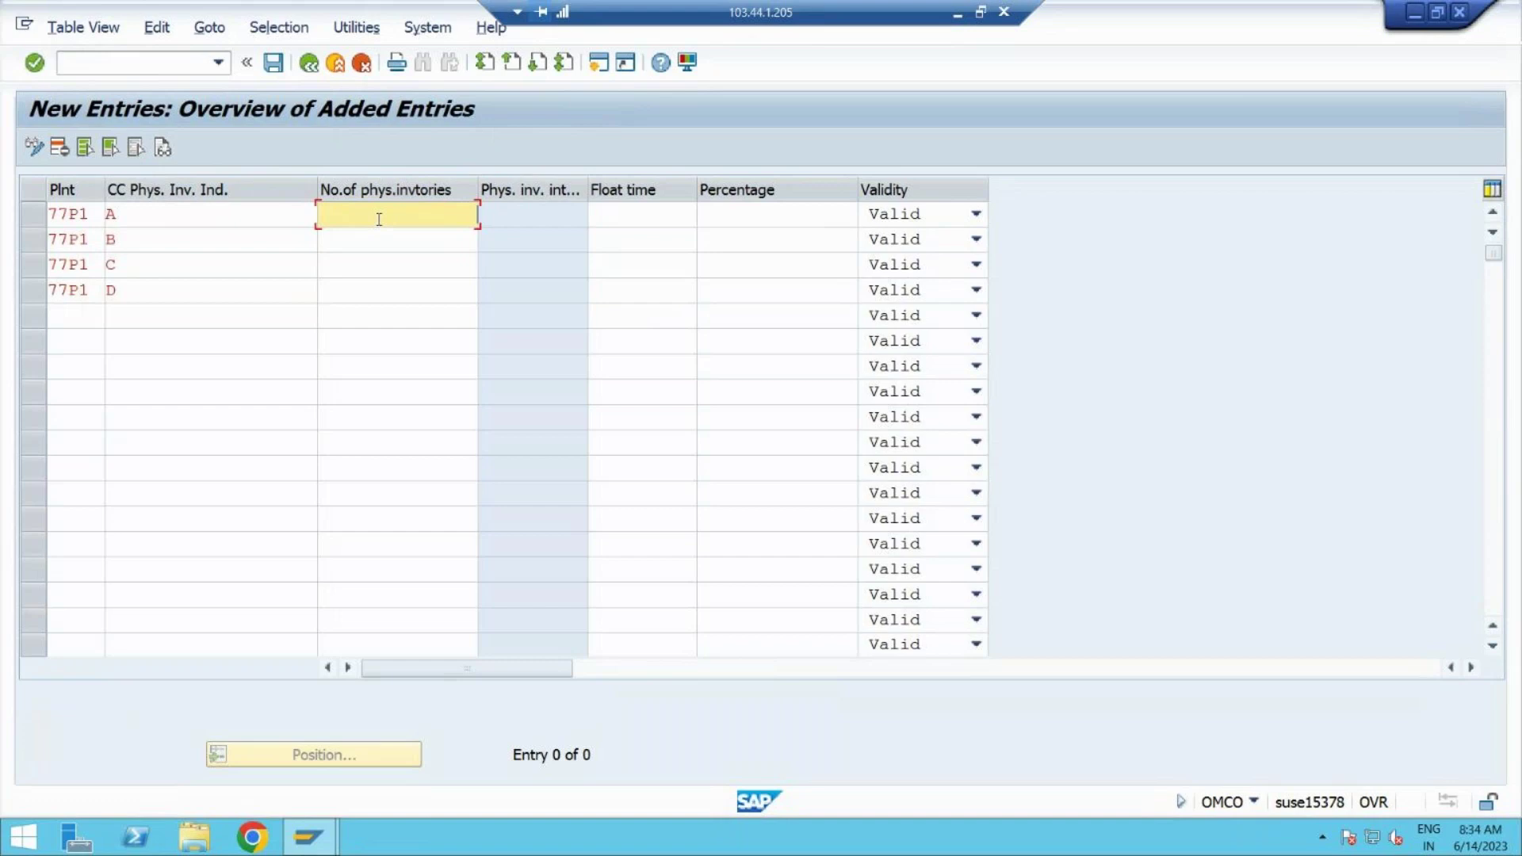
Step: Set 12, 6, 3 and 1 physical inventories per year for indicators A, B, C and D
{"action": "type", "text": "2"}
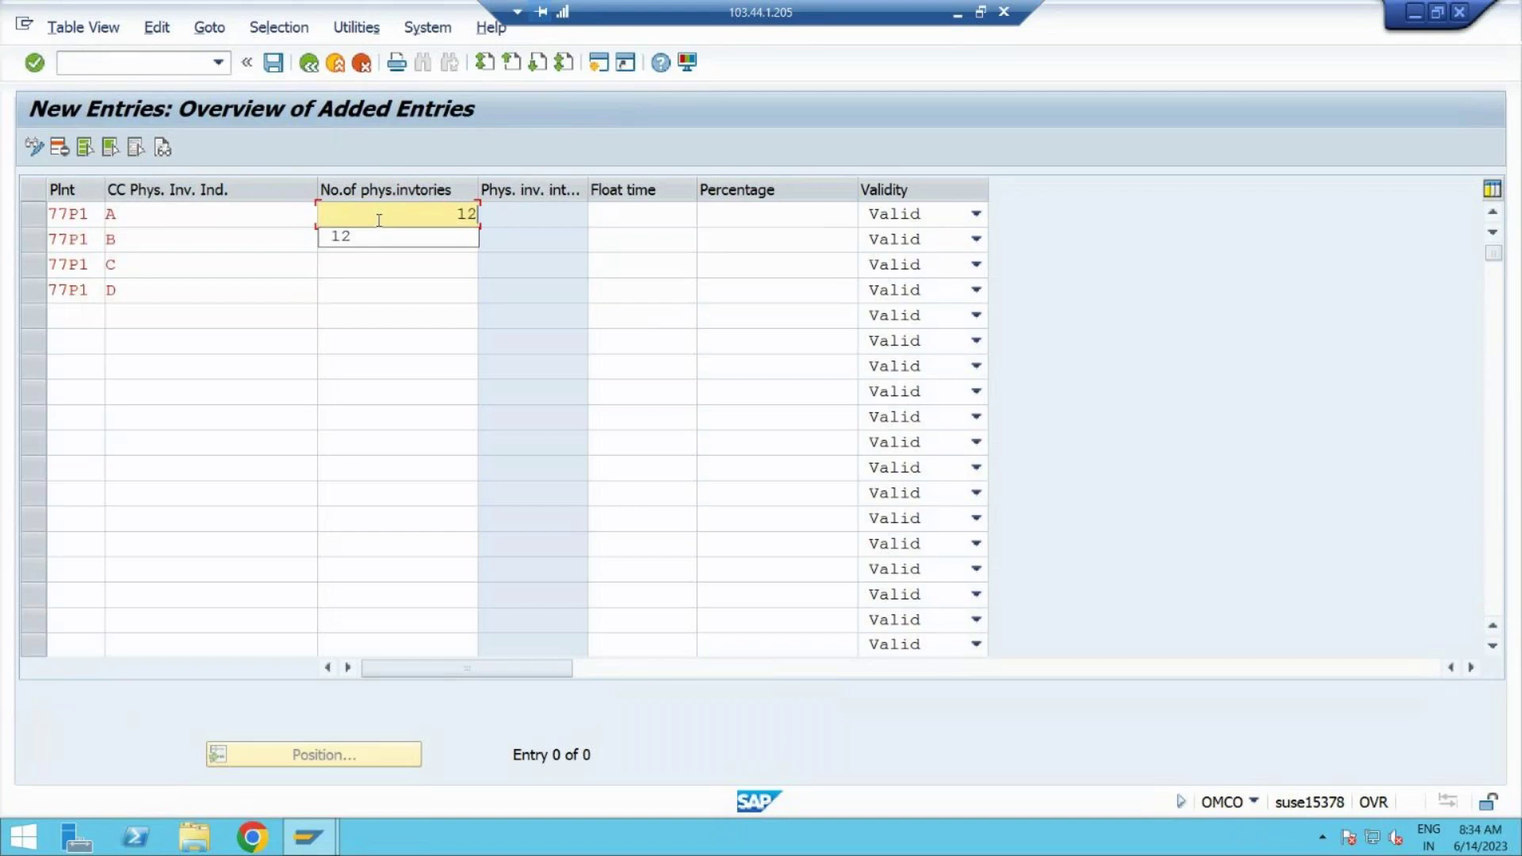
{"action": "left_click", "coordinate": [379, 232]}
{"action": "left_click", "coordinate": [382, 233]}
{"action": "type", "text": "6"}
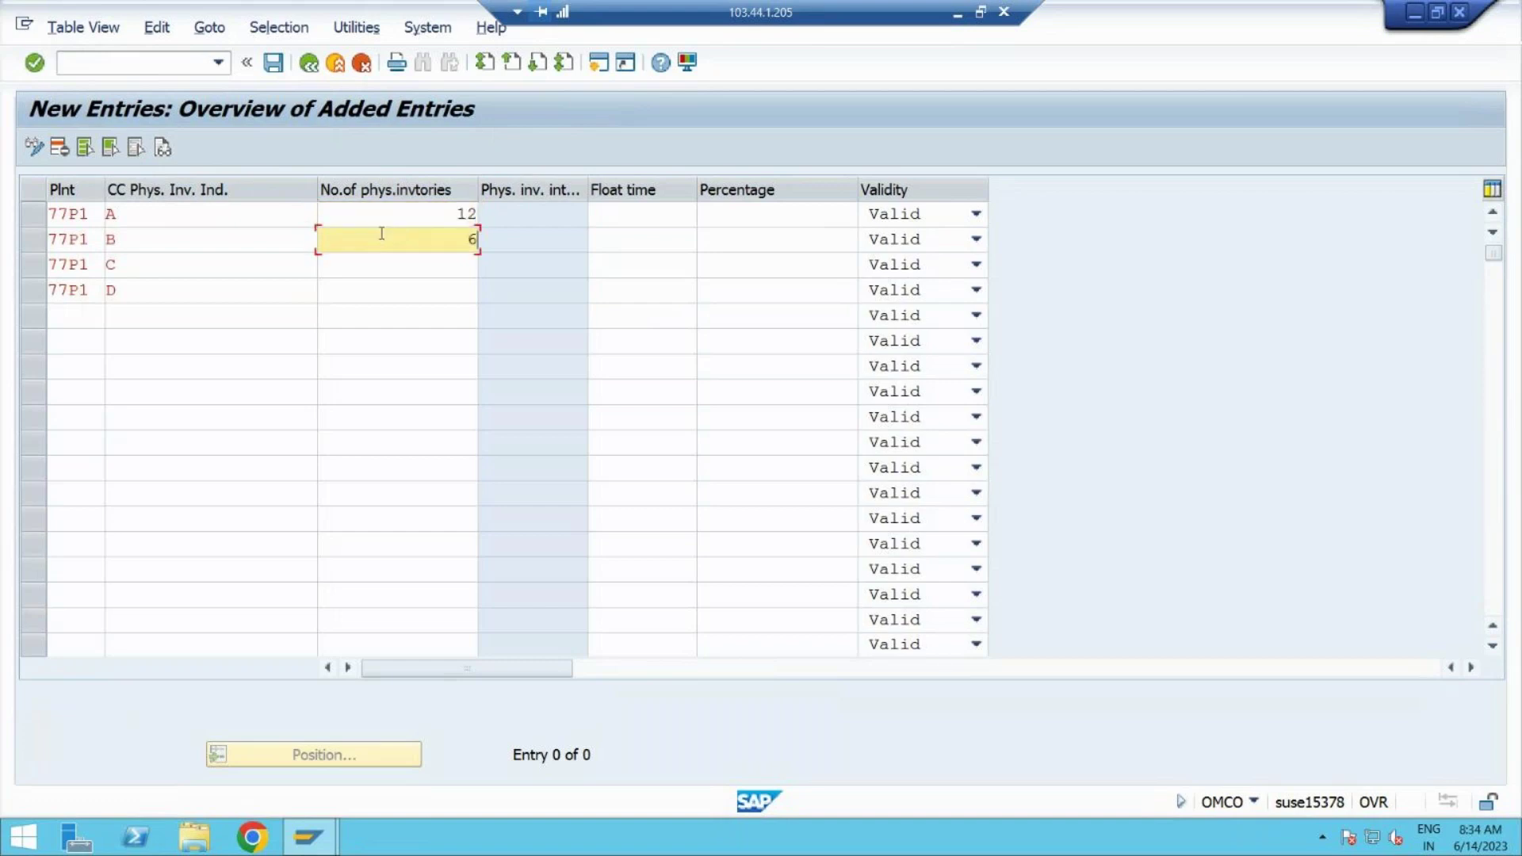
{"action": "left_click", "coordinate": [387, 267]}
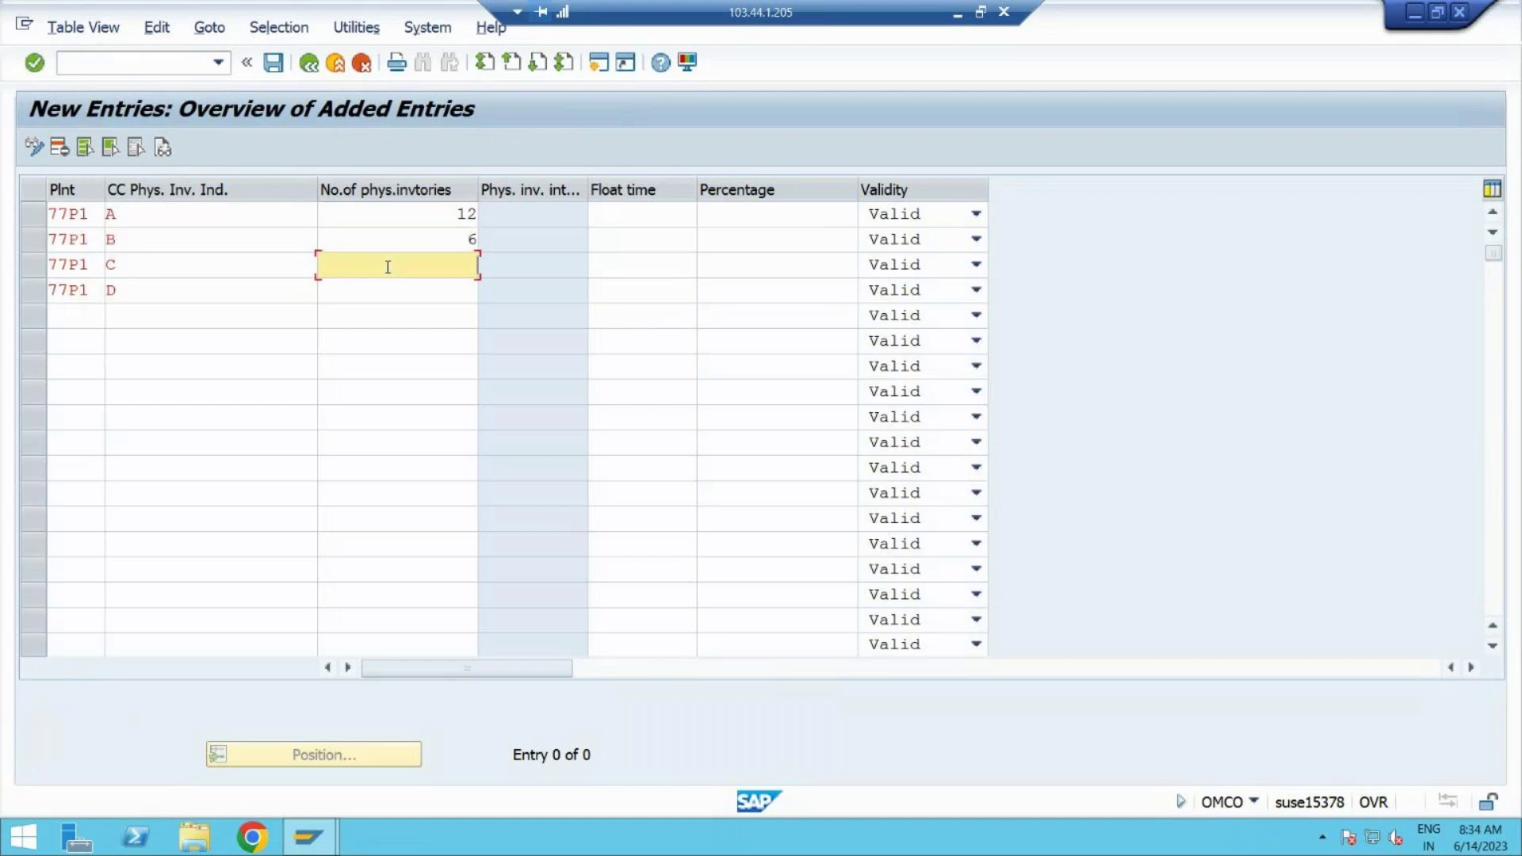
{"action": "type", "text": "3"}
{"action": "left_click", "coordinate": [398, 297]}
{"action": "type", "text": "1"}
{"action": "left_click", "coordinate": [575, 322]}
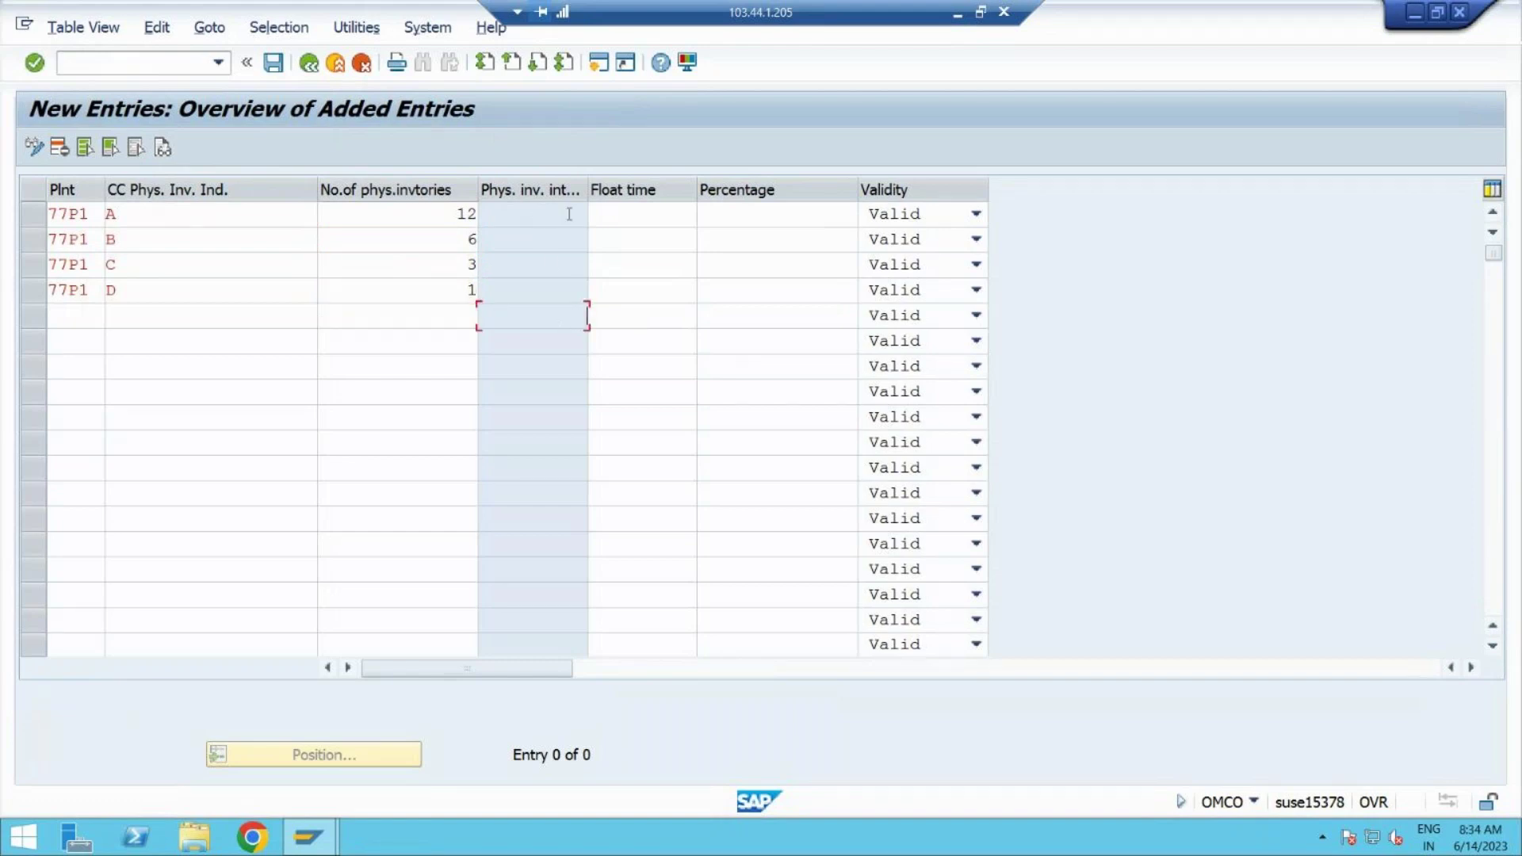
{"action": "left_click", "coordinate": [606, 220]}
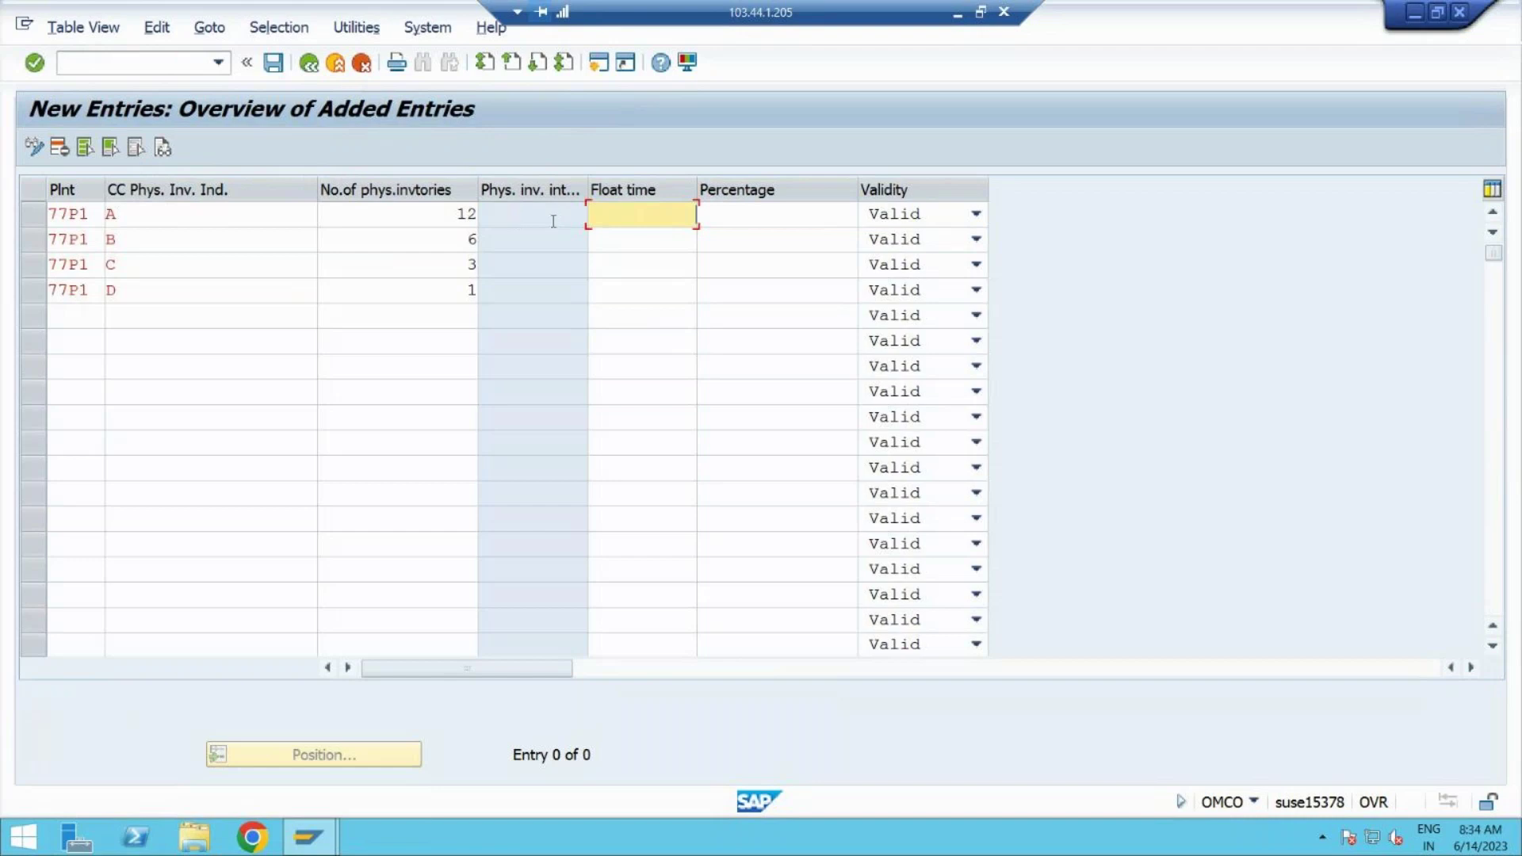
Step: Enter float times 5, 10 and 20 for indicators A, B and C
{"action": "type", "text": "5"}
{"action": "left_click", "coordinate": [631, 234]}
{"action": "left_click", "coordinate": [649, 241]}
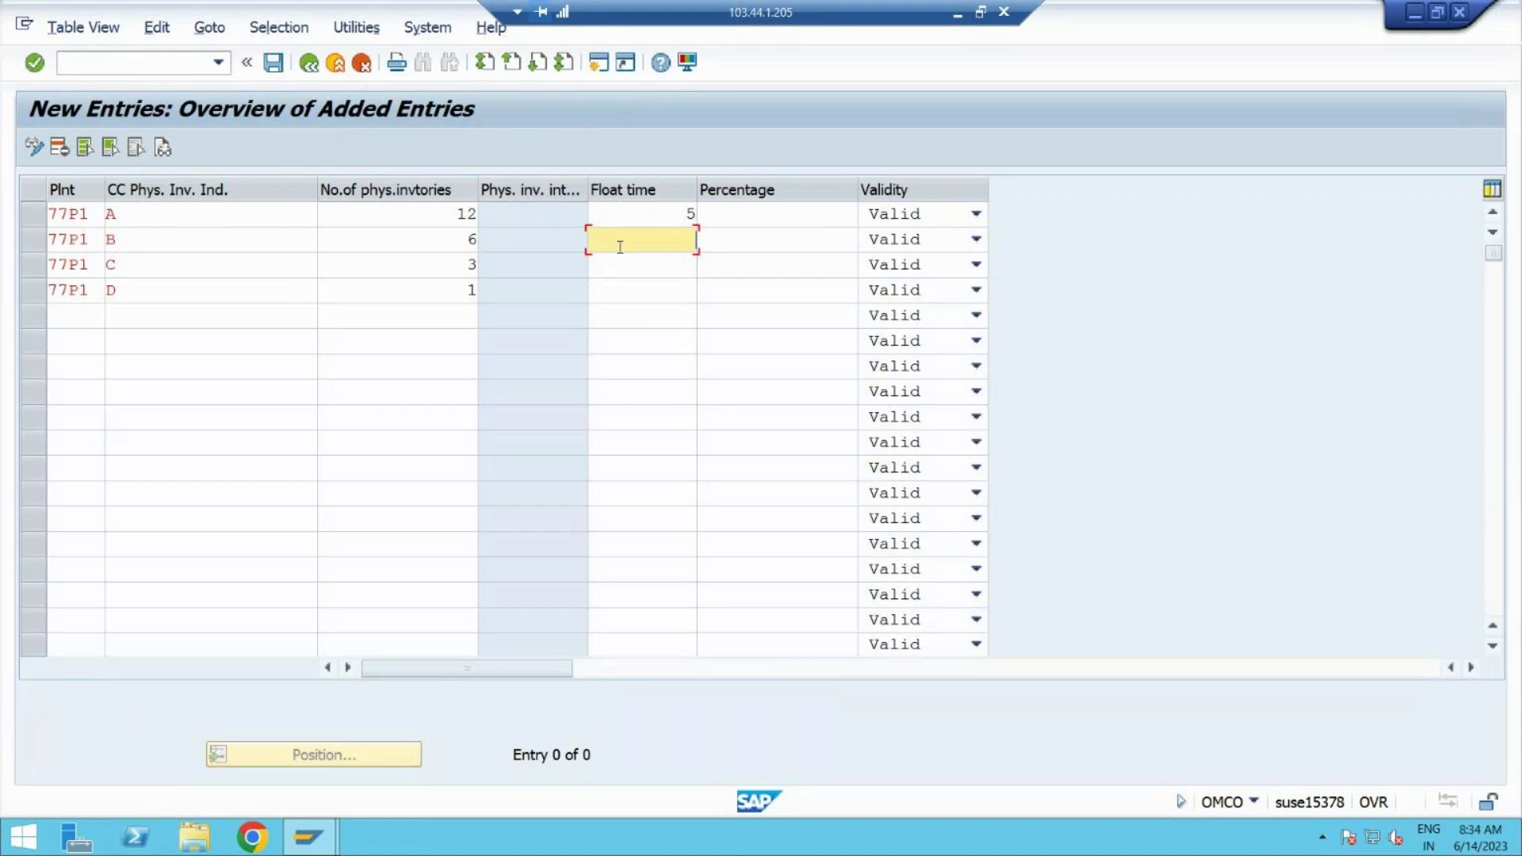
{"action": "type", "text": "0"}
{"action": "left_click", "coordinate": [656, 264]}
{"action": "type", "text": "20"}
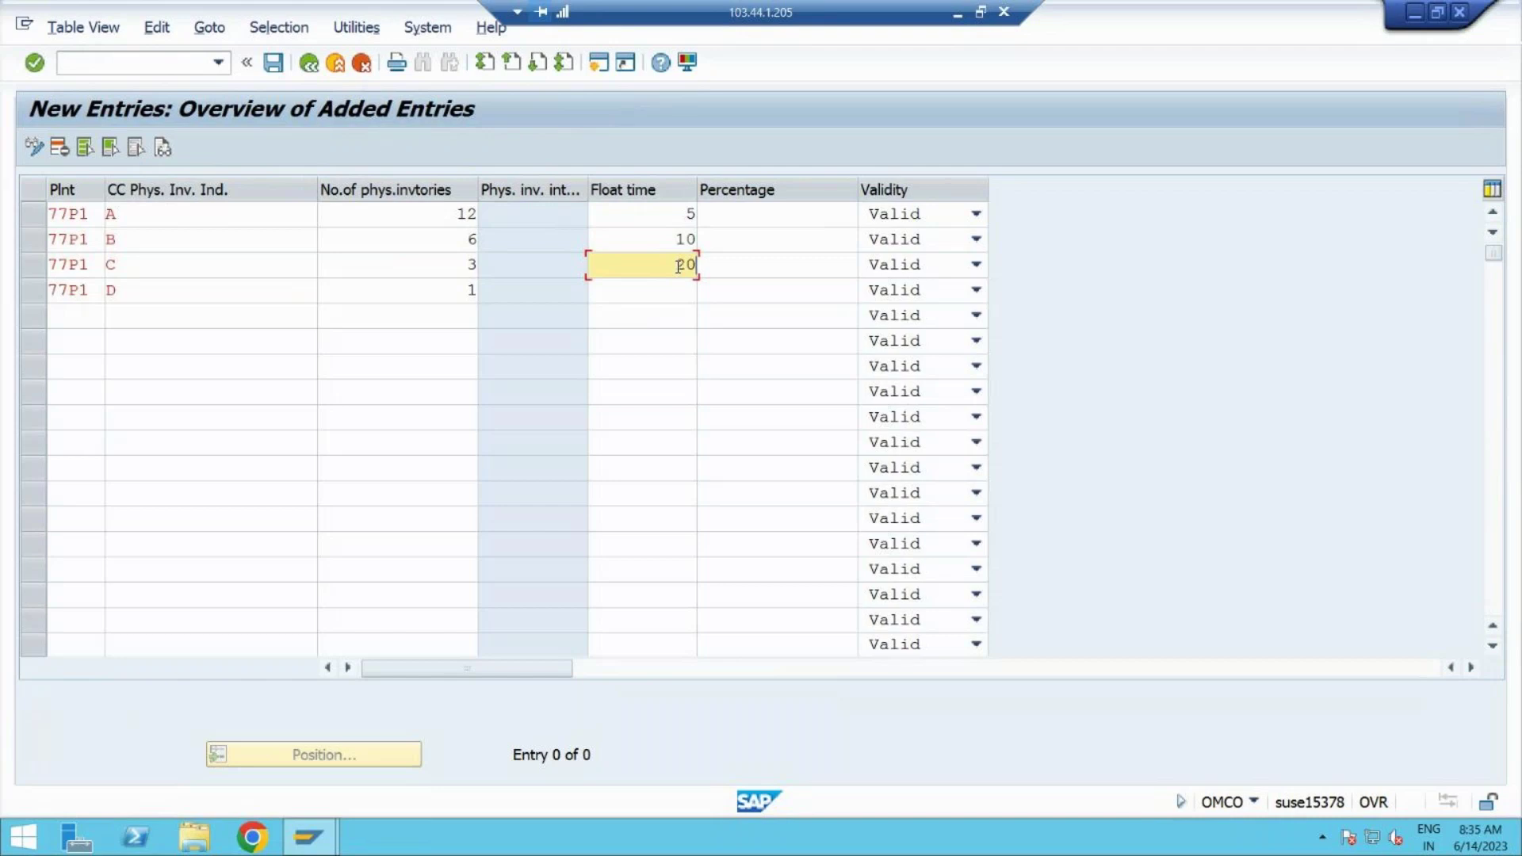
Step: Set indicator A's percentage to 56, correcting a mistyped 26
{"action": "left_click", "coordinate": [762, 216]}
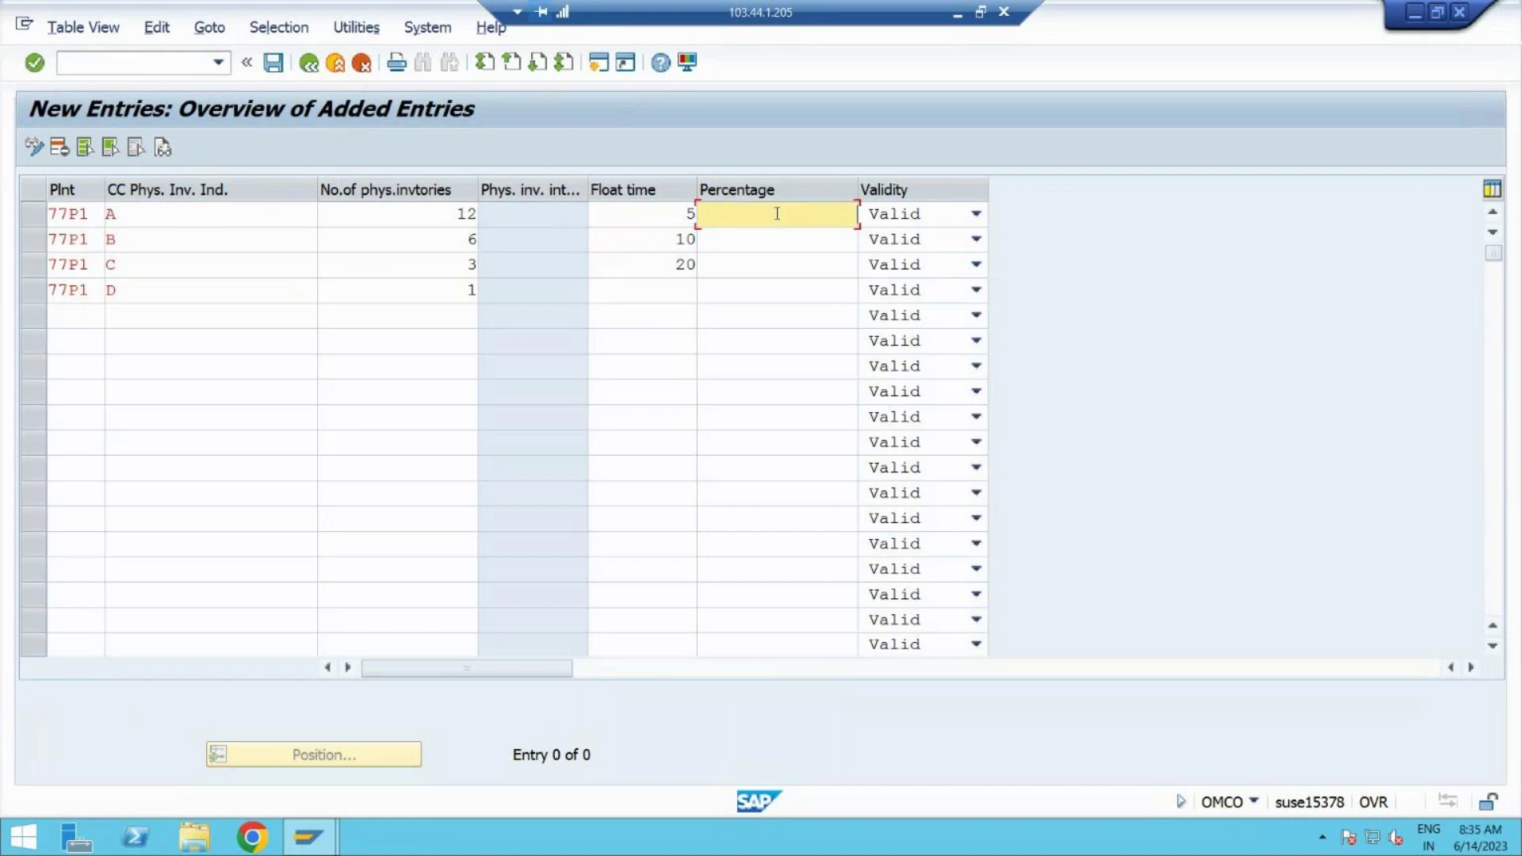
{"action": "type", "text": "26"}
{"action": "key", "text": "BackSpace"}
{"action": "key", "text": "BackSpace"}
{"action": "type", "text": "56"}
Step: Minimise the remote SAP session to reach the local machine
{"action": "left_click", "coordinate": [24, 843]}
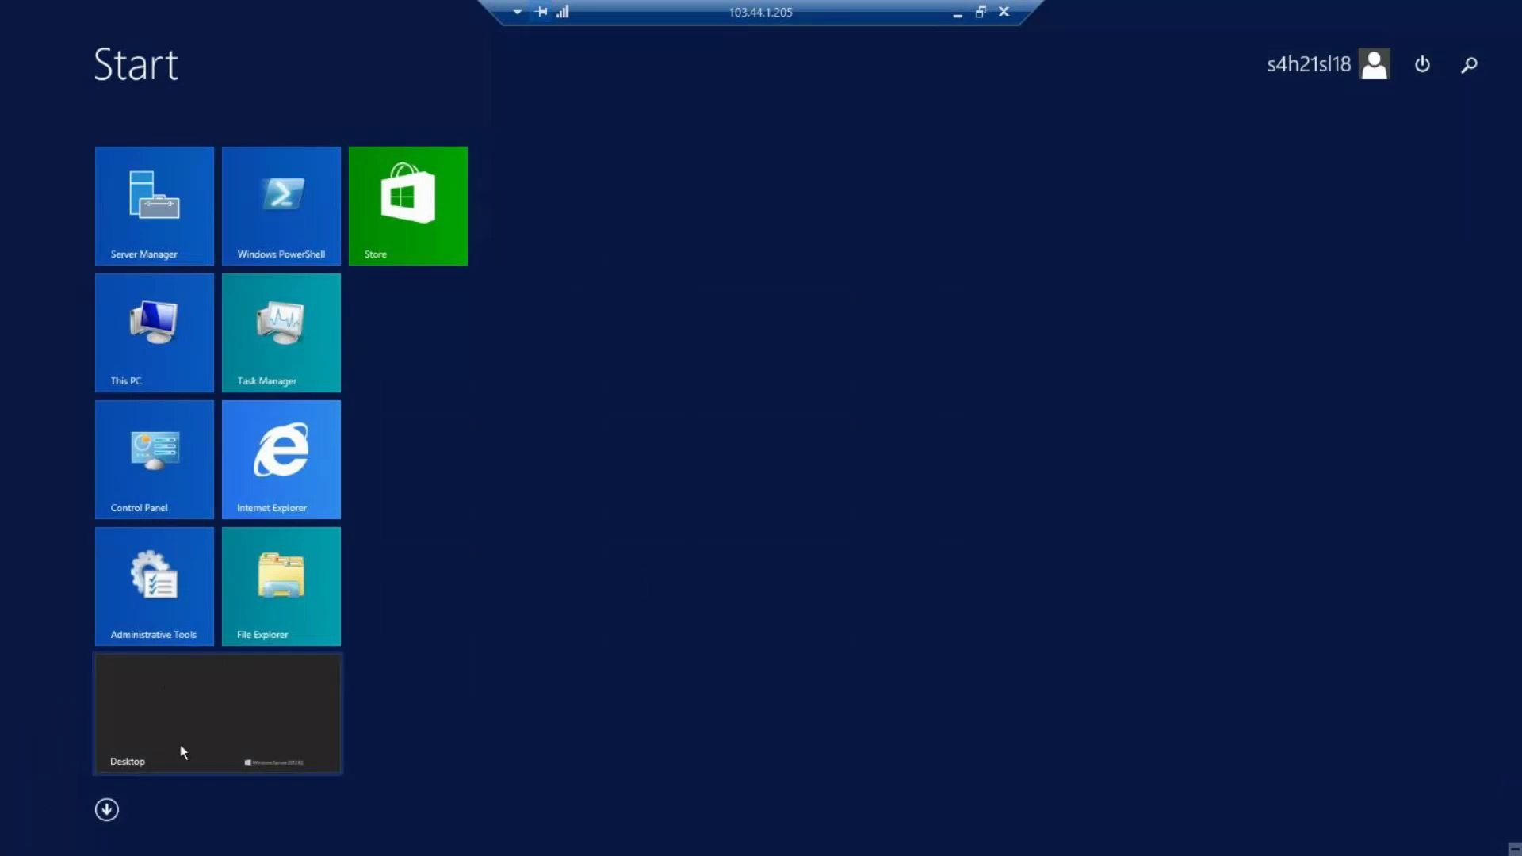
{"action": "left_click", "coordinate": [131, 760]}
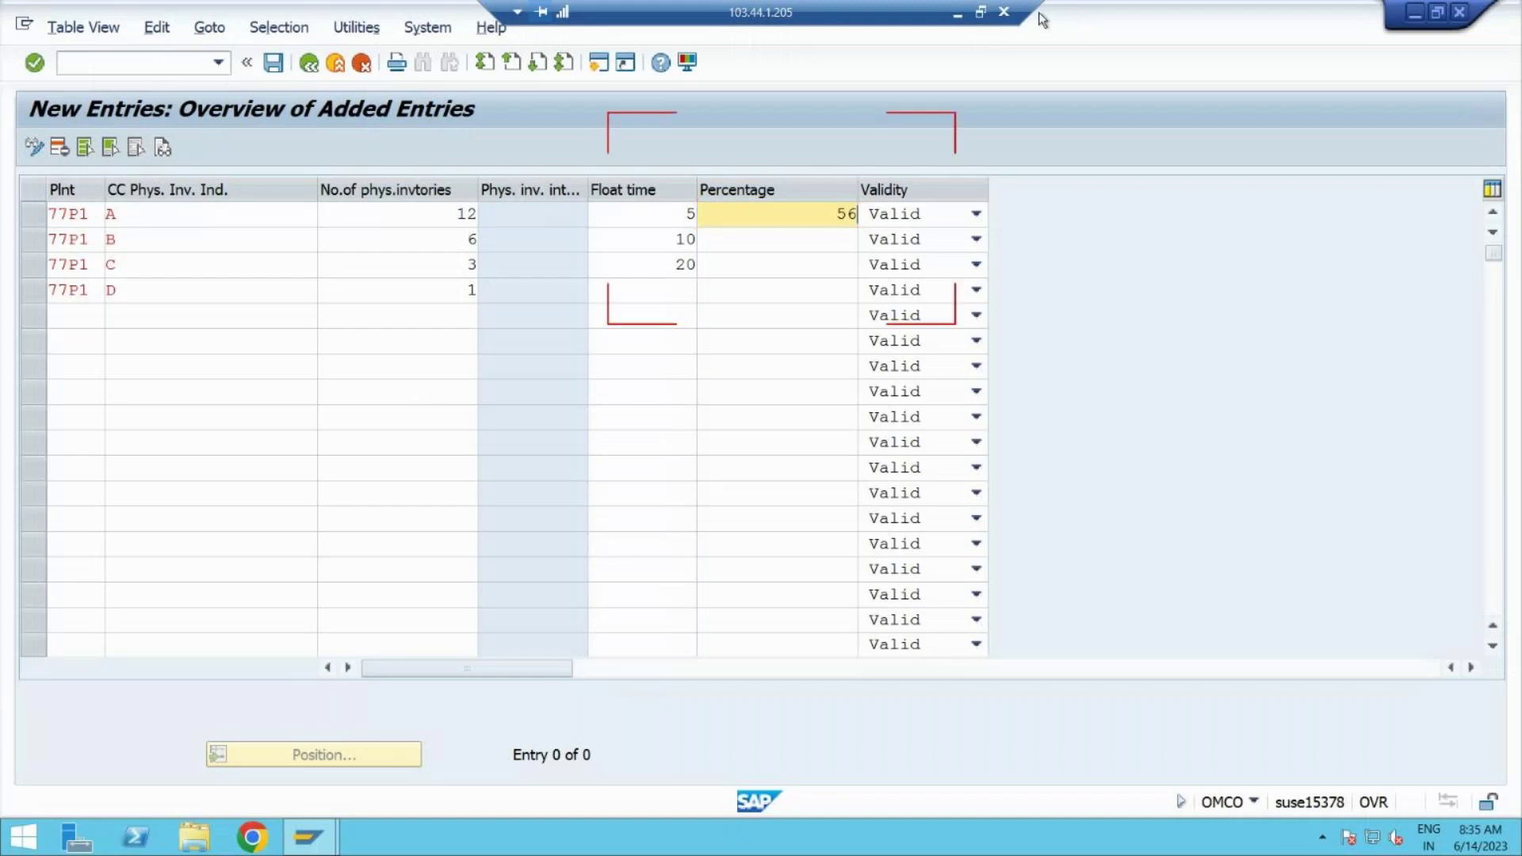
{"action": "left_click", "coordinate": [960, 14]}
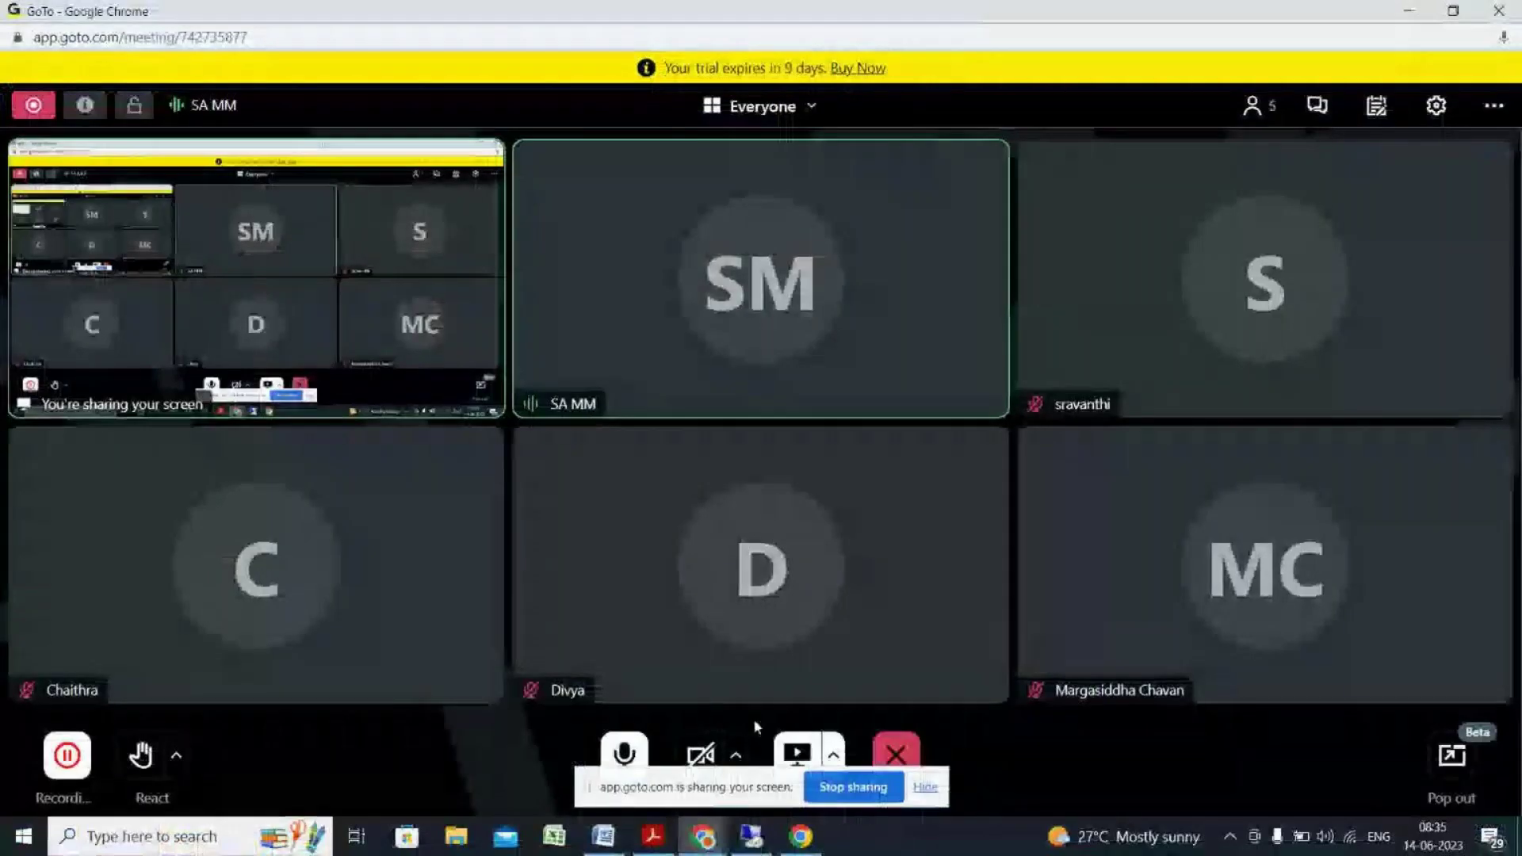
Step: In Excel, list indicator labels A, B, C and D in cells D4 to D7
{"action": "left_click", "coordinate": [554, 837]}
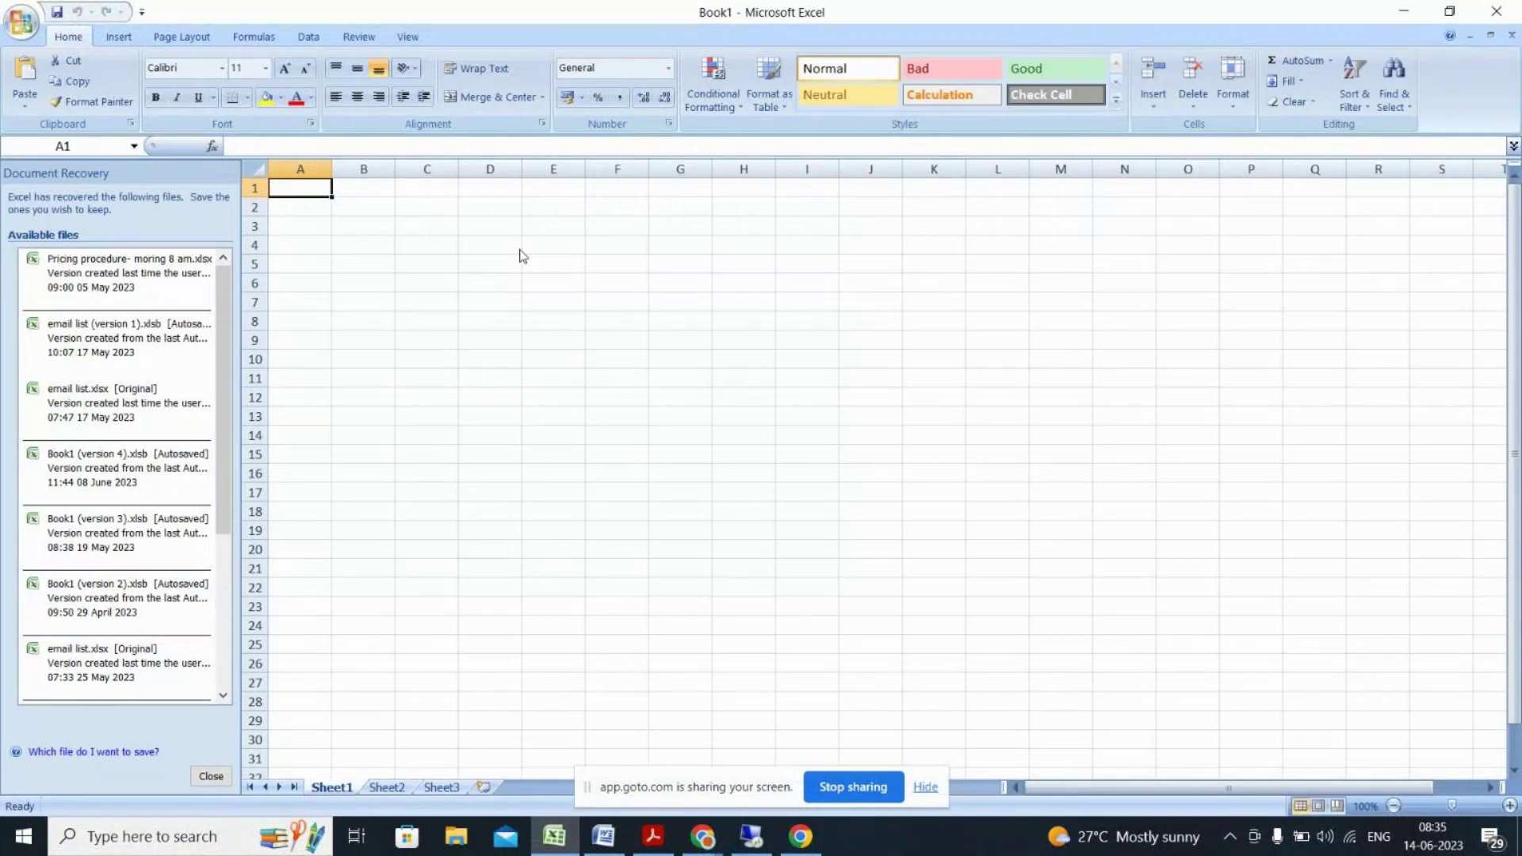
{"action": "left_click", "coordinate": [519, 250]}
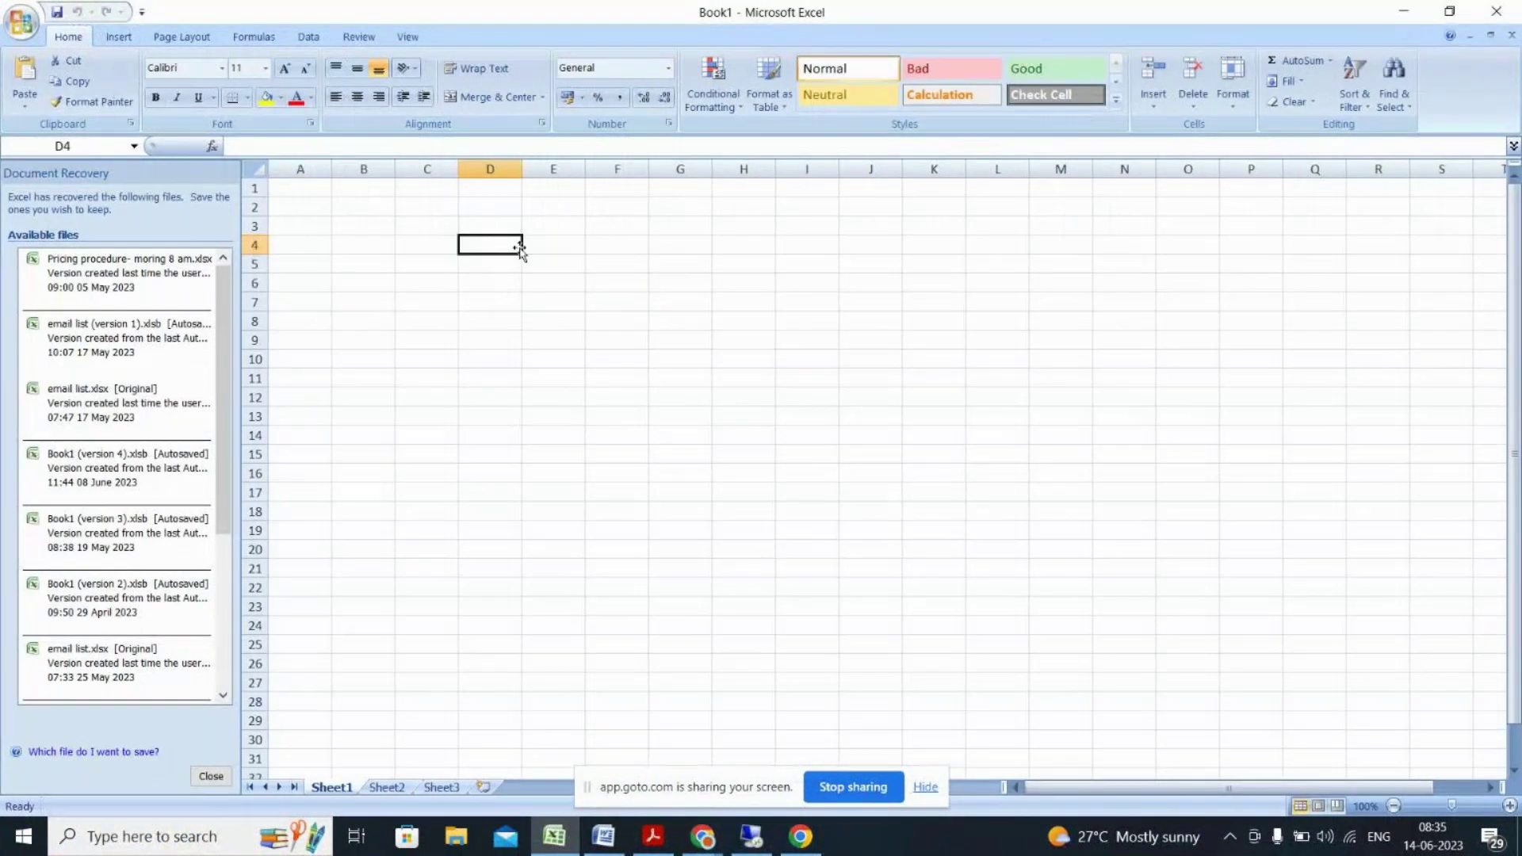
{"action": "type", "text": "A"}
{"action": "key", "text": "Return"}
{"action": "type", "text": "B"}
{"action": "key", "text": "Return"}
{"action": "type", "text": "C"}
{"action": "key", "text": "Return"}
{"action": "type", "text": "D"}
{"action": "key", "text": "Tab"}
{"action": "left_click", "coordinate": [520, 247]}
Step: Enter percentages 56, 25, 16 and 5 in E4:E7 and check their total
{"action": "left_click", "coordinate": [531, 245]}
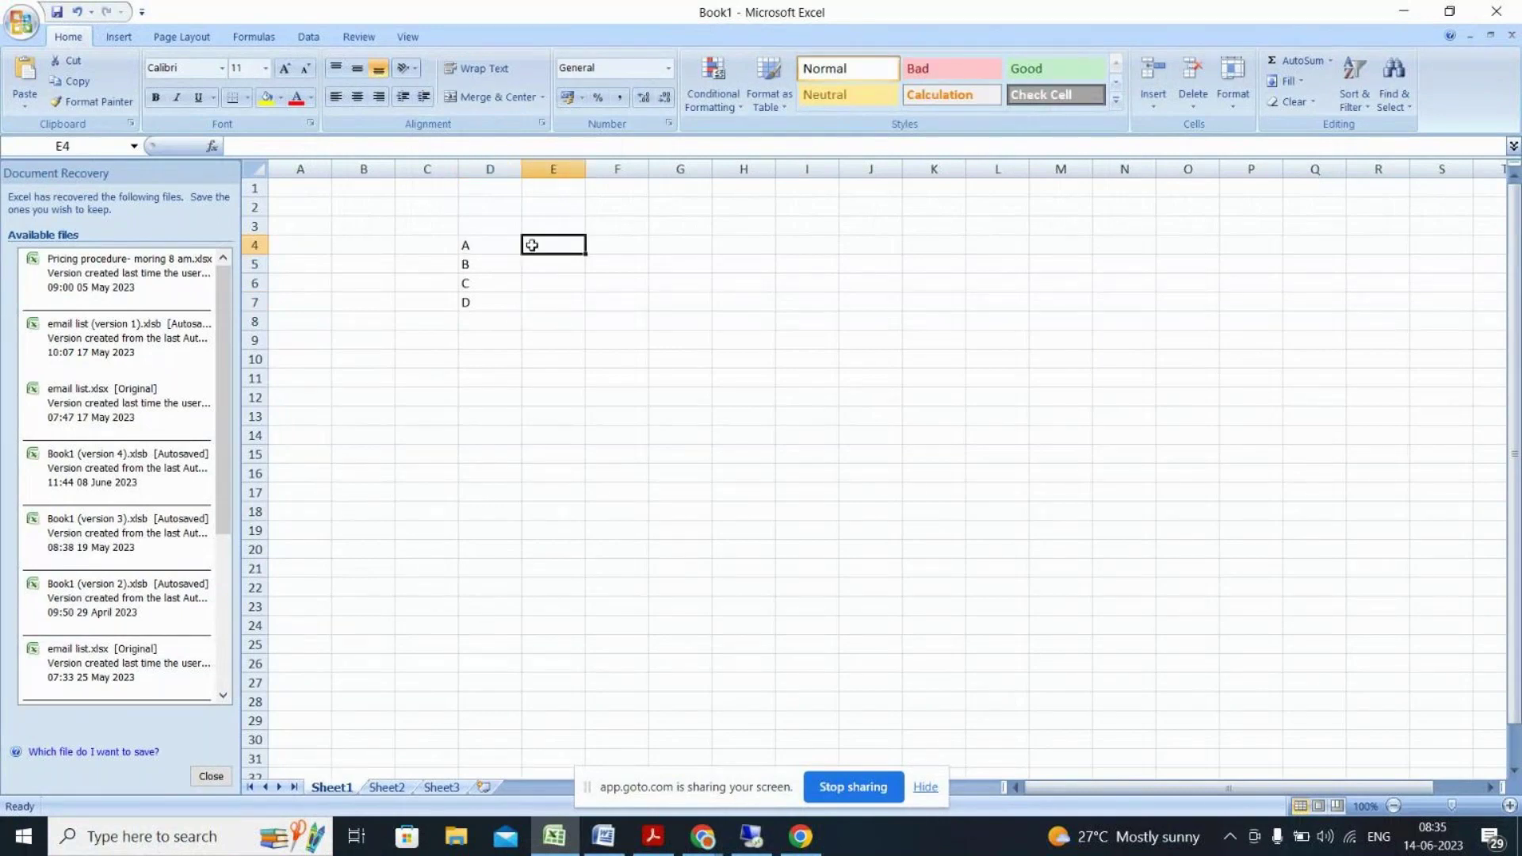
{"action": "type", "text": "56"}
{"action": "key", "text": "Return"}
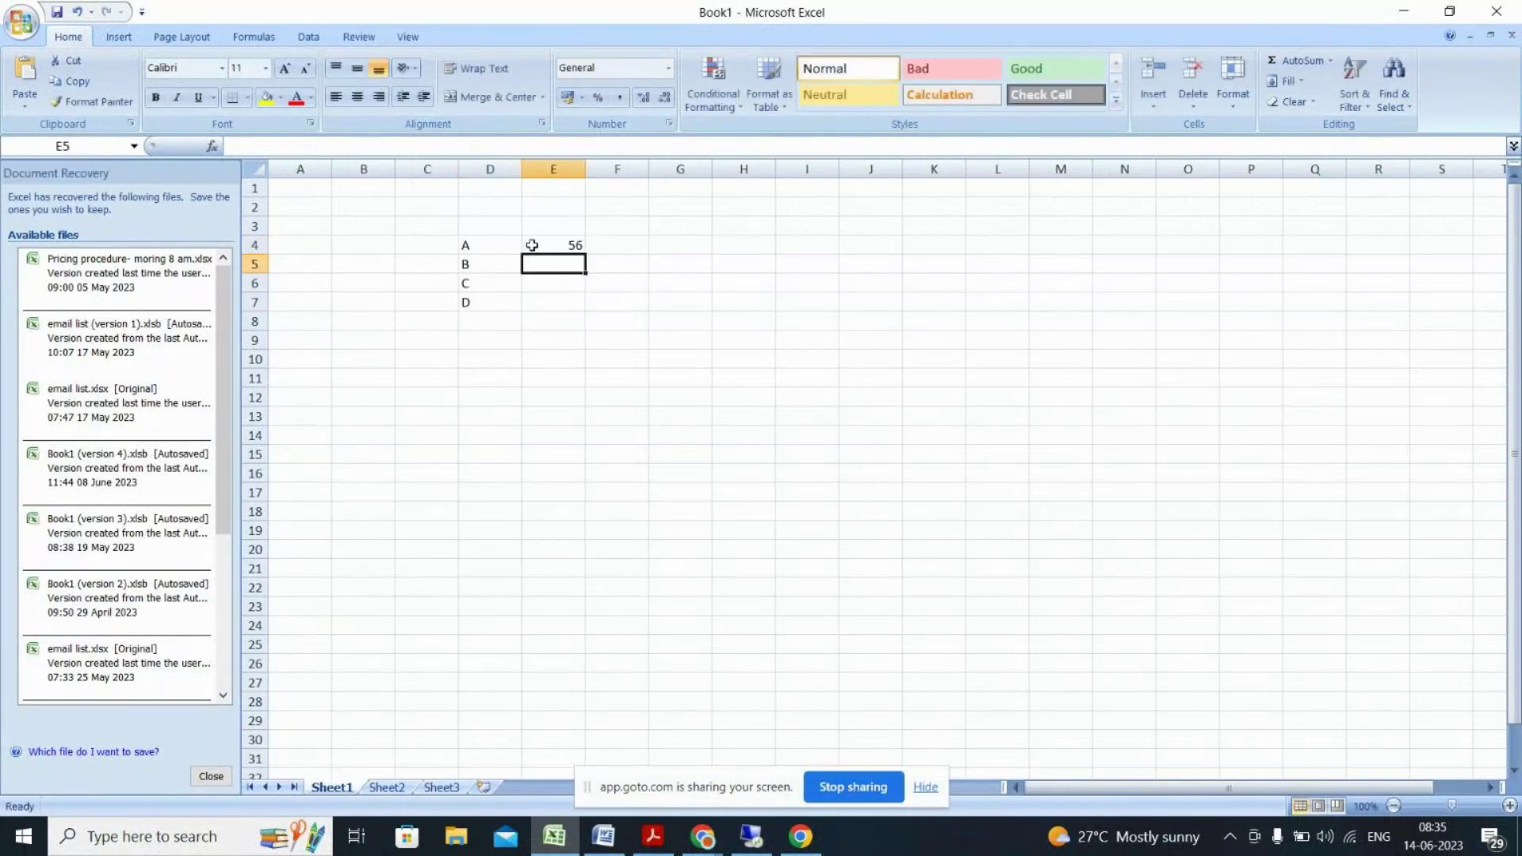
{"action": "type", "text": "25"}
{"action": "left_click", "coordinate": [561, 286]}
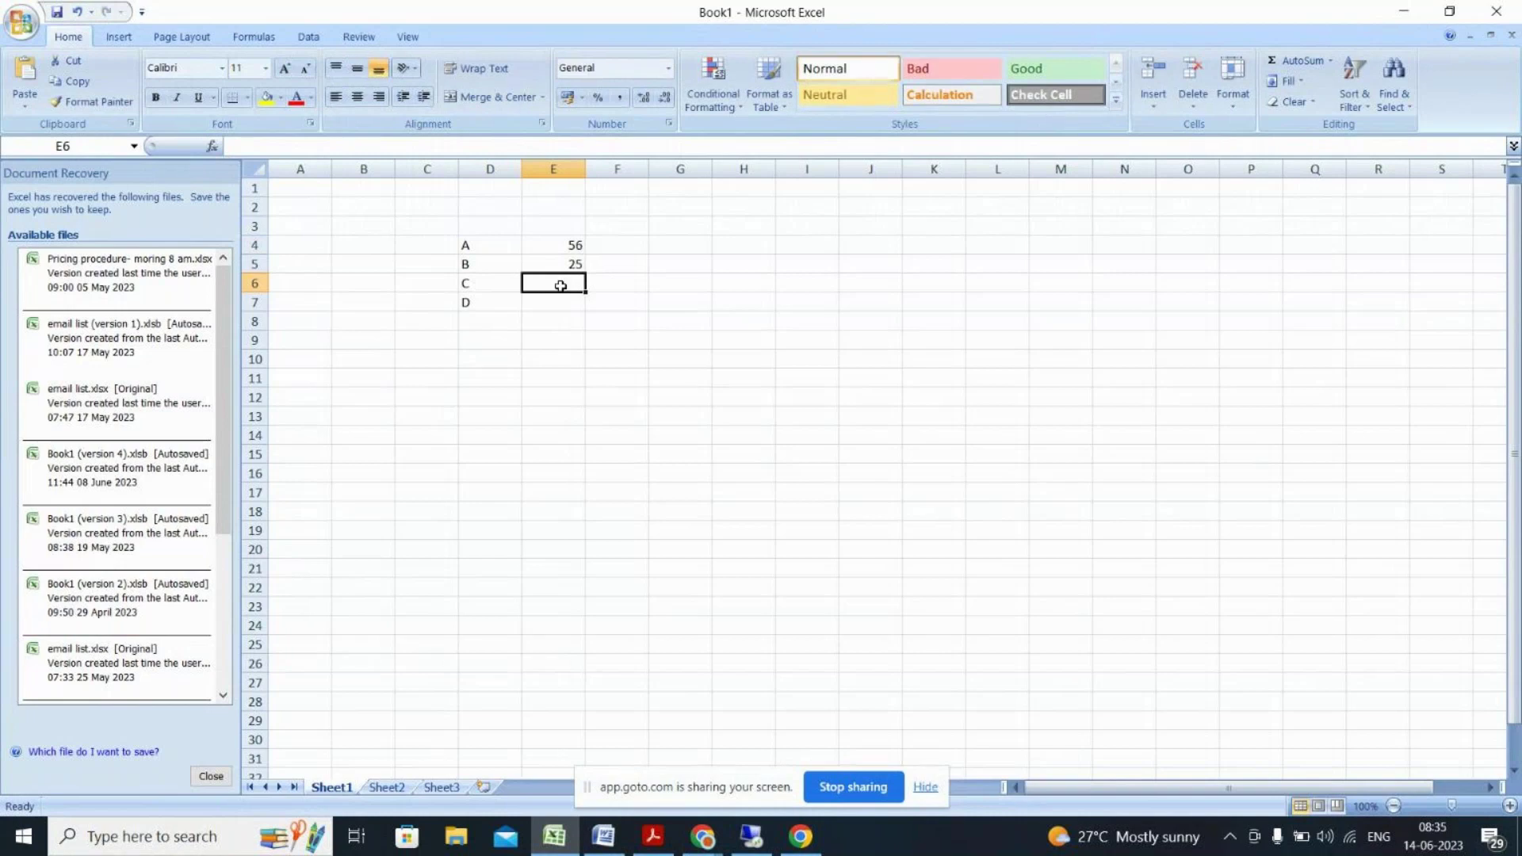
{"action": "type", "text": "16"}
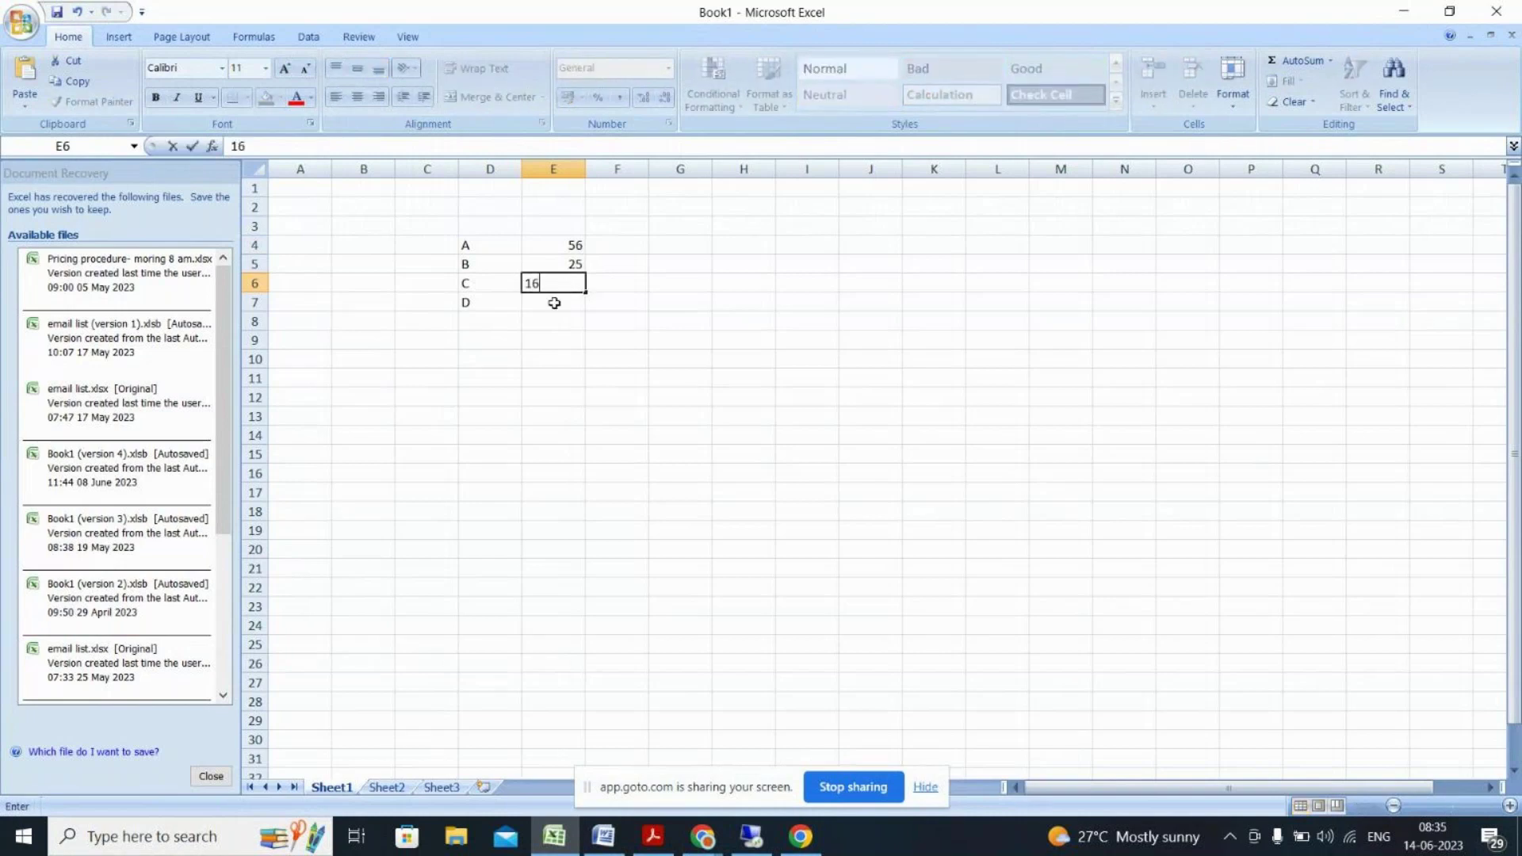
{"action": "left_click", "coordinate": [554, 303]}
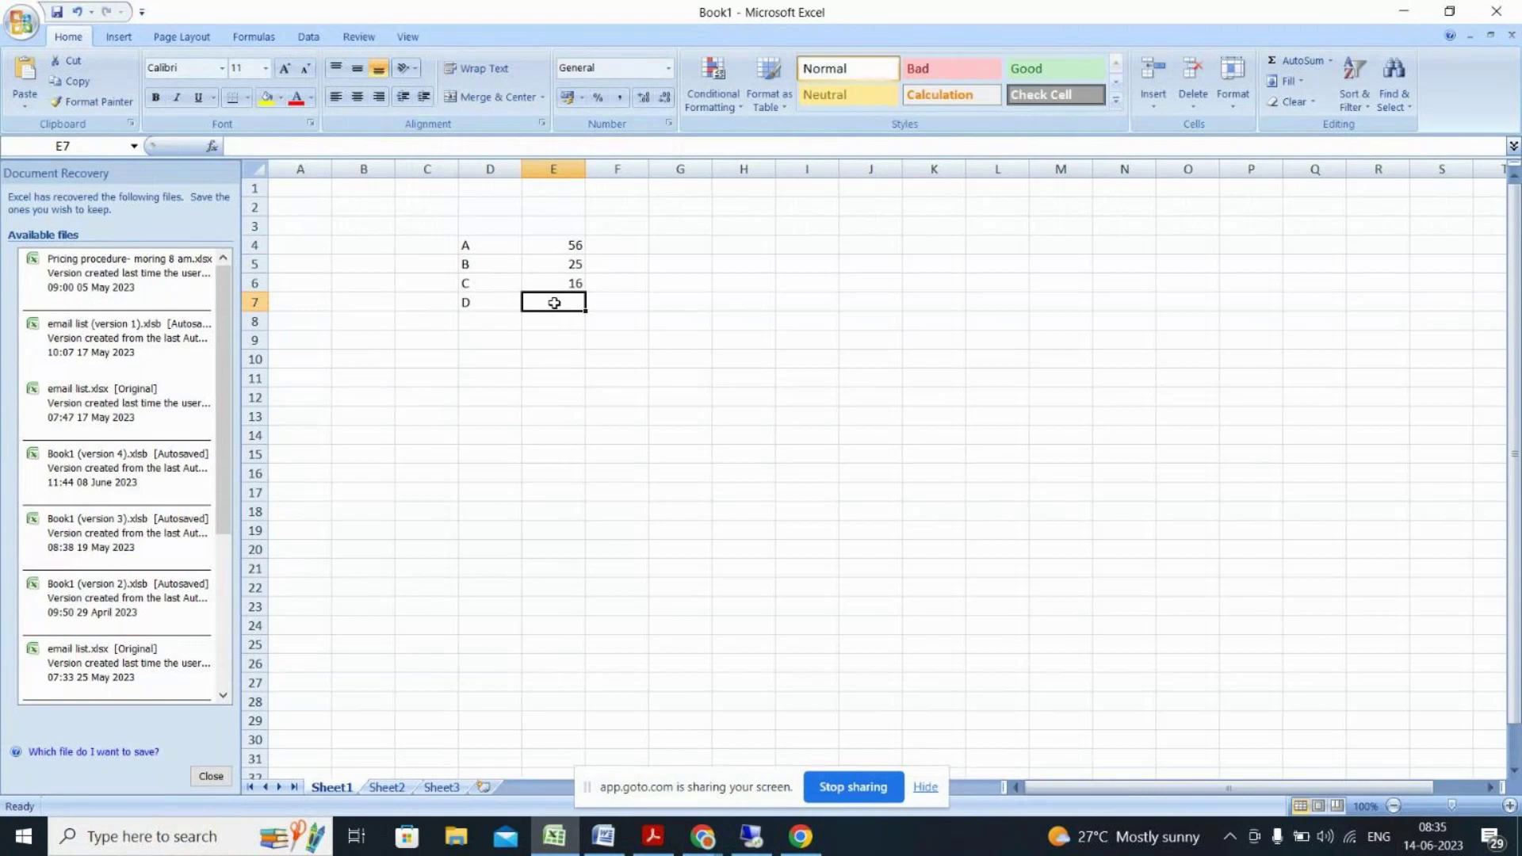
{"action": "type", "text": "5"}
{"action": "left_click", "coordinate": [572, 324]}
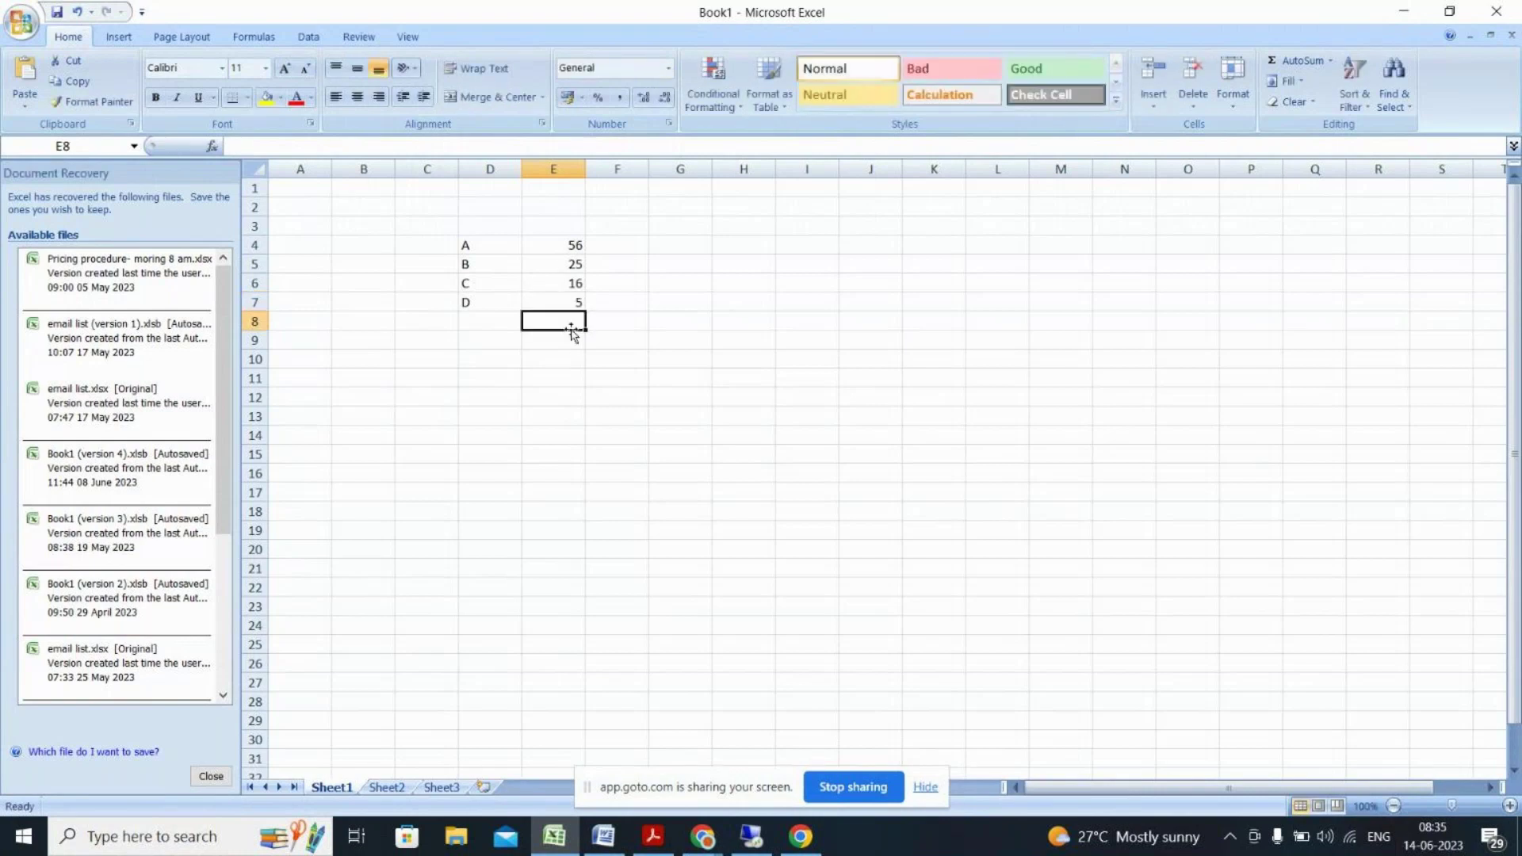
{"action": "left_click_drag", "start_coordinate": [561, 243], "coordinate": [556, 297]}
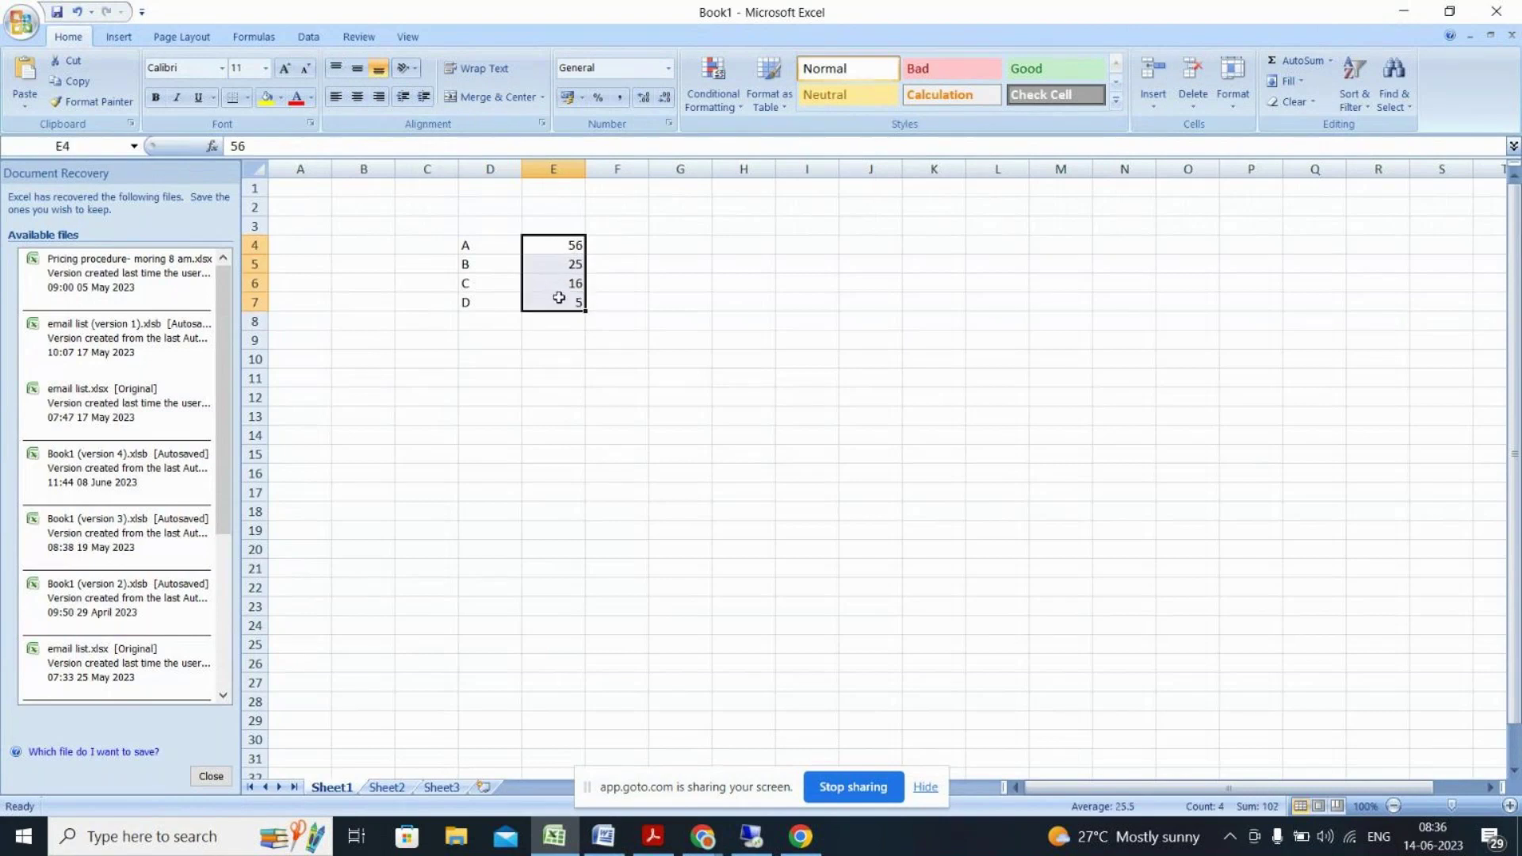
Step: Change E6 to 14 and confirm the four percentages total 100
{"action": "left_click", "coordinate": [574, 284]}
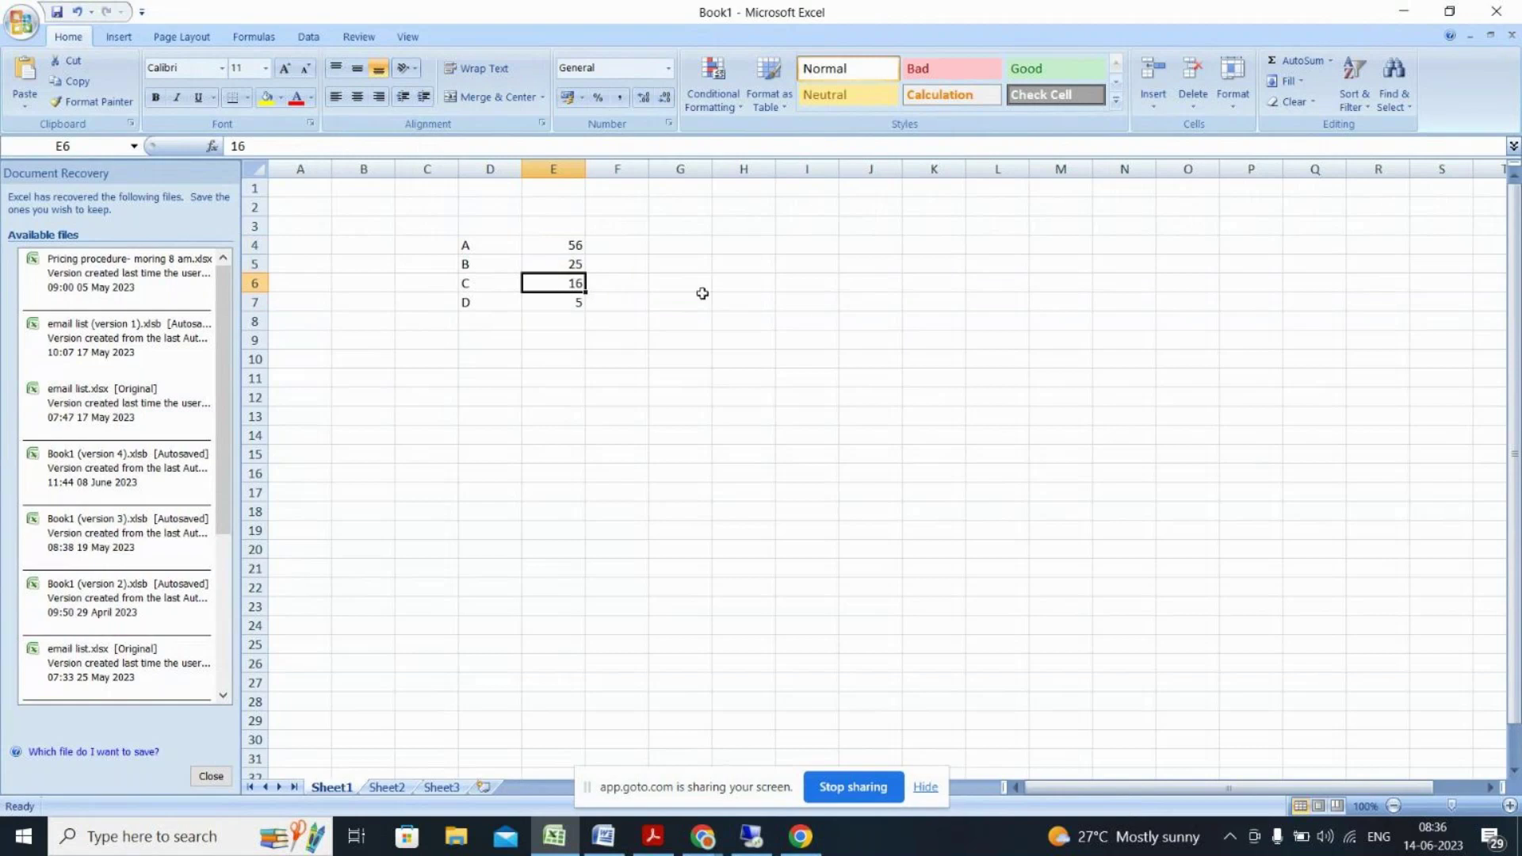
{"action": "type", "text": "14"}
{"action": "key", "text": "Return"}
{"action": "left_click_drag", "start_coordinate": [560, 245], "coordinate": [561, 309]}
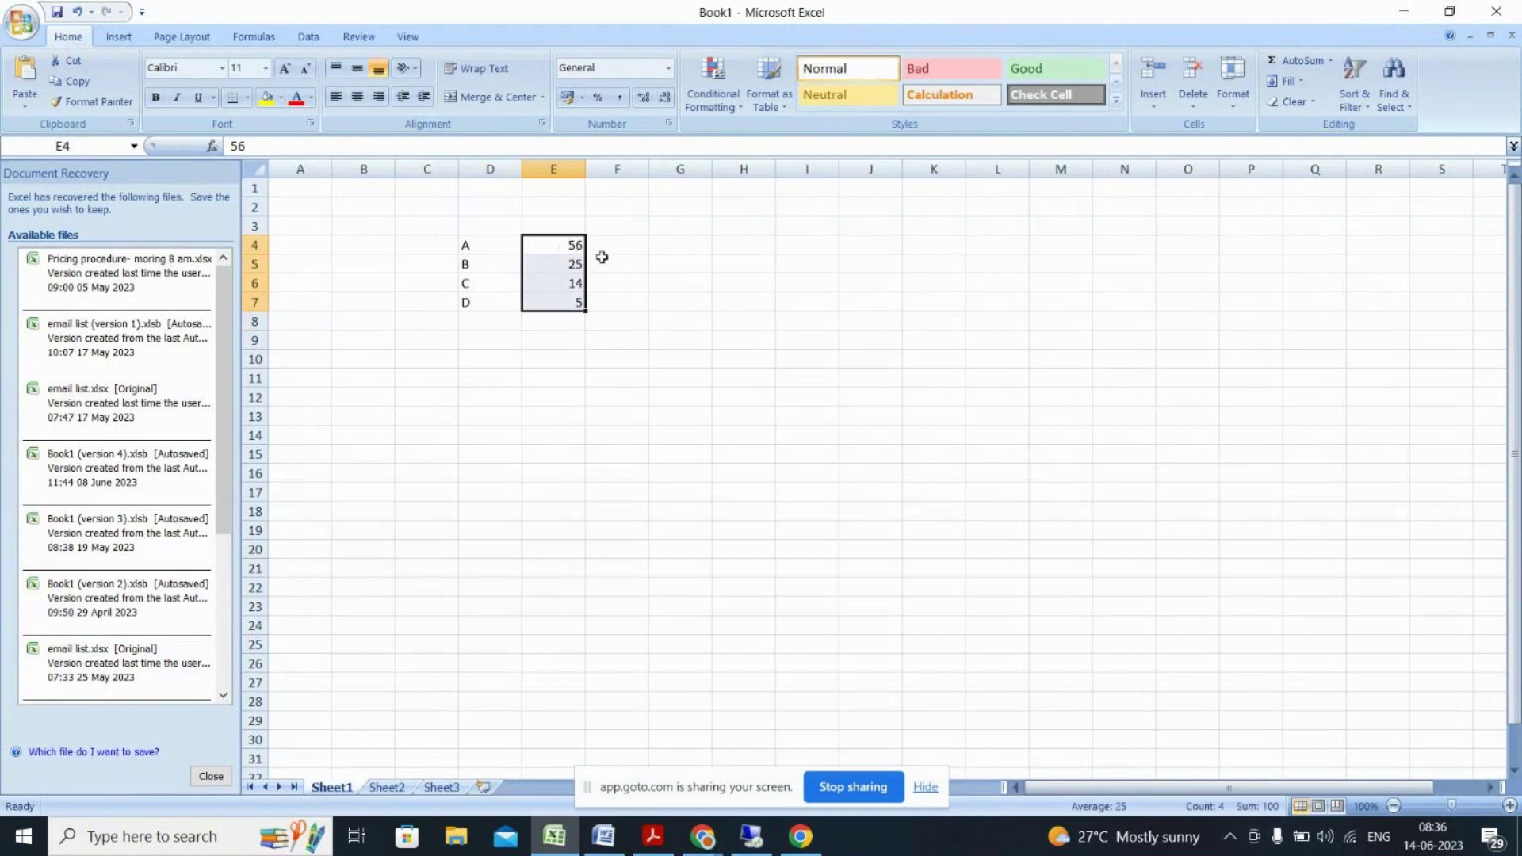
{"action": "key", "text": "alt+Tab"}
{"action": "key", "text": "alt+Tab"}
{"action": "key", "text": "alt+Tab"}
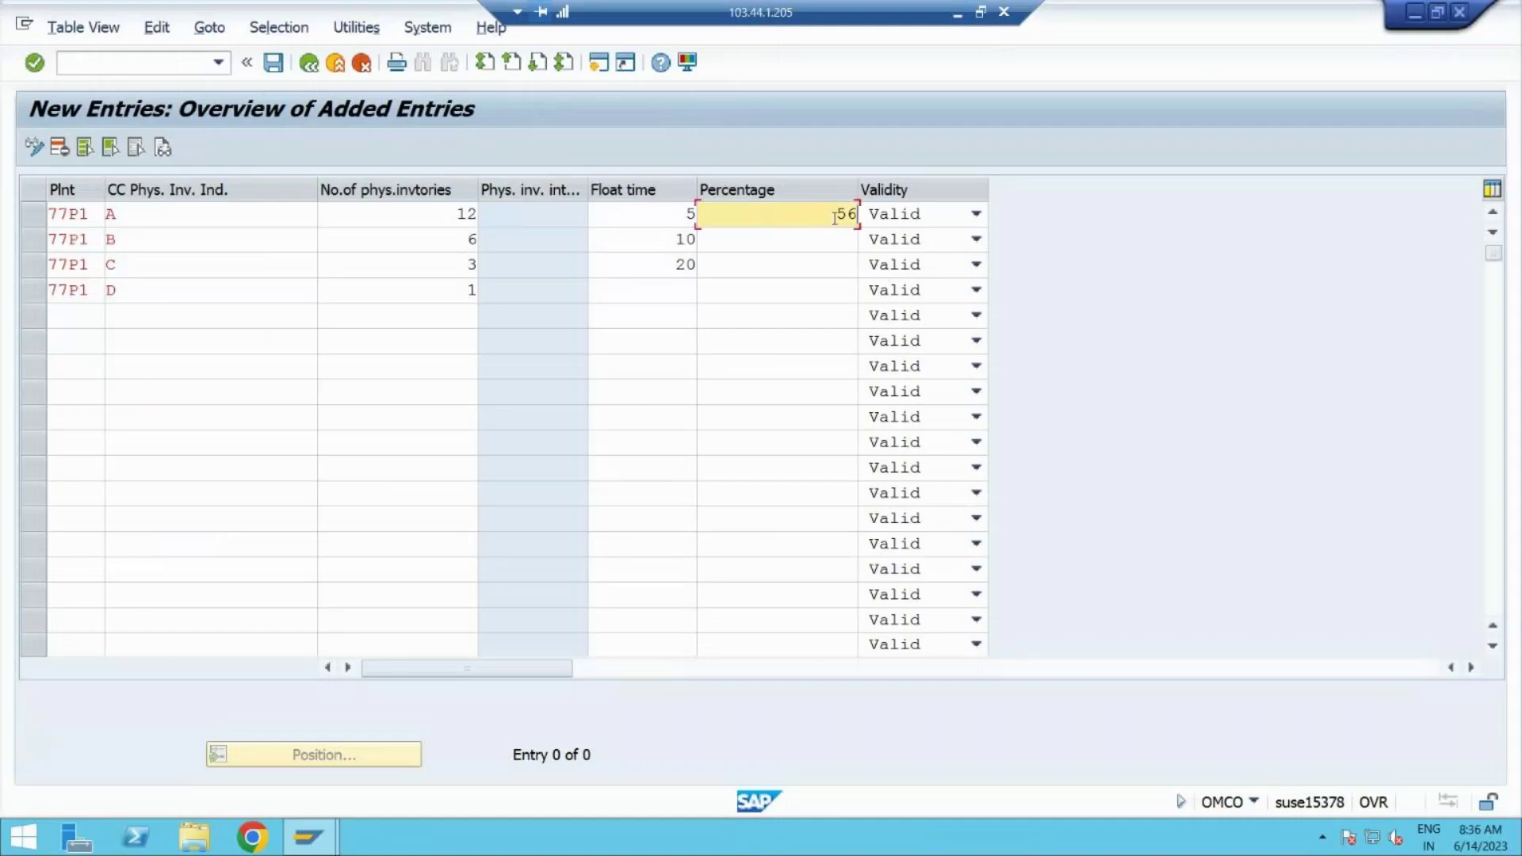
Step: Enter 25 percent for indicator B, checking against the Excel figures
{"action": "left_click", "coordinate": [792, 240]}
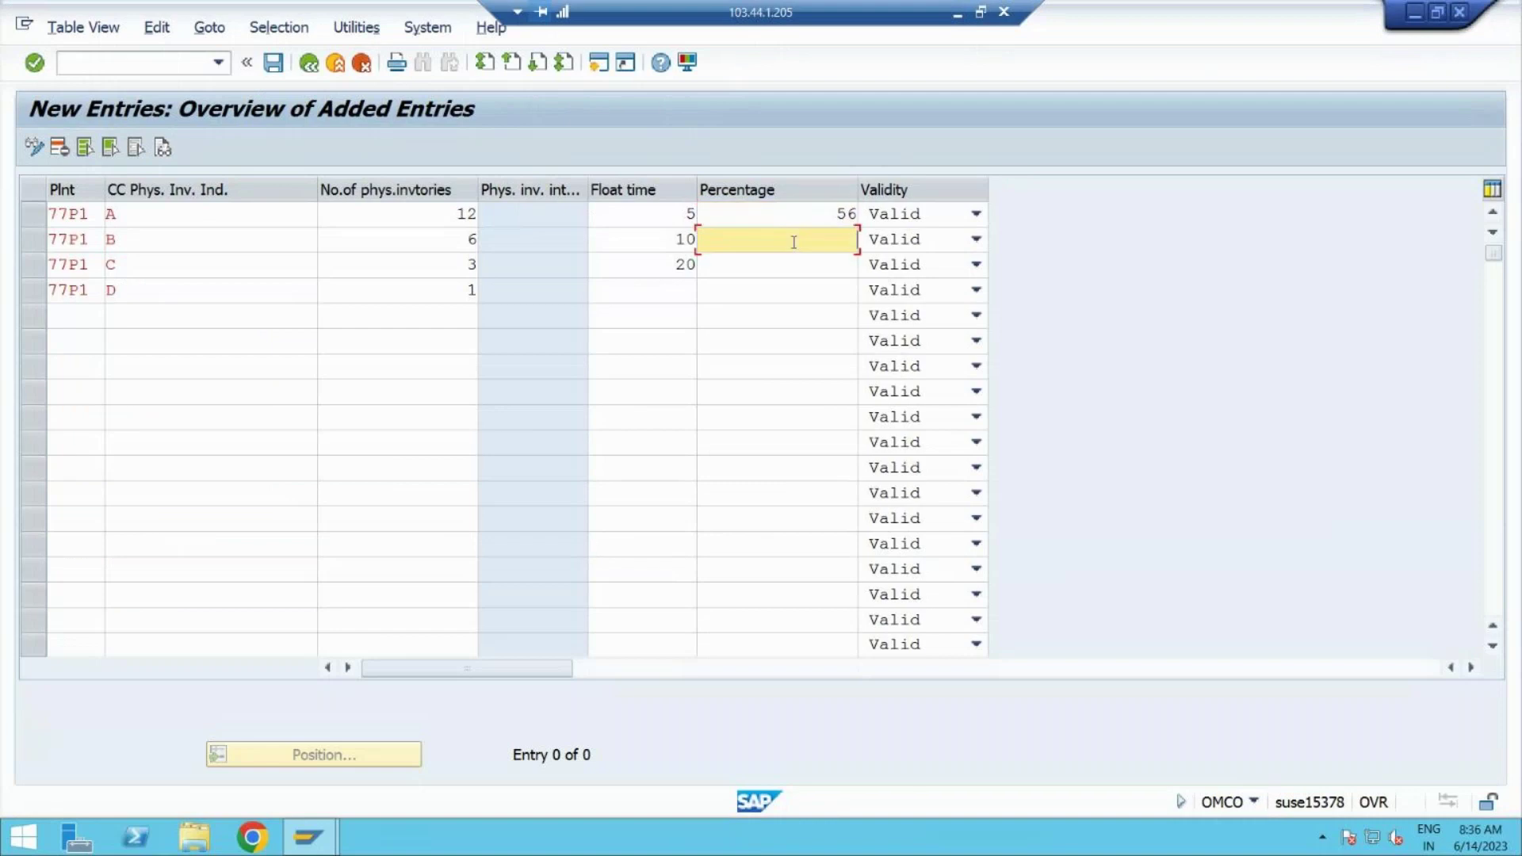
{"action": "left_click", "coordinate": [957, 16]}
{"action": "key", "text": "alt+Tab"}
{"action": "type", "text": "25"}
{"action": "key", "text": "alt+Tab"}
{"action": "left_click", "coordinate": [930, 97]}
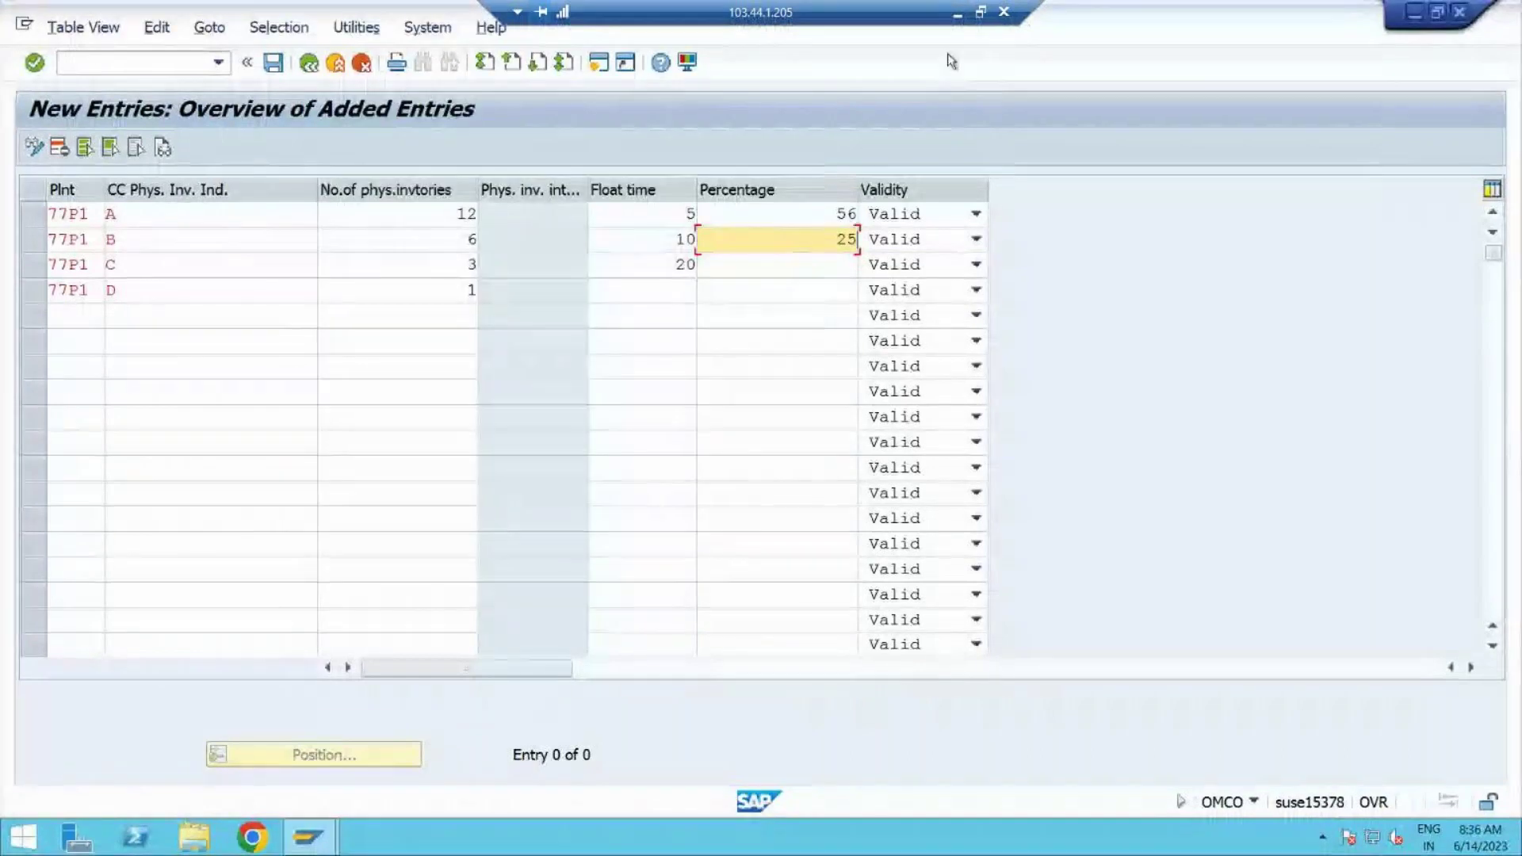
{"action": "left_click", "coordinate": [957, 14]}
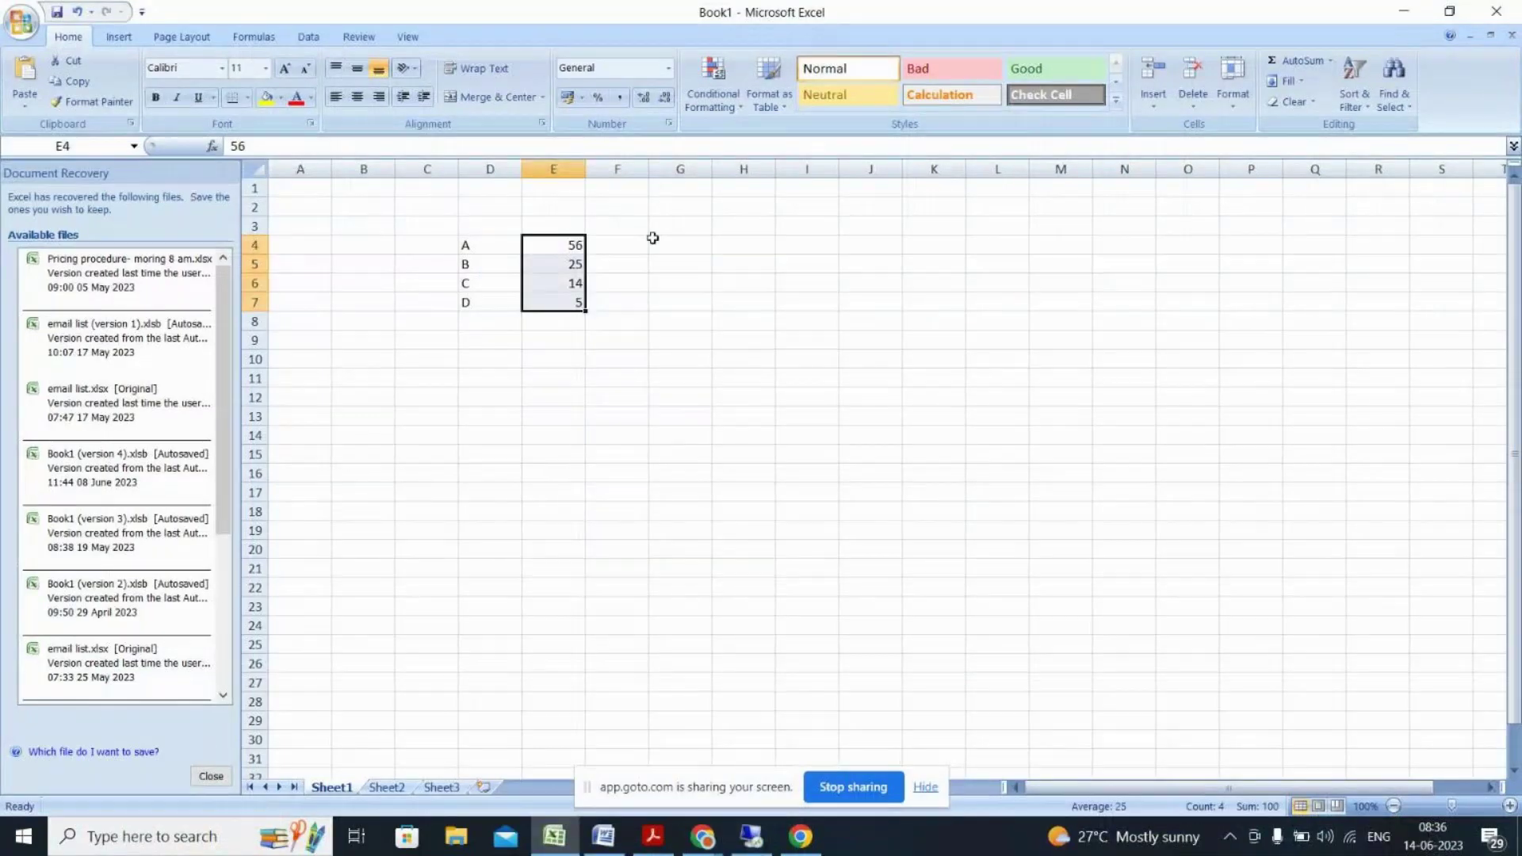
{"action": "key", "text": "alt+Tab"}
Step: Enter 14 and 5 percent for indicators C and D and confirm
{"action": "left_click", "coordinate": [815, 270]}
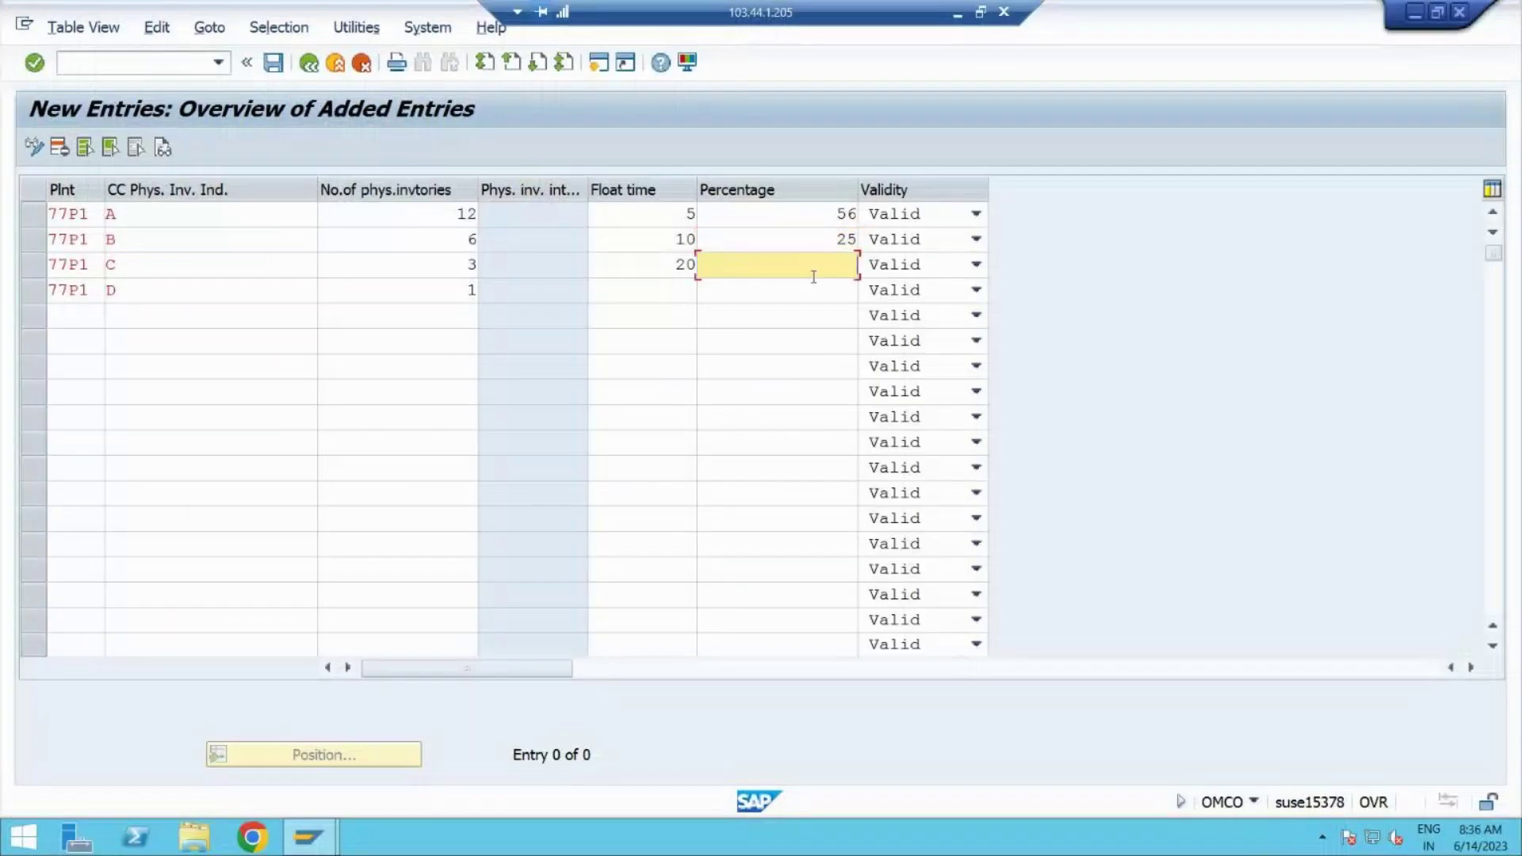
{"action": "type", "text": "14"}
{"action": "left_click", "coordinate": [959, 21]}
{"action": "left_click", "coordinate": [561, 299]}
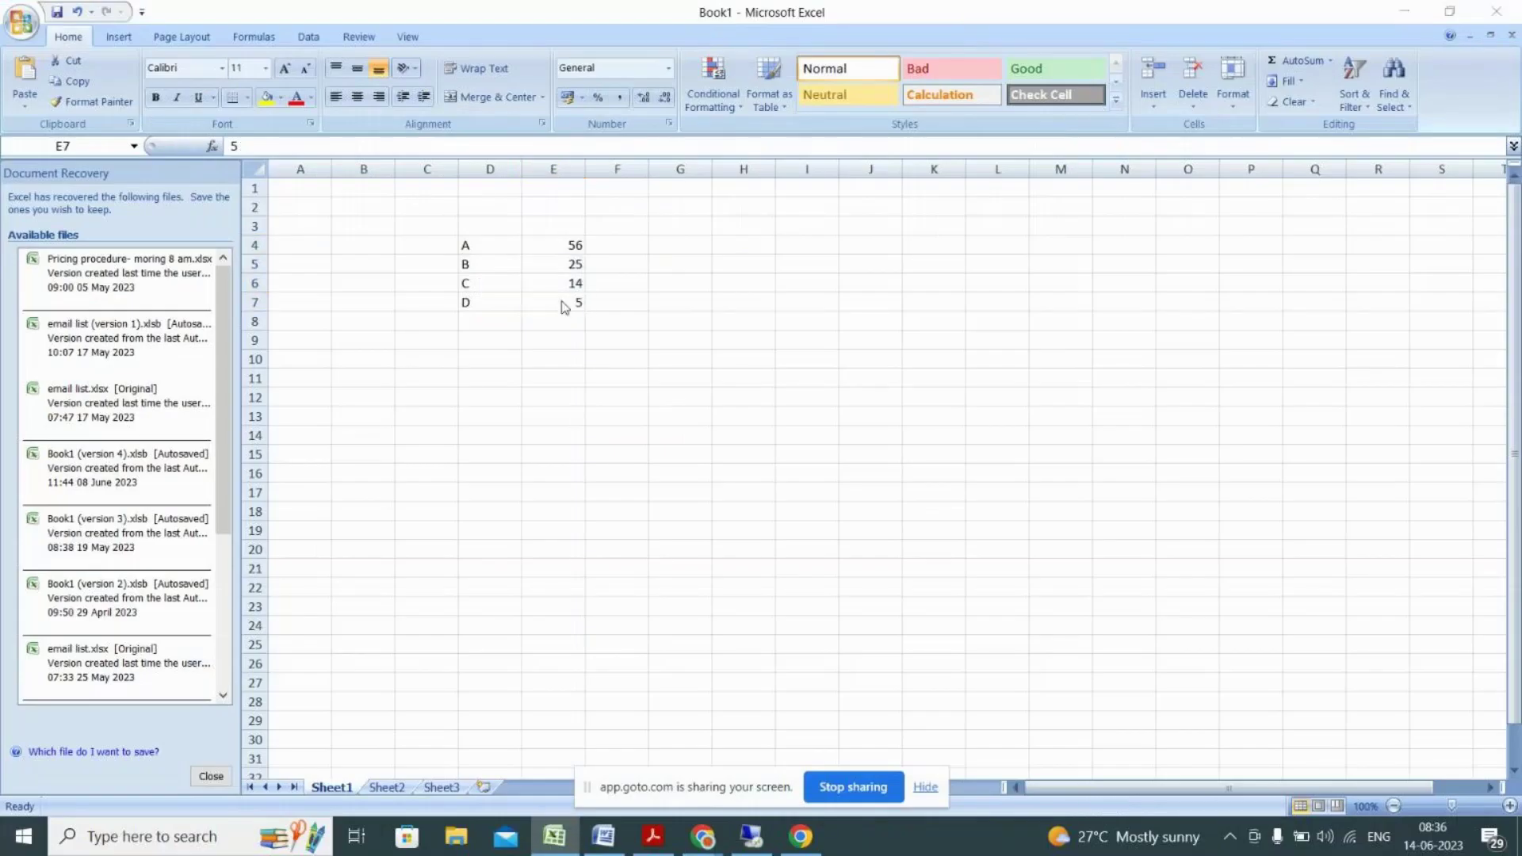
{"action": "key", "text": "alt+Tab"}
{"action": "left_click", "coordinate": [805, 294]}
{"action": "type", "text": "5"}
{"action": "key", "text": "Return"}
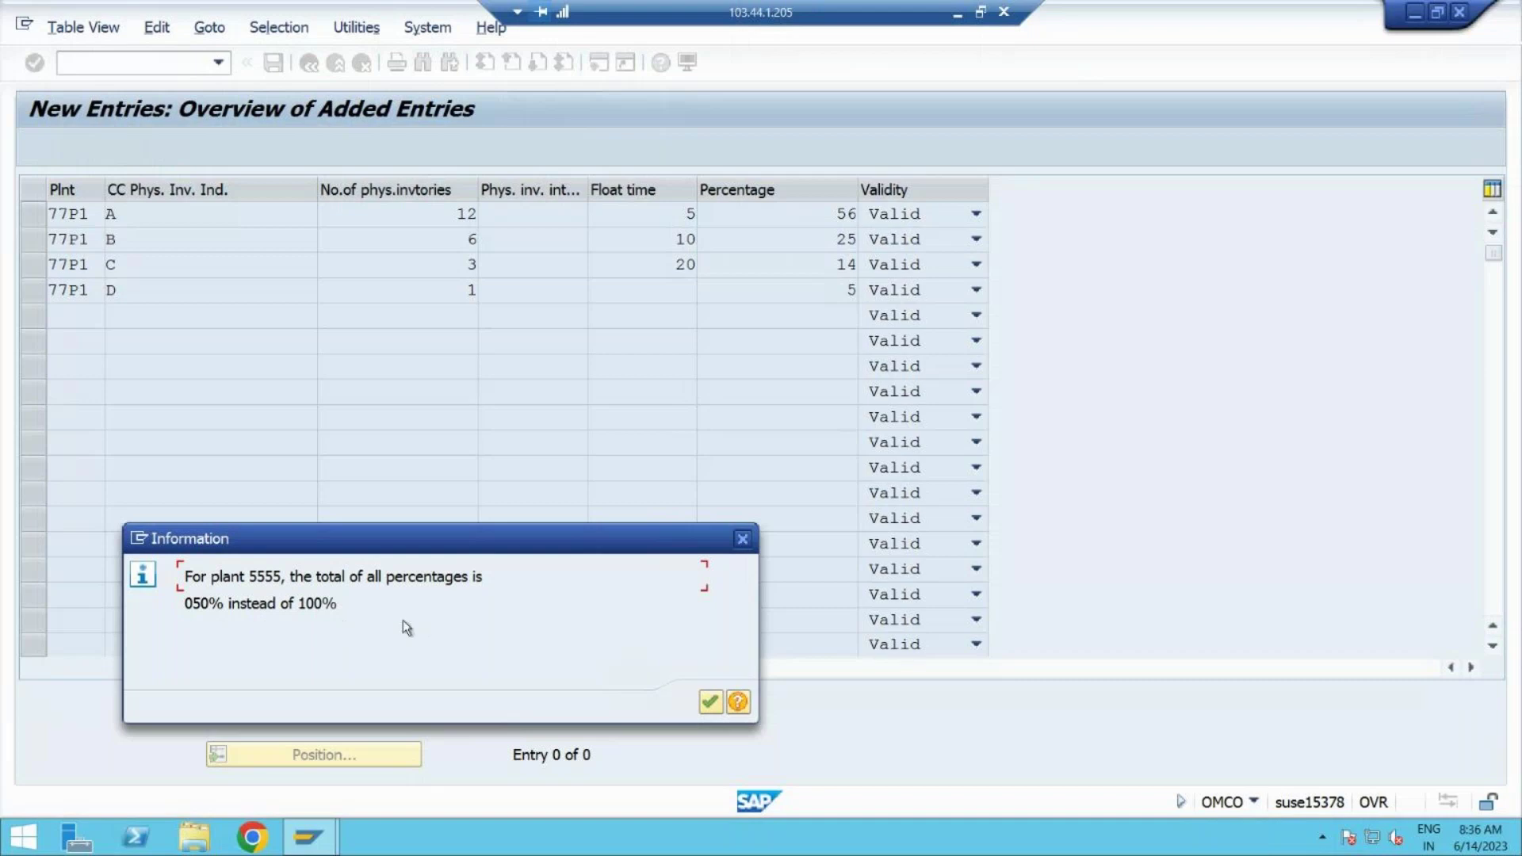
Step: Save the 77P1 cycle-counting entries to a customizing request and return to the overview
{"action": "left_click", "coordinate": [712, 703]}
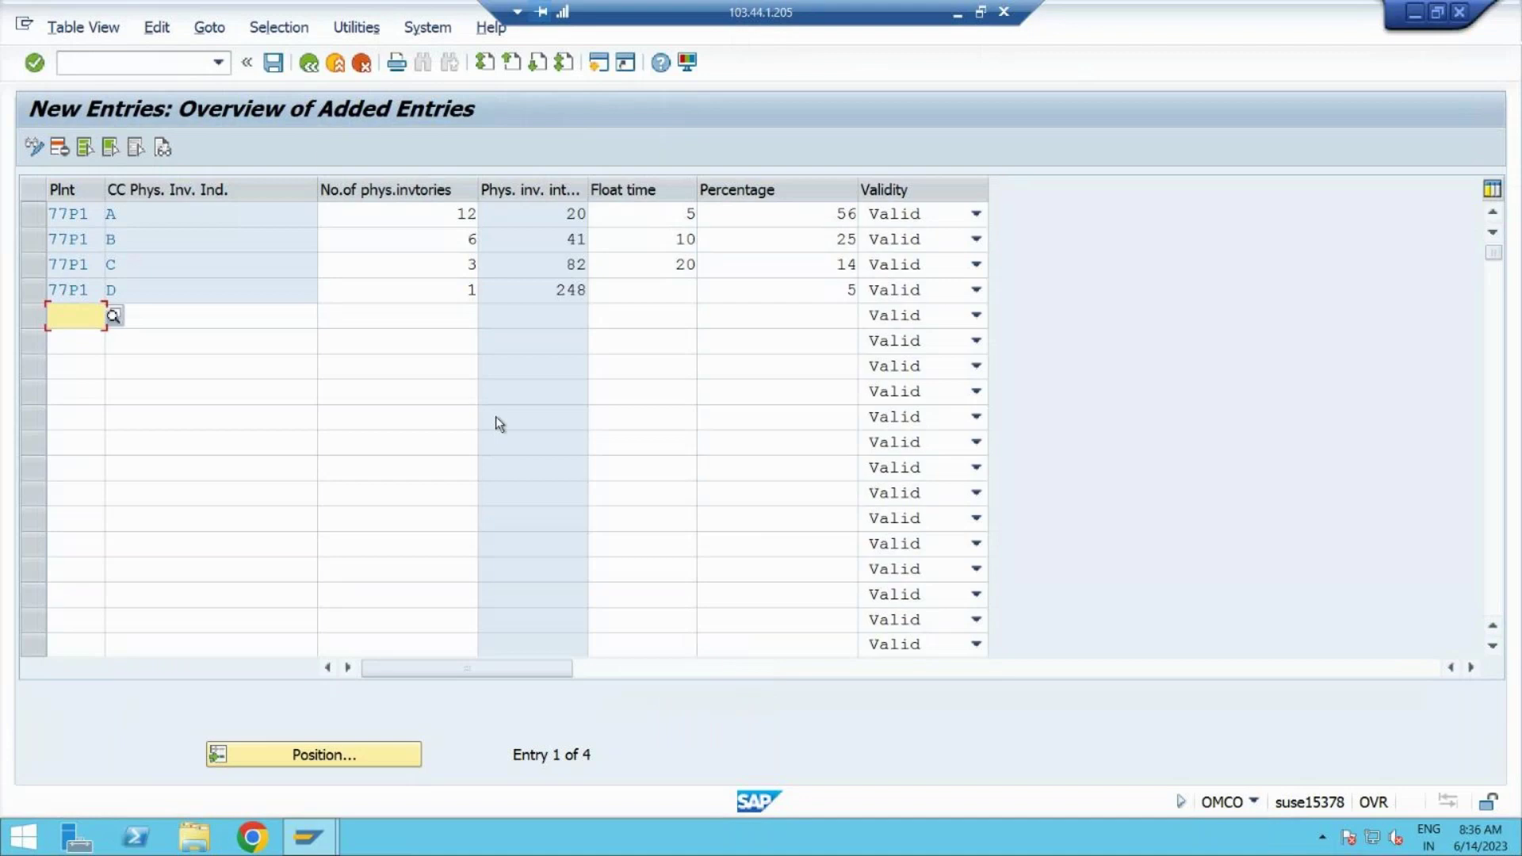
{"action": "left_click", "coordinate": [273, 62]}
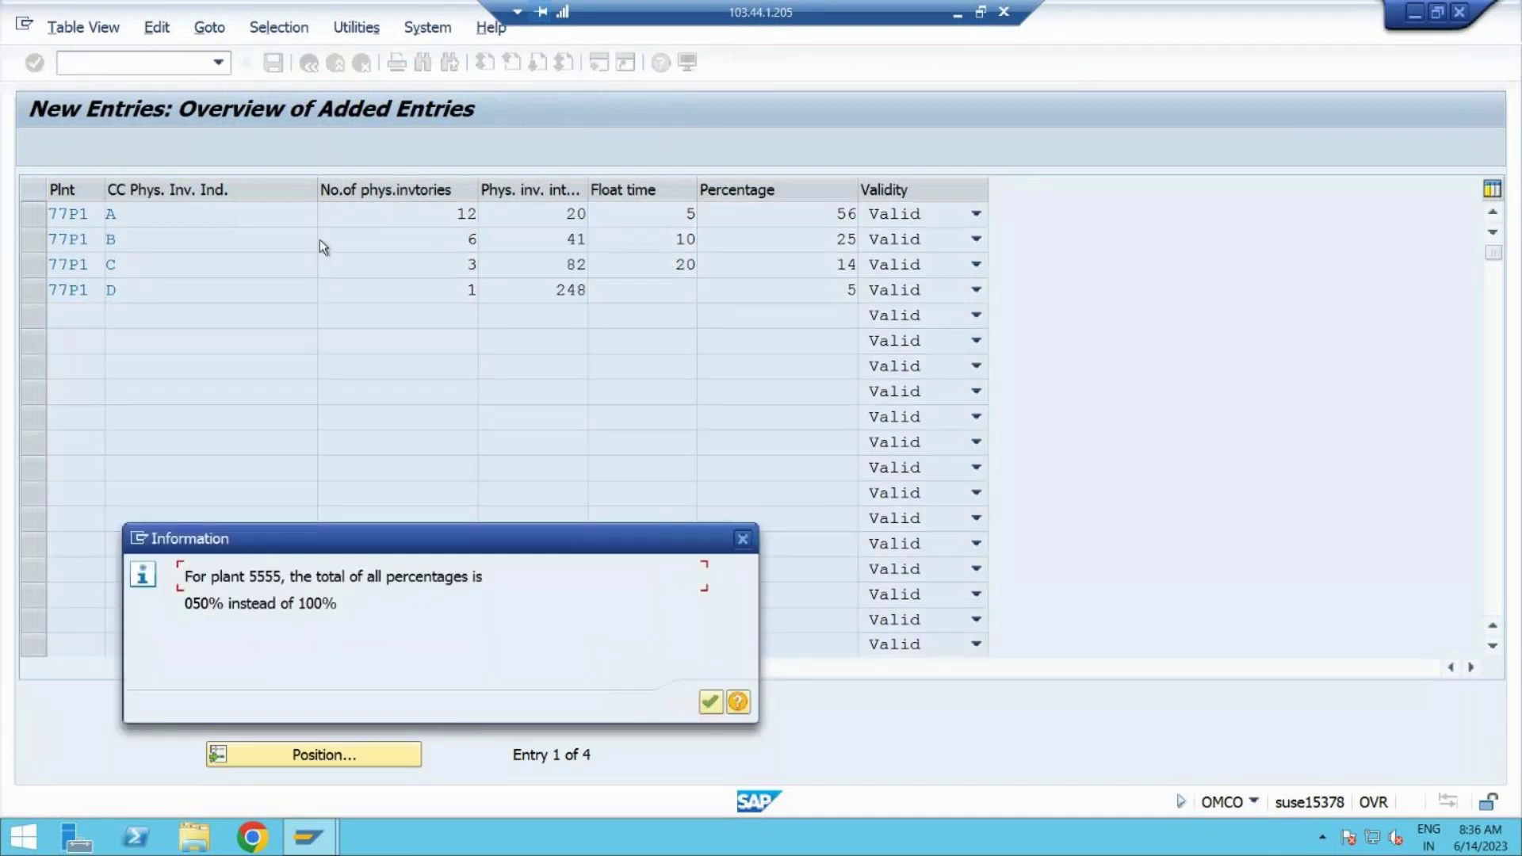
{"action": "left_click", "coordinate": [711, 703]}
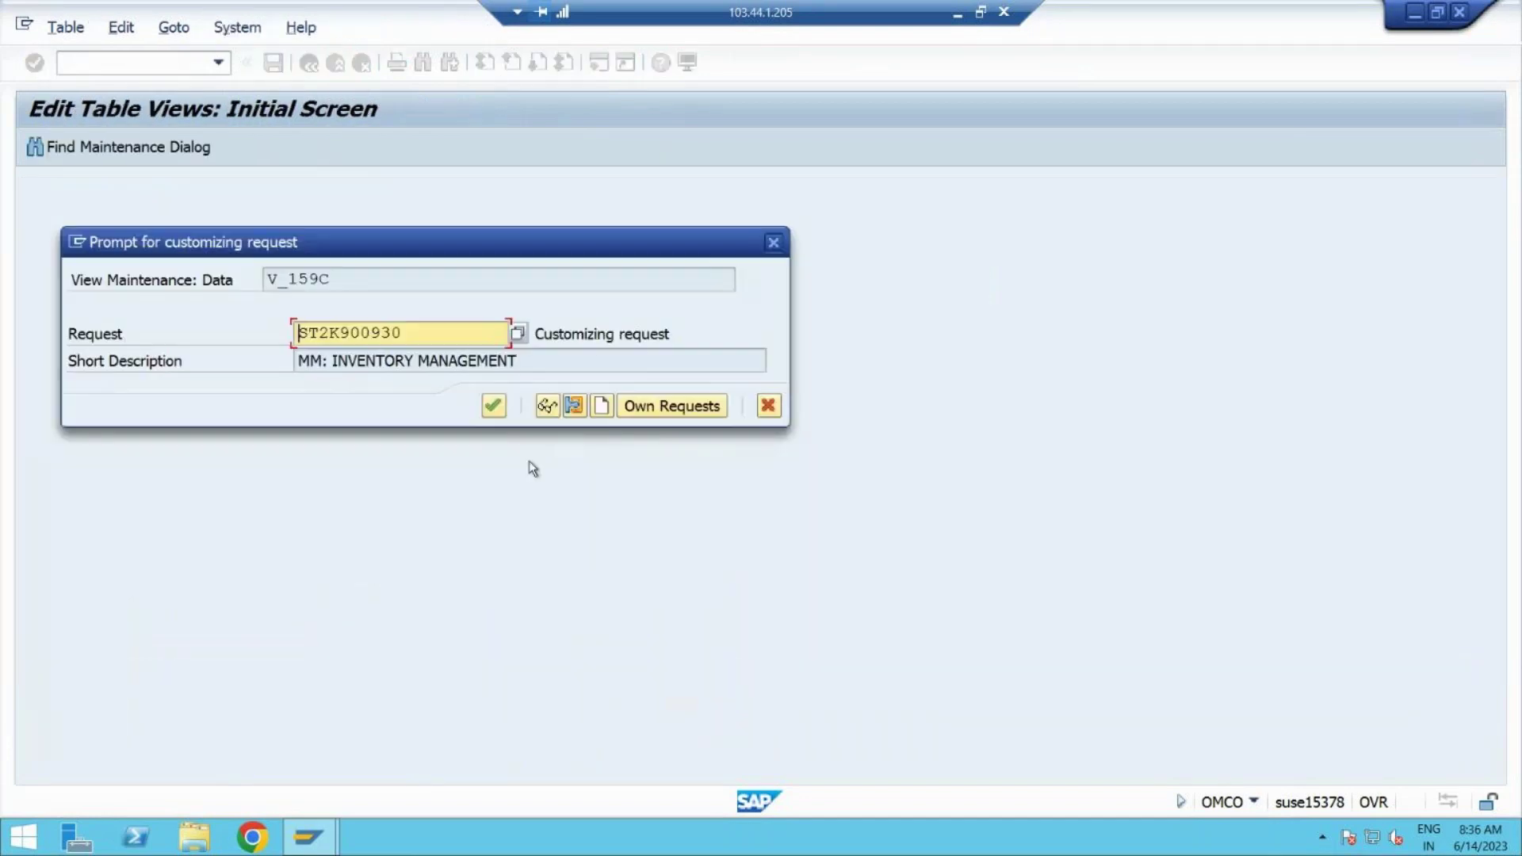
{"action": "left_click", "coordinate": [492, 406]}
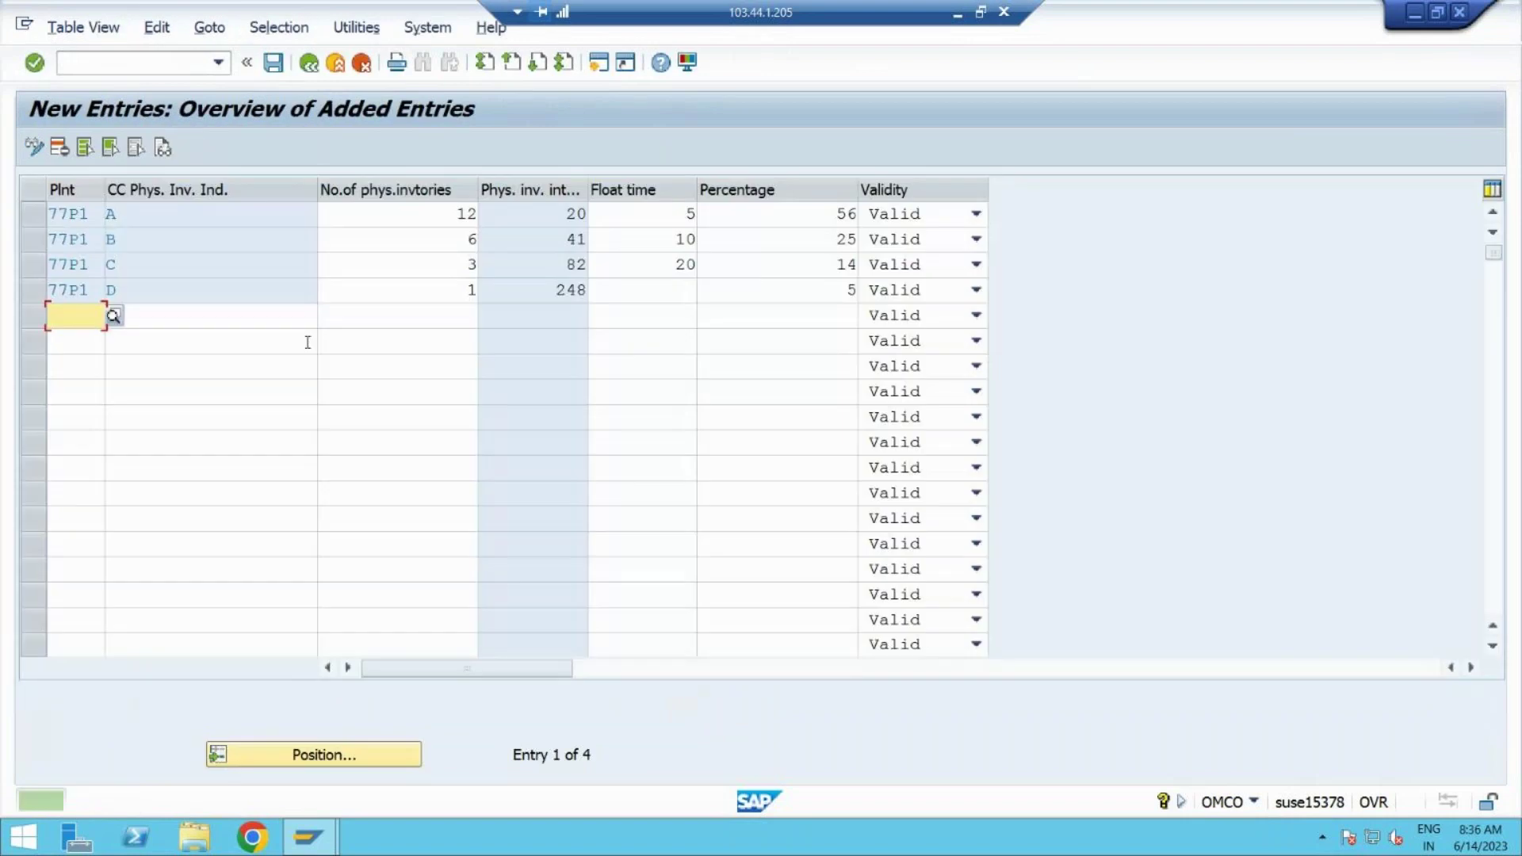
{"action": "left_click", "coordinate": [309, 65]}
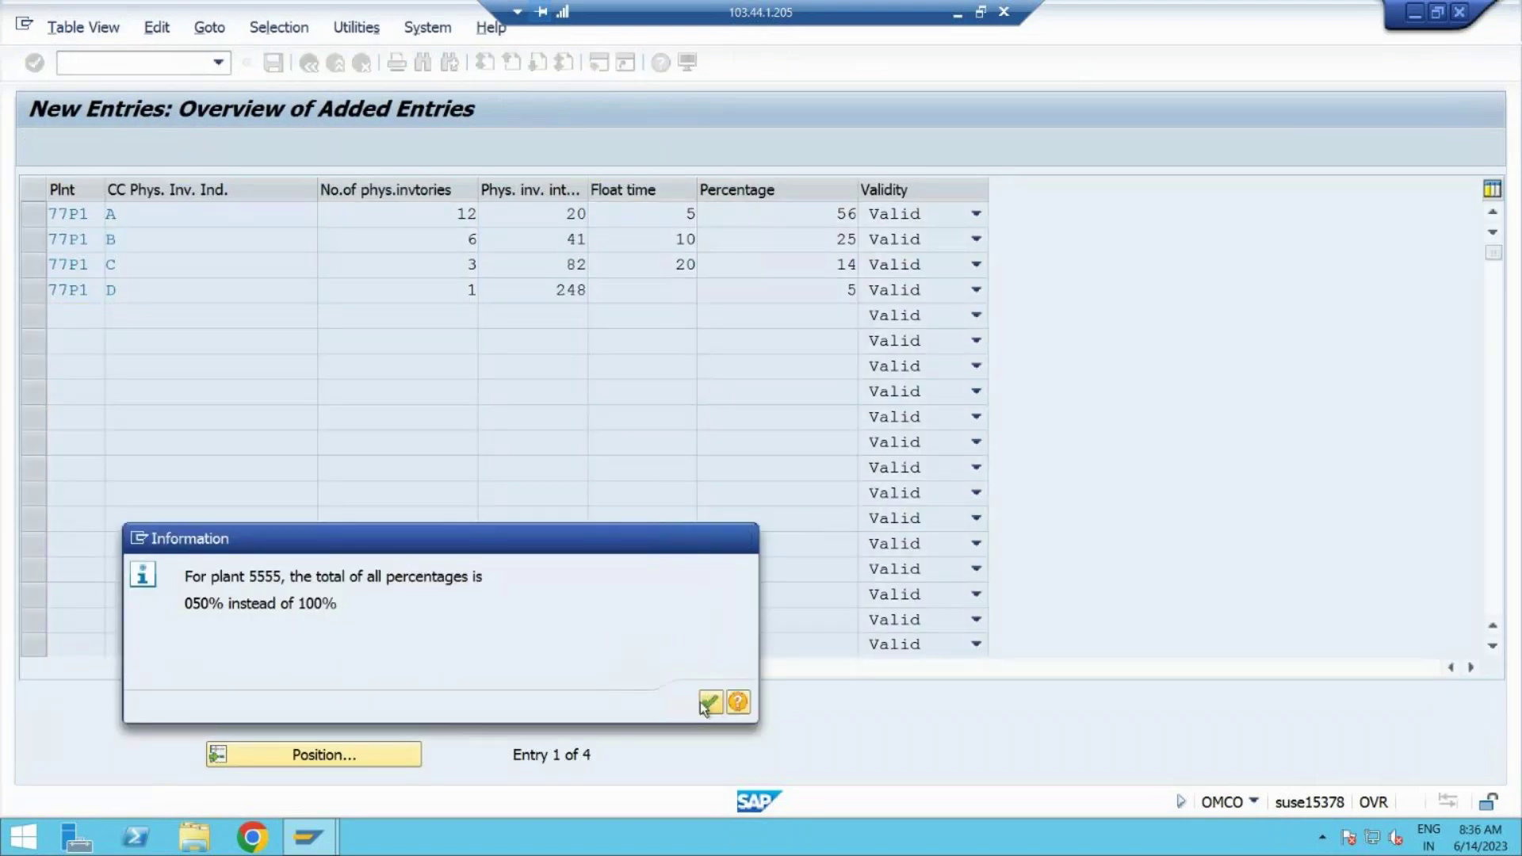
{"action": "left_click", "coordinate": [702, 701]}
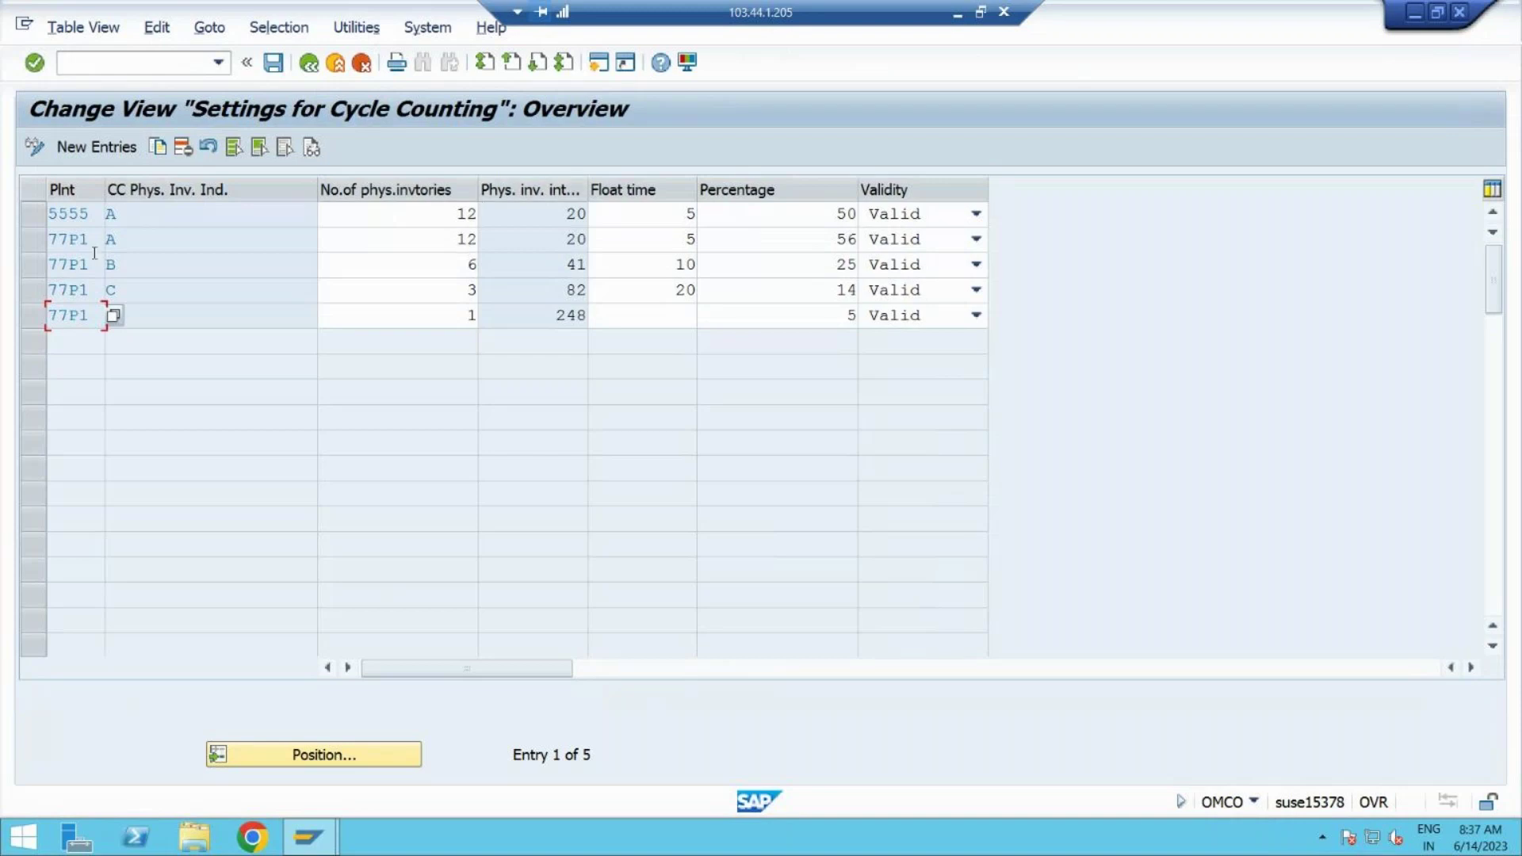
Step: Delete the plant 5555 cycle-counting row and save the settings
{"action": "type", "text": "D"}
{"action": "left_click", "coordinate": [35, 213]}
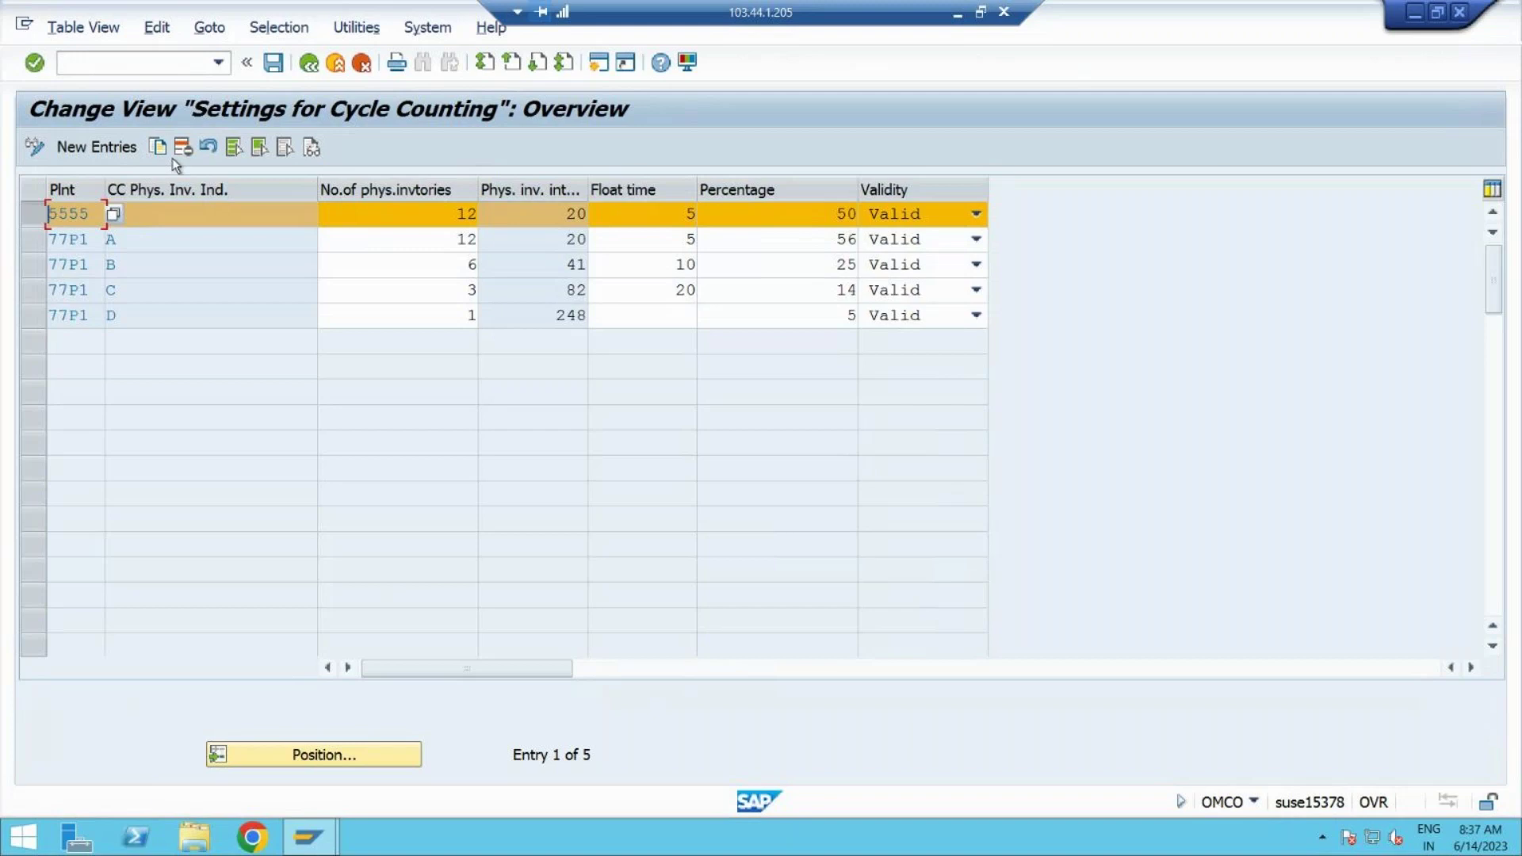
{"action": "left_click", "coordinate": [190, 149]}
{"action": "left_click", "coordinate": [711, 703]}
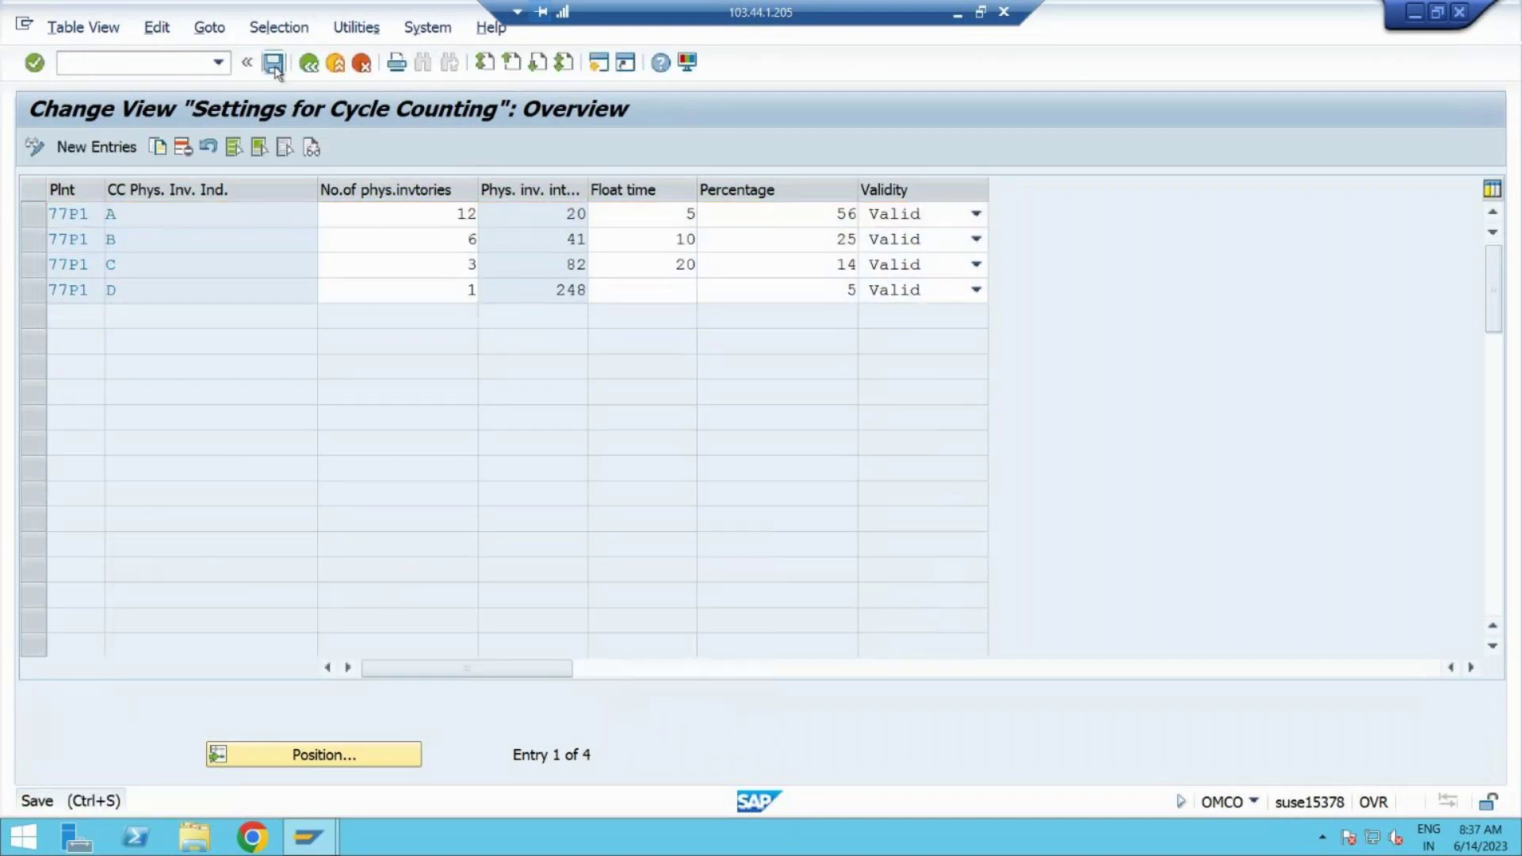
{"action": "left_click", "coordinate": [273, 62]}
{"action": "left_click", "coordinate": [708, 702]}
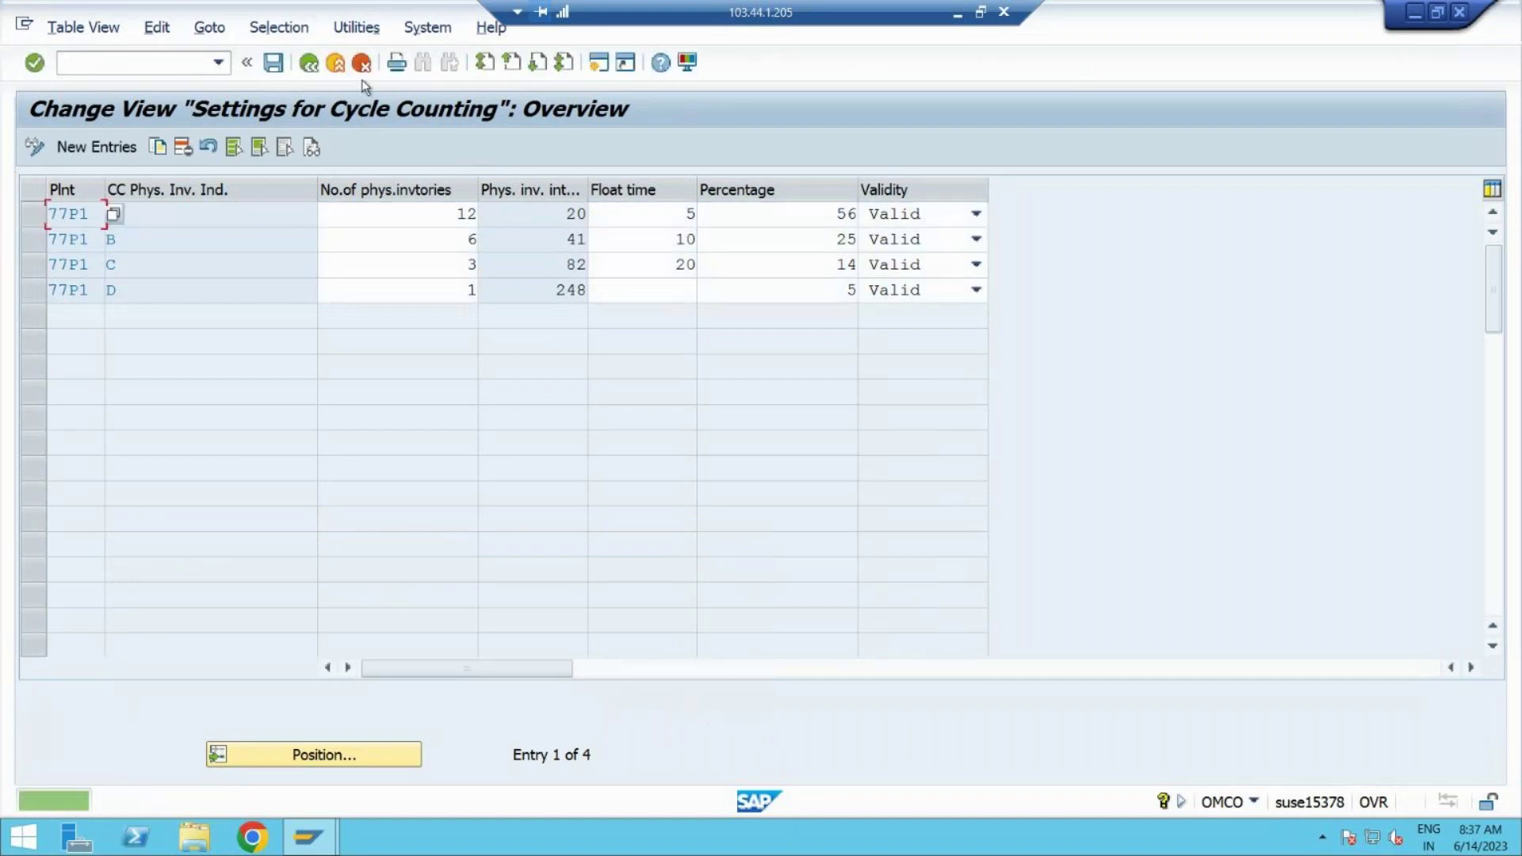
Step: Reopen Cycle Counting from the IMG tree, save again and go back
{"action": "left_click", "coordinate": [309, 63]}
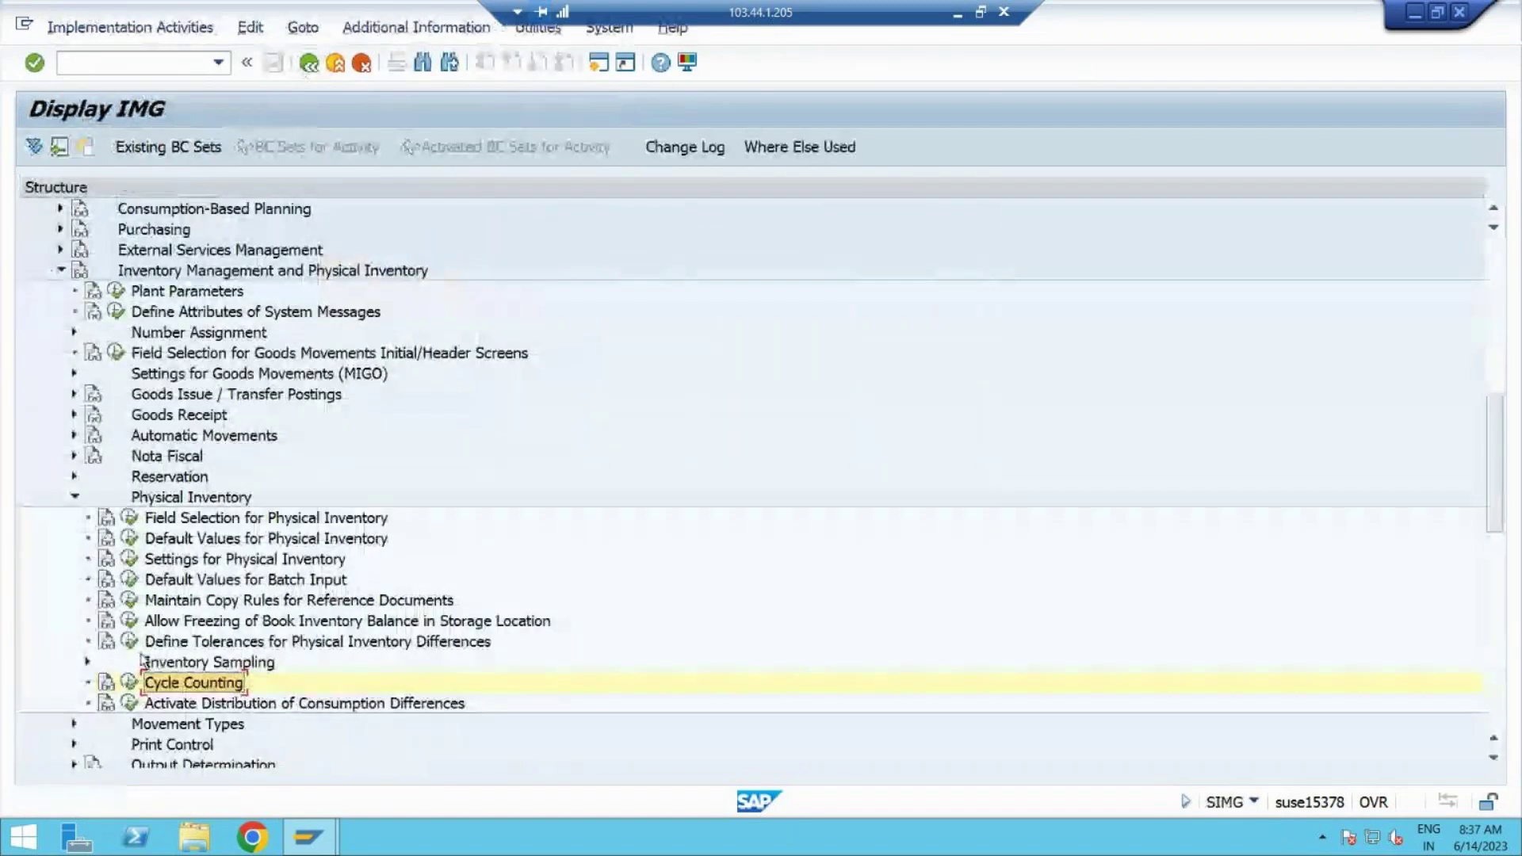
{"action": "left_click", "coordinate": [130, 682]}
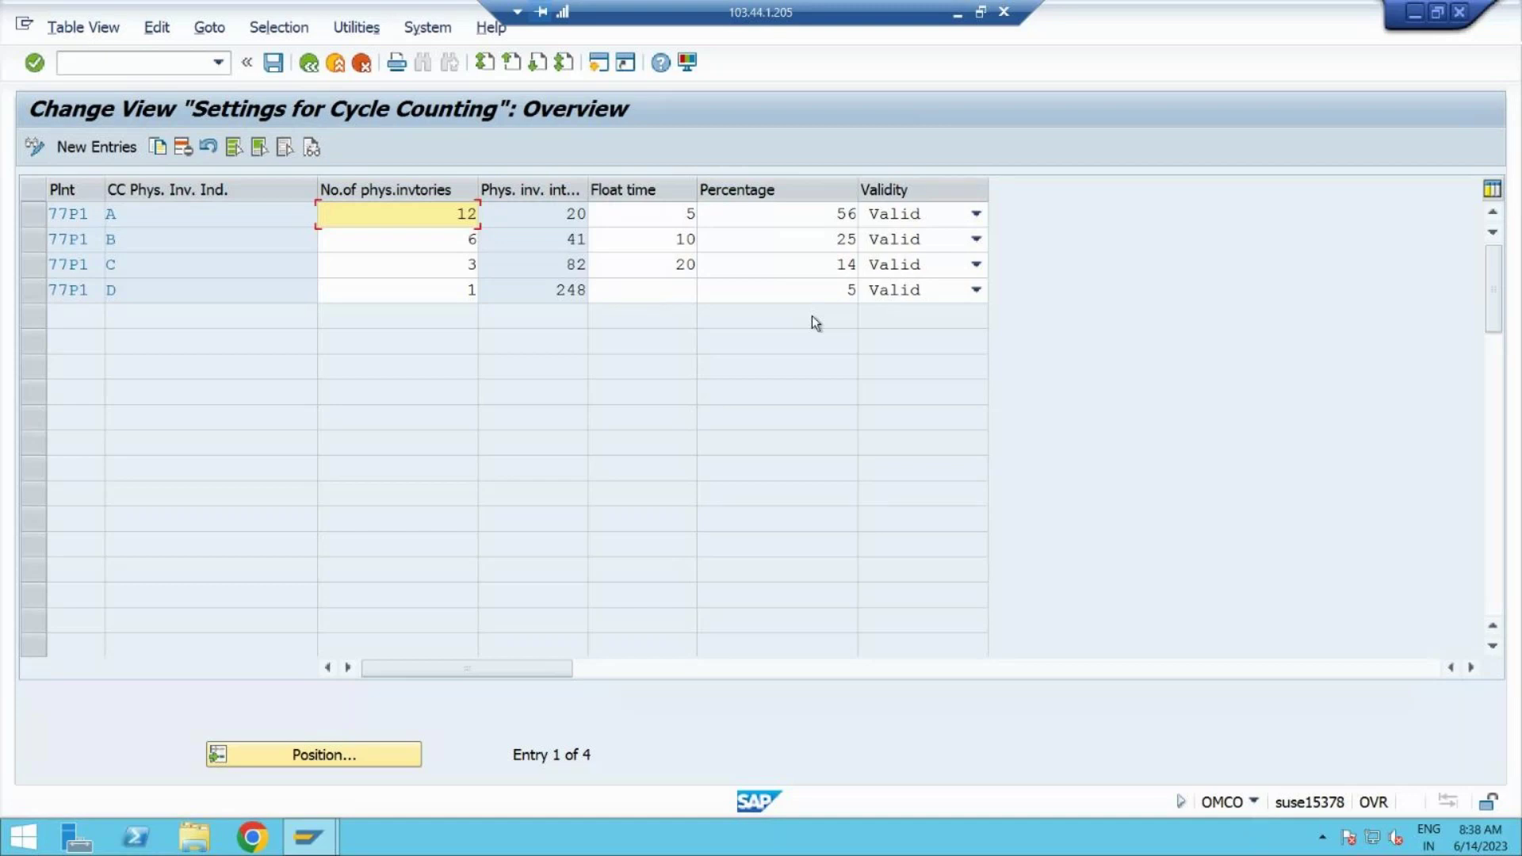
{"action": "left_click", "coordinate": [270, 67]}
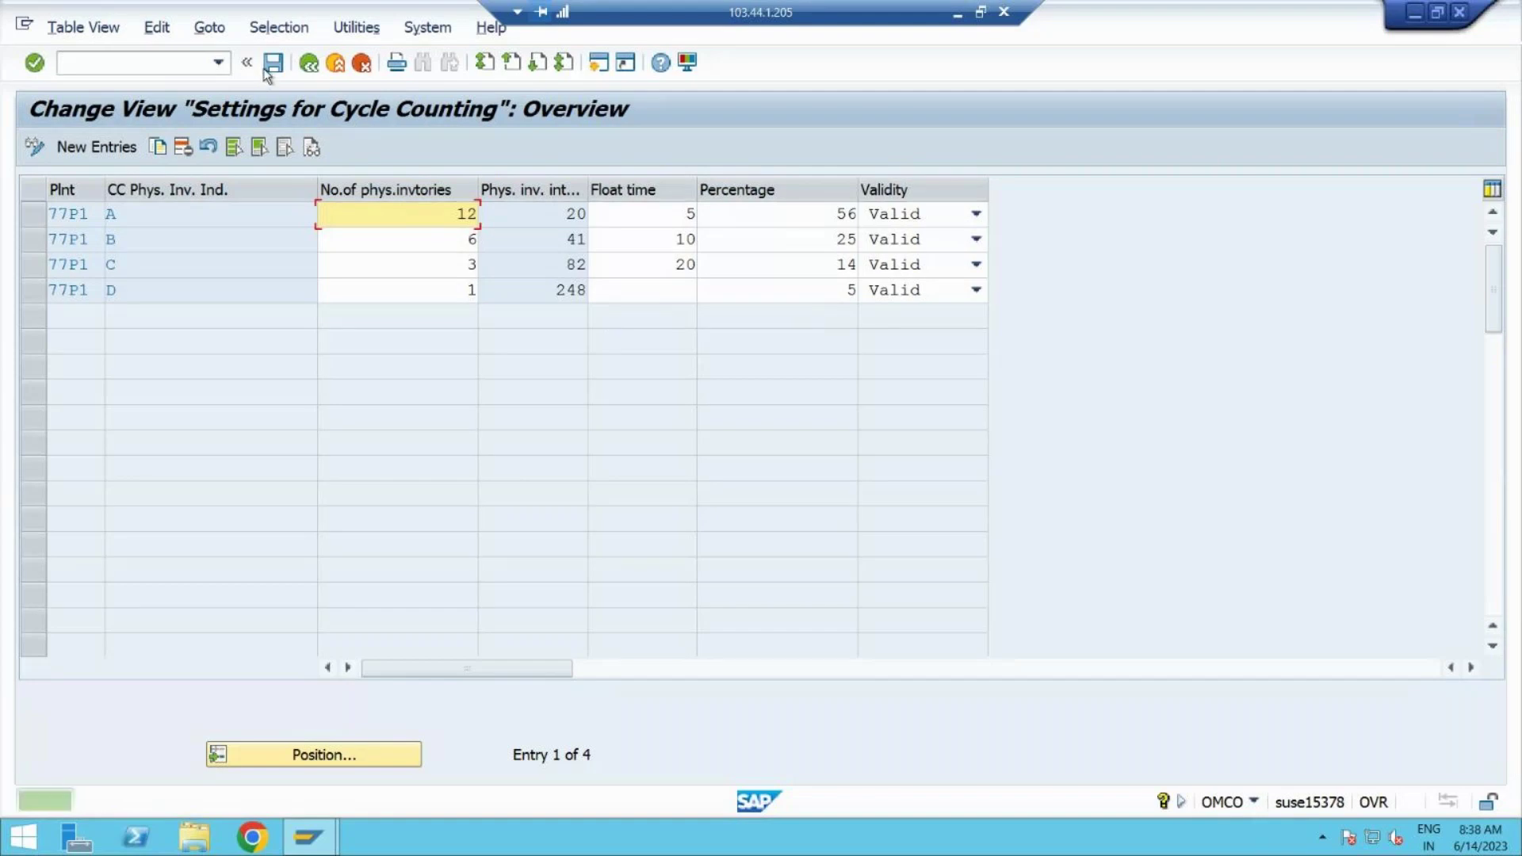
{"action": "left_click", "coordinate": [306, 67]}
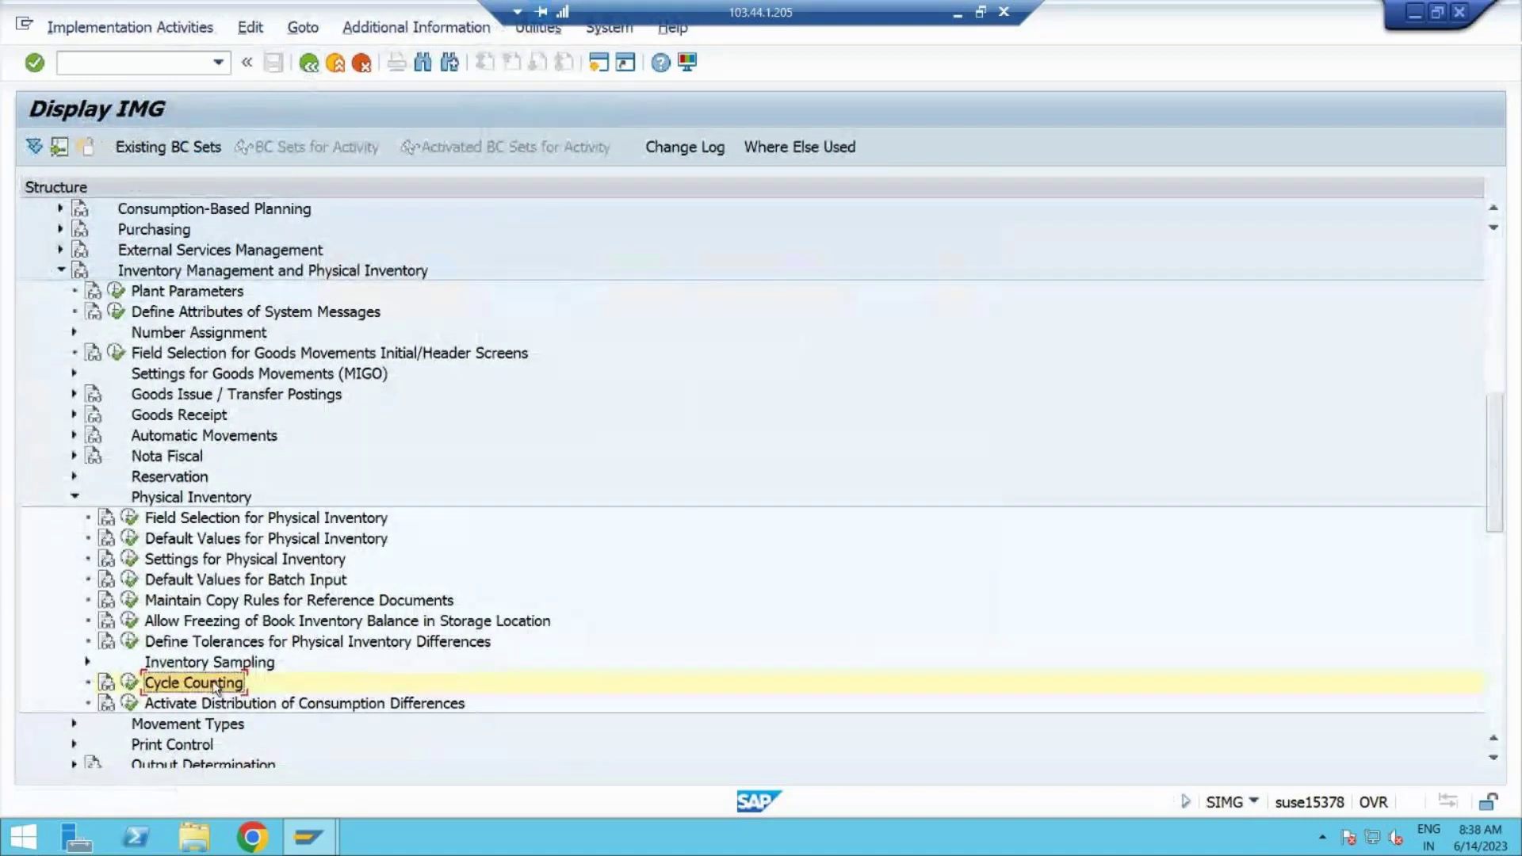
{"action": "left_click", "coordinate": [184, 625]}
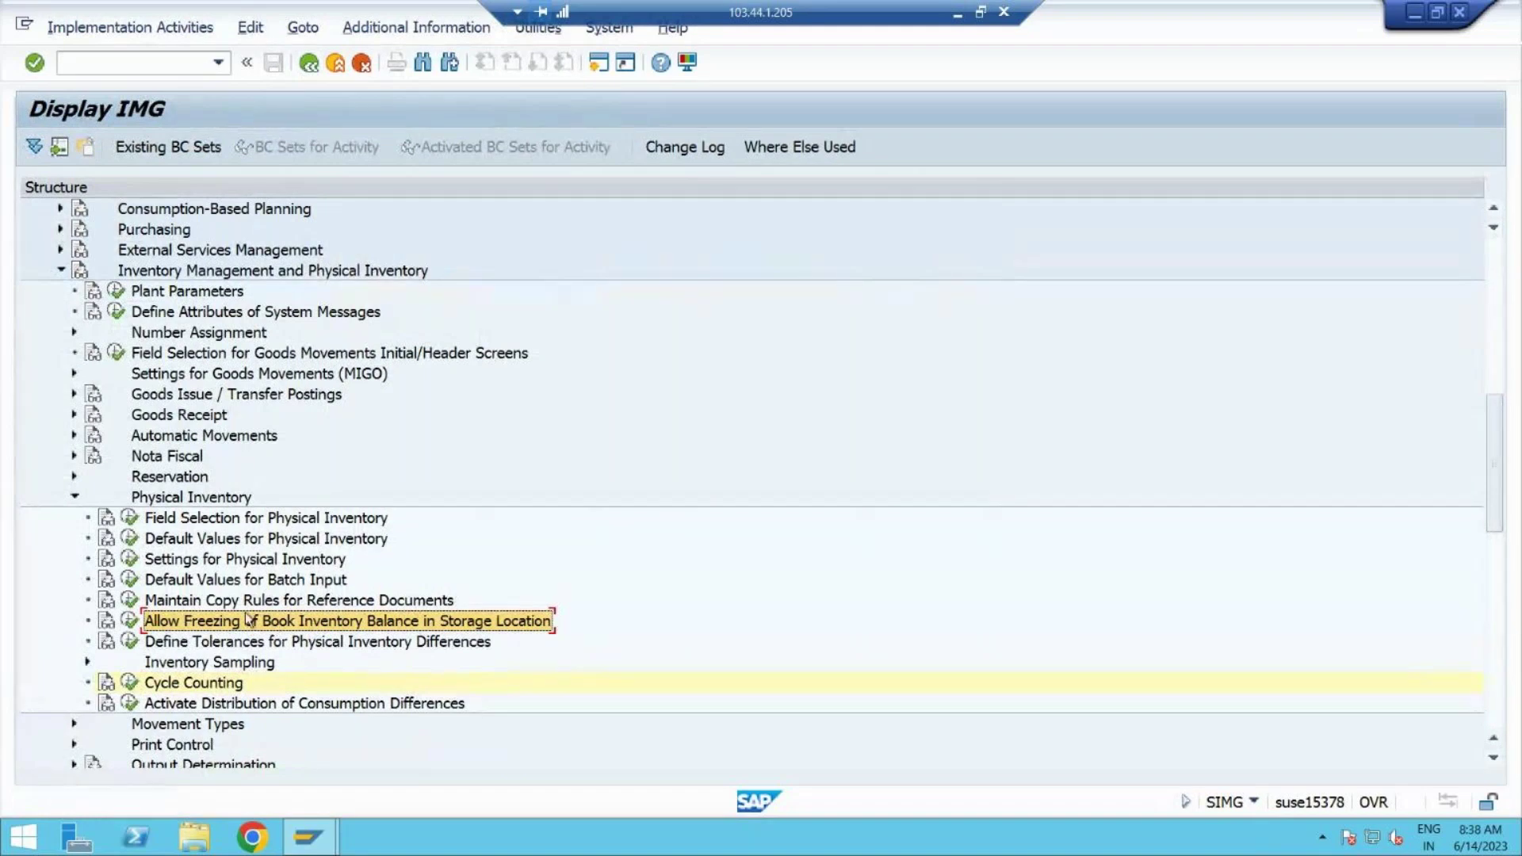
Step: Review plant 77P1's book-inventory freeze flags per storage location, then minimise the remote session
{"action": "left_click", "coordinate": [130, 620]}
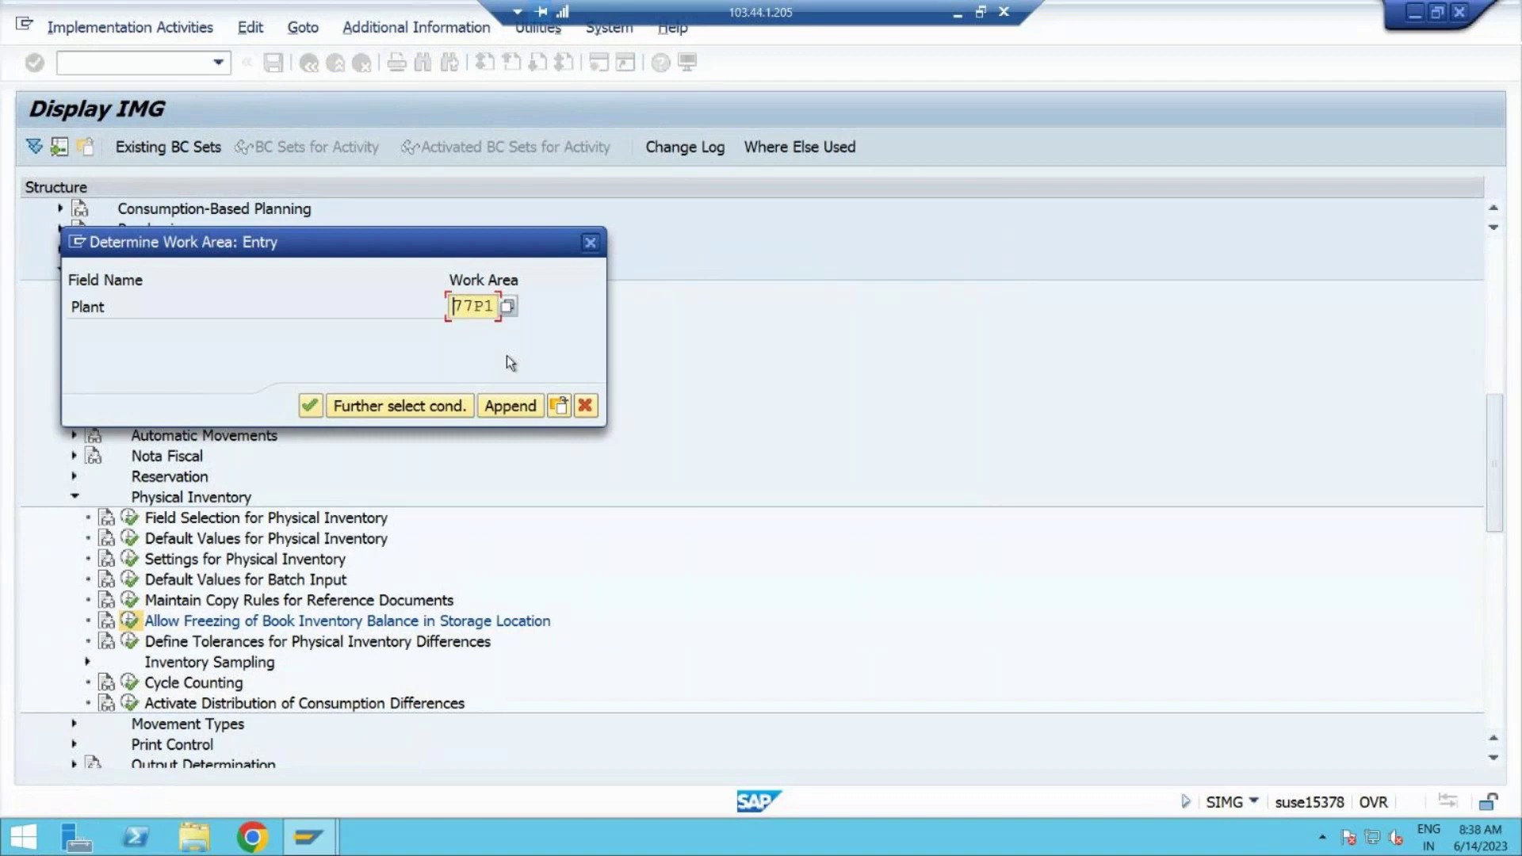
{"action": "left_click", "coordinate": [309, 406]}
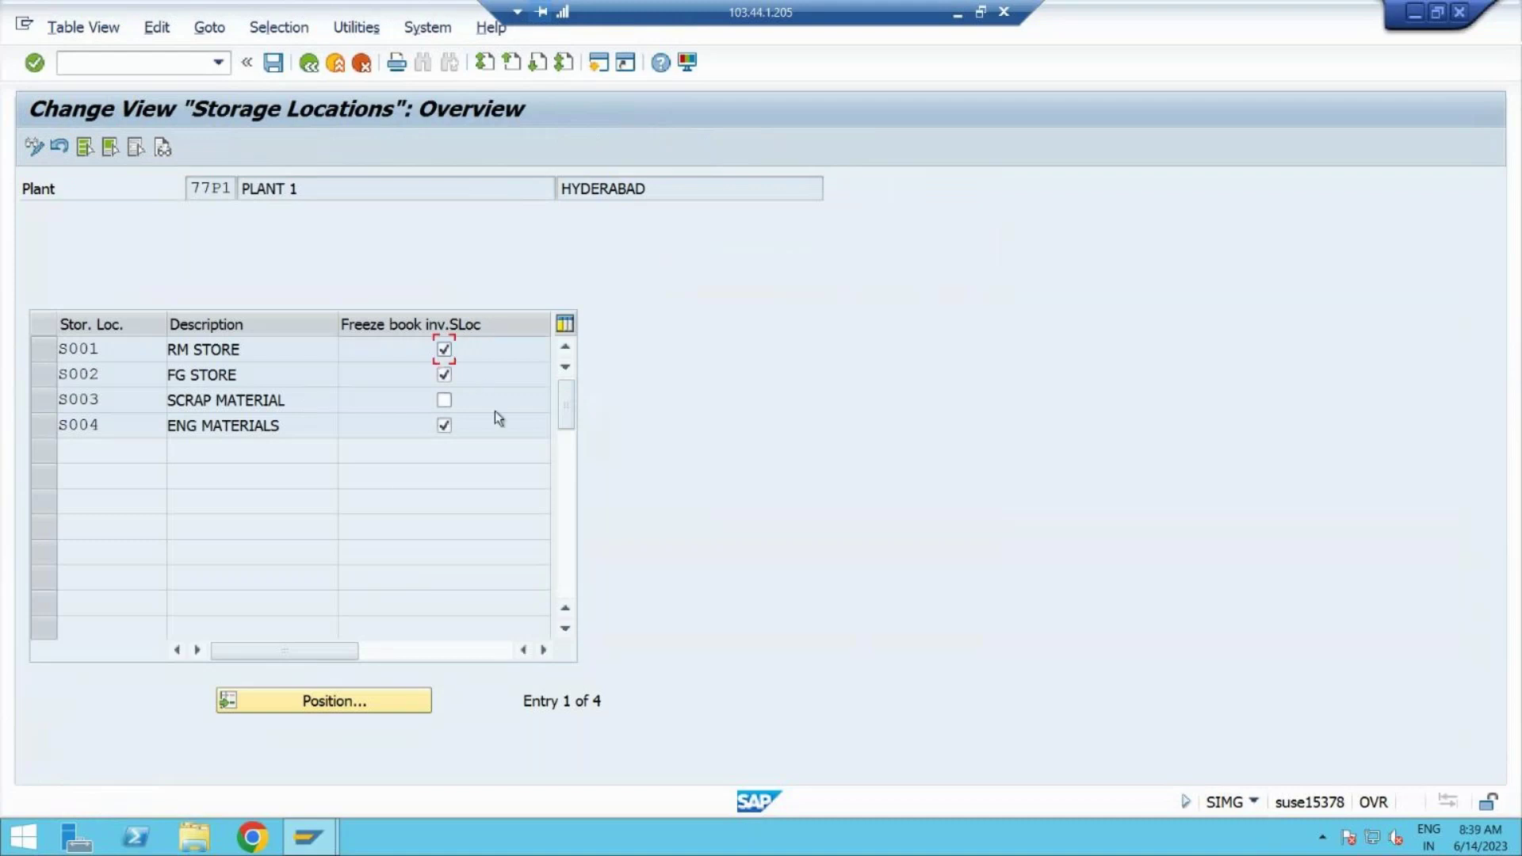
{"action": "left_click", "coordinate": [311, 64]}
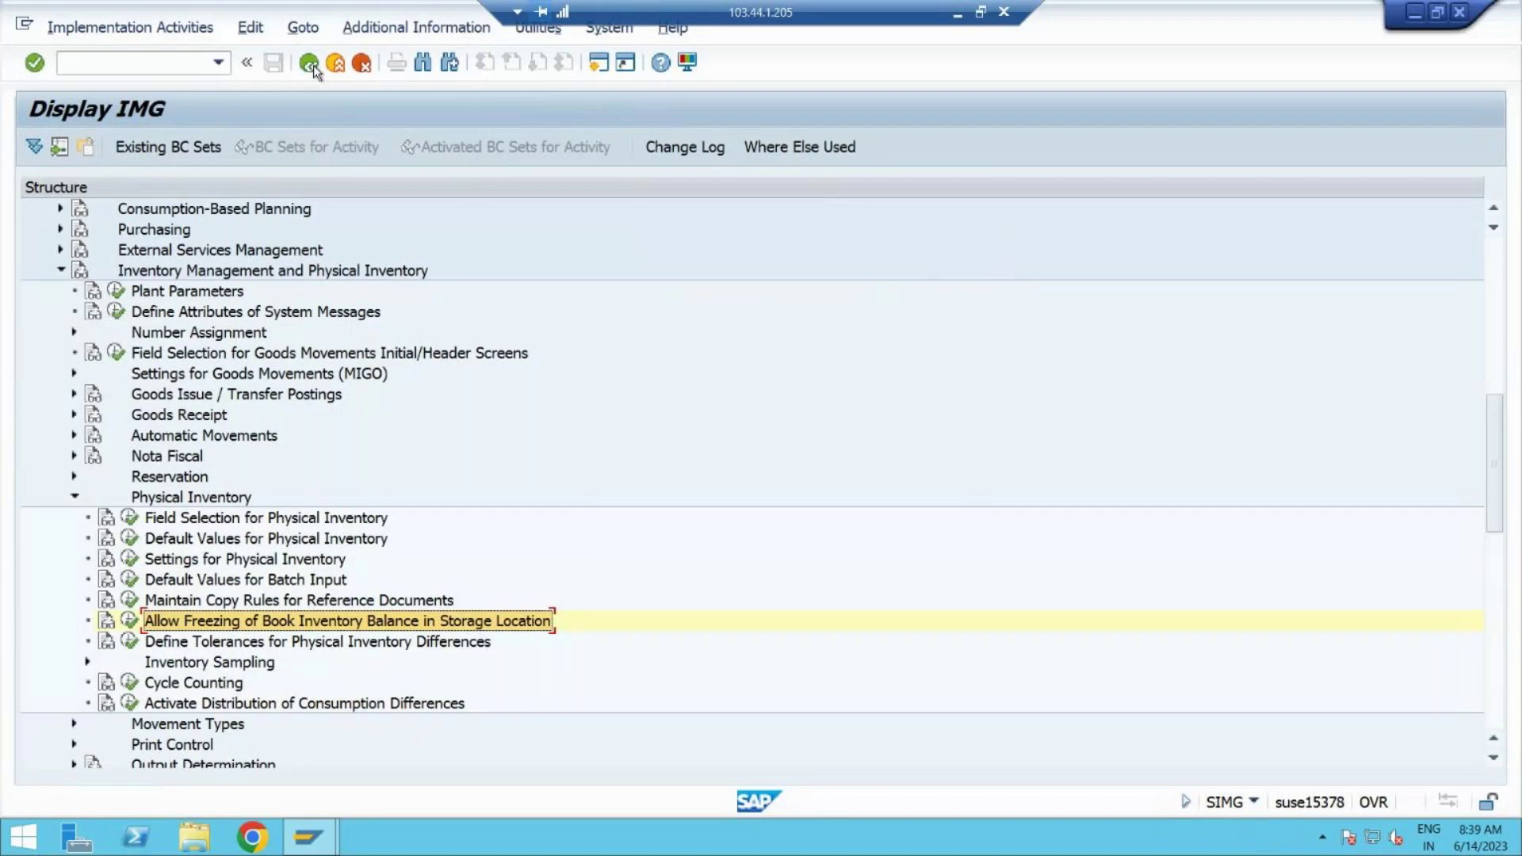
{"action": "left_click", "coordinate": [194, 682]}
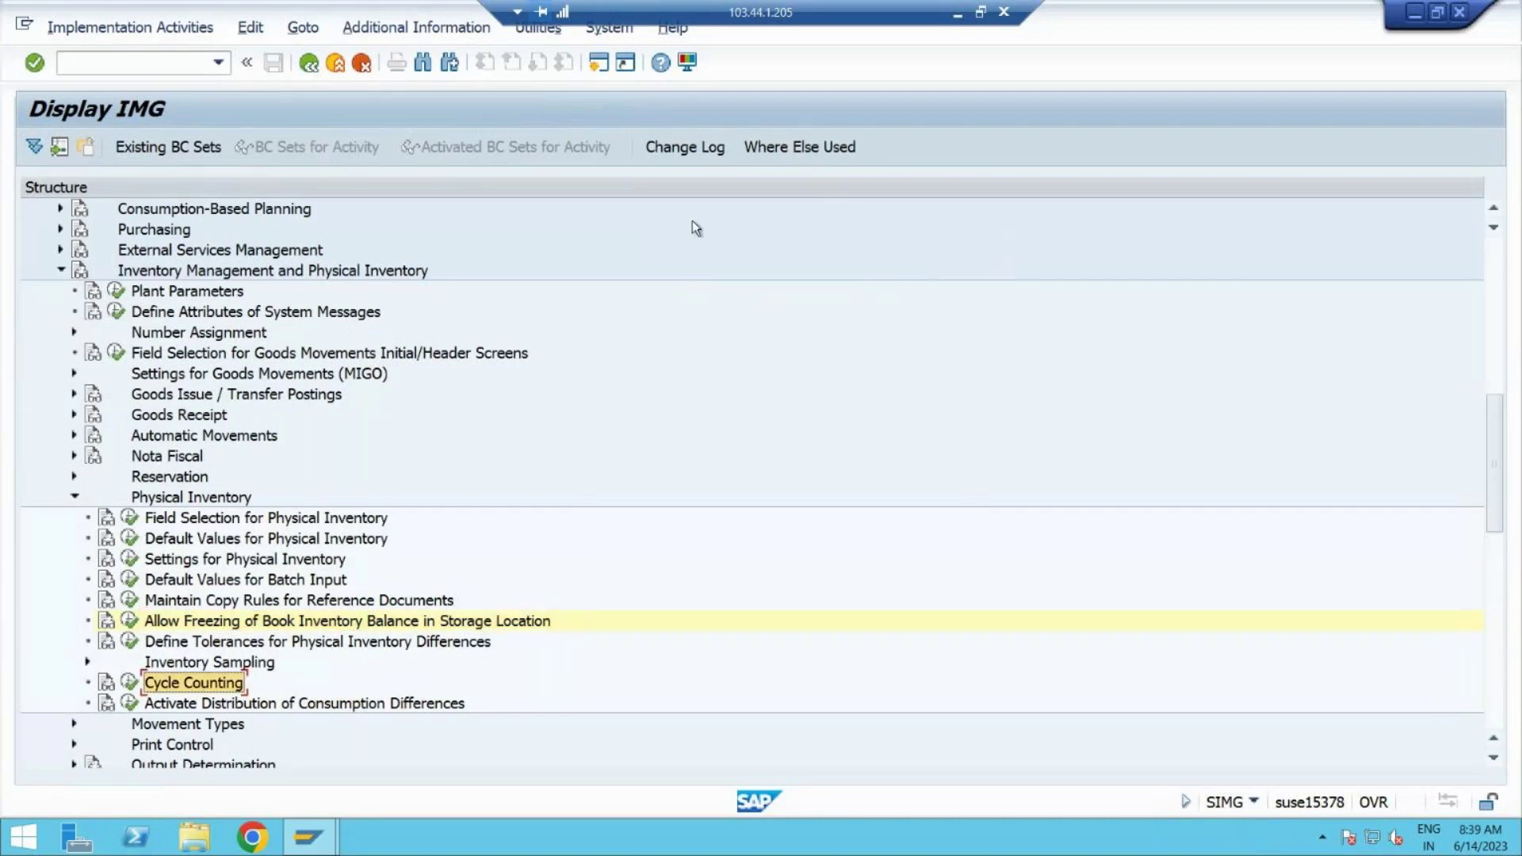
{"action": "left_click", "coordinate": [958, 15]}
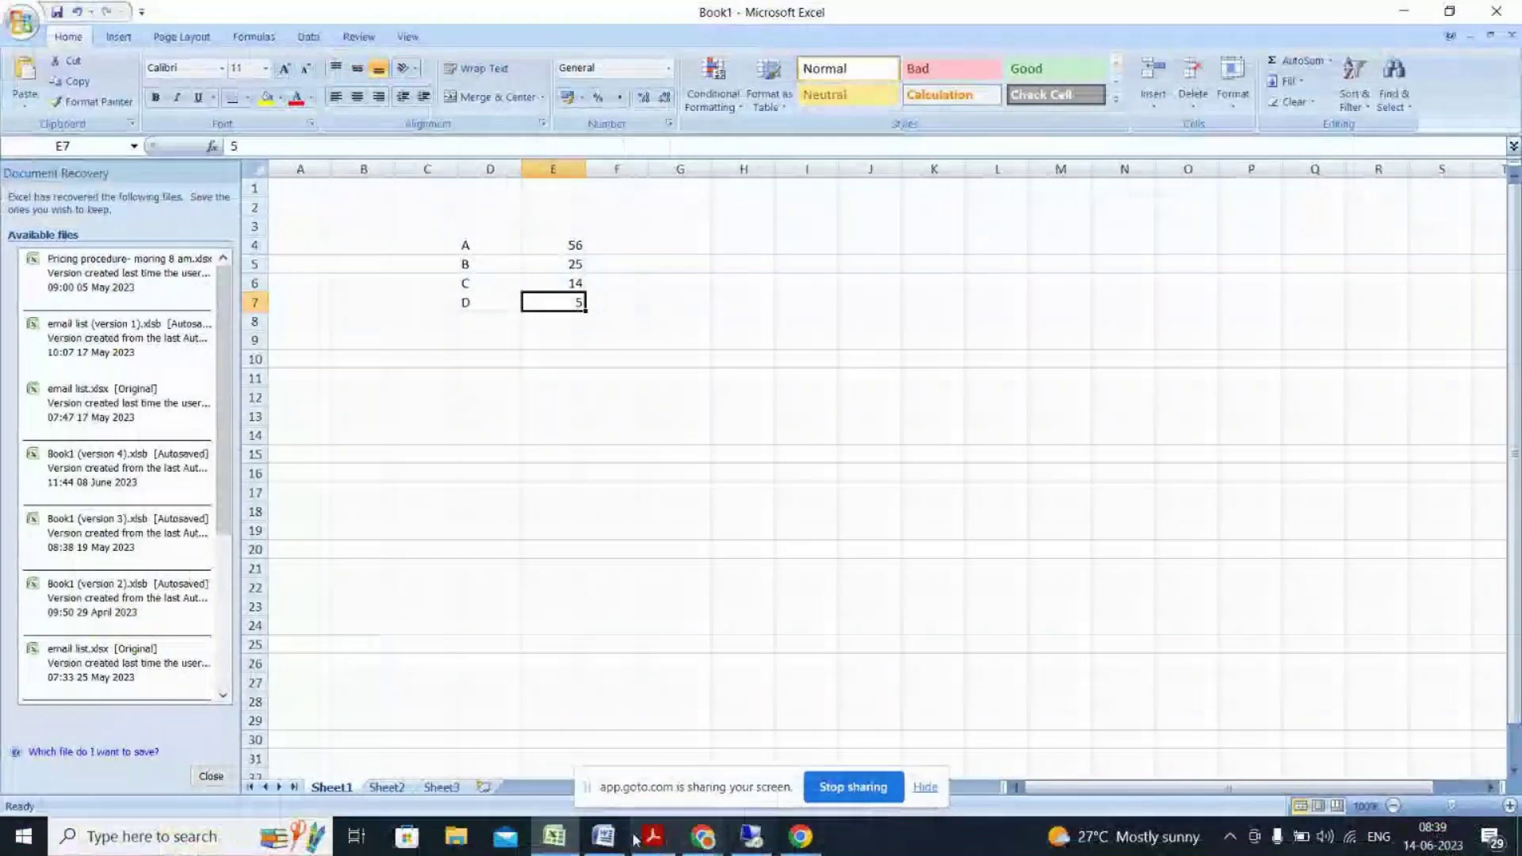
Step: In the SAP MM Morning batch notes, remove bold from the configuration path text
{"action": "left_click", "coordinate": [605, 836]}
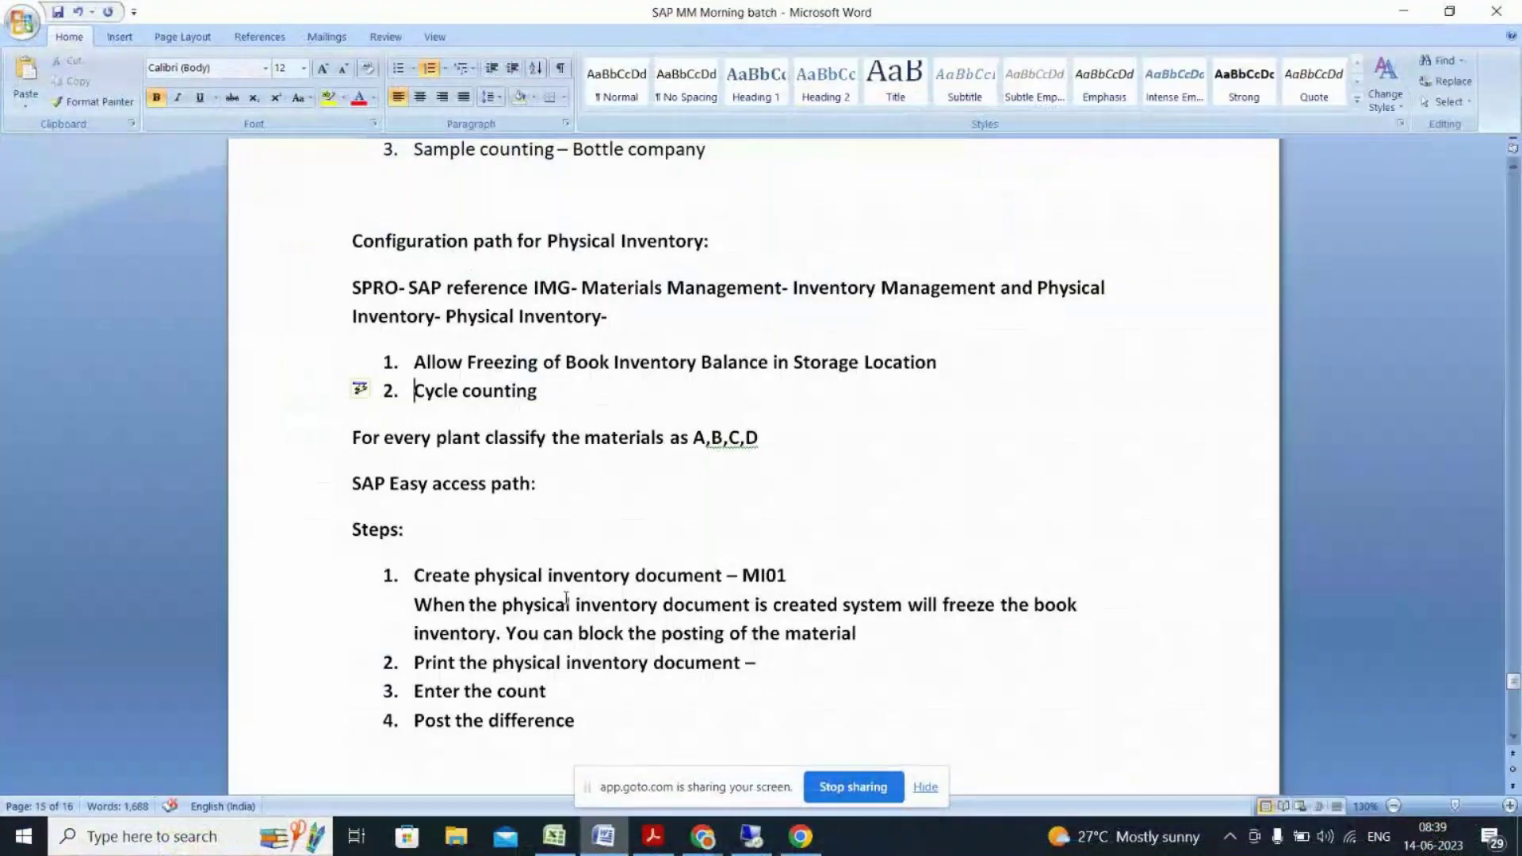
{"action": "left_click", "coordinate": [756, 438]}
{"action": "left_click_drag", "start_coordinate": [756, 438], "coordinate": [354, 288]}
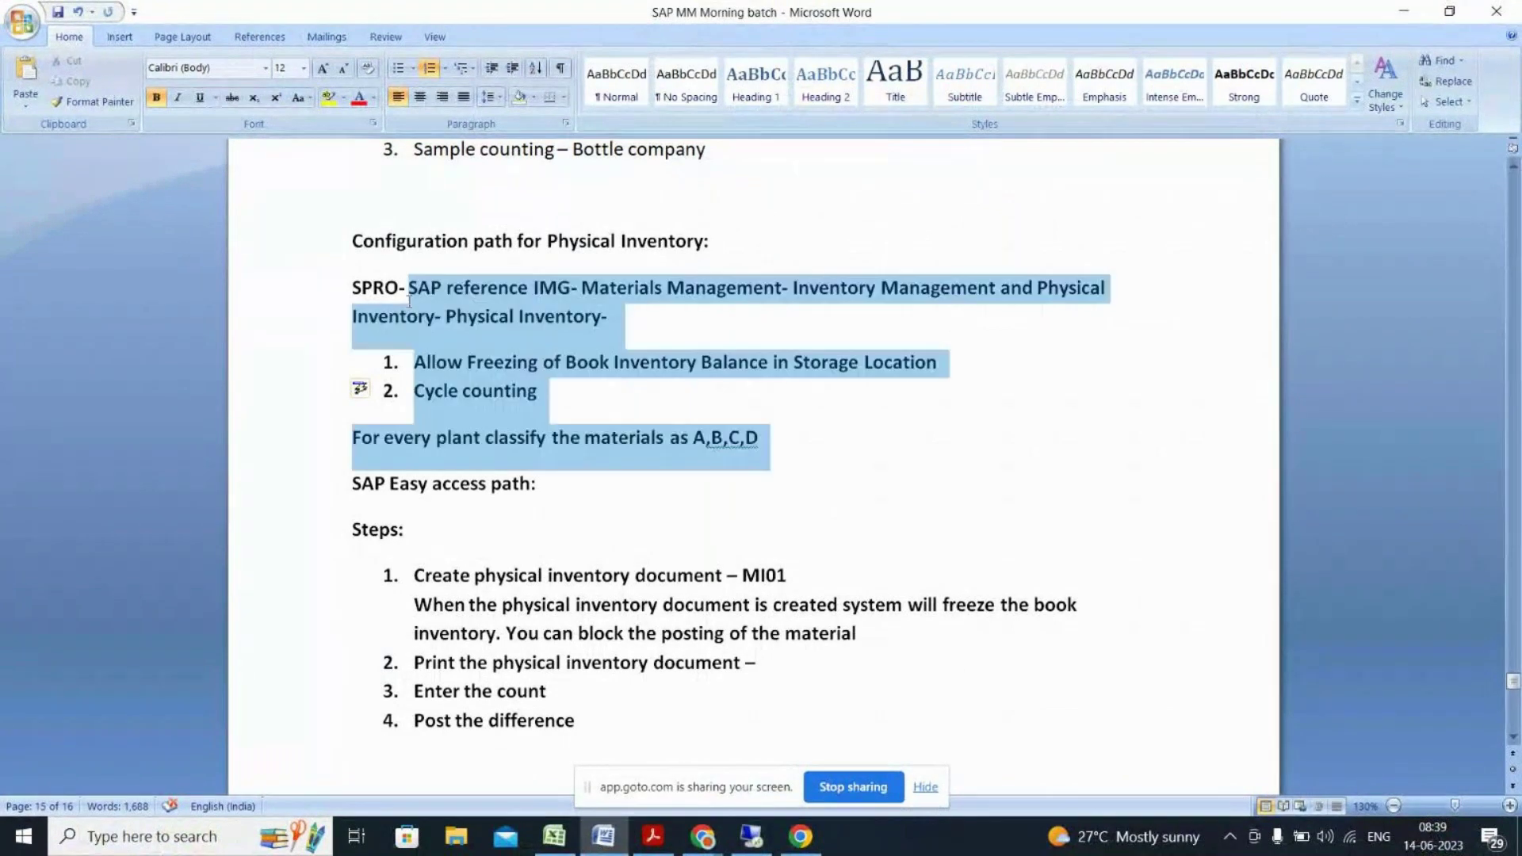
{"action": "key", "text": "ctrl+b"}
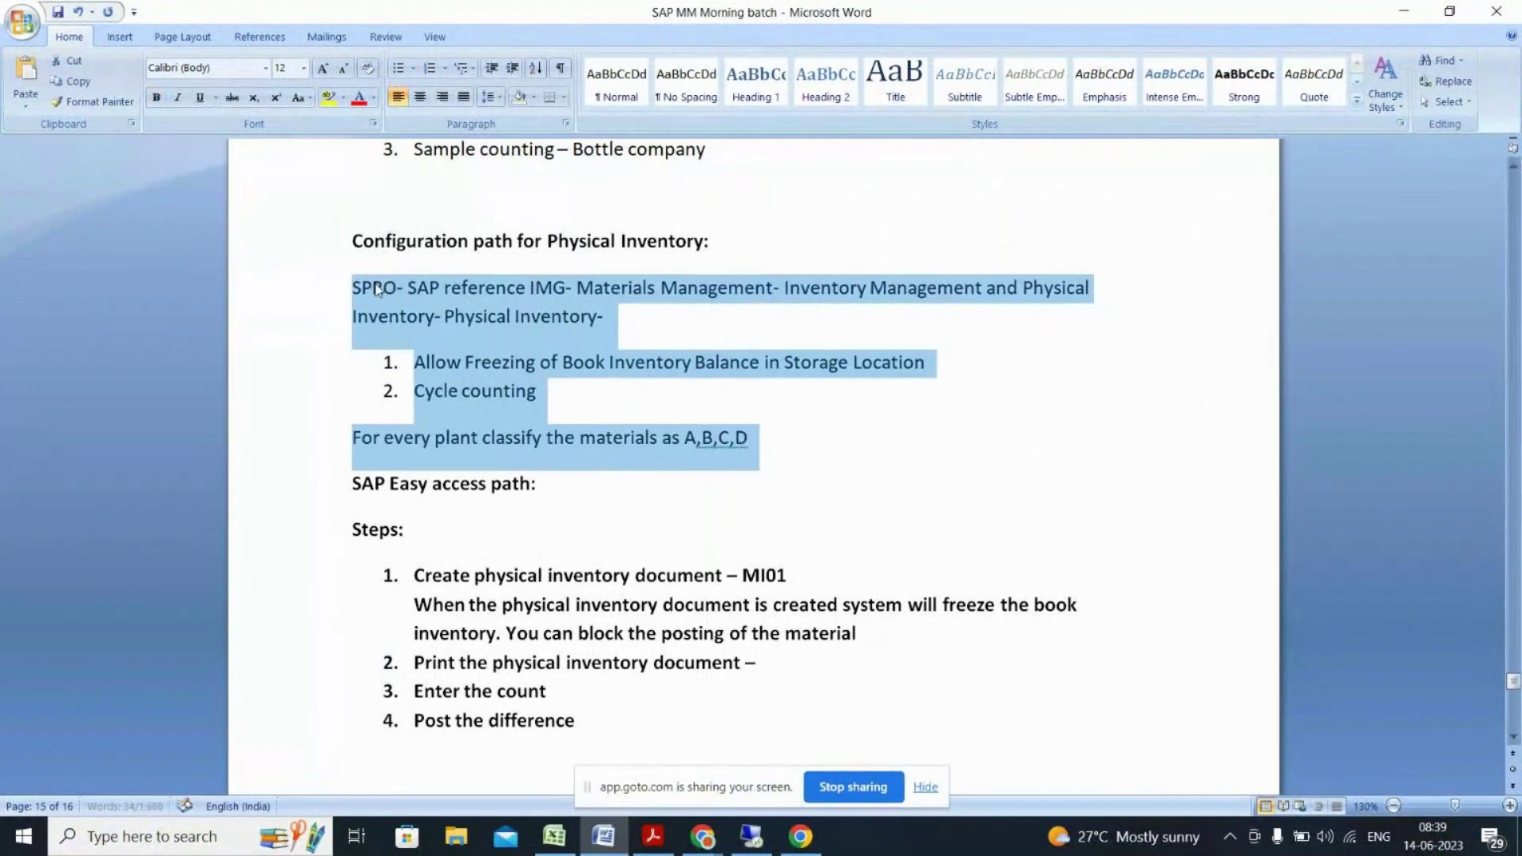
{"action": "left_click", "coordinate": [522, 441]}
Step: Add 'Logistics- Materials management-' after the SAP Easy access path label
{"action": "left_click", "coordinate": [549, 486]}
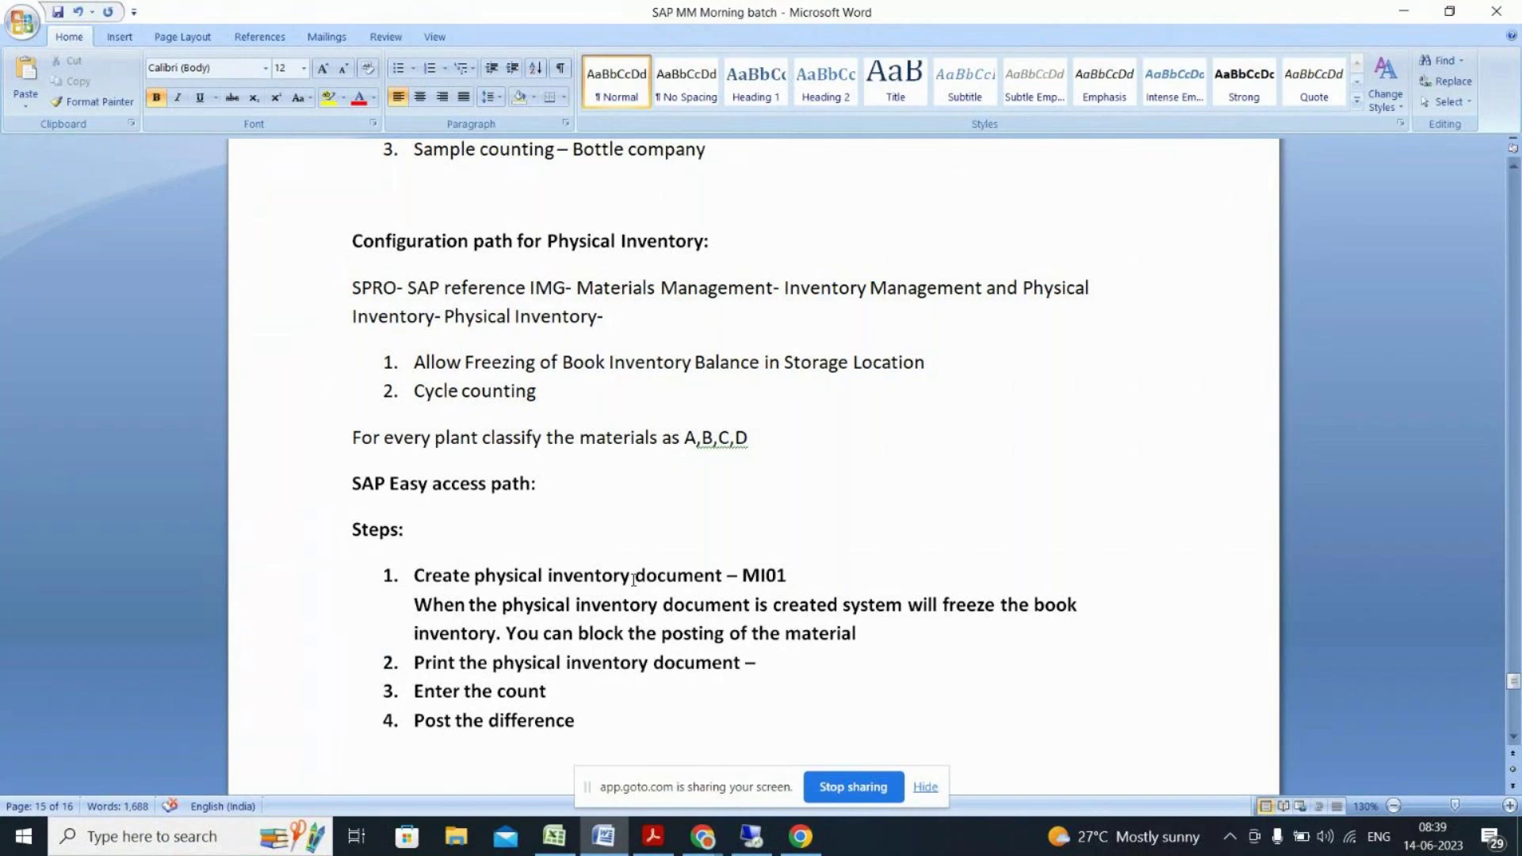
{"action": "left_click", "coordinate": [795, 582]}
{"action": "left_click", "coordinate": [426, 531]}
{"action": "left_click", "coordinate": [557, 482]}
{"action": "type", "text": "Logistics- Materi"}
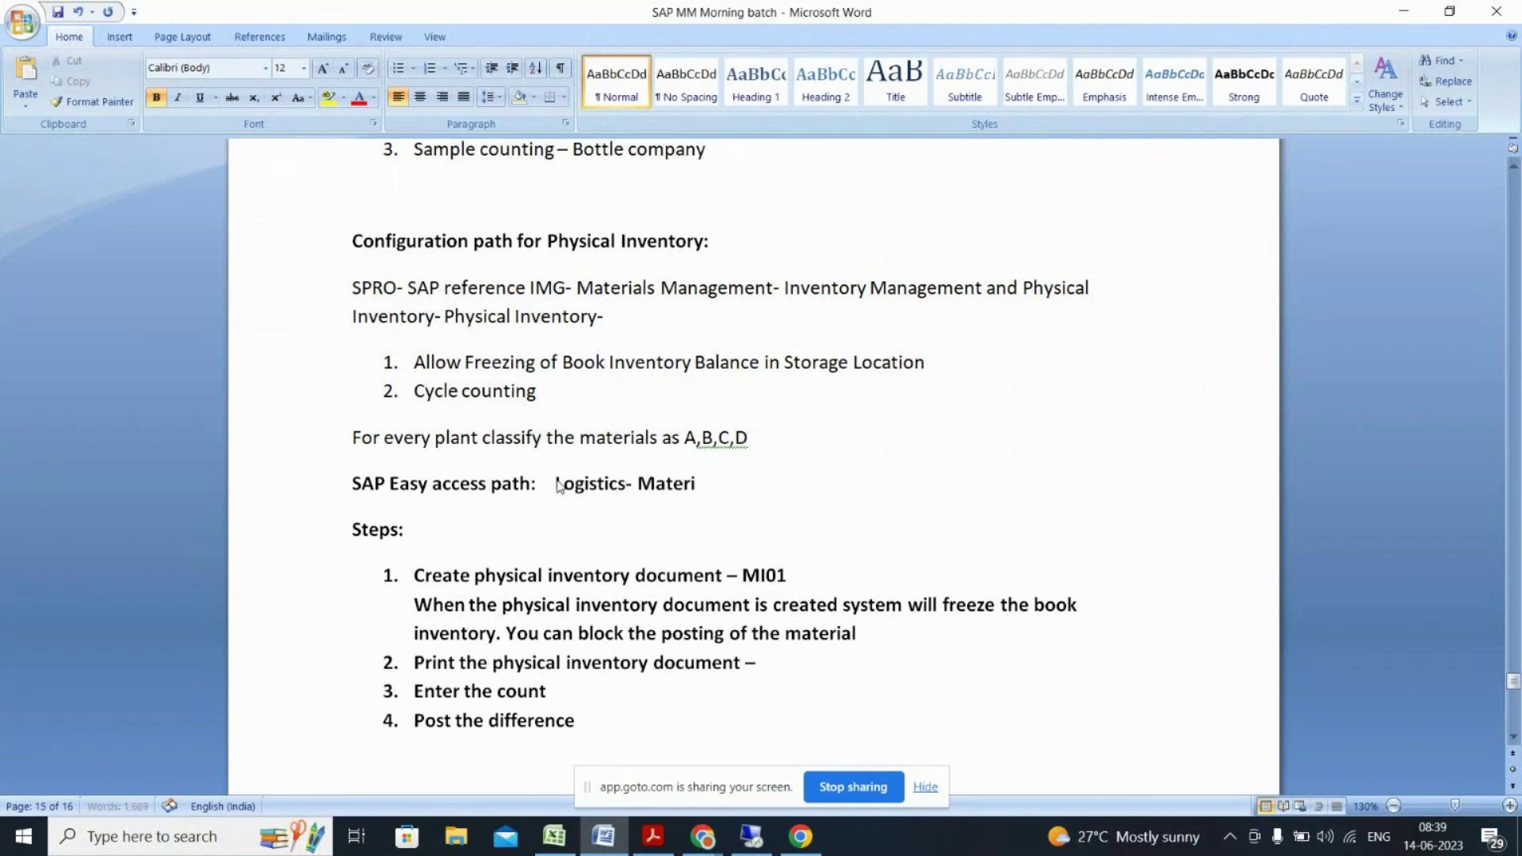
{"action": "type", "text": "als management-"}
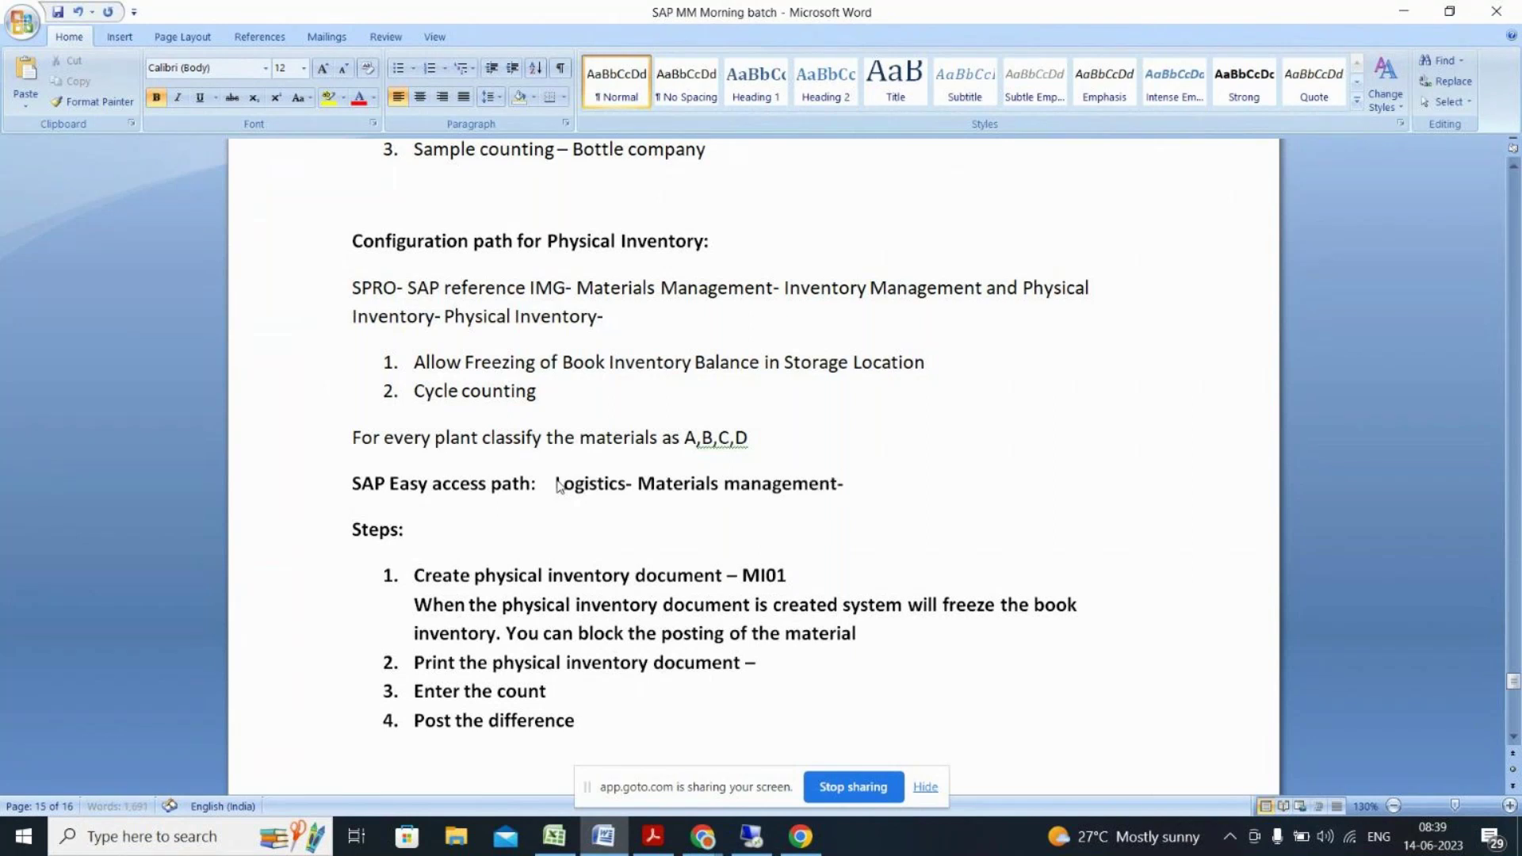
{"action": "key", "text": "alt+Tab"}
{"action": "key", "text": "alt+Tab"}
{"action": "left_click", "coordinate": [755, 837]}
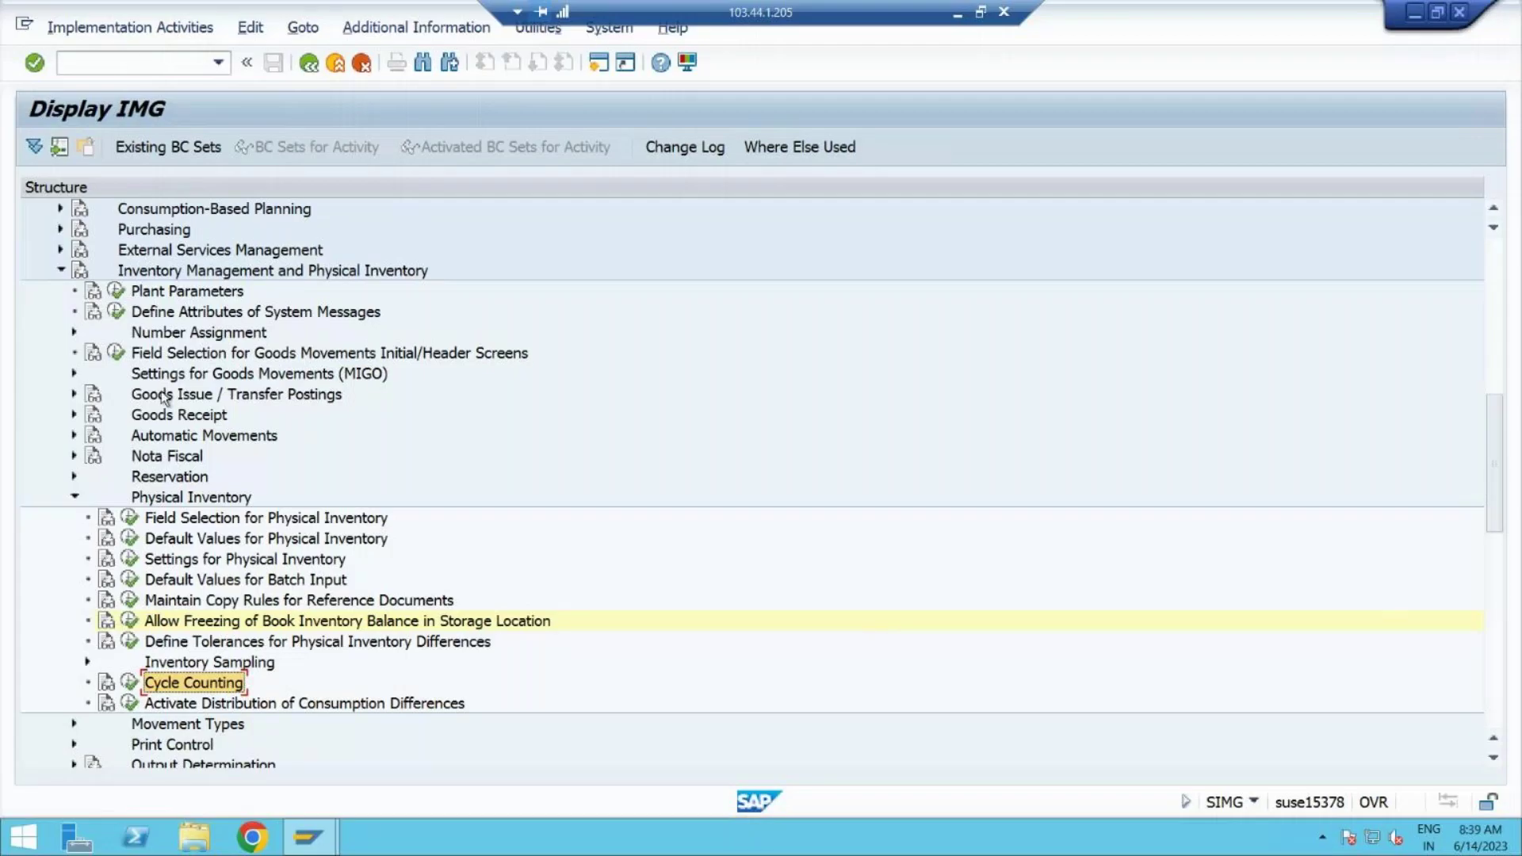
Step: Leave the IMG and return to SAP Easy Access with /n
{"action": "left_click", "coordinate": [125, 62]}
{"action": "type", "text": "/n"}
{"action": "key", "text": "Return"}
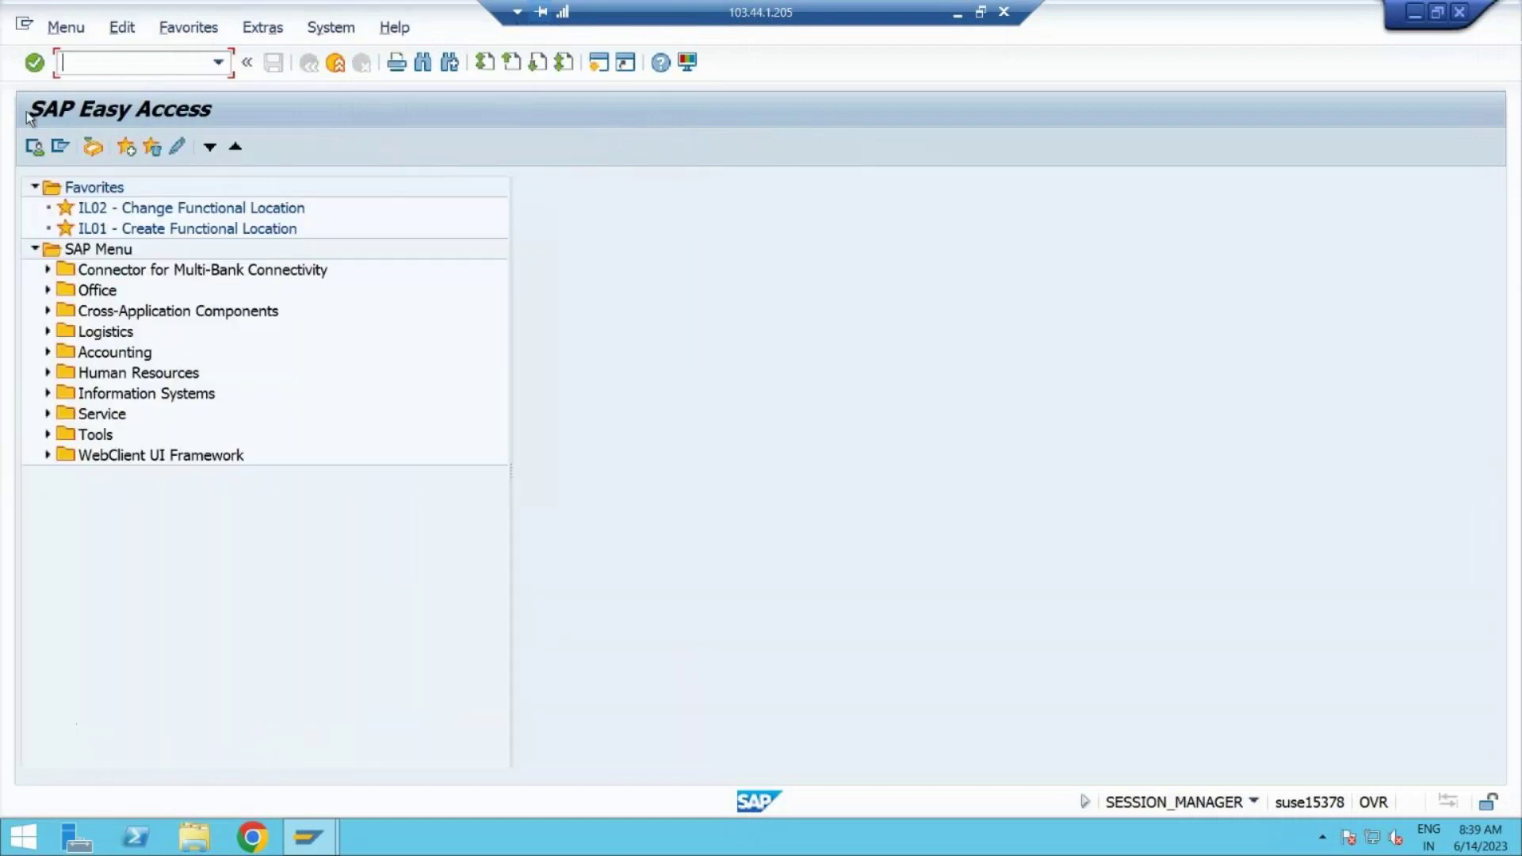
Step: Expand Logistics and Materials Management, browsing Inventory Management and Goods Movement on the way
{"action": "left_click", "coordinate": [124, 333]}
{"action": "left_click", "coordinate": [48, 333]}
{"action": "left_click", "coordinate": [86, 374]}
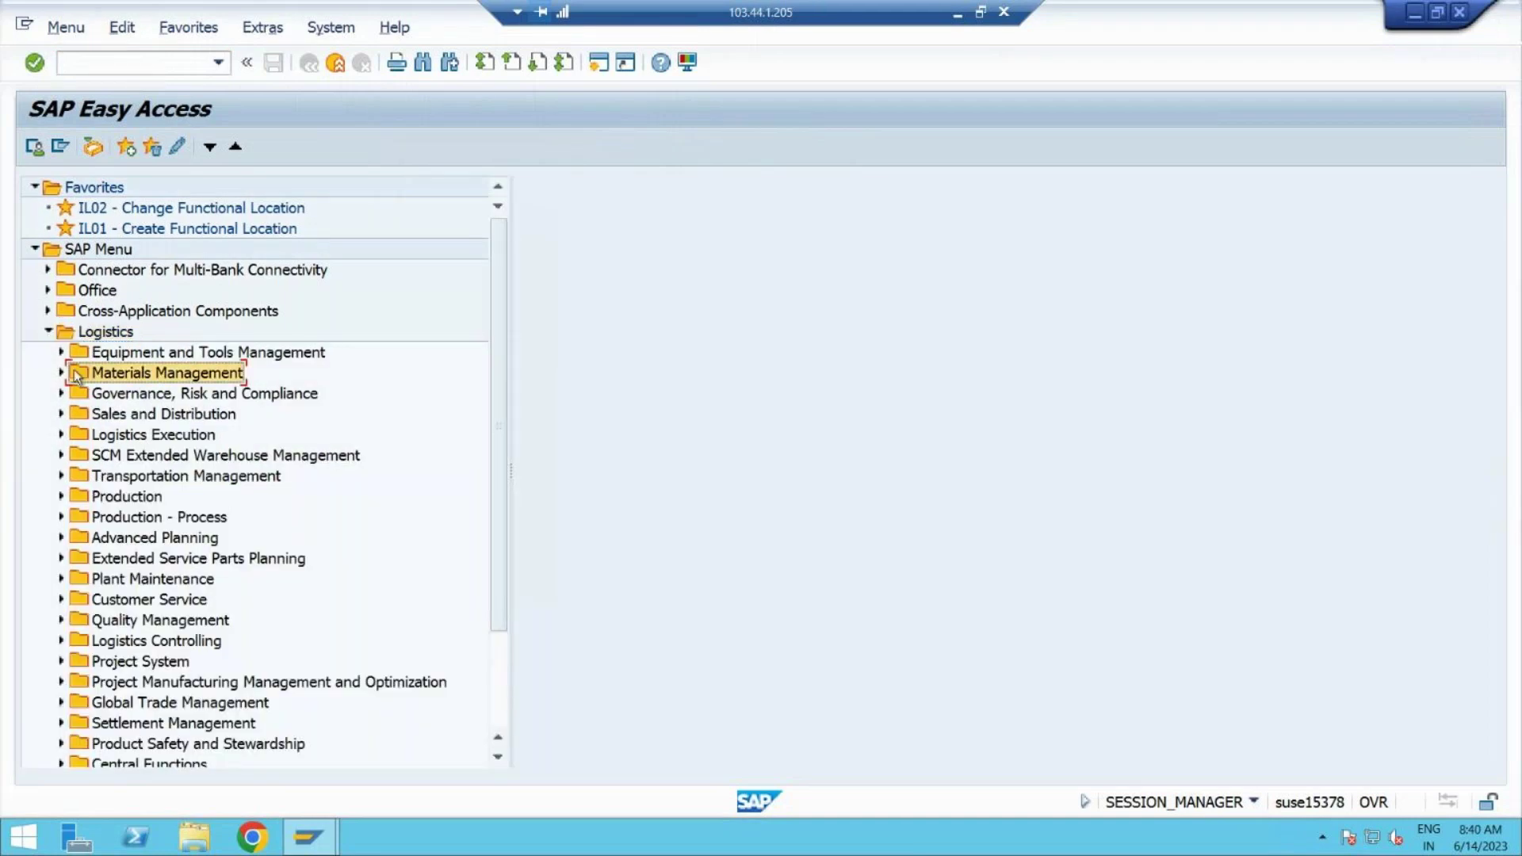
{"action": "left_click", "coordinate": [61, 372]}
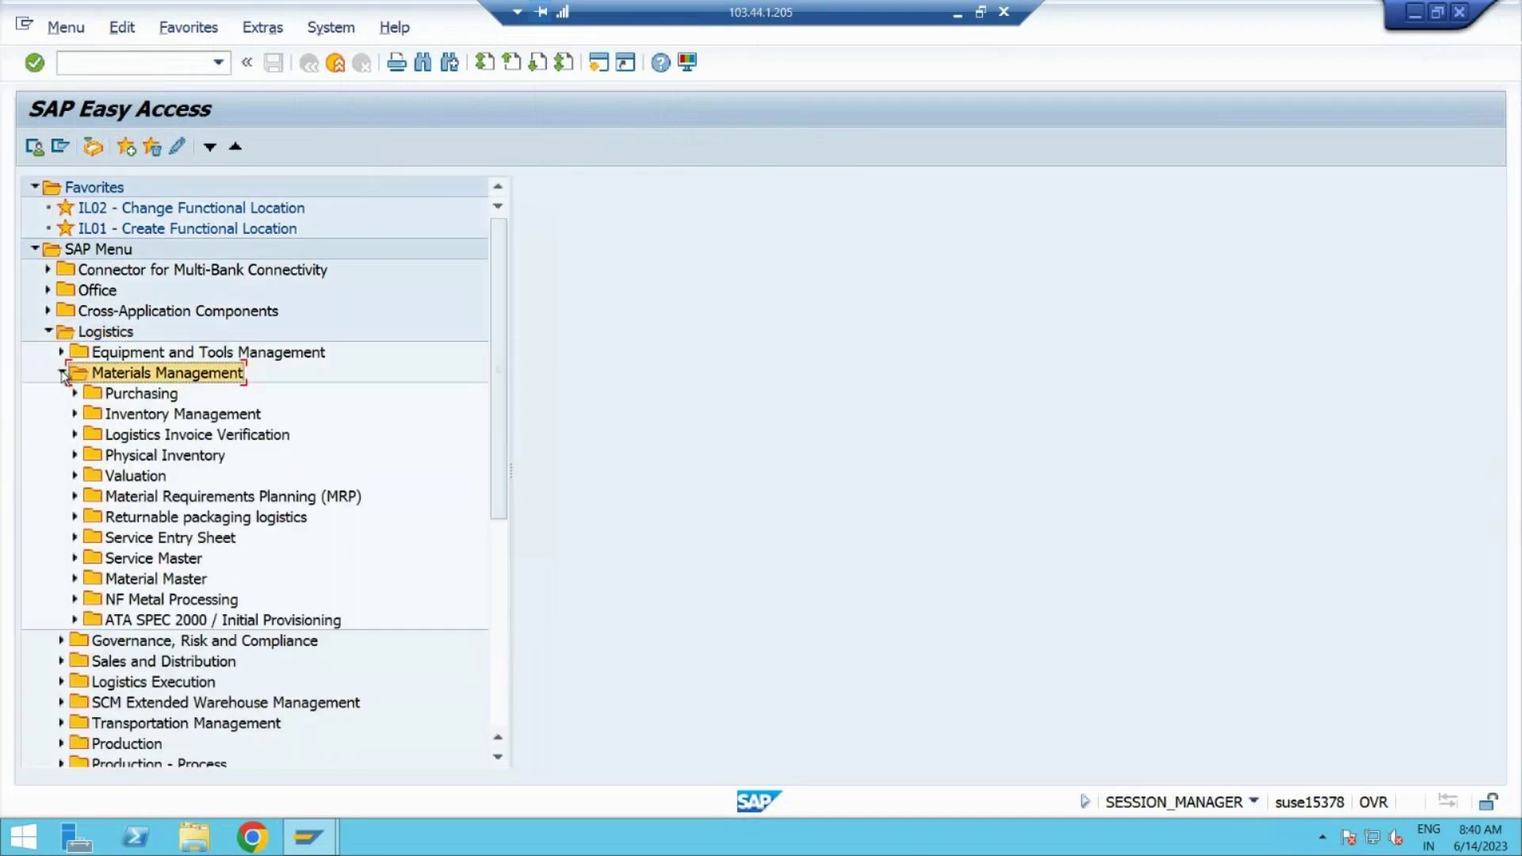
{"action": "left_click", "coordinate": [137, 415]}
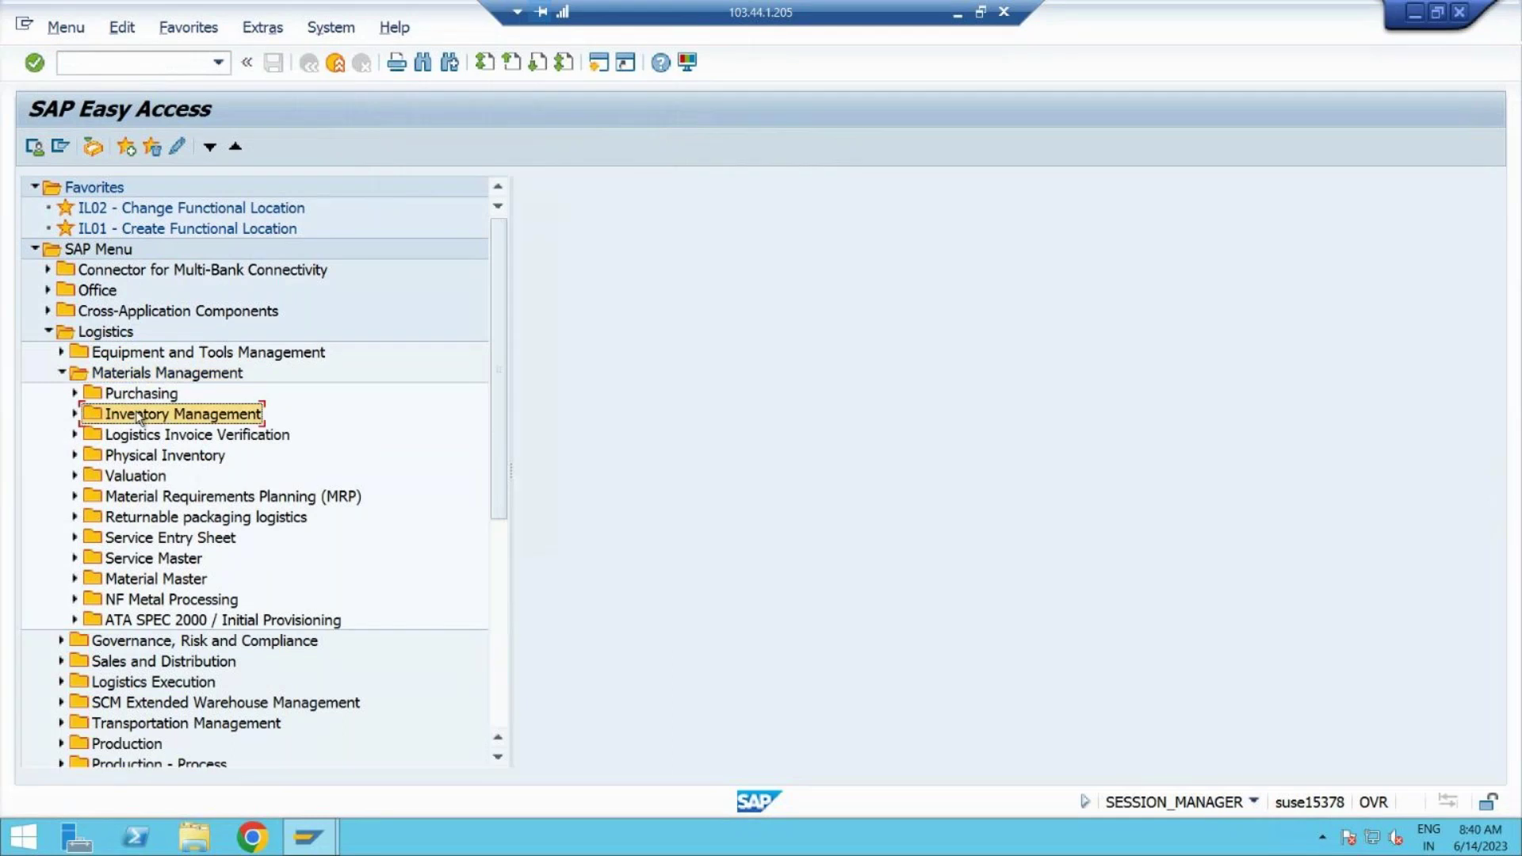
{"action": "left_click", "coordinate": [75, 415]}
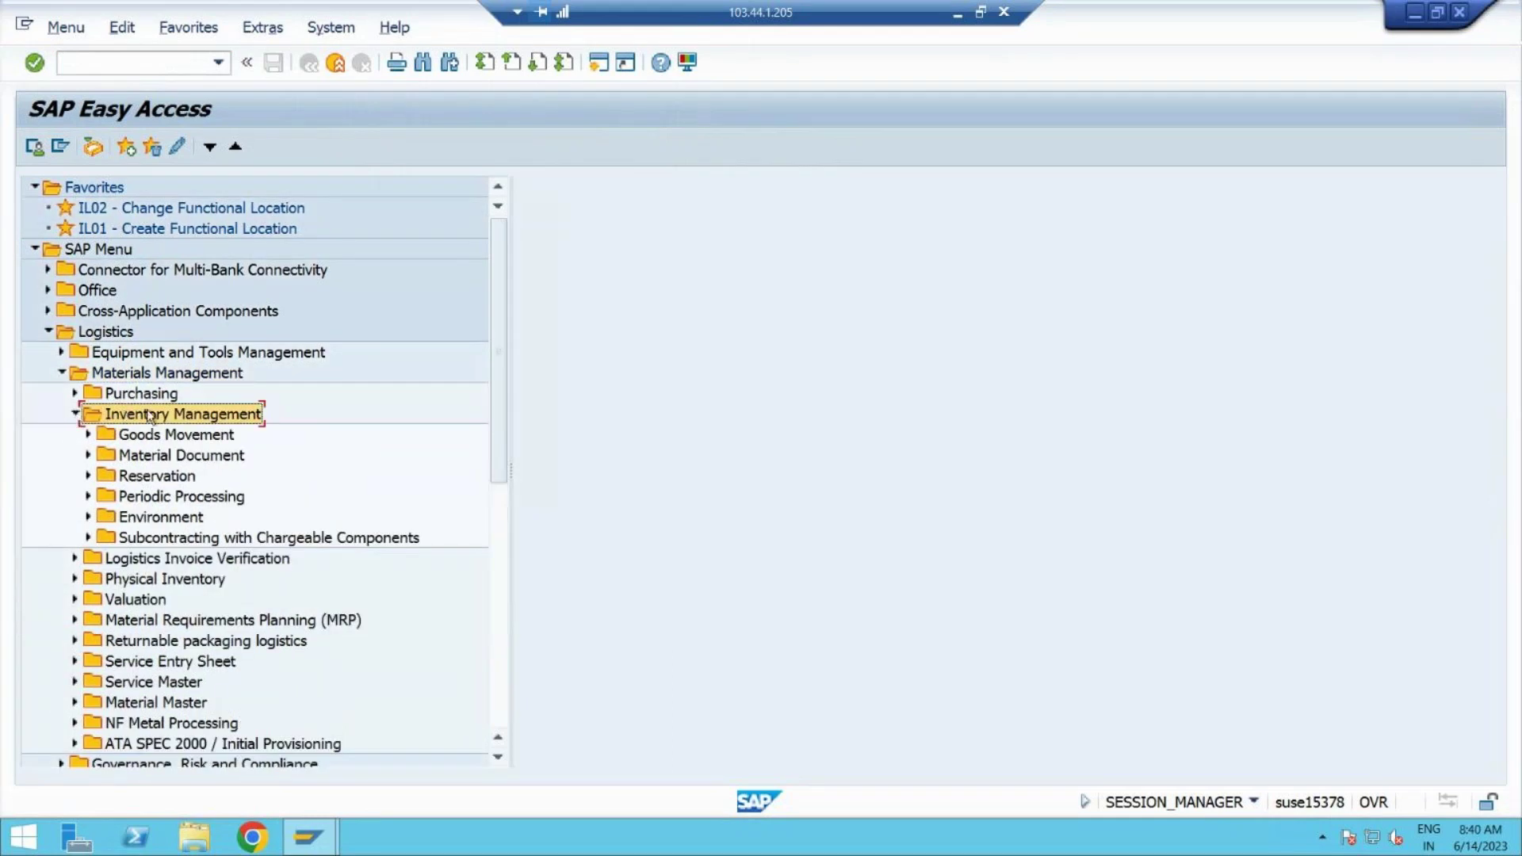
{"action": "left_click", "coordinate": [88, 434]}
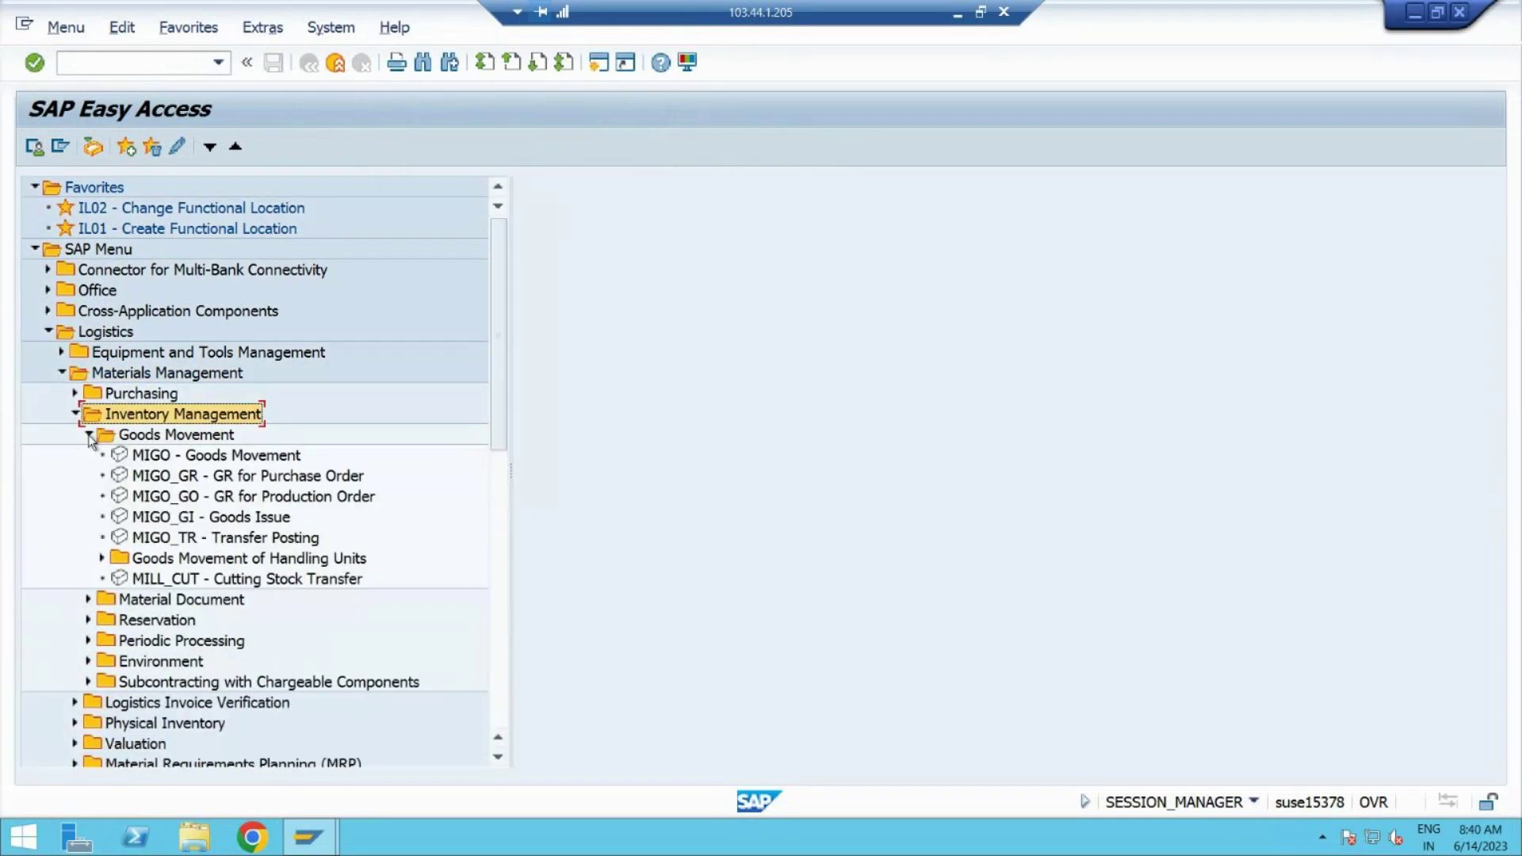
{"action": "left_click", "coordinate": [76, 414]}
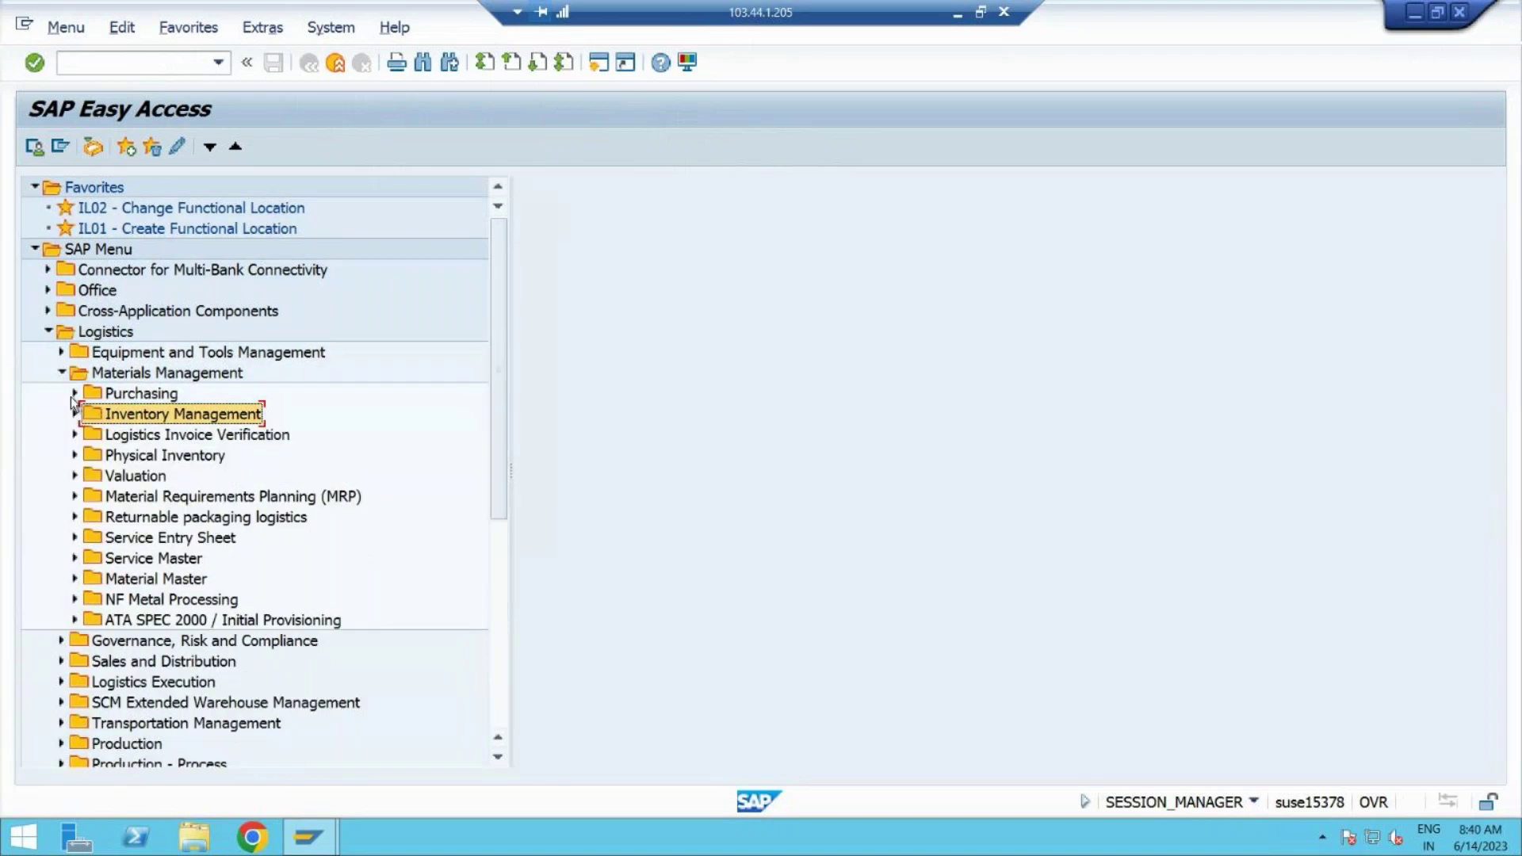
Step: Expand Physical Inventory under Materials Management, then minimize SAP to show the Word notes
{"action": "left_click", "coordinate": [74, 394]}
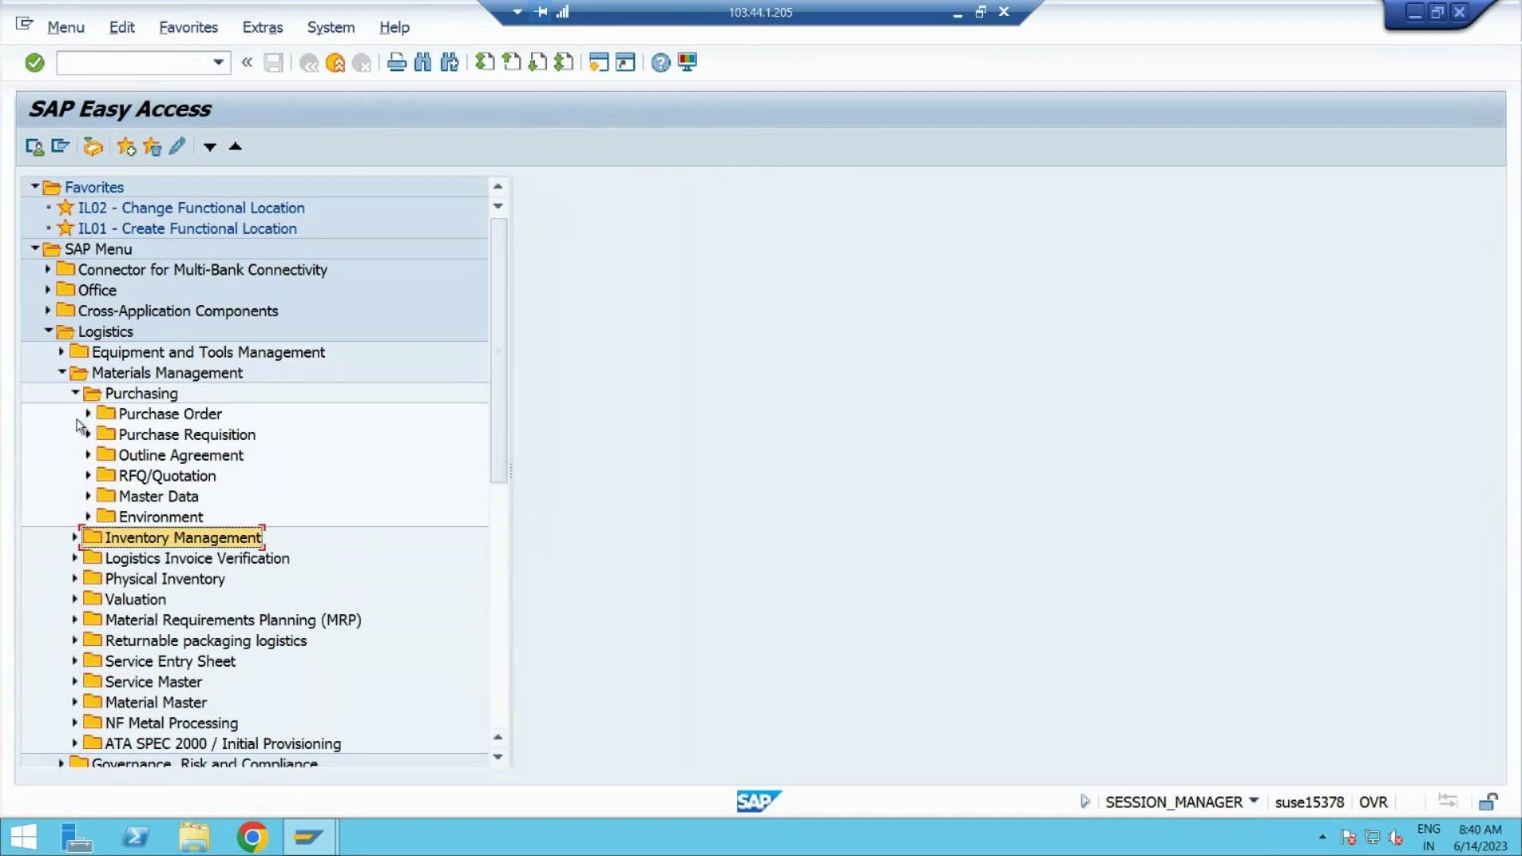
{"action": "left_click", "coordinate": [62, 373]}
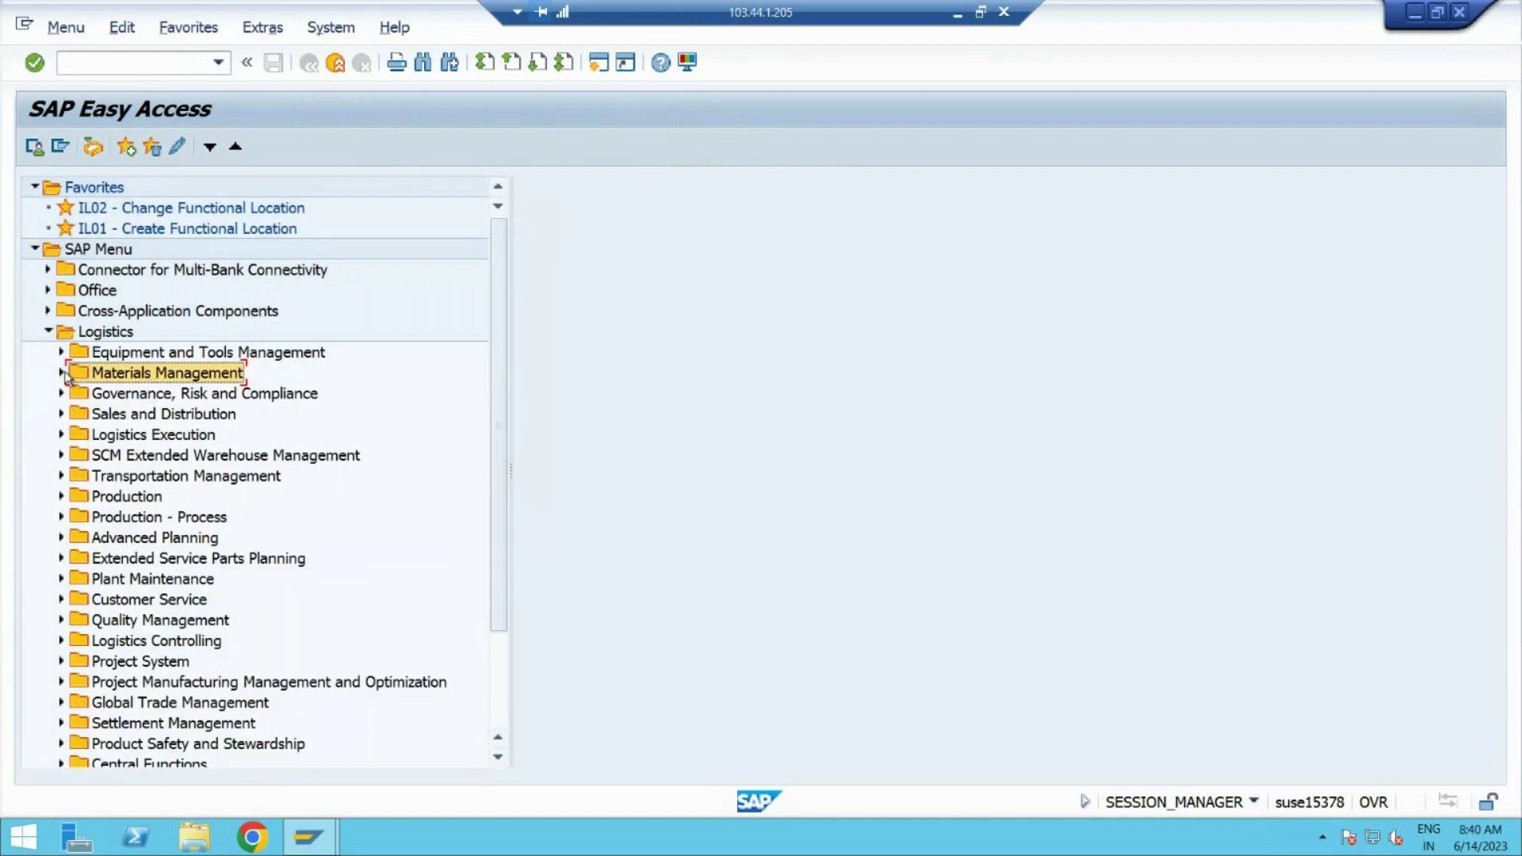
{"action": "left_click", "coordinate": [62, 373]}
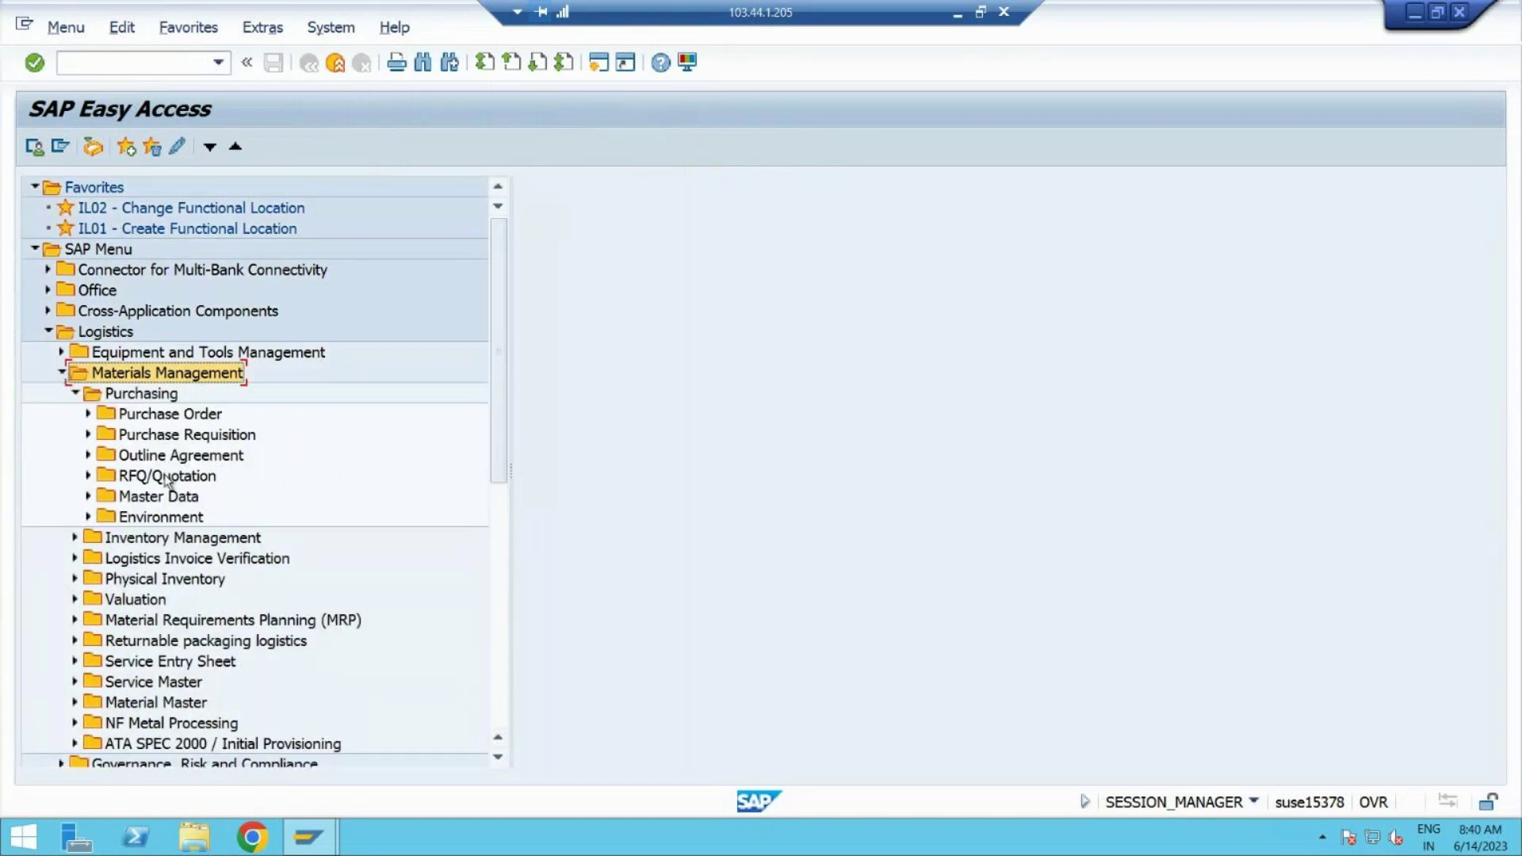
{"action": "left_click", "coordinate": [140, 585]}
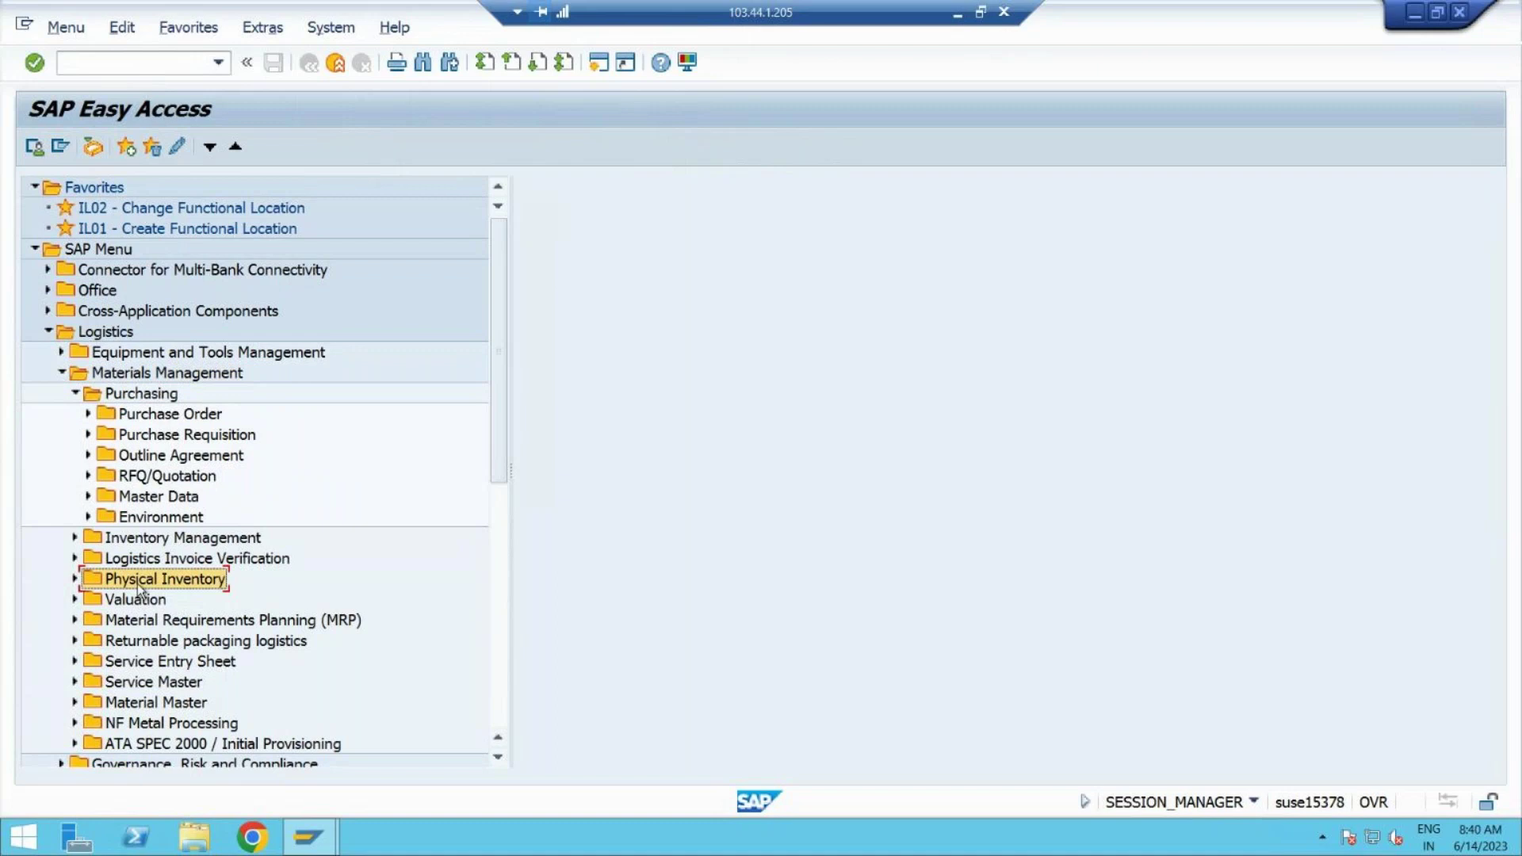
{"action": "left_click", "coordinate": [75, 394]}
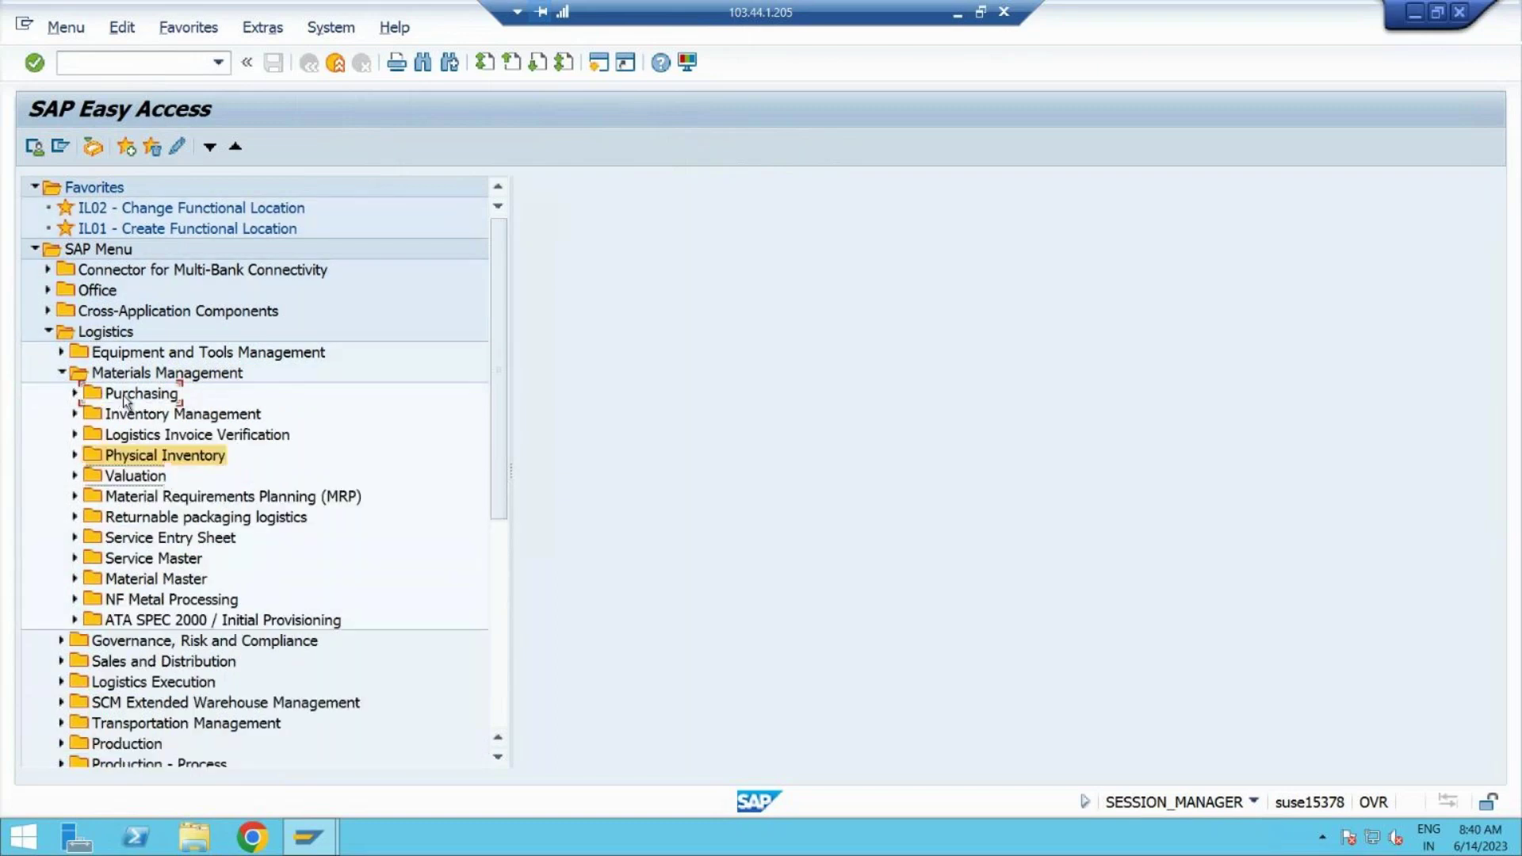
{"action": "left_click", "coordinate": [127, 394]}
{"action": "left_click", "coordinate": [133, 458]}
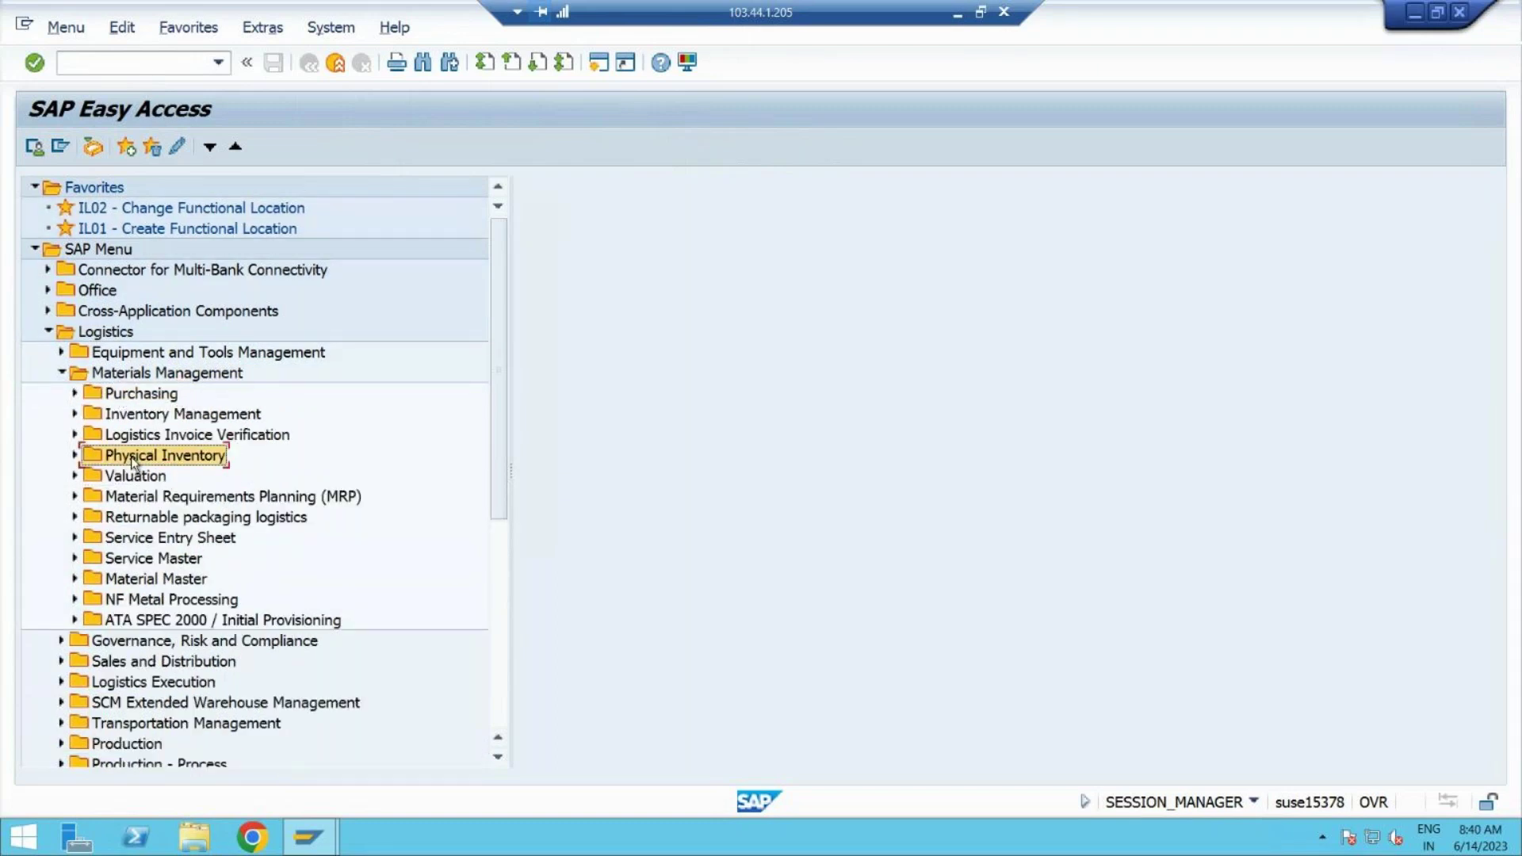
{"action": "left_click", "coordinate": [76, 456]}
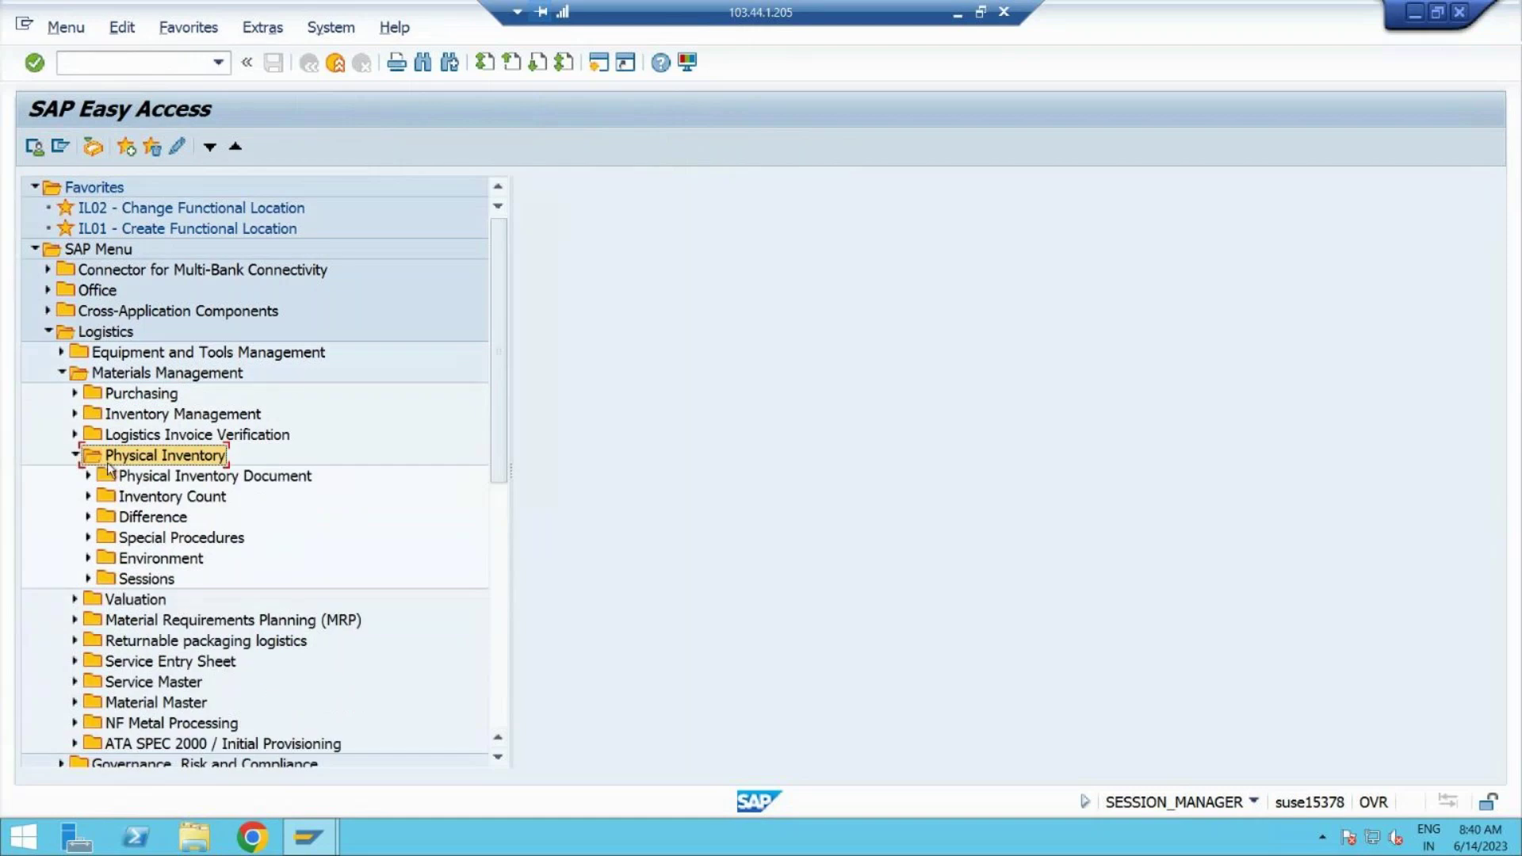
{"action": "left_click", "coordinate": [959, 16]}
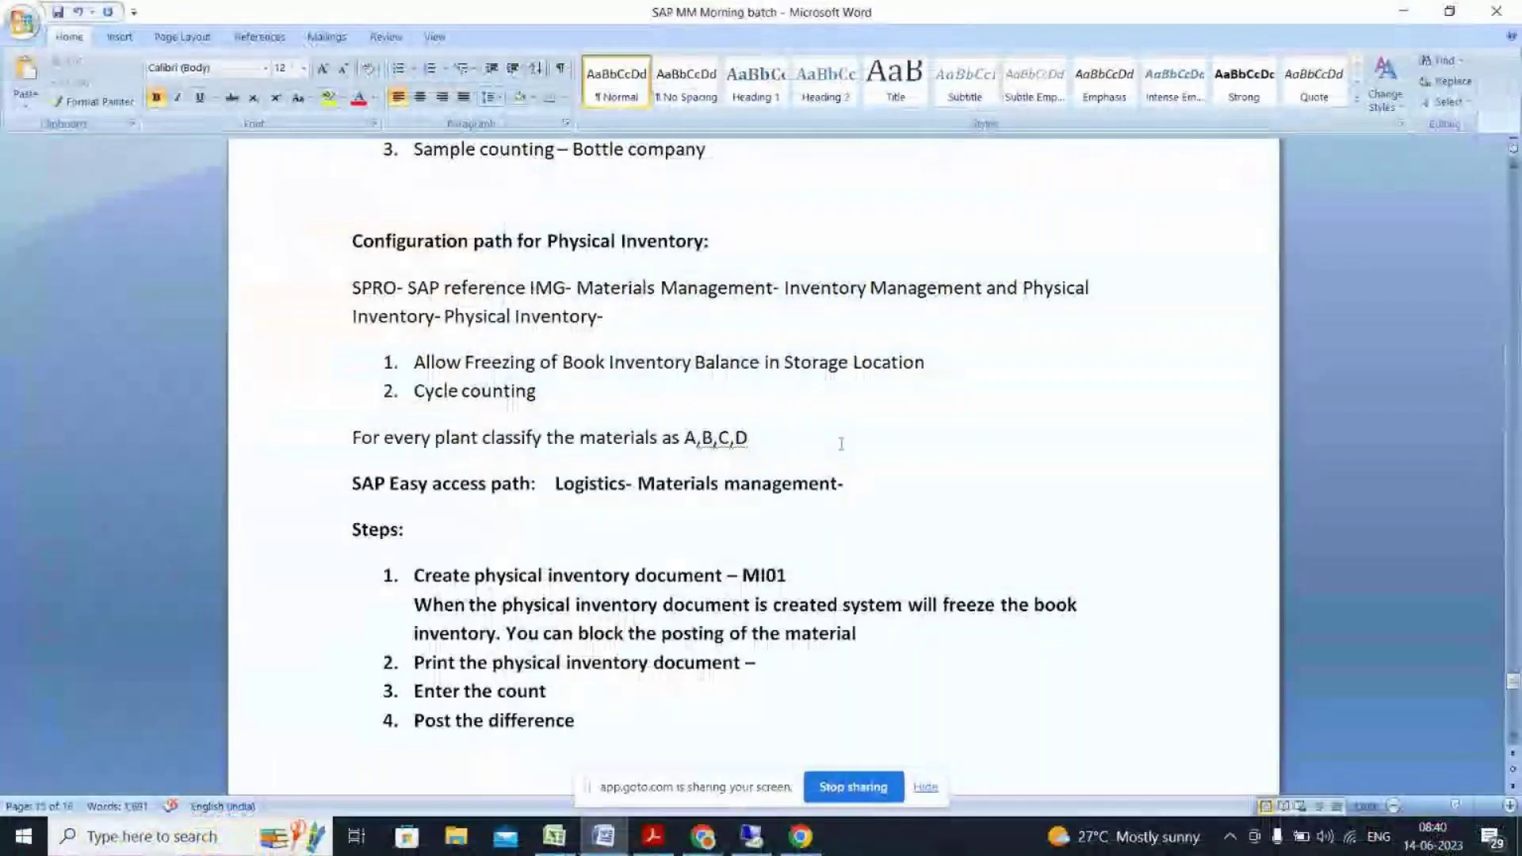
Step: Append 'Physical Inventory -' to the Word path line and select Physical Inventory Document in SAP
{"action": "type", "text": "Physical Inventory -"}
{"action": "key", "text": "alt+Tab"}
{"action": "left_click", "coordinate": [156, 480]}
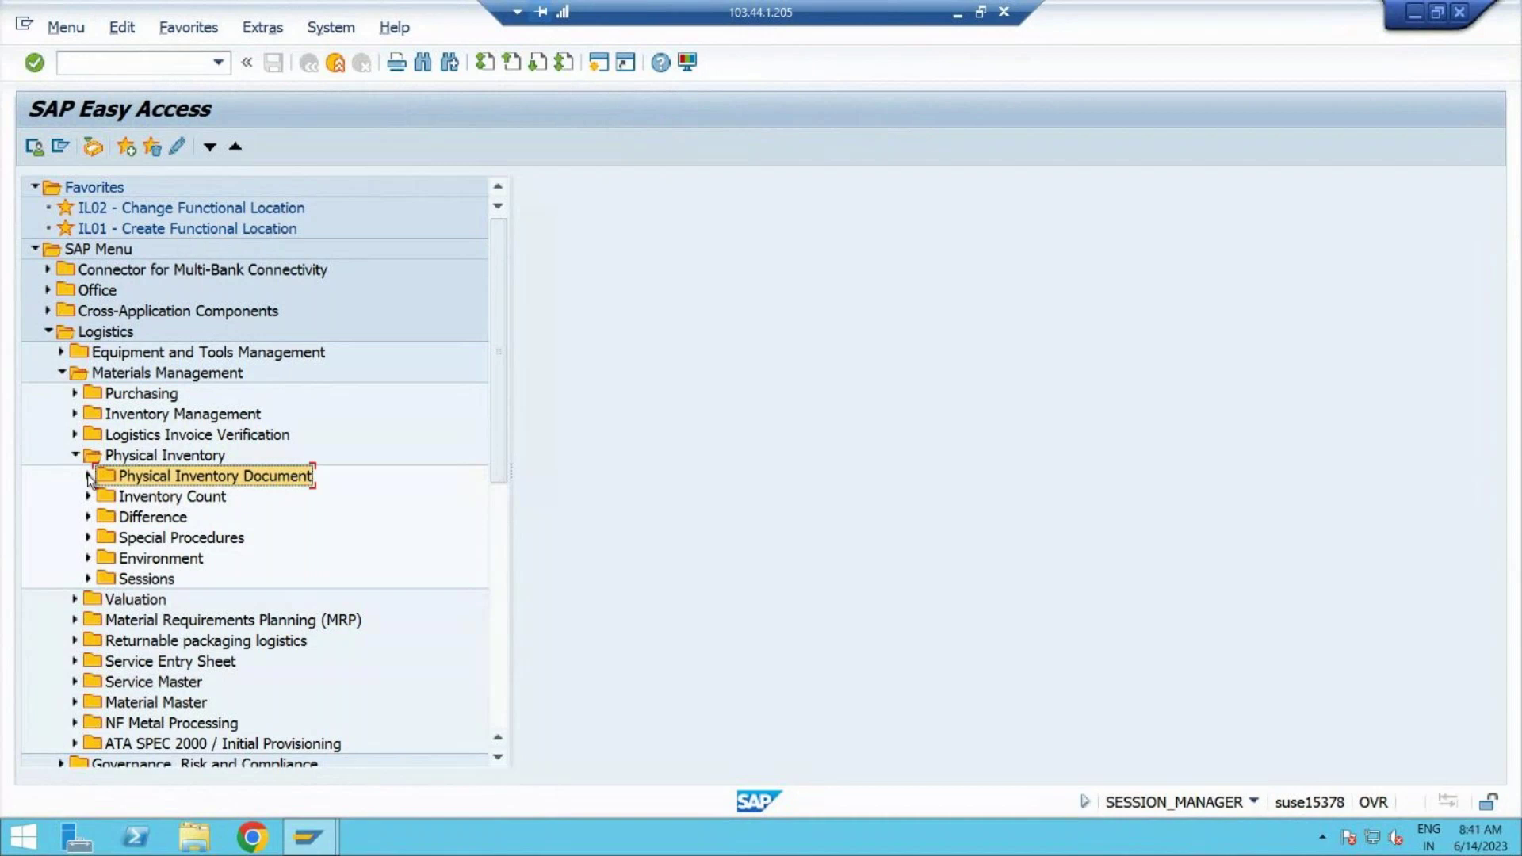
Step: Expand Physical Inventory Document and launch the MI01 Create transaction
{"action": "left_click", "coordinate": [89, 477]}
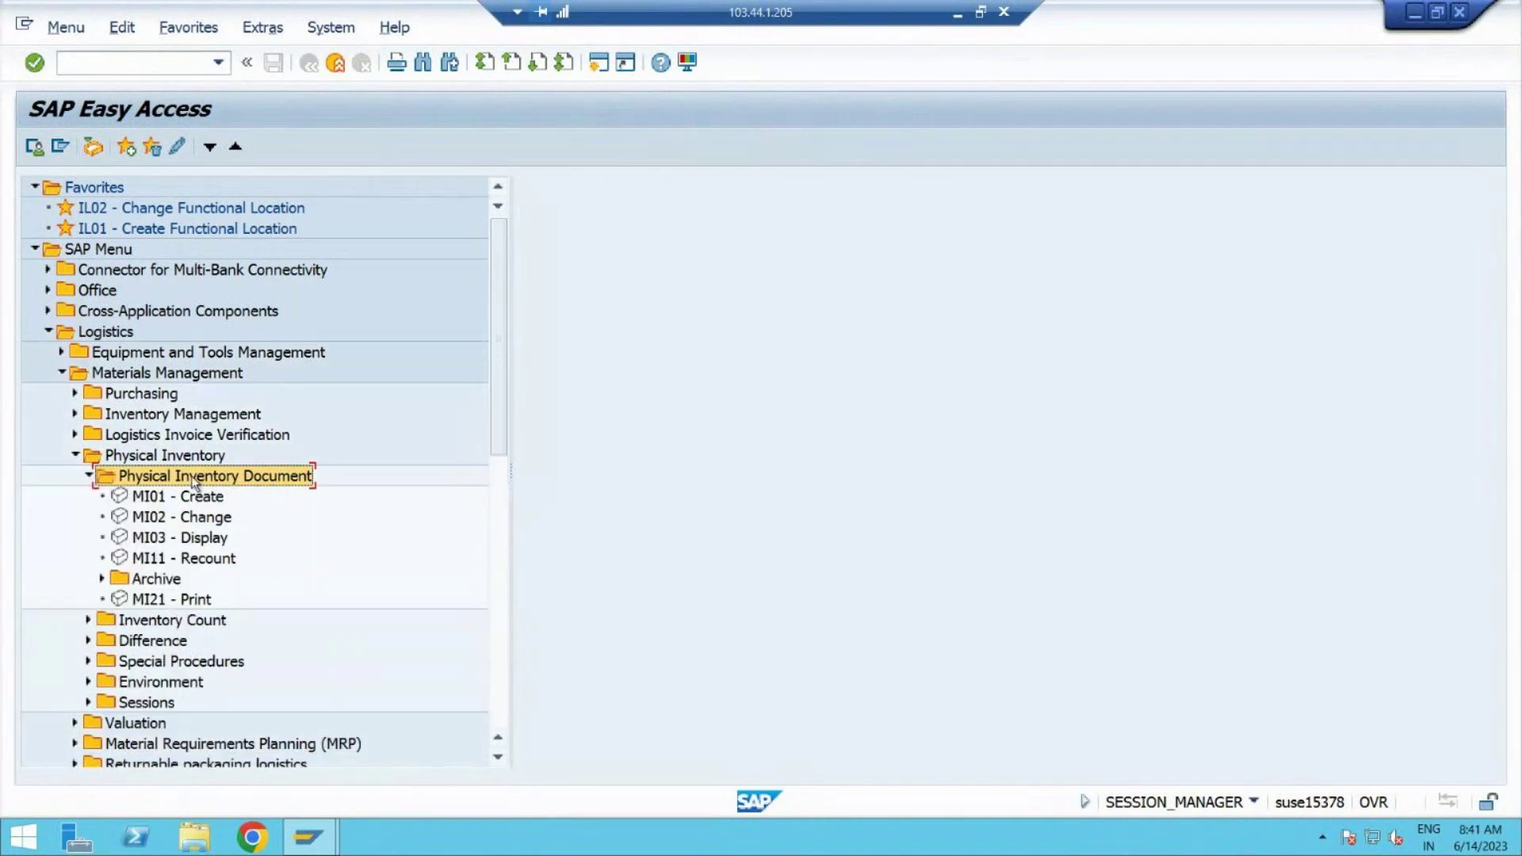
{"action": "left_click", "coordinate": [958, 15]}
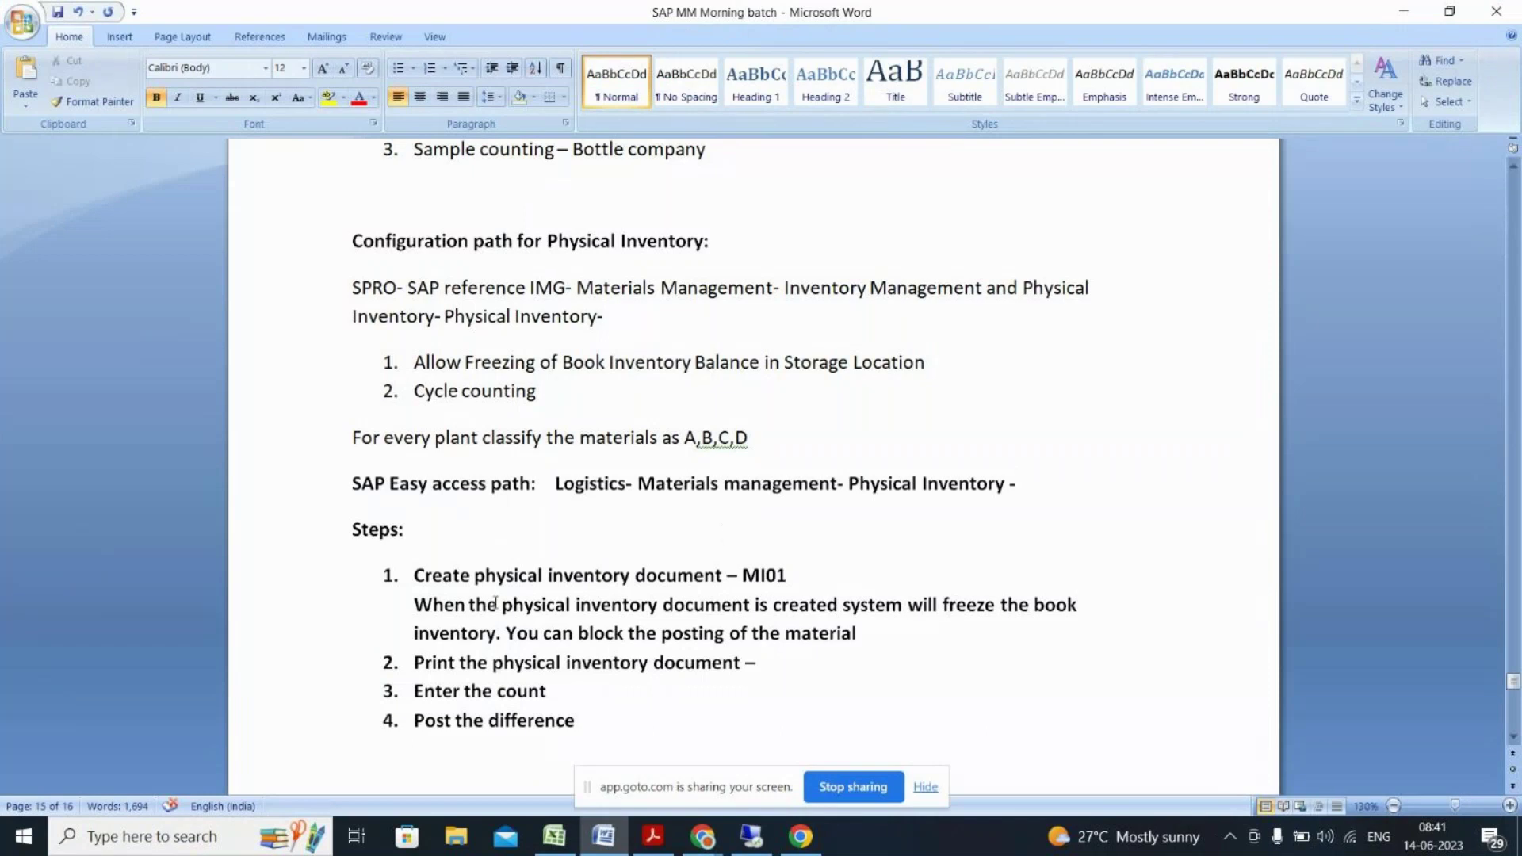
{"action": "left_click", "coordinate": [799, 581]}
{"action": "key", "text": "alt+Tab"}
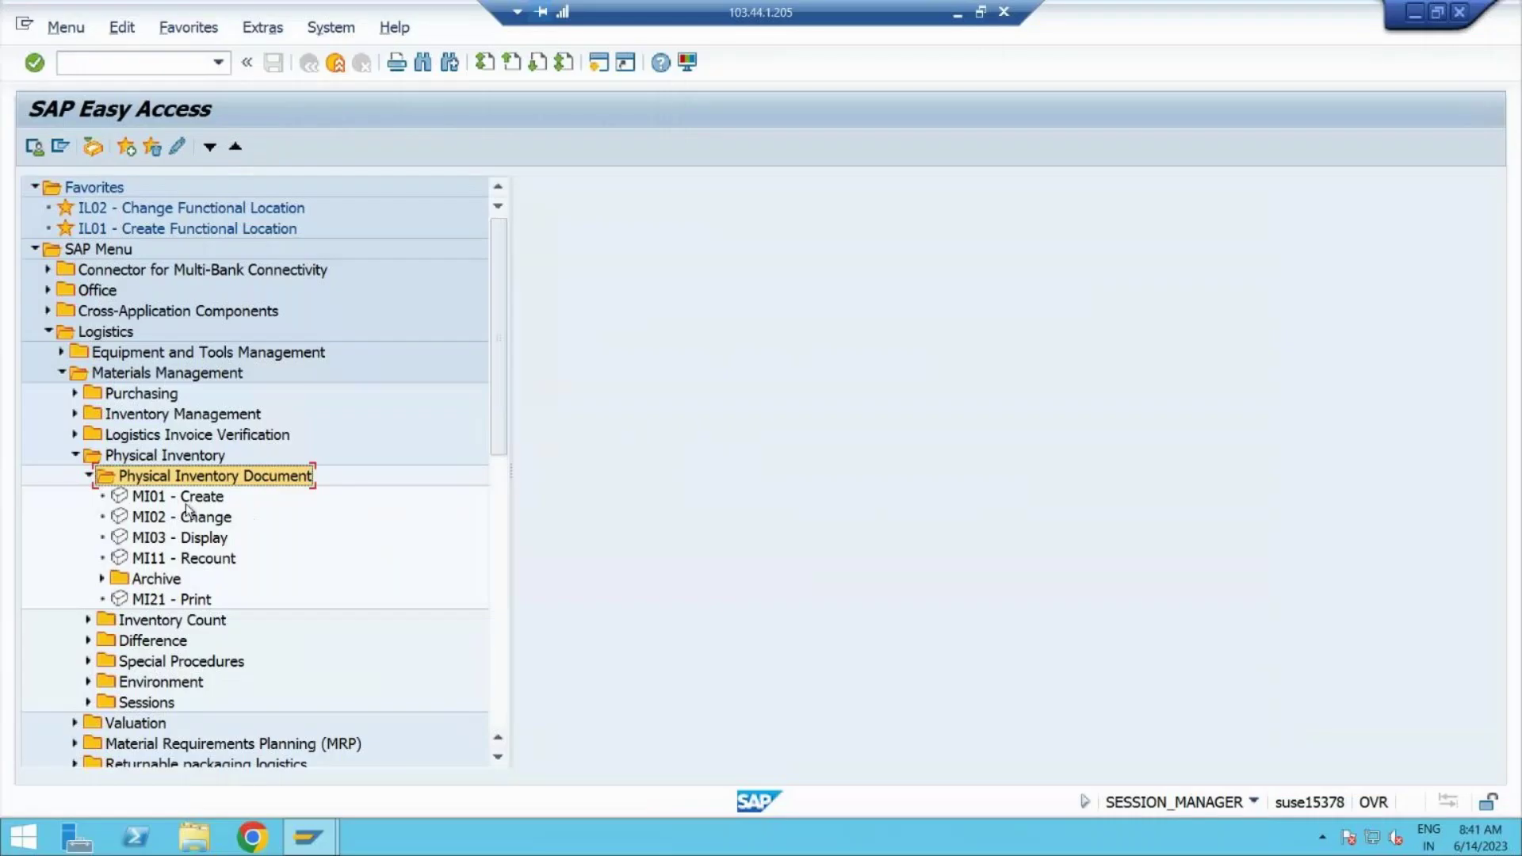
{"action": "left_click", "coordinate": [184, 498]}
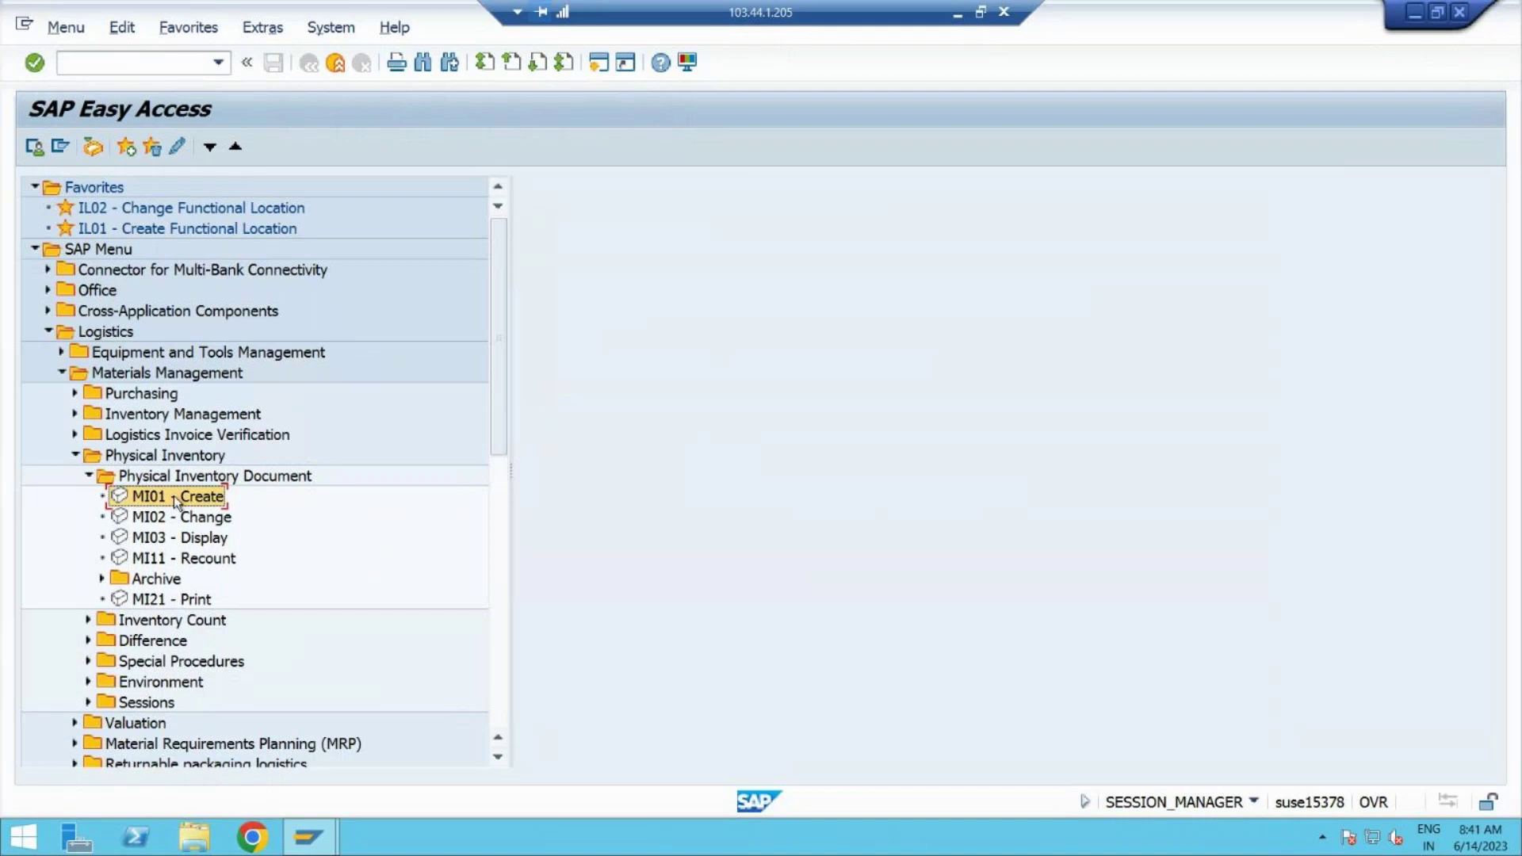
{"action": "double_click", "coordinate": [174, 496]}
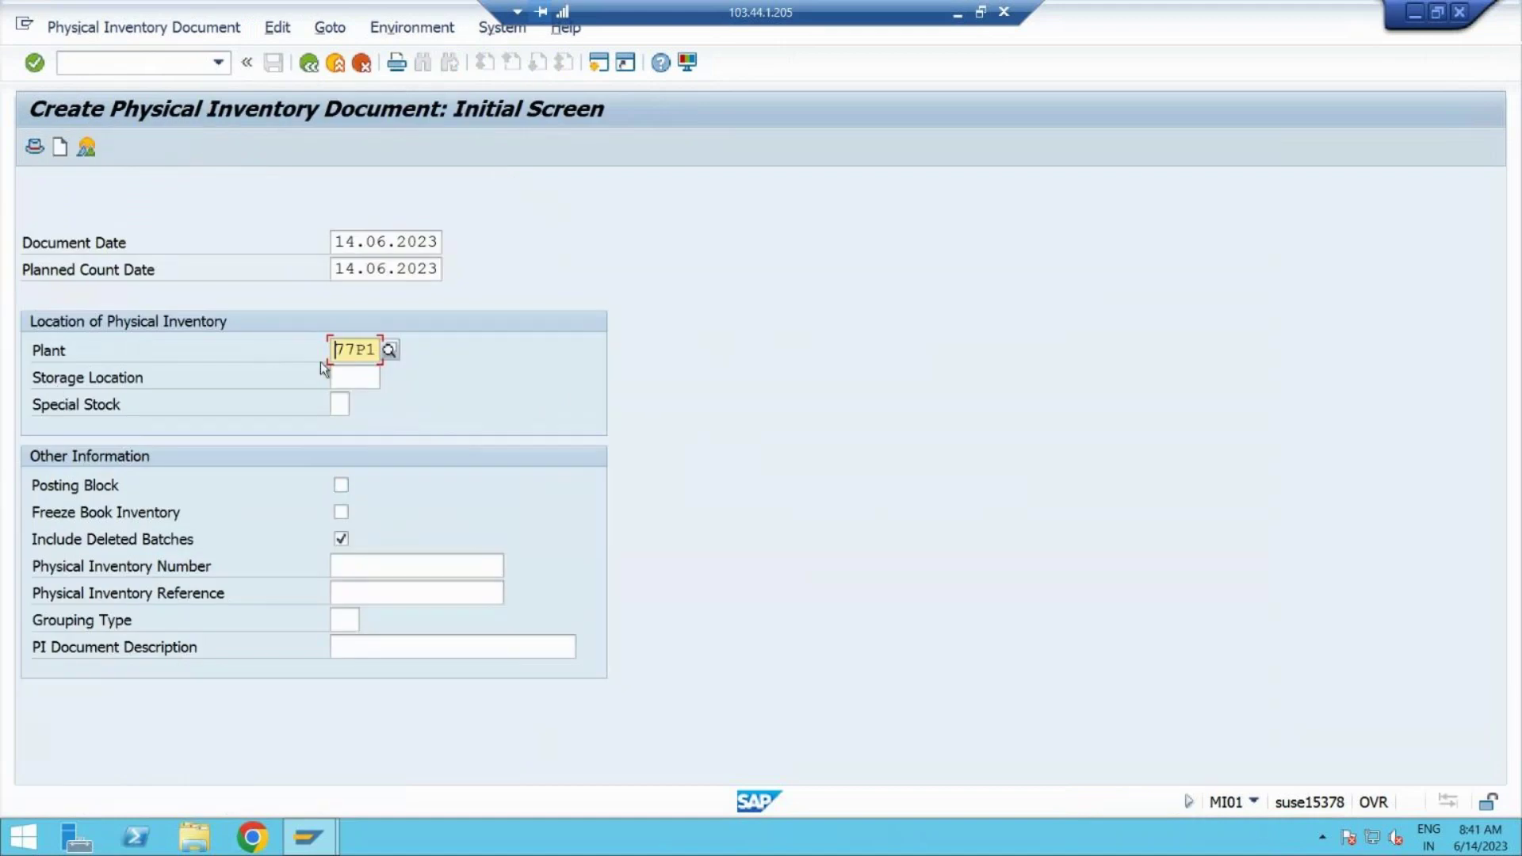
Step: Turn on Posting Block and Freeze Book Inventory in the MI01 header
{"action": "left_click", "coordinate": [350, 376]}
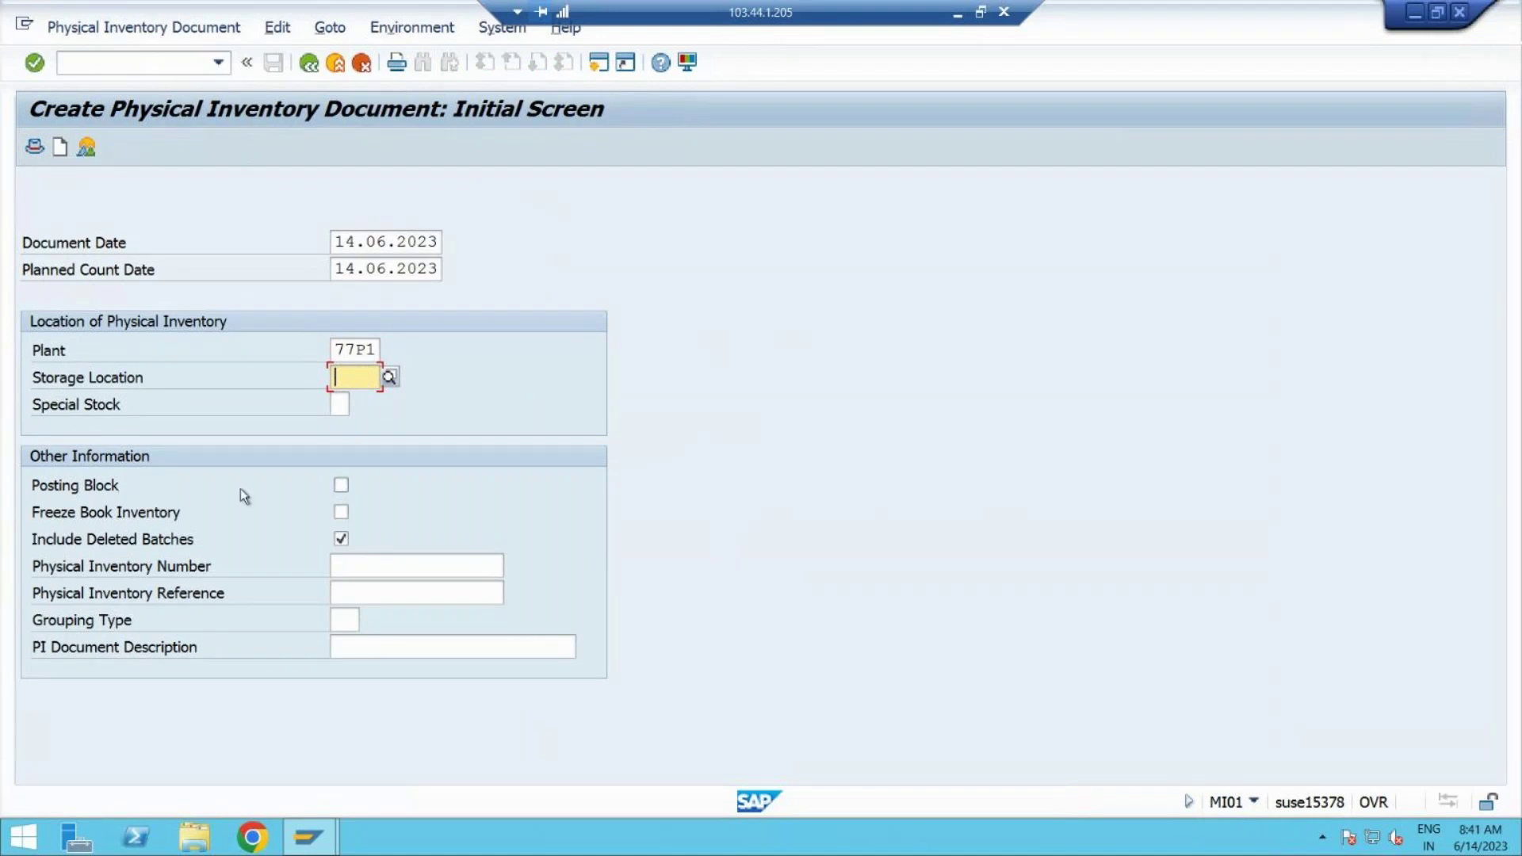
{"action": "left_click", "coordinate": [341, 485]}
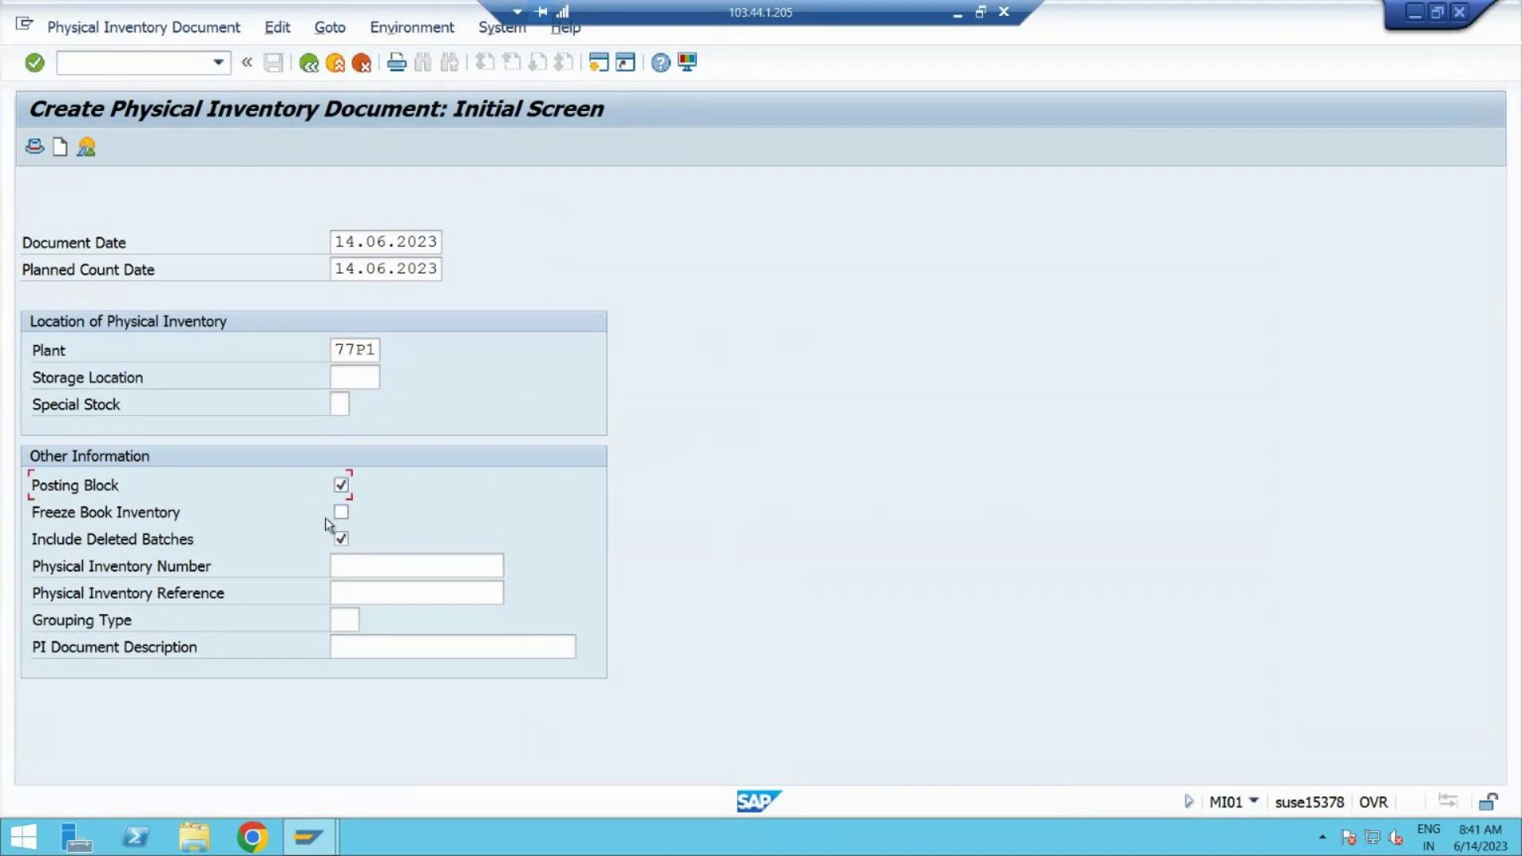
{"action": "left_click", "coordinate": [341, 514]}
{"action": "left_click", "coordinate": [60, 148]}
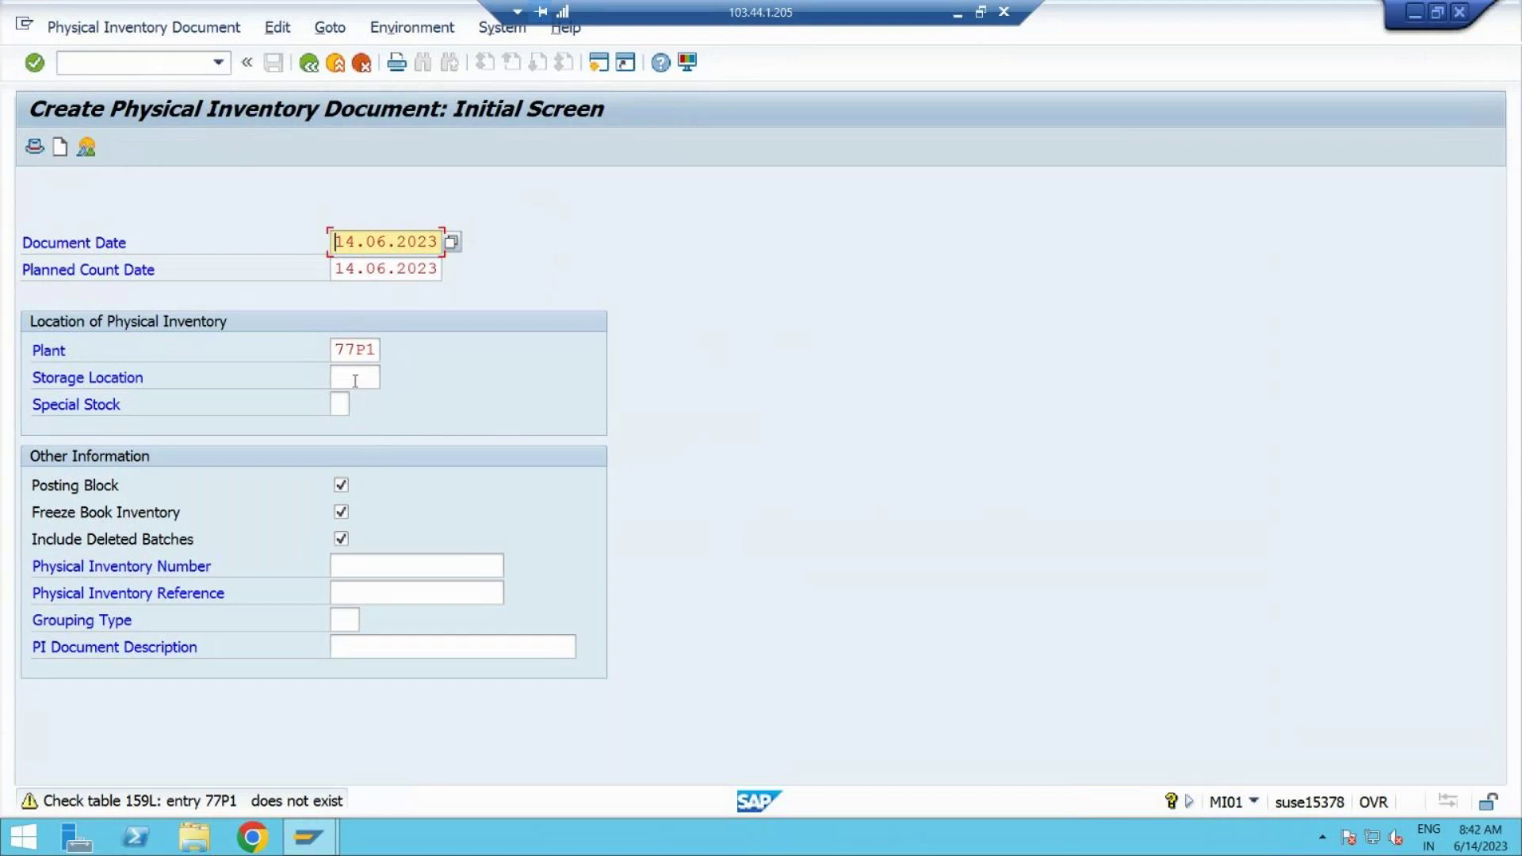
Step: Choose storage location S001 RM STORE from F4 help and proceed to New Items
{"action": "left_click", "coordinate": [353, 376]}
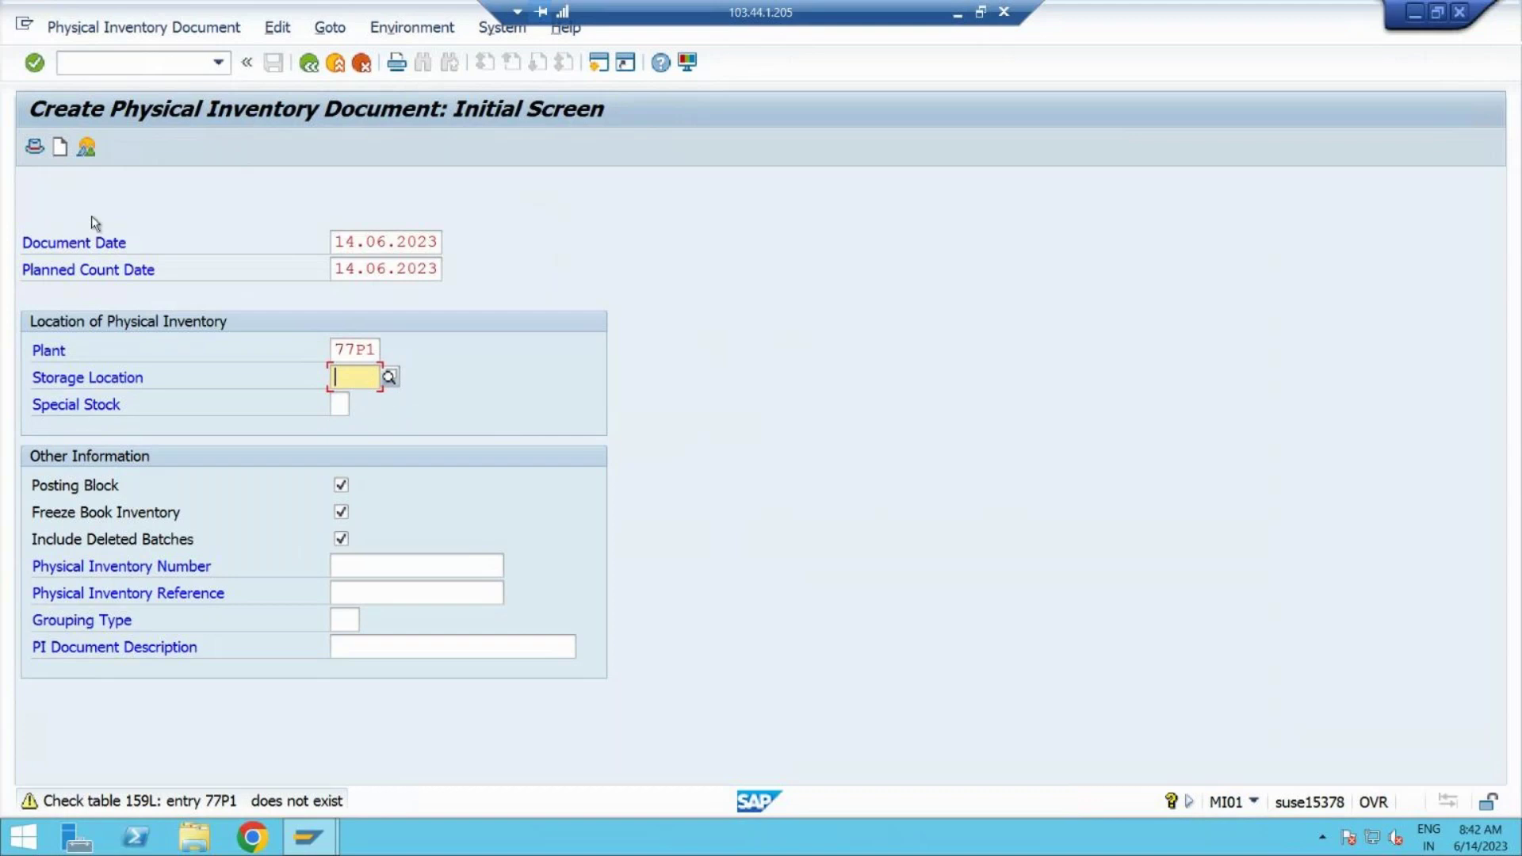
{"action": "key", "text": "Return"}
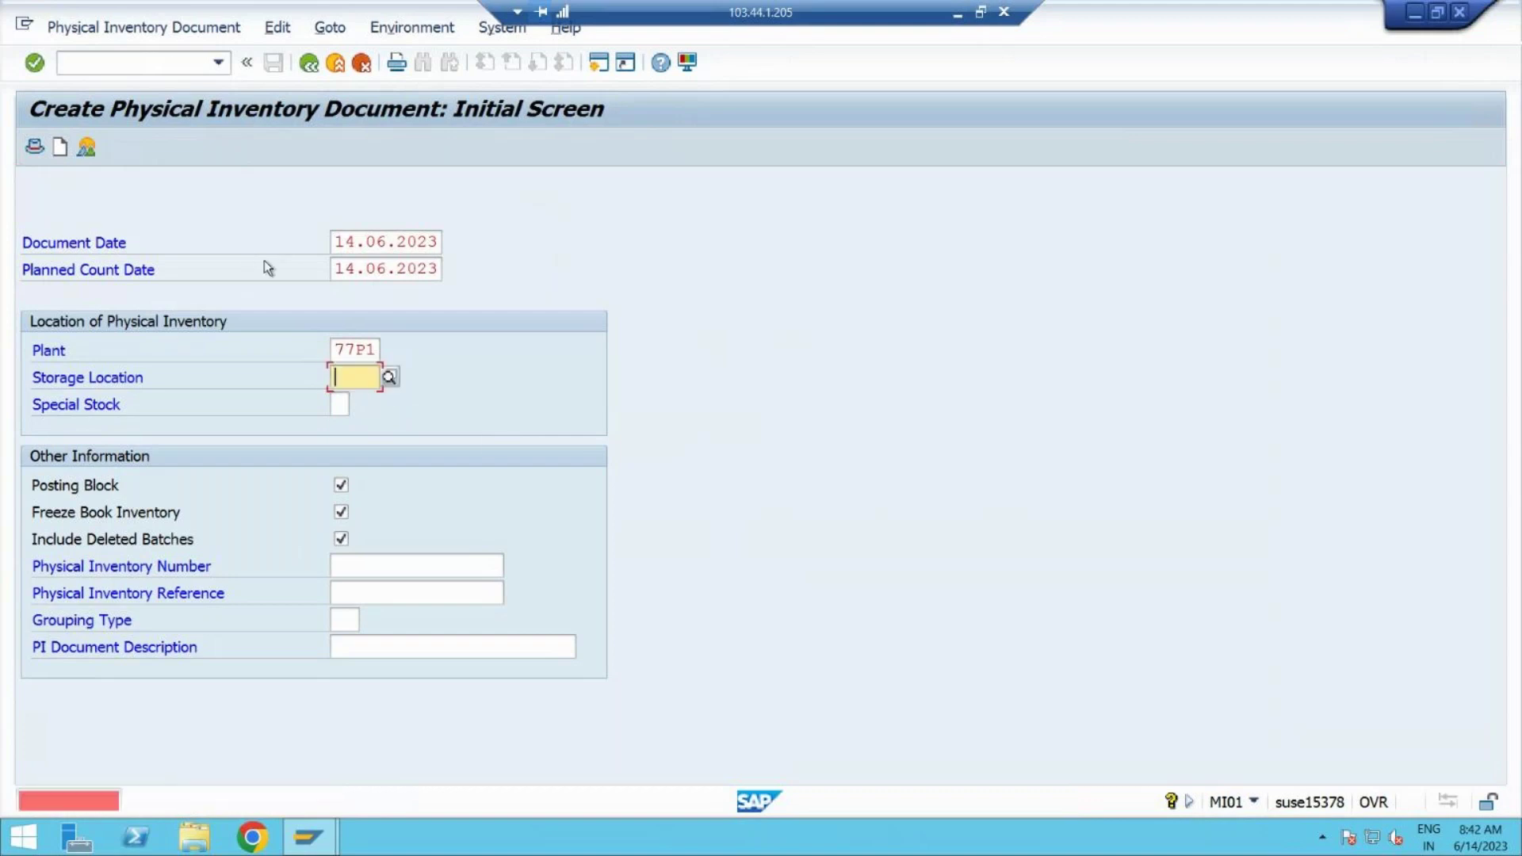
{"action": "left_click", "coordinate": [390, 379]}
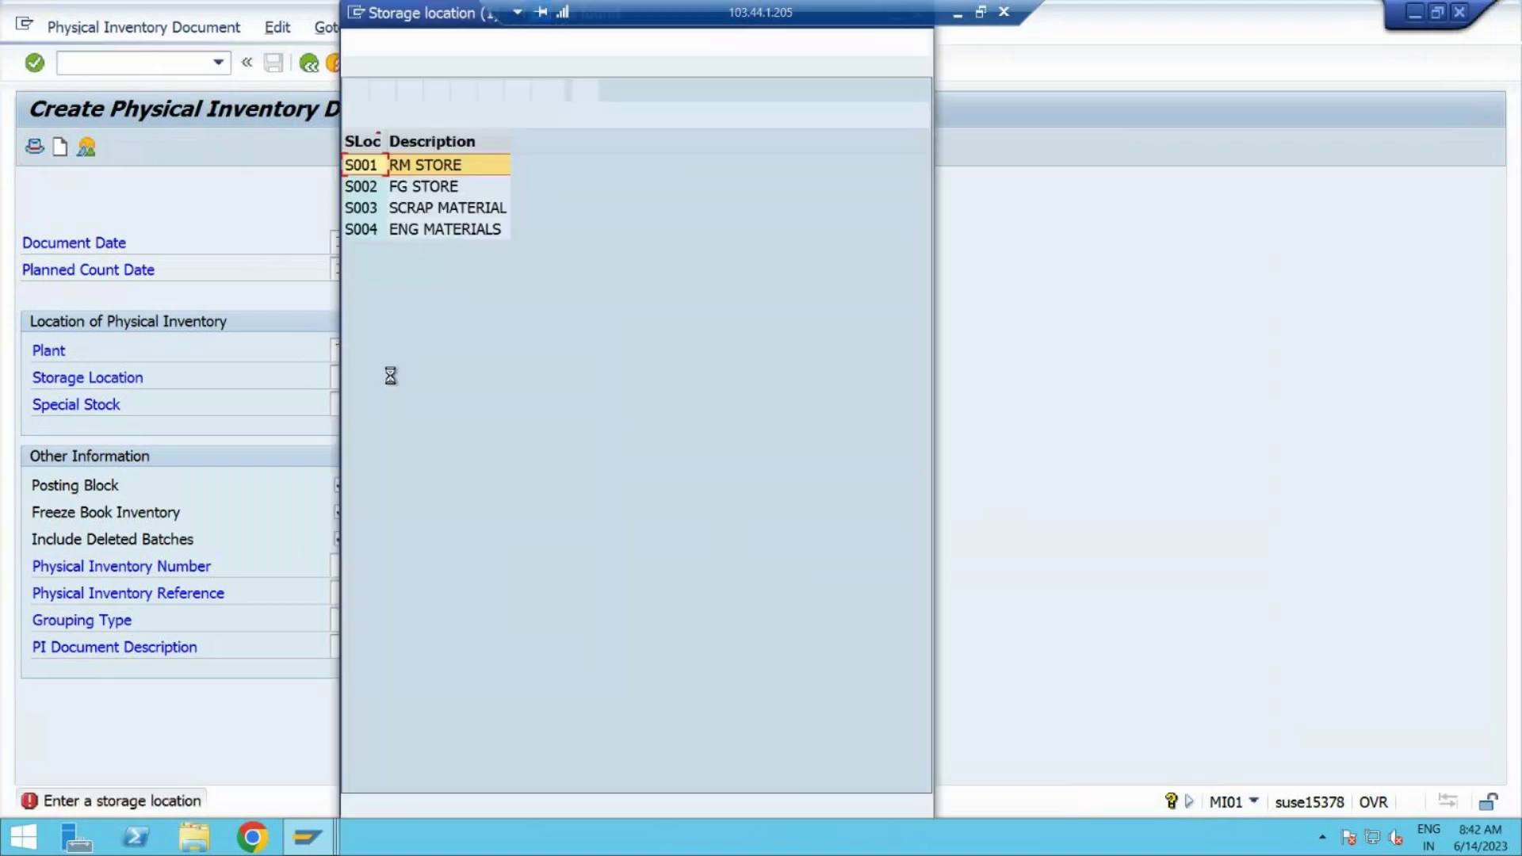
{"action": "double_click", "coordinate": [418, 165]}
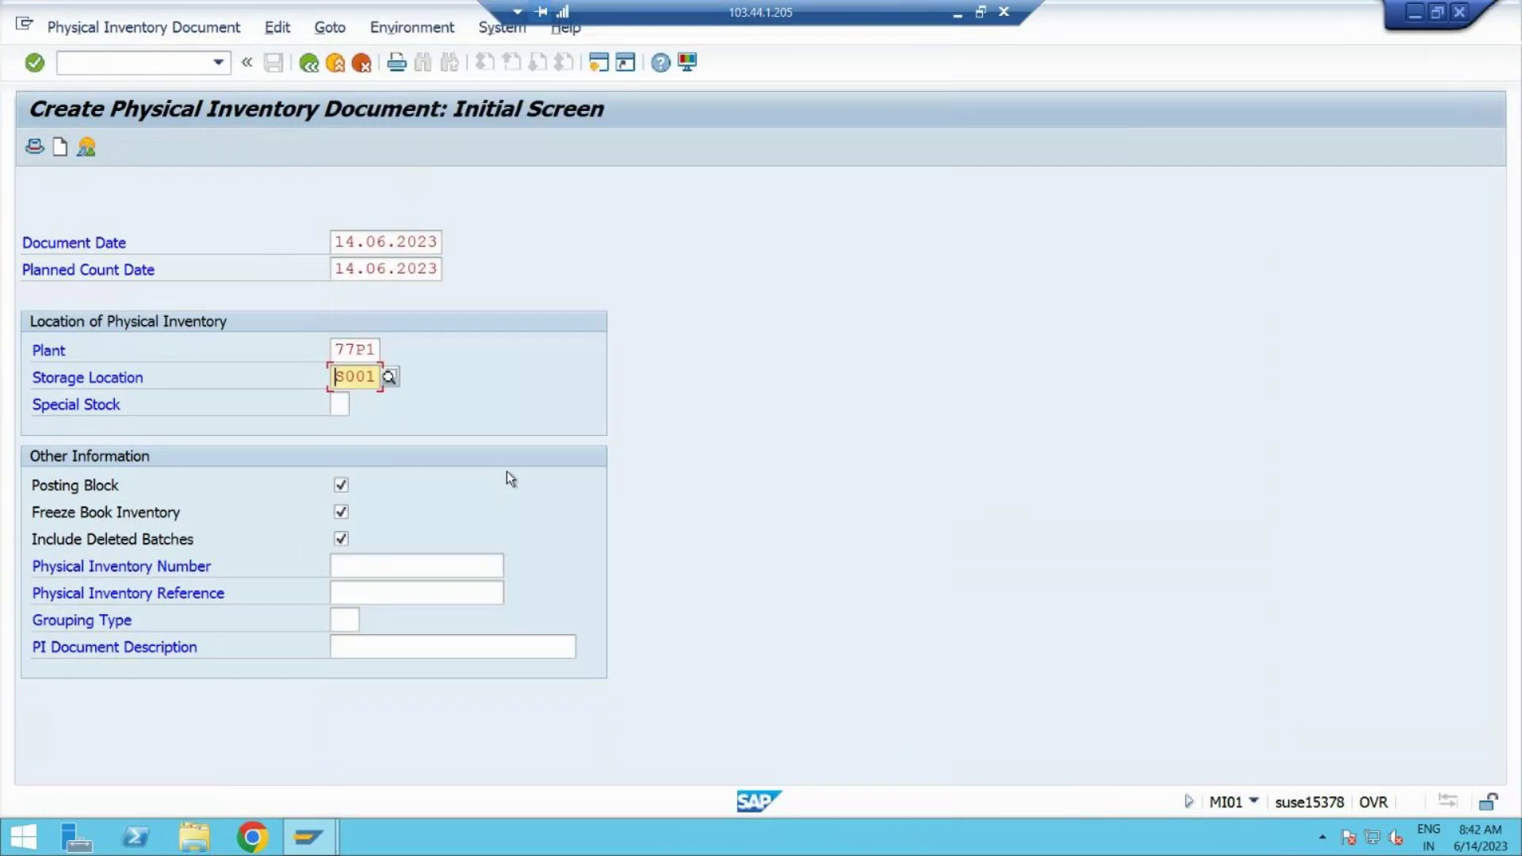
{"action": "key", "text": "Return"}
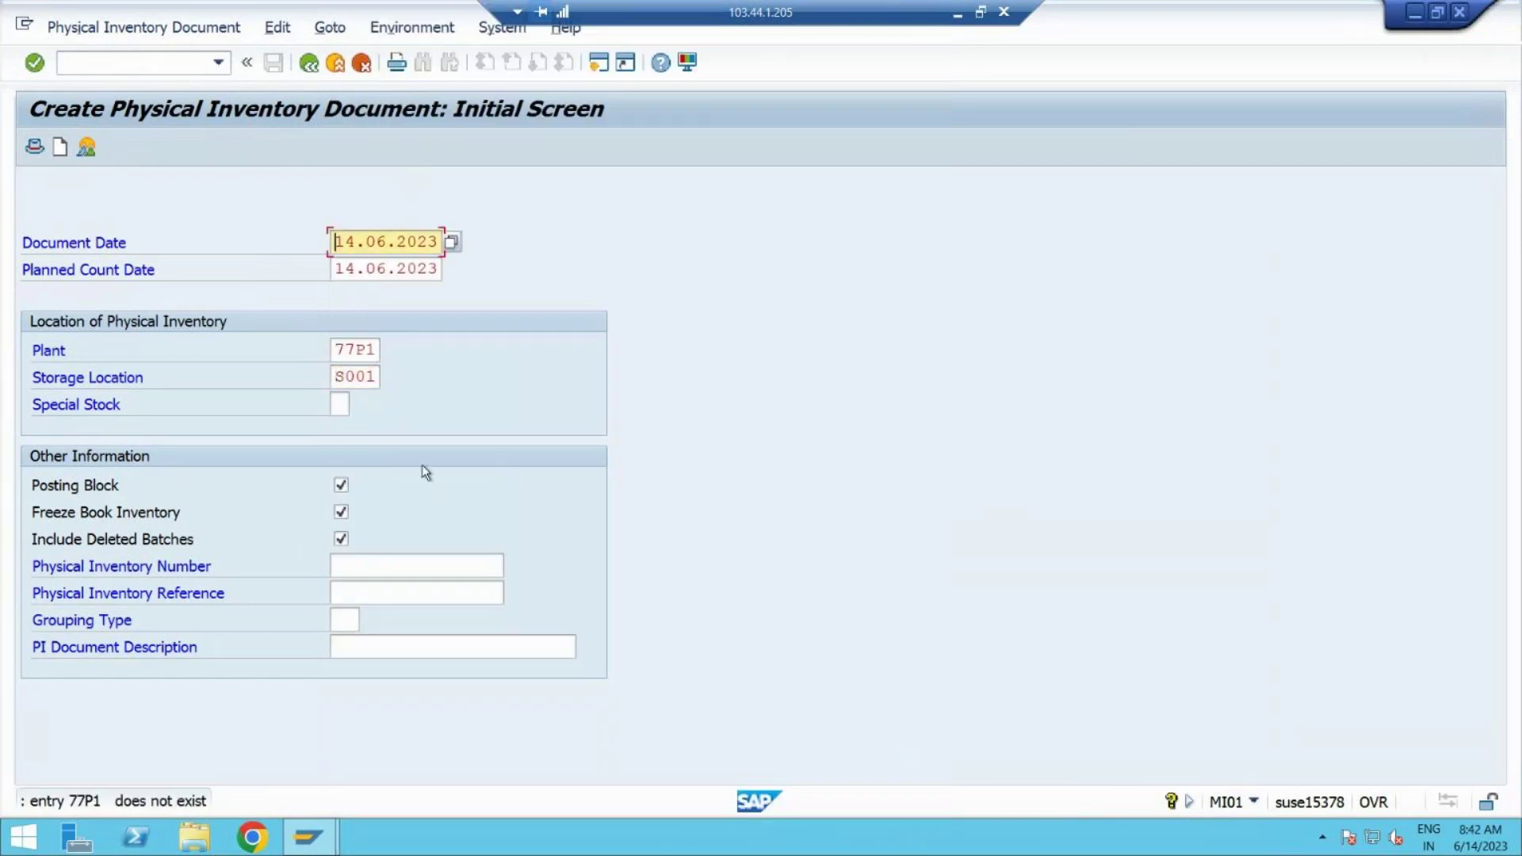
{"action": "left_click", "coordinate": [61, 149]}
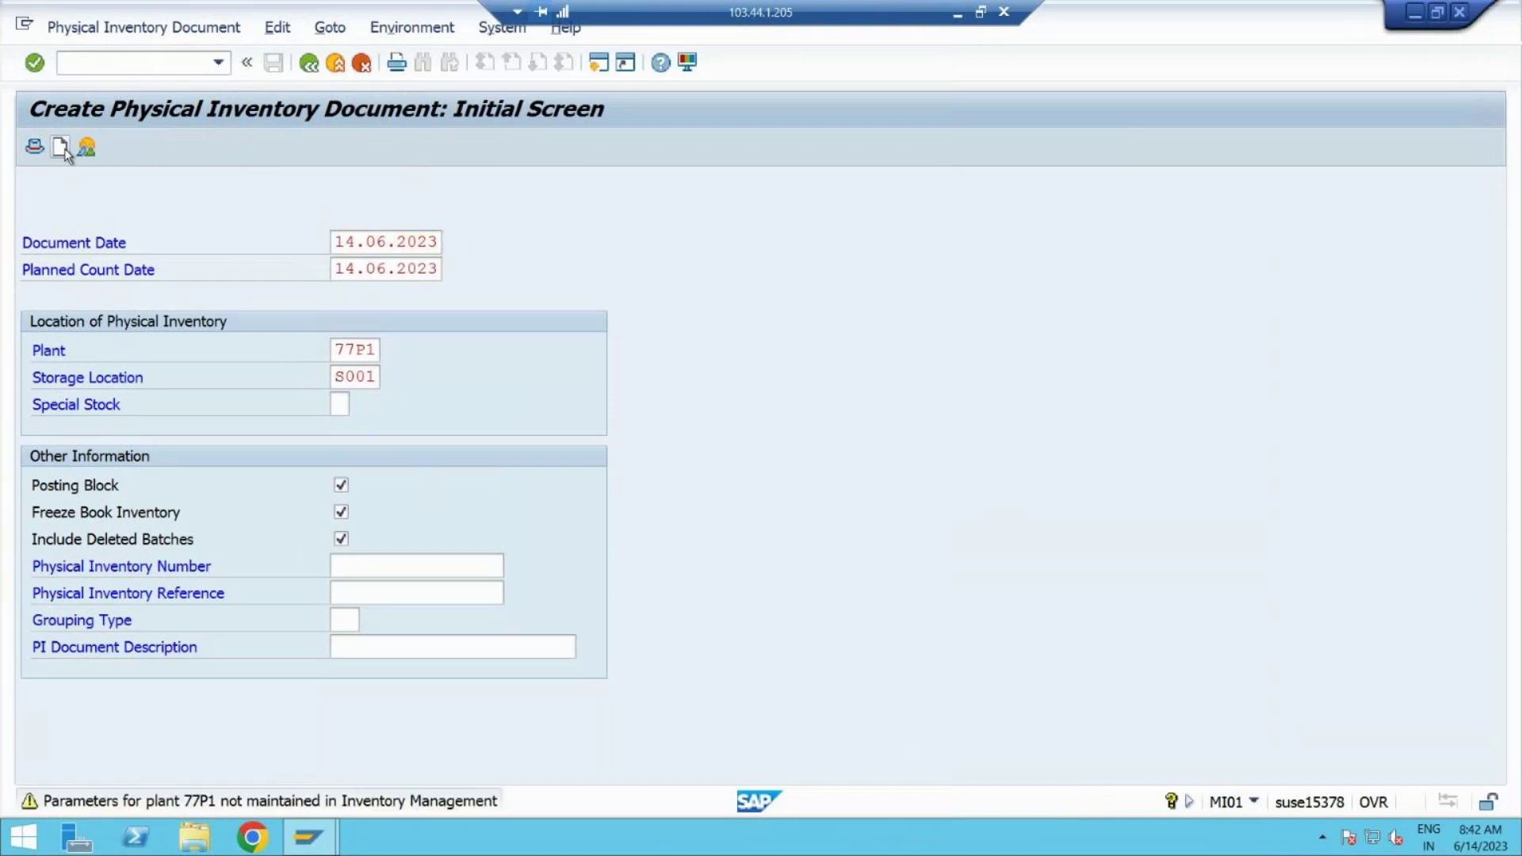
{"action": "left_click", "coordinate": [61, 150]}
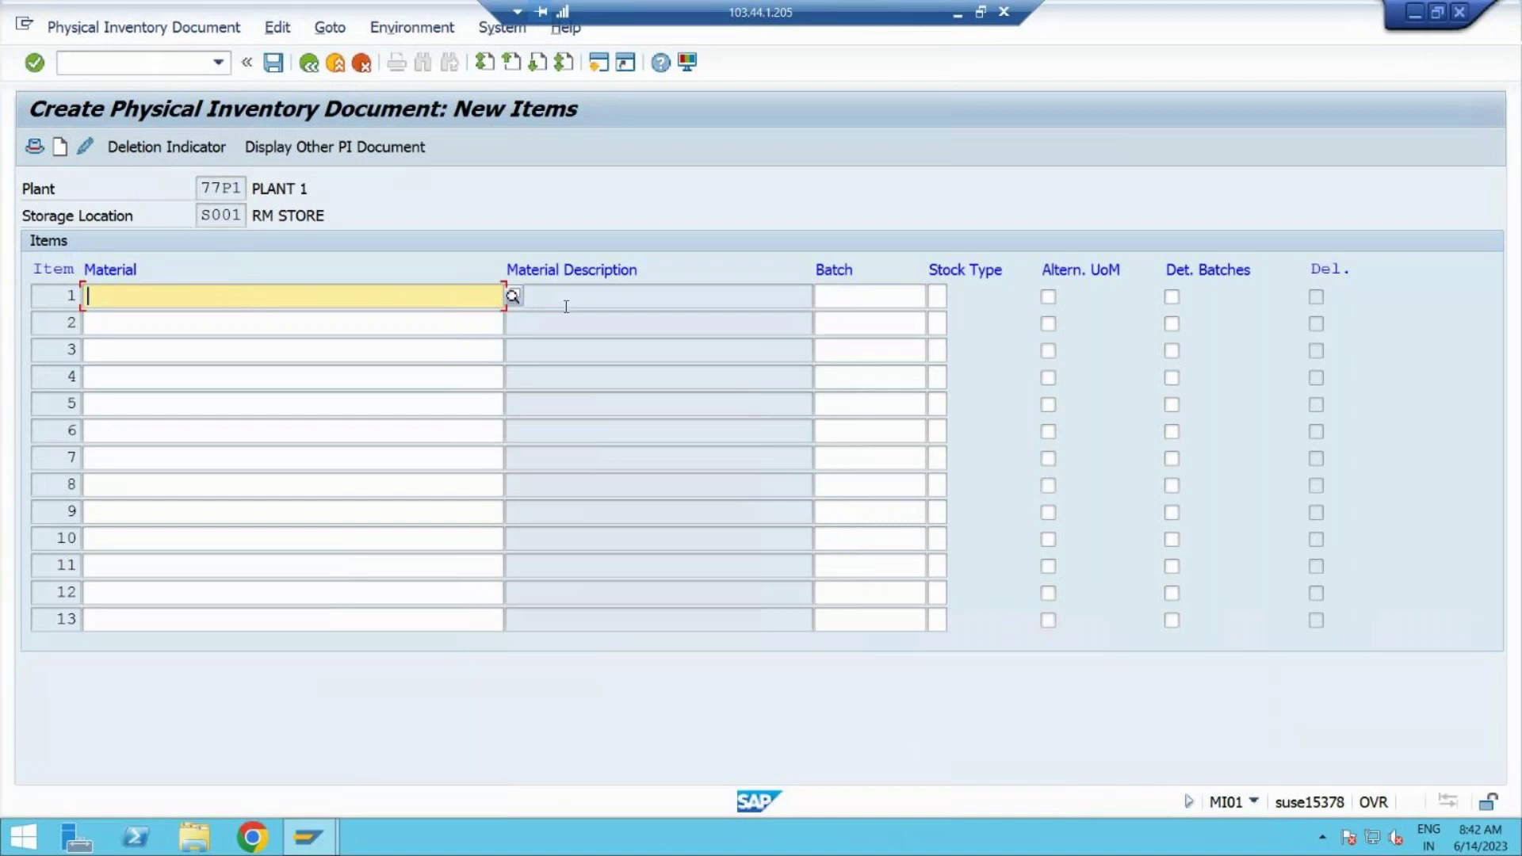
Step: Set item 1's material to PEN via the plant 77P1 material search
{"action": "left_click", "coordinate": [514, 296]}
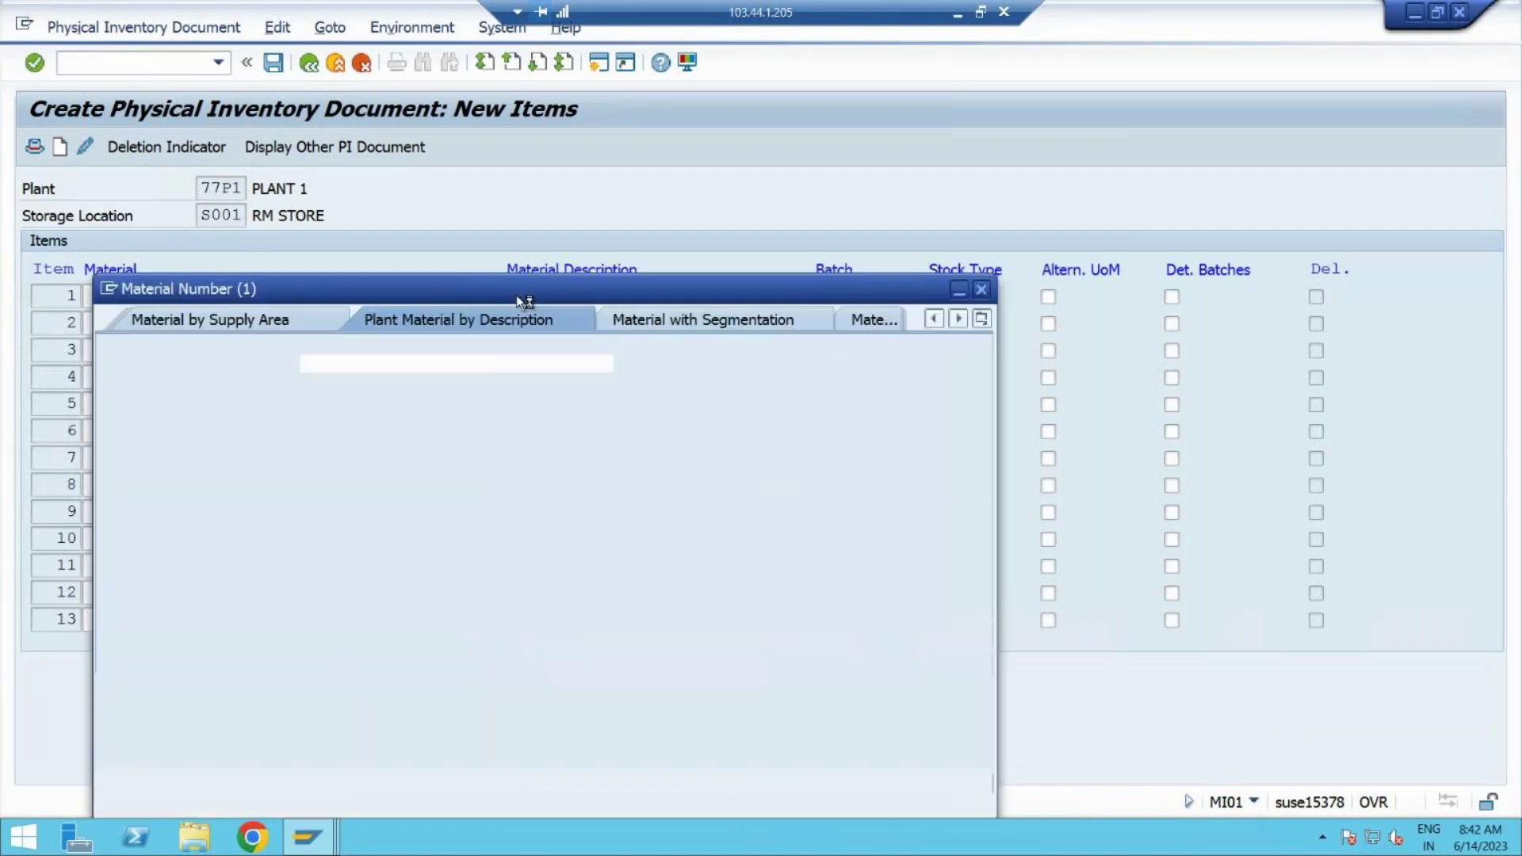
{"action": "key", "text": "Return"}
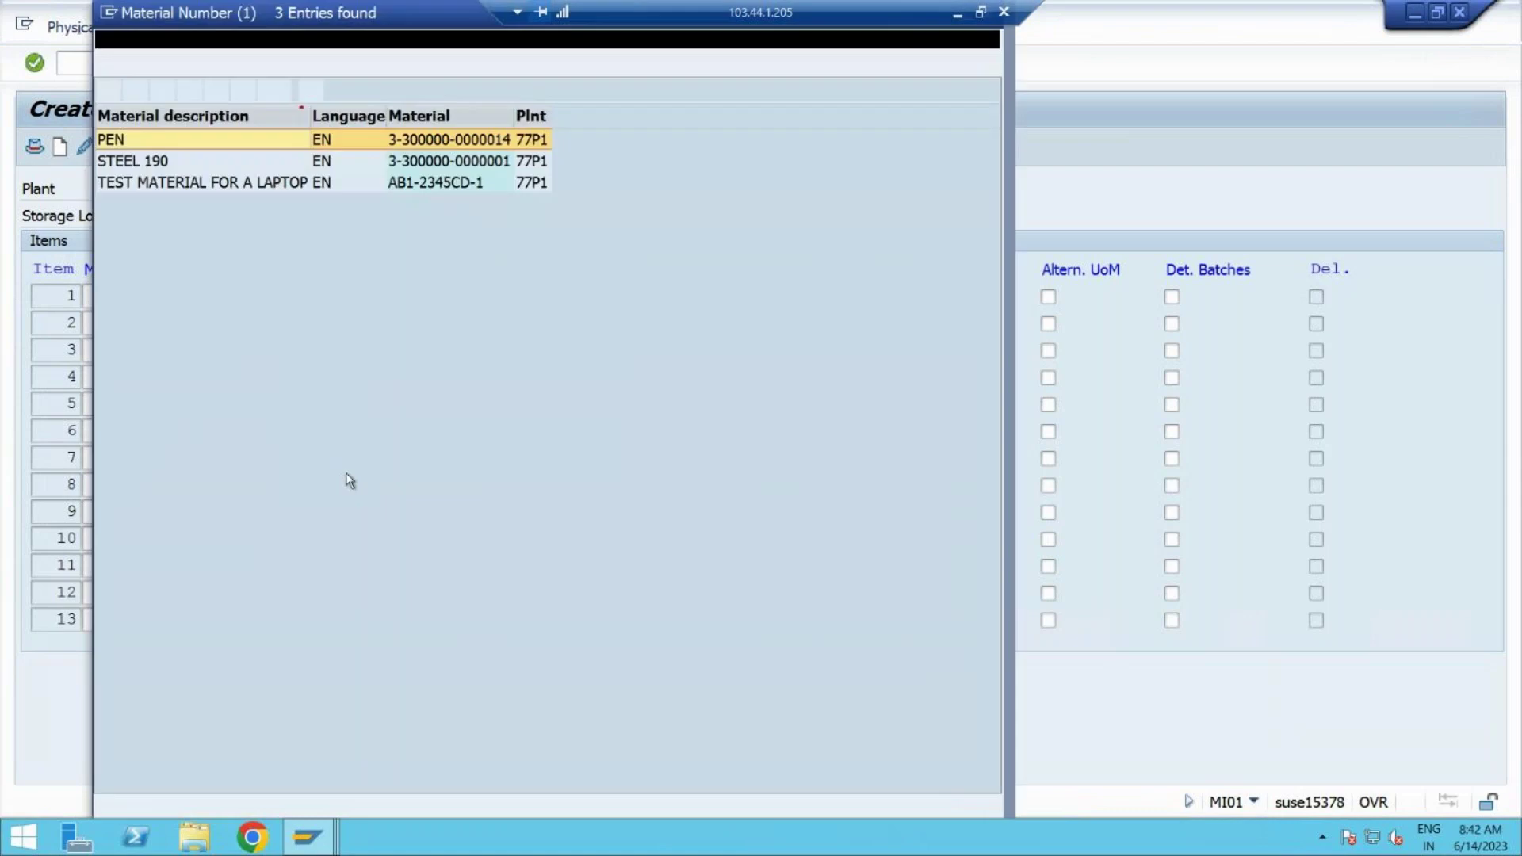
{"action": "double_click", "coordinate": [178, 141]}
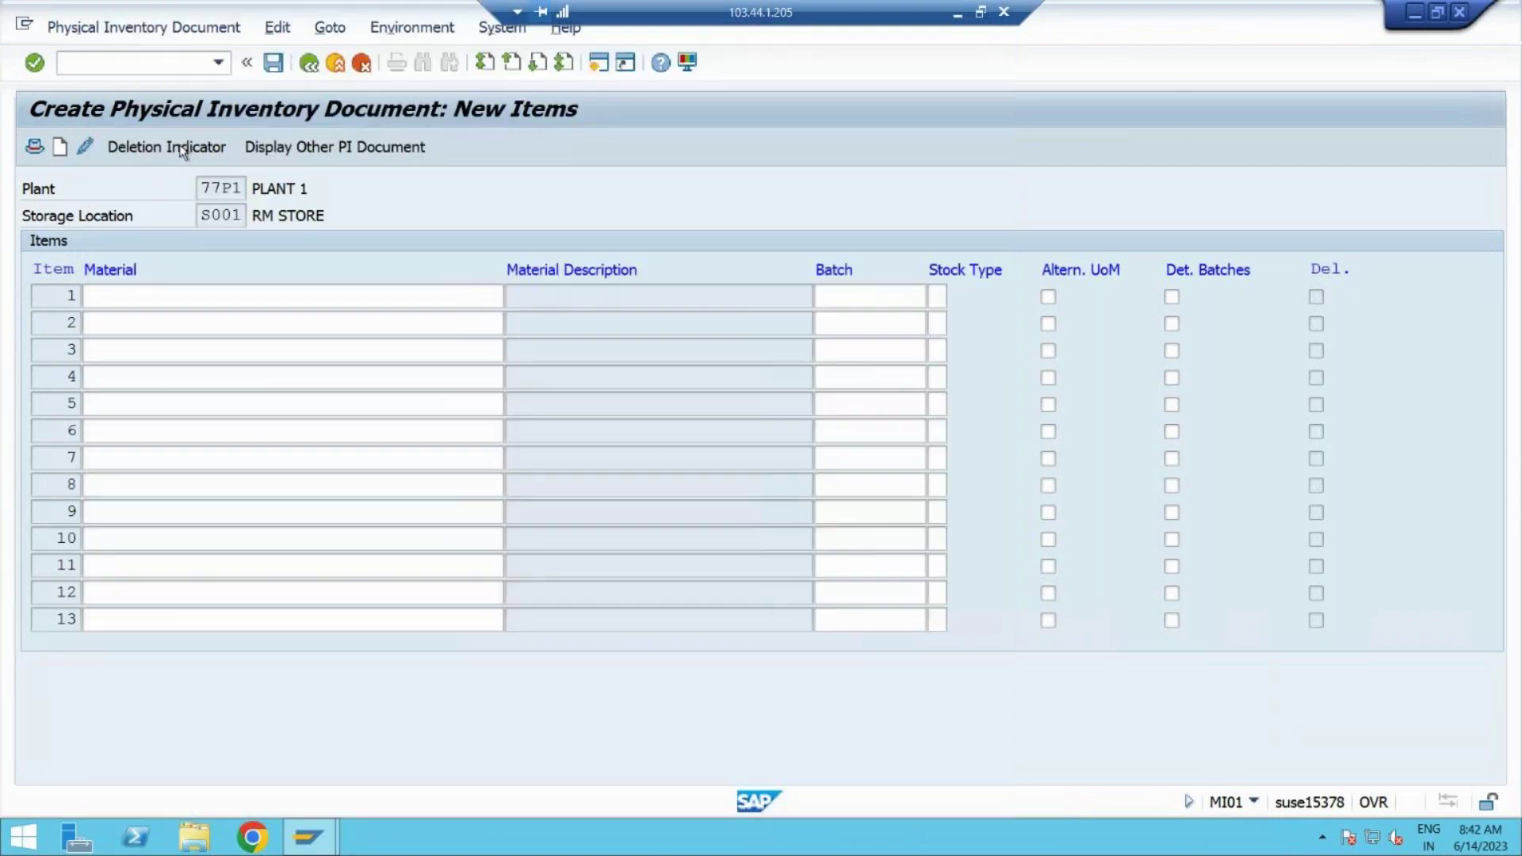
{"action": "left_click", "coordinate": [188, 323]}
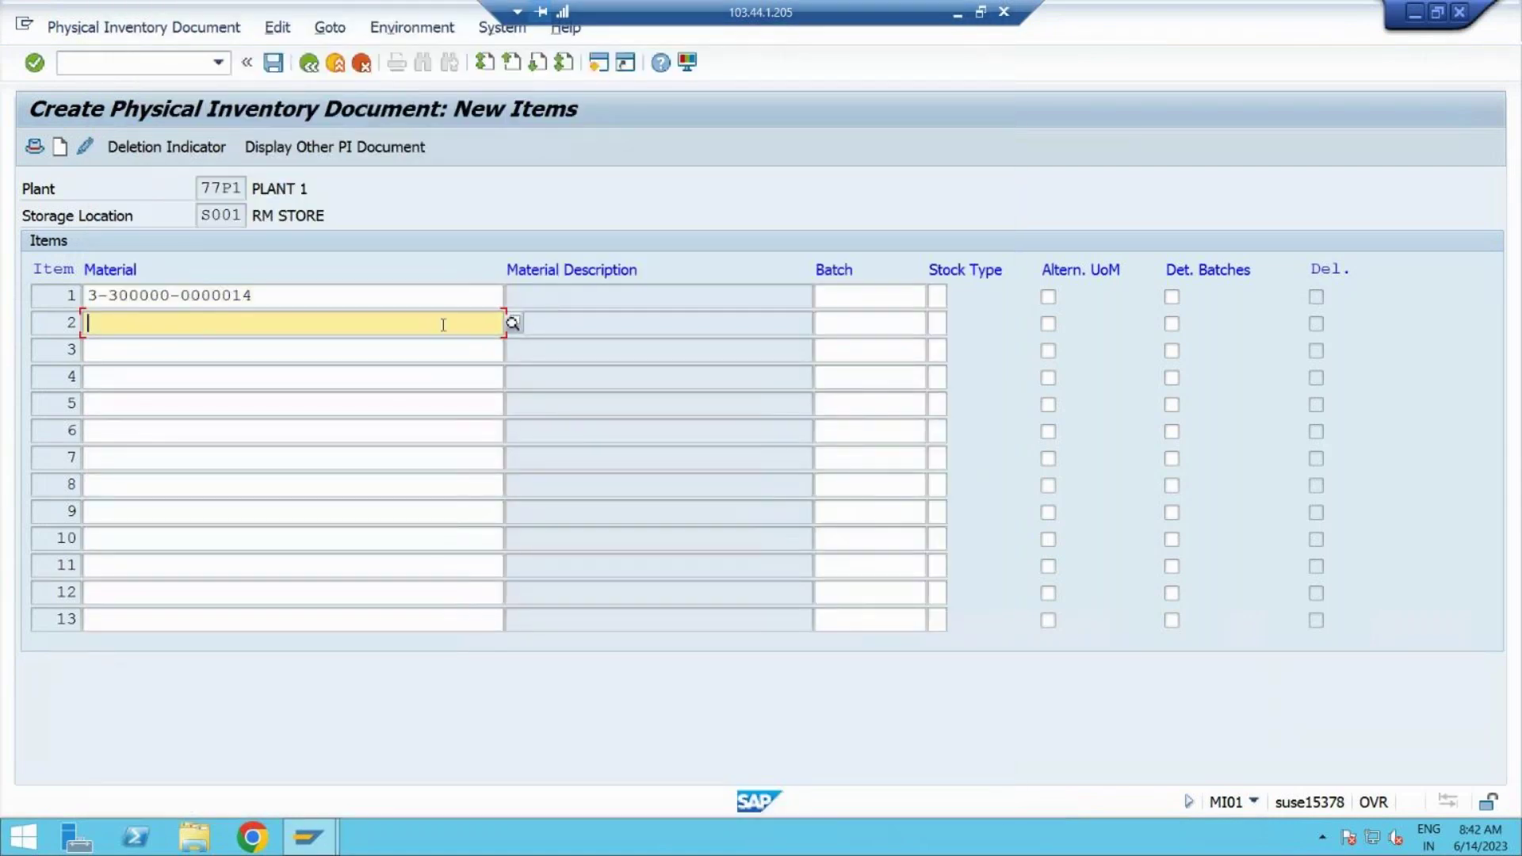
Step: Set item 2's material to STEEL 190 from the plant 77P1 material list
{"action": "left_click", "coordinate": [513, 322]}
{"action": "left_click", "coordinate": [333, 480]}
{"action": "key", "text": "Return"}
{"action": "double_click", "coordinate": [125, 159]}
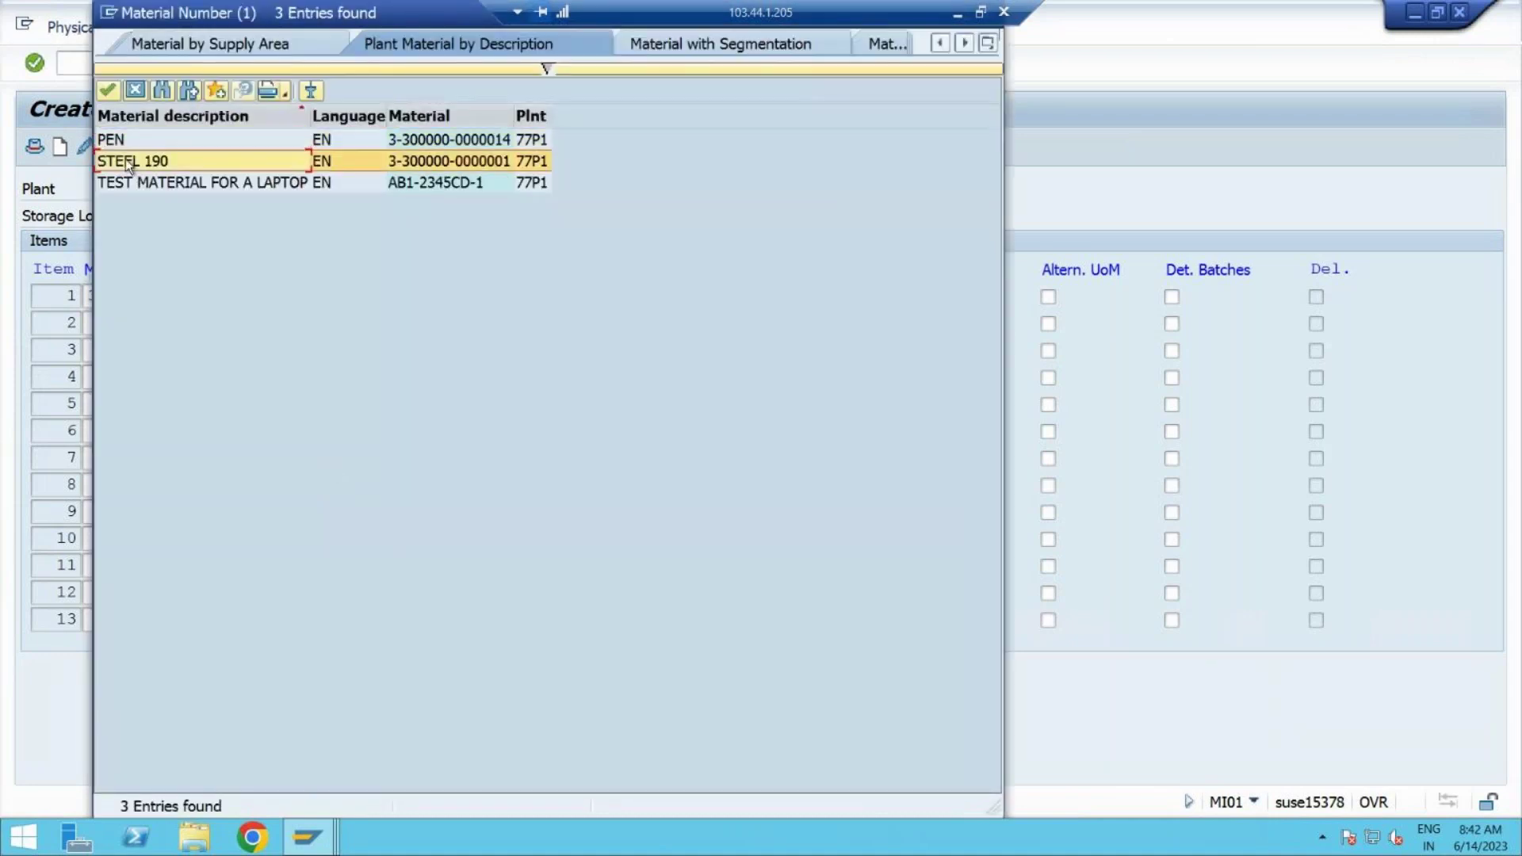
Step: Set item 3's material to TEST MATERIAL FOR A LAPTOP and submit the three items
{"action": "left_click", "coordinate": [312, 353]}
{"action": "left_click", "coordinate": [513, 349]}
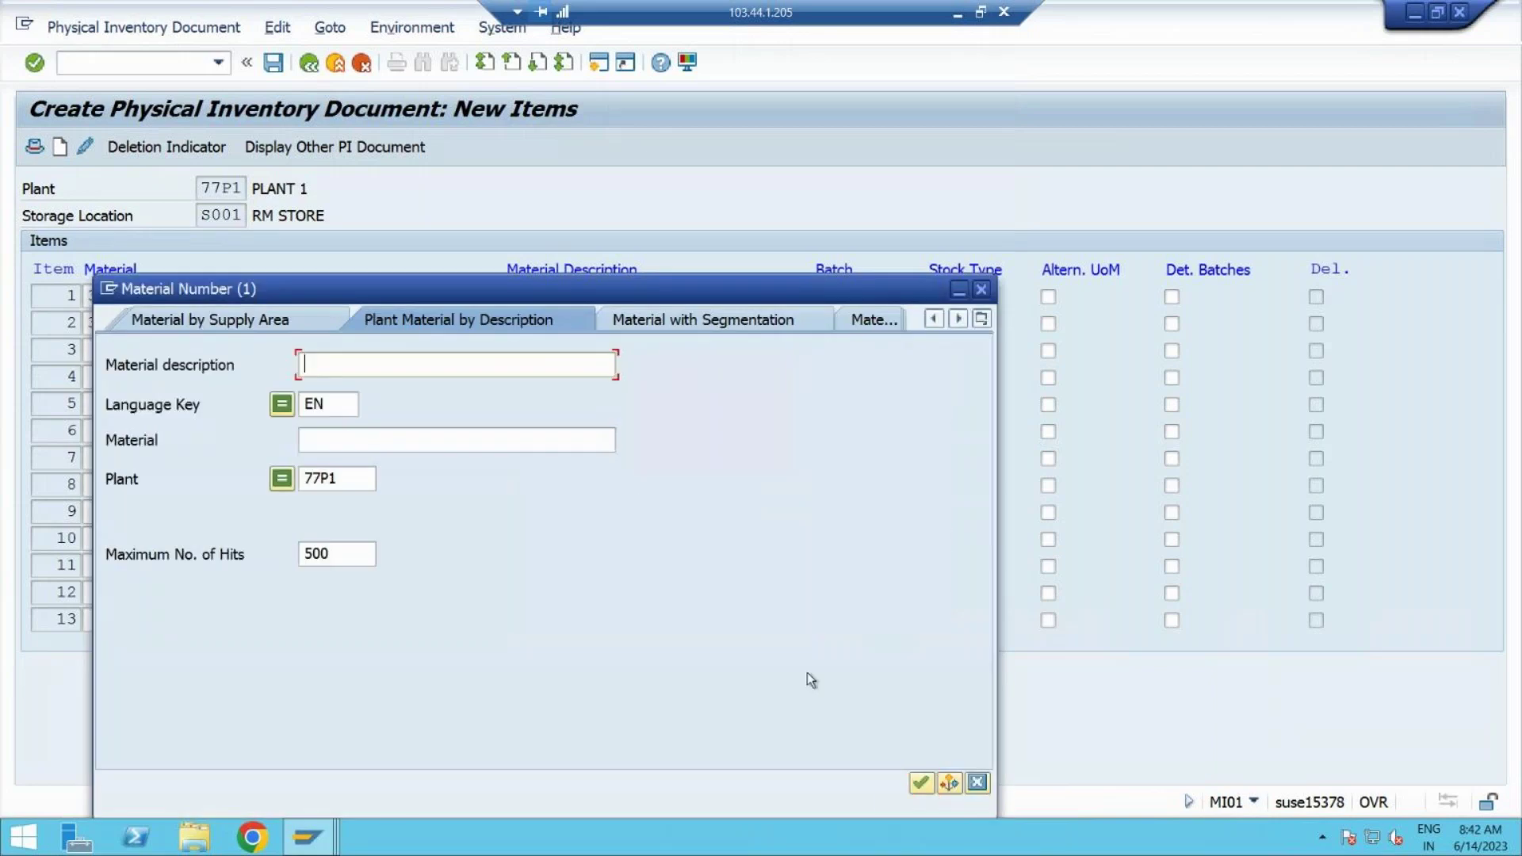
{"action": "left_click", "coordinate": [921, 782]}
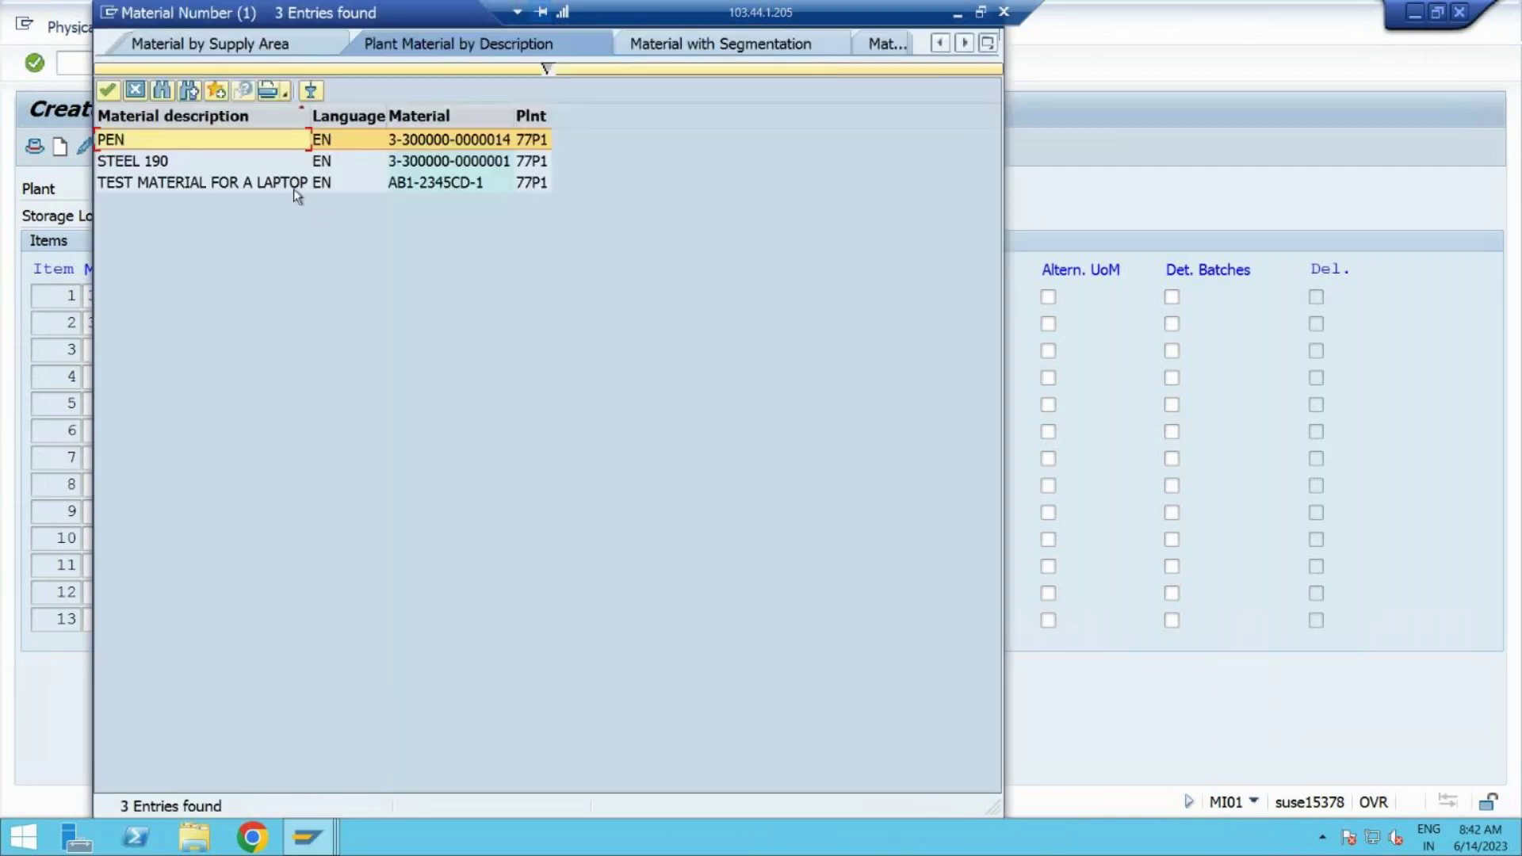
{"action": "double_click", "coordinate": [246, 184]}
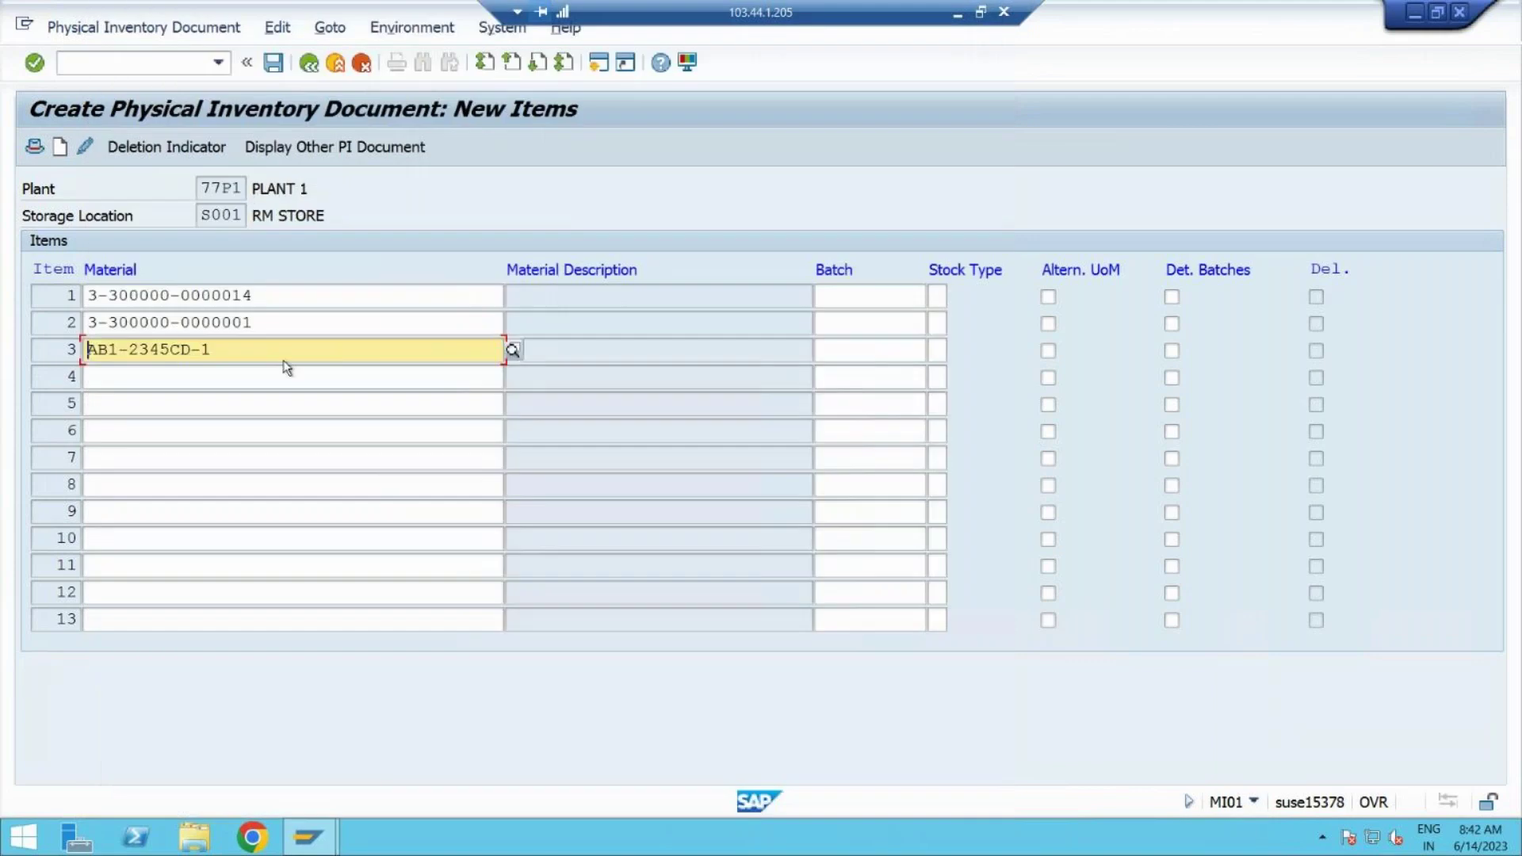
{"action": "key", "text": "Return"}
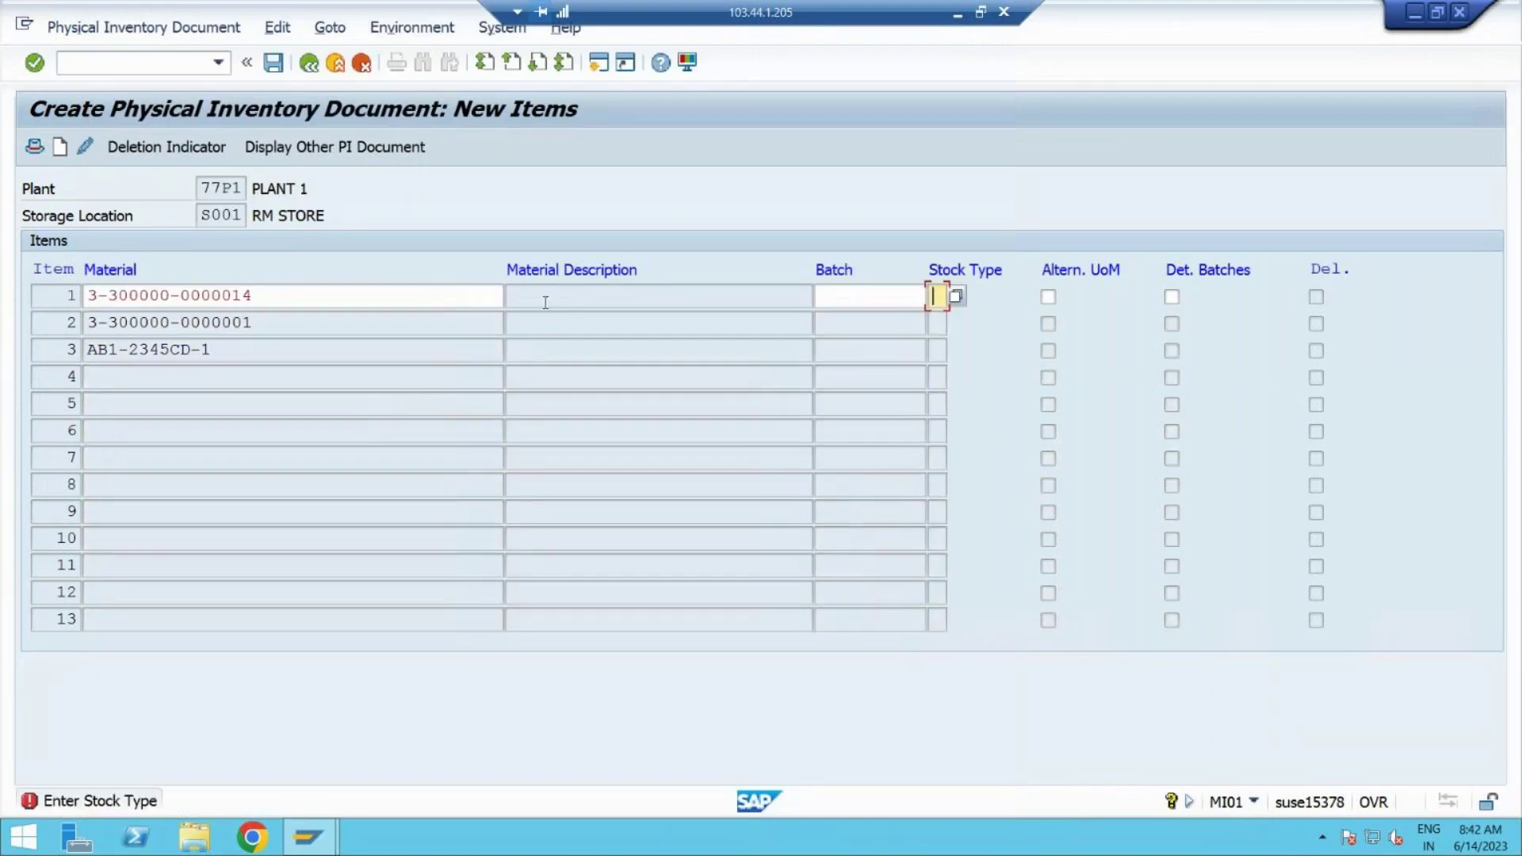
Step: Give items 1 and 2 stock type 1 (warehouse stock)
{"action": "left_click", "coordinate": [956, 297]}
{"action": "double_click", "coordinate": [1028, 166]}
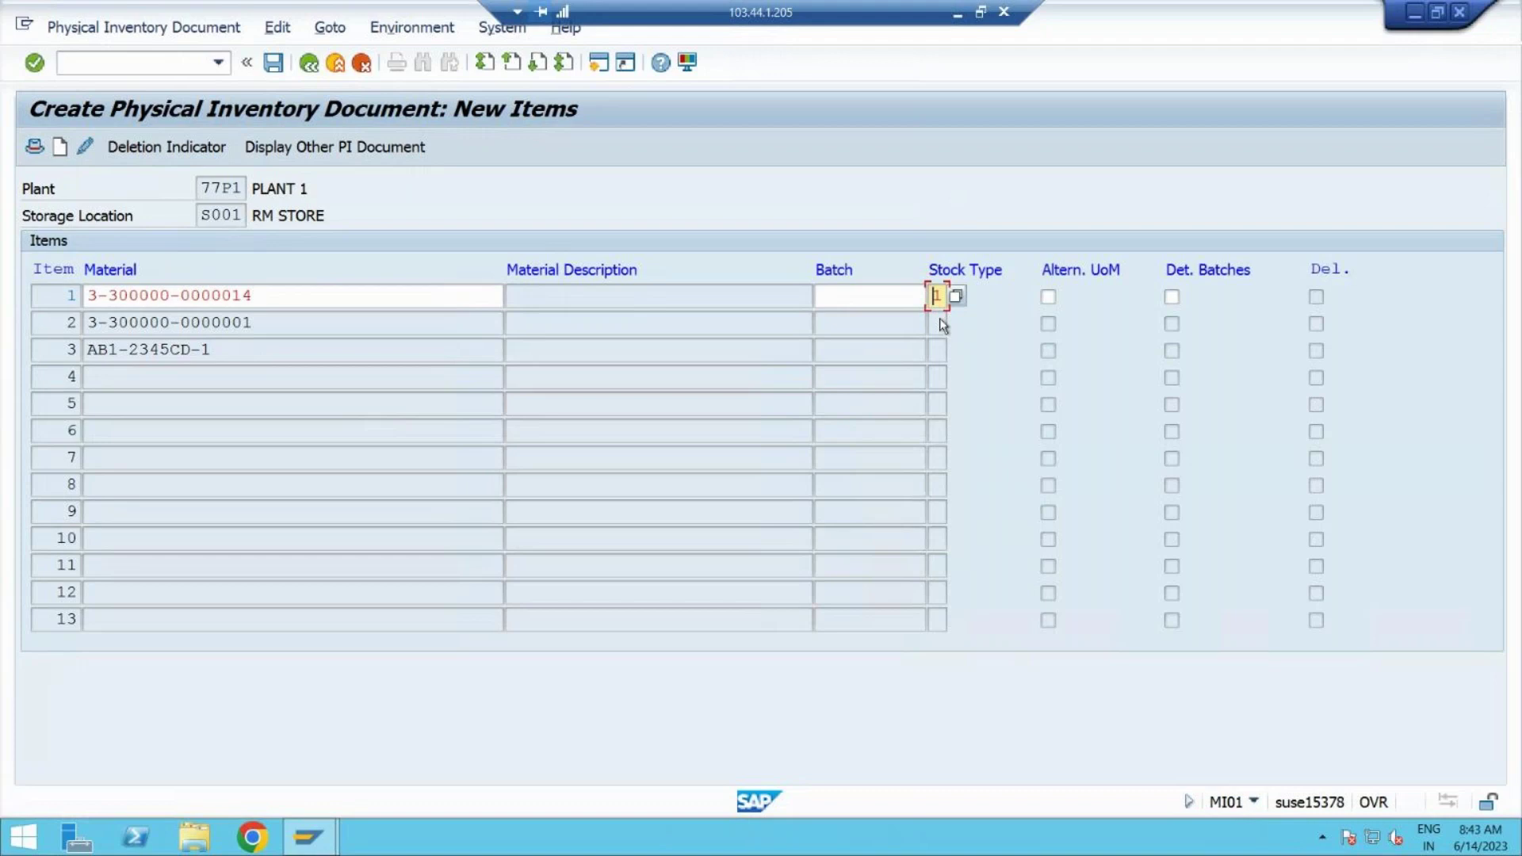
{"action": "key", "text": "Return"}
{"action": "type", "text": "1"}
{"action": "key", "text": "Return"}
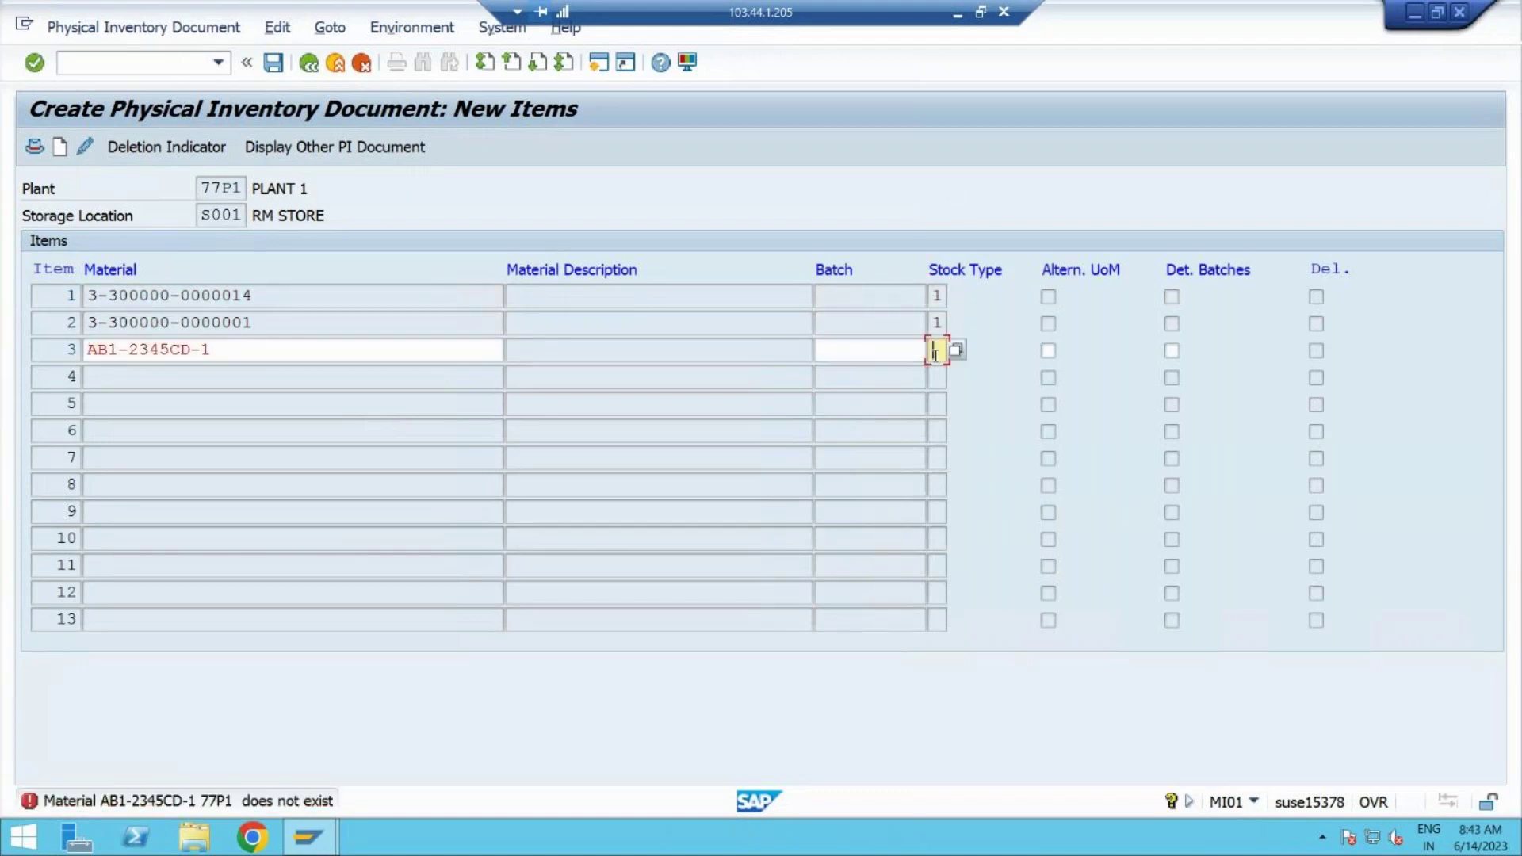
{"action": "type", "text": "1"}
Step: Delete invalid material AB1-2345CD-1 from item 3 and post the inventory document
{"action": "left_click", "coordinate": [79, 353]}
{"action": "left_click", "coordinate": [285, 348]}
{"action": "left_click_drag", "start_coordinate": [285, 348], "coordinate": [6, 349]}
{"action": "key", "text": "BackSpace"}
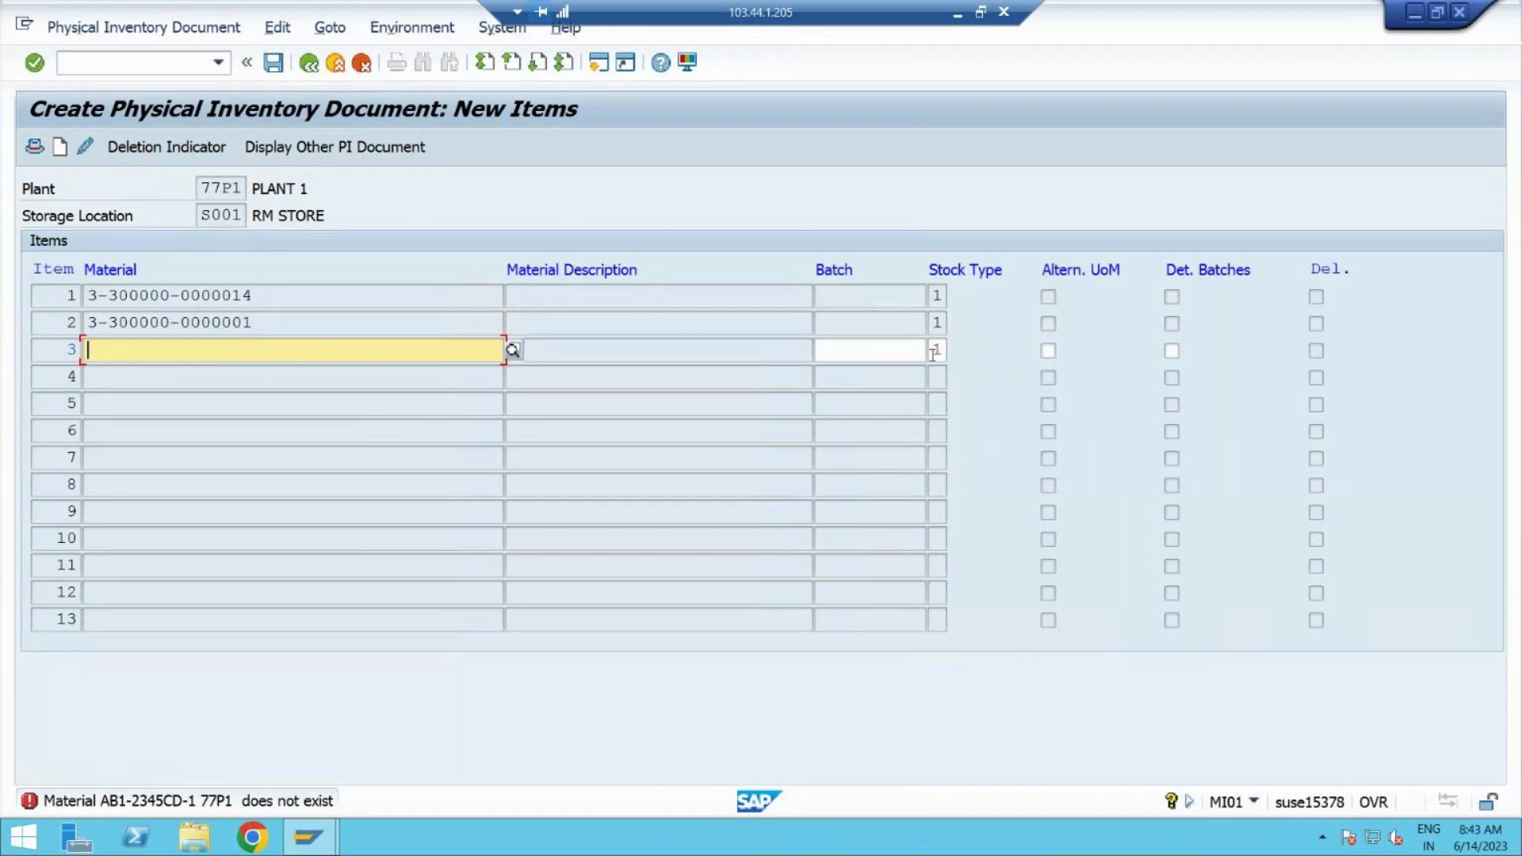
{"action": "left_click", "coordinate": [935, 351]}
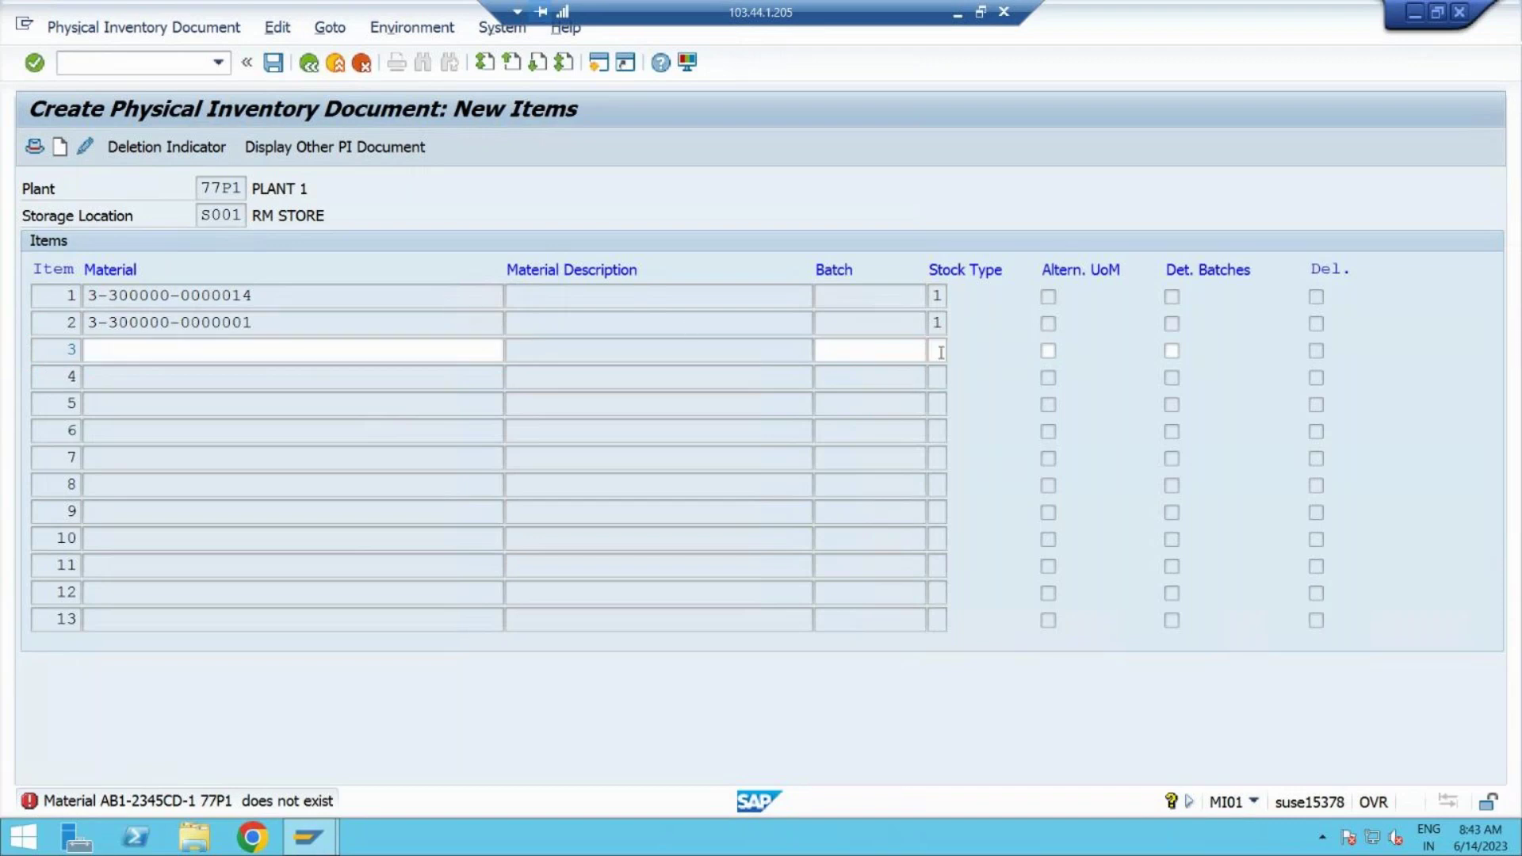
{"action": "key", "text": "Return"}
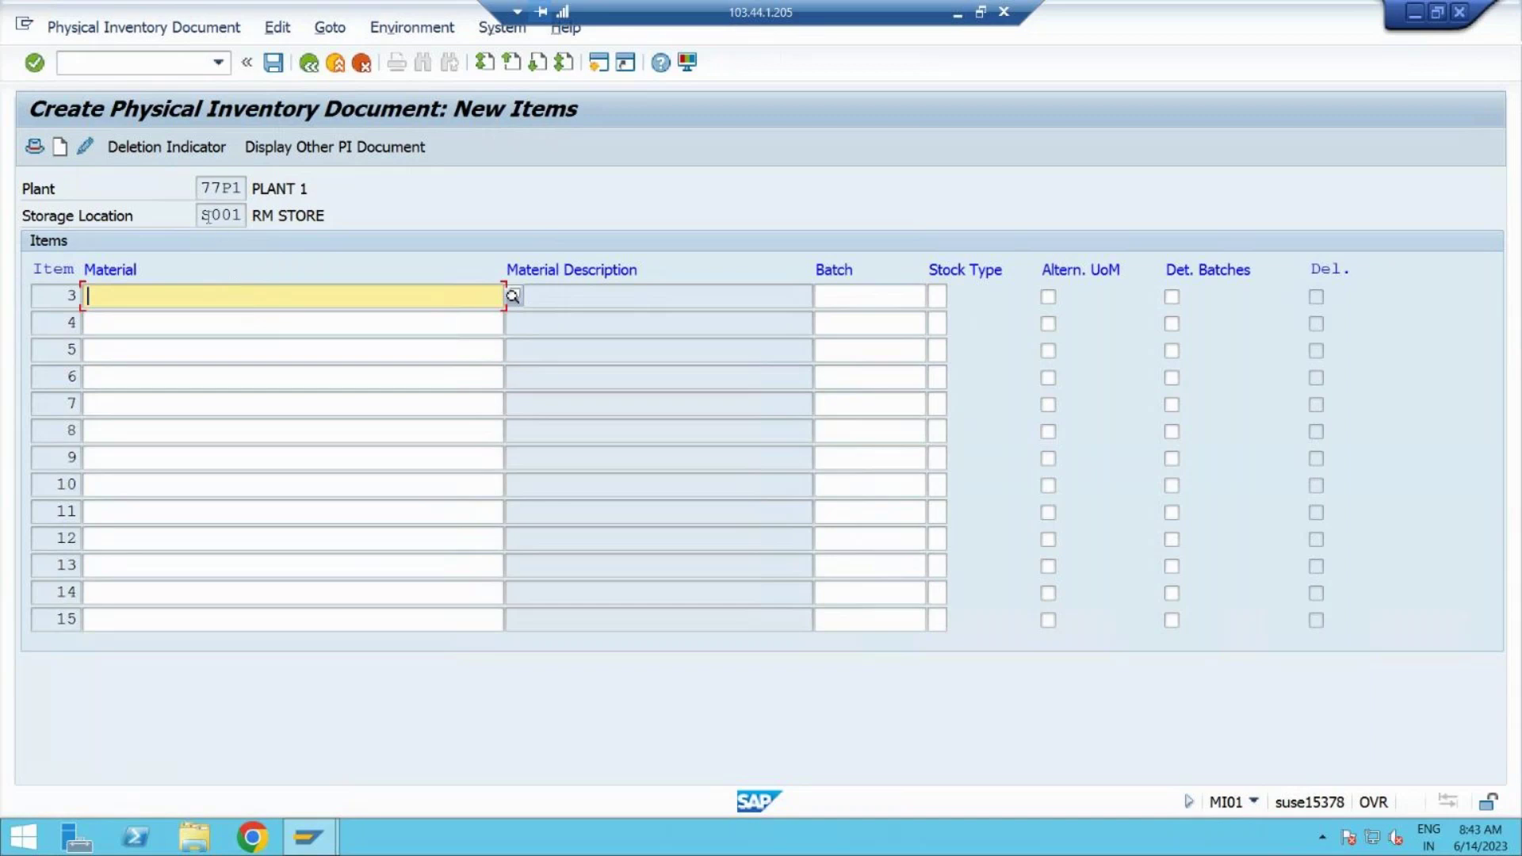
{"action": "left_click", "coordinate": [273, 64]}
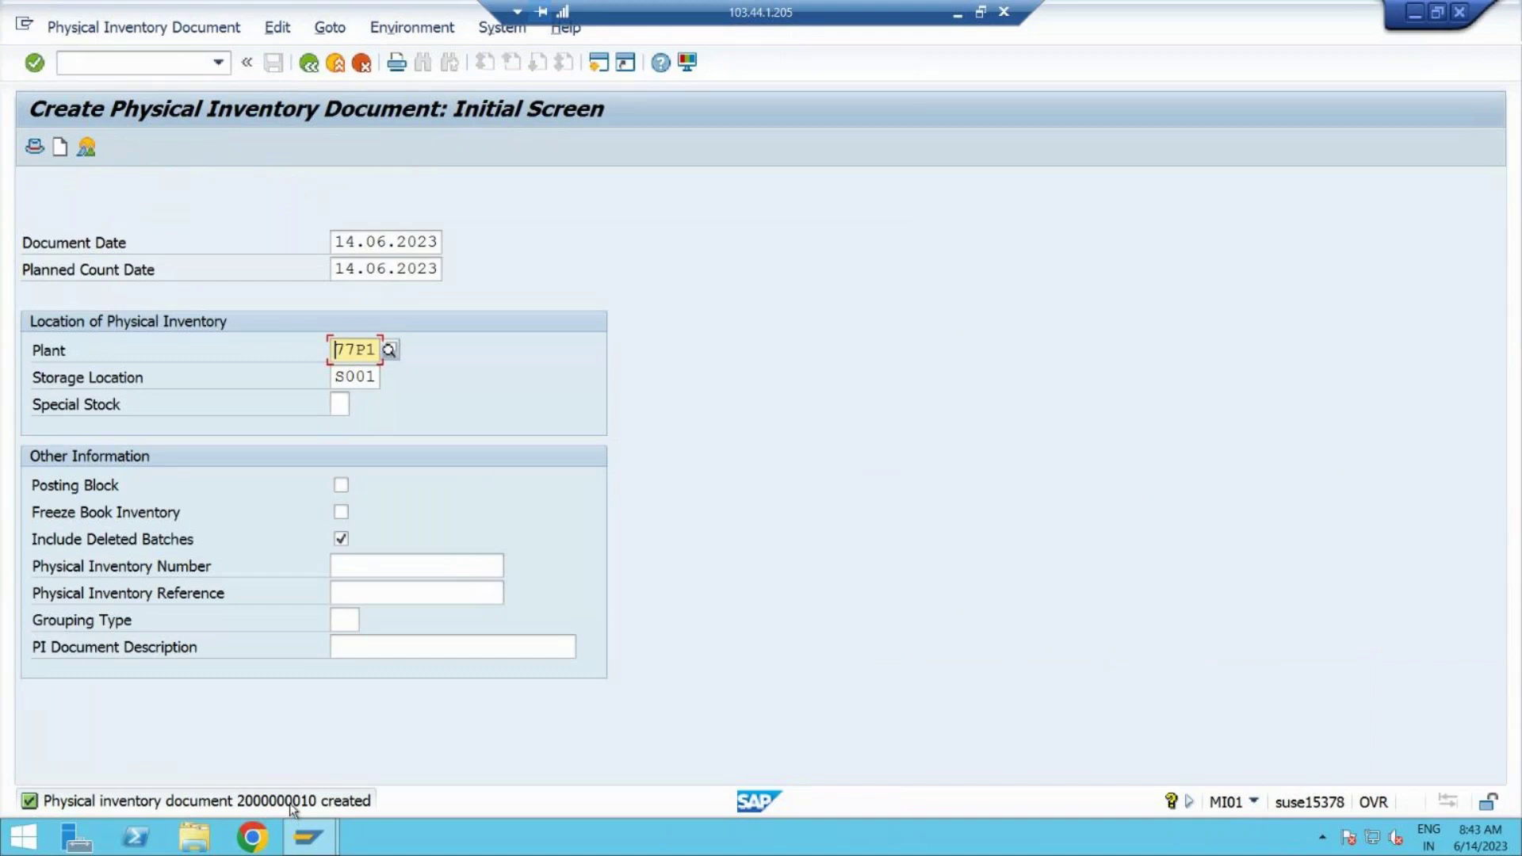
{"action": "double_click", "coordinate": [289, 802]}
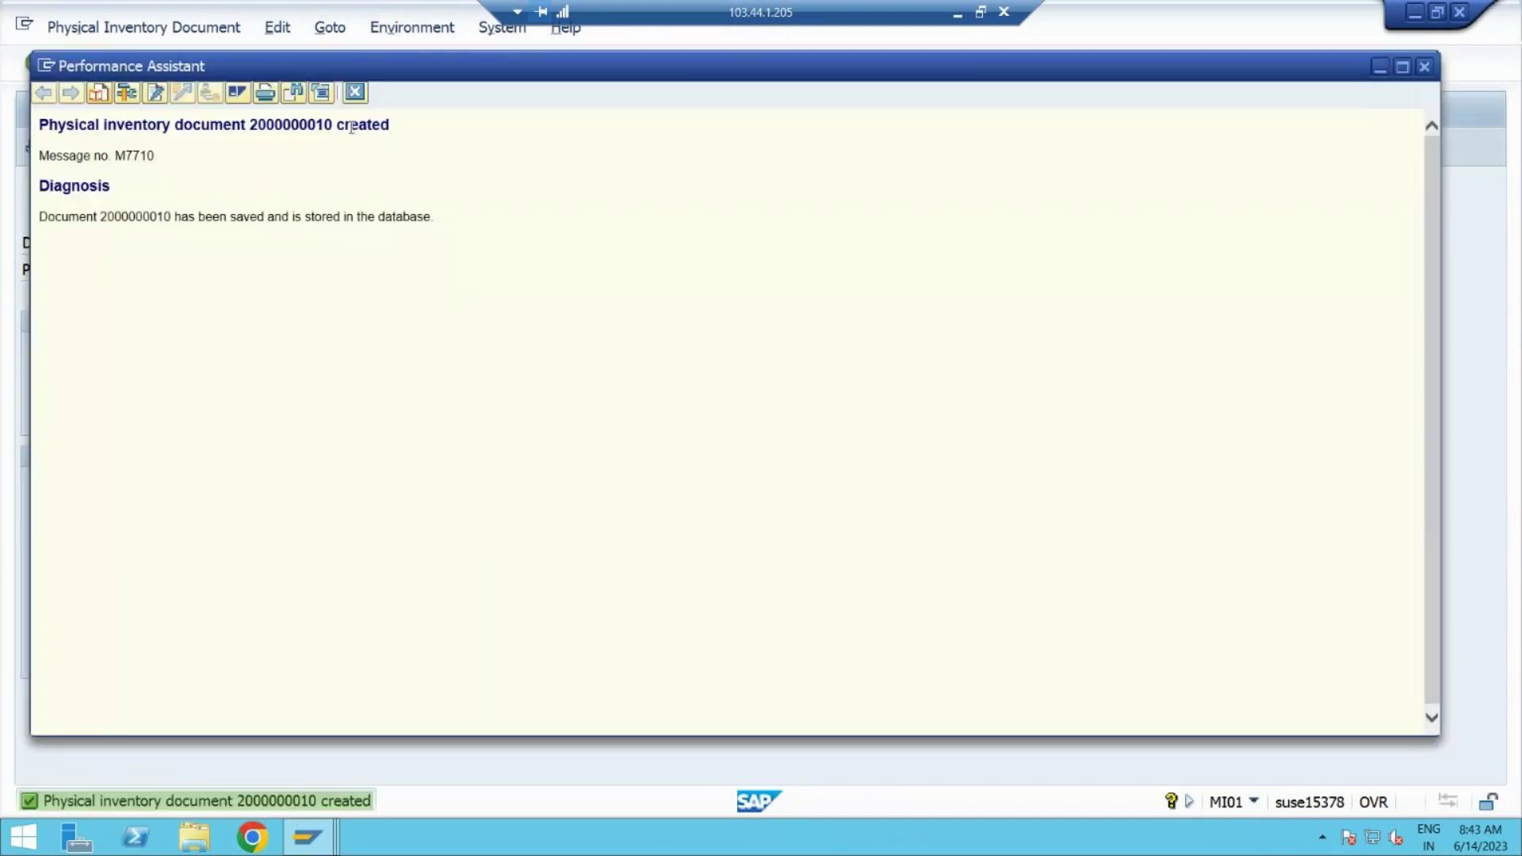
{"action": "left_click_drag", "start_coordinate": [337, 125], "coordinate": [55, 131]}
{"action": "key", "text": "ctrl+c"}
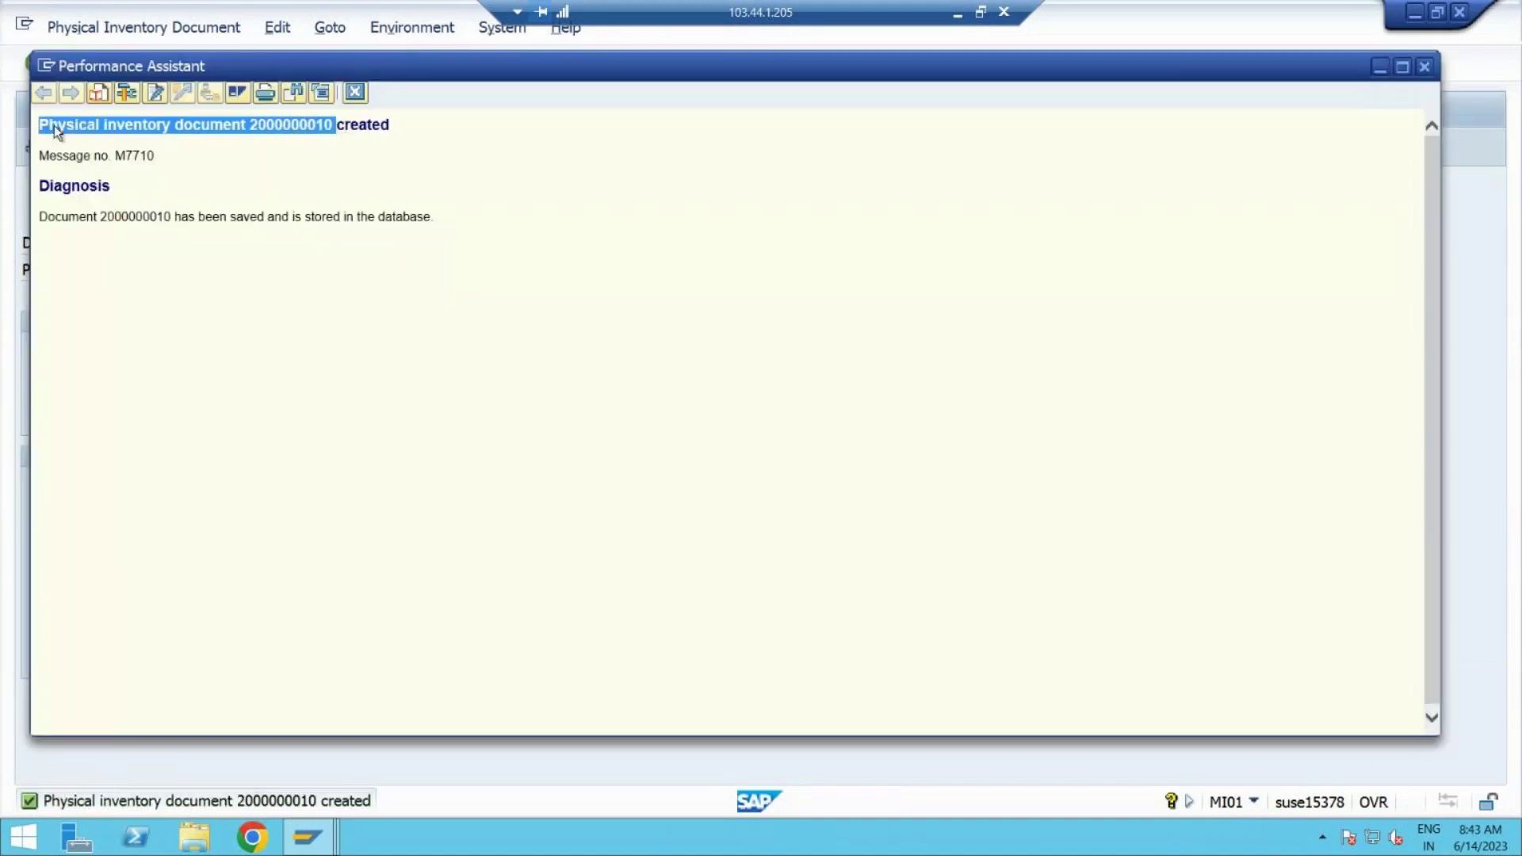
{"action": "left_click", "coordinate": [954, 19]}
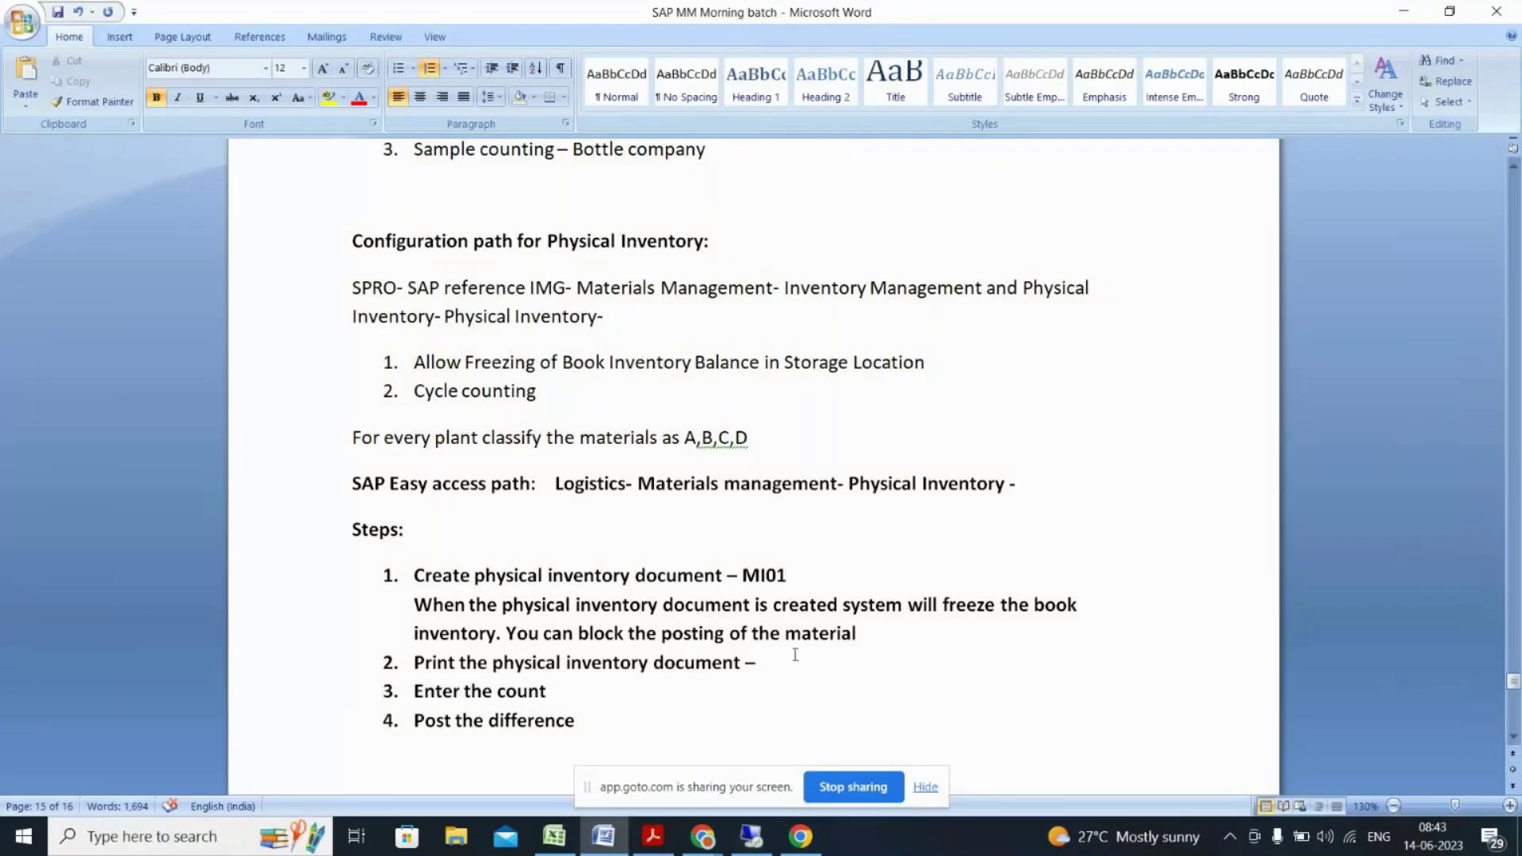
{"action": "type", "text": "-"}
{"action": "key", "text": "ctrl+v"}
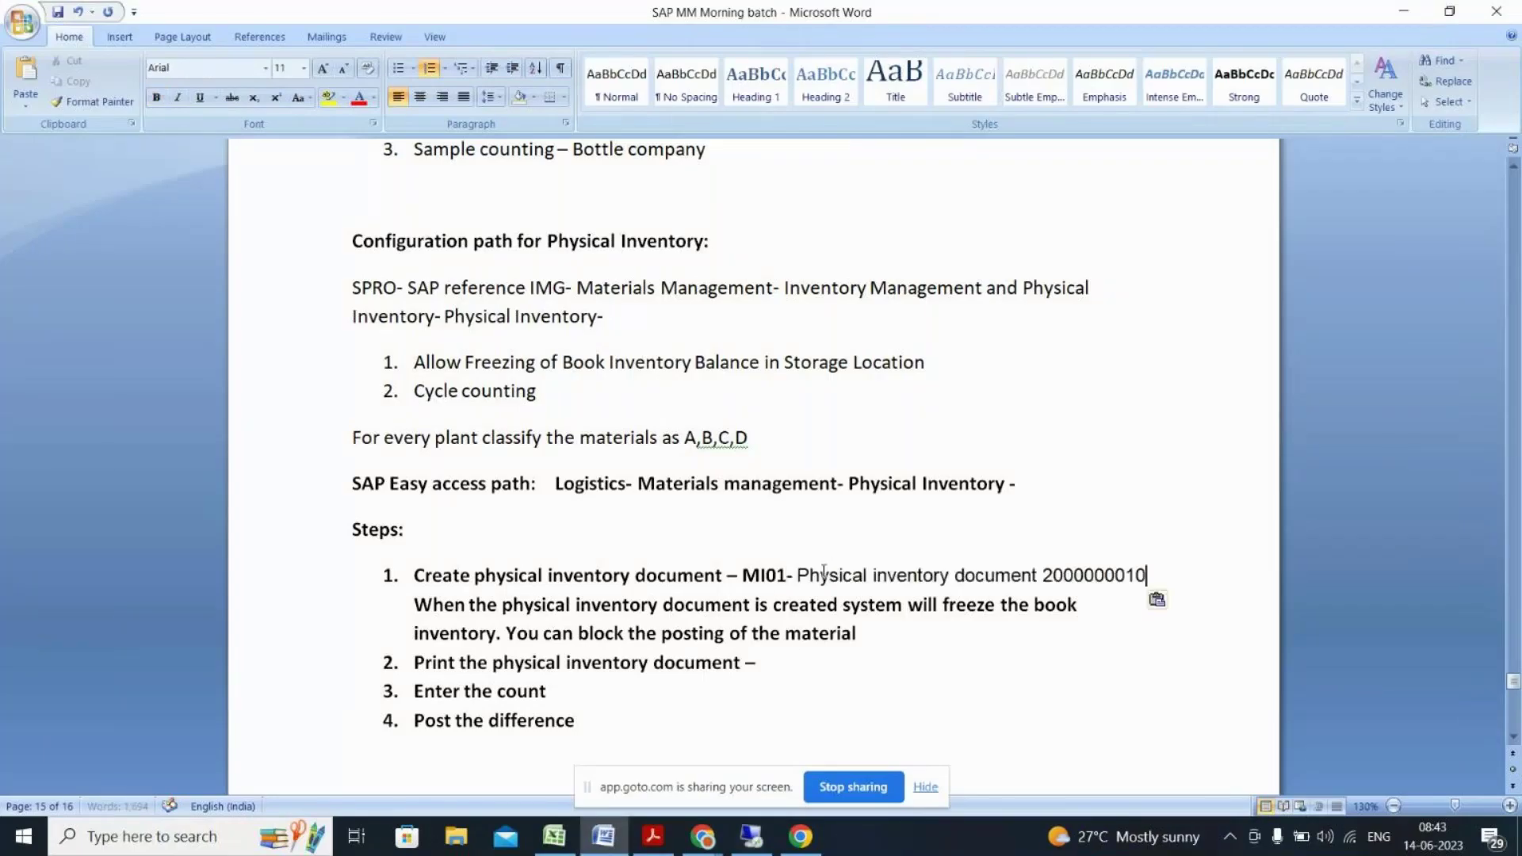
{"action": "left_click", "coordinate": [797, 575]}
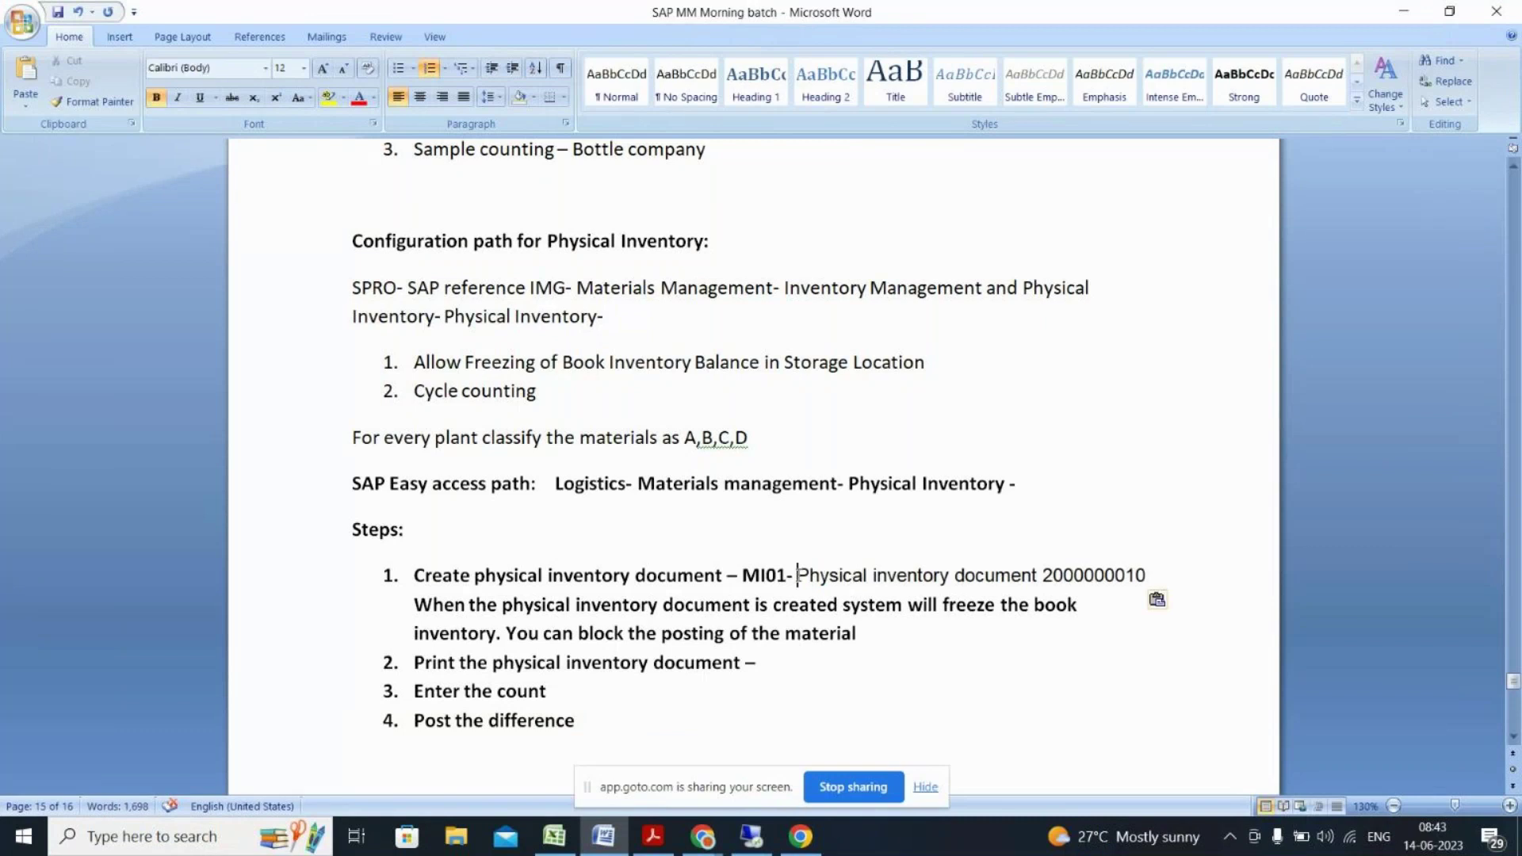
{"action": "type", "text": "("}
{"action": "left_click", "coordinate": [1157, 581]}
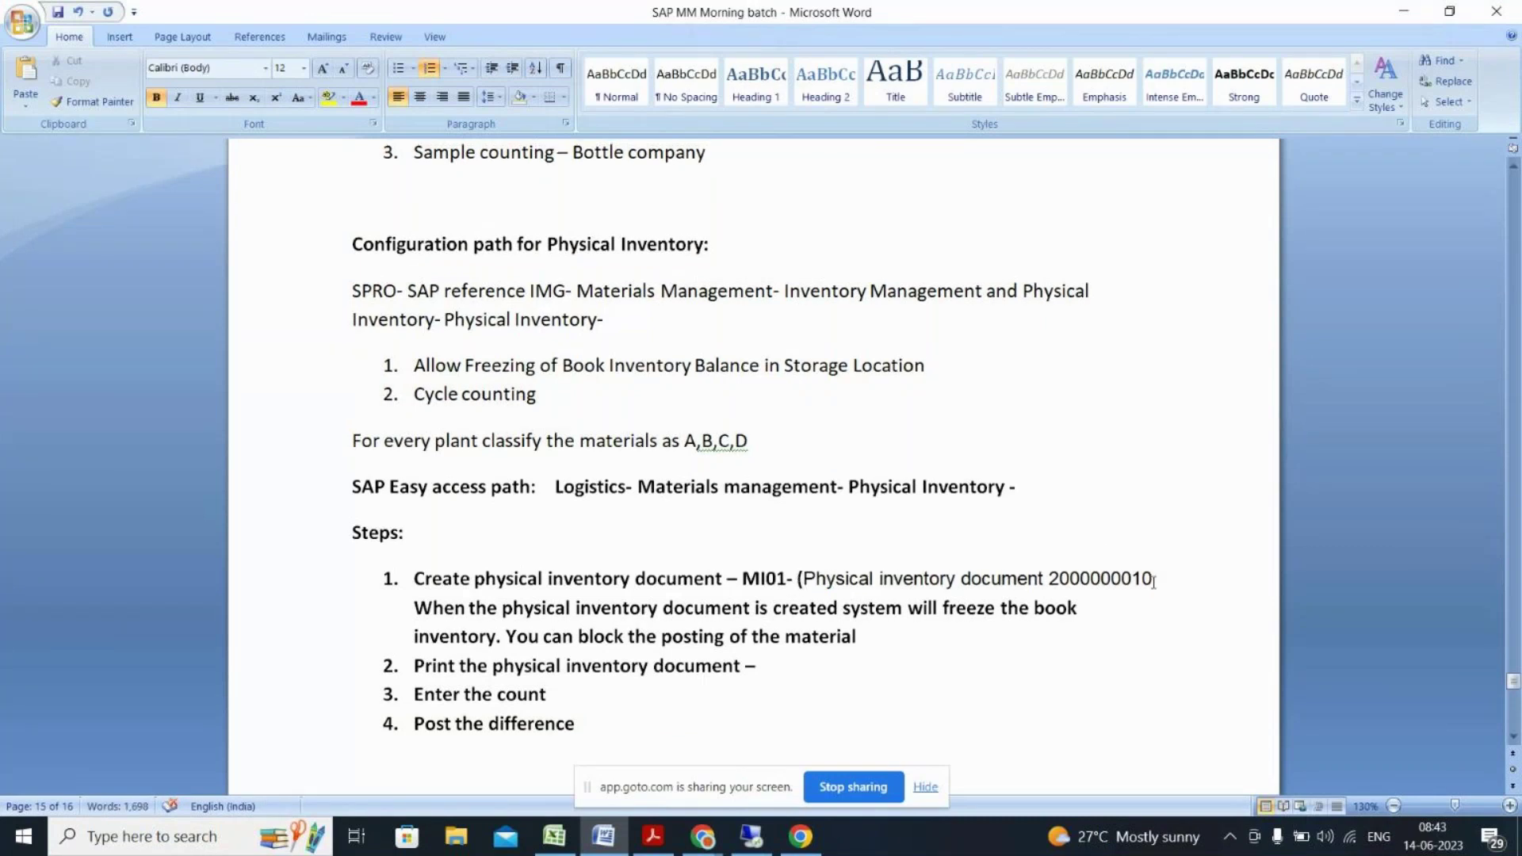
{"action": "type", "text": "_"}
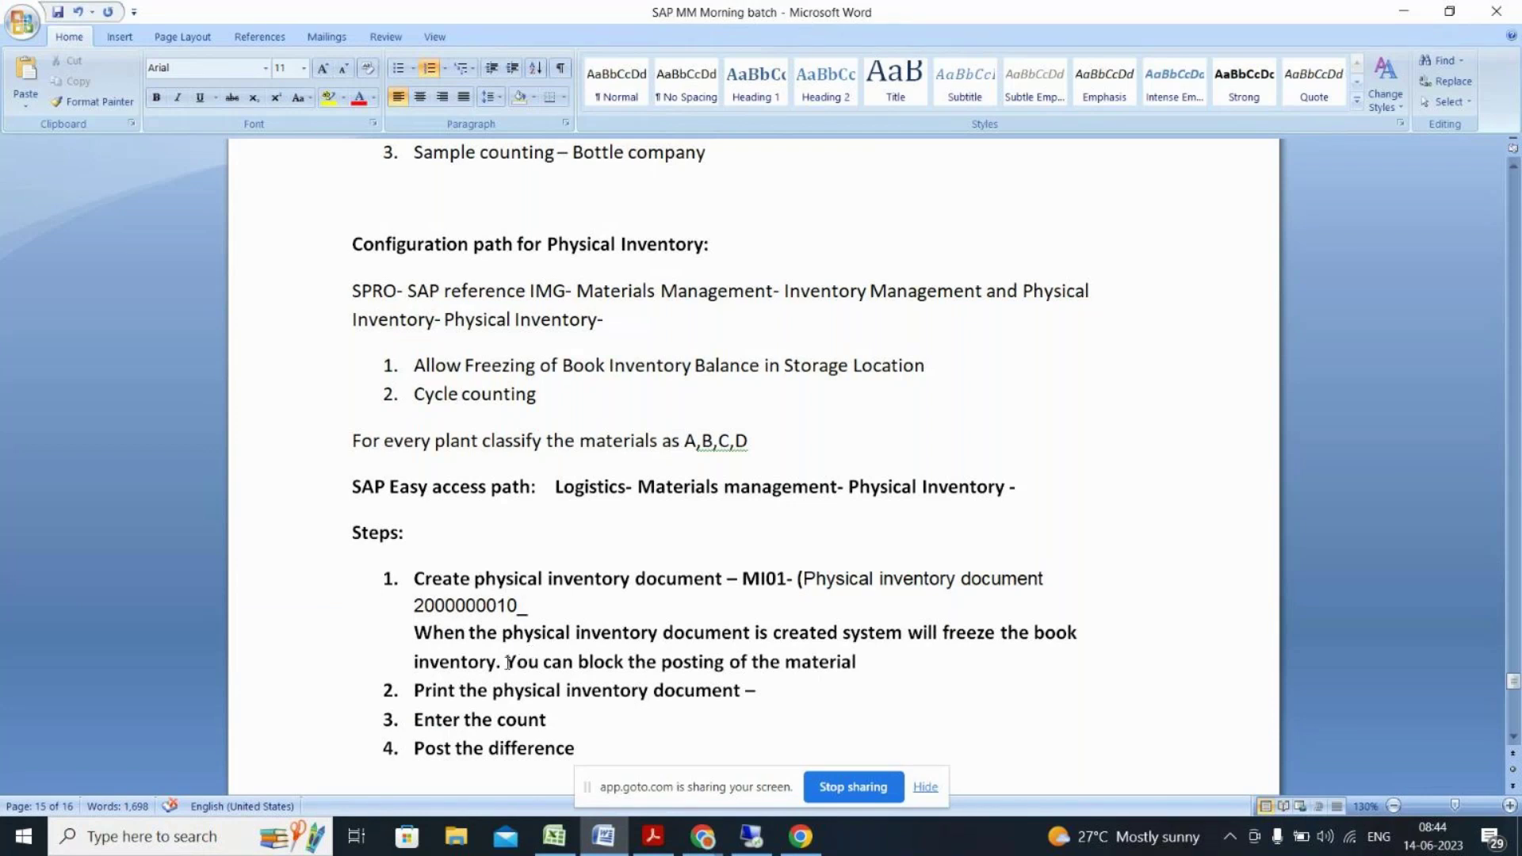
{"action": "left_click_drag", "start_coordinate": [498, 661], "coordinate": [858, 667]}
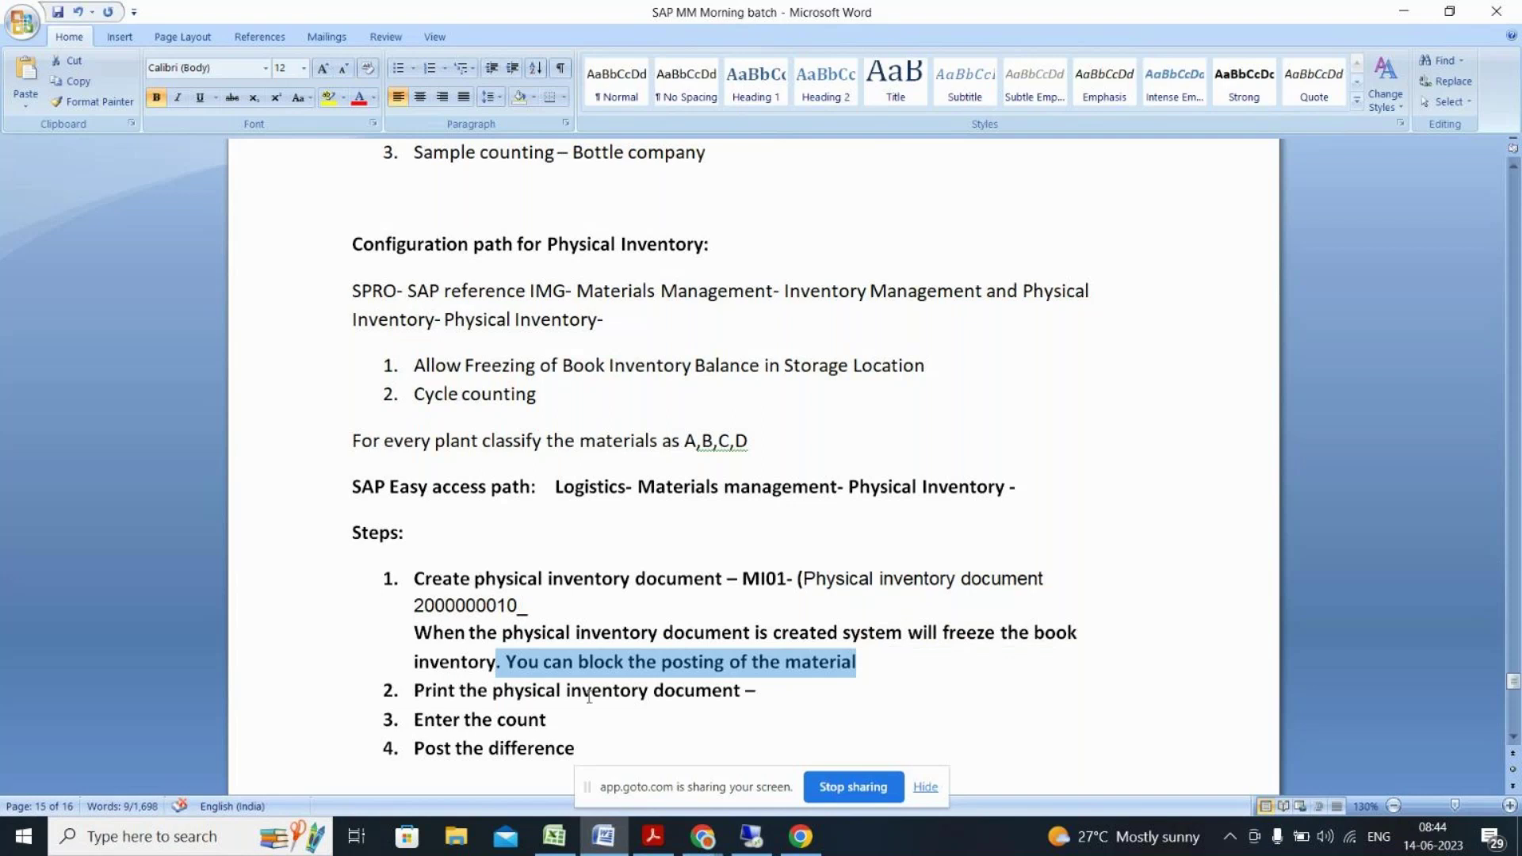
{"action": "key", "text": "alt+Tab"}
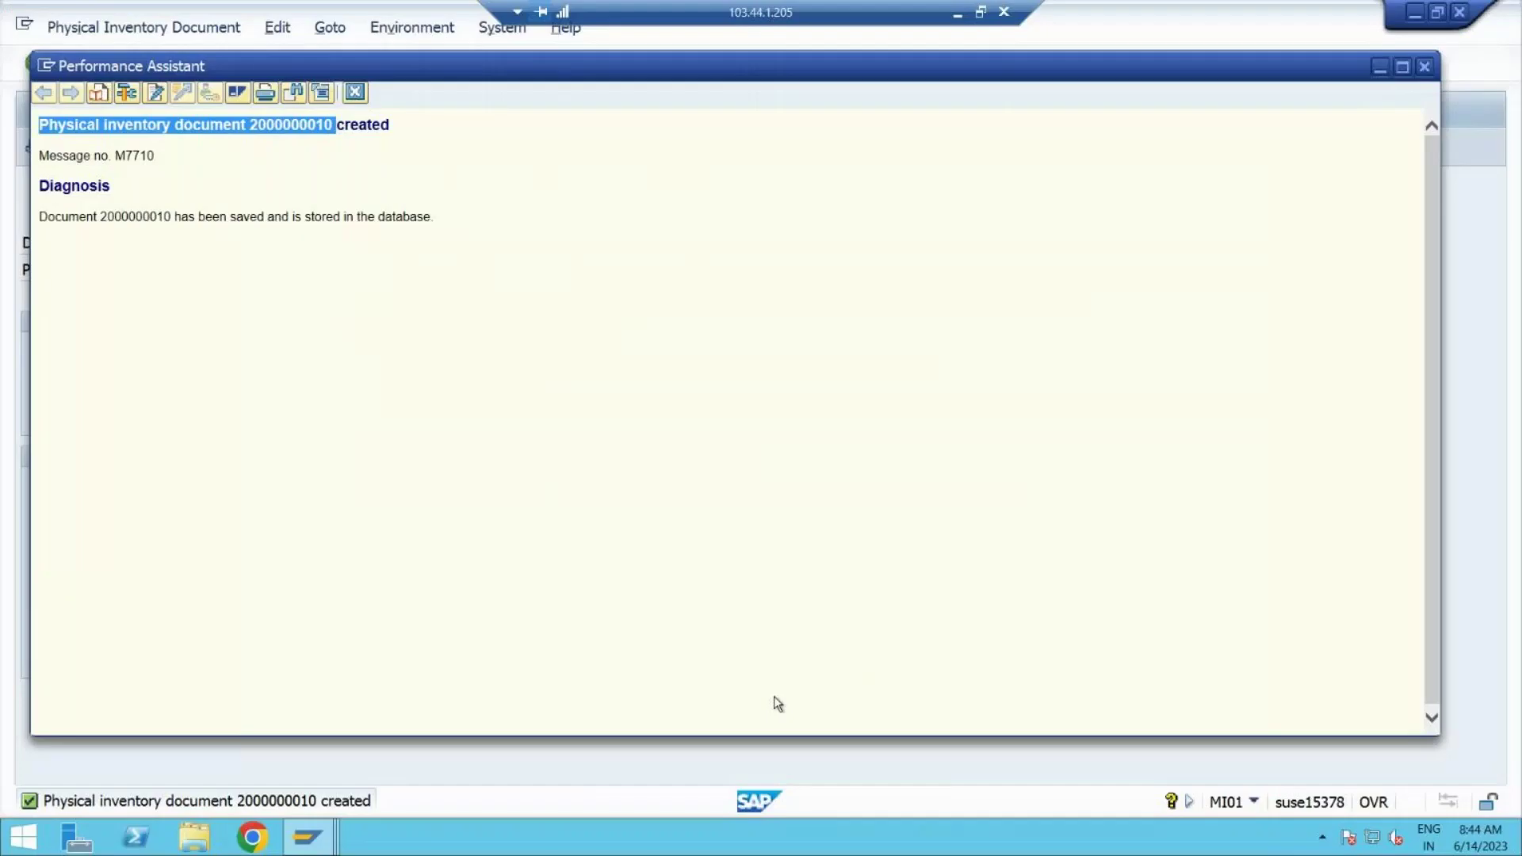
Step: Close the message details, exit to Easy Access, and select MI21 Print
{"action": "left_click", "coordinate": [353, 93]}
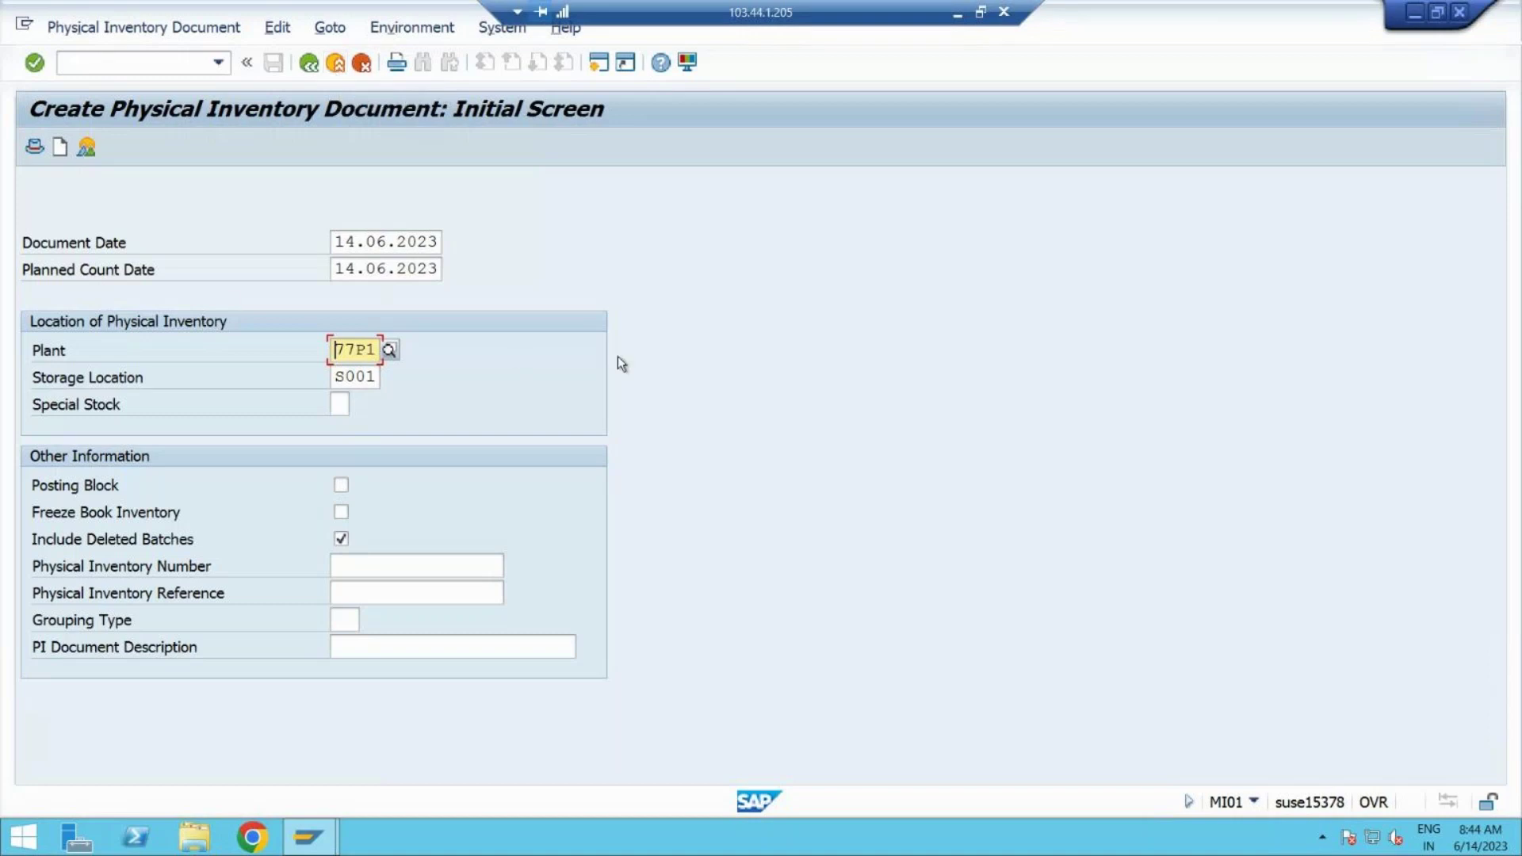
{"action": "left_click", "coordinate": [334, 64]}
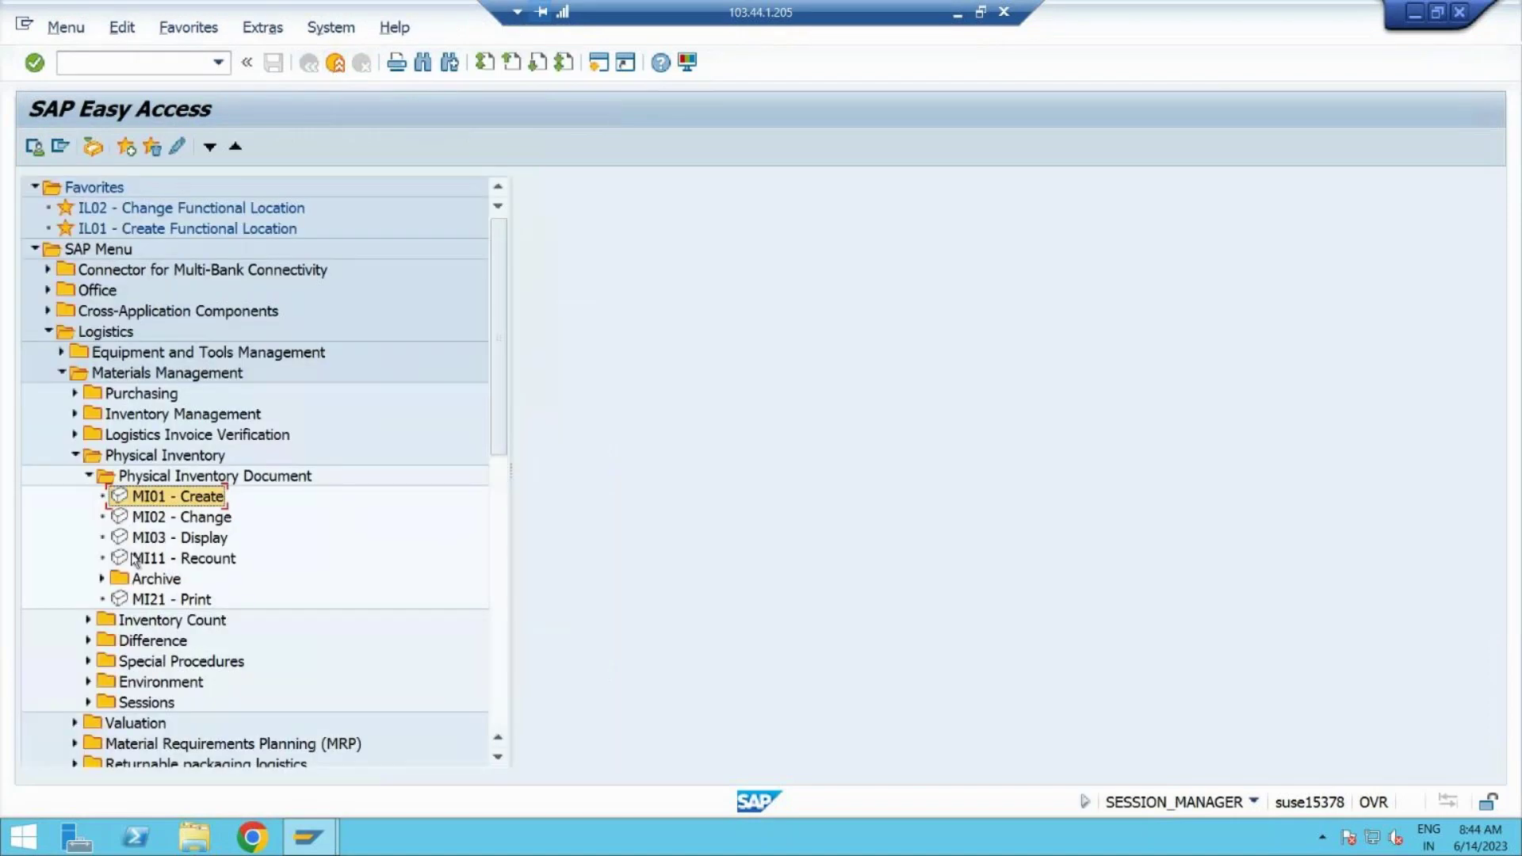
{"action": "left_click", "coordinate": [175, 605]}
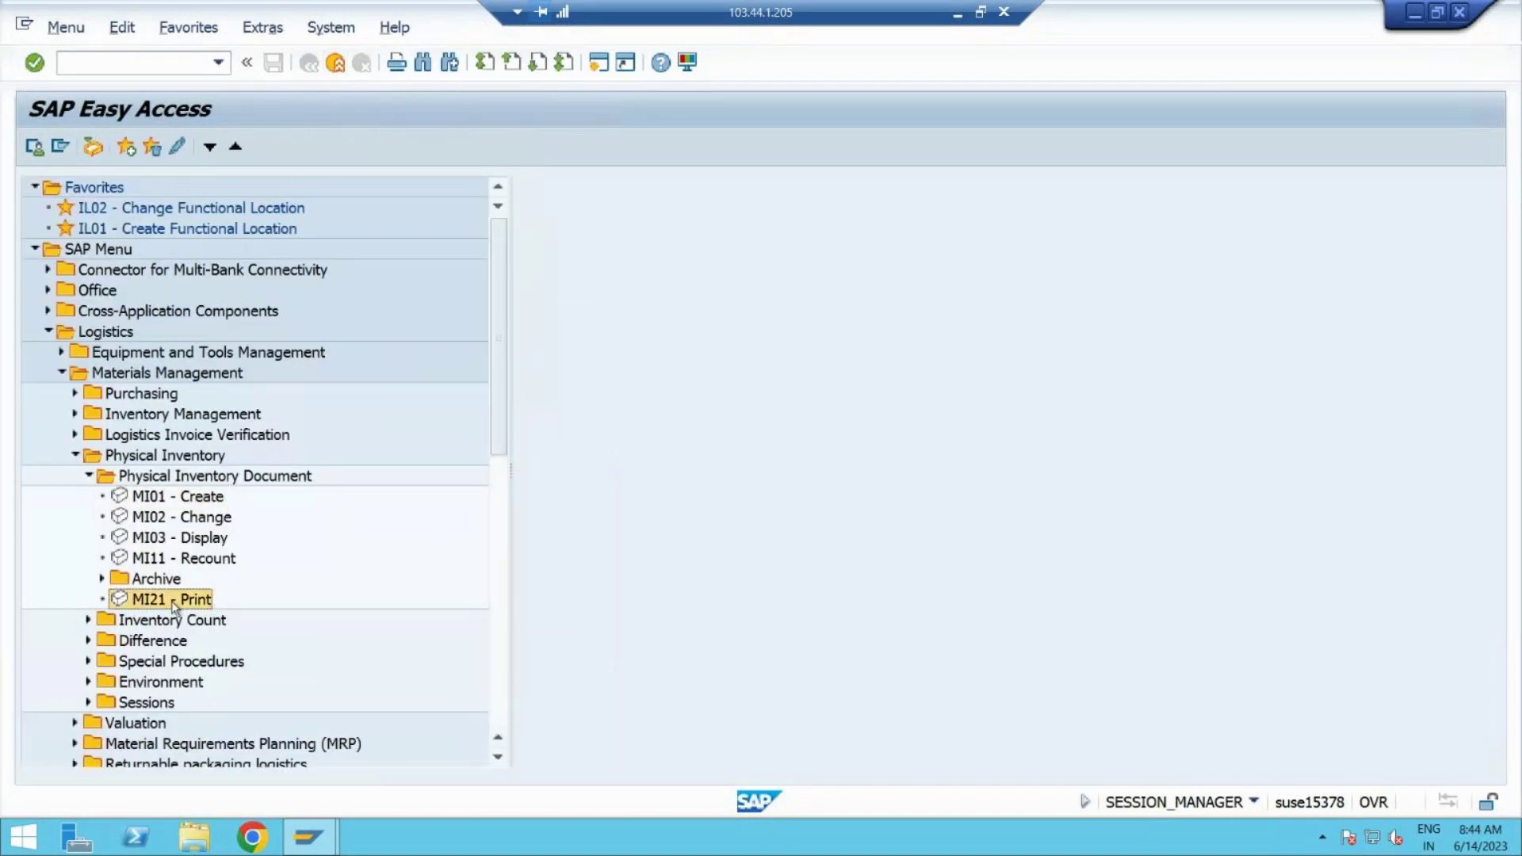
Step: Note MI21 for step 2 in Word, then launch MI21 Print in SAP
{"action": "key", "text": "alt+Tab"}
{"action": "key", "text": "alt+Tab"}
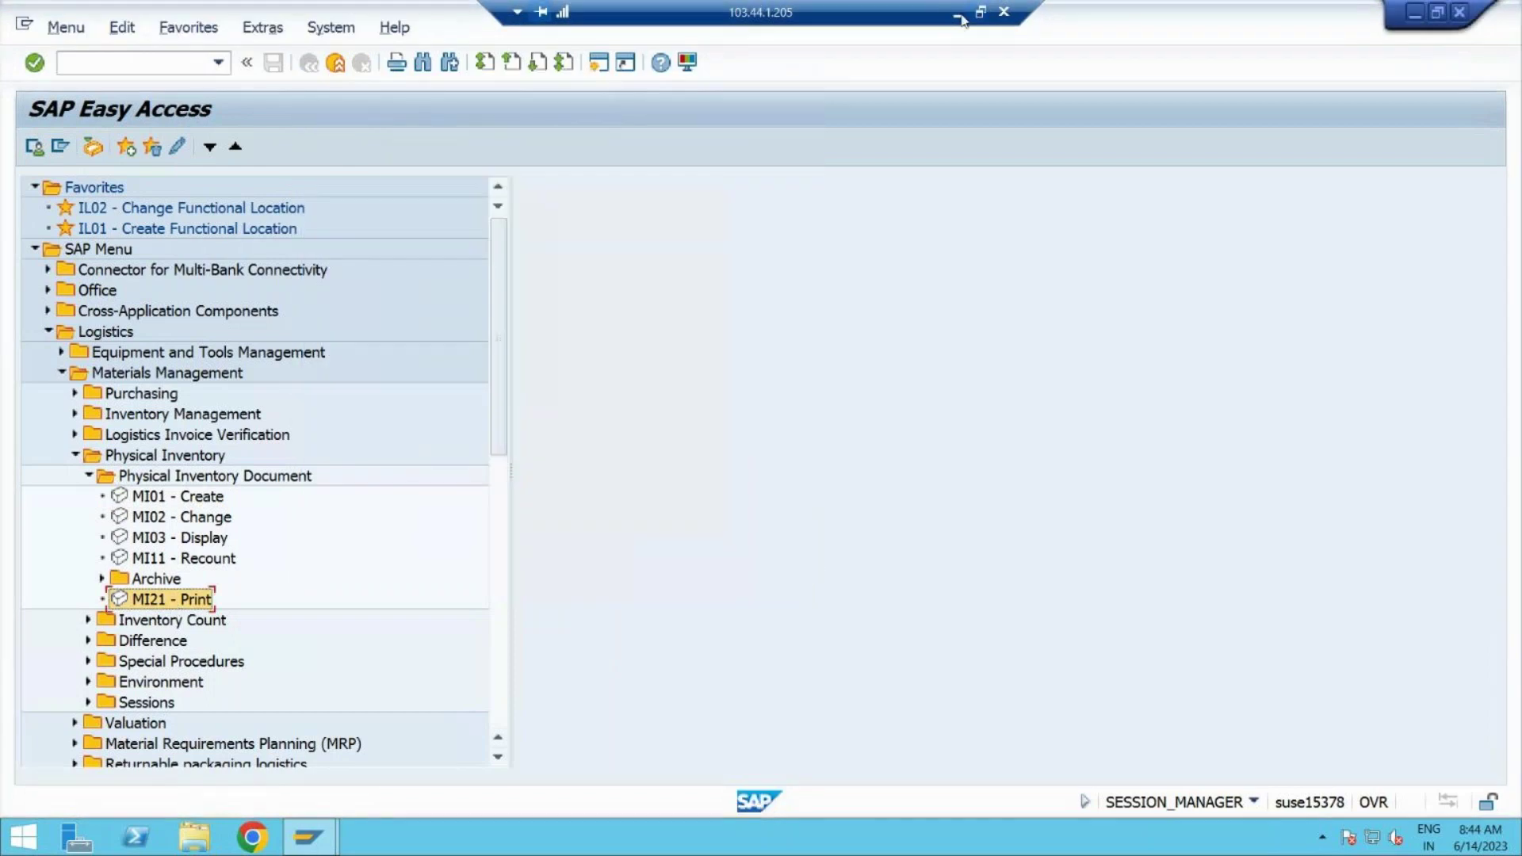
{"action": "left_click", "coordinate": [959, 16]}
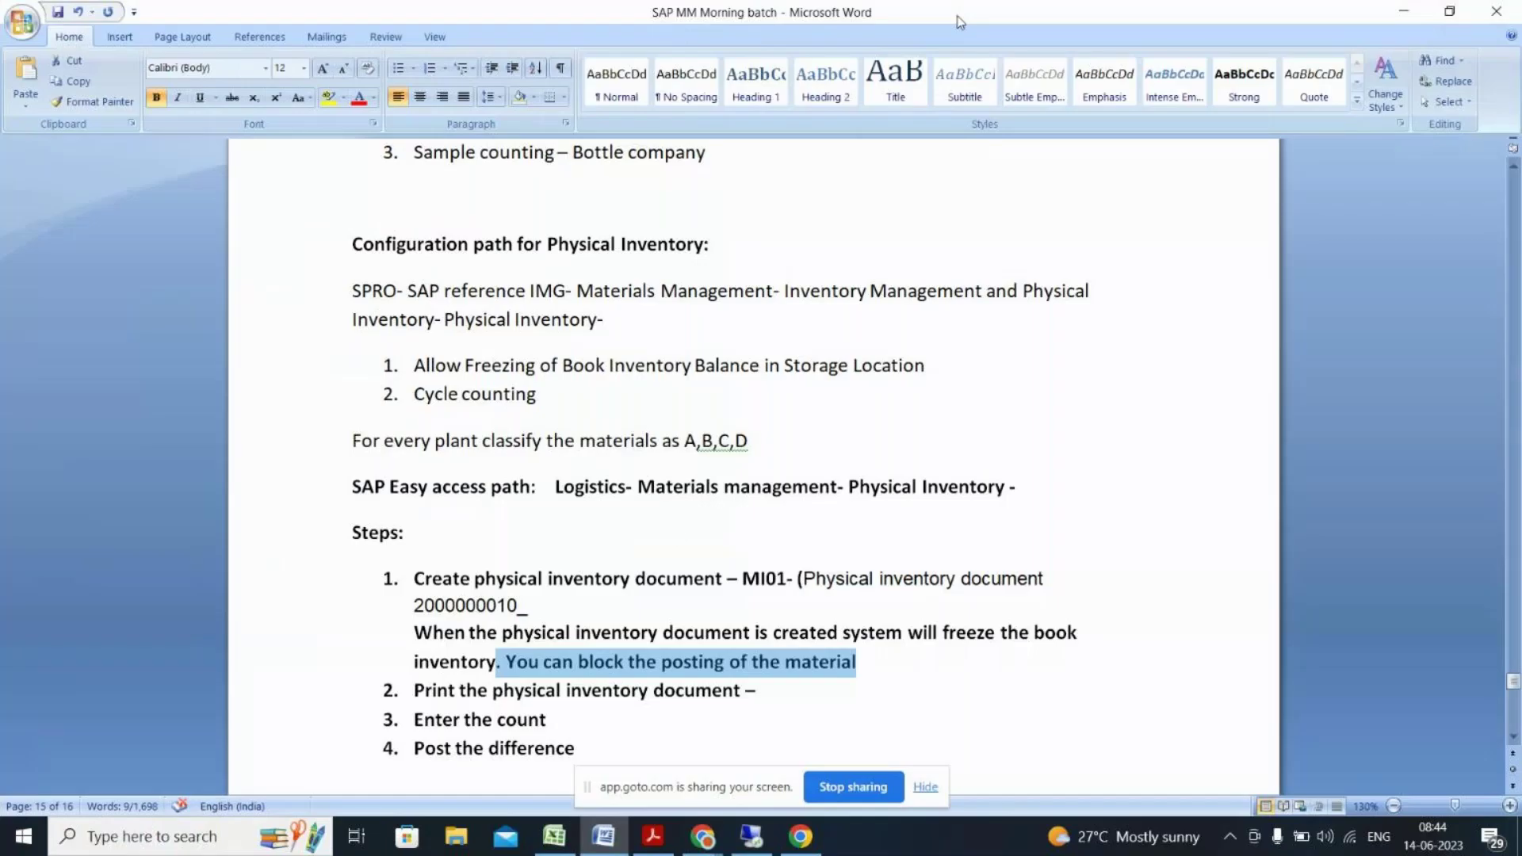
{"action": "left_click", "coordinate": [768, 691]}
{"action": "type", "text": "MI21"}
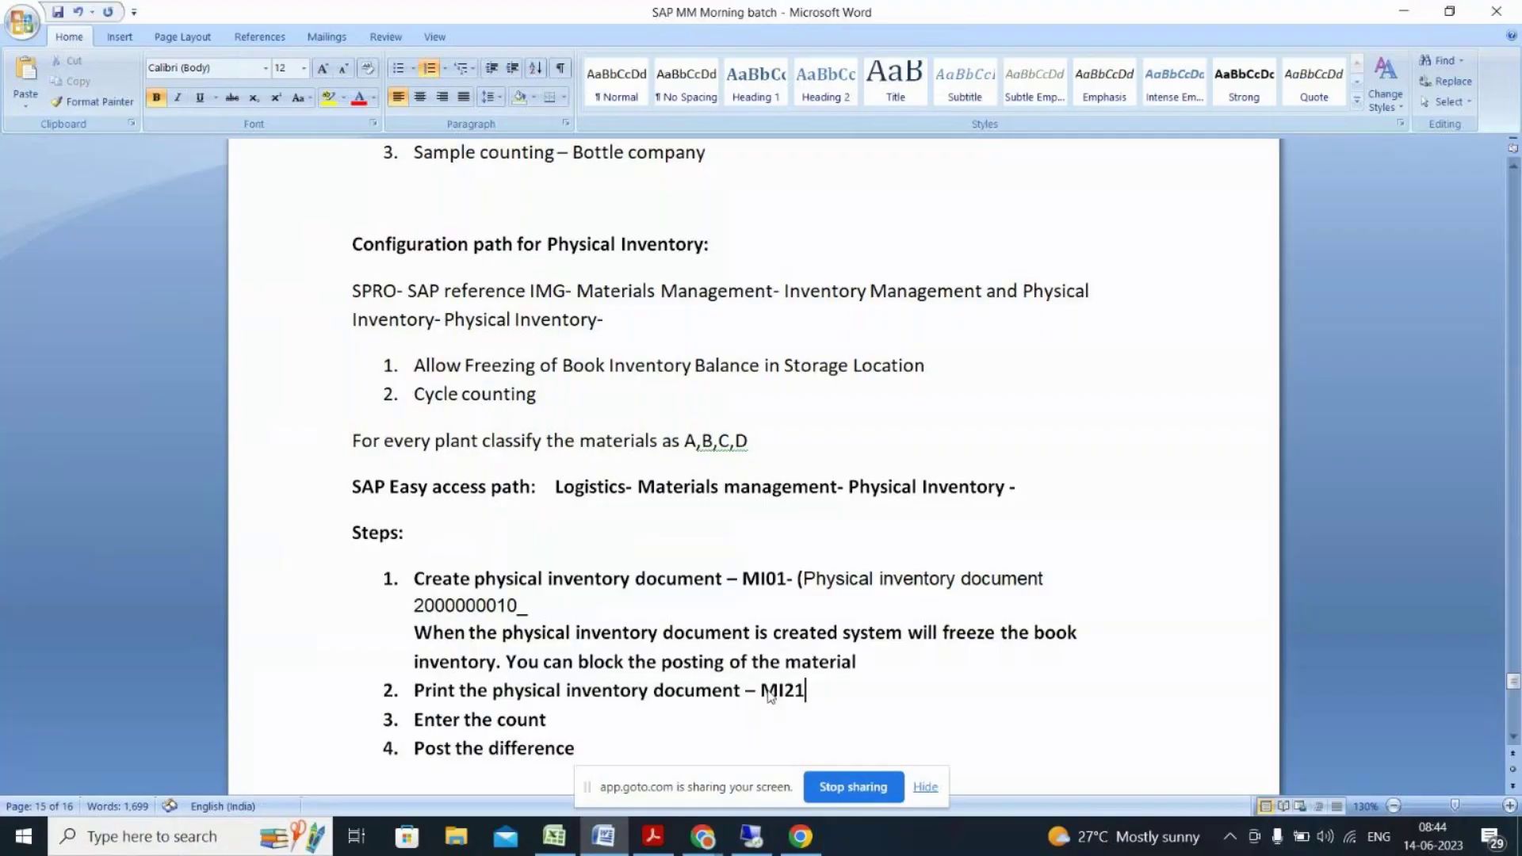
{"action": "key", "text": "alt+Tab"}
{"action": "double_click", "coordinate": [168, 600]}
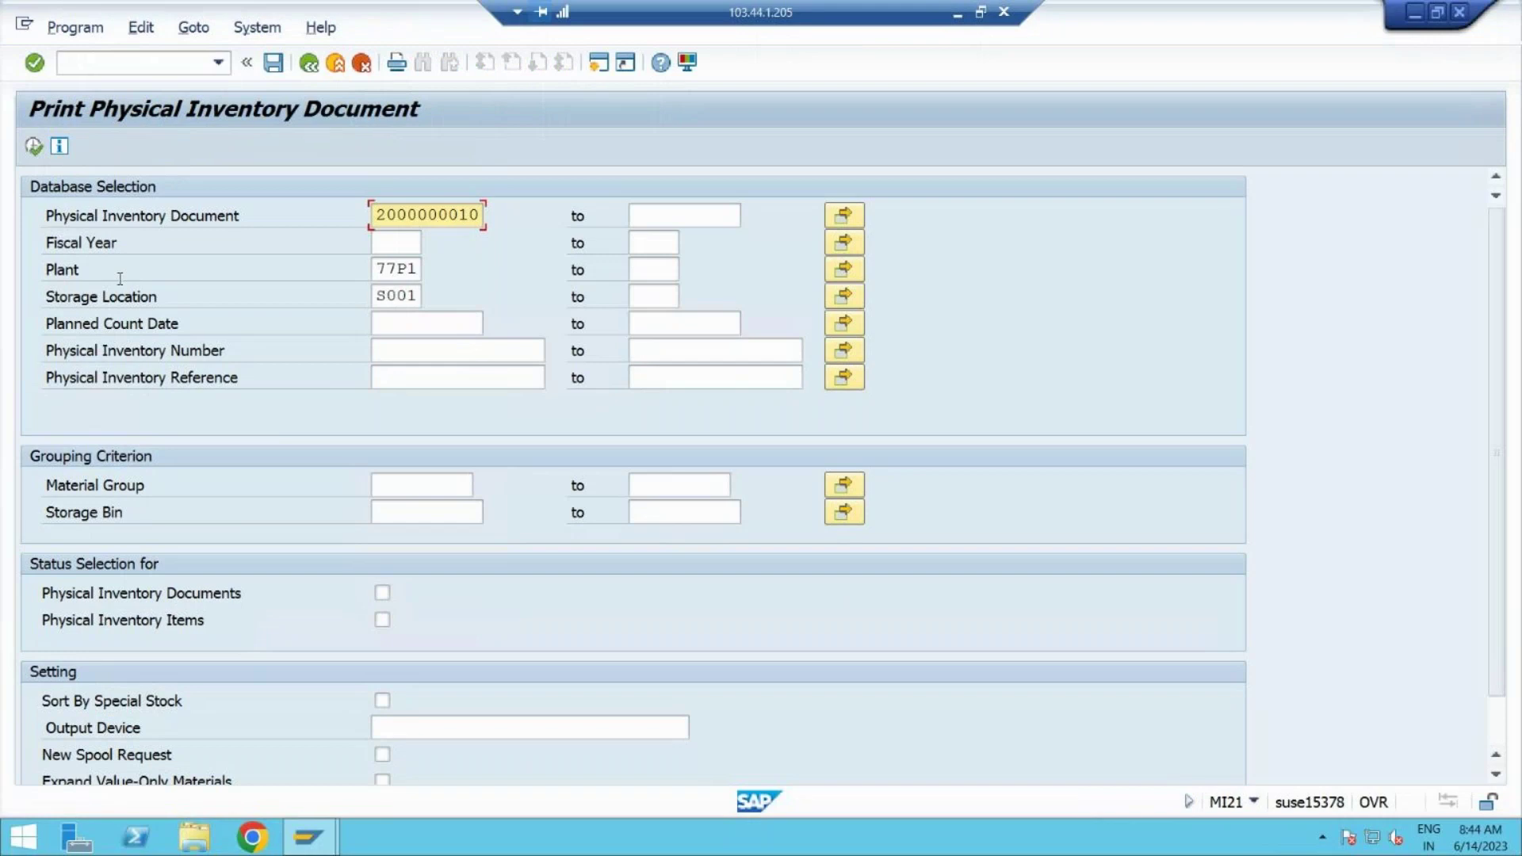
{"action": "left_click", "coordinate": [32, 148]}
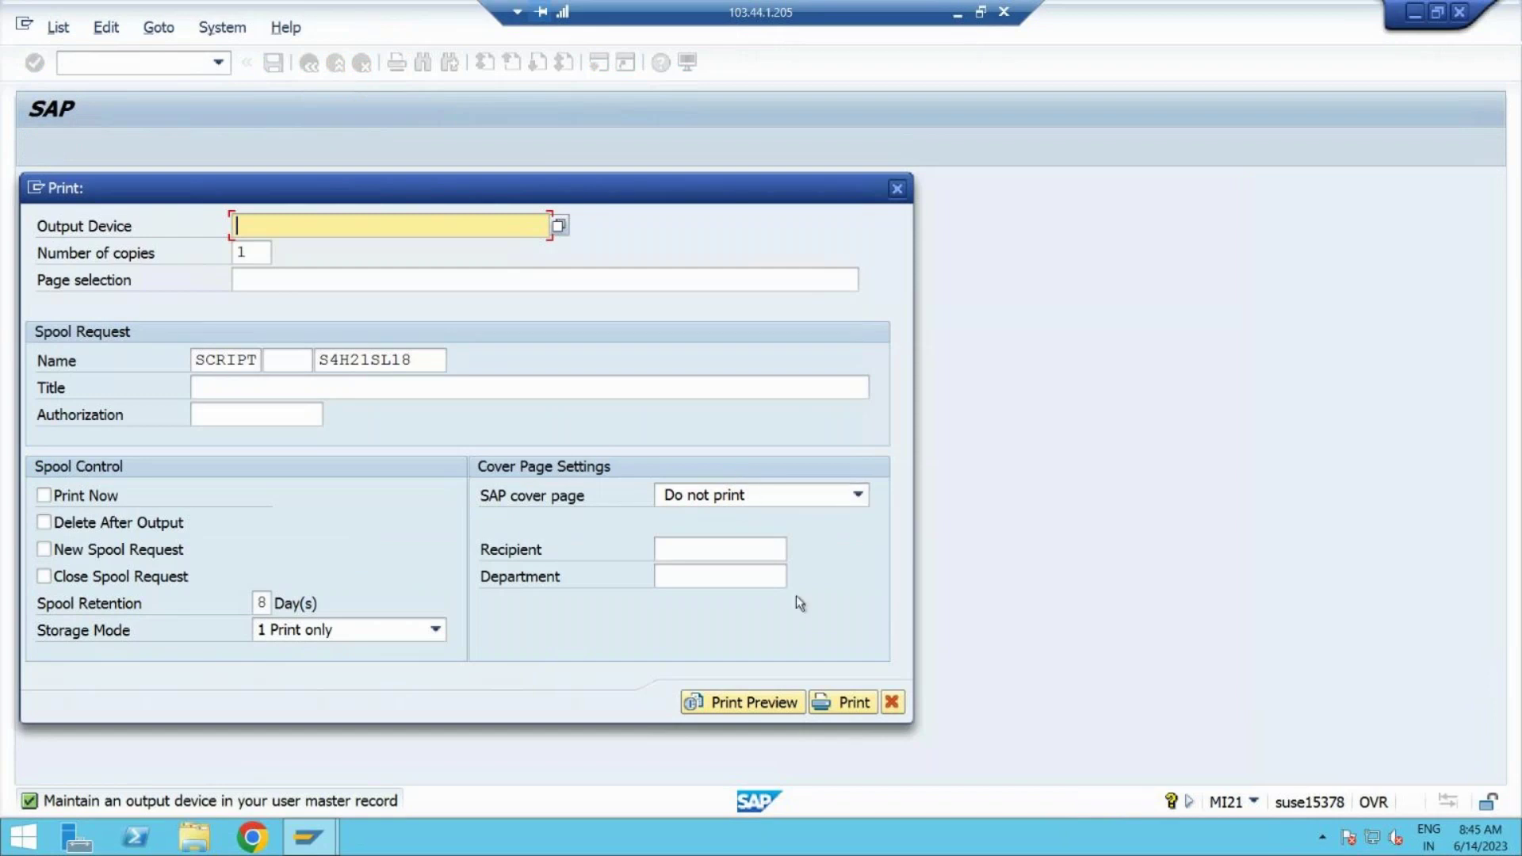
{"action": "left_click", "coordinate": [741, 703]}
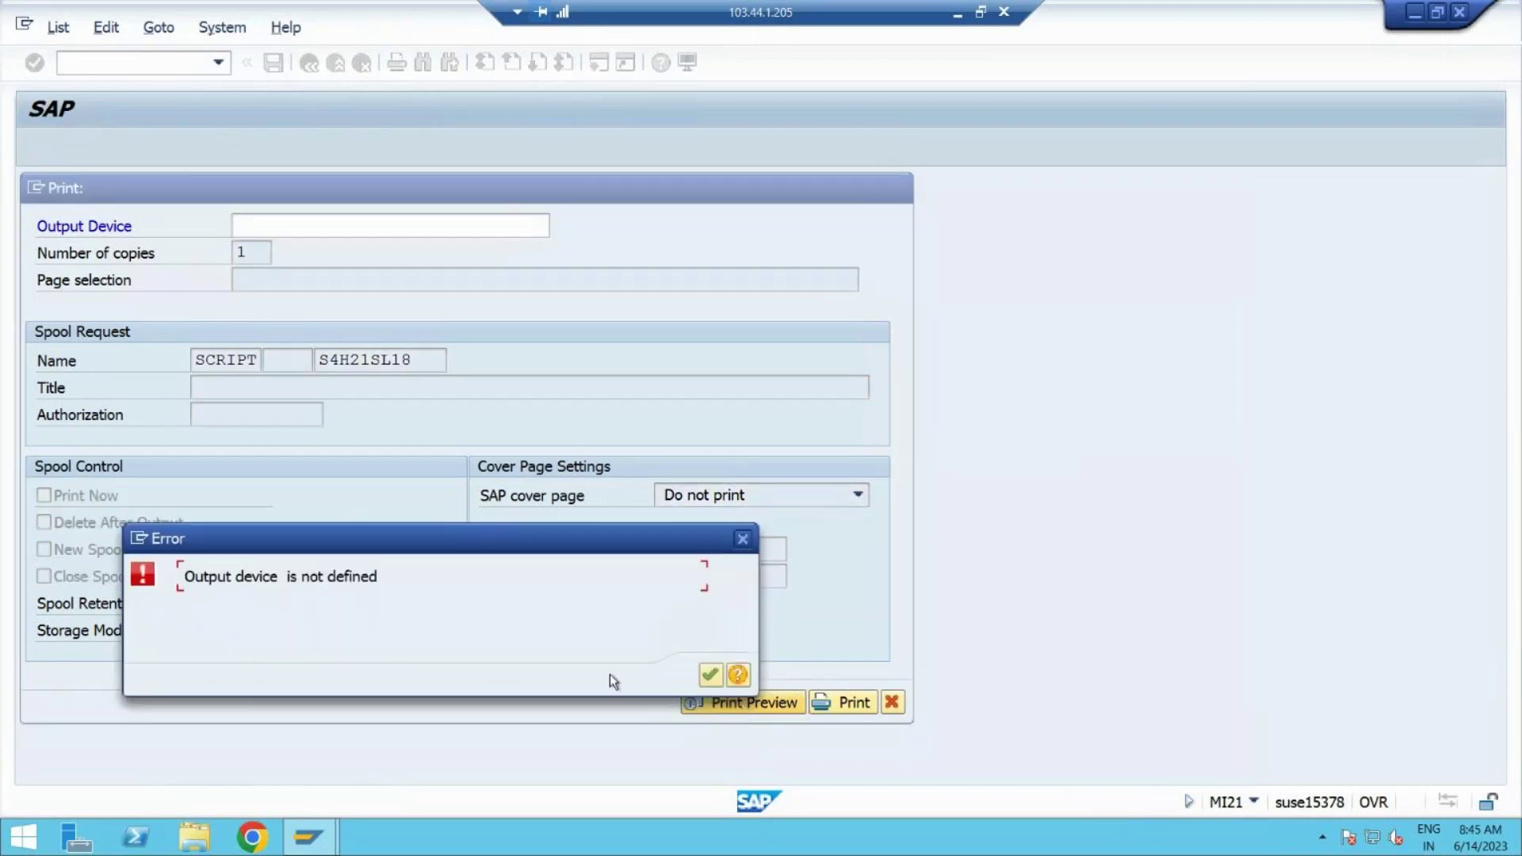
{"action": "left_click", "coordinate": [711, 676]}
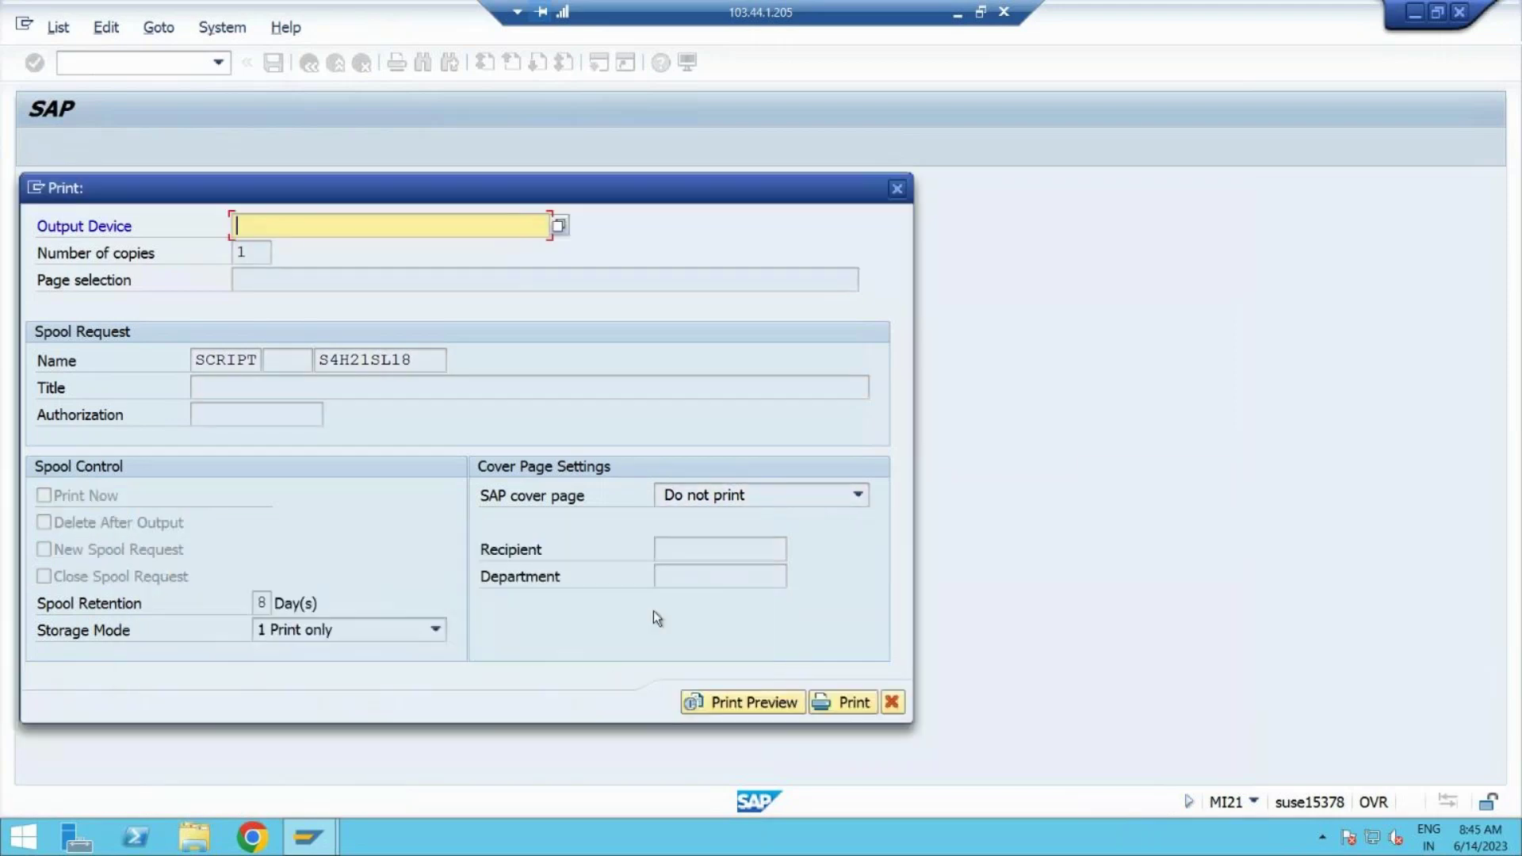
{"action": "left_click", "coordinate": [559, 228]}
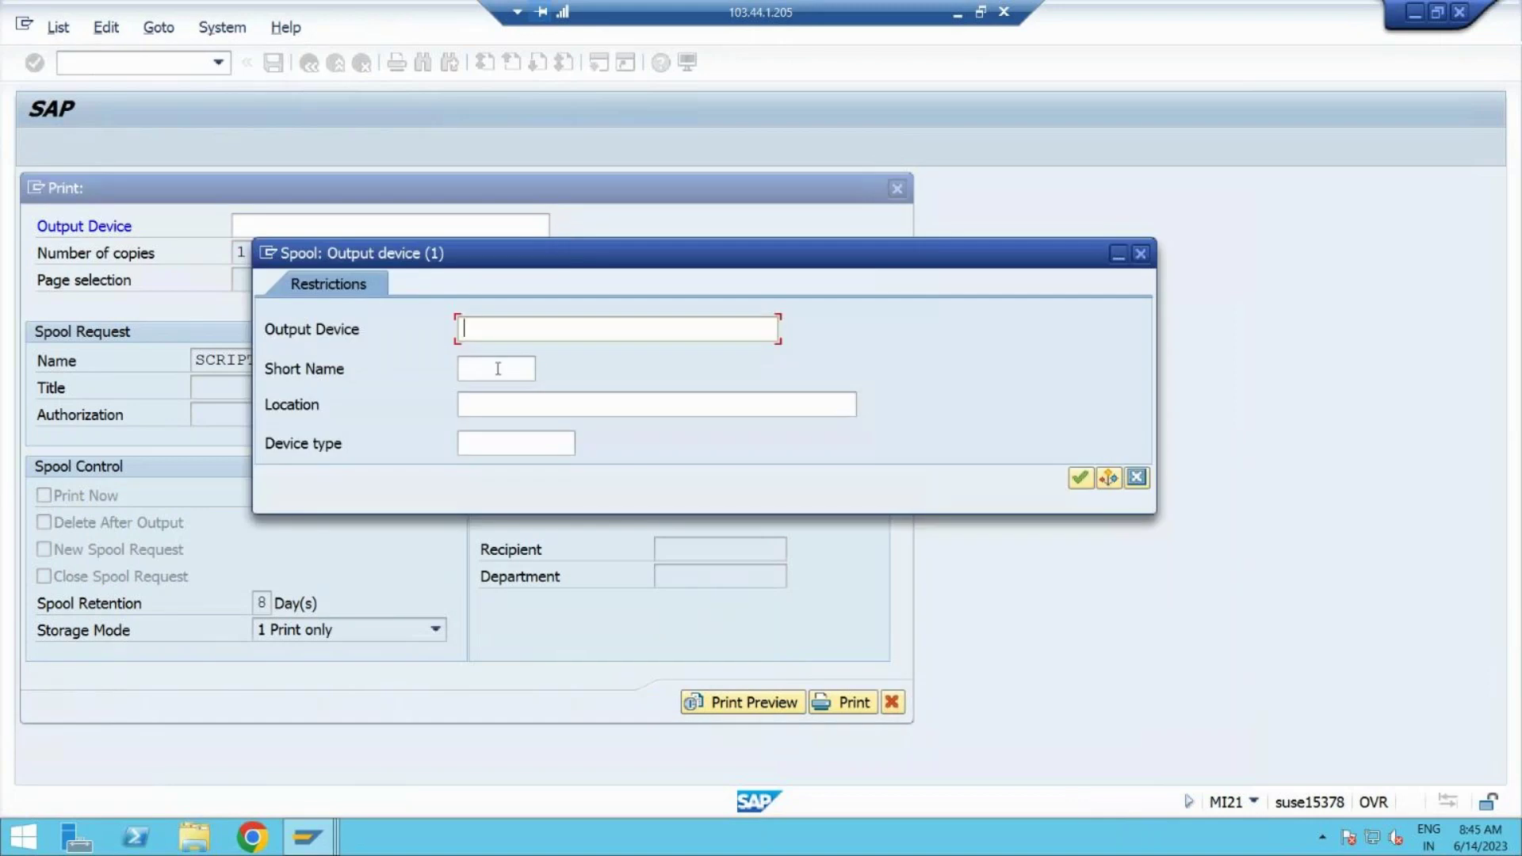
{"action": "left_click", "coordinate": [1137, 478]}
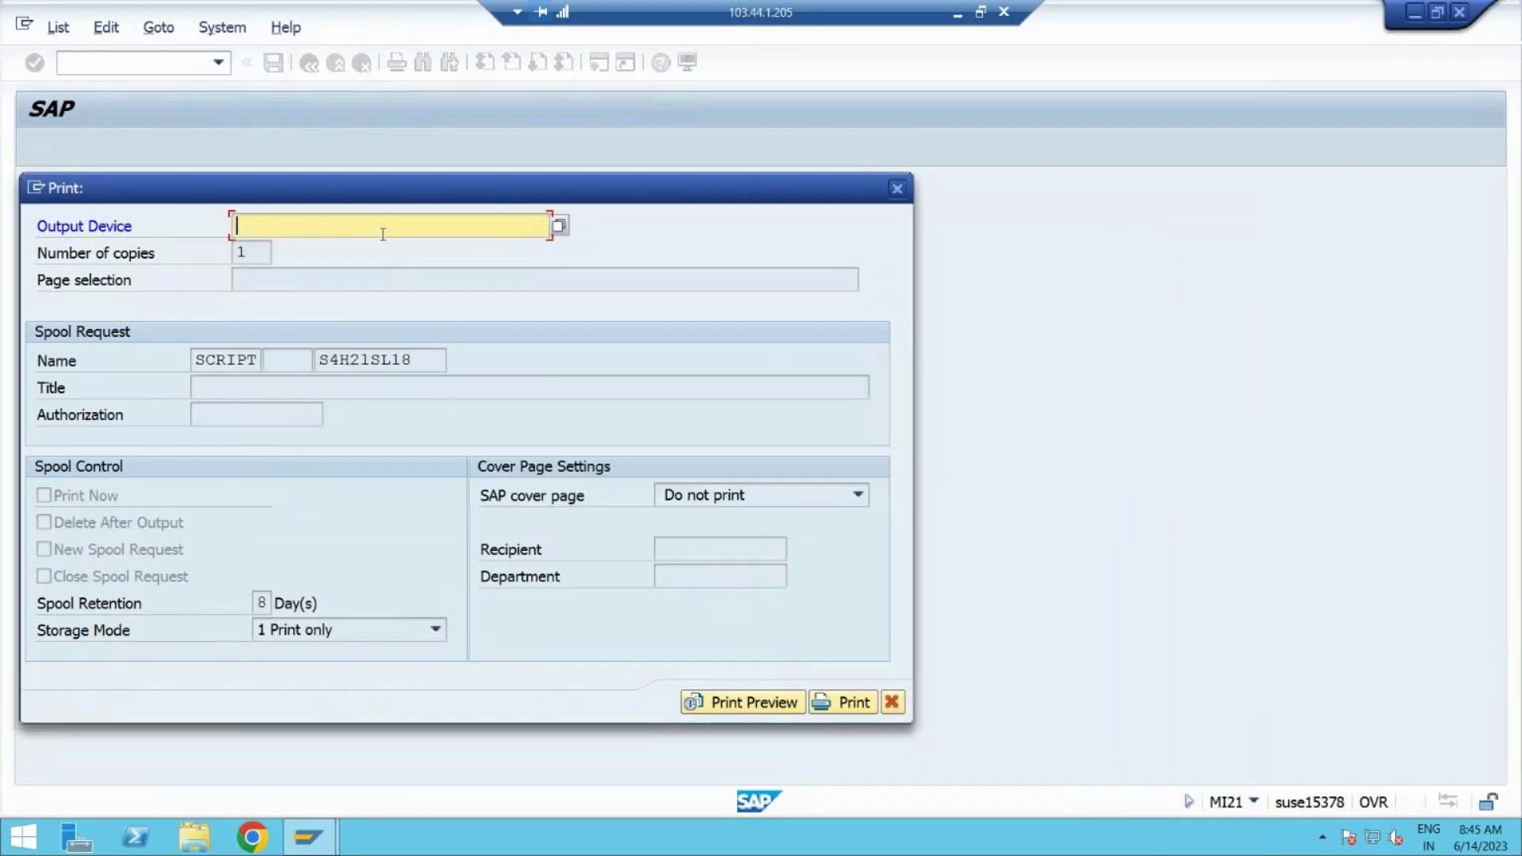
{"action": "type", "text": "lp01"}
{"action": "left_click", "coordinate": [303, 244]}
{"action": "left_click", "coordinate": [743, 703]}
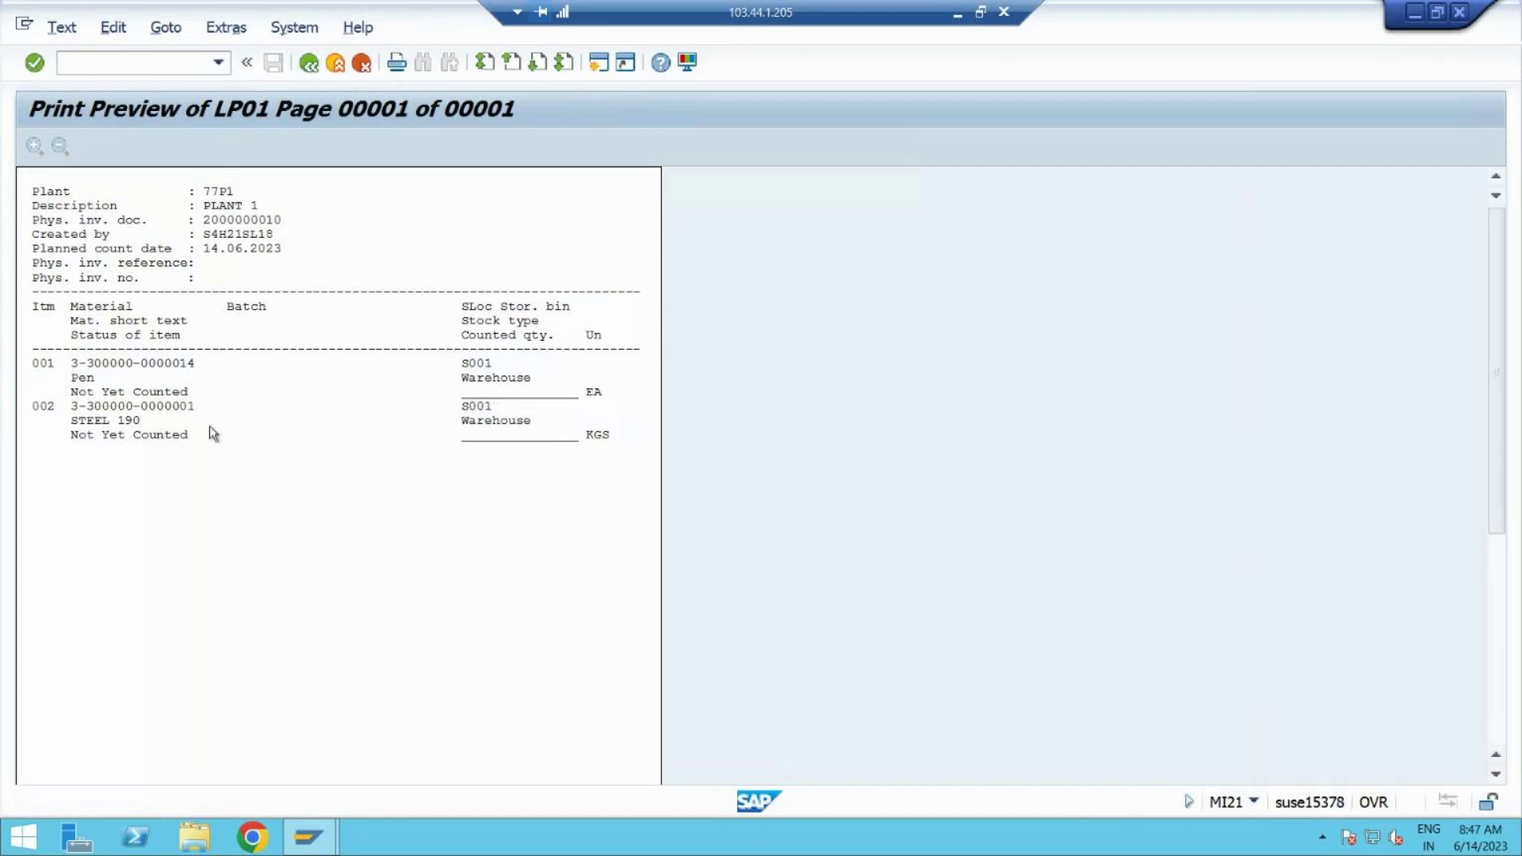
{"action": "left_click", "coordinate": [309, 64]}
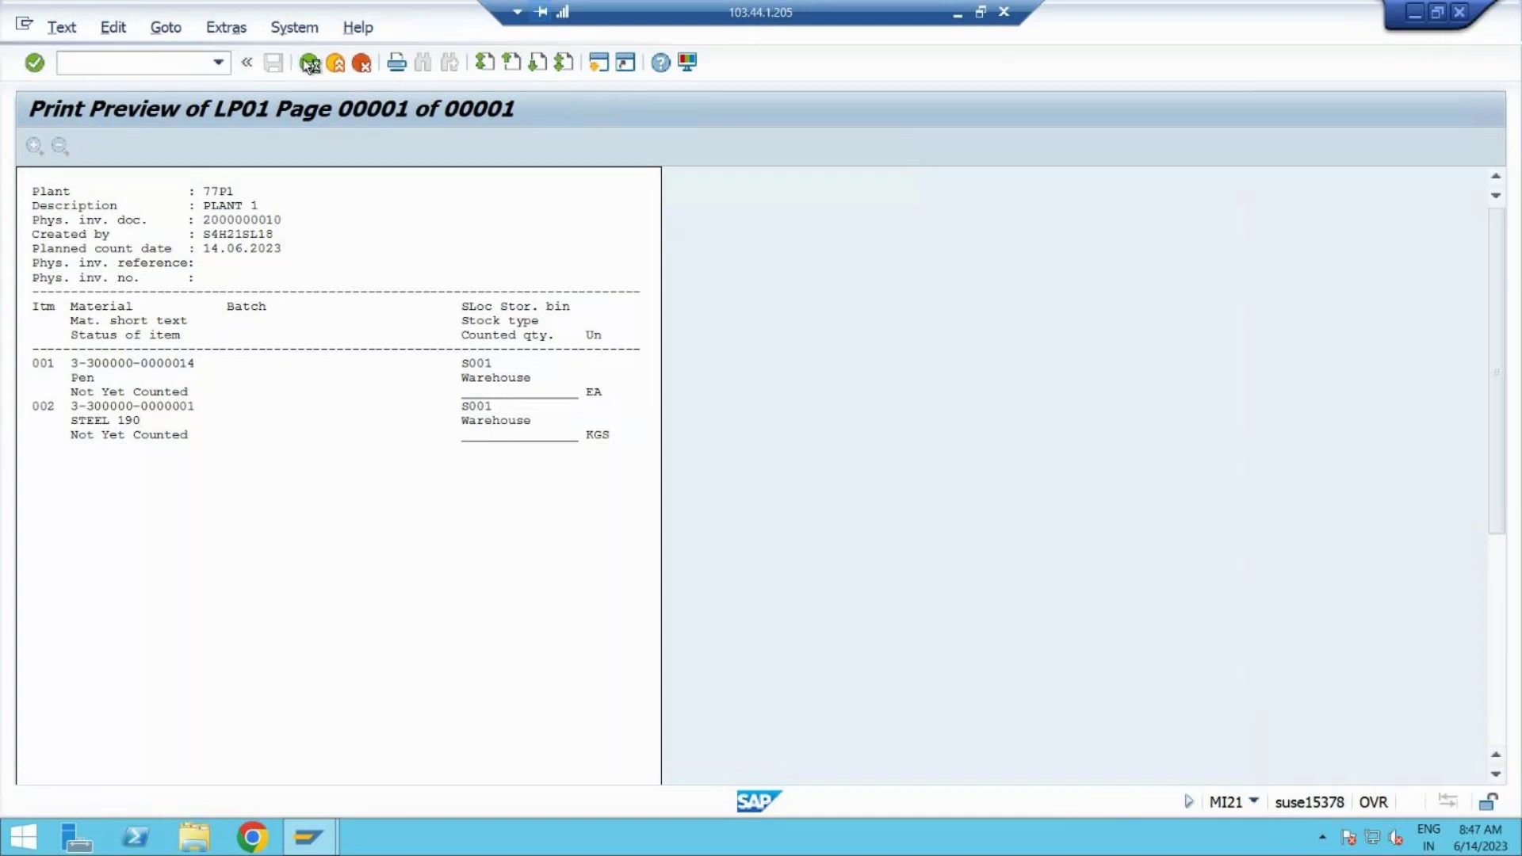
Step: Select MI04 under Inventory Count and add '- MI04' to the Word notes
{"action": "left_click", "coordinate": [308, 63]}
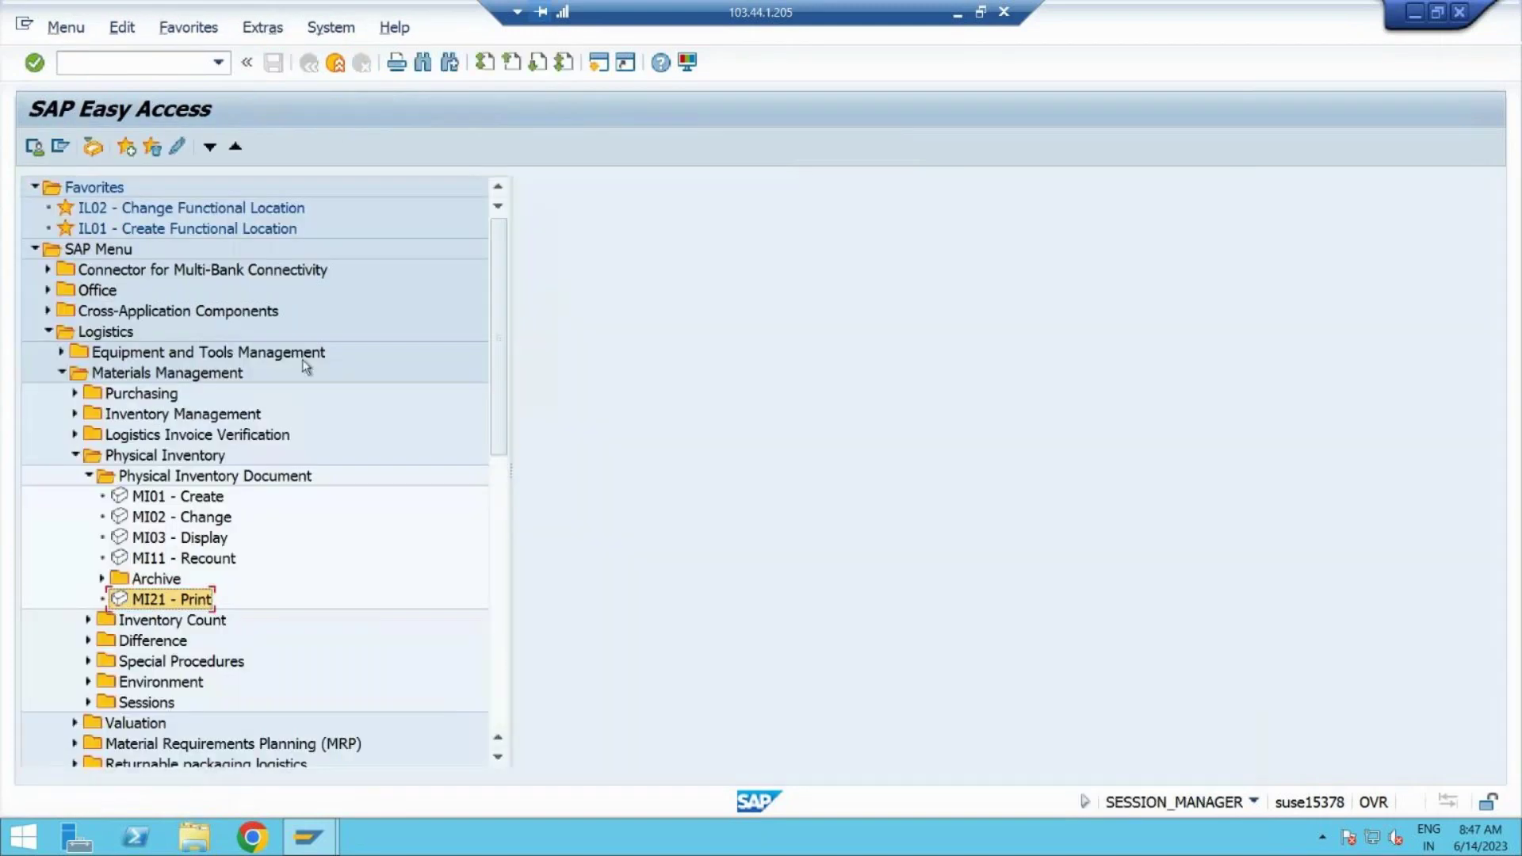
{"action": "left_click", "coordinate": [130, 624]}
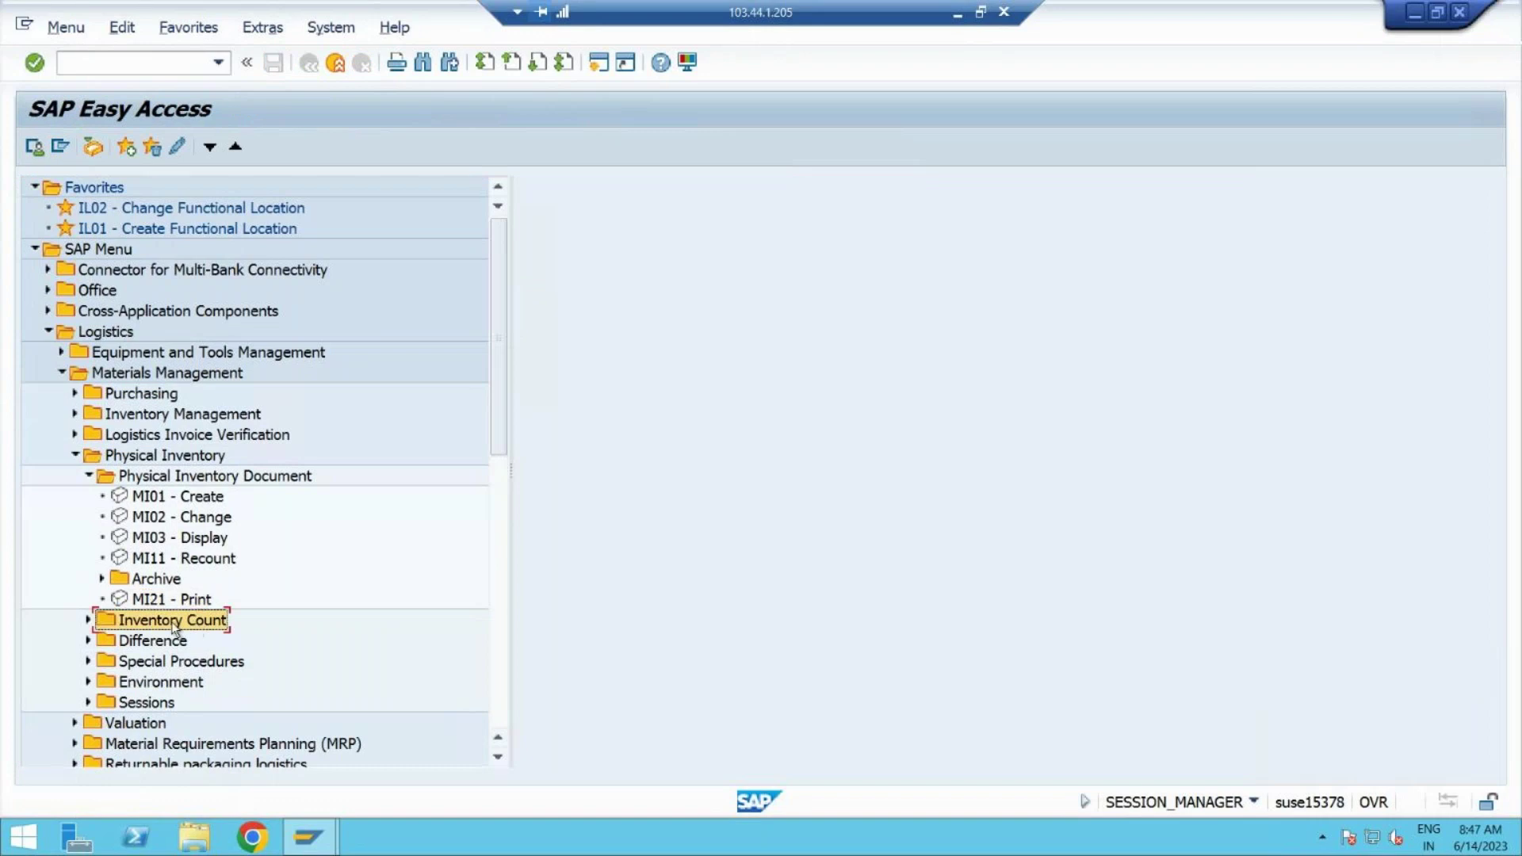
{"action": "left_click", "coordinate": [89, 620]}
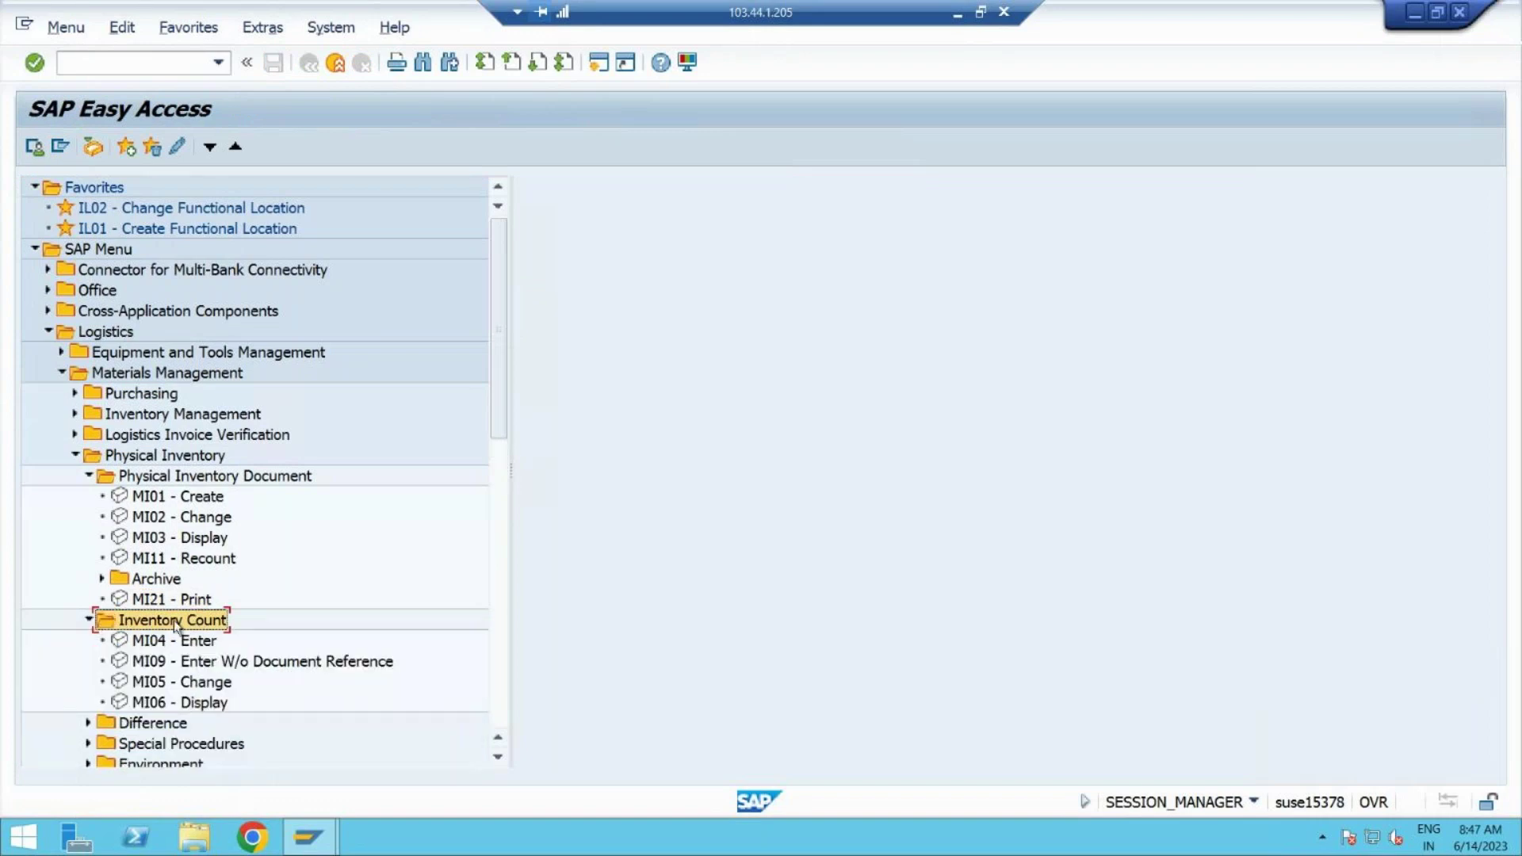
{"action": "left_click", "coordinate": [188, 647]}
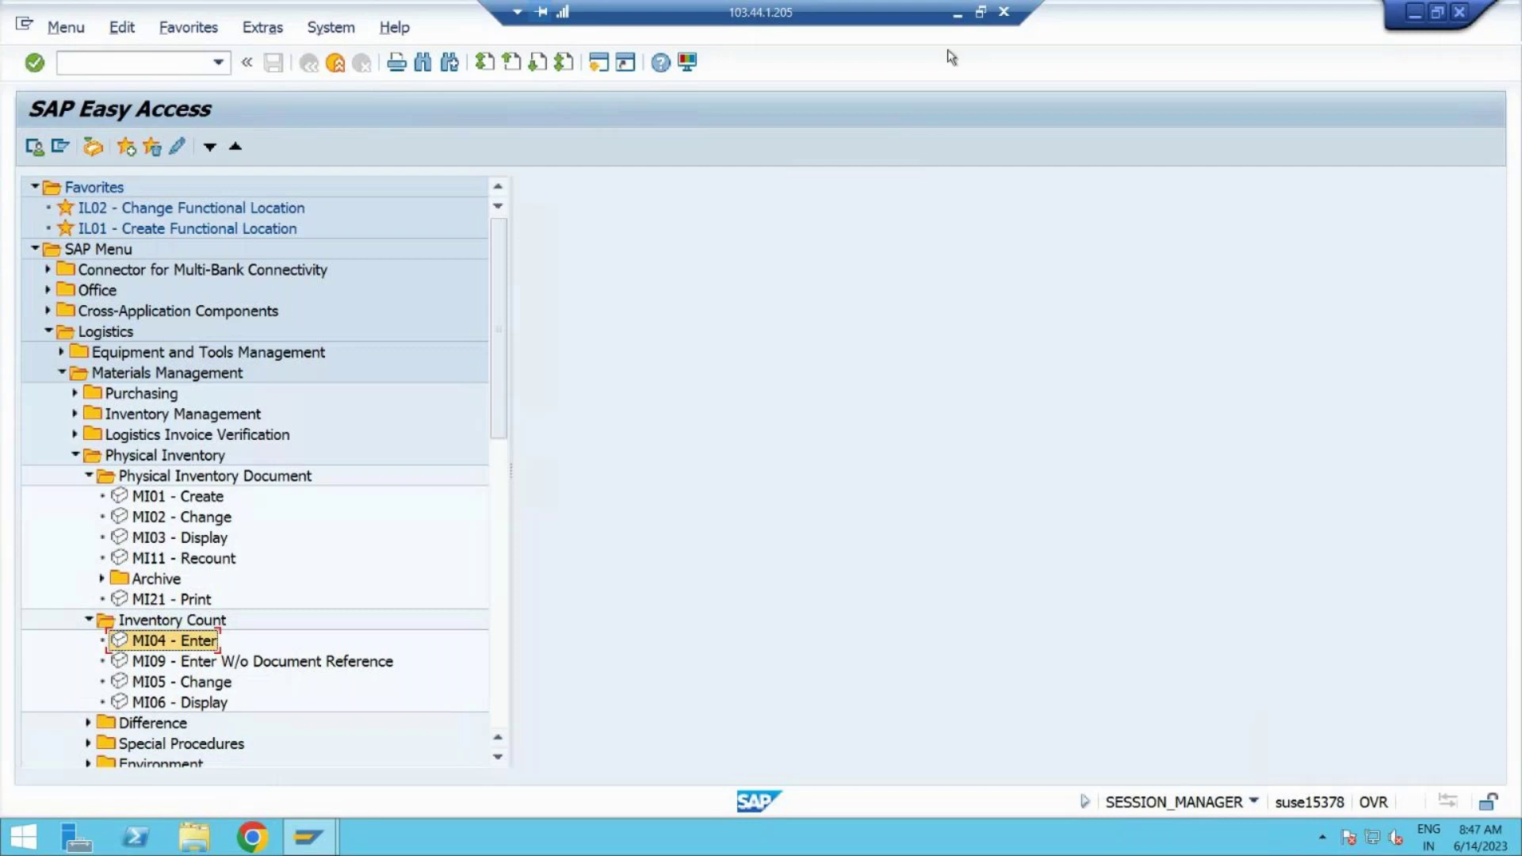
{"action": "left_click", "coordinate": [957, 13]}
{"action": "left_click", "coordinate": [555, 722]}
{"action": "type", "text": "- MI04"}
{"action": "key", "text": "alt+Tab"}
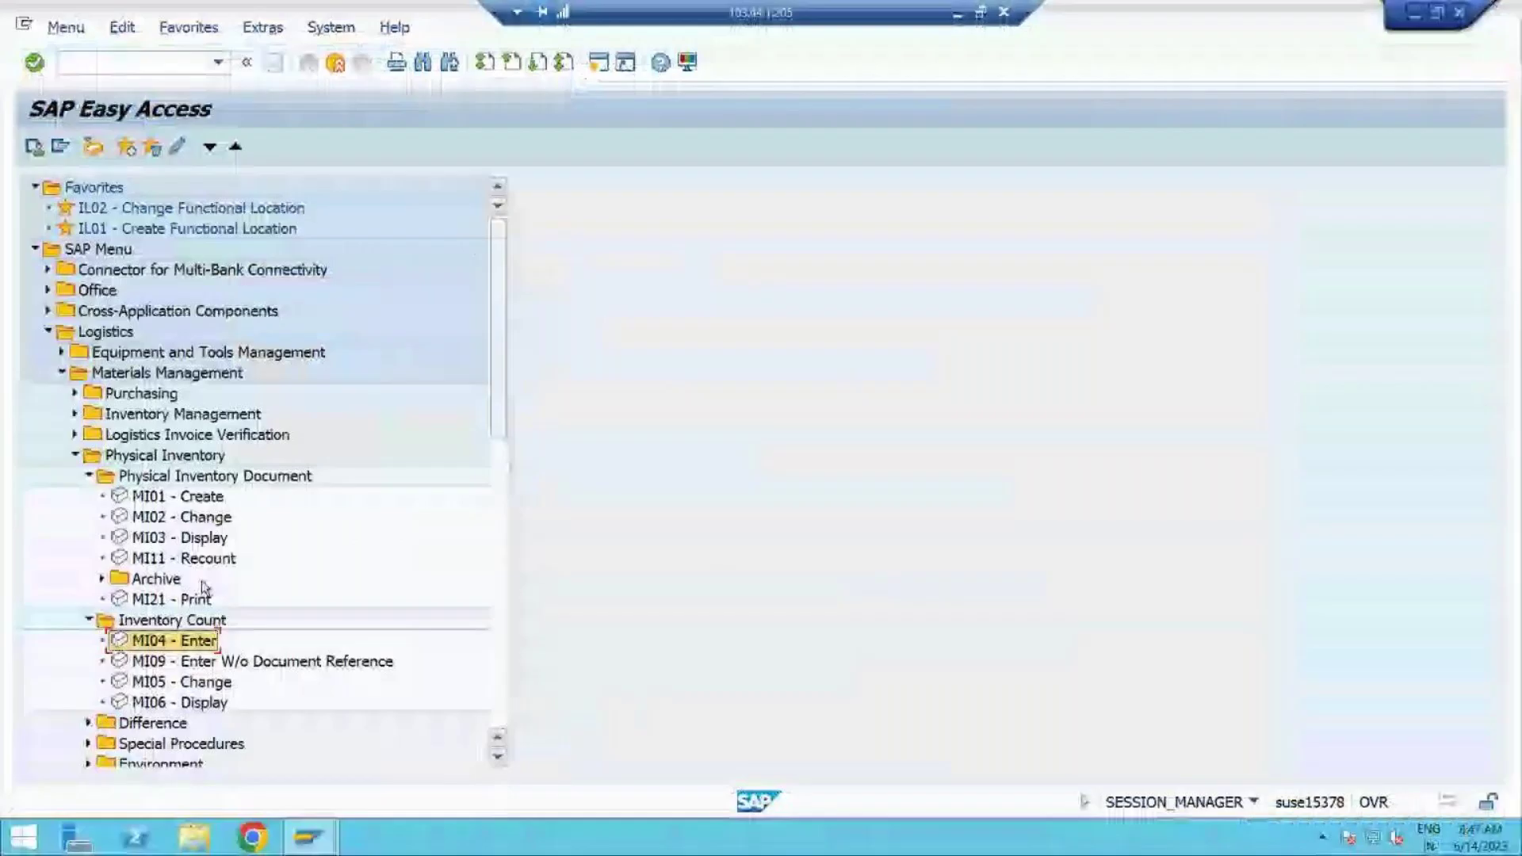
{"action": "double_click", "coordinate": [173, 646]}
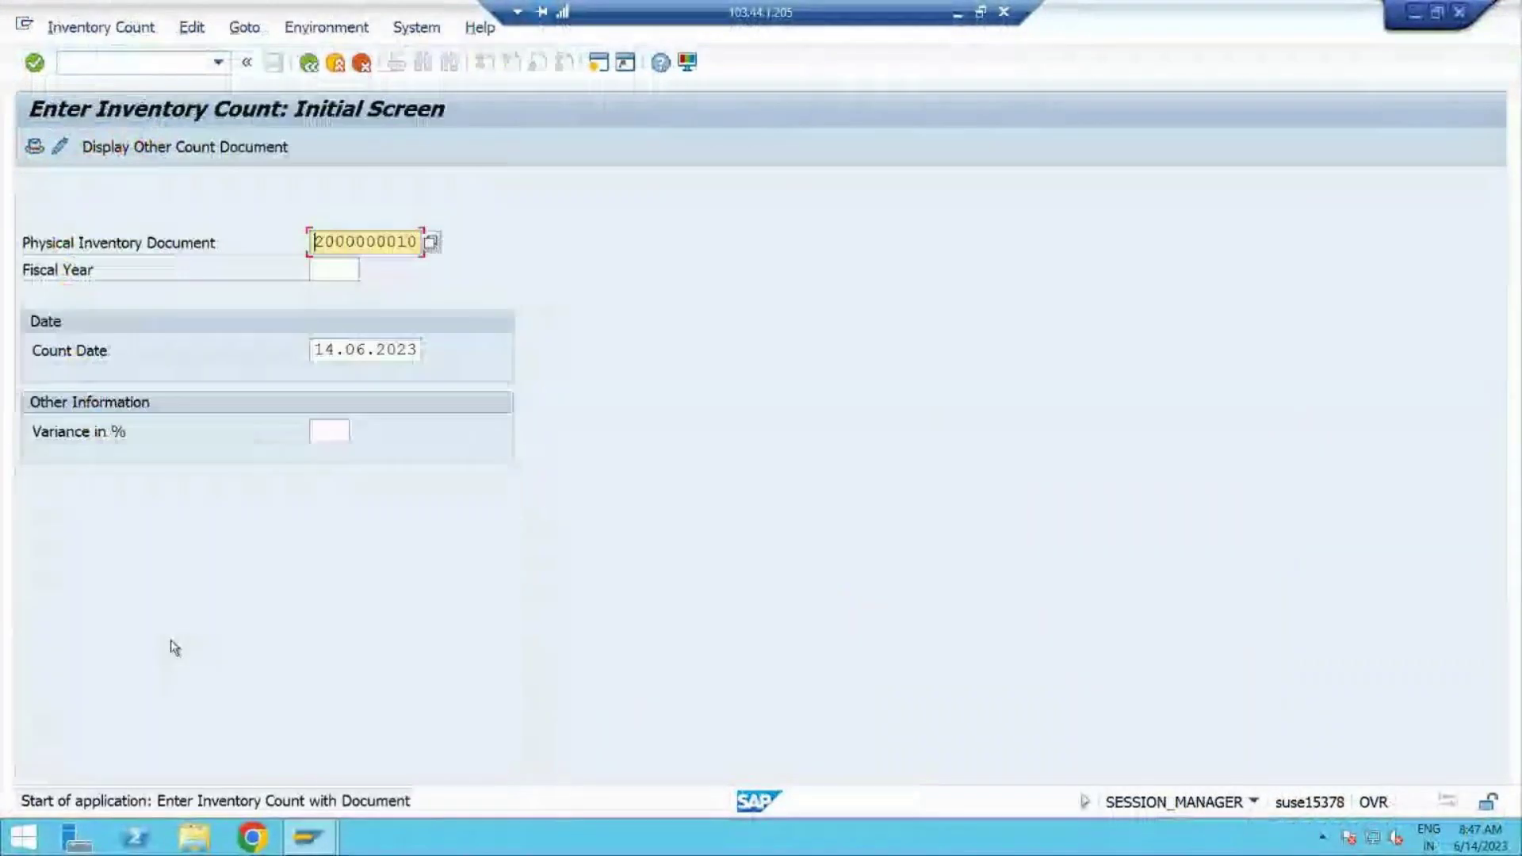
{"action": "left_click", "coordinate": [334, 269]}
{"action": "key", "text": "Return"}
{"action": "key", "text": "Return"}
{"action": "key", "text": "Return"}
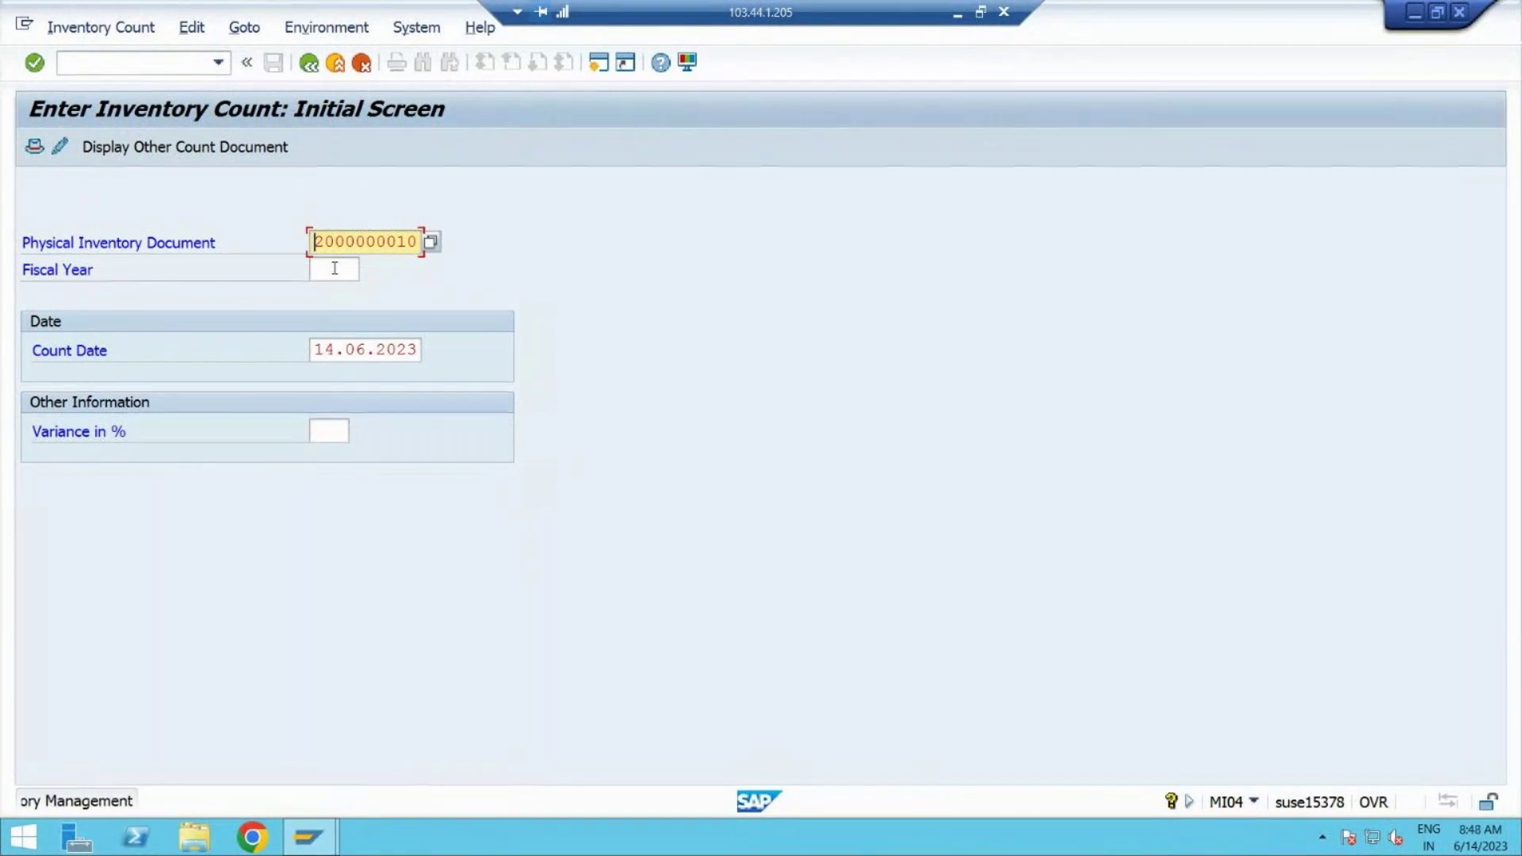
{"action": "key", "text": "Return"}
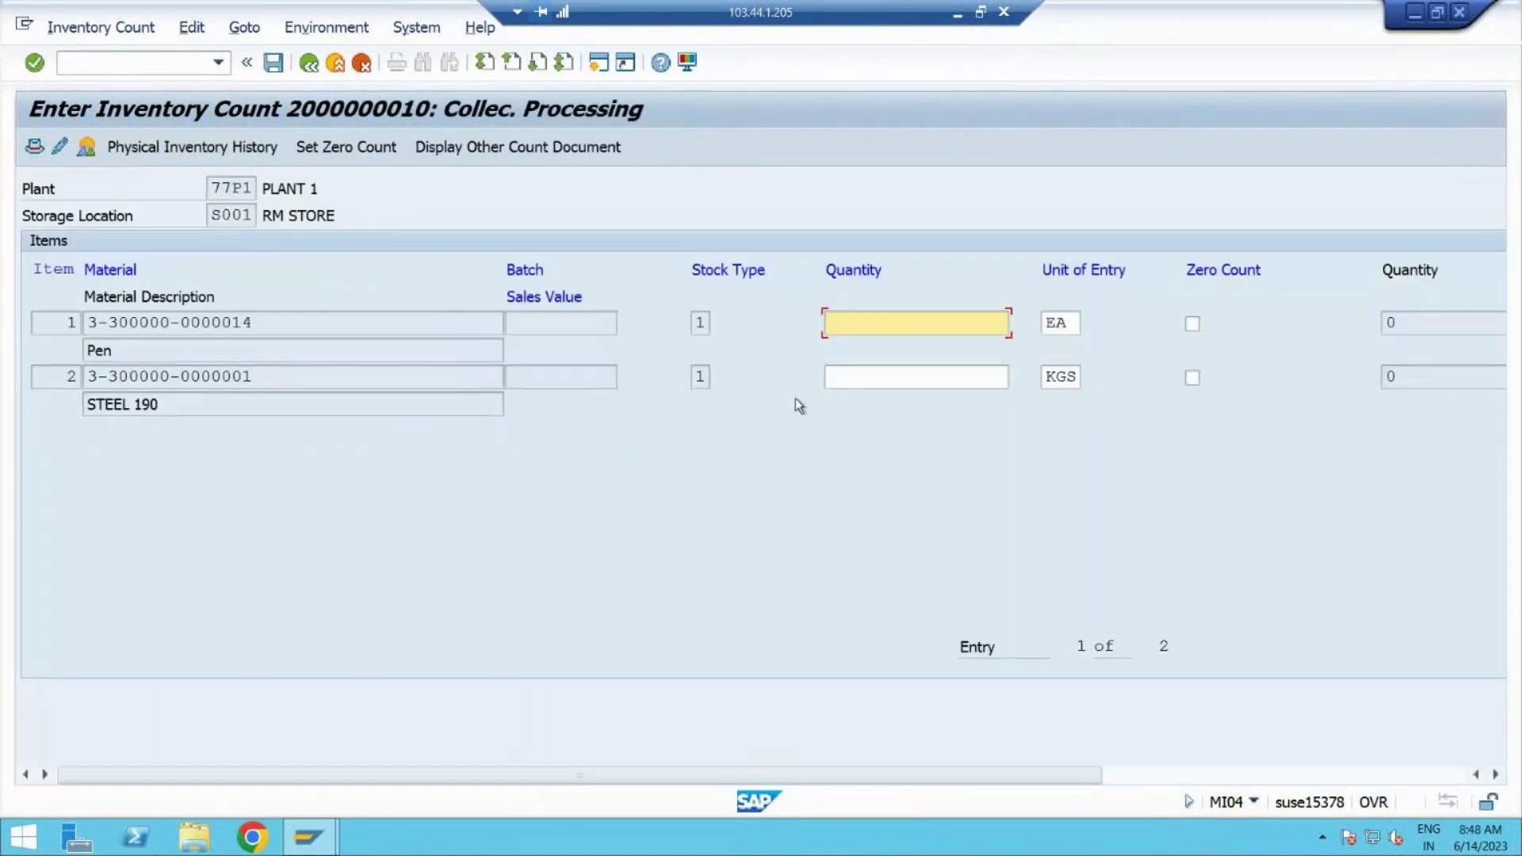
Step: Enter count quantities 400 for Pen and 500 for STEEL 190
{"action": "left_click", "coordinate": [272, 326]}
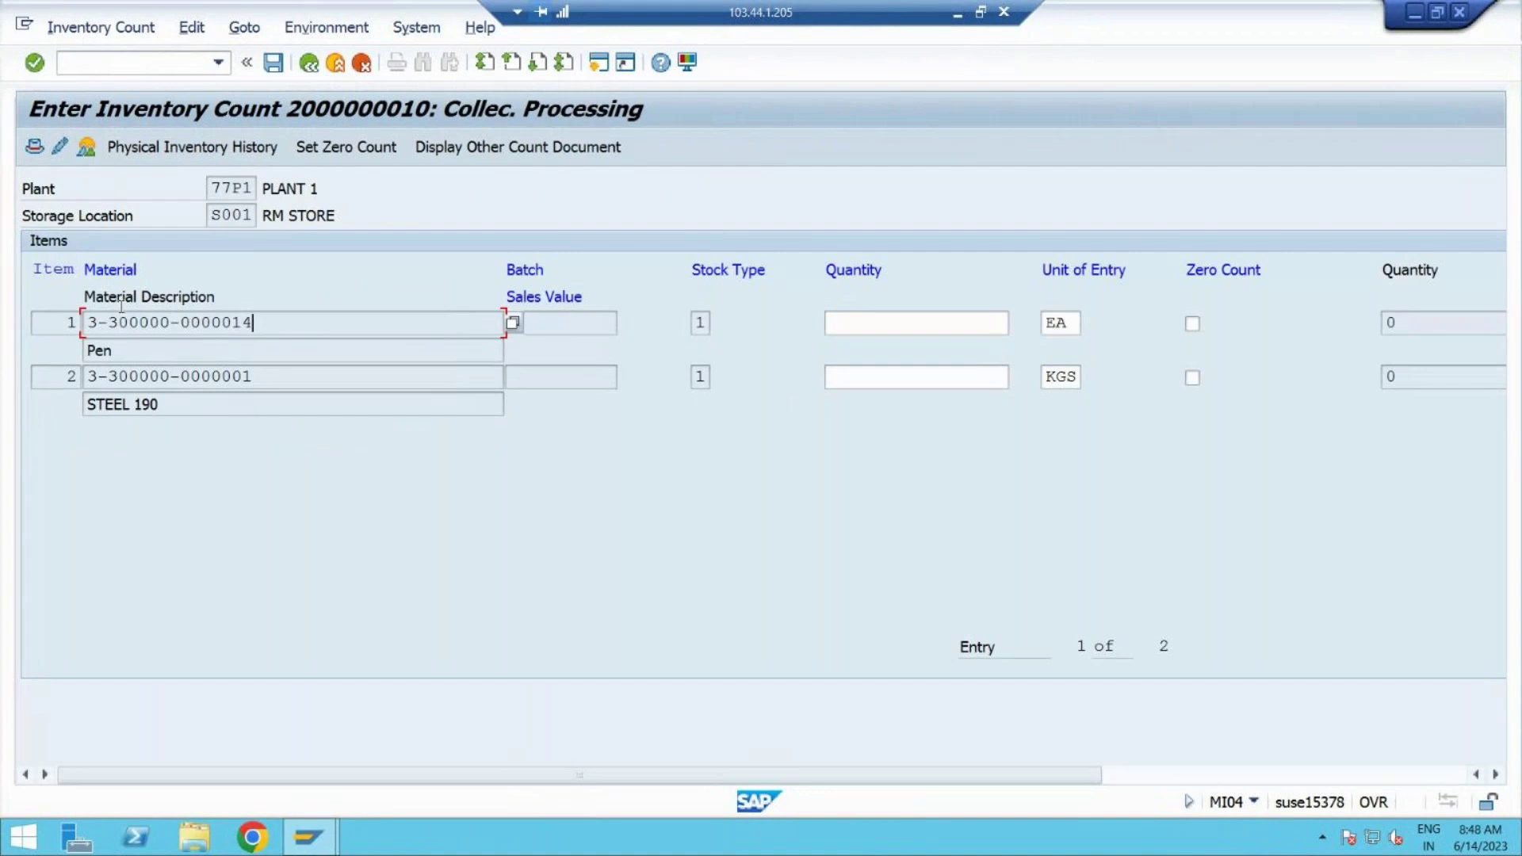
{"action": "key", "text": "shift+Home"}
{"action": "left_click", "coordinate": [278, 372]}
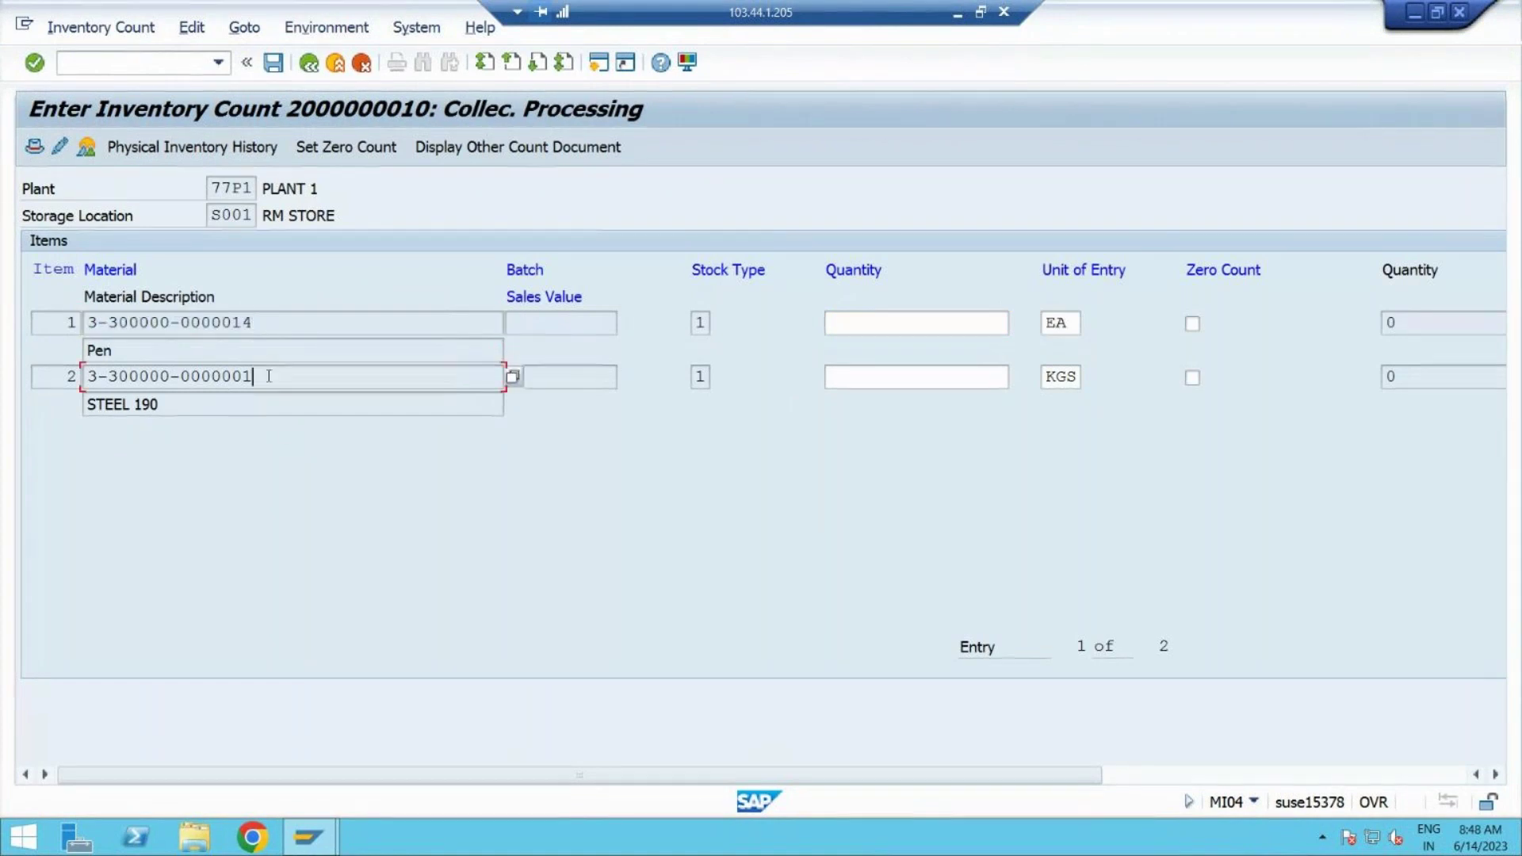
{"action": "key", "text": "shift+Home"}
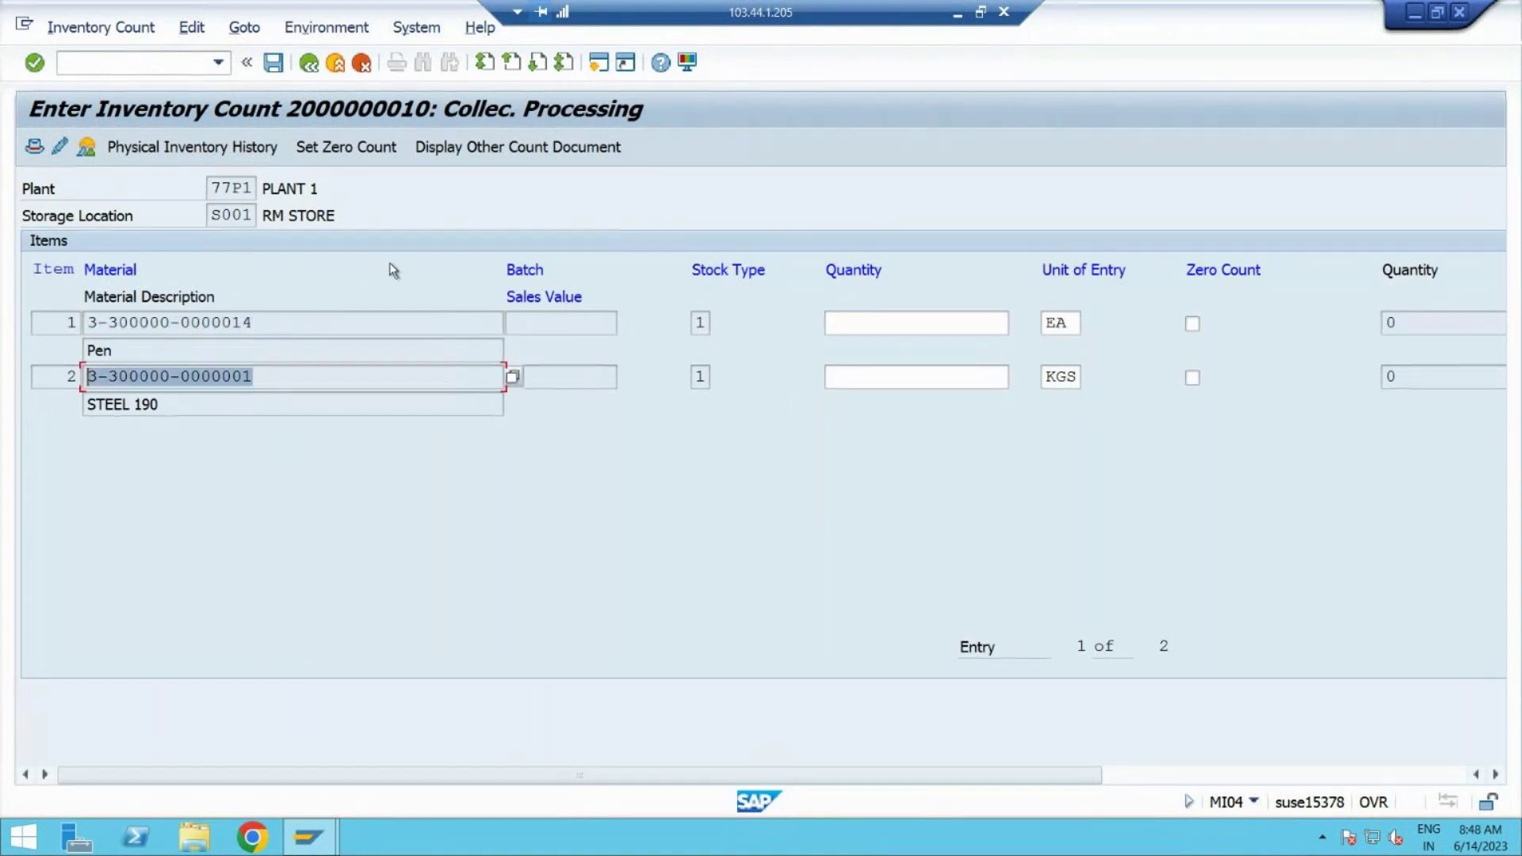
{"action": "left_click", "coordinate": [869, 323]}
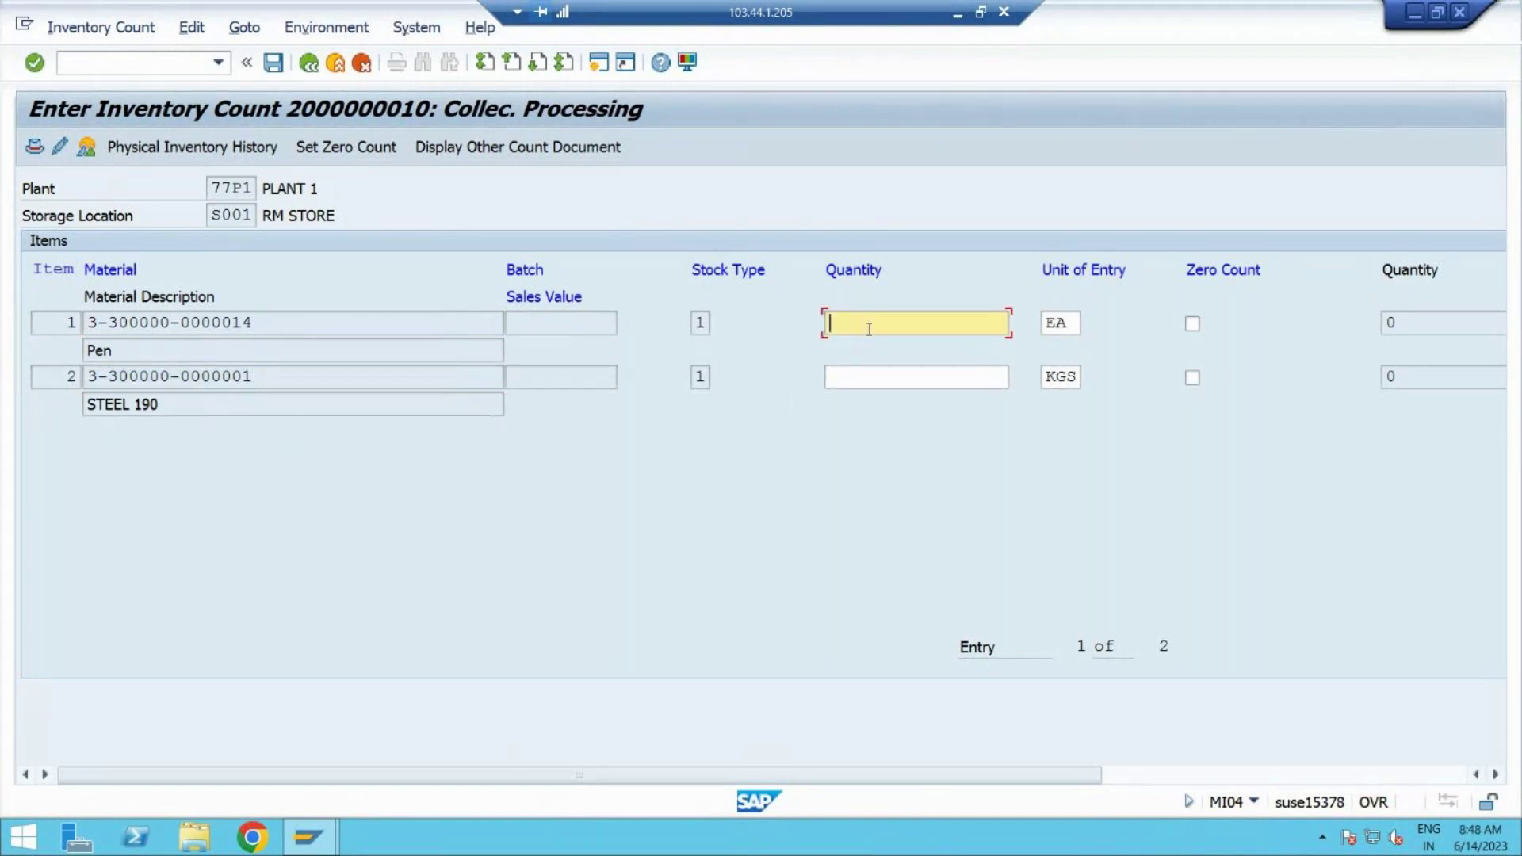
{"action": "type", "text": "400"}
{"action": "left_click", "coordinate": [867, 376]}
{"action": "type", "text": "5-00"}
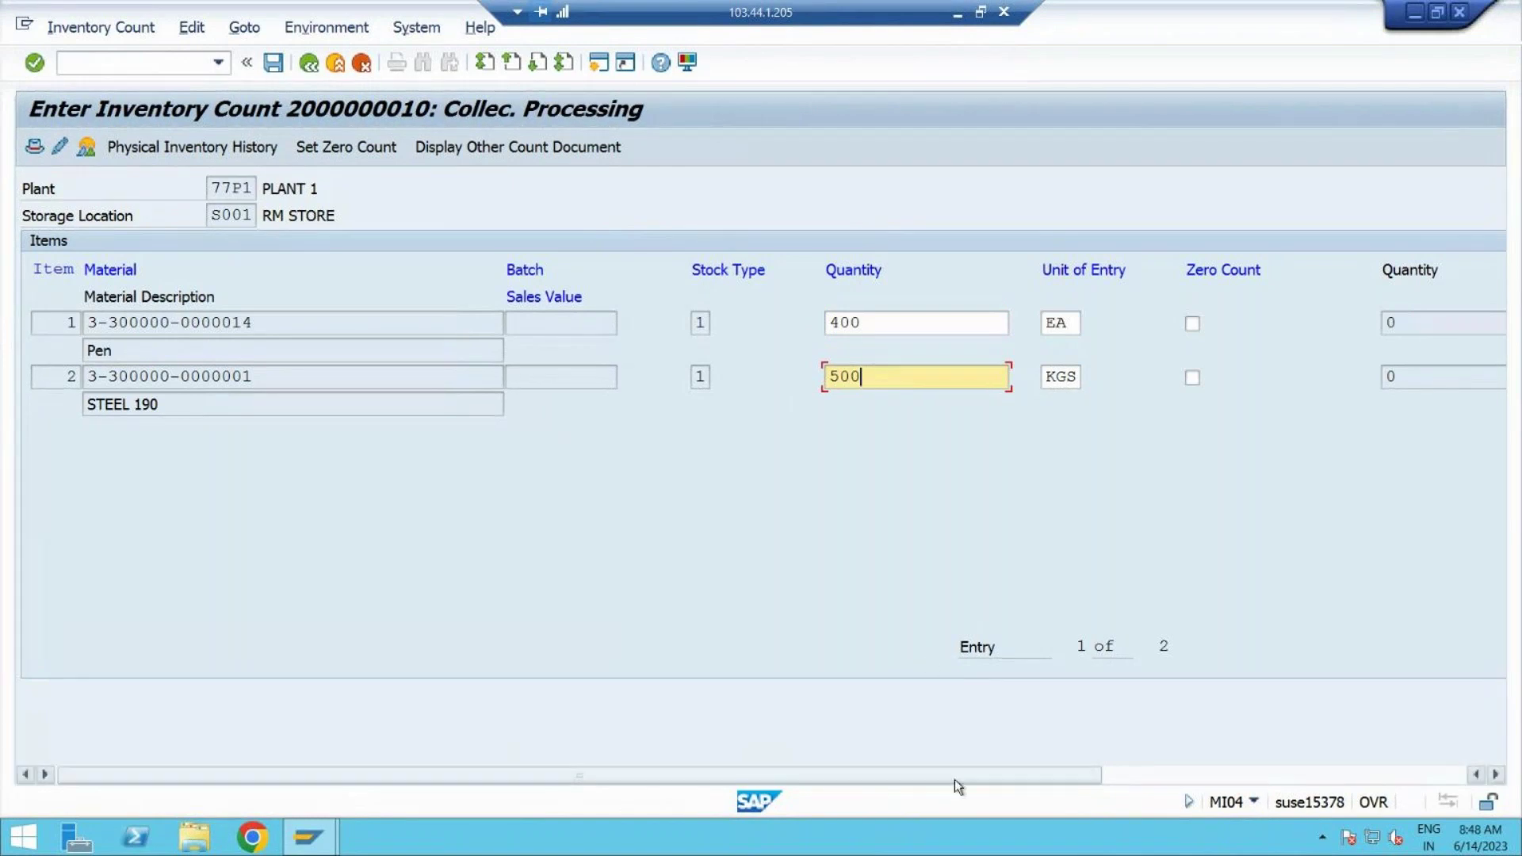
Step: Clear STEEL 190's quantity and toggle its zero-count flag on and back off
{"action": "left_click", "coordinate": [1495, 775]}
{"action": "left_click", "coordinate": [1495, 775]}
{"action": "left_click", "coordinate": [1490, 777]}
{"action": "left_click", "coordinate": [1491, 777]}
{"action": "left_click", "coordinate": [1491, 777]}
{"action": "left_click", "coordinate": [1490, 777]}
{"action": "left_click", "coordinate": [1491, 777]}
{"action": "left_click", "coordinate": [1493, 776]}
{"action": "left_click", "coordinate": [1493, 776]}
{"action": "left_click", "coordinate": [1493, 777]}
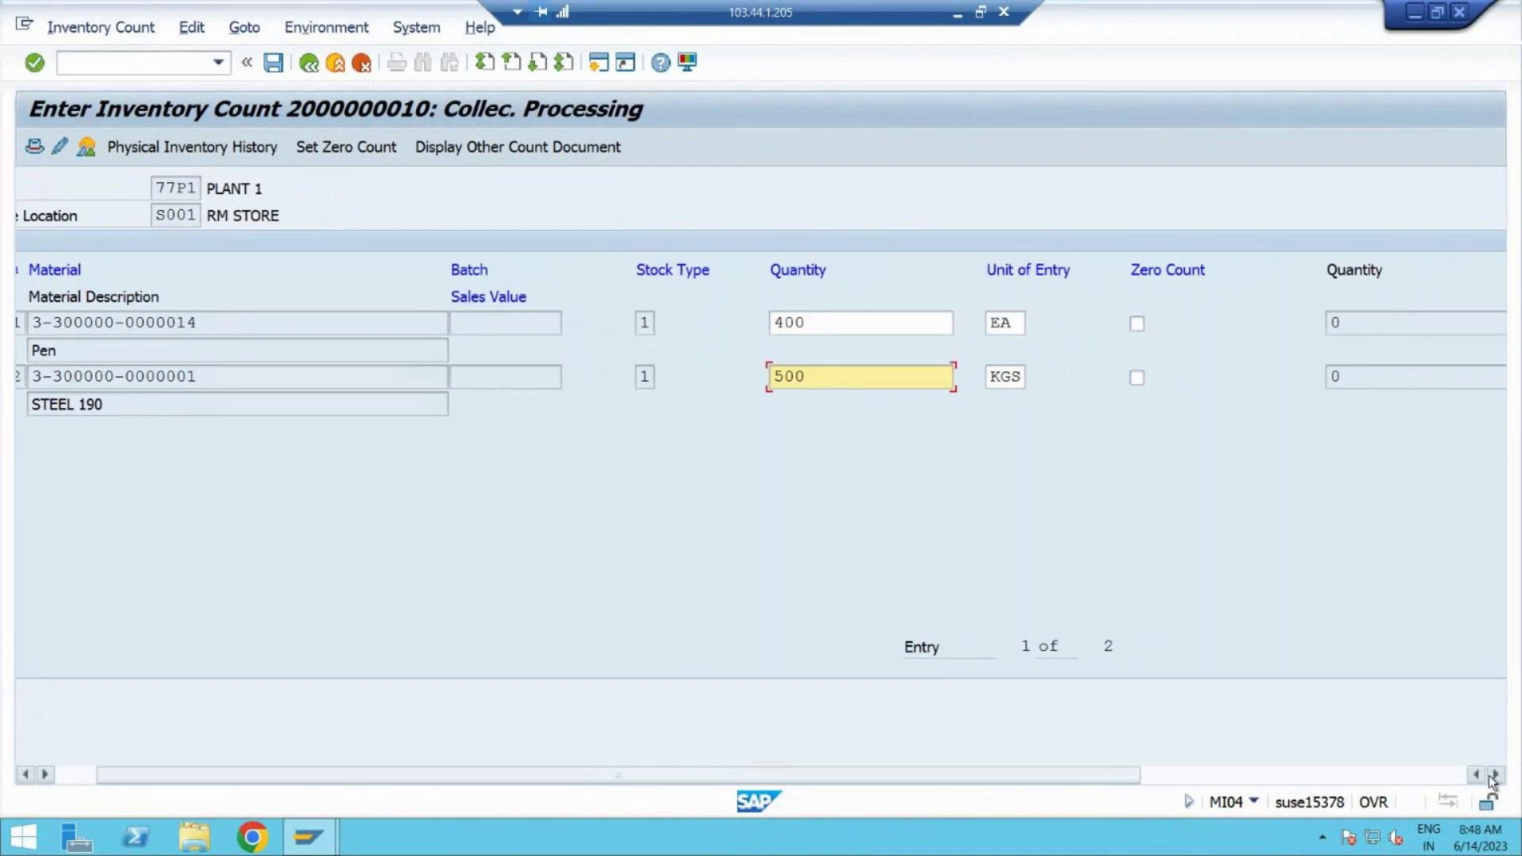
{"action": "left_click", "coordinate": [1493, 776]}
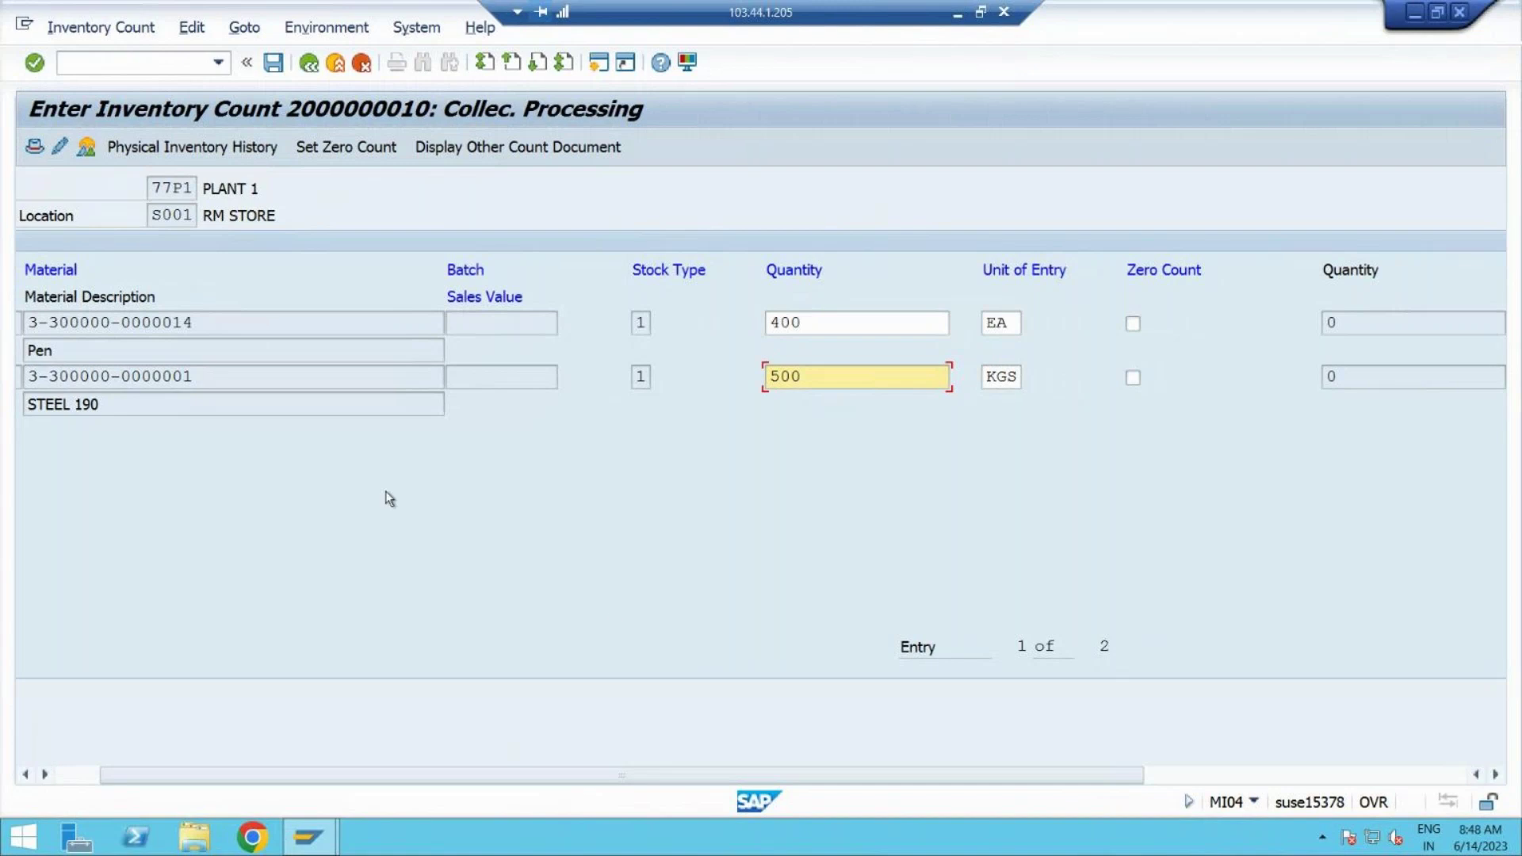
{"action": "left_click", "coordinate": [819, 377]}
{"action": "left_click_drag", "start_coordinate": [864, 378], "coordinate": [648, 387]}
{"action": "key", "text": "BackSpace"}
{"action": "left_click", "coordinate": [1133, 379]}
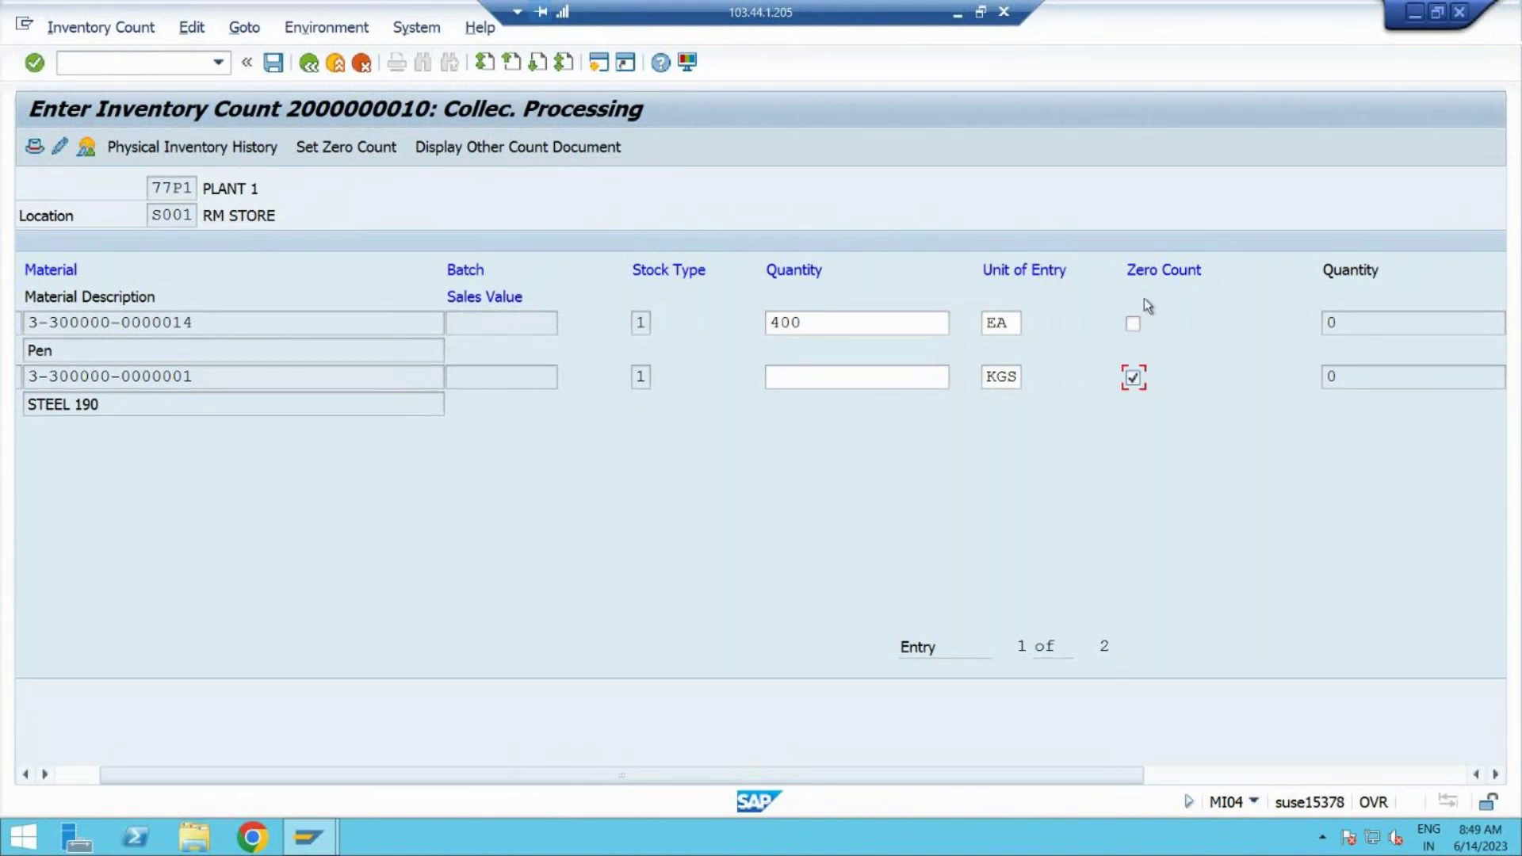
{"action": "left_click", "coordinate": [1134, 380]}
Step: Re-enter 500 for STEEL 190, confirm the quantities and post the counts
{"action": "left_click", "coordinate": [881, 376]}
{"action": "type", "text": "50"}
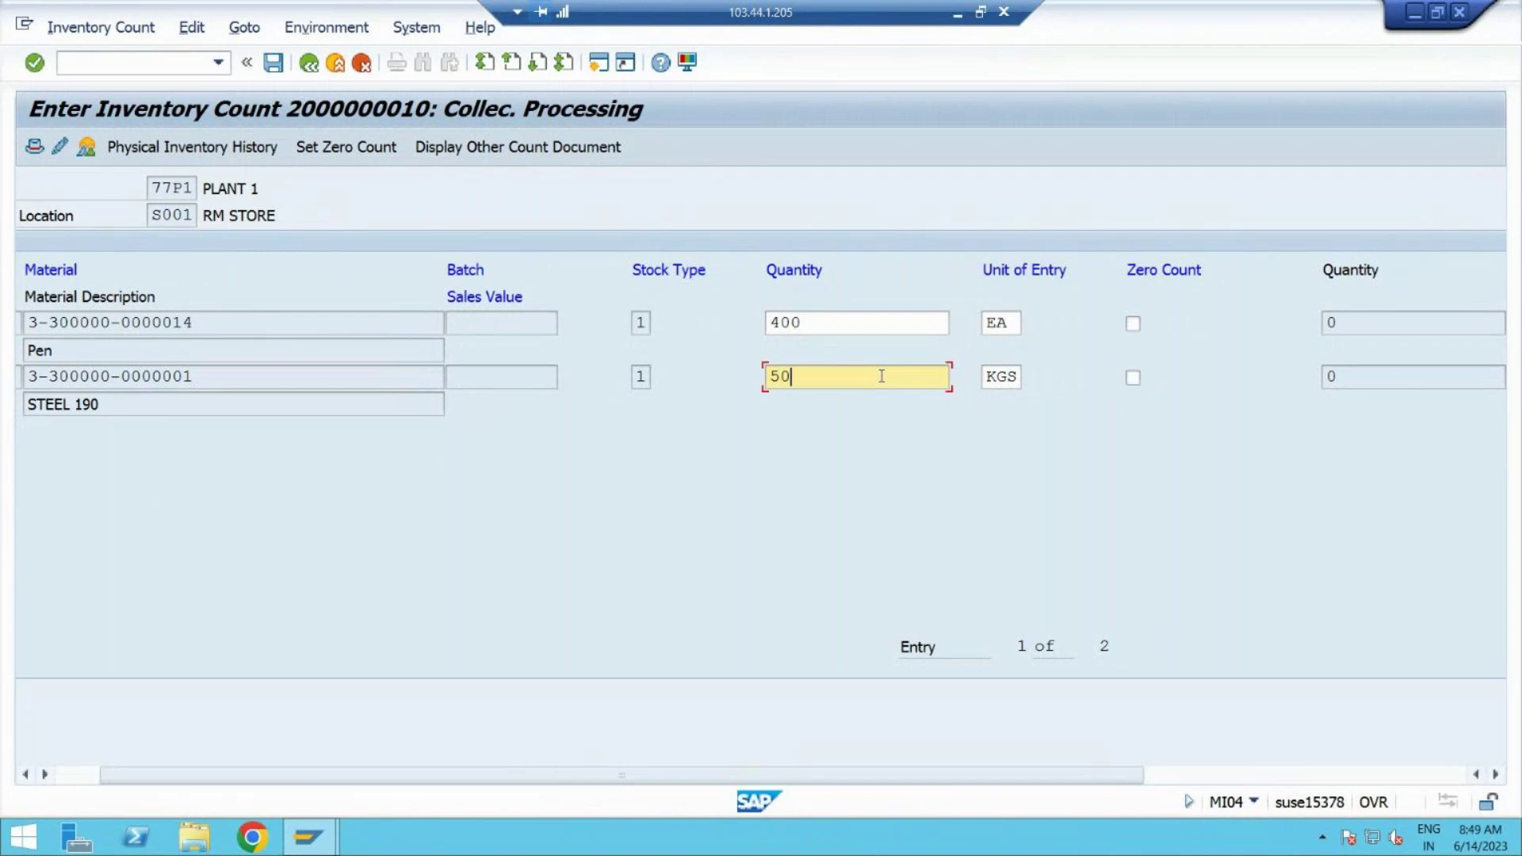
{"action": "type", "text": "0"}
{"action": "key", "text": "Return"}
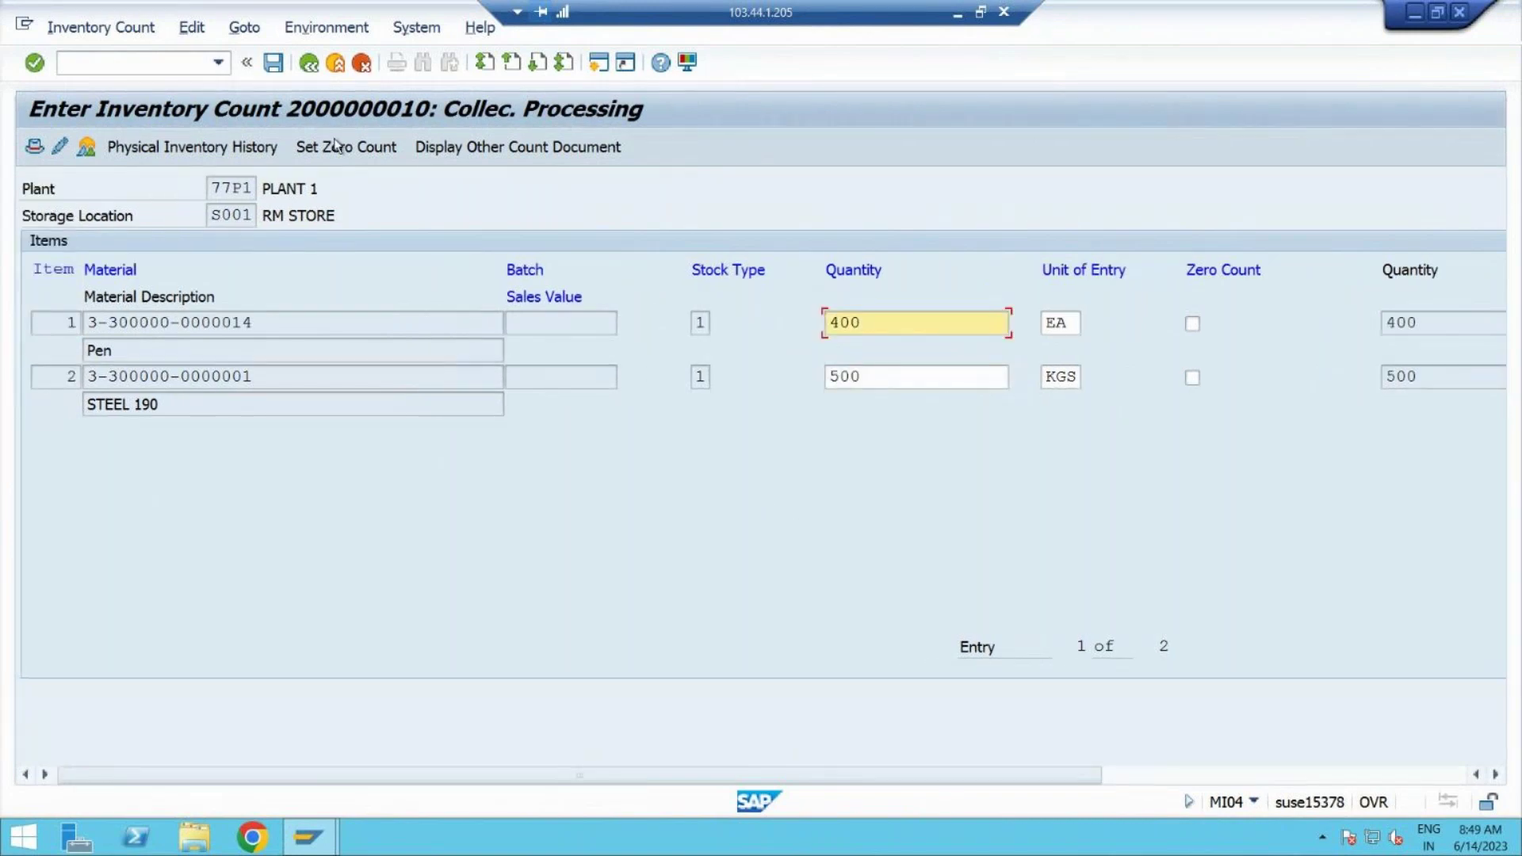
{"action": "left_click", "coordinate": [282, 70]}
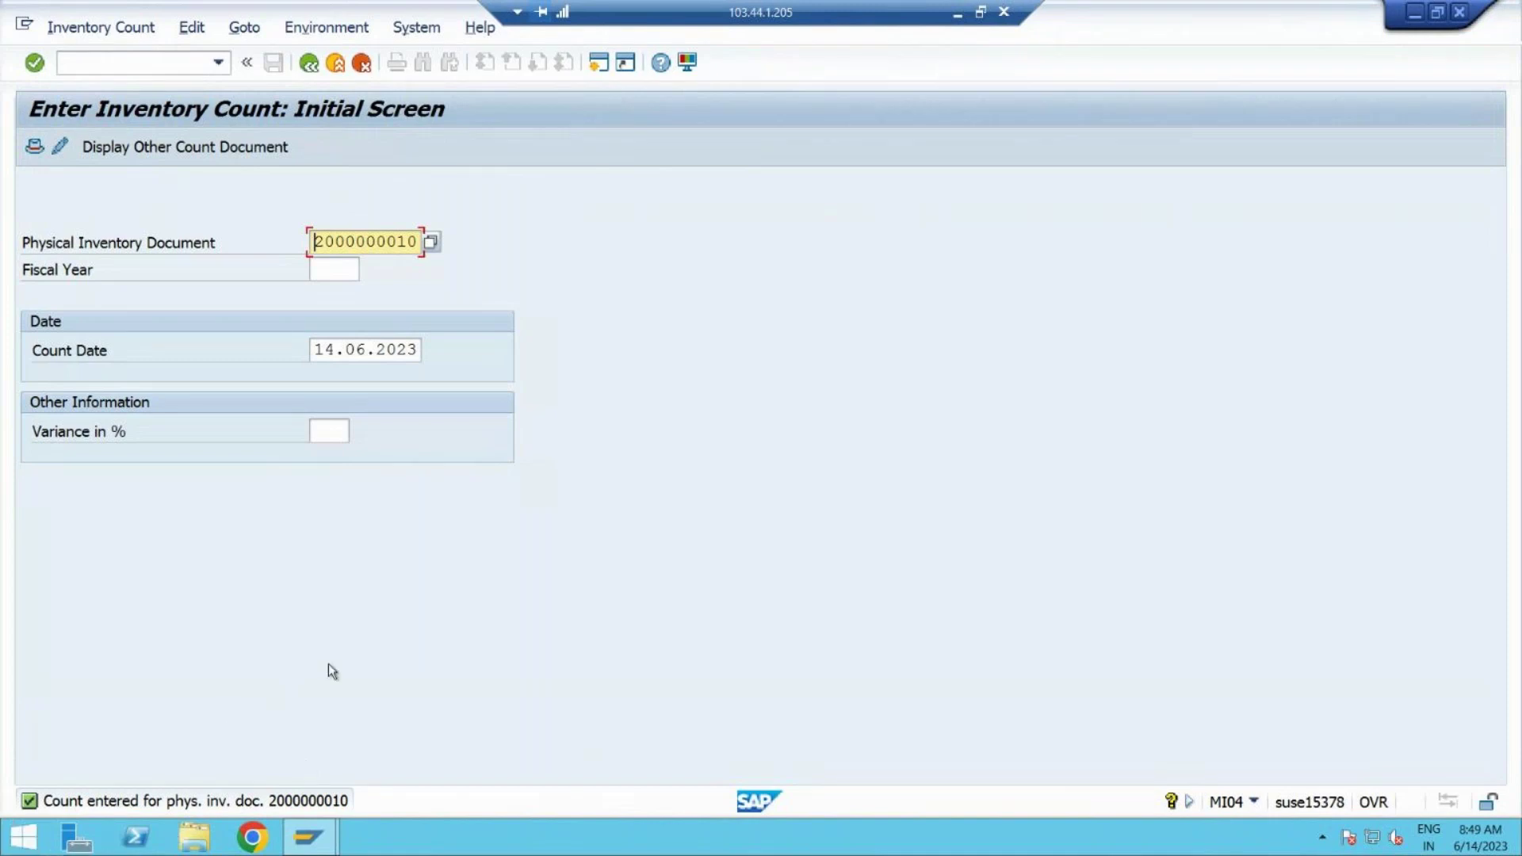
Step: Leave count entry and locate MI20 - Difference List under the Difference folder
{"action": "left_click", "coordinate": [310, 63]}
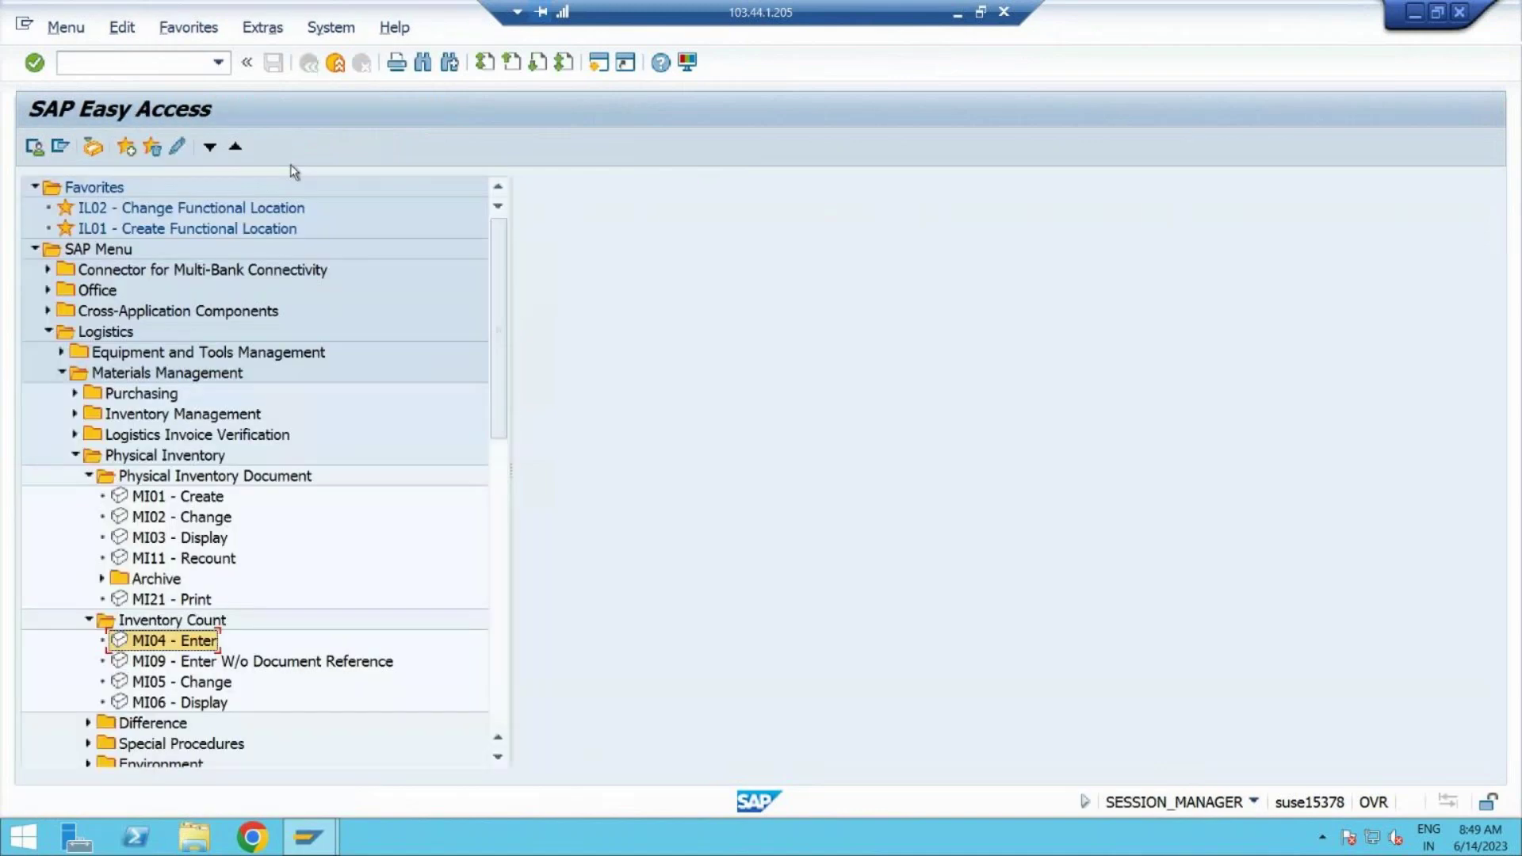
{"action": "left_click", "coordinate": [88, 723]}
{"action": "left_click", "coordinate": [186, 745]}
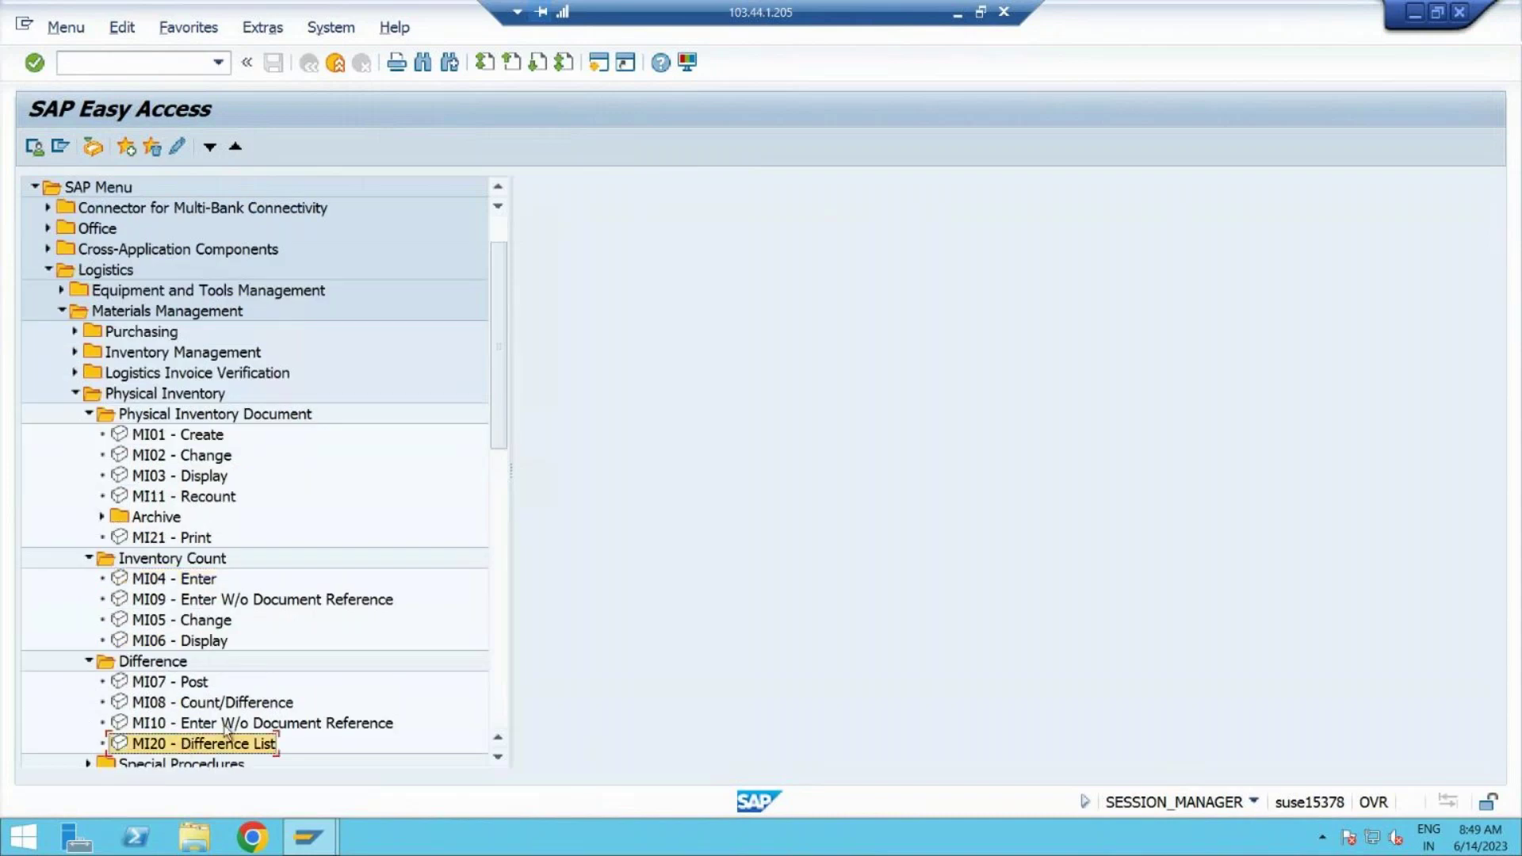
Step: Paste 'MI20 - Difference List' after 'Post the difference -' in step 4 of the Word notes
{"action": "left_click", "coordinate": [958, 13]}
{"action": "left_click", "coordinate": [611, 750]}
{"action": "type", "text": "-"}
{"action": "type", "text": "MI20 - Difference List"}
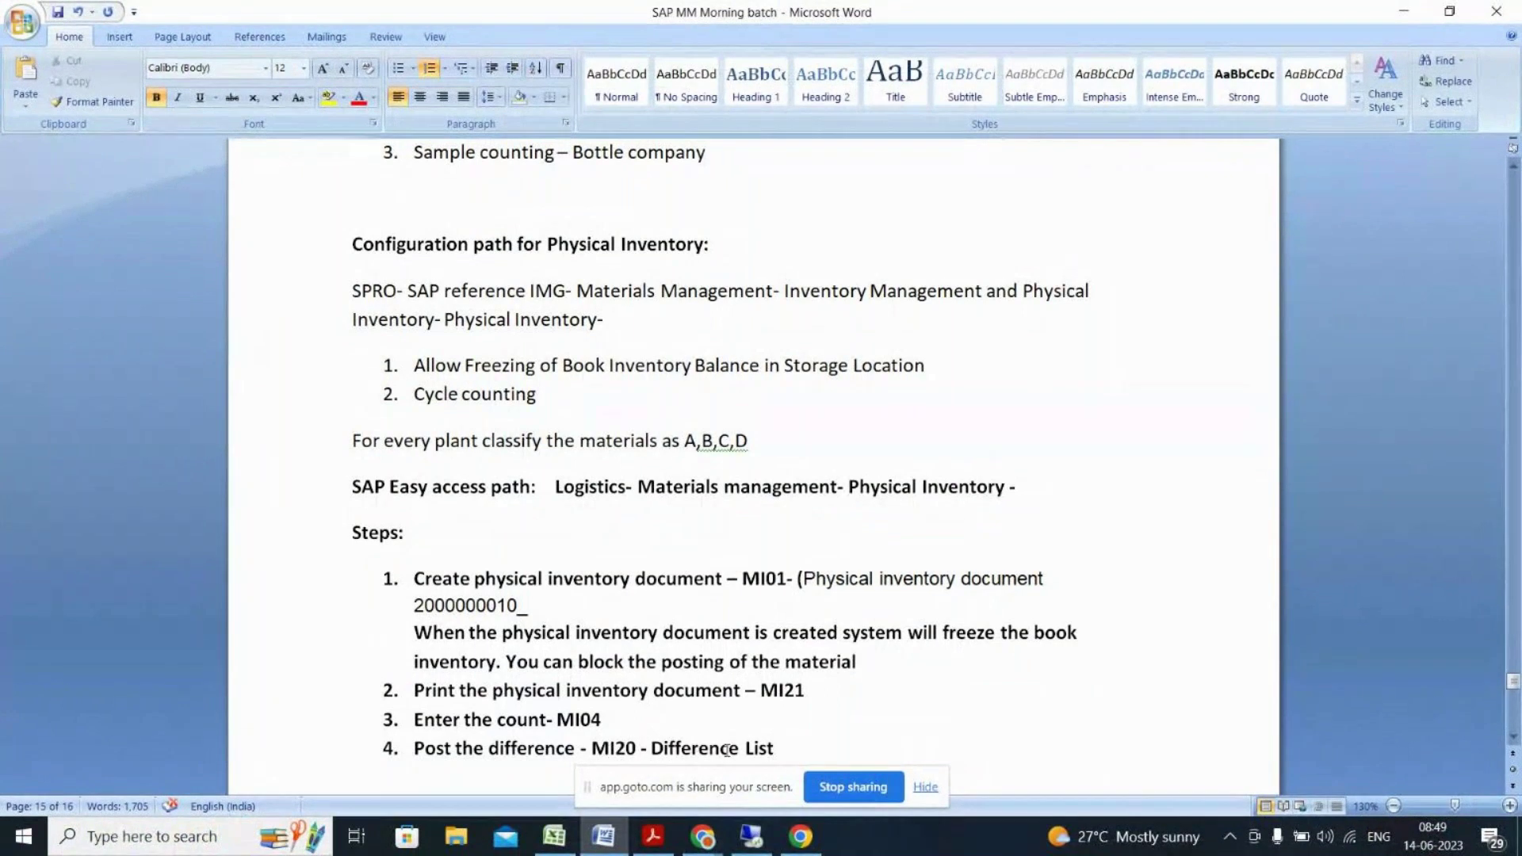
Step: Remove 'Post the difference' and append '- MI20' so step 4 reads 'Difference List- MI20'
{"action": "left_click", "coordinate": [586, 748]}
{"action": "left_click_drag", "start_coordinate": [586, 749], "coordinate": [414, 749]}
{"action": "key", "text": "Delete"}
{"action": "key", "text": "Delete"}
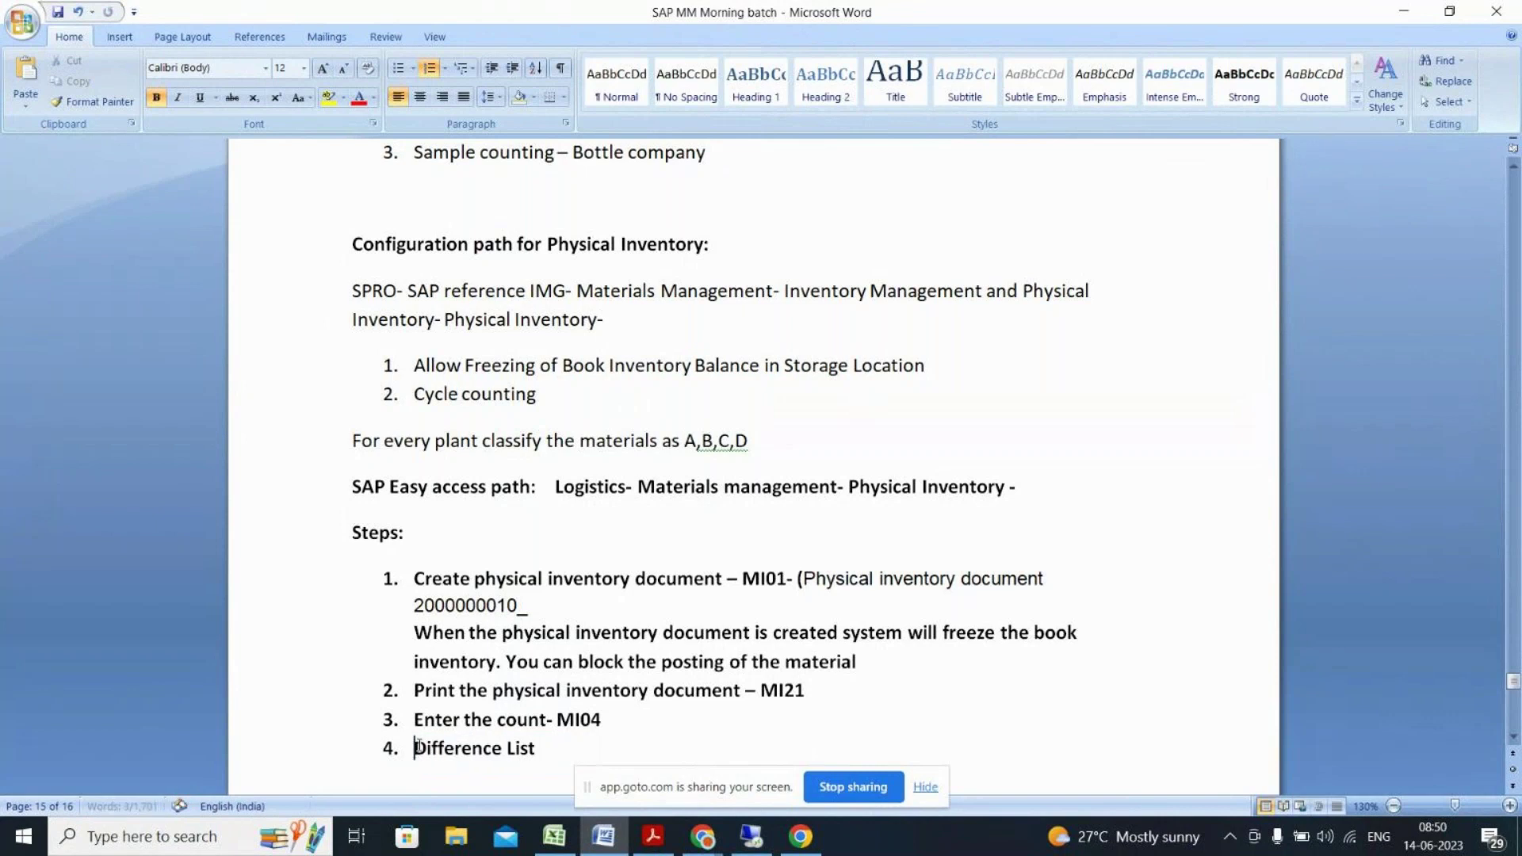
{"action": "left_click", "coordinate": [557, 747]}
{"action": "type", "text": "- MI20 -"}
{"action": "key", "text": "BackSpace"}
{"action": "key", "text": "BackSpace"}
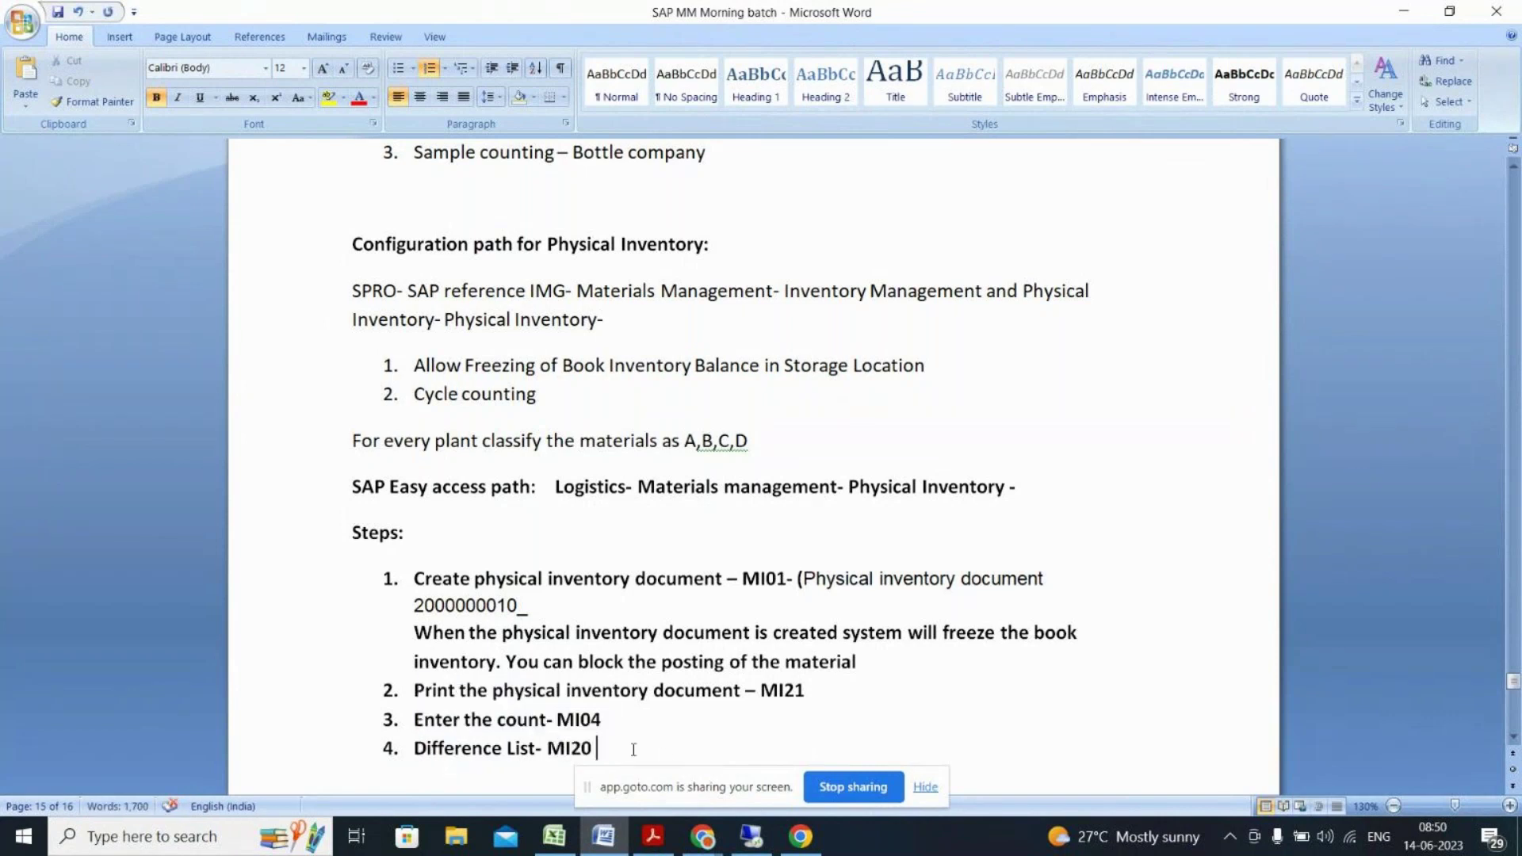
{"action": "key", "text": "alt+Tab"}
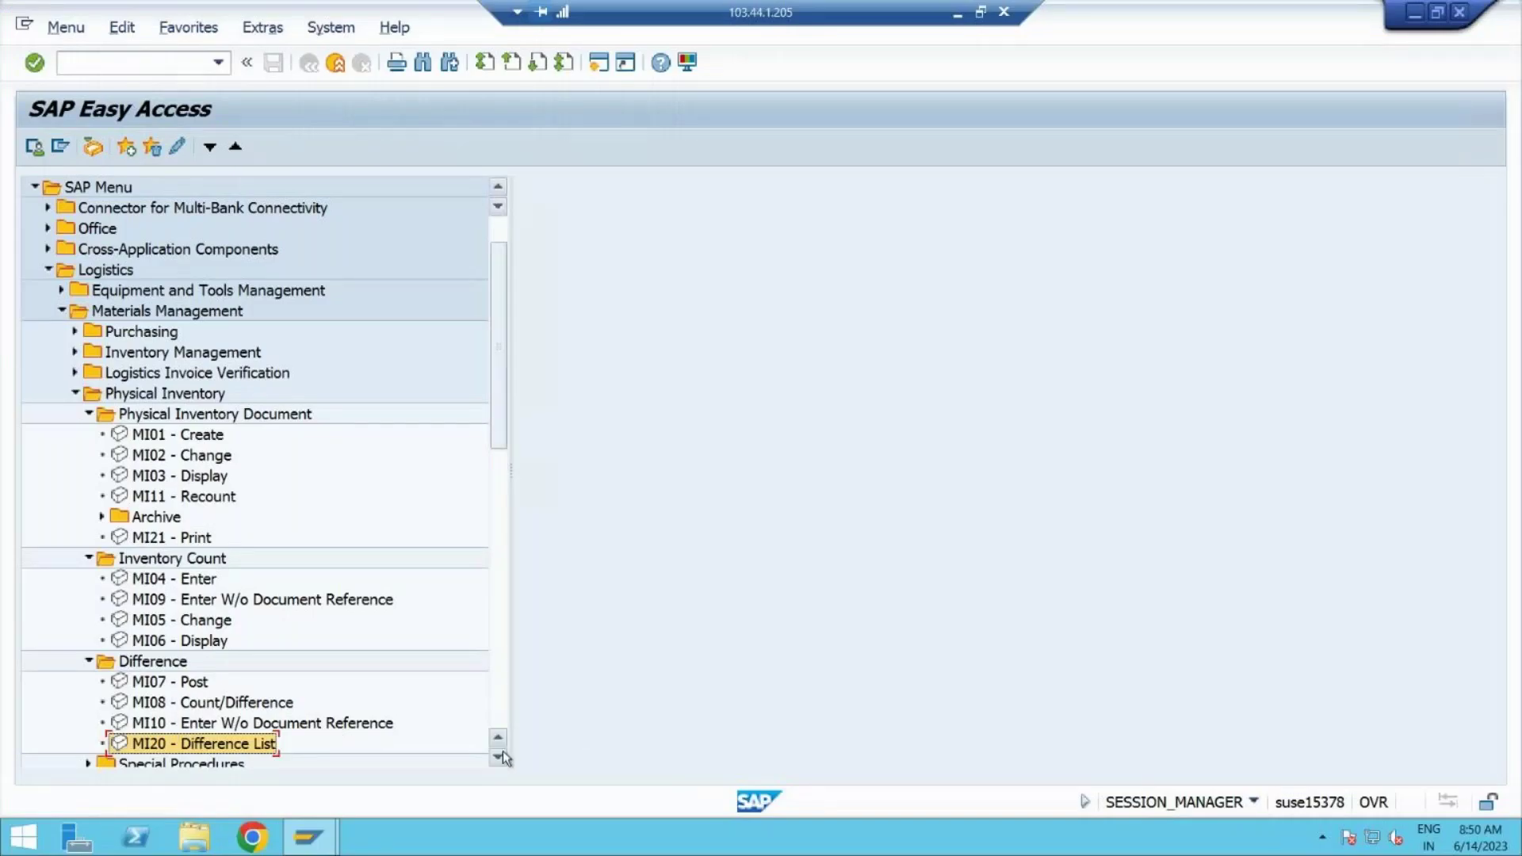
Step: Scroll the Easy Access tree and launch MI20 - Difference List
{"action": "scroll", "coordinate": [503, 755], "scroll_direction": "down", "scroll_amount": 3}
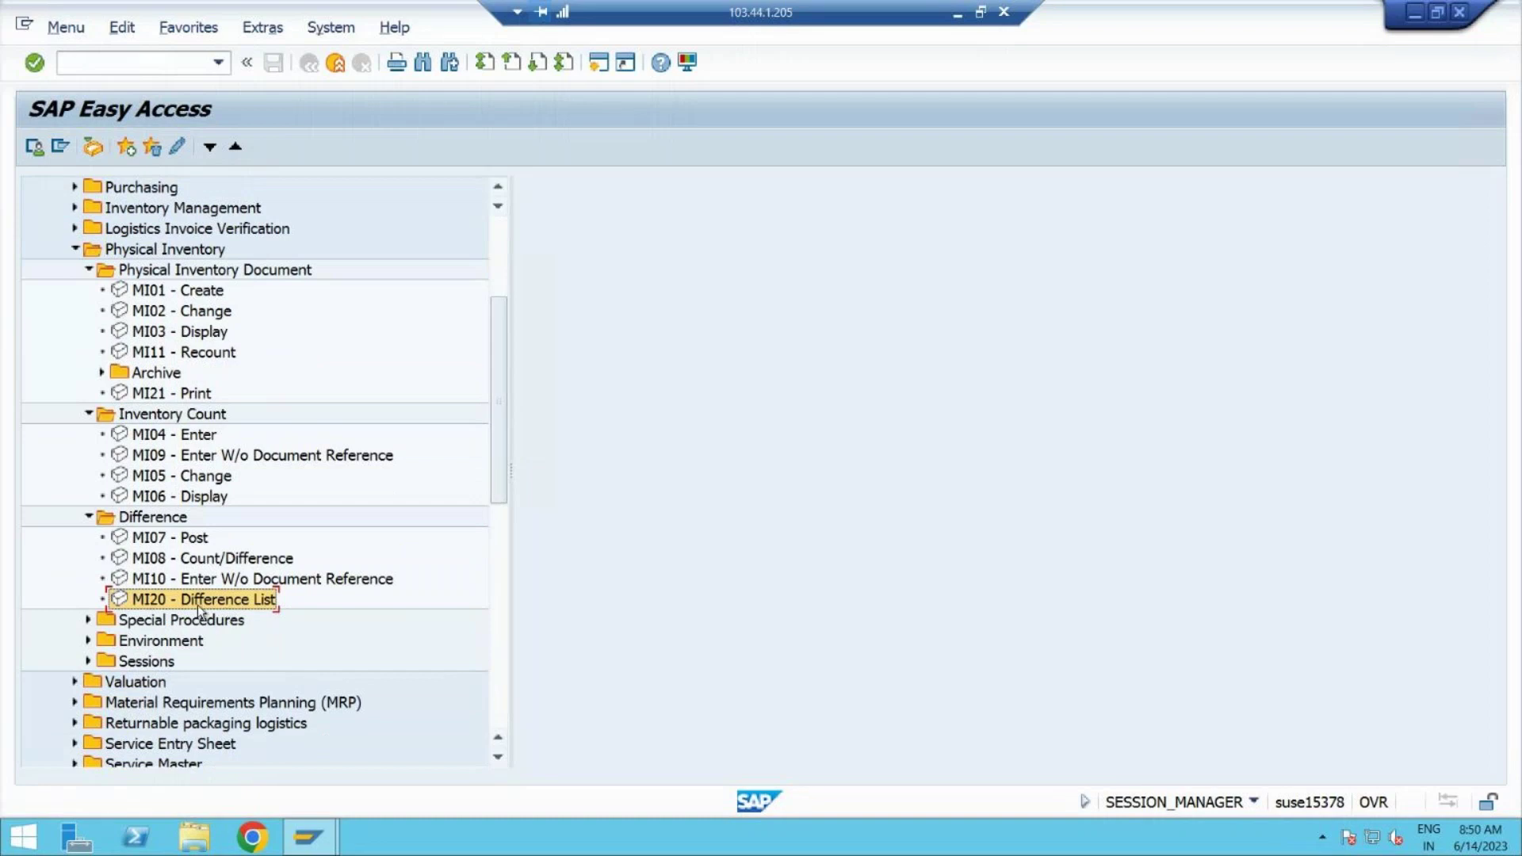
{"action": "double_click", "coordinate": [198, 606]}
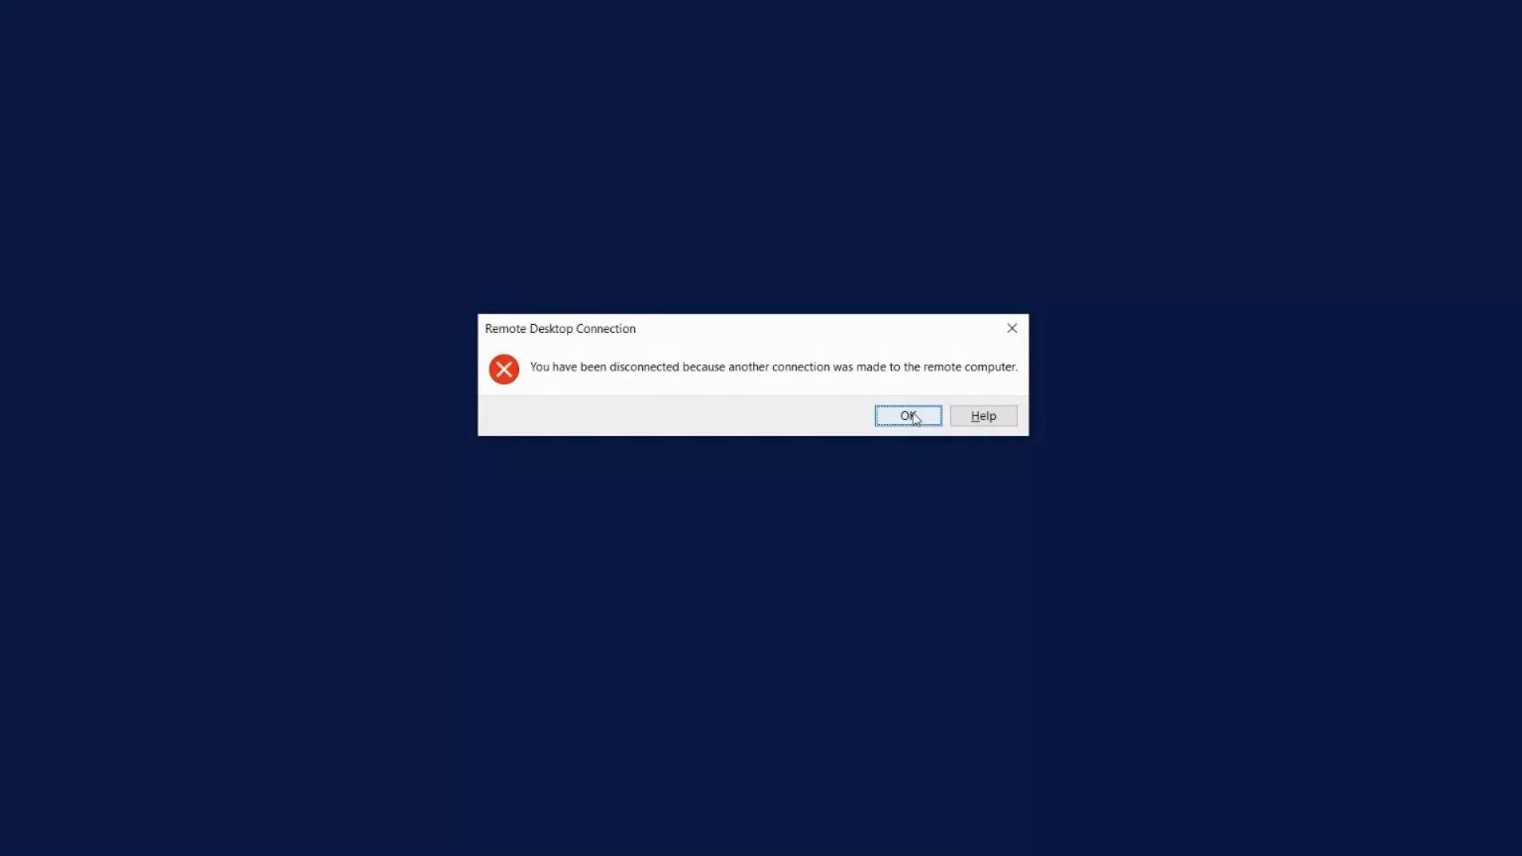
Step: Dismiss the disconnect notice, reconnect with the password and accept the certificate warning
{"action": "left_click", "coordinate": [908, 415]}
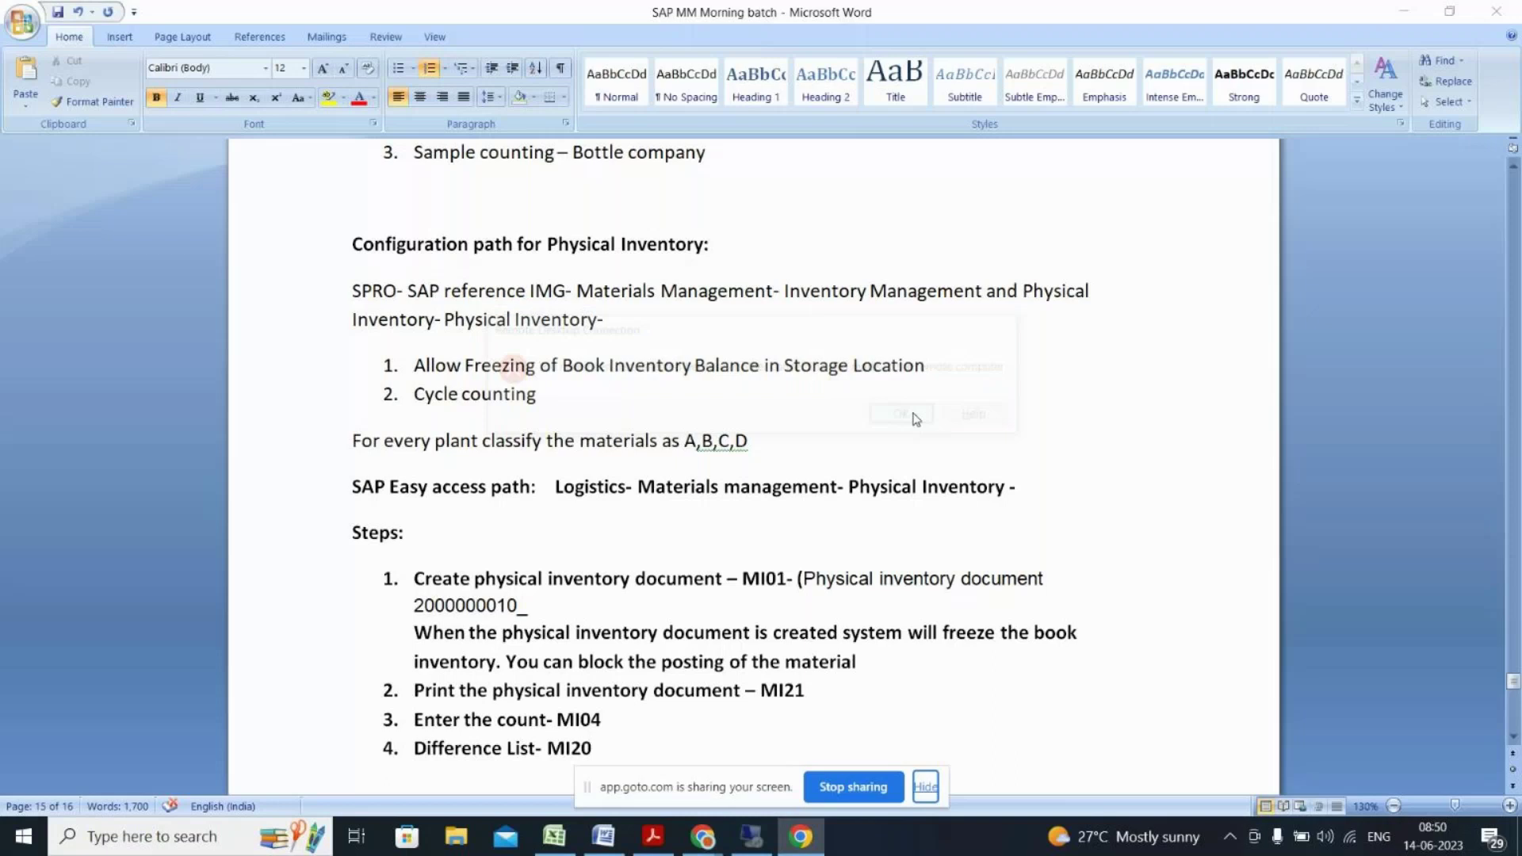
{"action": "left_click", "coordinate": [842, 368]}
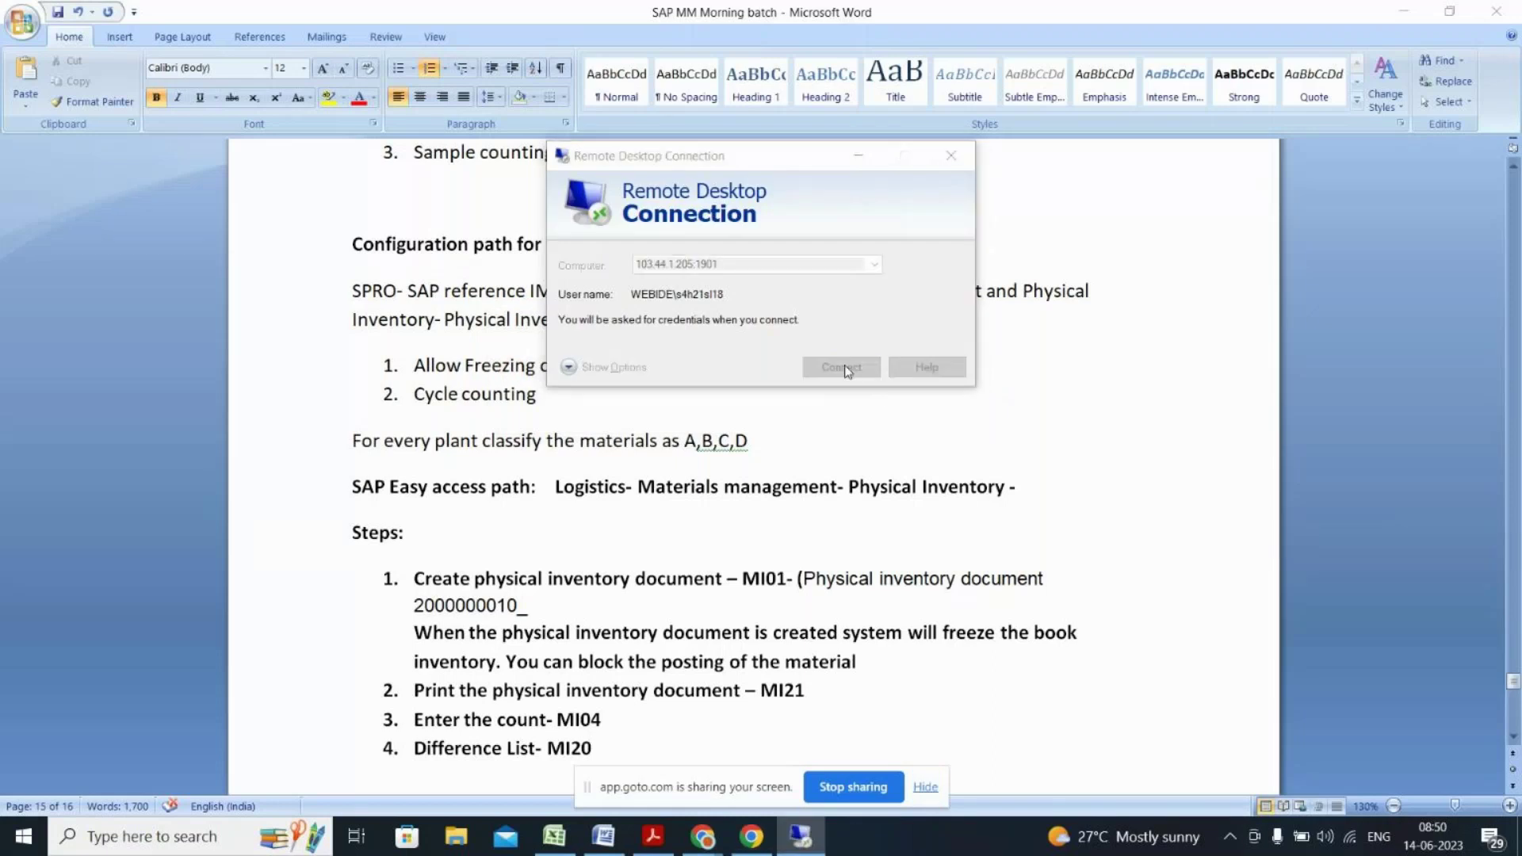
{"action": "type", "text": "••••••••••"}
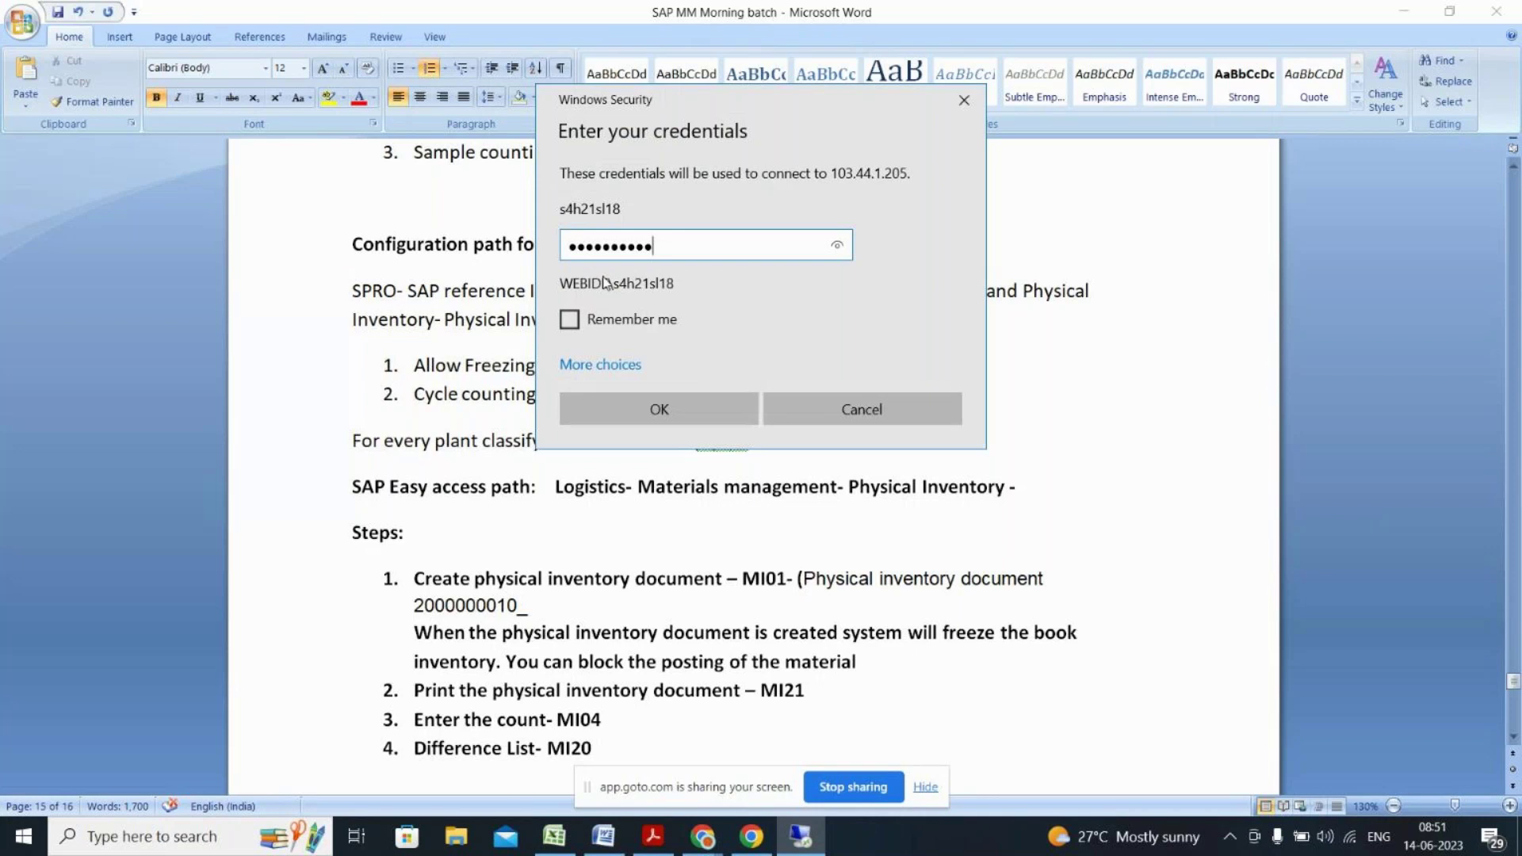
{"action": "left_click", "coordinate": [658, 409]}
{"action": "left_click", "coordinate": [829, 435]}
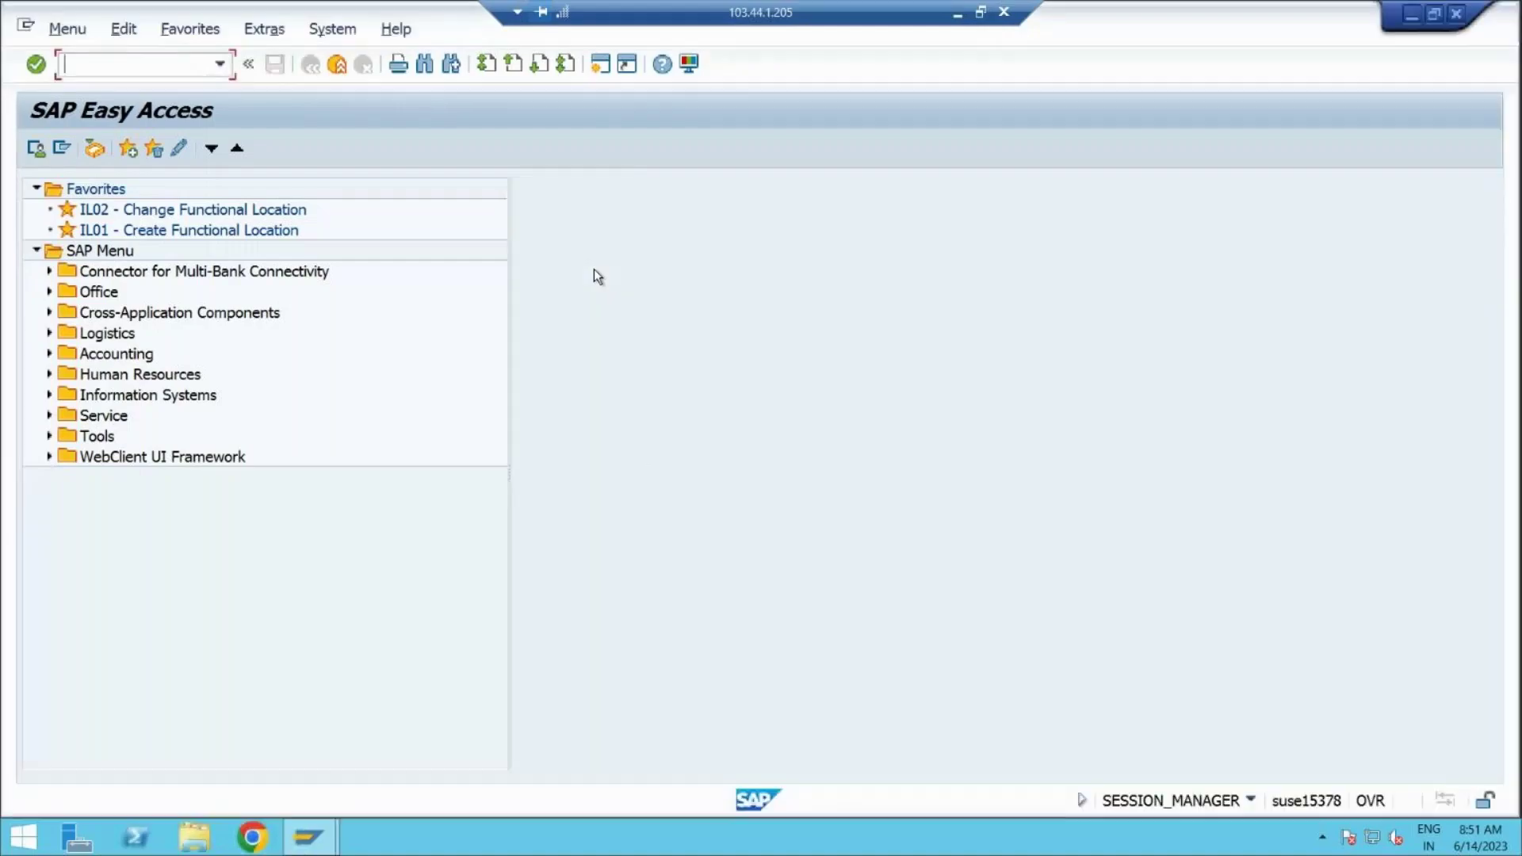
{"action": "left_click", "coordinate": [49, 333]}
Step: Unfold Materials Management > Physical Inventory with its Document, Inventory Count and Difference folders
{"action": "left_click", "coordinate": [64, 374]}
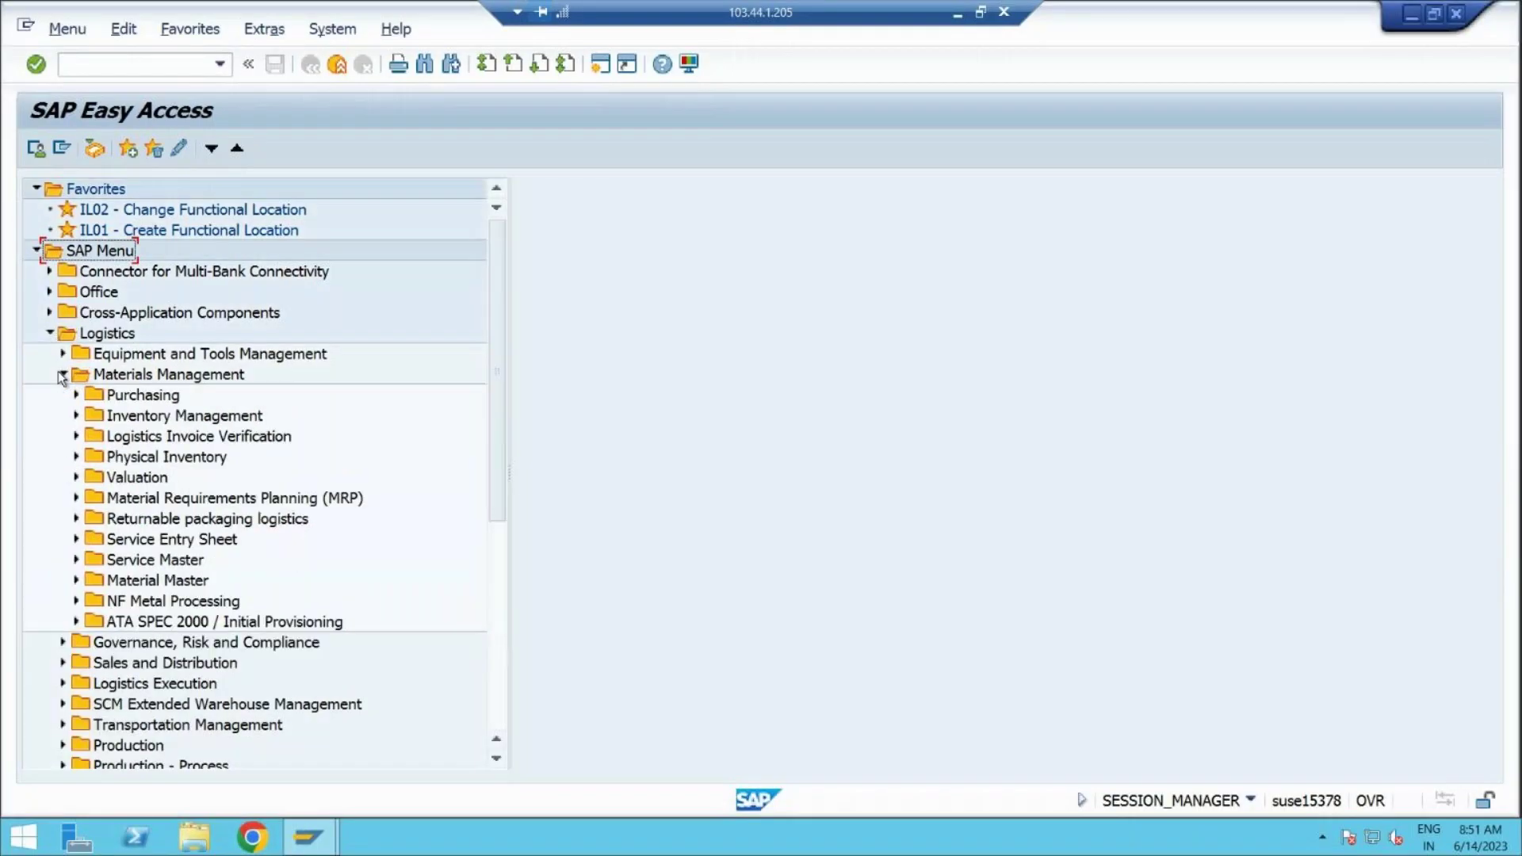
{"action": "left_click", "coordinate": [77, 416]}
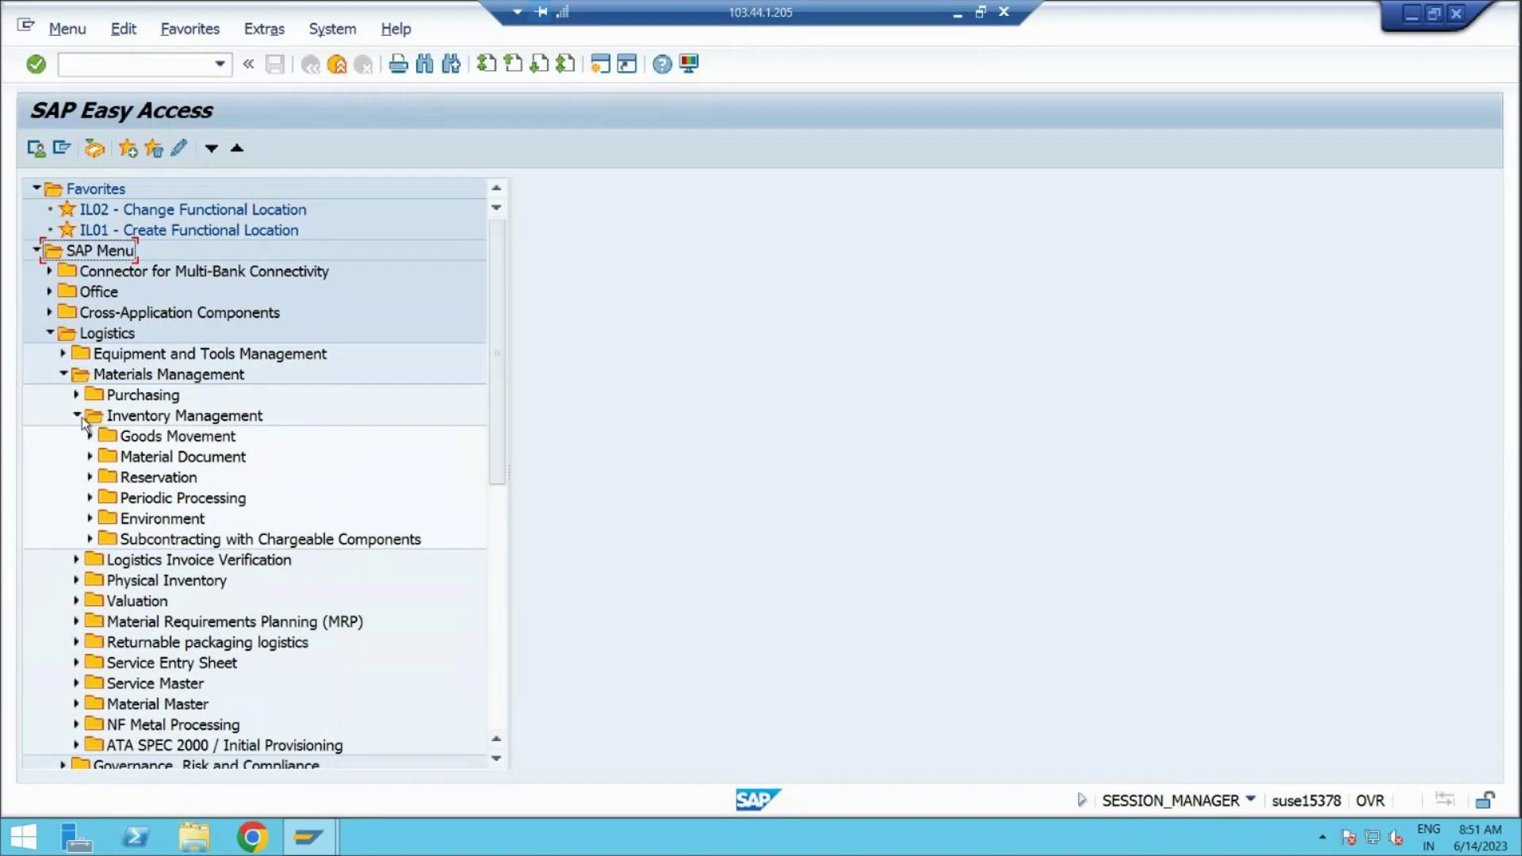
{"action": "left_click", "coordinate": [81, 417]}
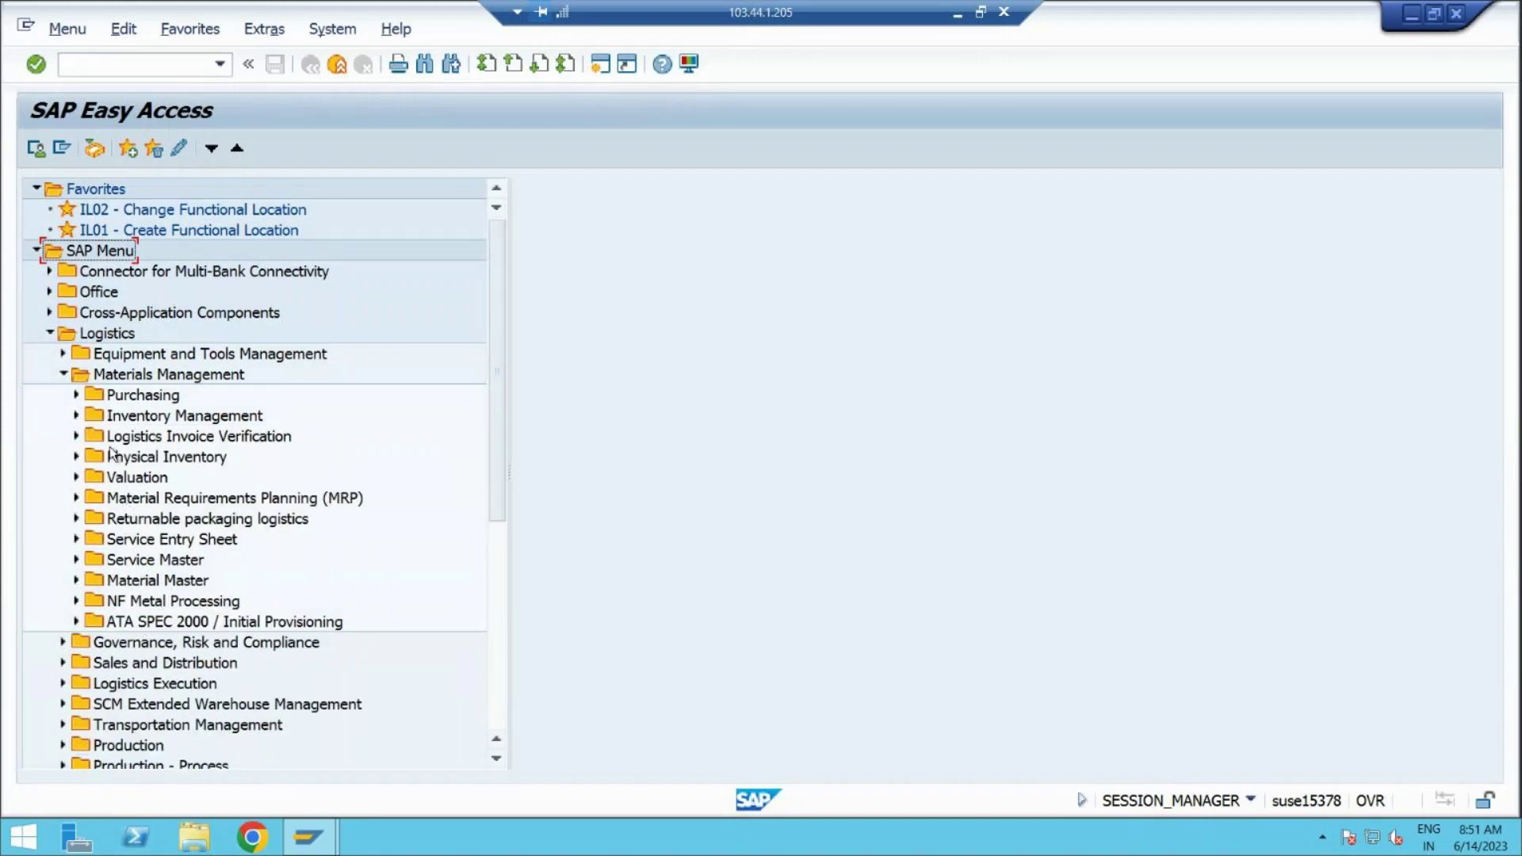
{"action": "left_click", "coordinate": [78, 457]}
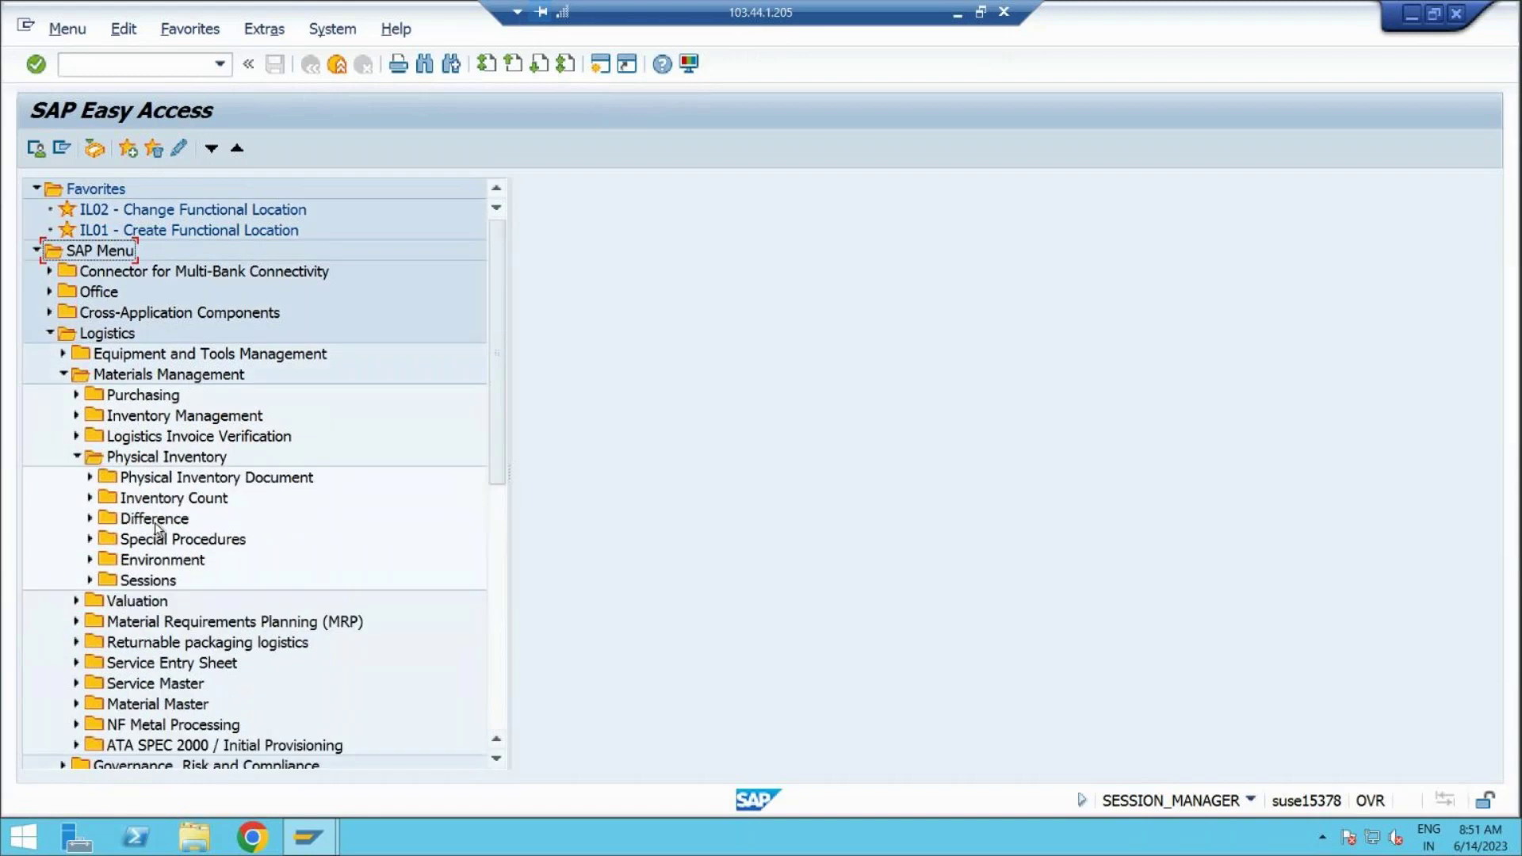
{"action": "left_click", "coordinate": [91, 520]}
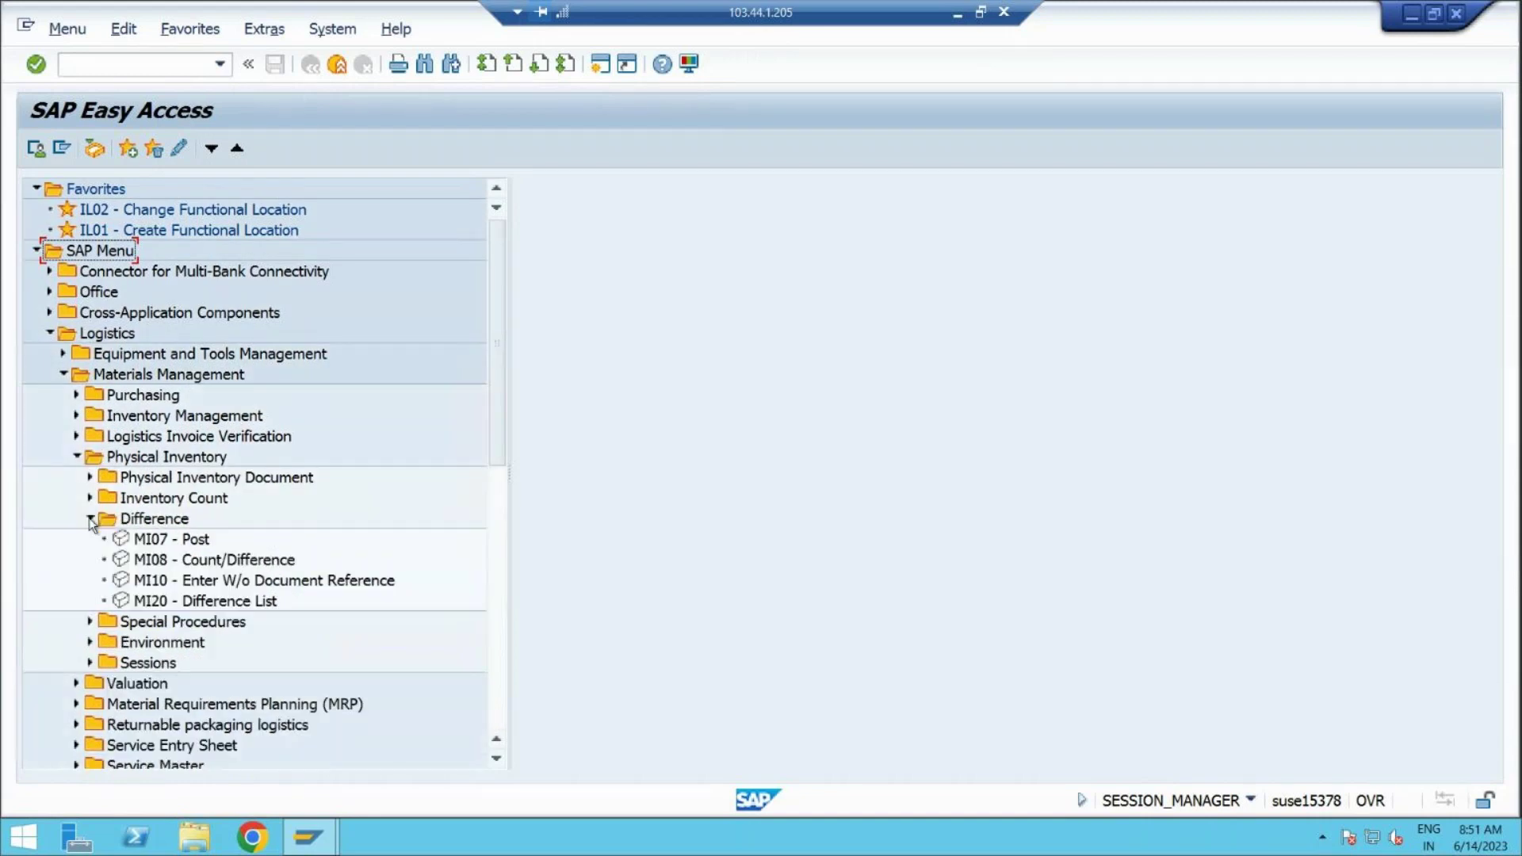
{"action": "left_click", "coordinate": [90, 478]}
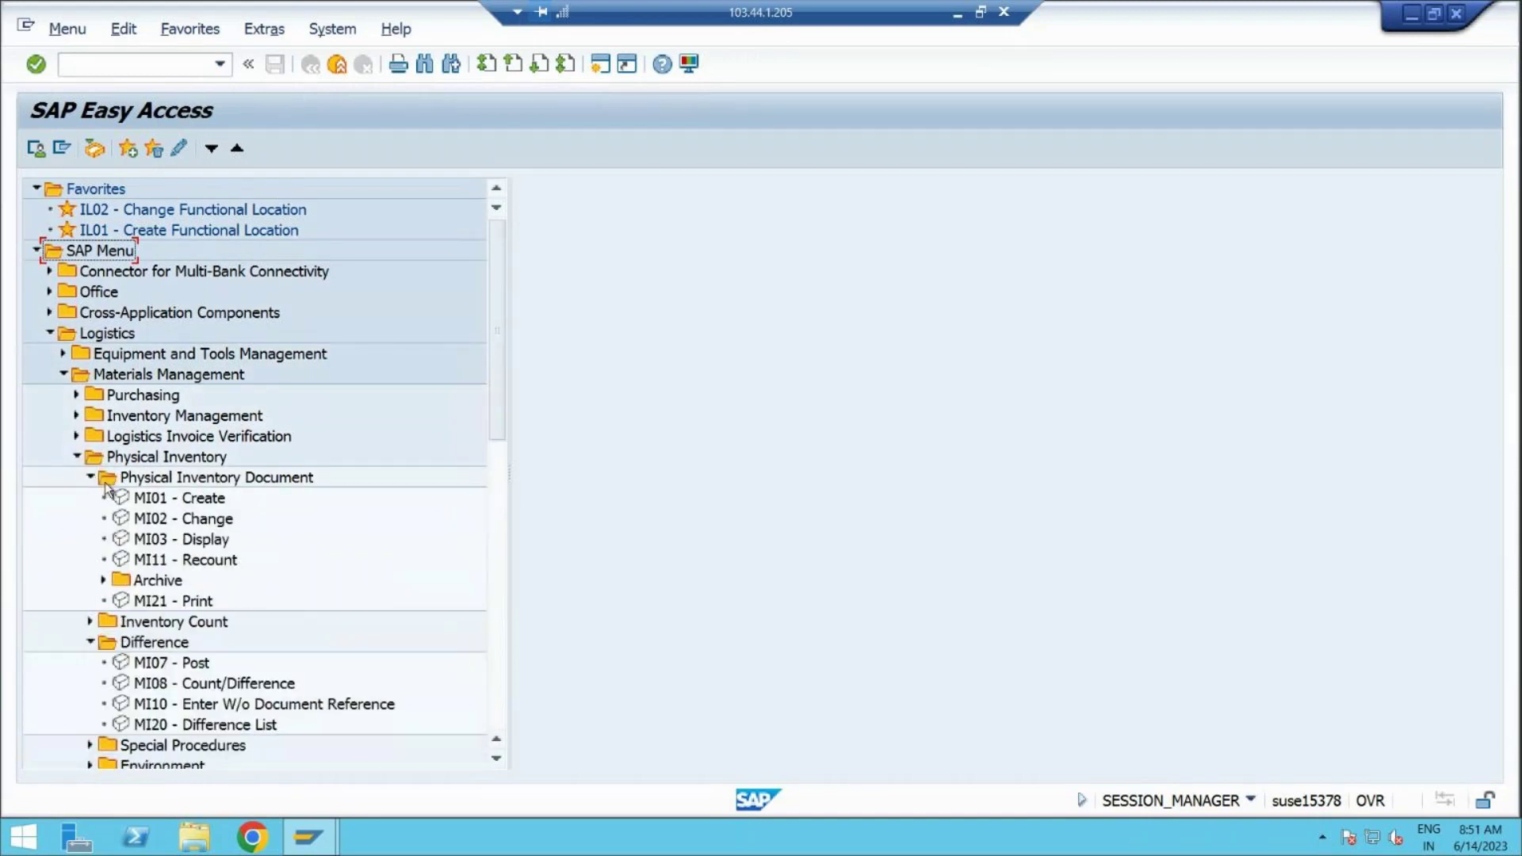
{"action": "left_click", "coordinate": [91, 622]}
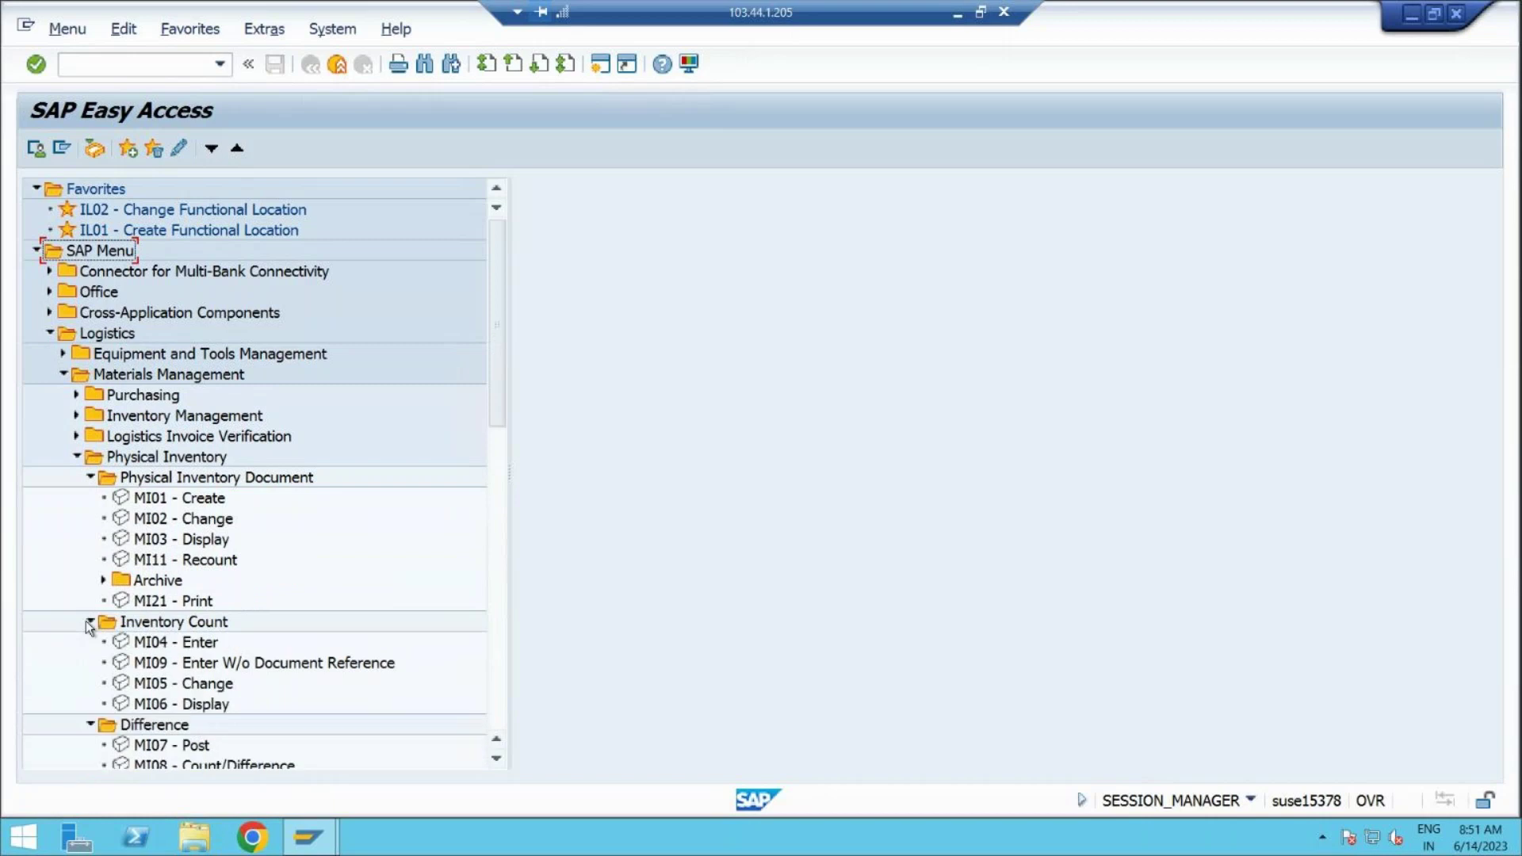
{"action": "left_click", "coordinate": [497, 760]}
{"action": "left_click", "coordinate": [497, 760]}
{"action": "left_click", "coordinate": [496, 759]}
{"action": "left_click", "coordinate": [496, 760]}
{"action": "left_click", "coordinate": [497, 760]}
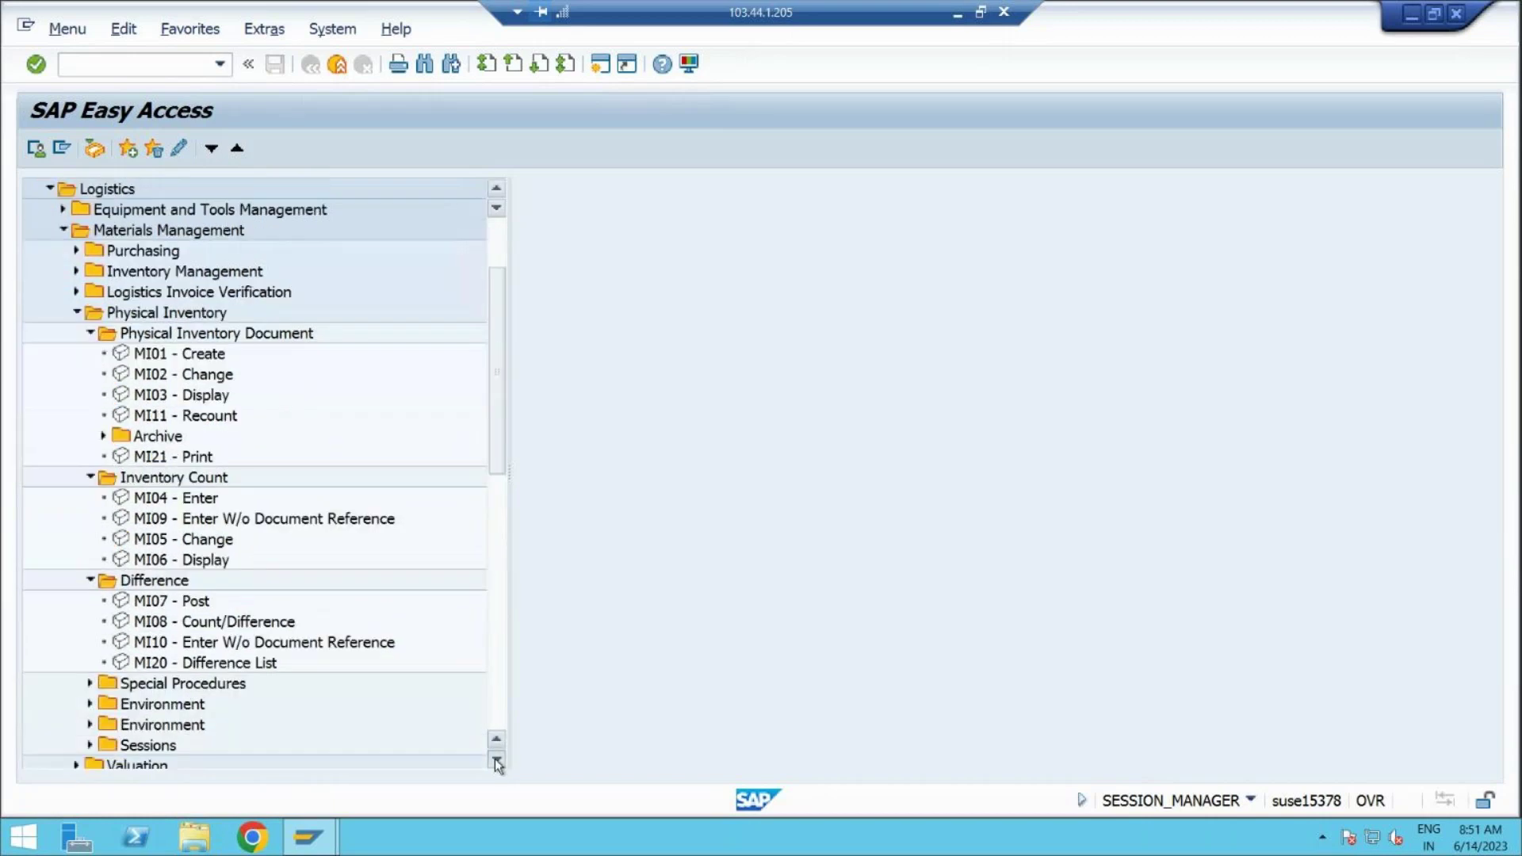
{"action": "left_click", "coordinate": [497, 761]}
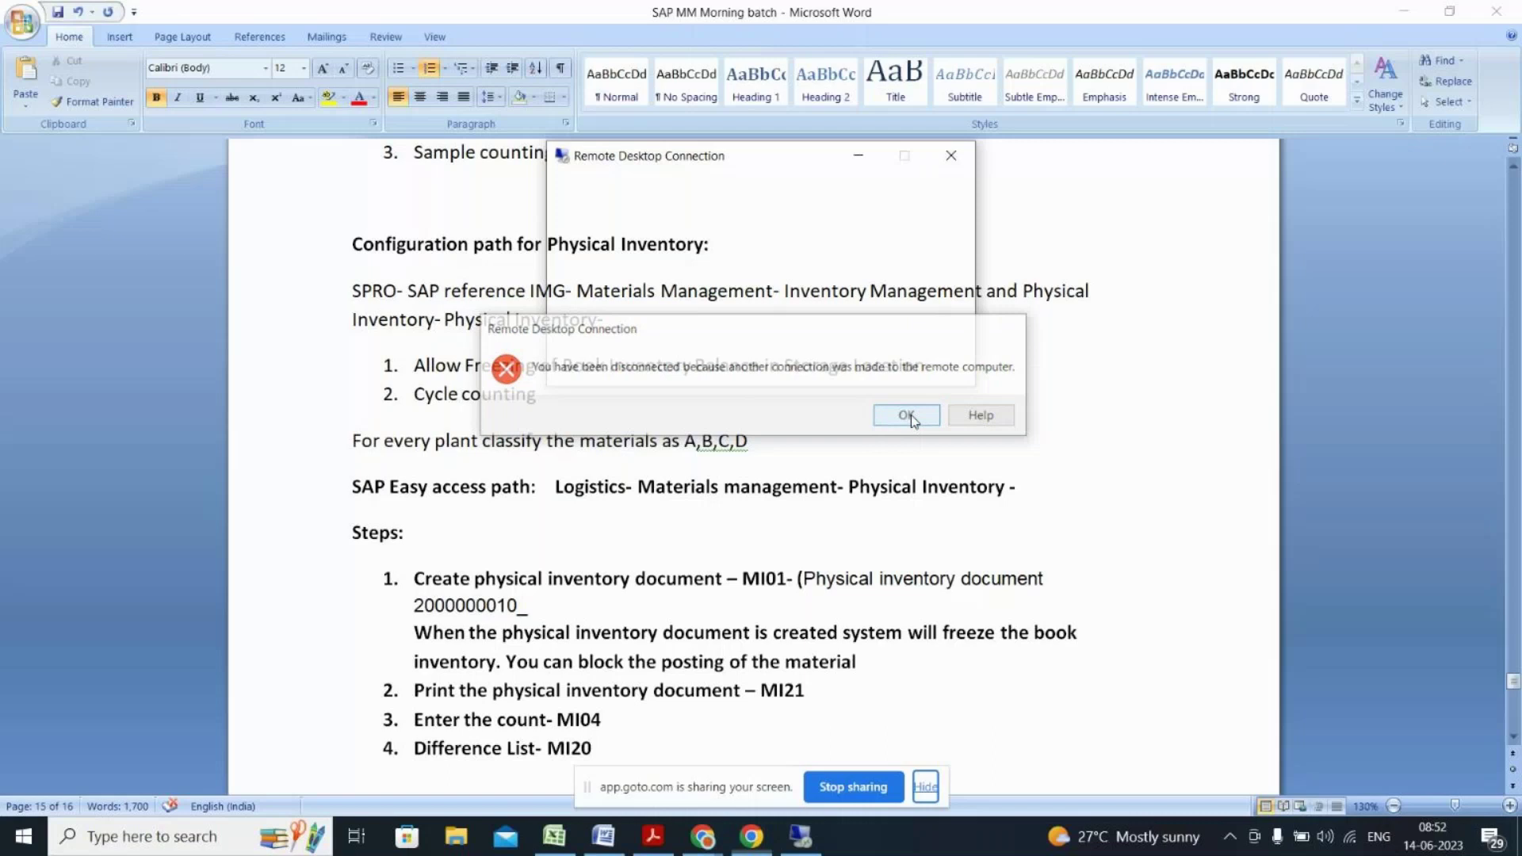
Step: Dismiss the 'You have been disconnected' notice
{"action": "left_click", "coordinate": [911, 417]}
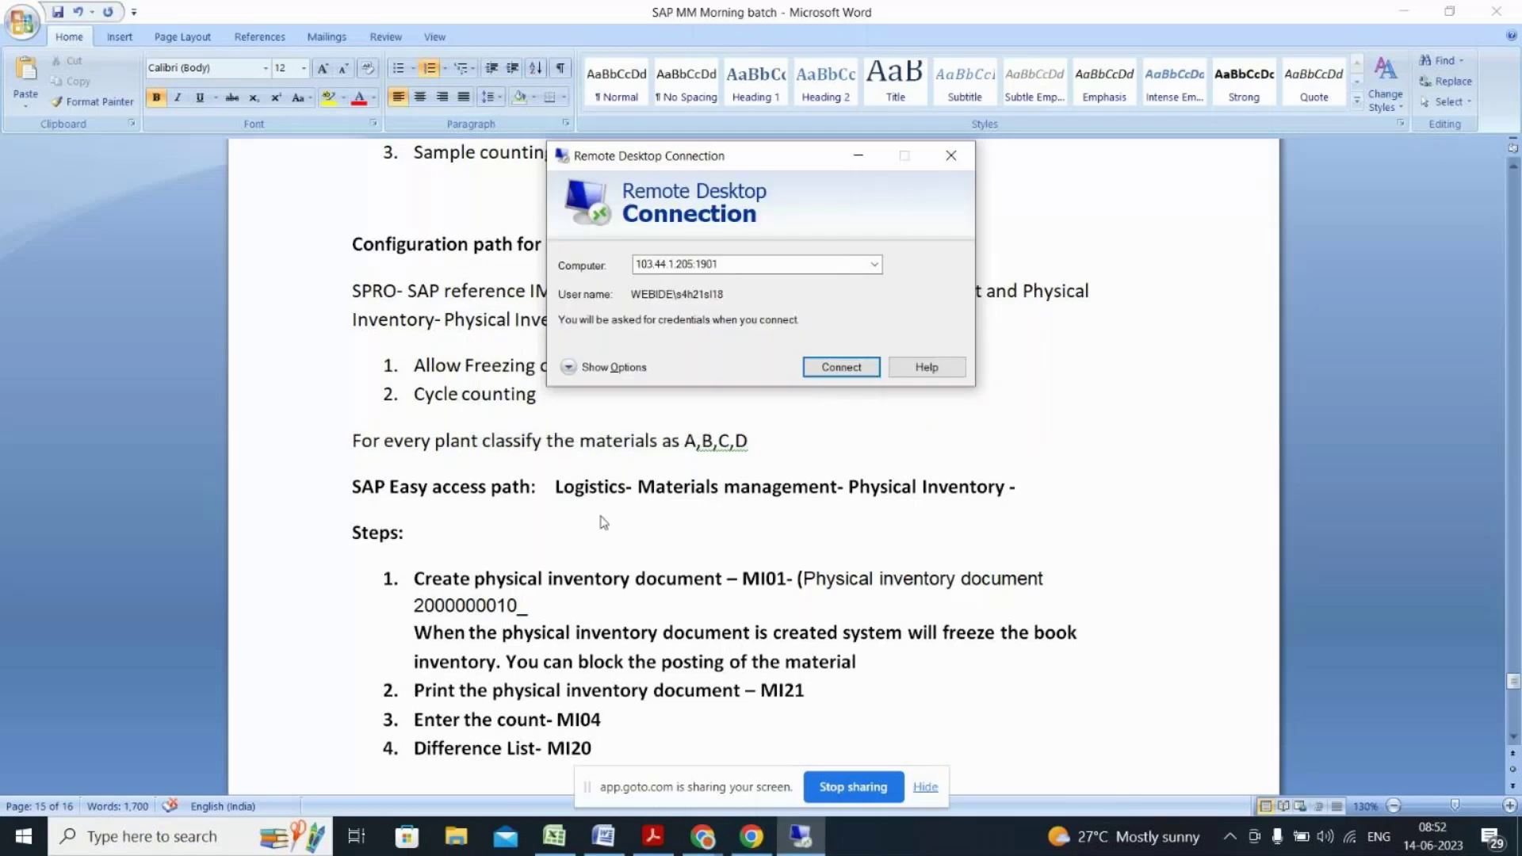
Step: Reconnect with the password, accept the certificate, and choose the SAP system in SAP Logon
{"action": "left_click", "coordinate": [828, 368]}
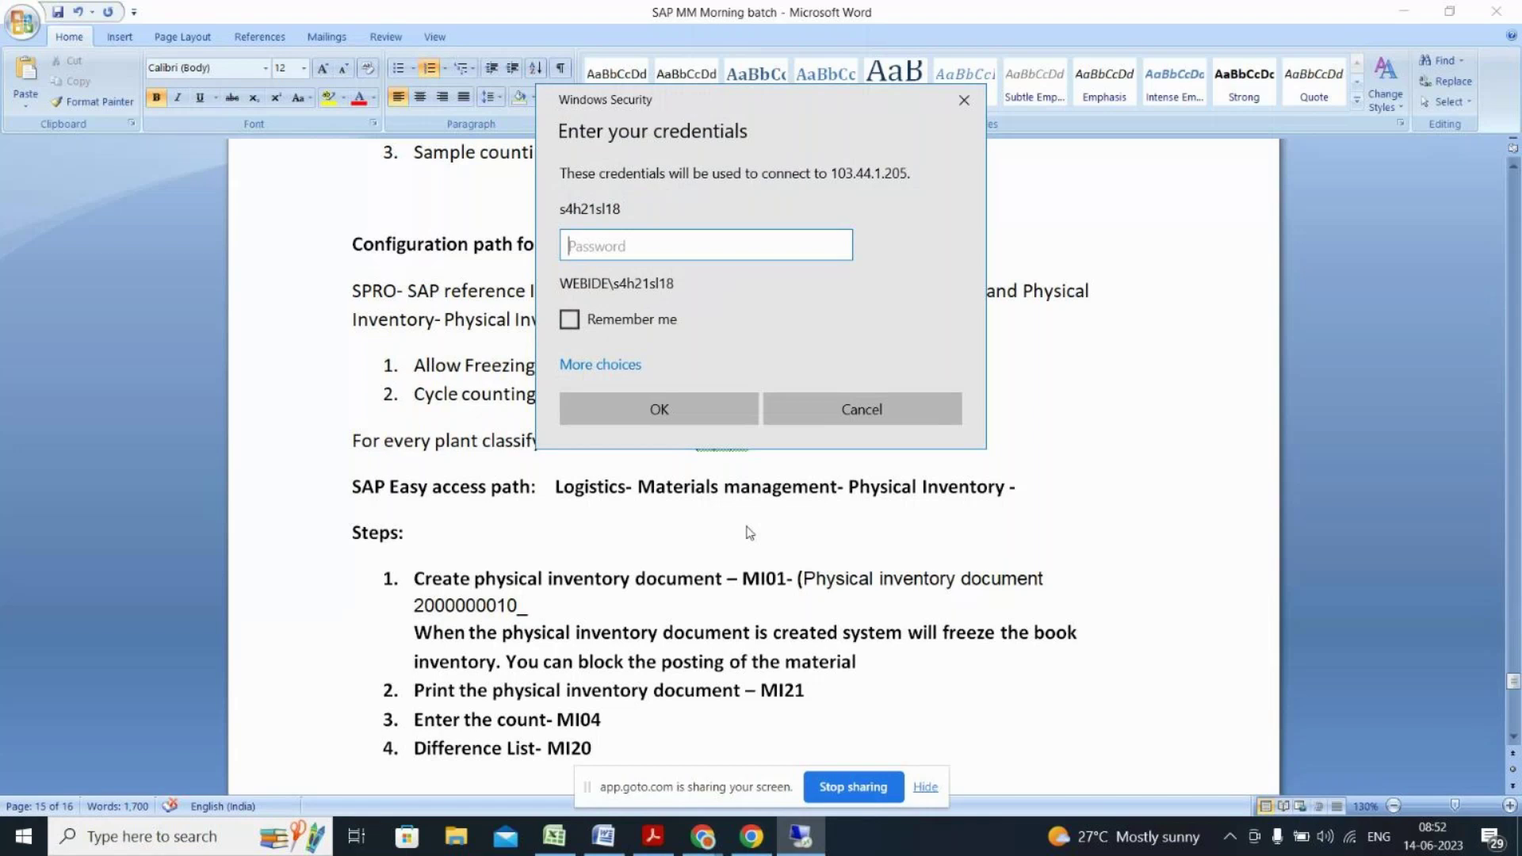
{"action": "type", "text": "*********"}
{"action": "key", "text": "Return"}
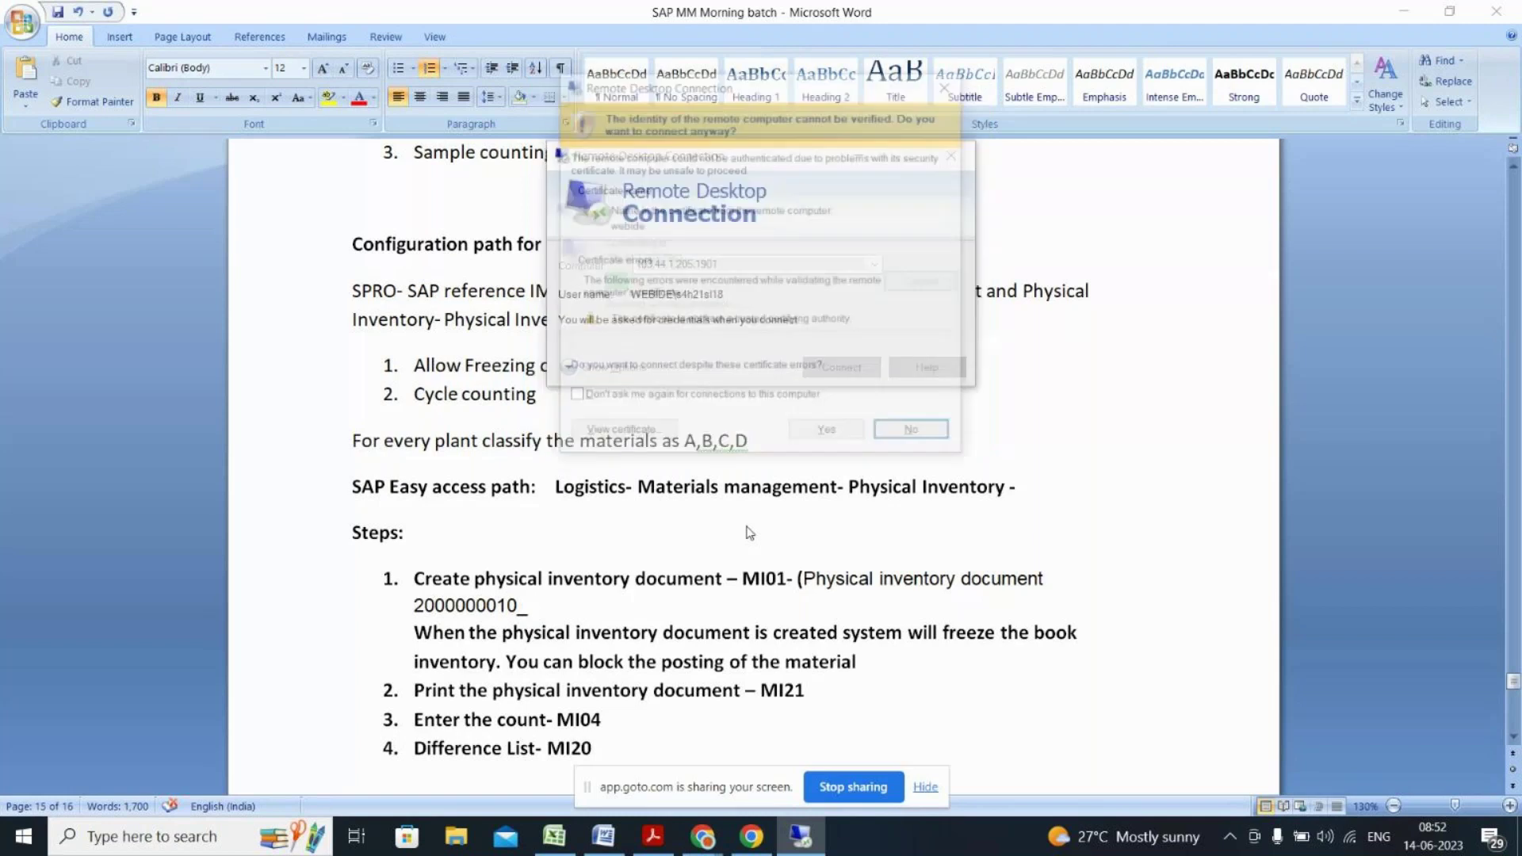
{"action": "left_click", "coordinate": [821, 429]}
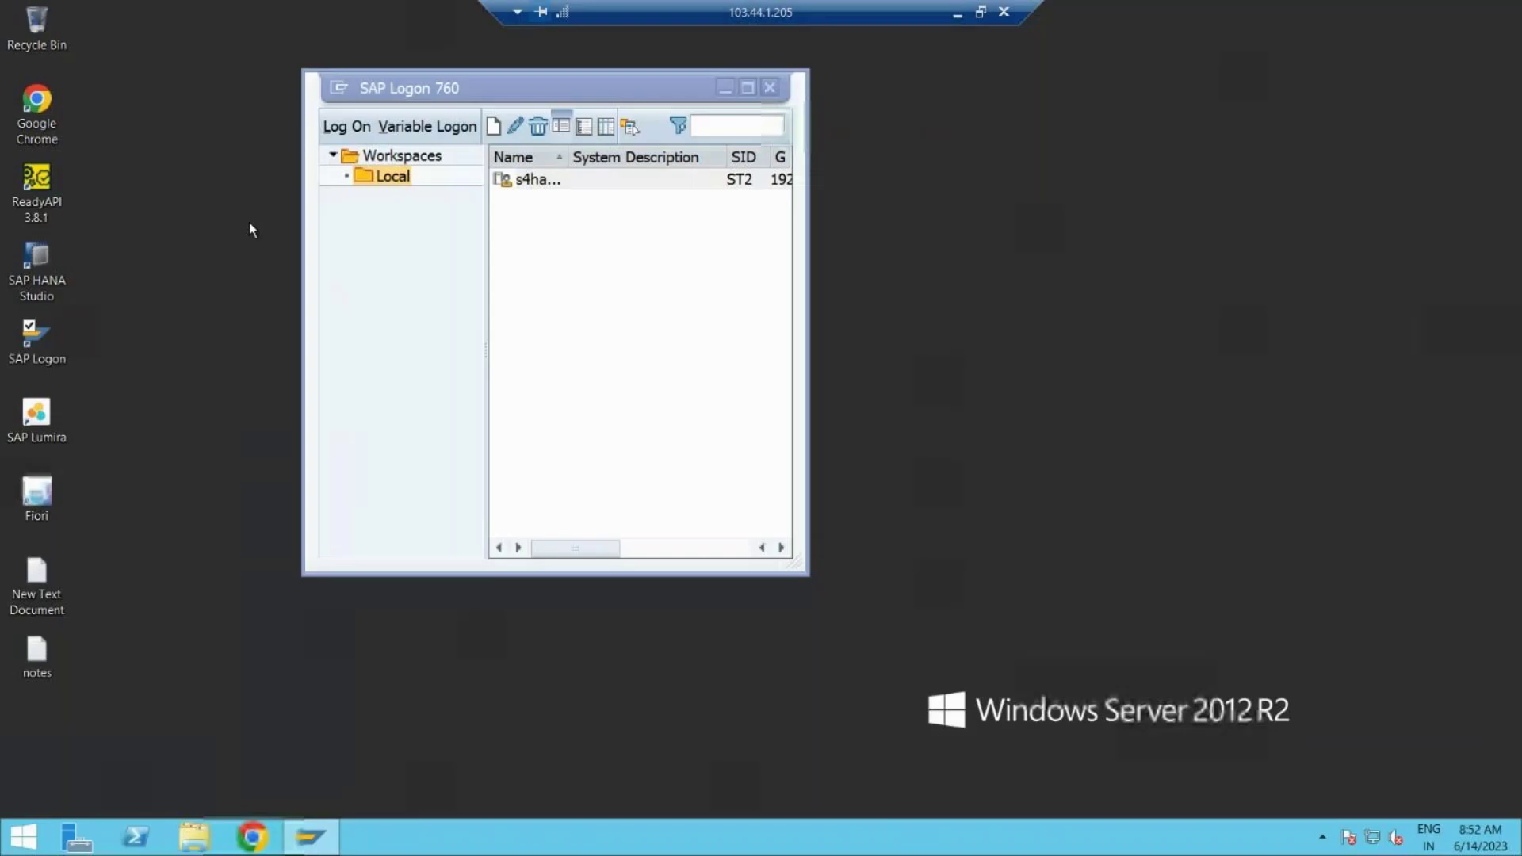
{"action": "left_click", "coordinate": [561, 177]}
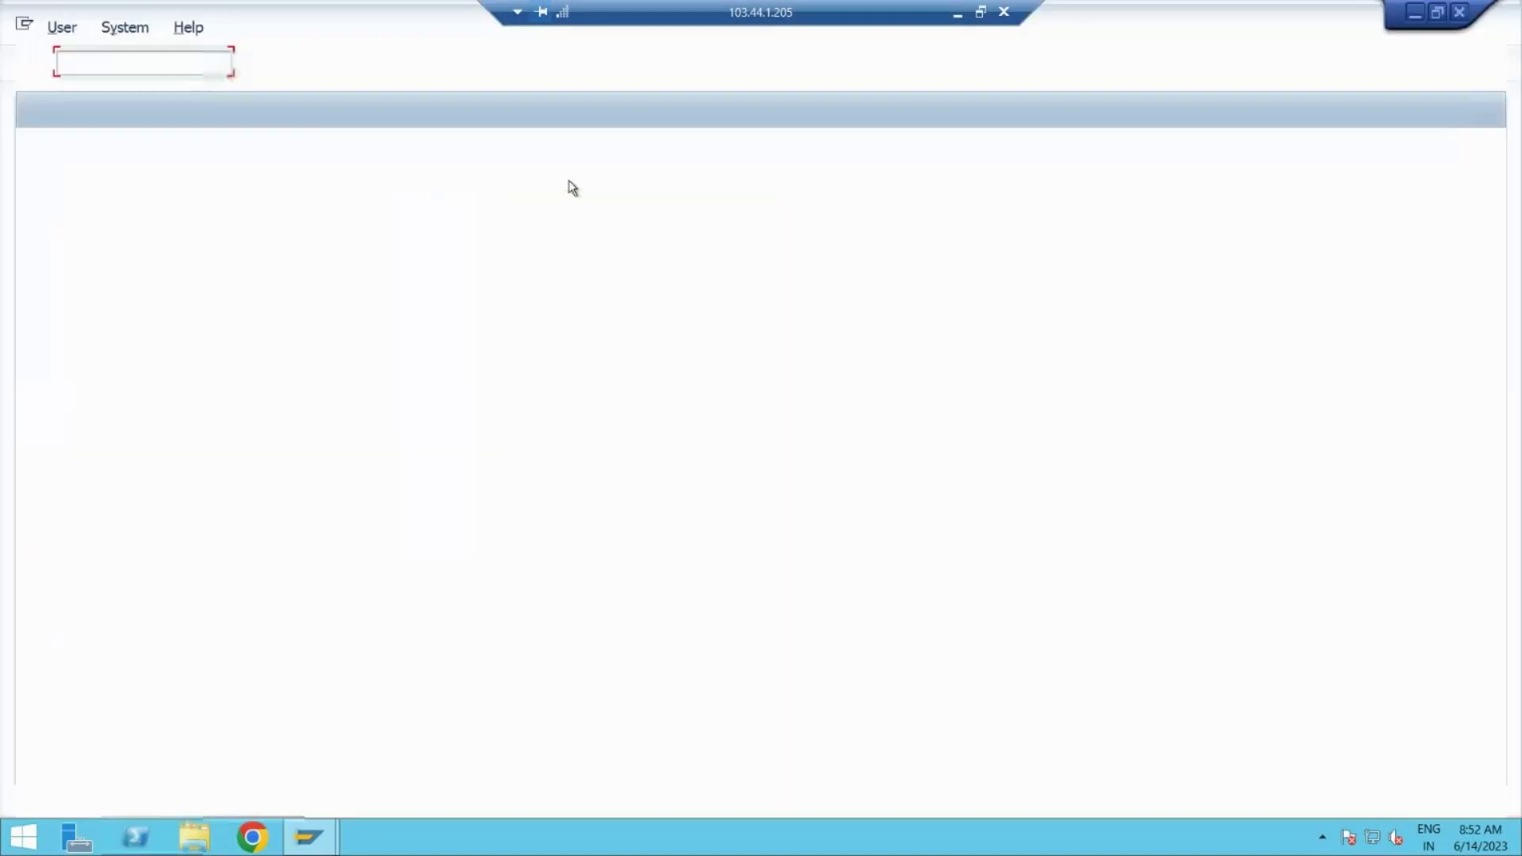
Step: Log on to the SAP system with the user ID and password
{"action": "type", "text": "s4h21sl18"}
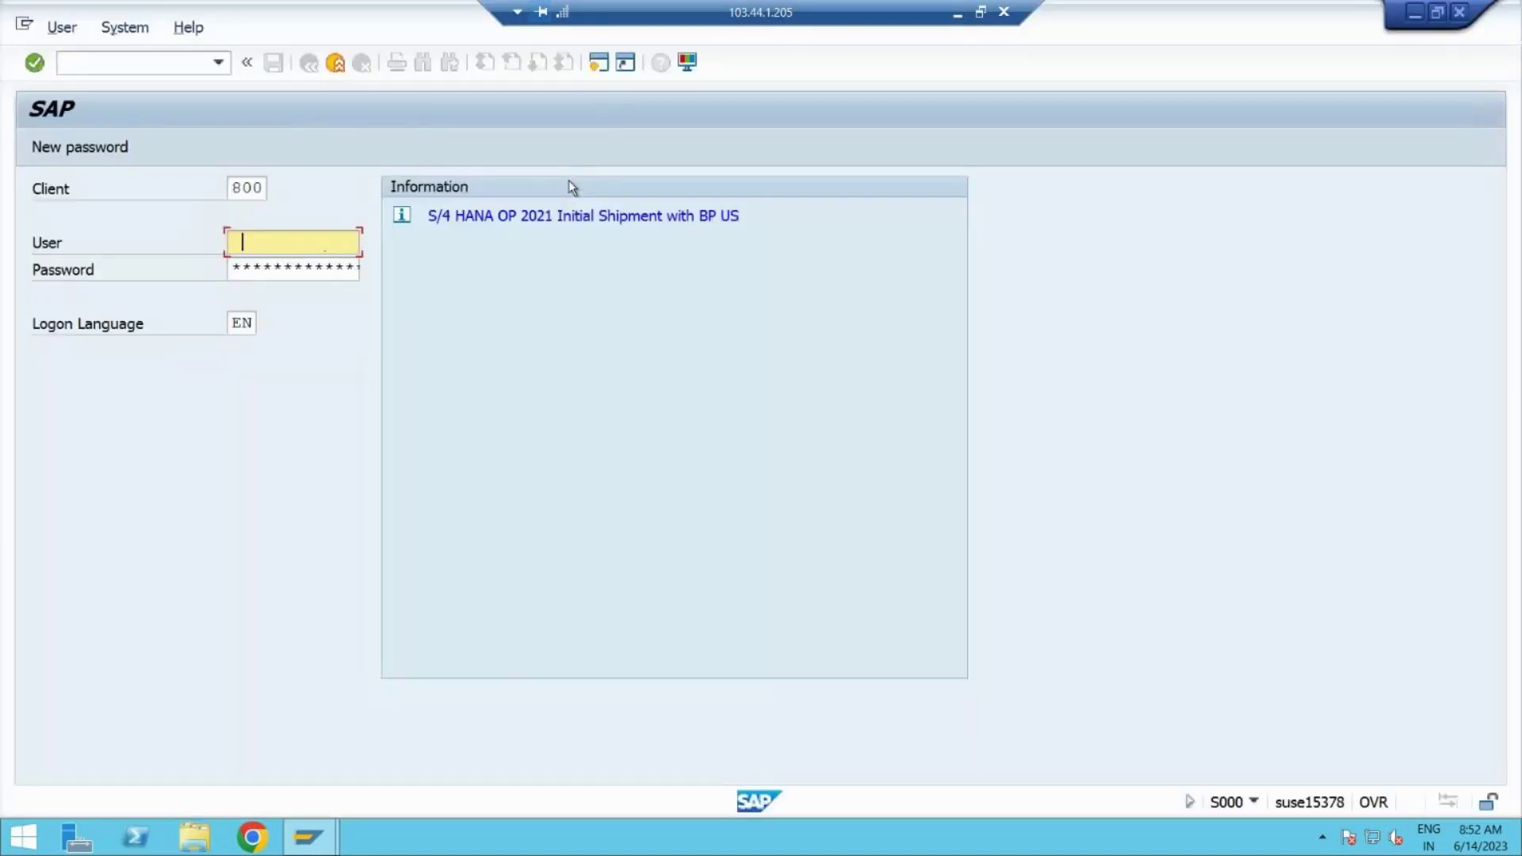
{"action": "key", "text": "Tab"}
{"action": "type", "text": "**********"}
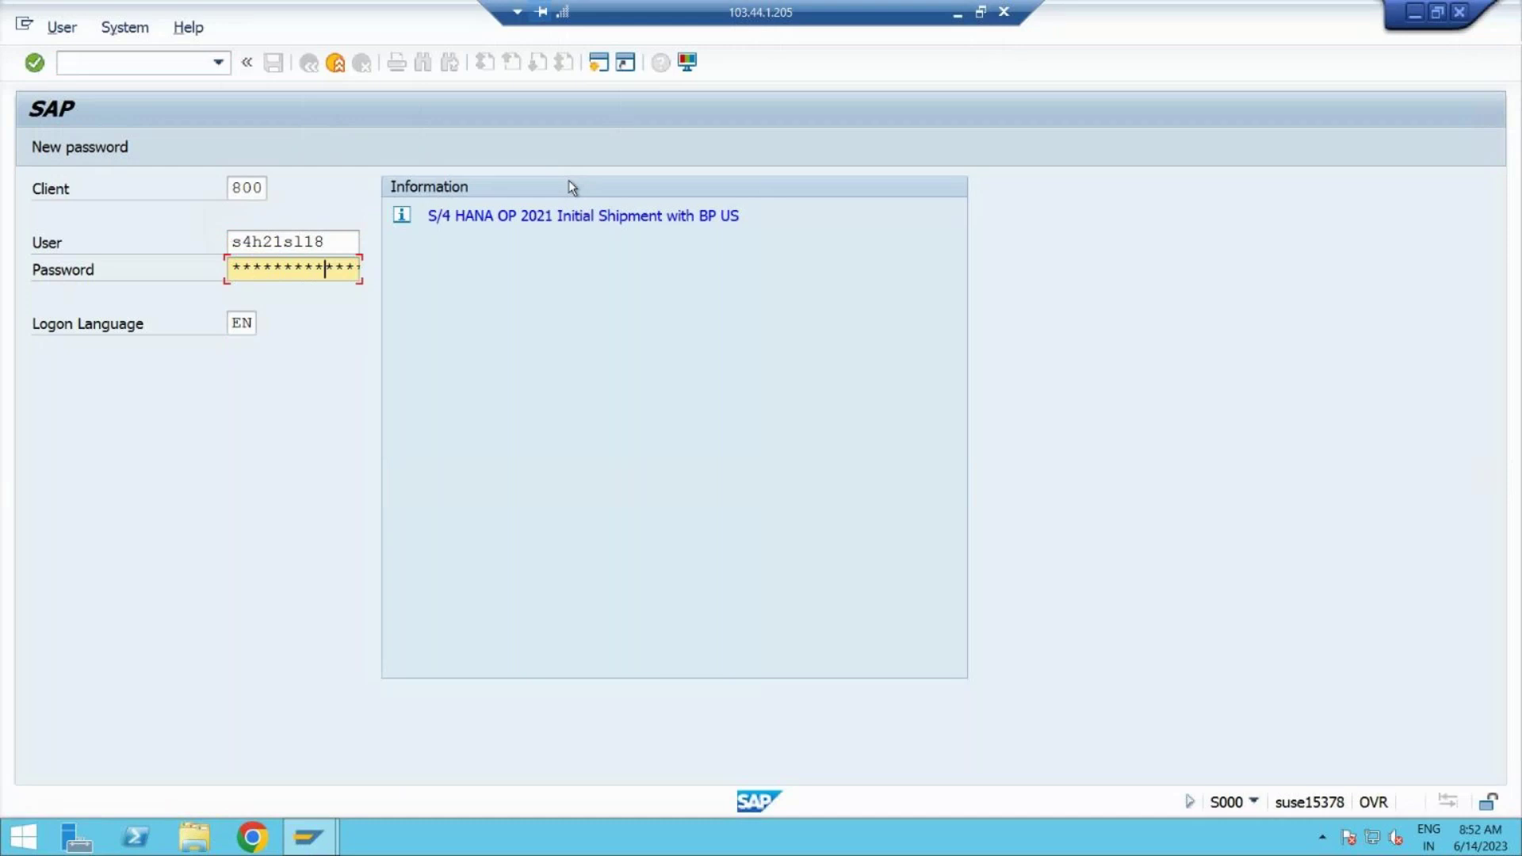
{"action": "key", "text": "Return"}
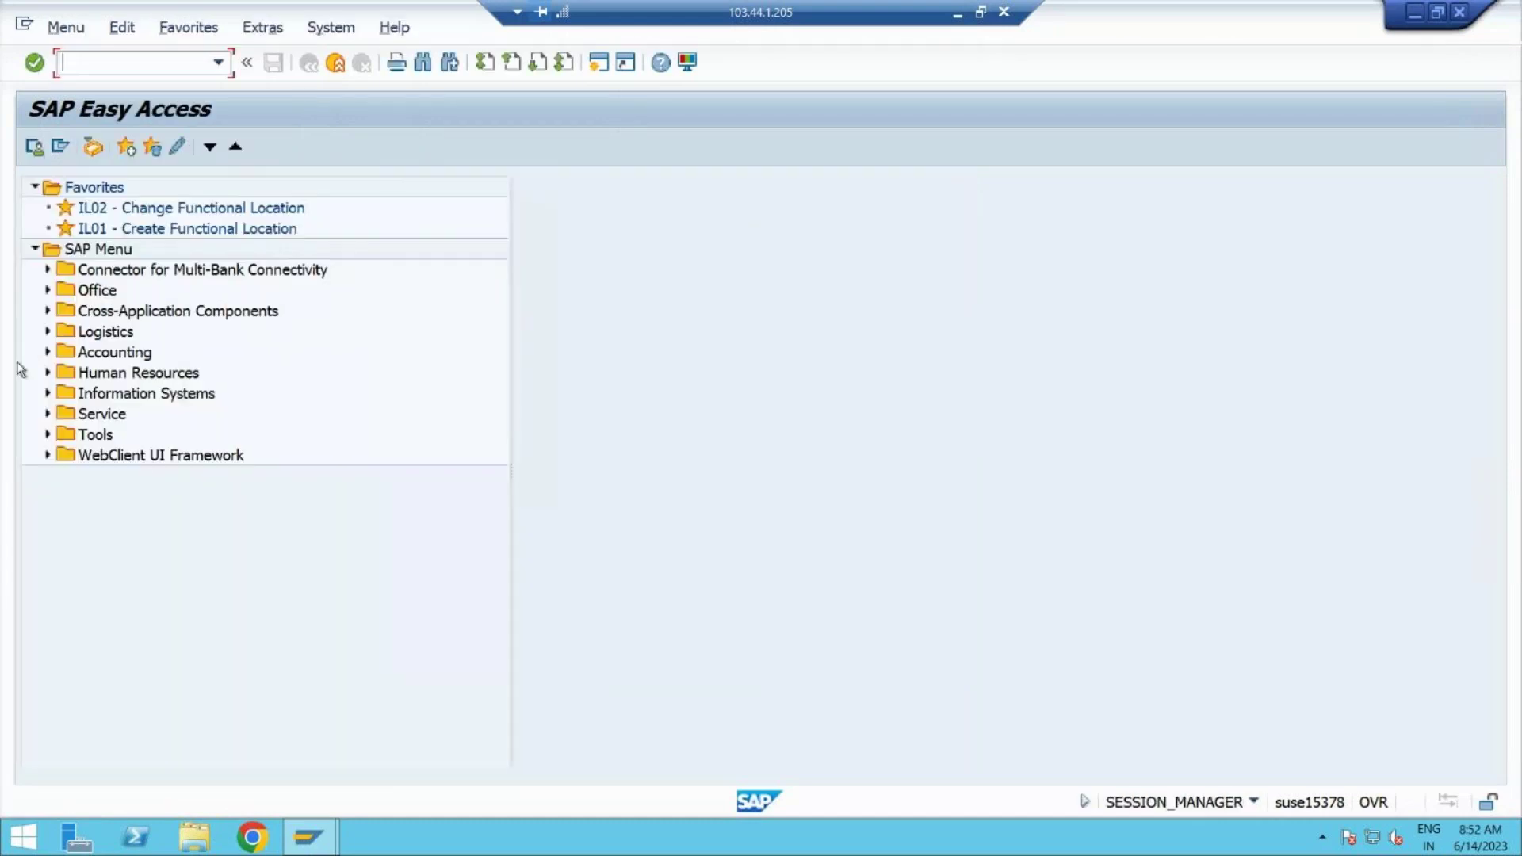
Step: Expand Logistics > Materials Management > Physical Inventory > Difference and start MI20
{"action": "left_click", "coordinate": [47, 332]}
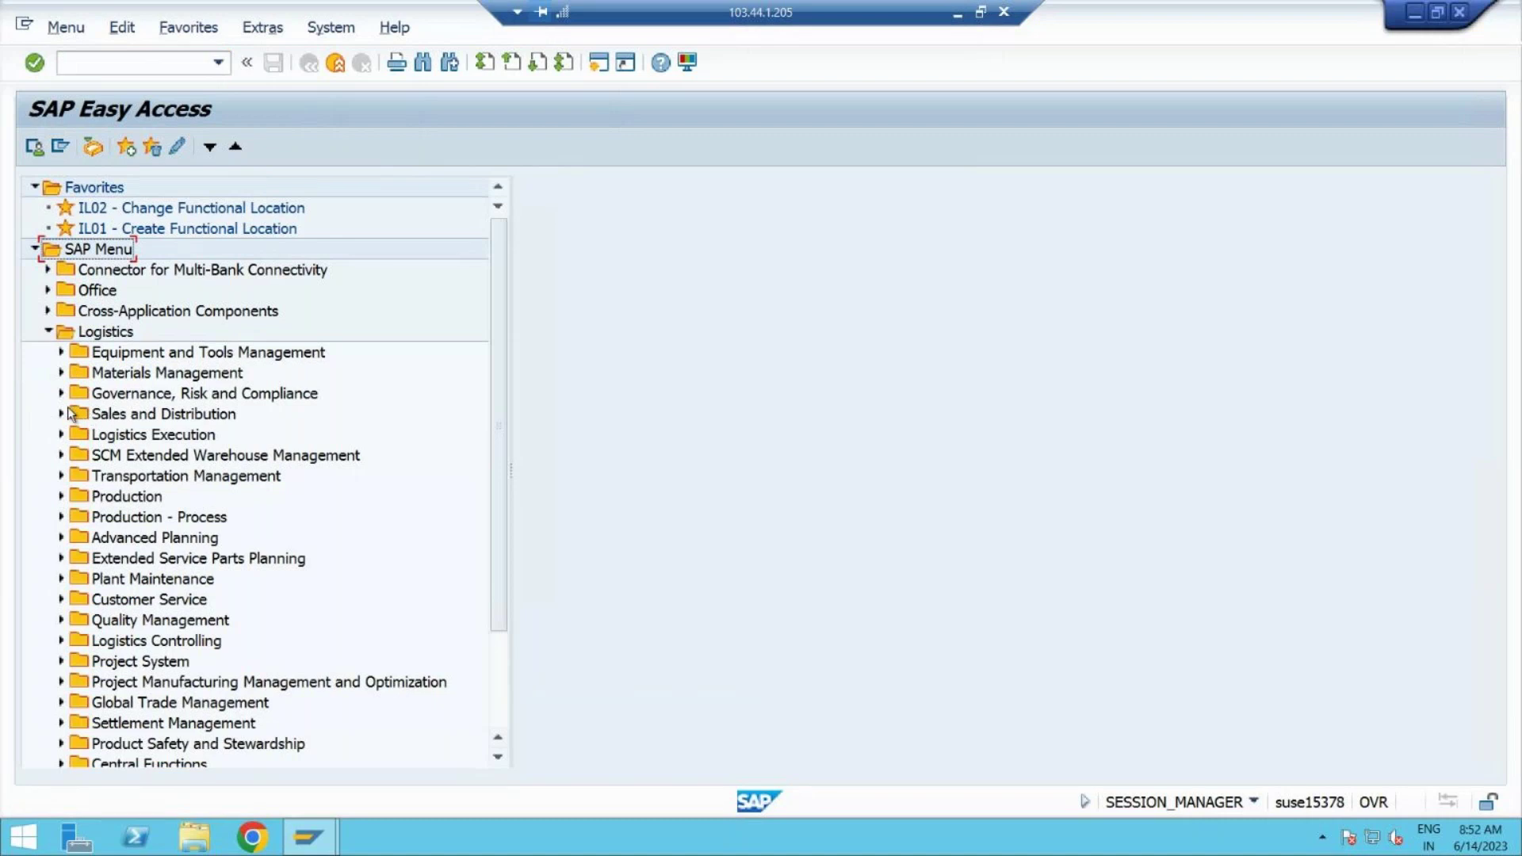
{"action": "left_click", "coordinate": [63, 374]}
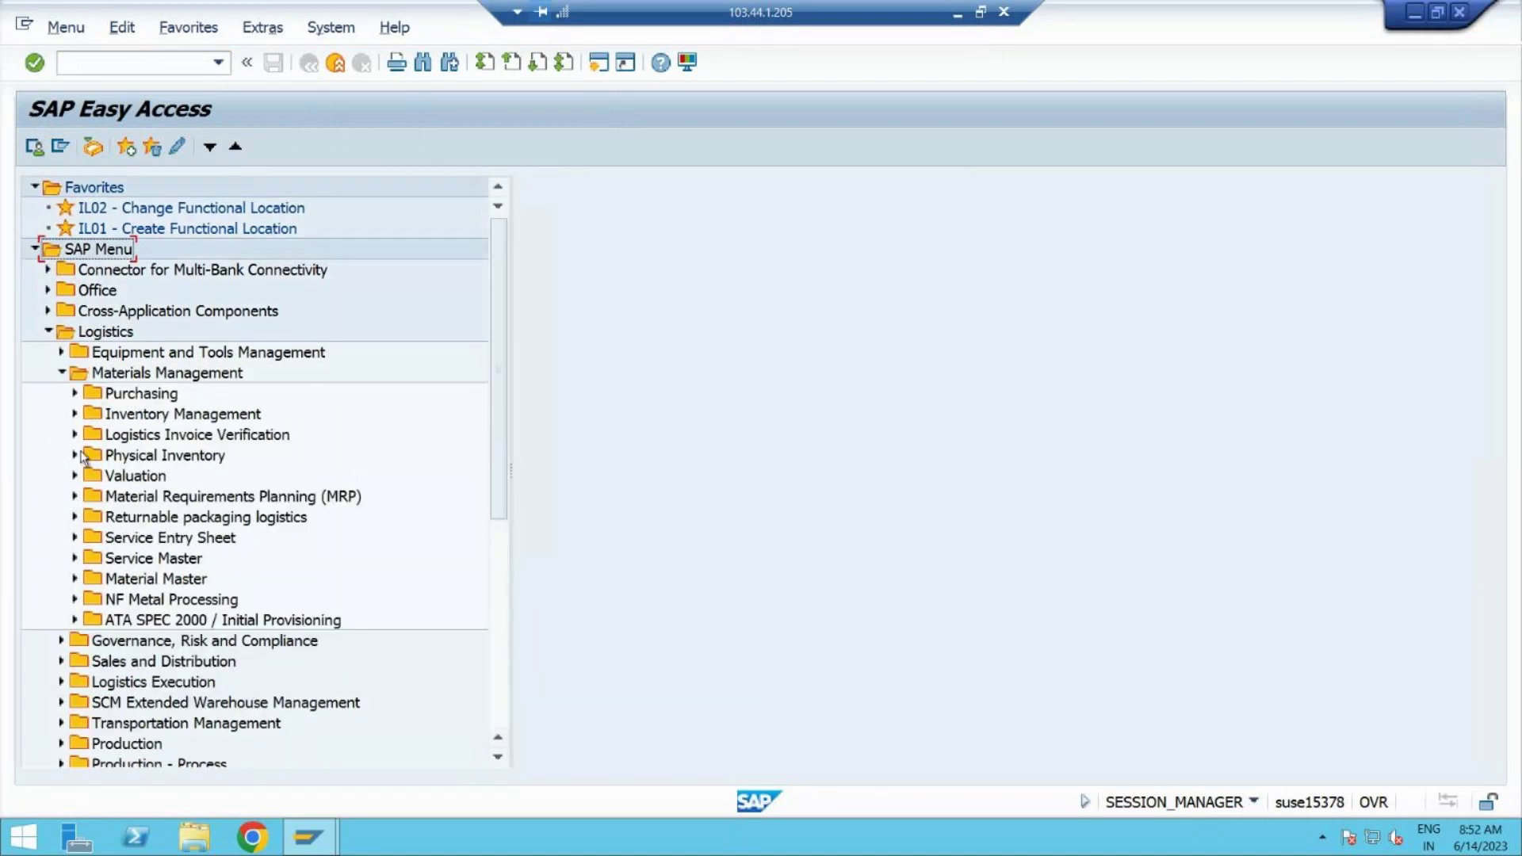
{"action": "left_click", "coordinate": [76, 455]}
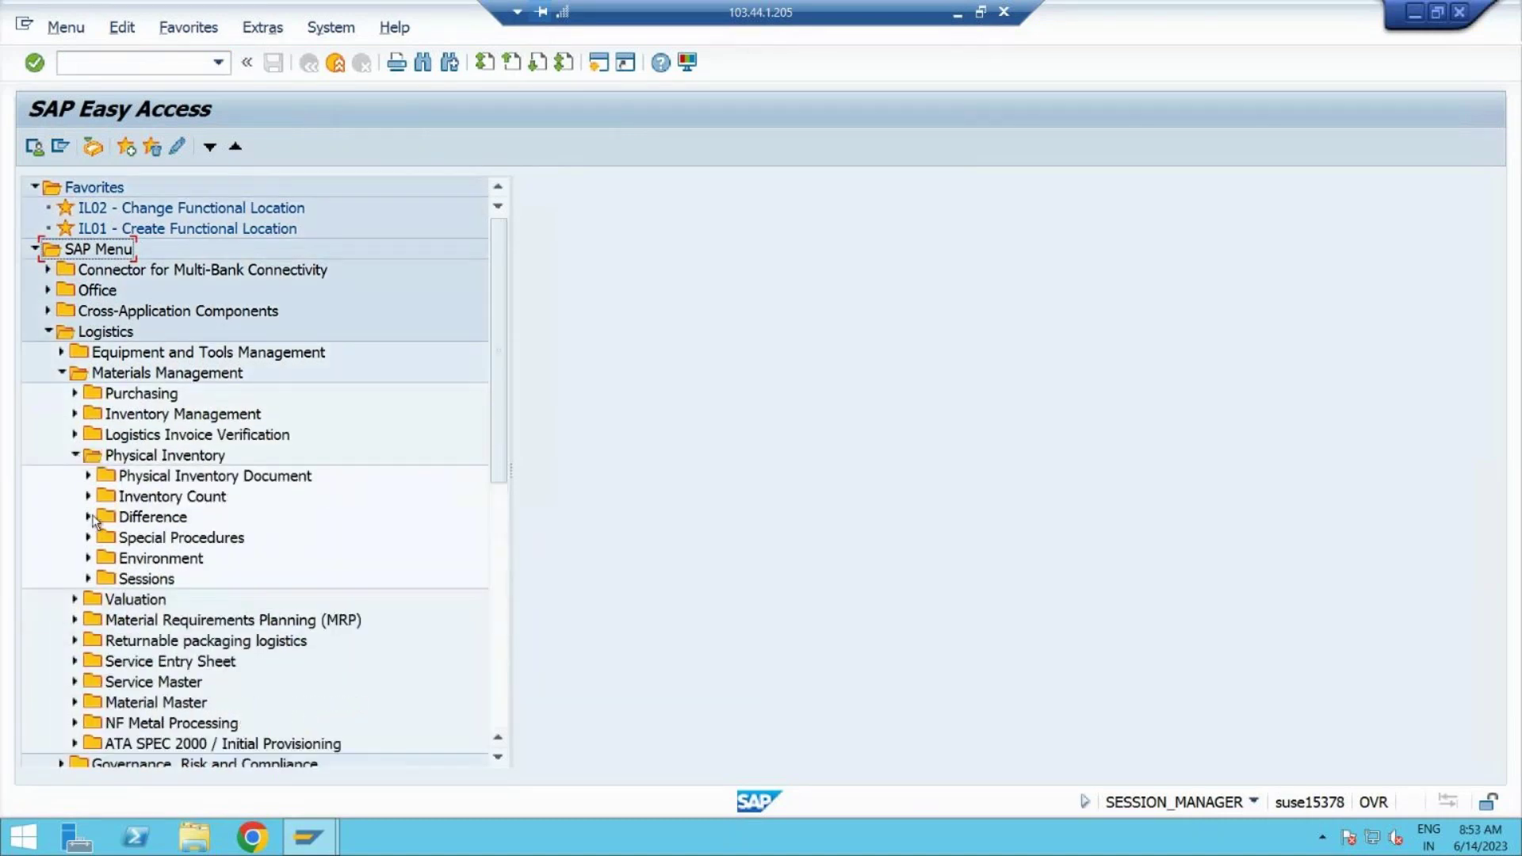
{"action": "left_click", "coordinate": [88, 518]}
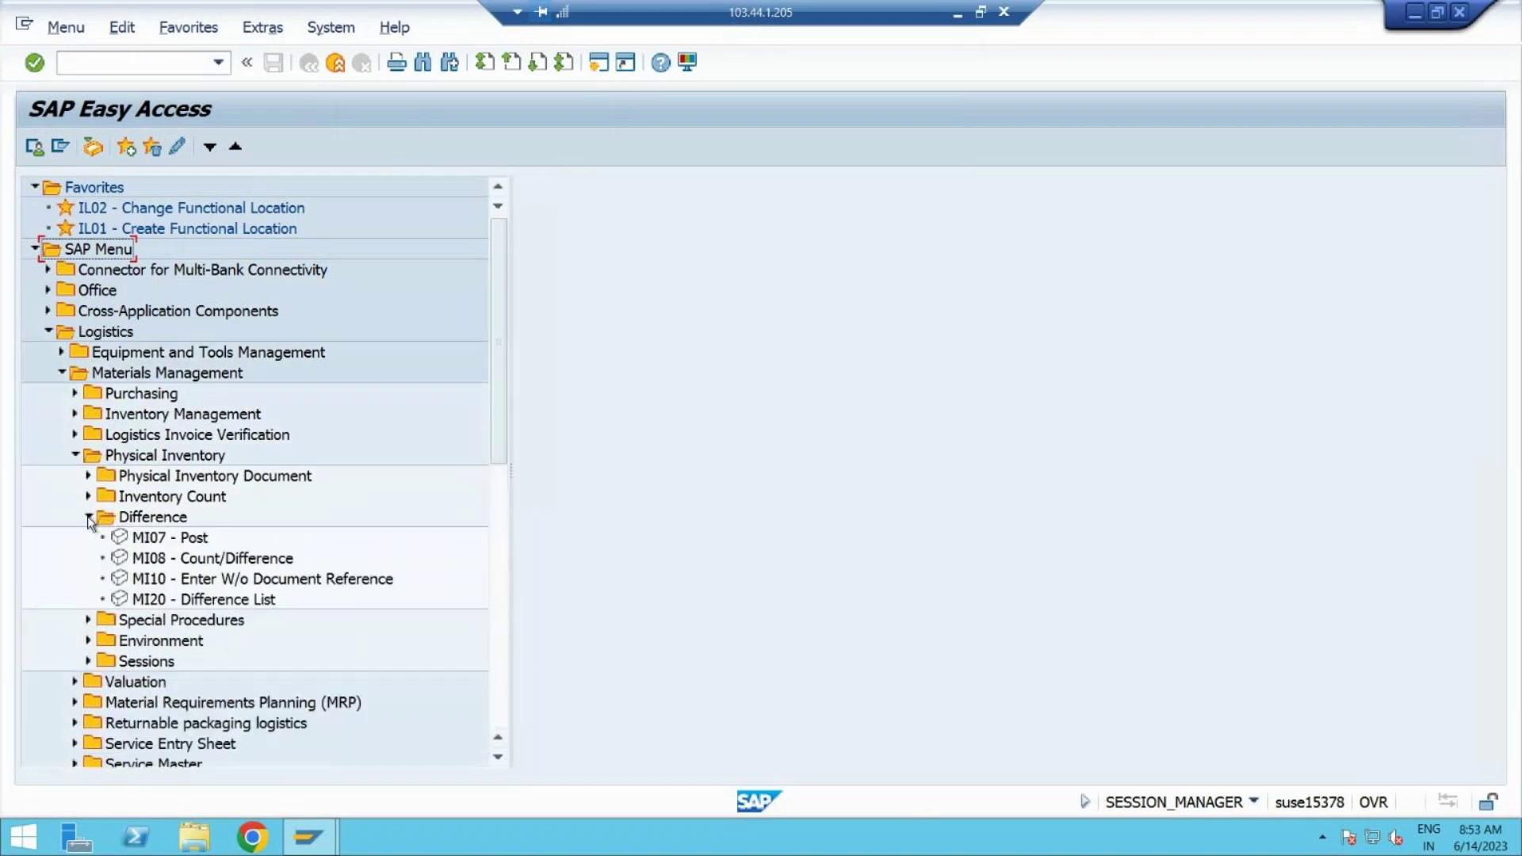
{"action": "double_click", "coordinate": [186, 601]}
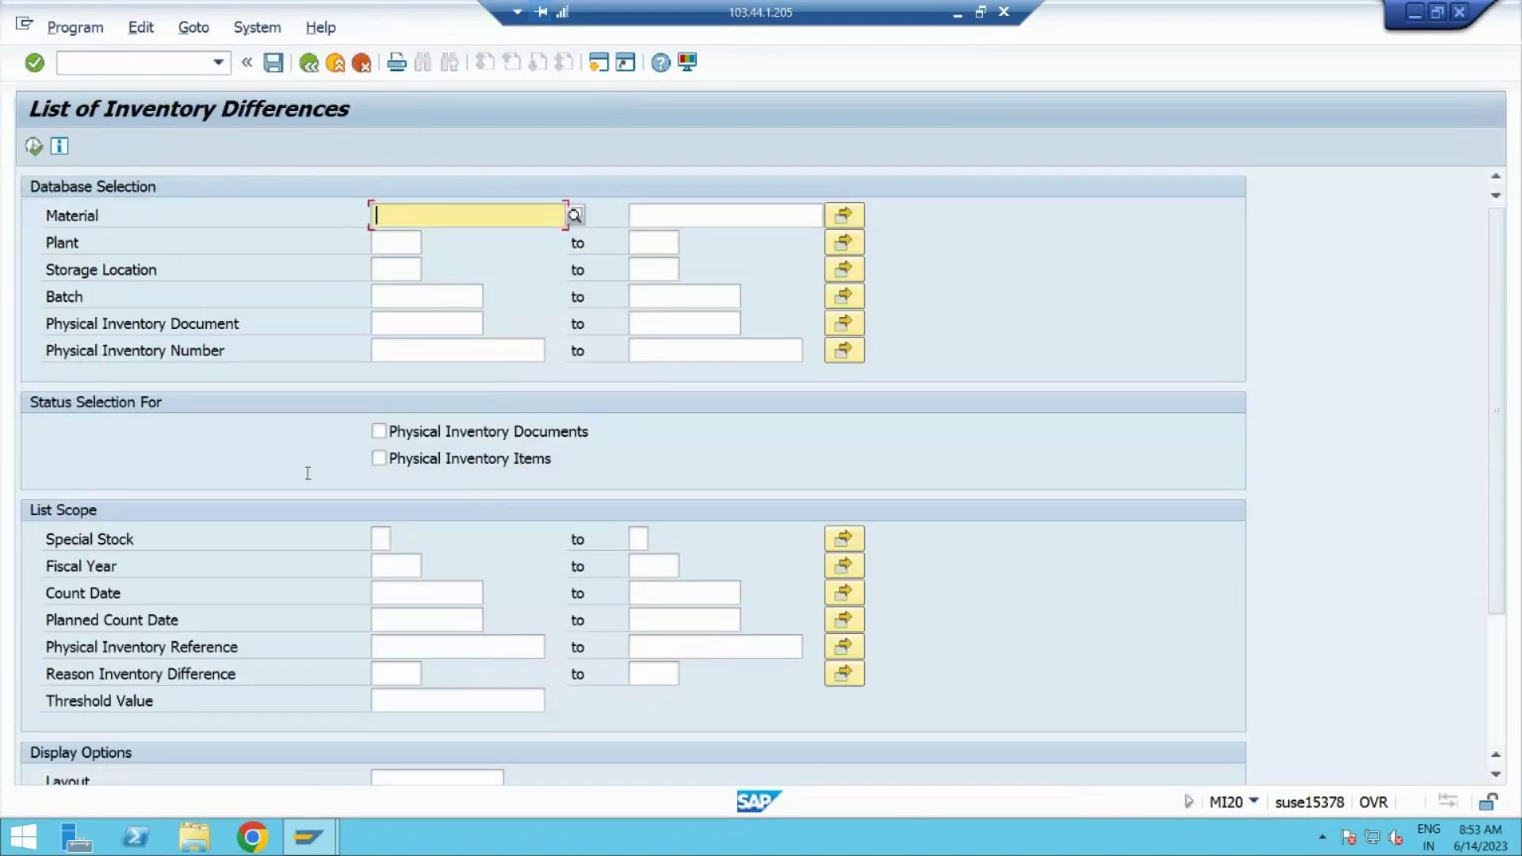
Step: Back out, try MI07 Post Differences, exit it, and reopen the MI20 selection screen
{"action": "left_click", "coordinate": [308, 63]}
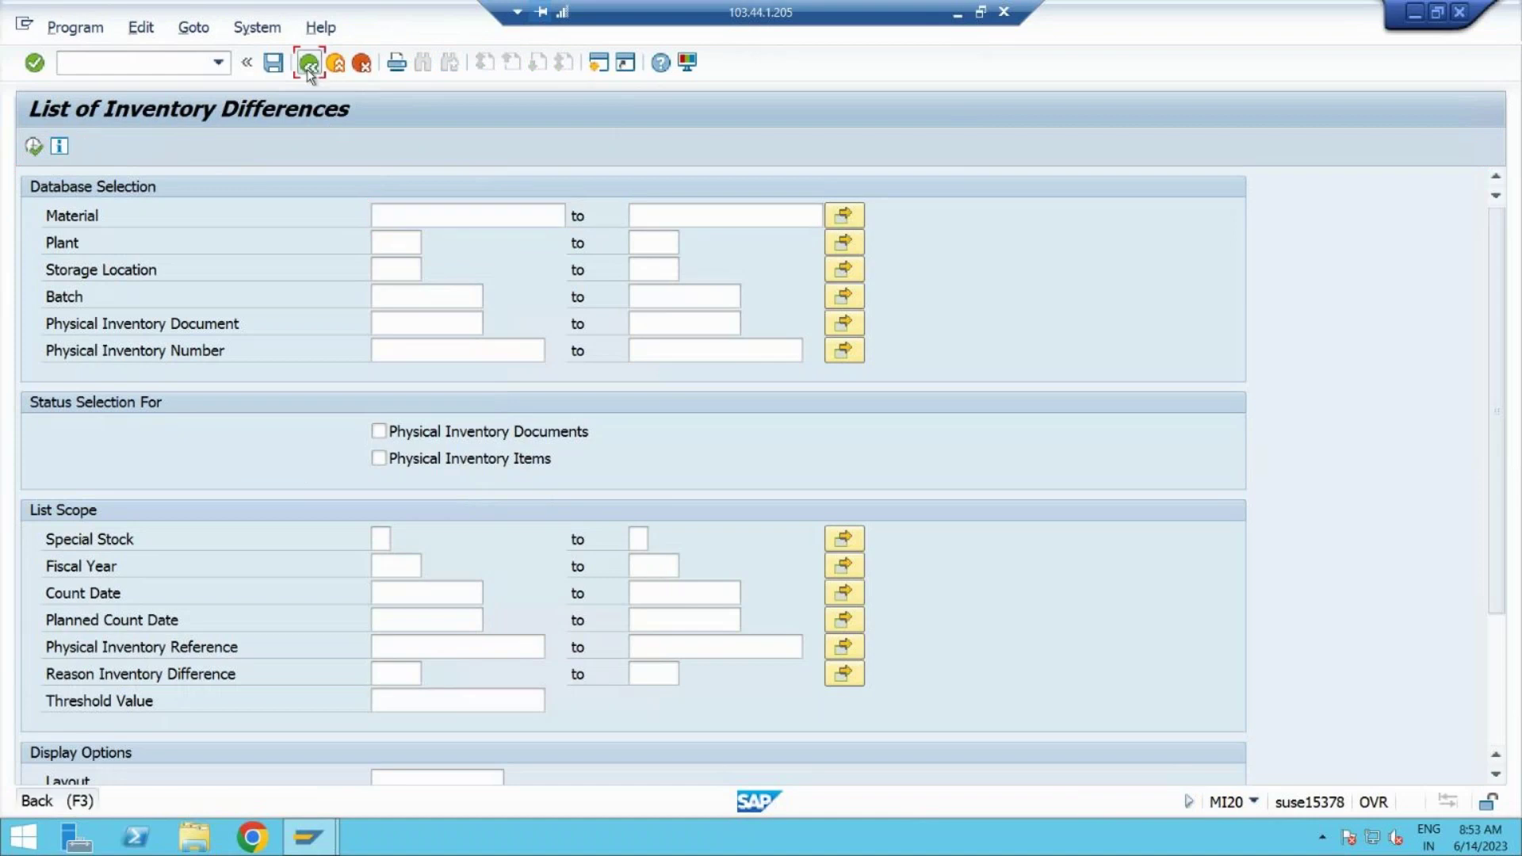
{"action": "double_click", "coordinate": [155, 541]}
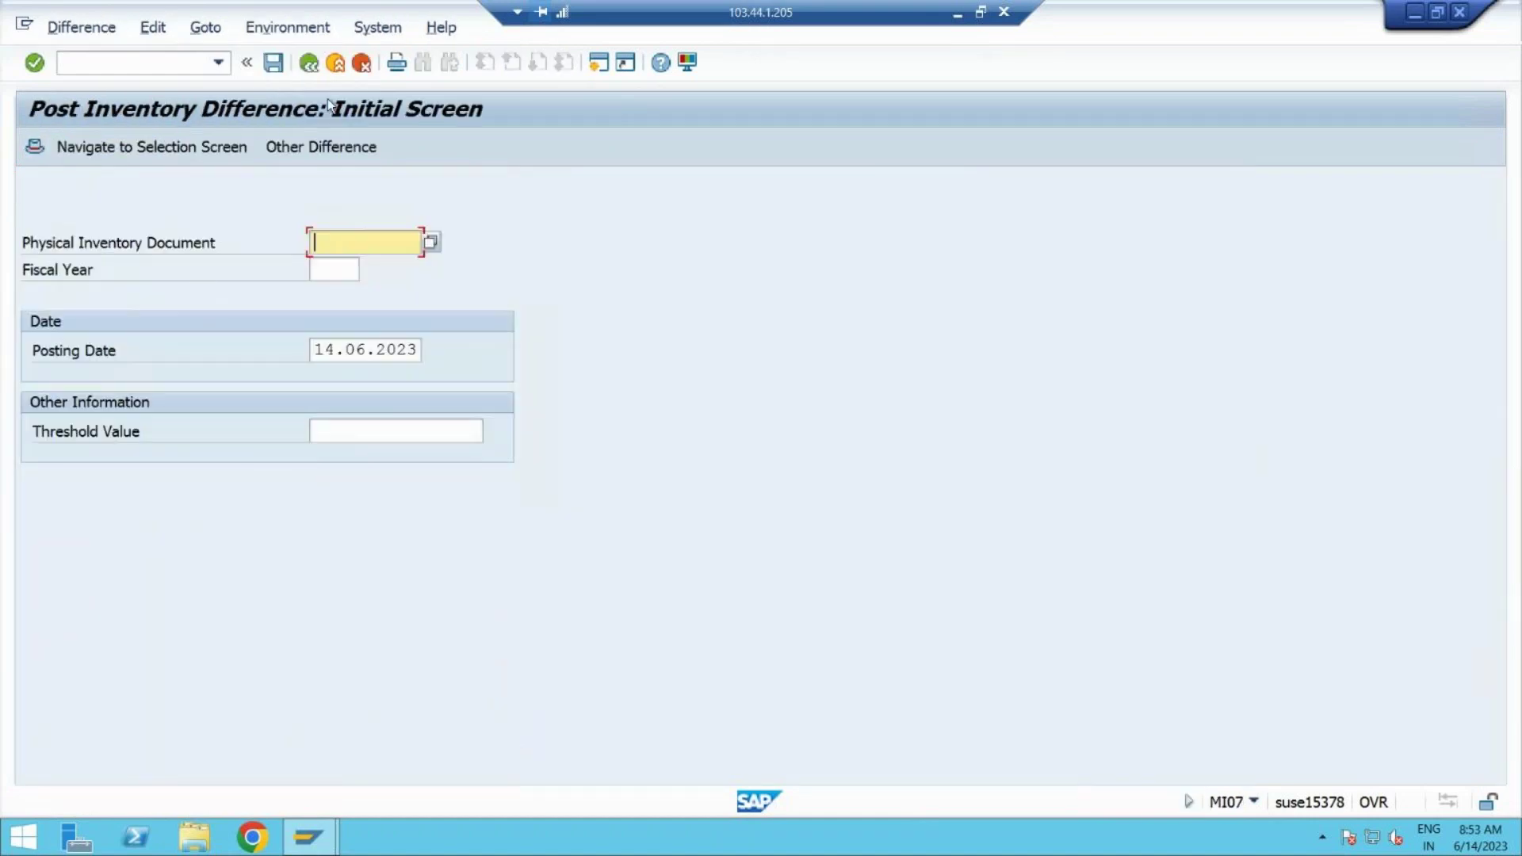
{"action": "left_click", "coordinate": [311, 63]}
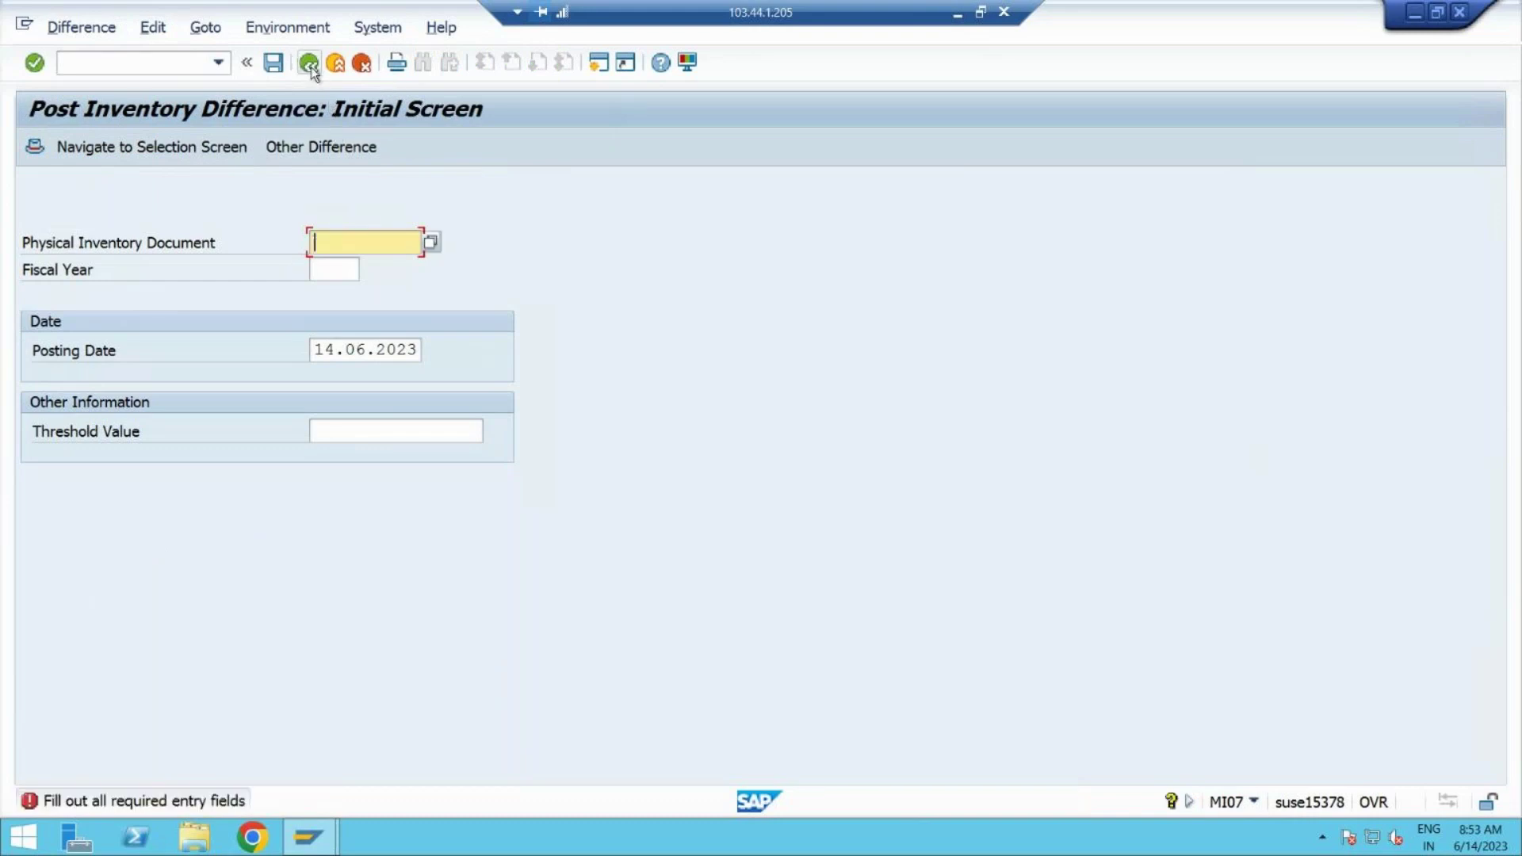
{"action": "left_click", "coordinate": [333, 65]}
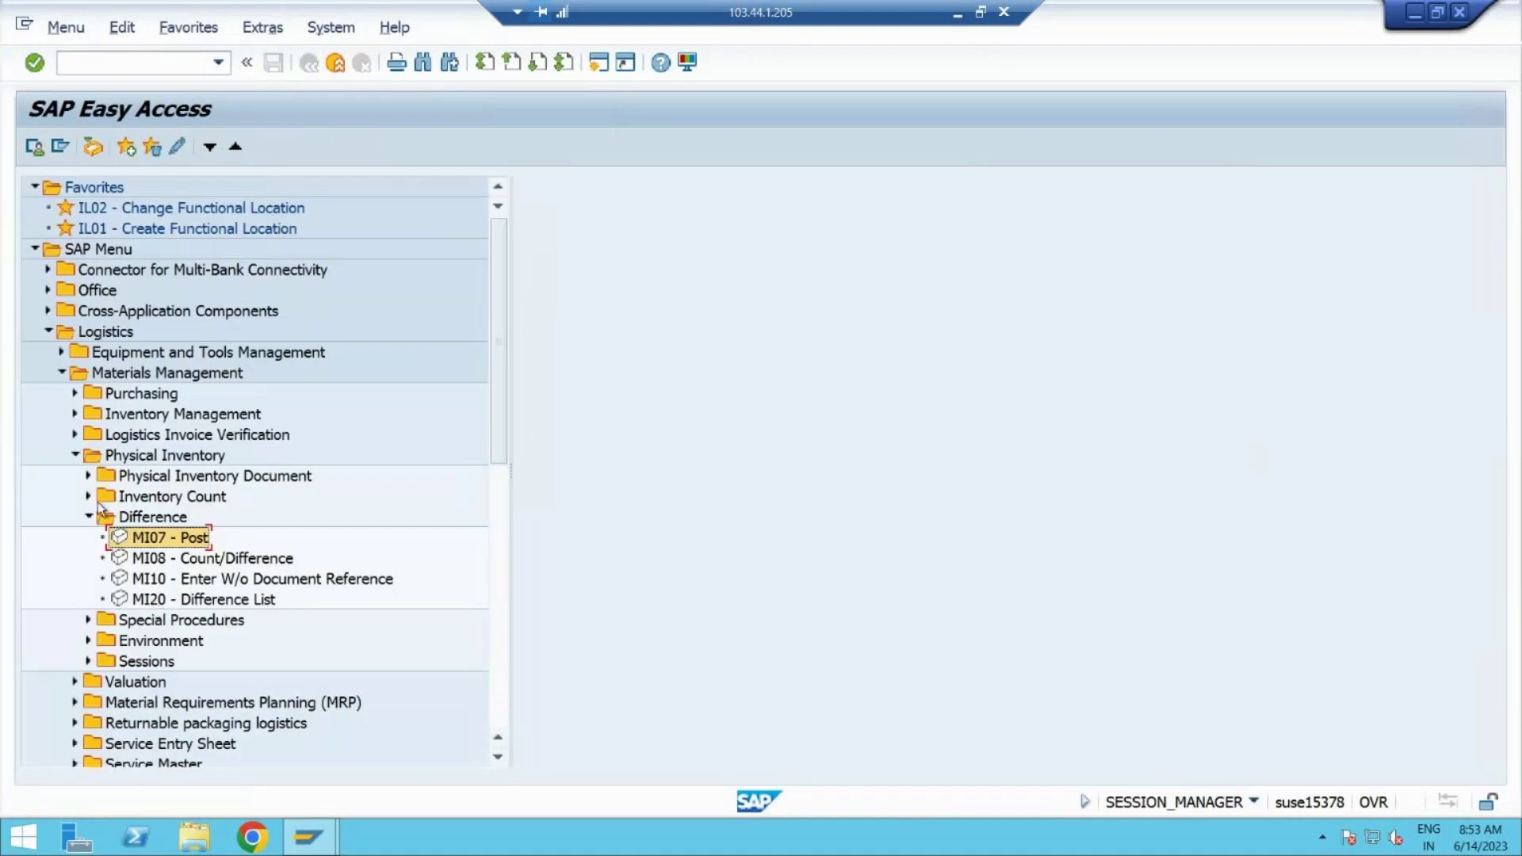
{"action": "left_click", "coordinate": [153, 604]}
{"action": "double_click", "coordinate": [151, 601]}
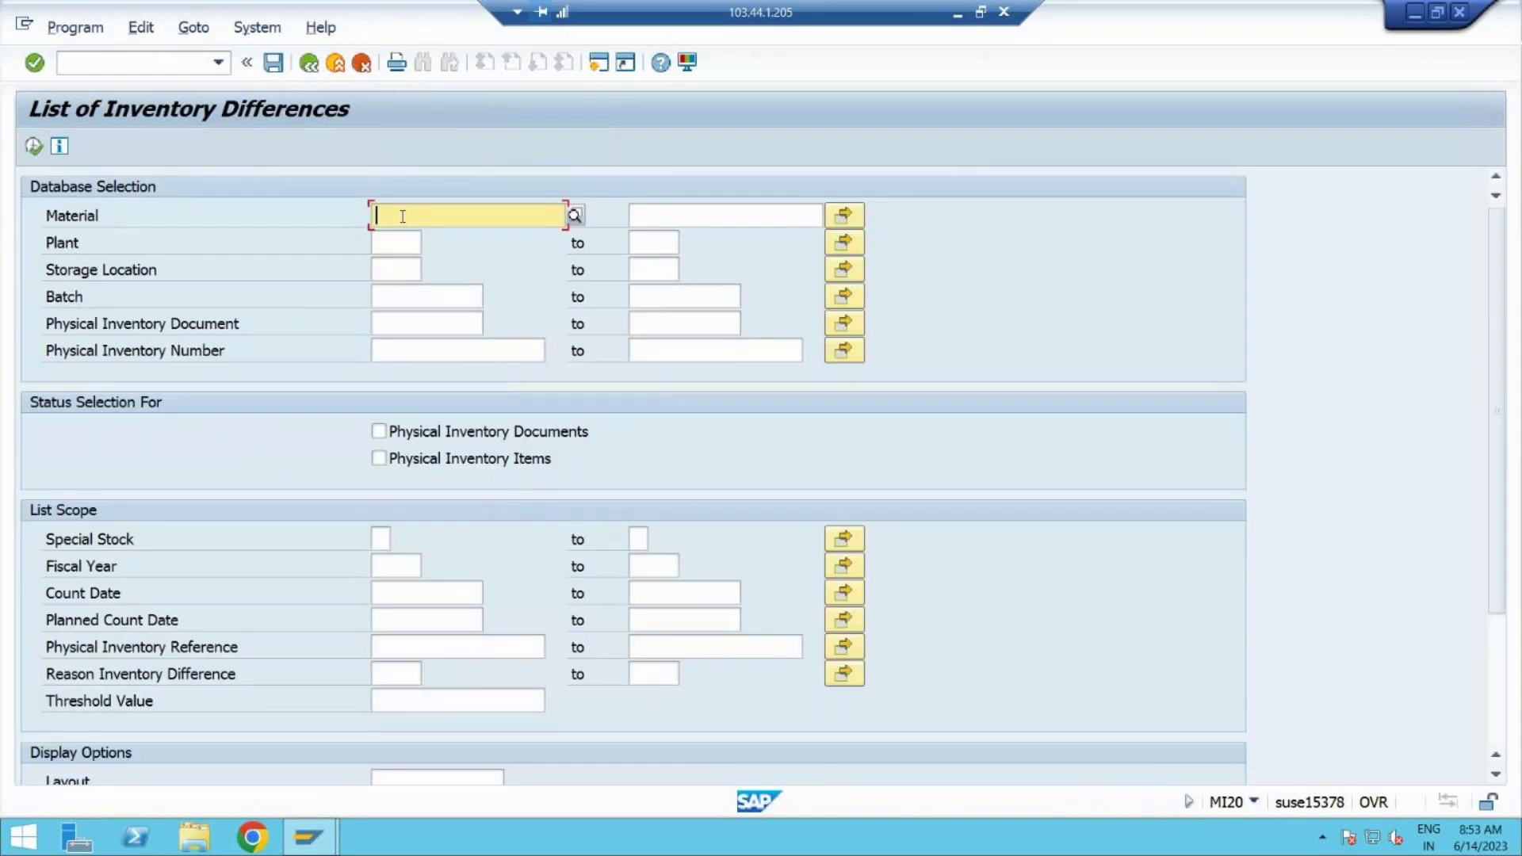
Step: Enter plant 77P1 and storage location S001 in the MI20 selection
{"action": "left_click", "coordinate": [411, 247]}
{"action": "type", "text": "77p1"}
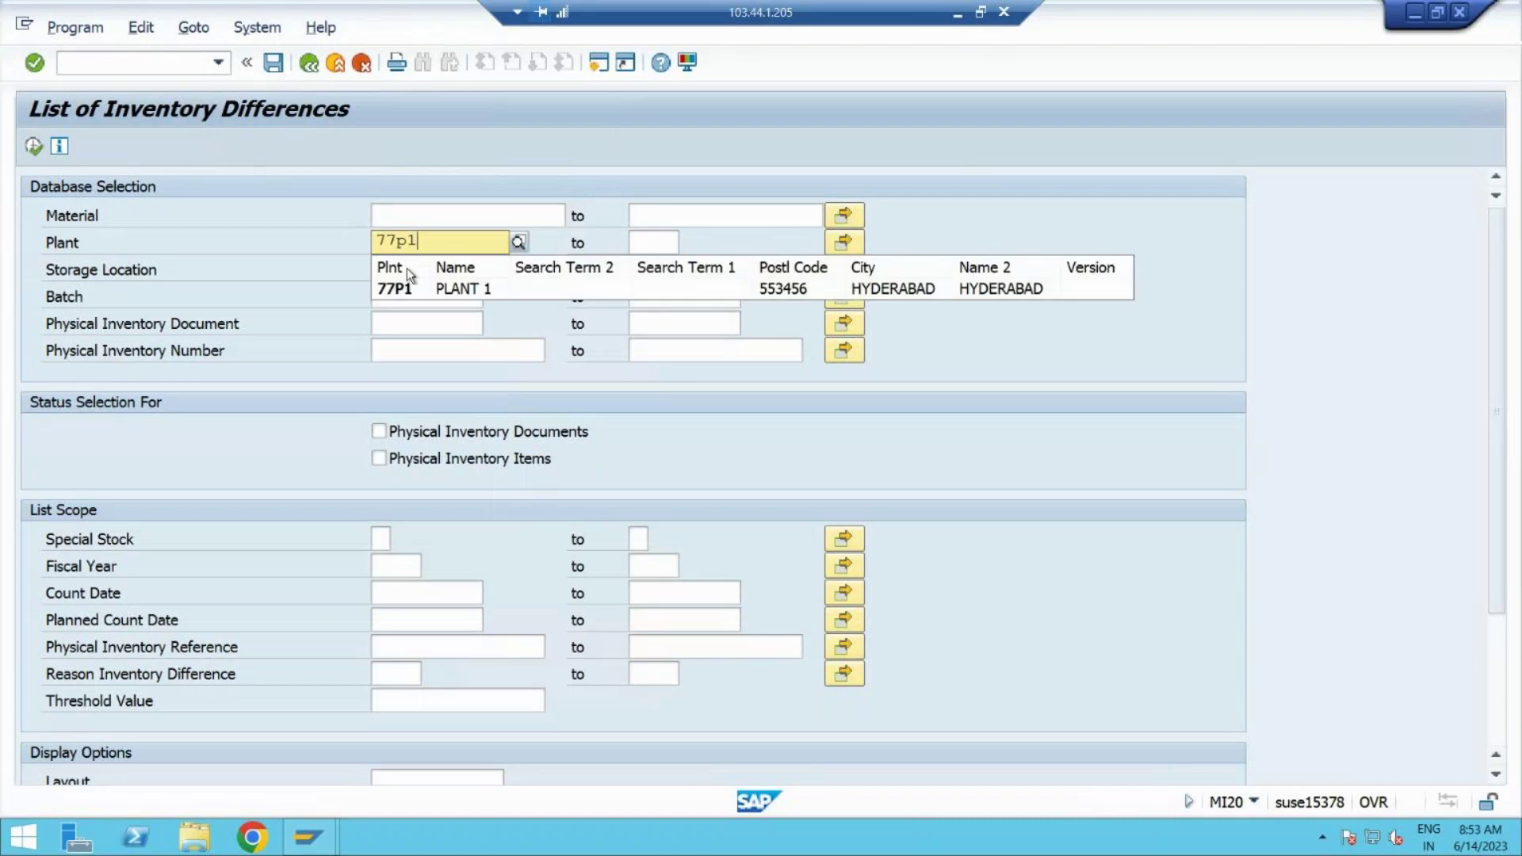
{"action": "left_click", "coordinate": [405, 286]}
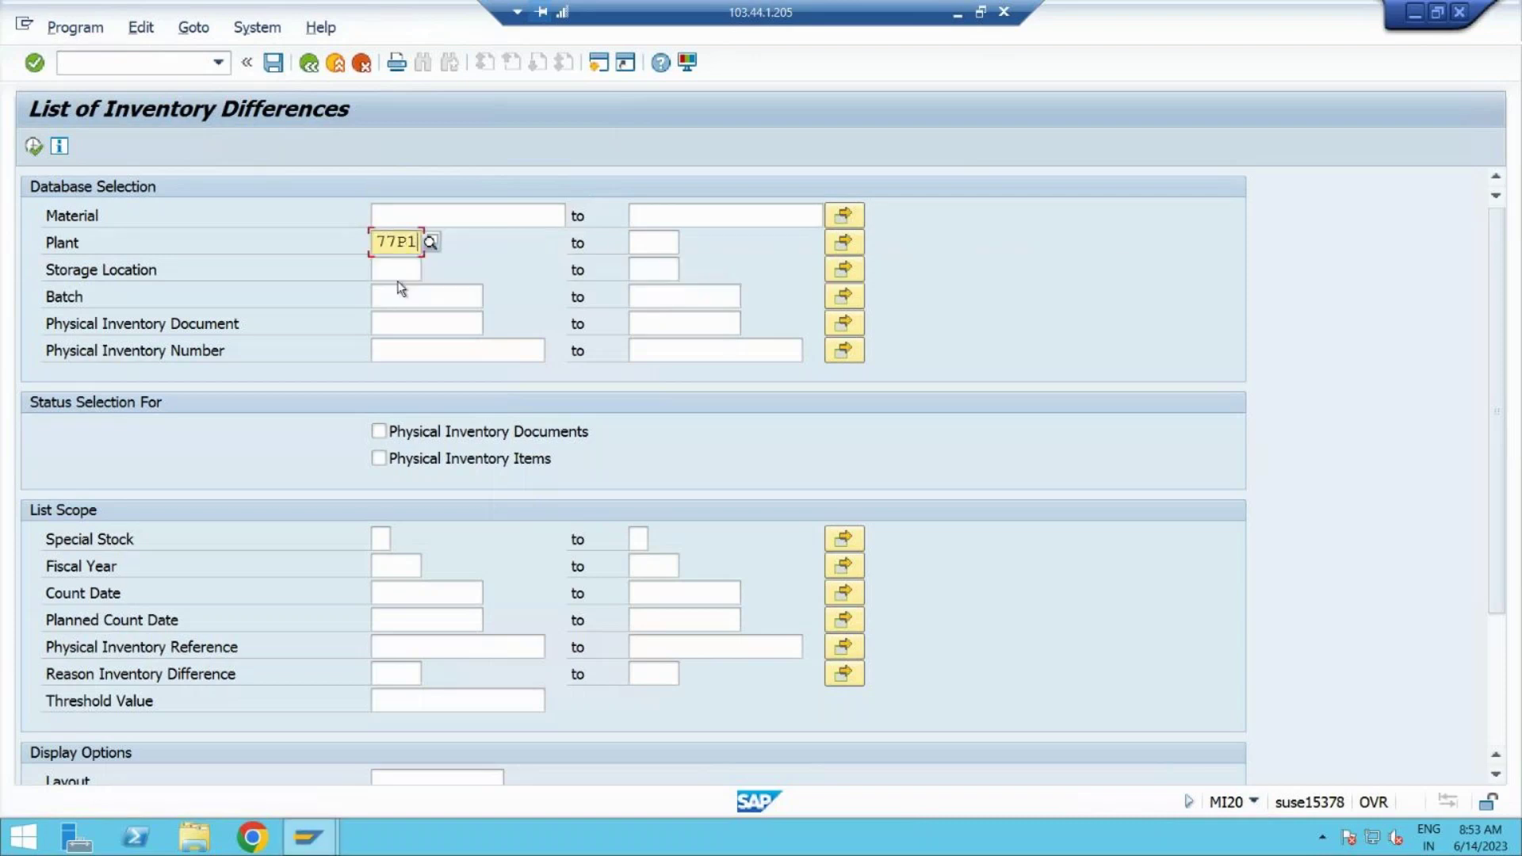
{"action": "left_click", "coordinate": [392, 270]}
{"action": "type", "text": "s001"}
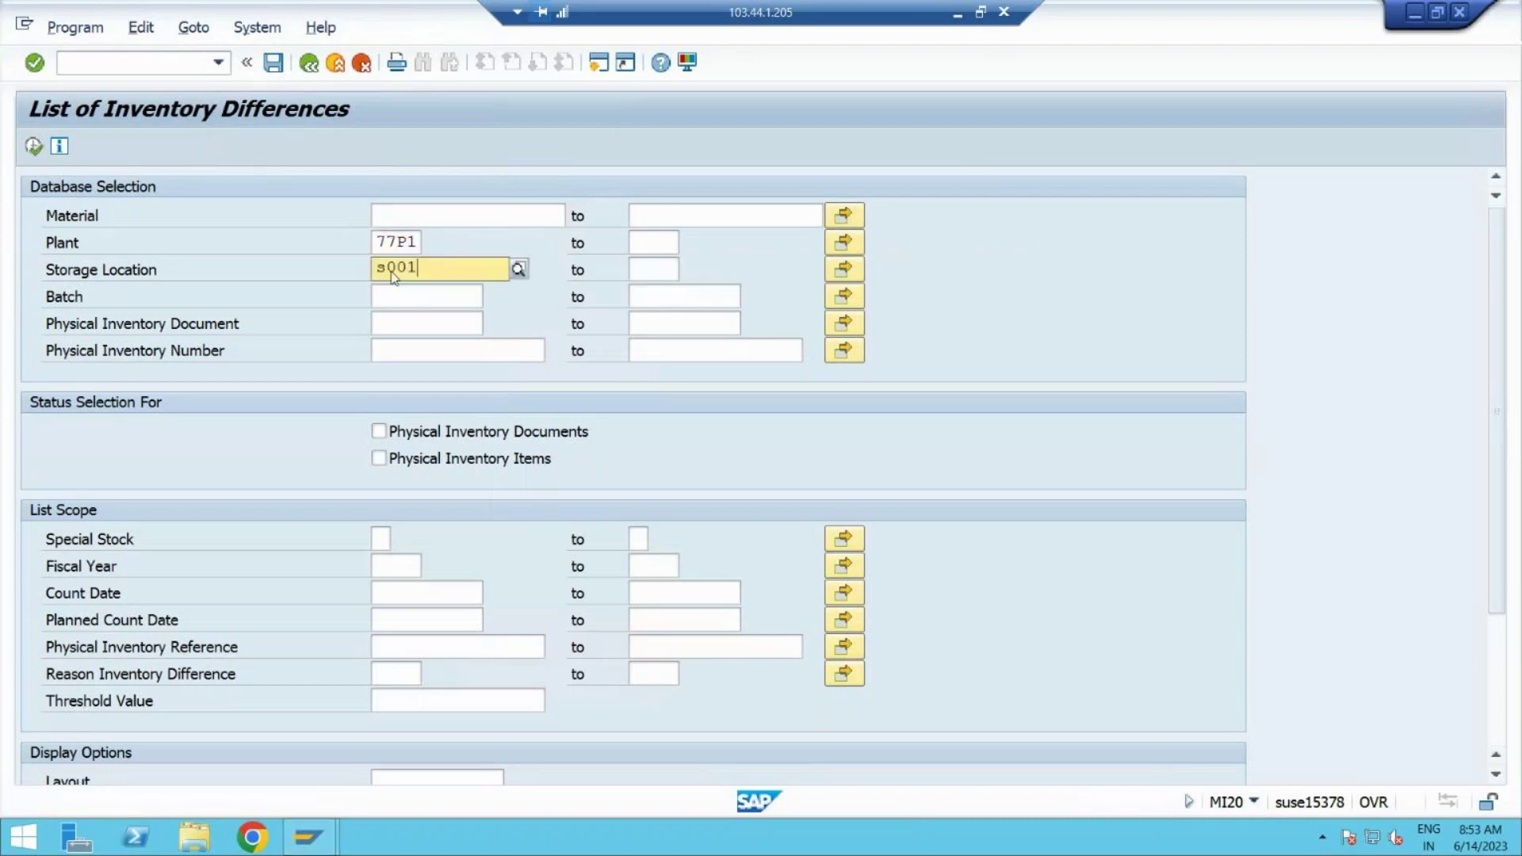
{"action": "left_click", "coordinate": [407, 315]}
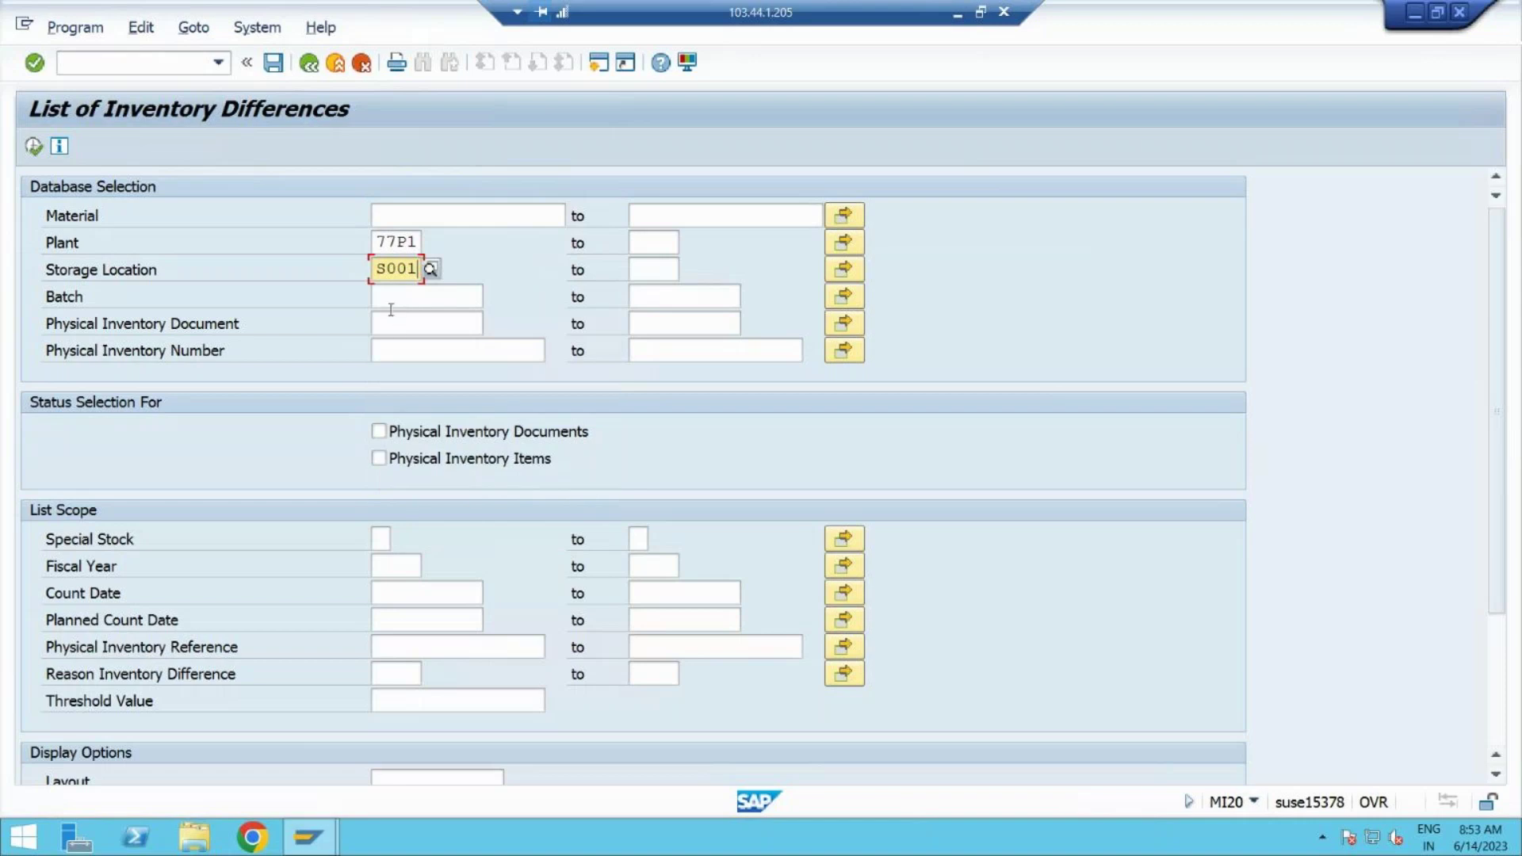
{"action": "left_click", "coordinate": [394, 325]}
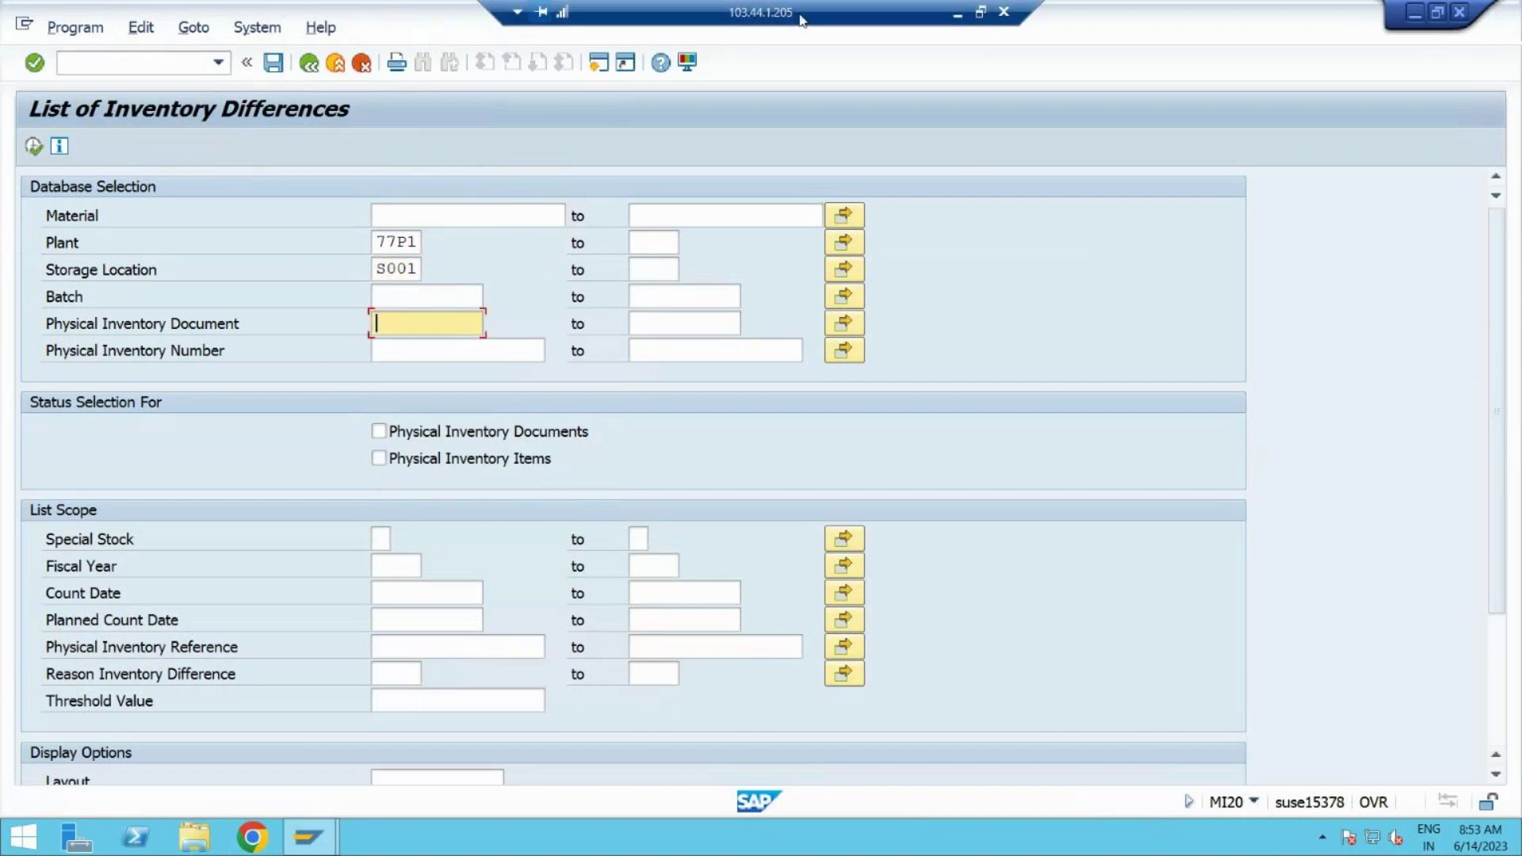
{"action": "left_click", "coordinate": [958, 16]}
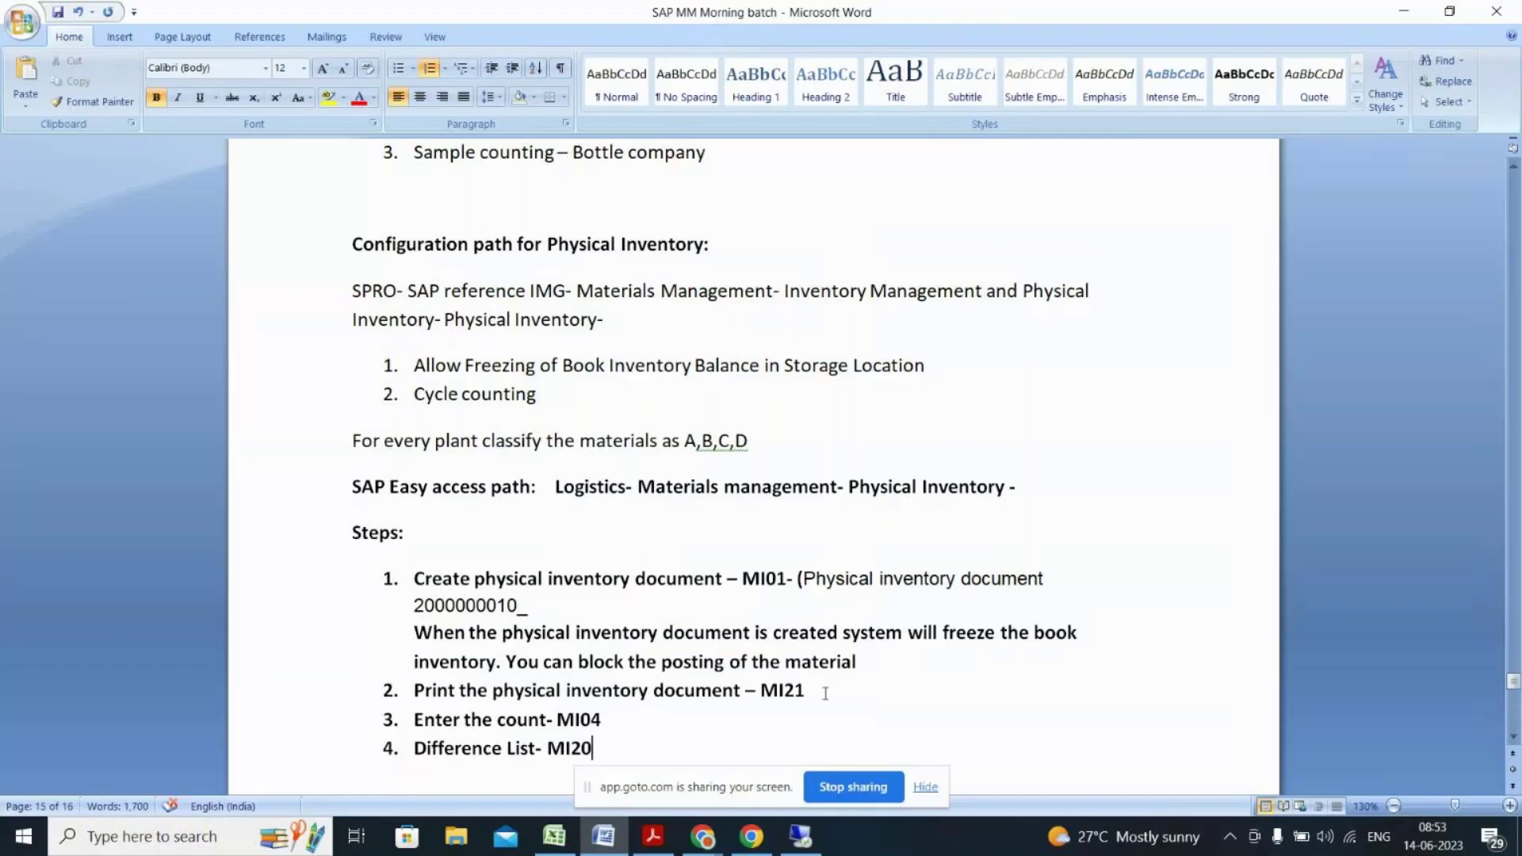
{"action": "left_click_drag", "start_coordinate": [520, 607], "coordinate": [412, 620]}
{"action": "key", "text": "alt+Tab"}
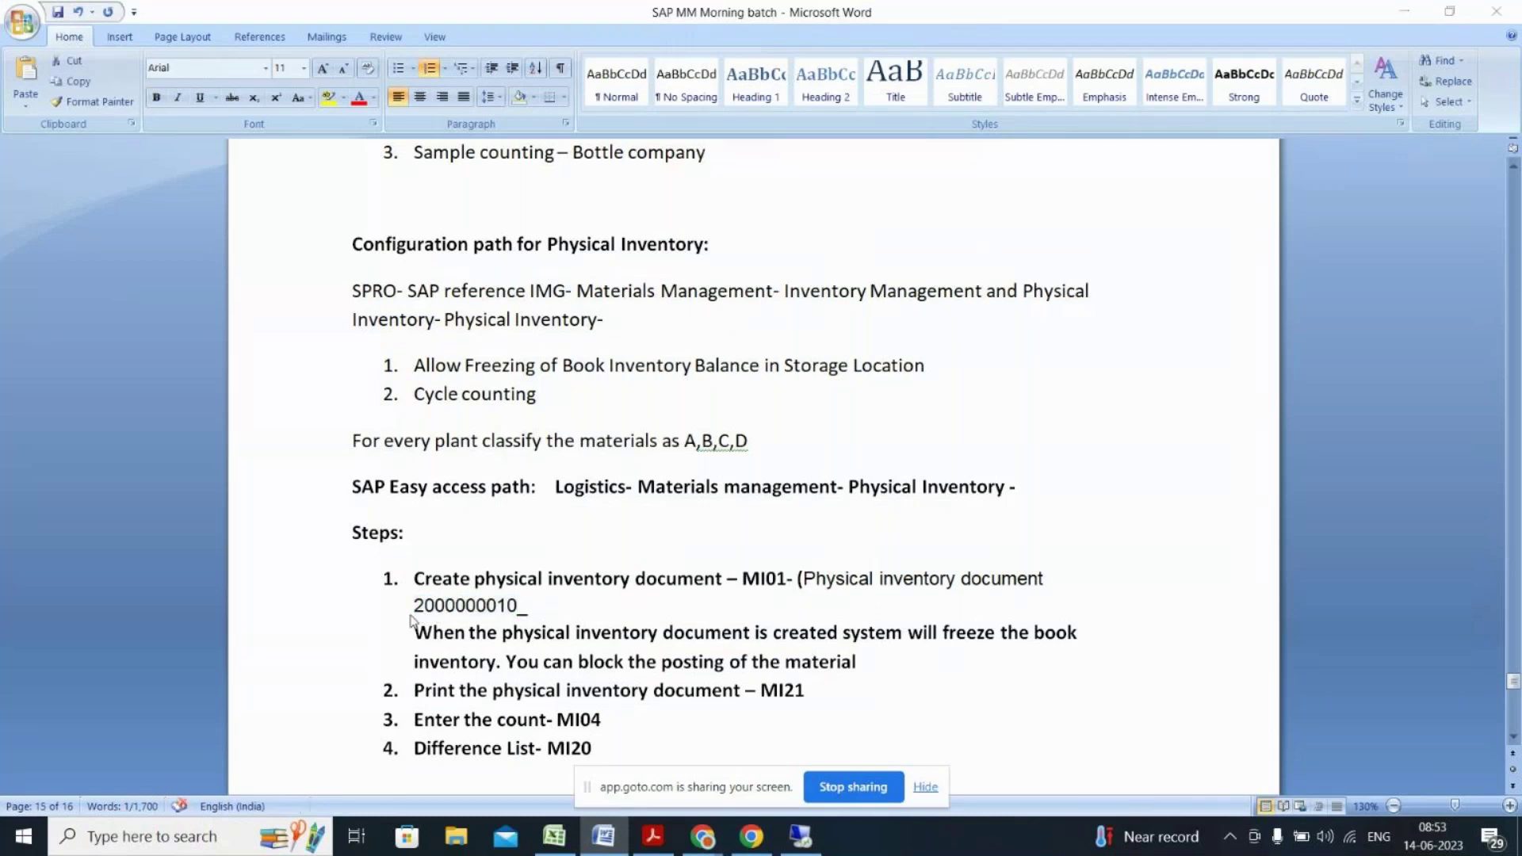
{"action": "key", "text": "ctrl+v"}
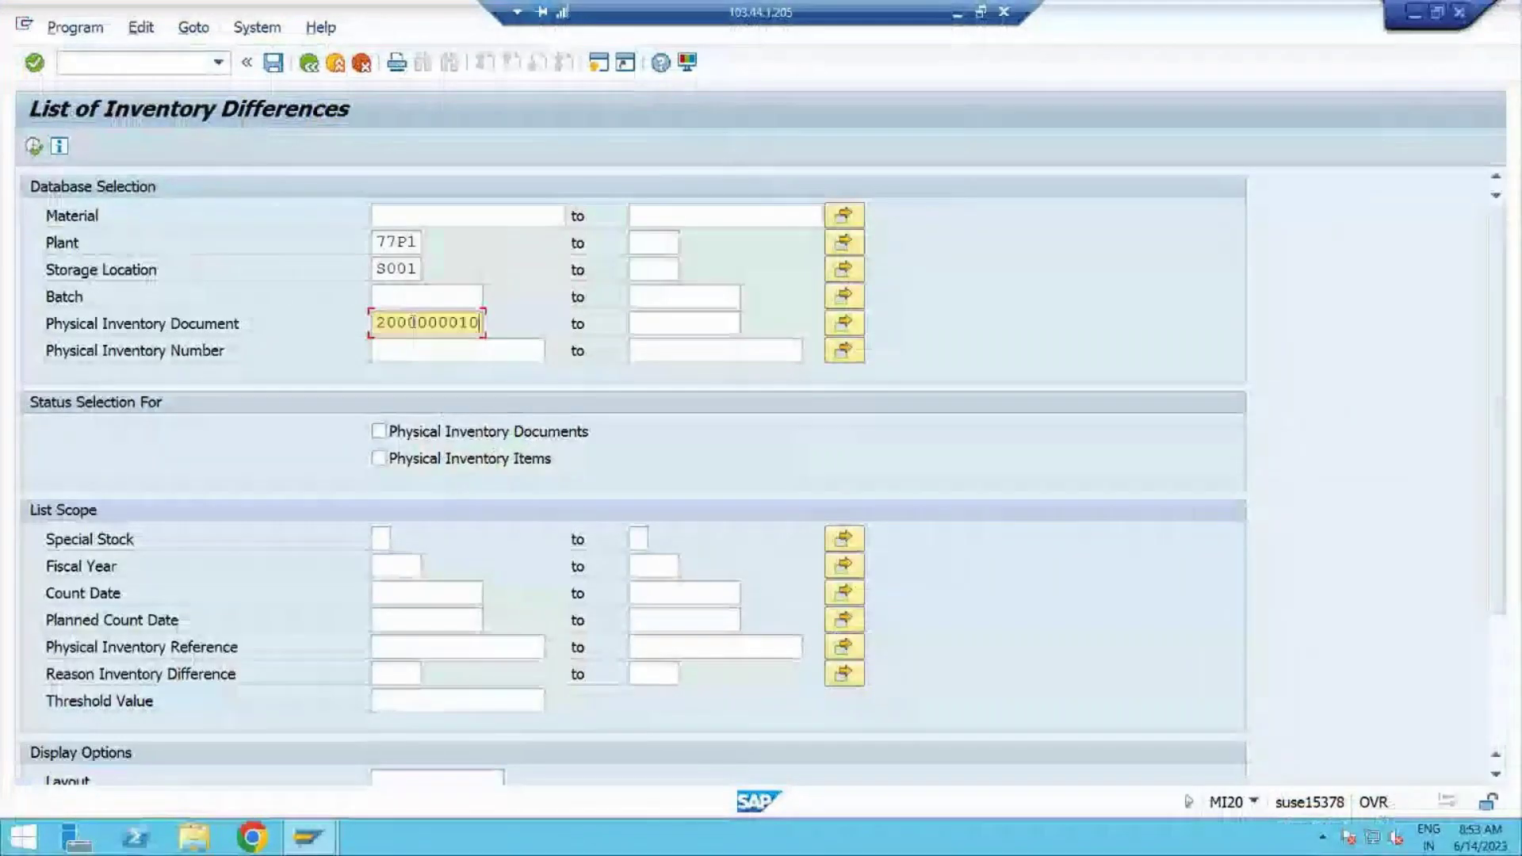
{"action": "left_click", "coordinate": [33, 146]}
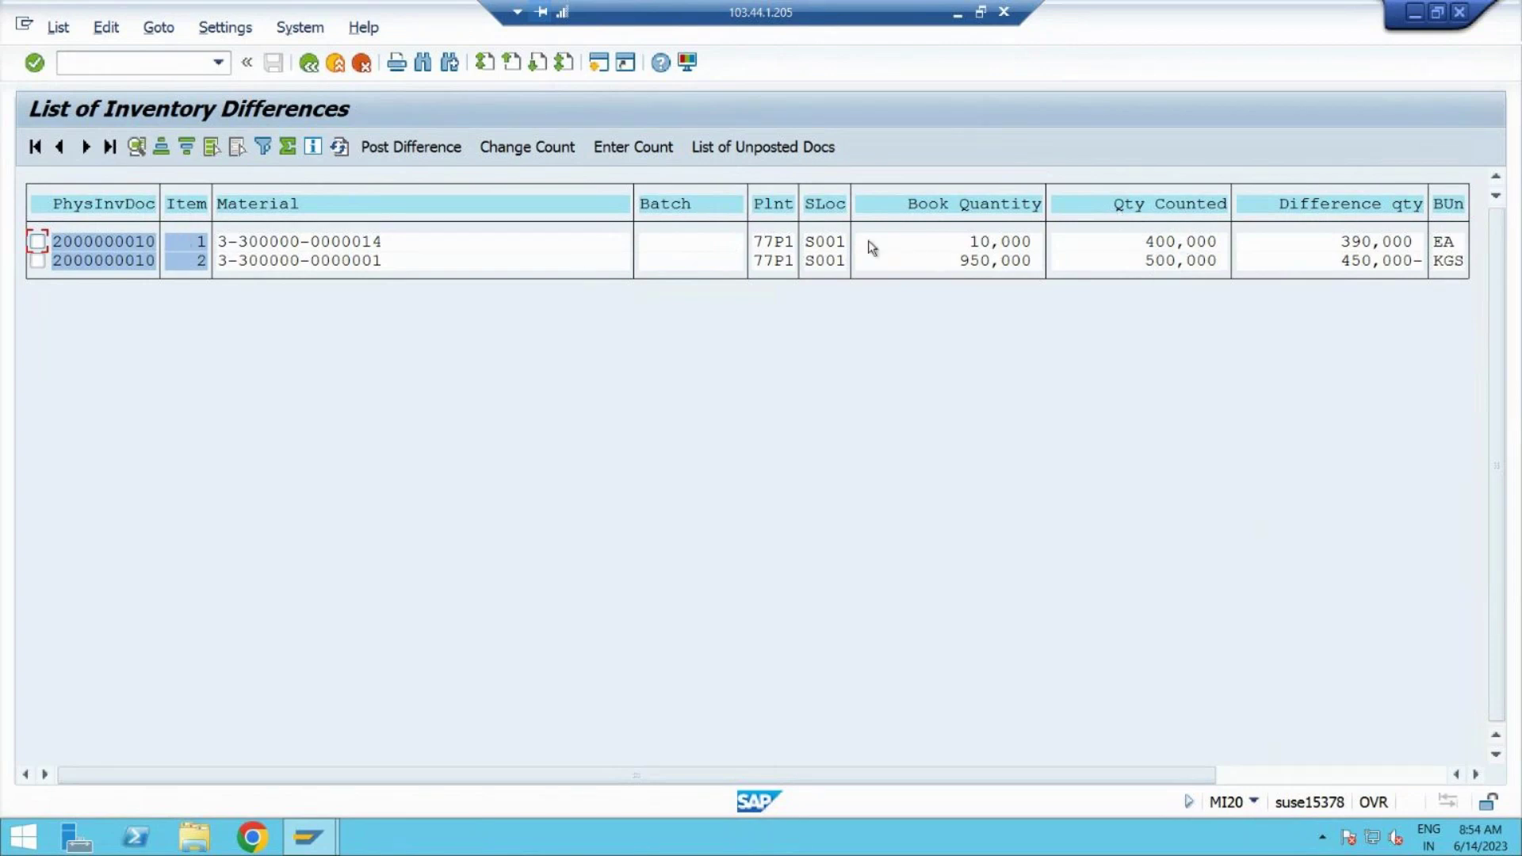
Step: Check item 1's book quantity 10,000 against its counted quantity 400,000
{"action": "left_click", "coordinate": [1159, 241]}
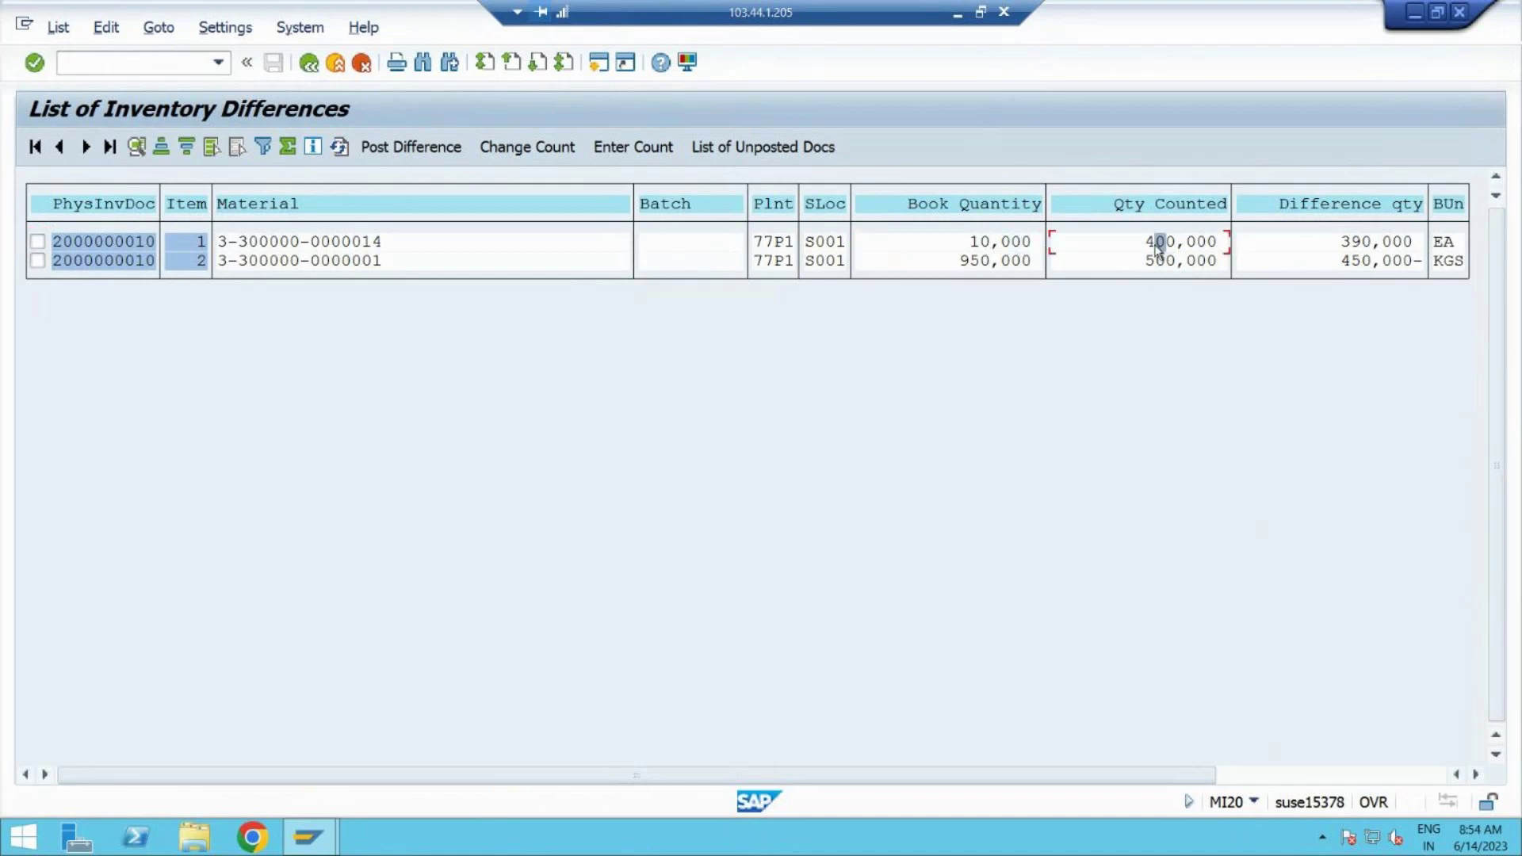
{"action": "left_click", "coordinate": [958, 248]}
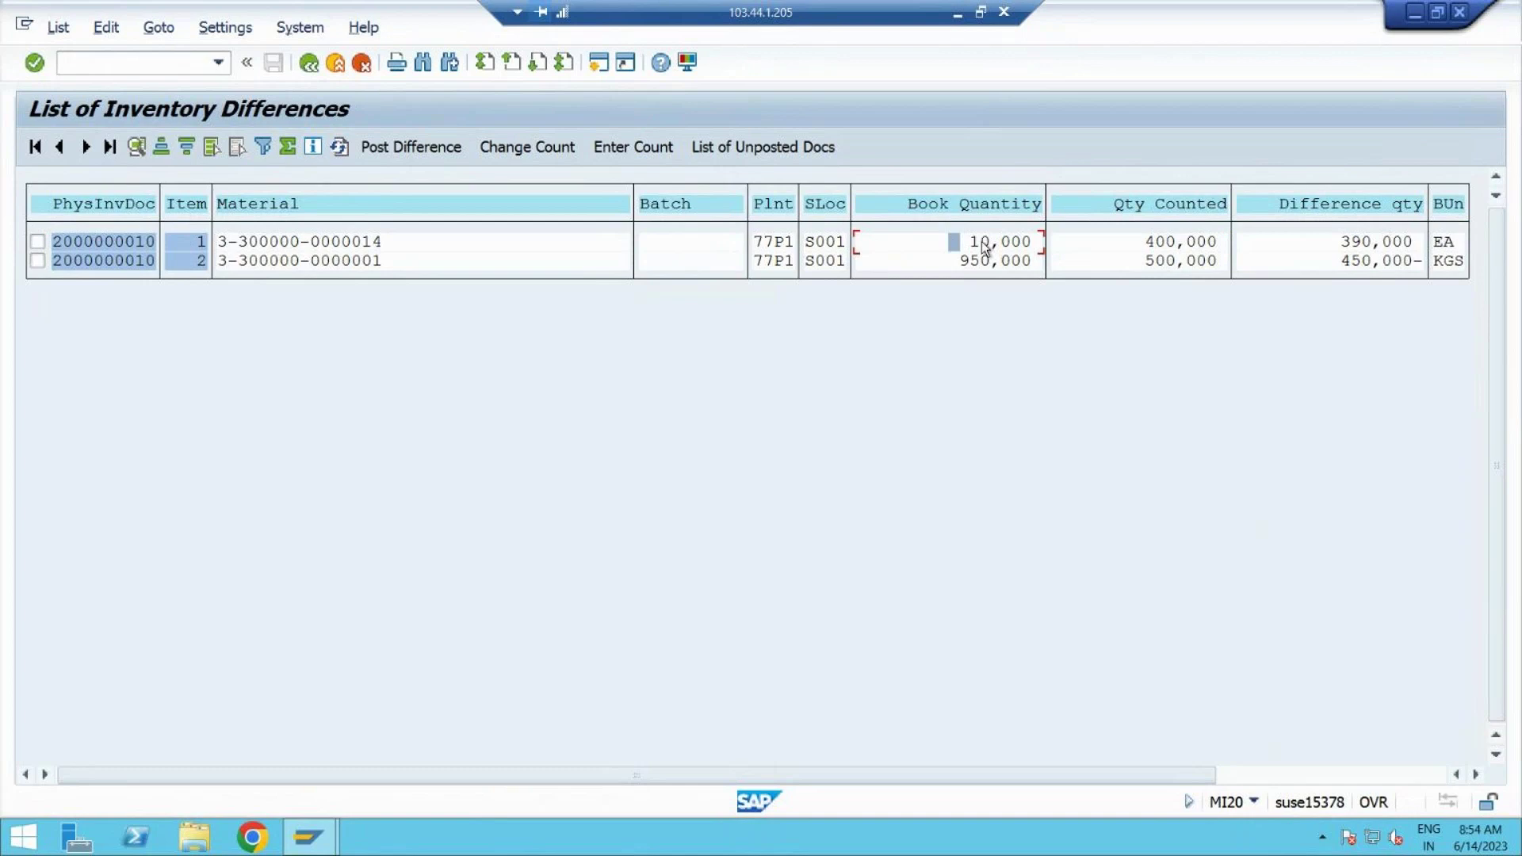
{"action": "left_click", "coordinate": [983, 245]}
{"action": "left_click", "coordinate": [1154, 246]}
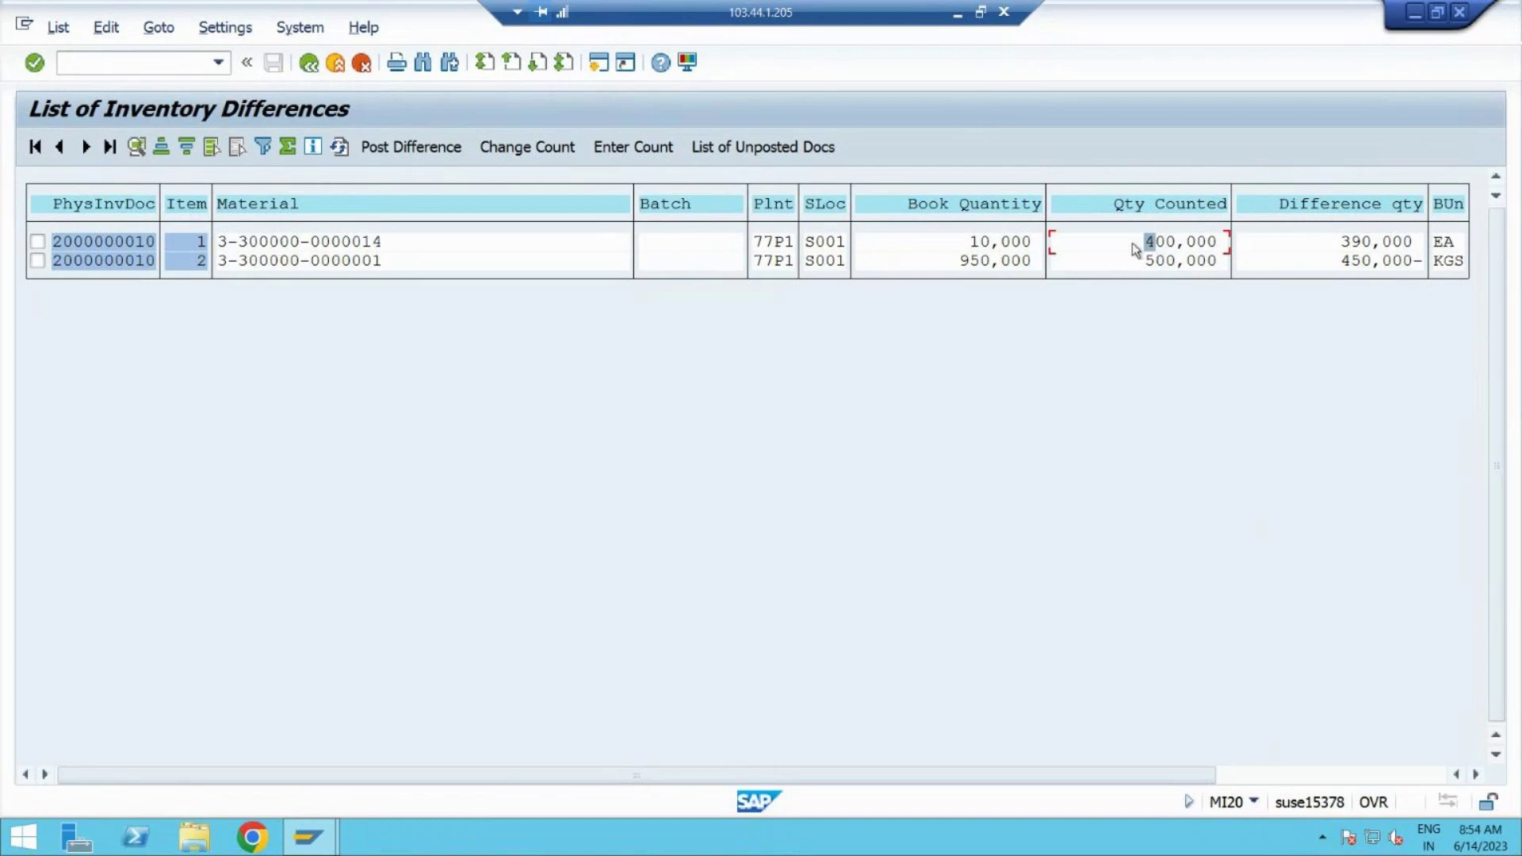
Step: Check item 2's book quantity 950,000 against counted 500,000, then start a second session
{"action": "left_click", "coordinate": [964, 263]}
{"action": "left_click", "coordinate": [1171, 265]}
{"action": "left_click", "coordinate": [596, 65]}
{"action": "type", "text": "mm"}
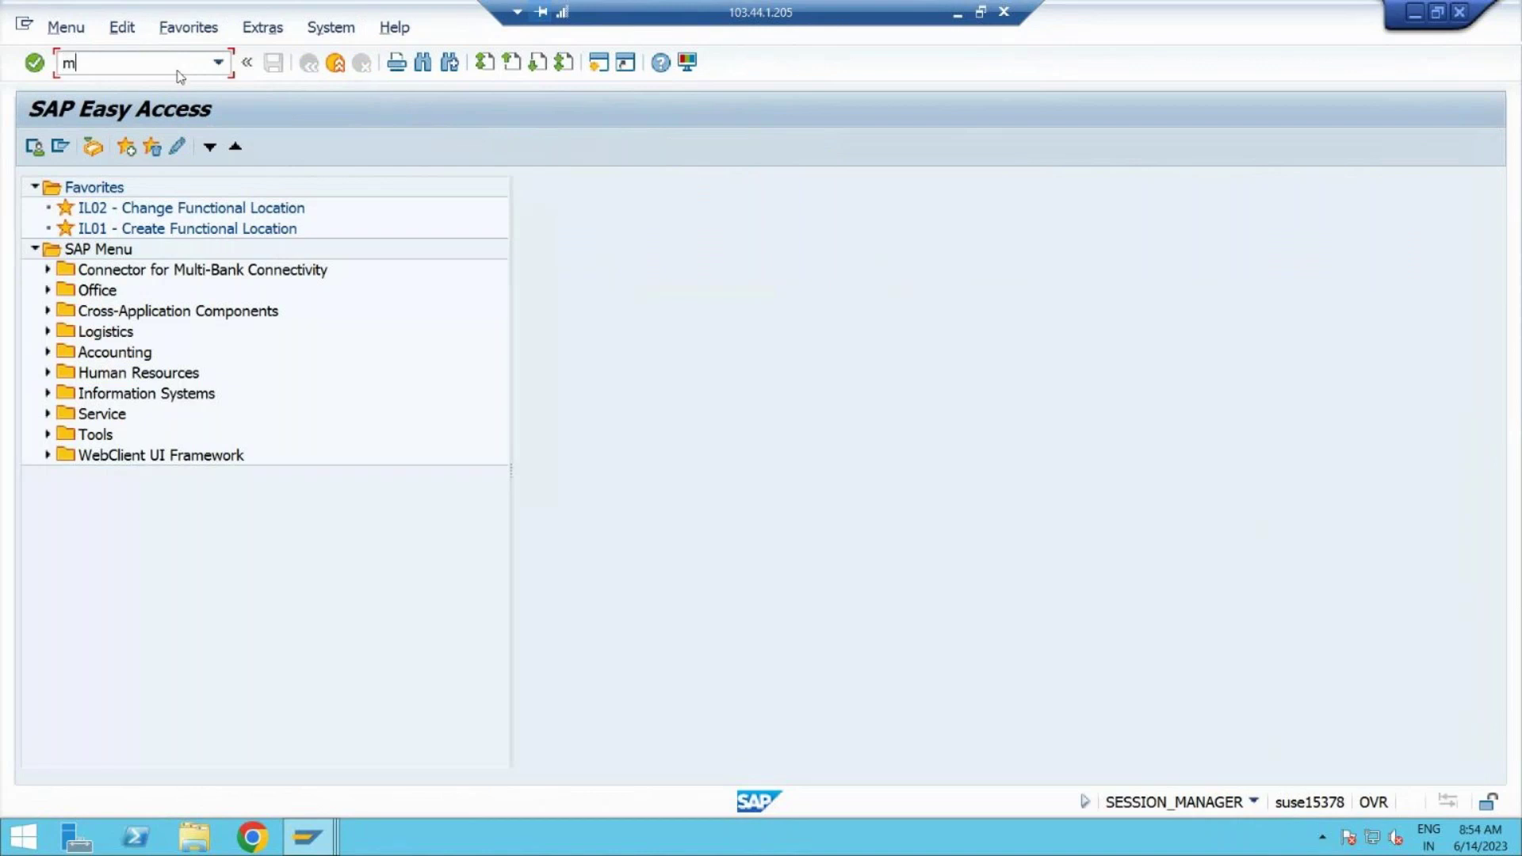
{"action": "type", "text": "be"}
{"action": "key", "text": "Return"}
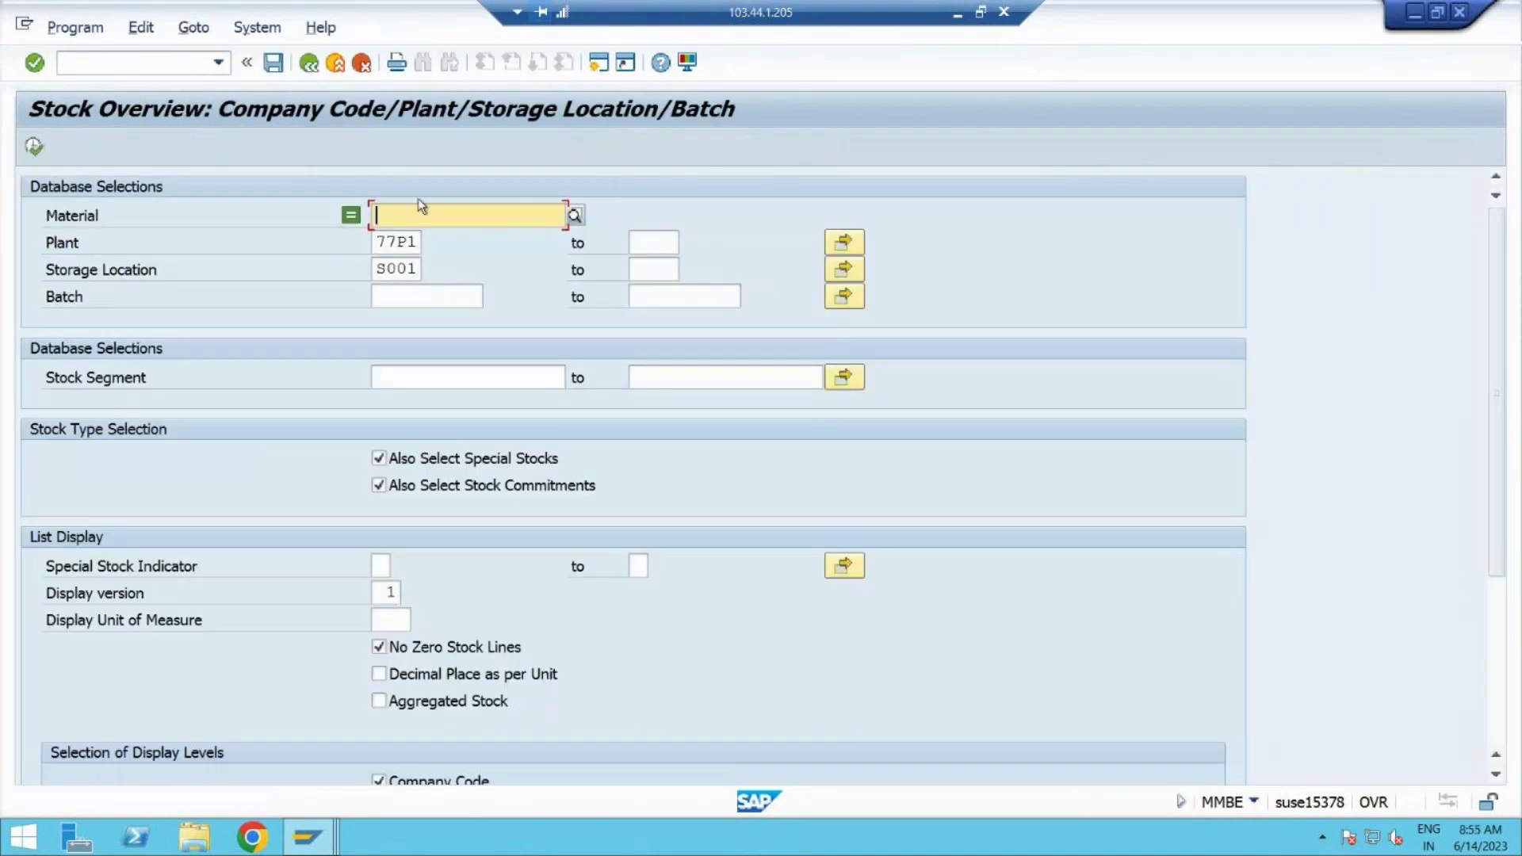
{"action": "key", "text": "alt+Tab"}
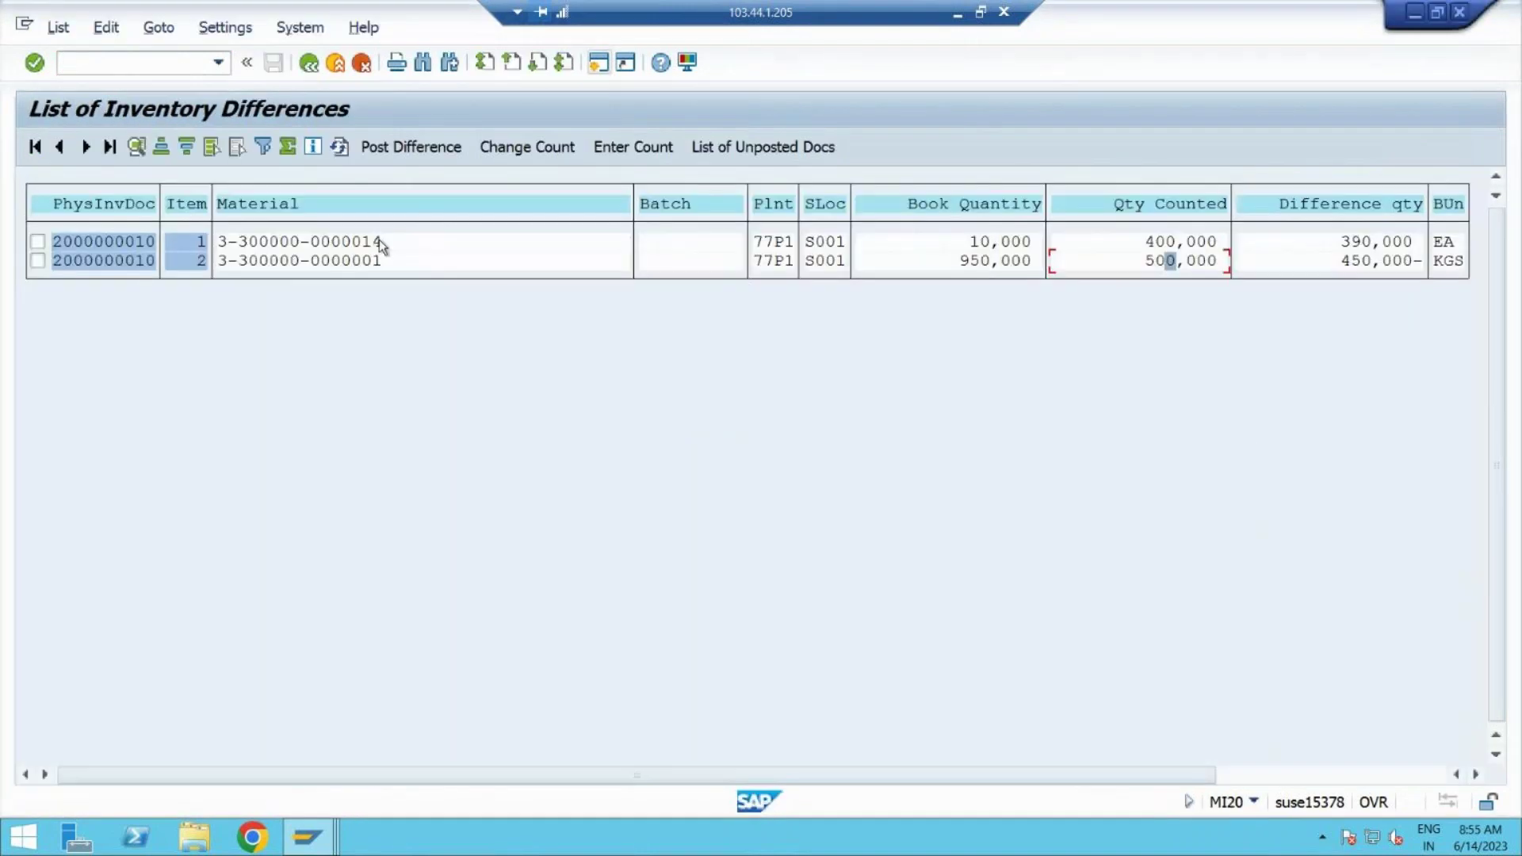
{"action": "left_click", "coordinate": [391, 240]}
{"action": "double_click", "coordinate": [230, 238]}
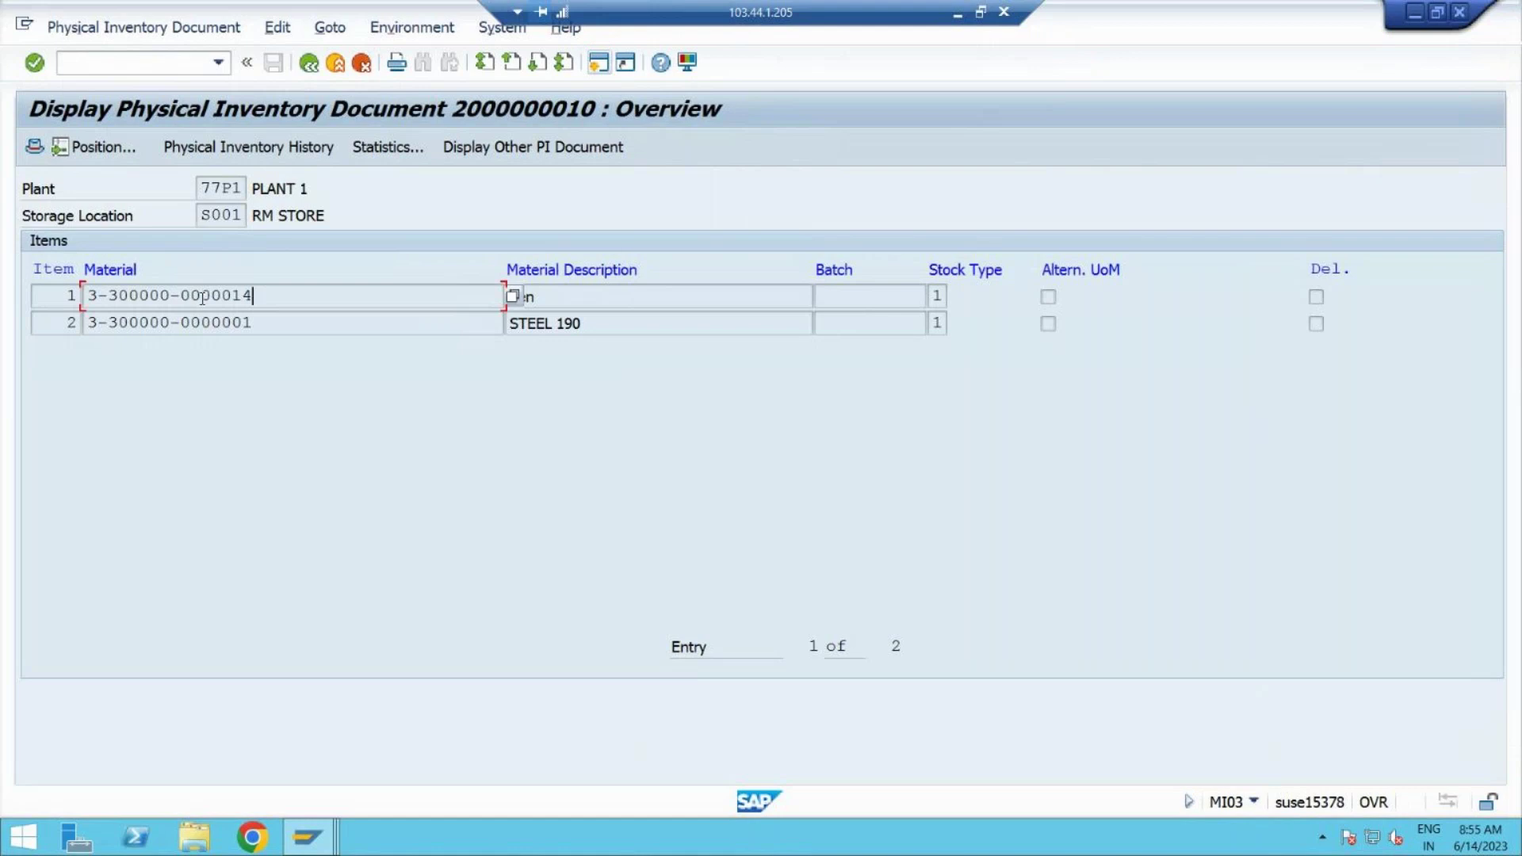
{"action": "left_click_drag", "start_coordinate": [253, 295], "coordinate": [86, 295]}
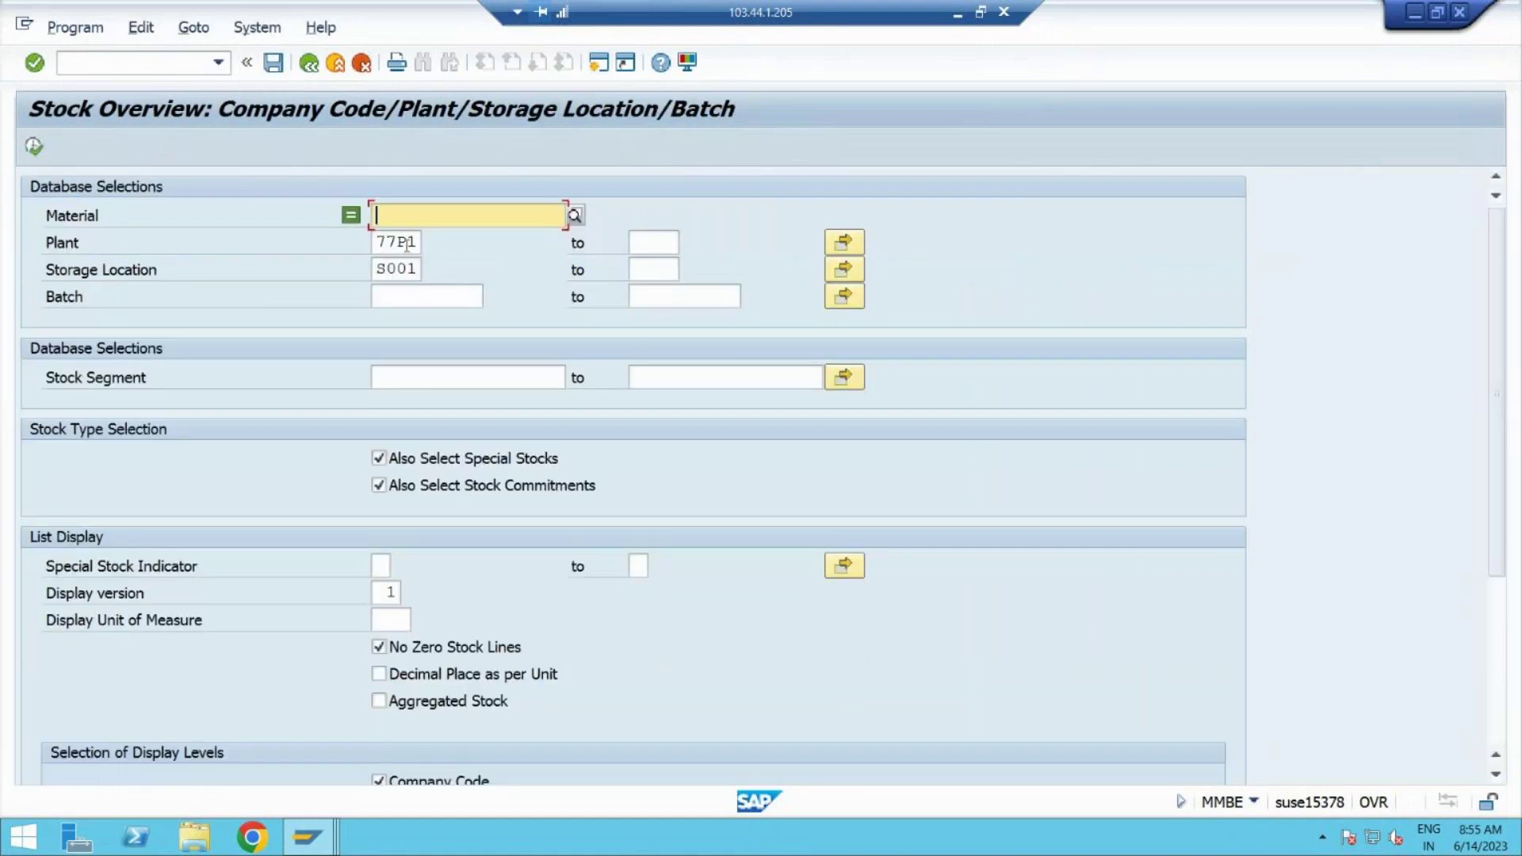
{"action": "key", "text": "ctrl+v"}
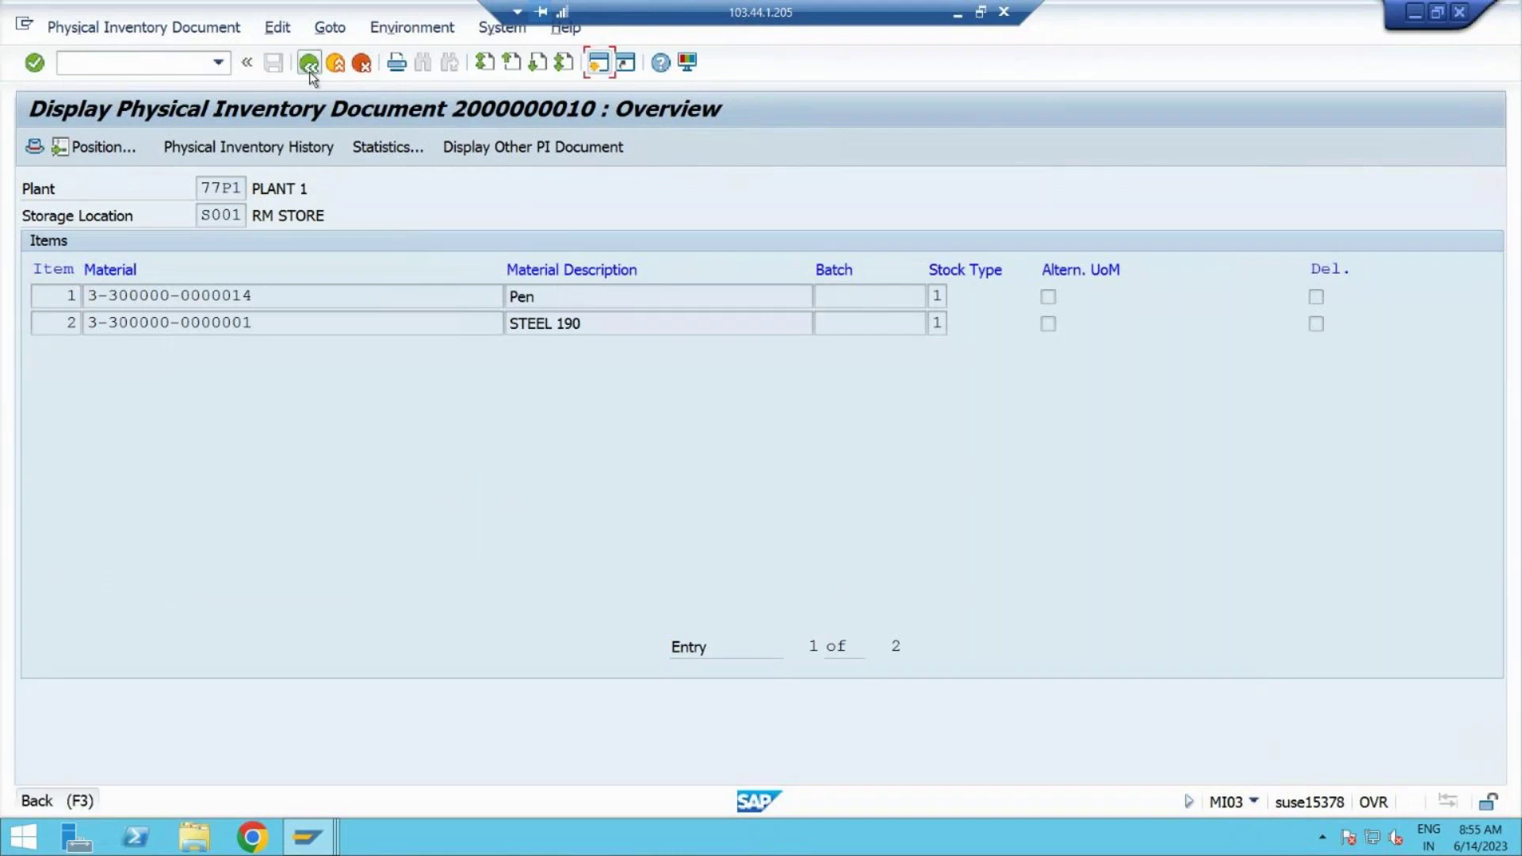
{"action": "left_click", "coordinate": [310, 70]}
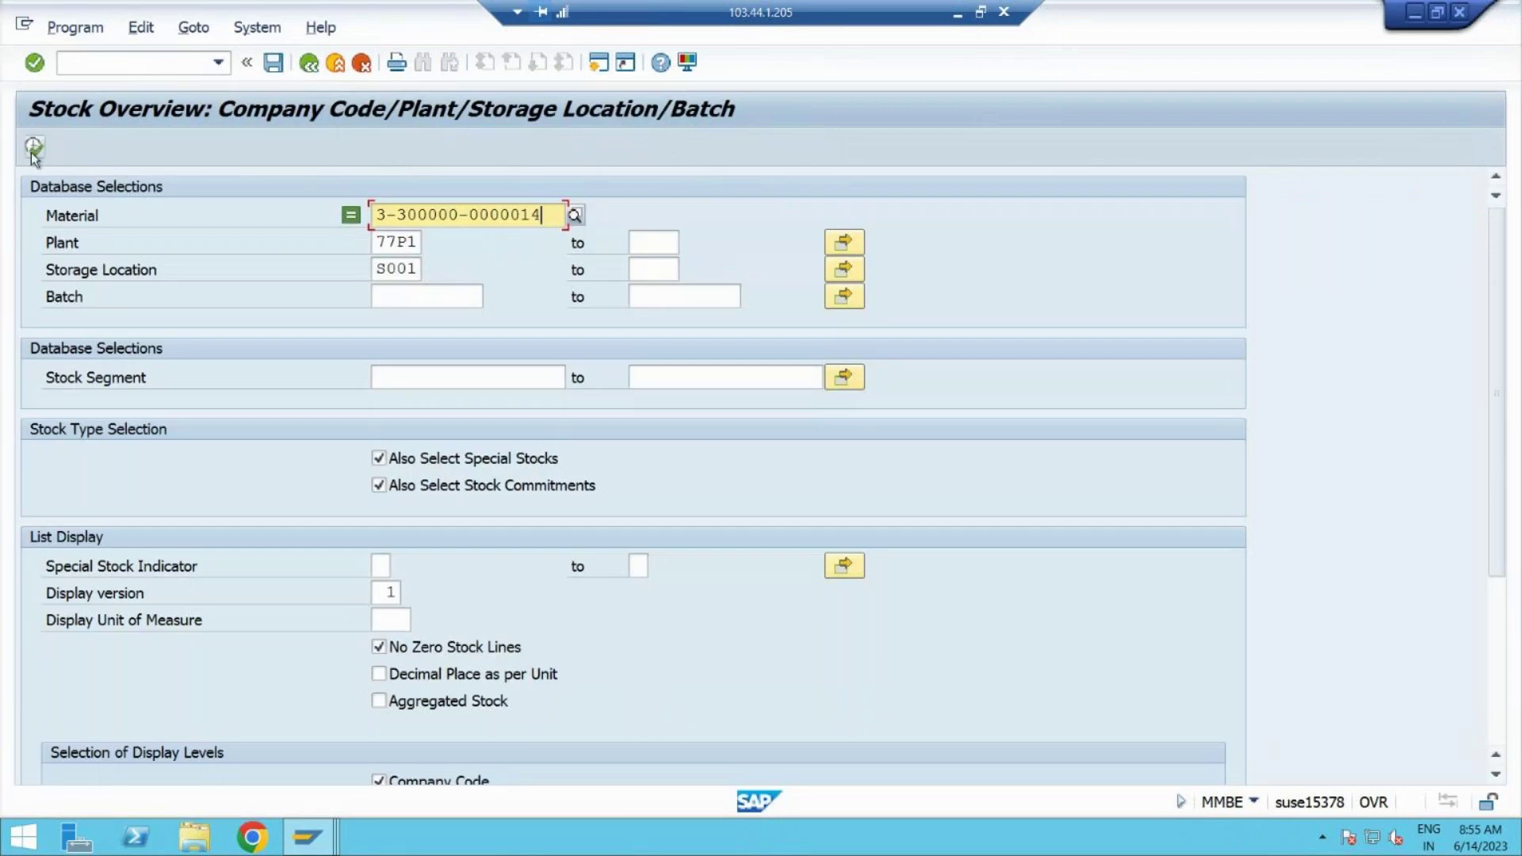
{"action": "left_click", "coordinate": [34, 150]}
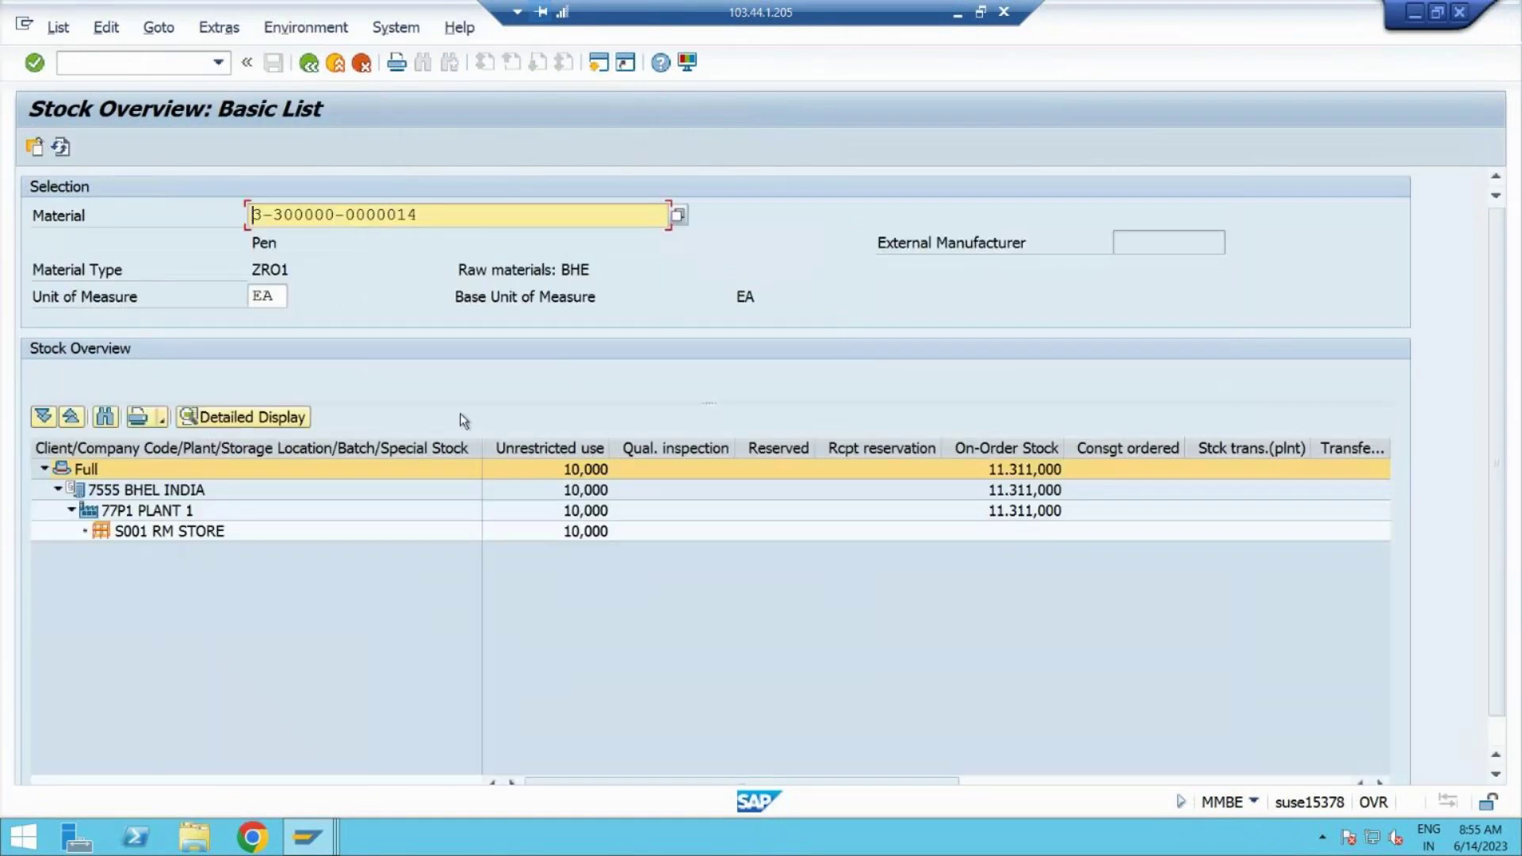
{"action": "left_click", "coordinate": [149, 533]}
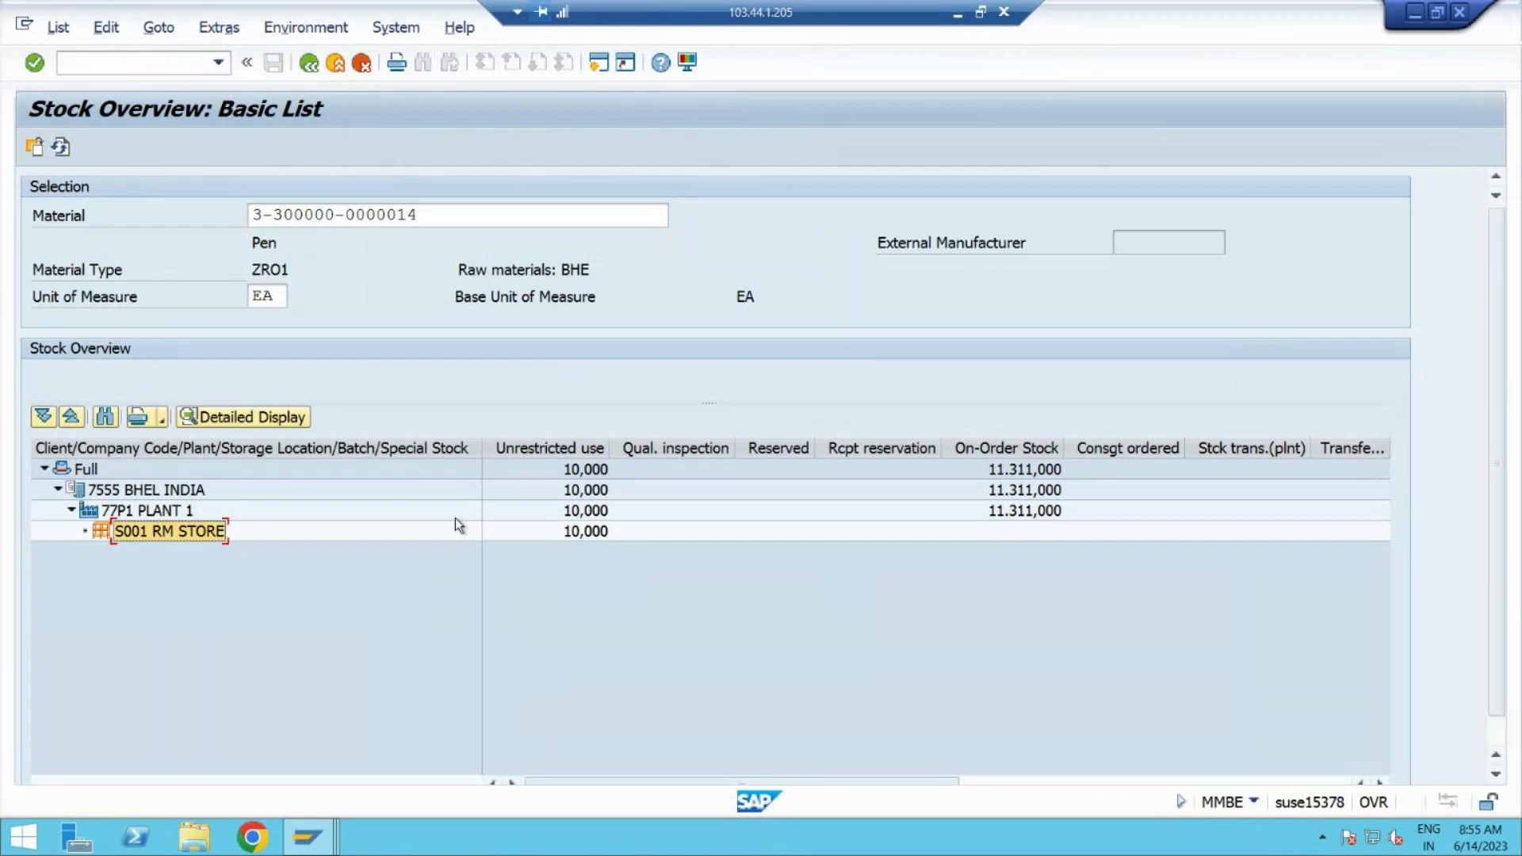
{"action": "left_click", "coordinate": [578, 536]}
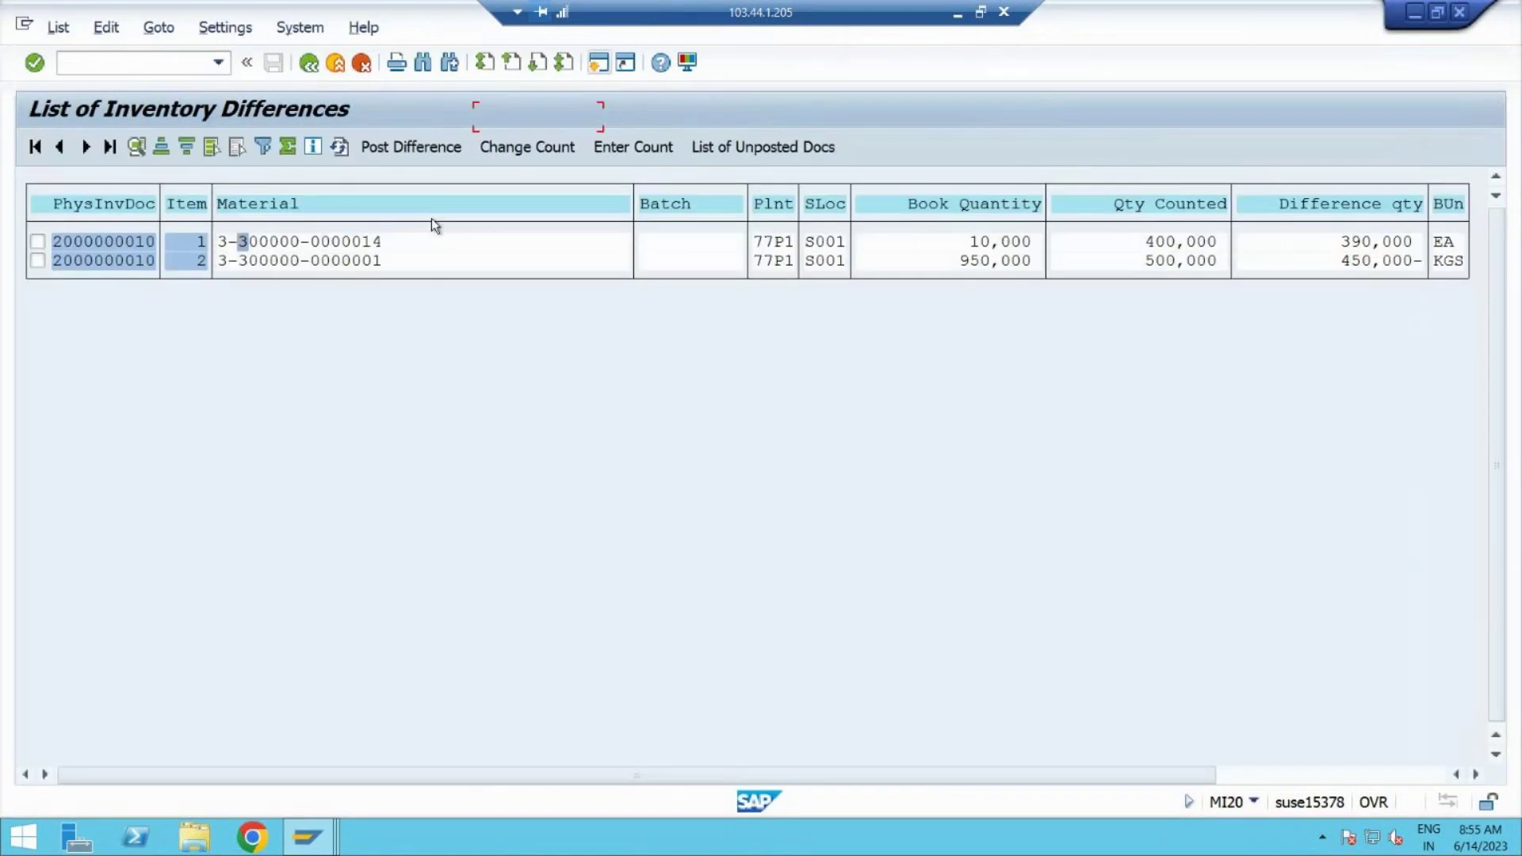
{"action": "key", "text": "alt+Tab"}
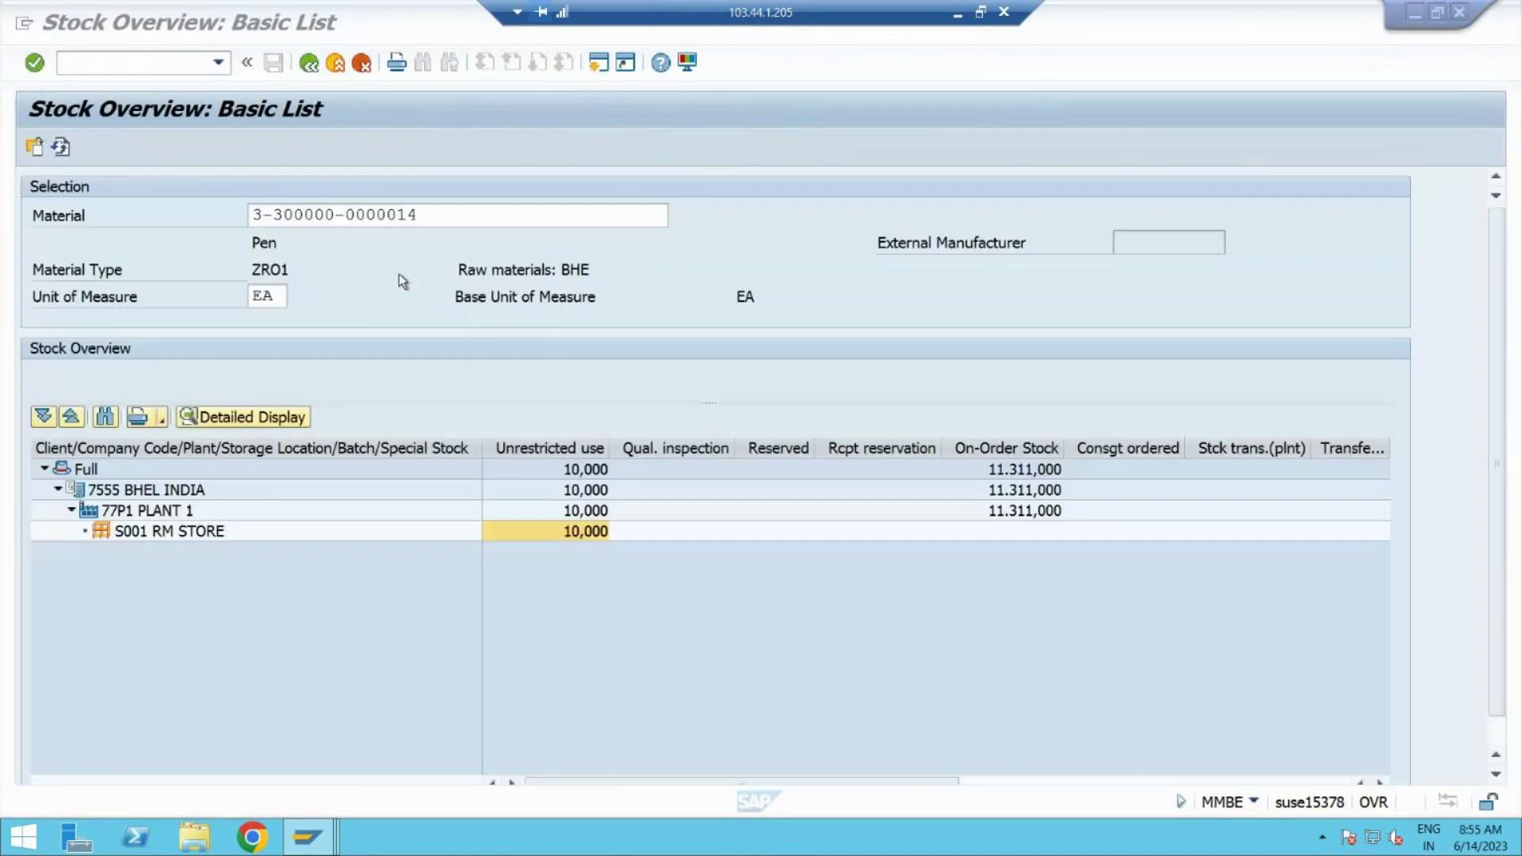
{"action": "left_click", "coordinate": [309, 63]}
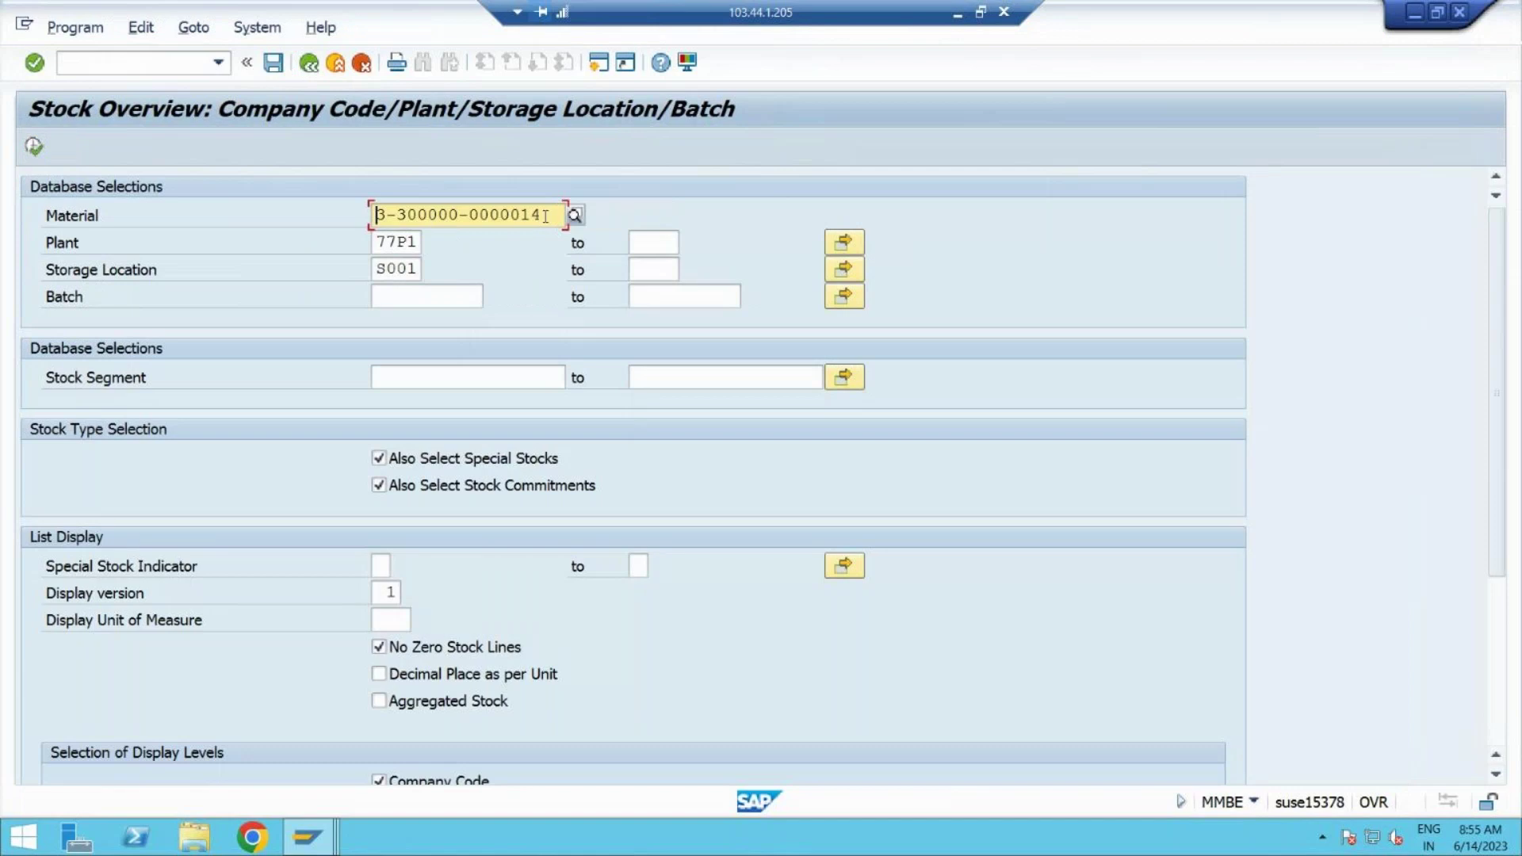
{"action": "left_click", "coordinate": [547, 216]}
{"action": "key", "text": "BackSpace"}
{"action": "key", "text": "BackSpace"}
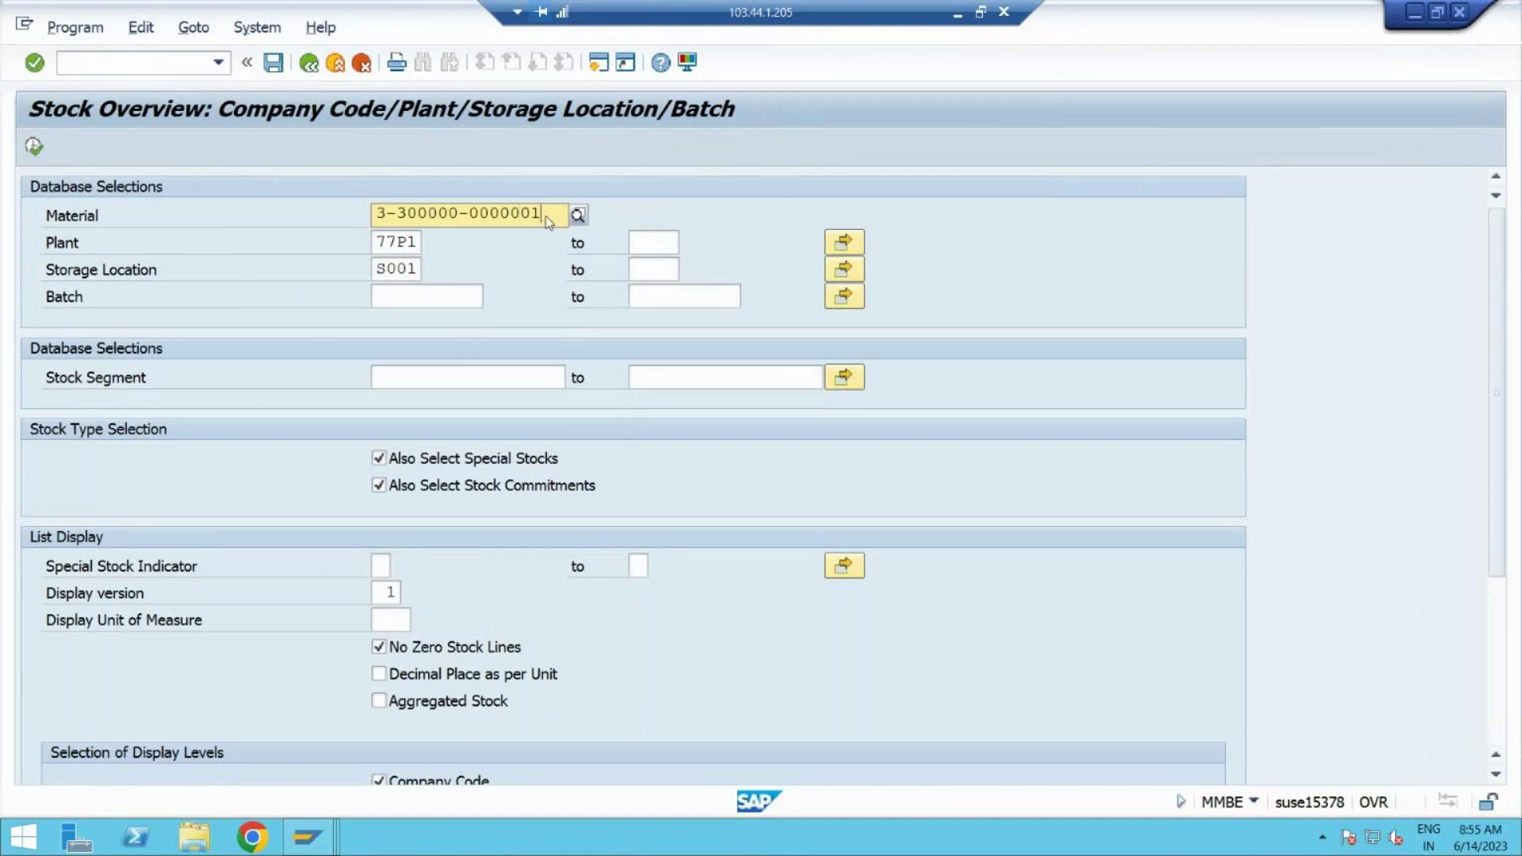
{"action": "left_click", "coordinate": [433, 266]}
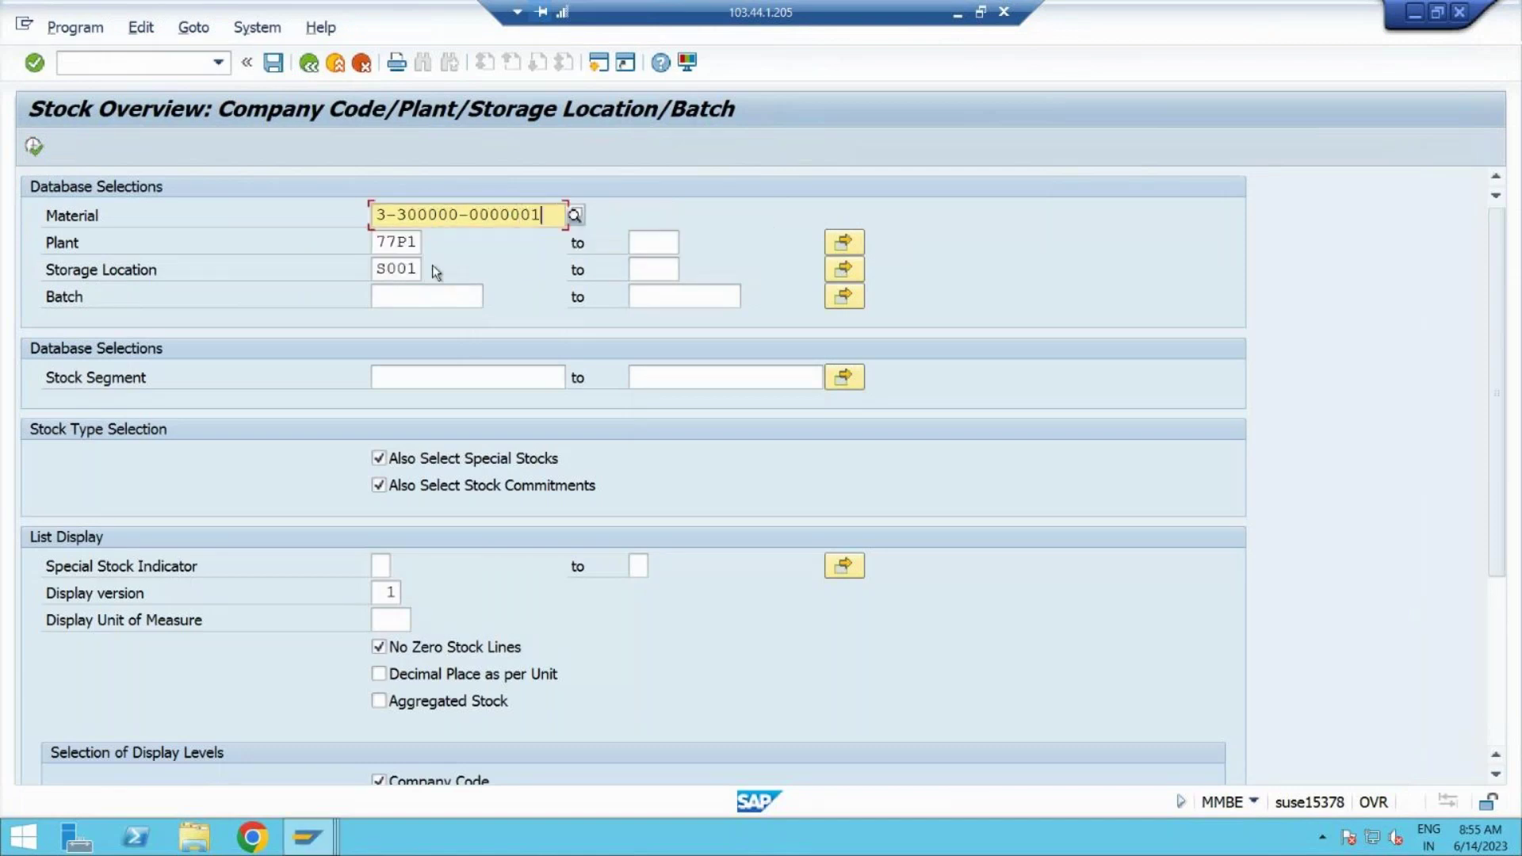
{"action": "left_click", "coordinate": [34, 146]}
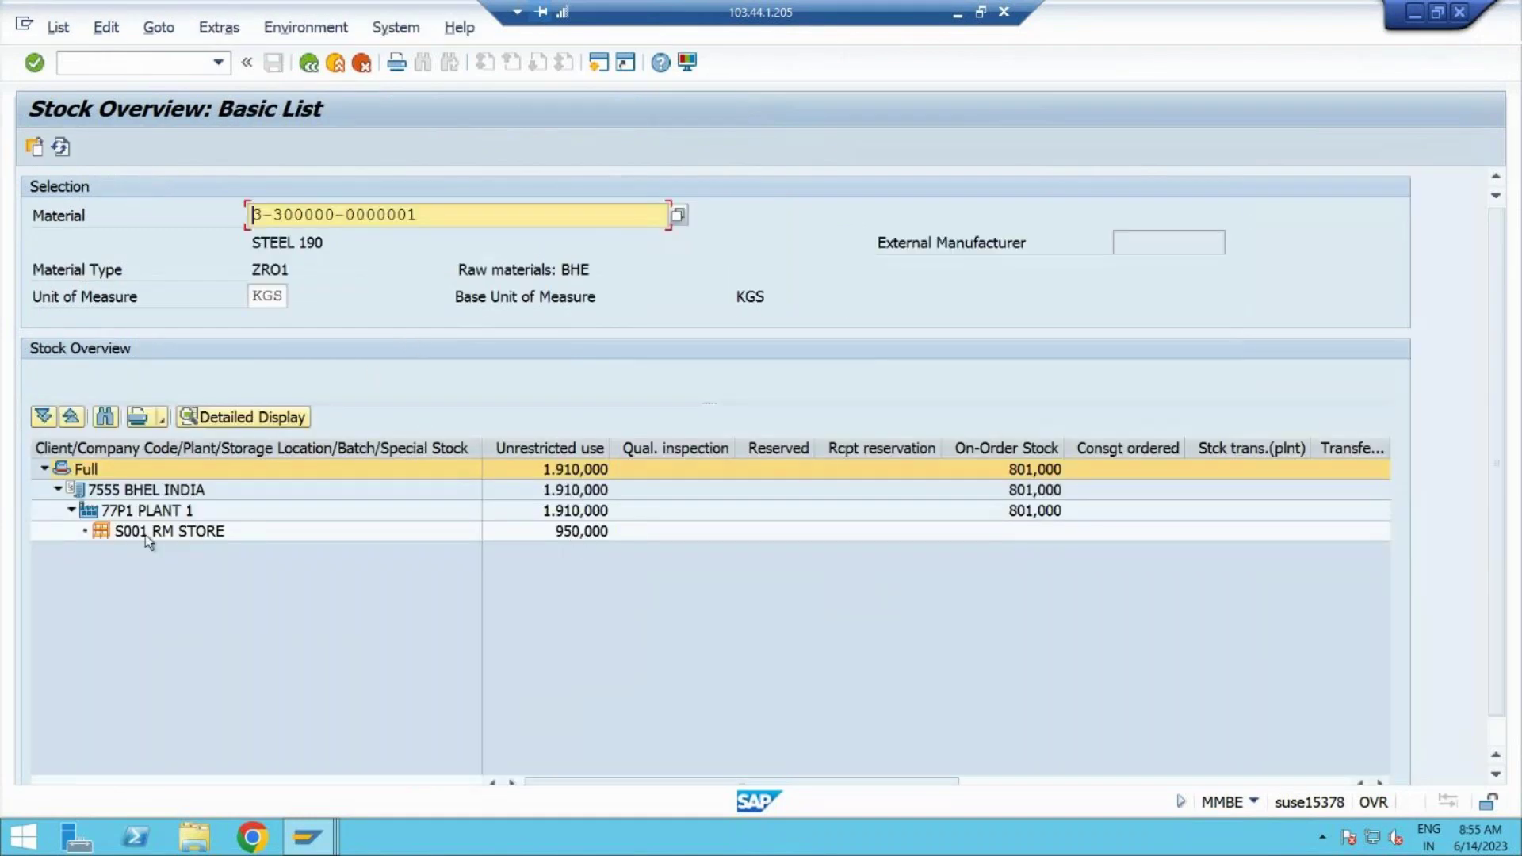
{"action": "left_click", "coordinate": [574, 531]}
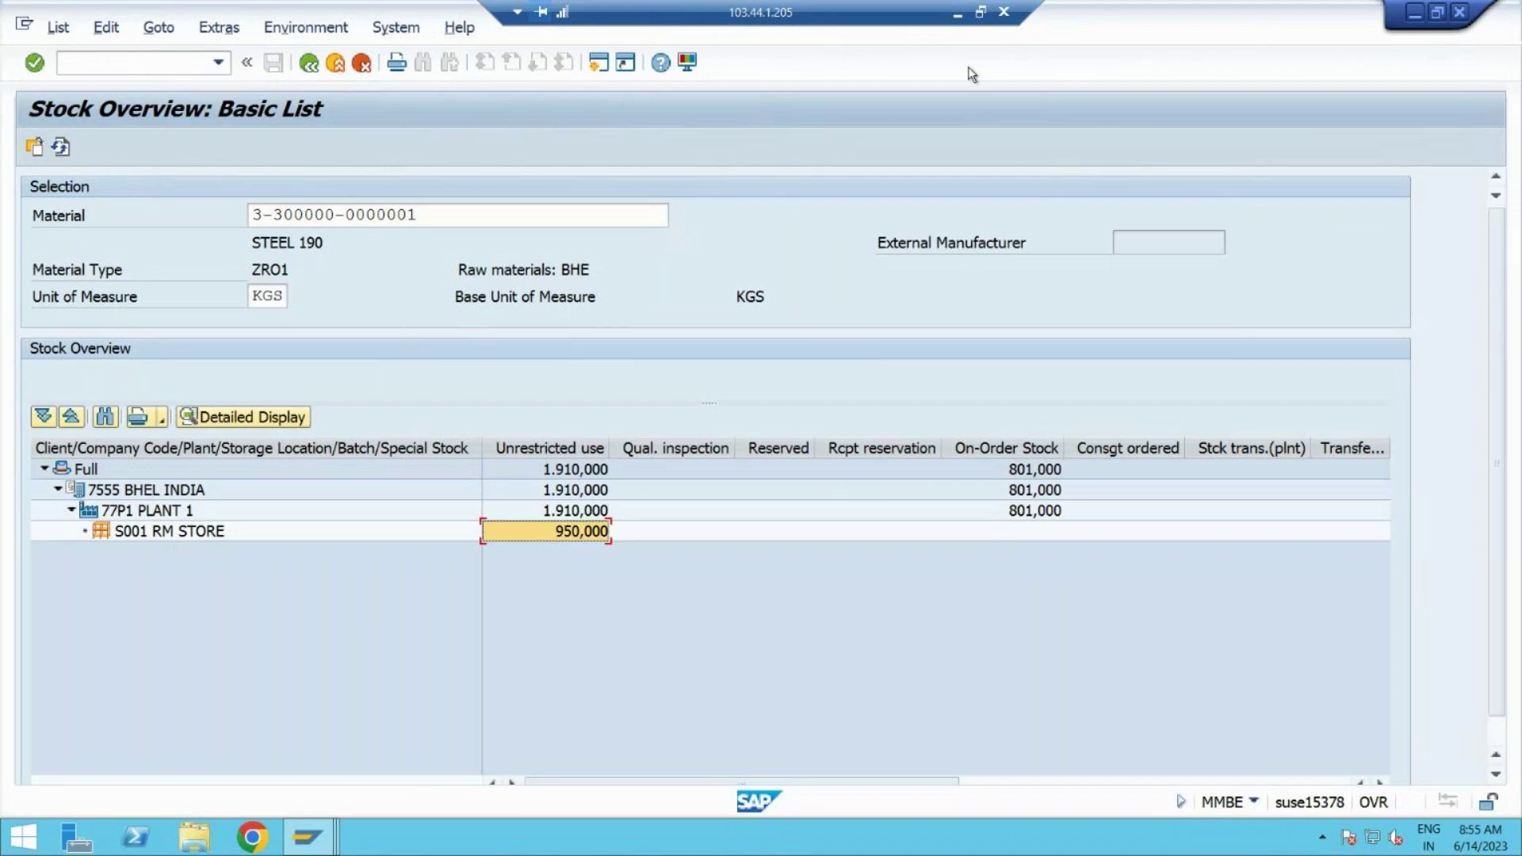
{"action": "left_click", "coordinate": [958, 13]}
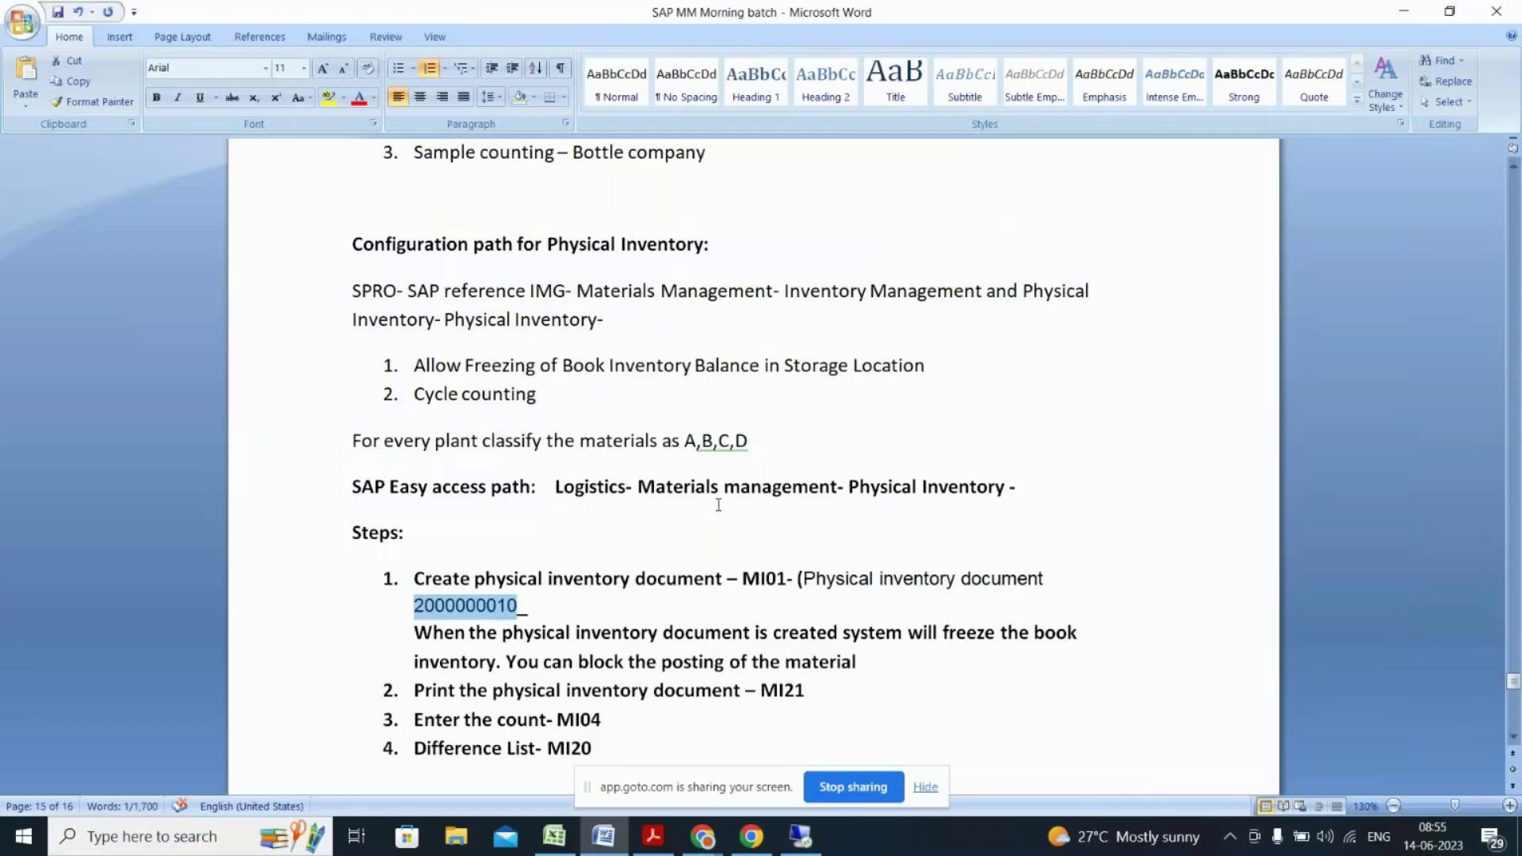
{"action": "key", "text": "alt+Tab"}
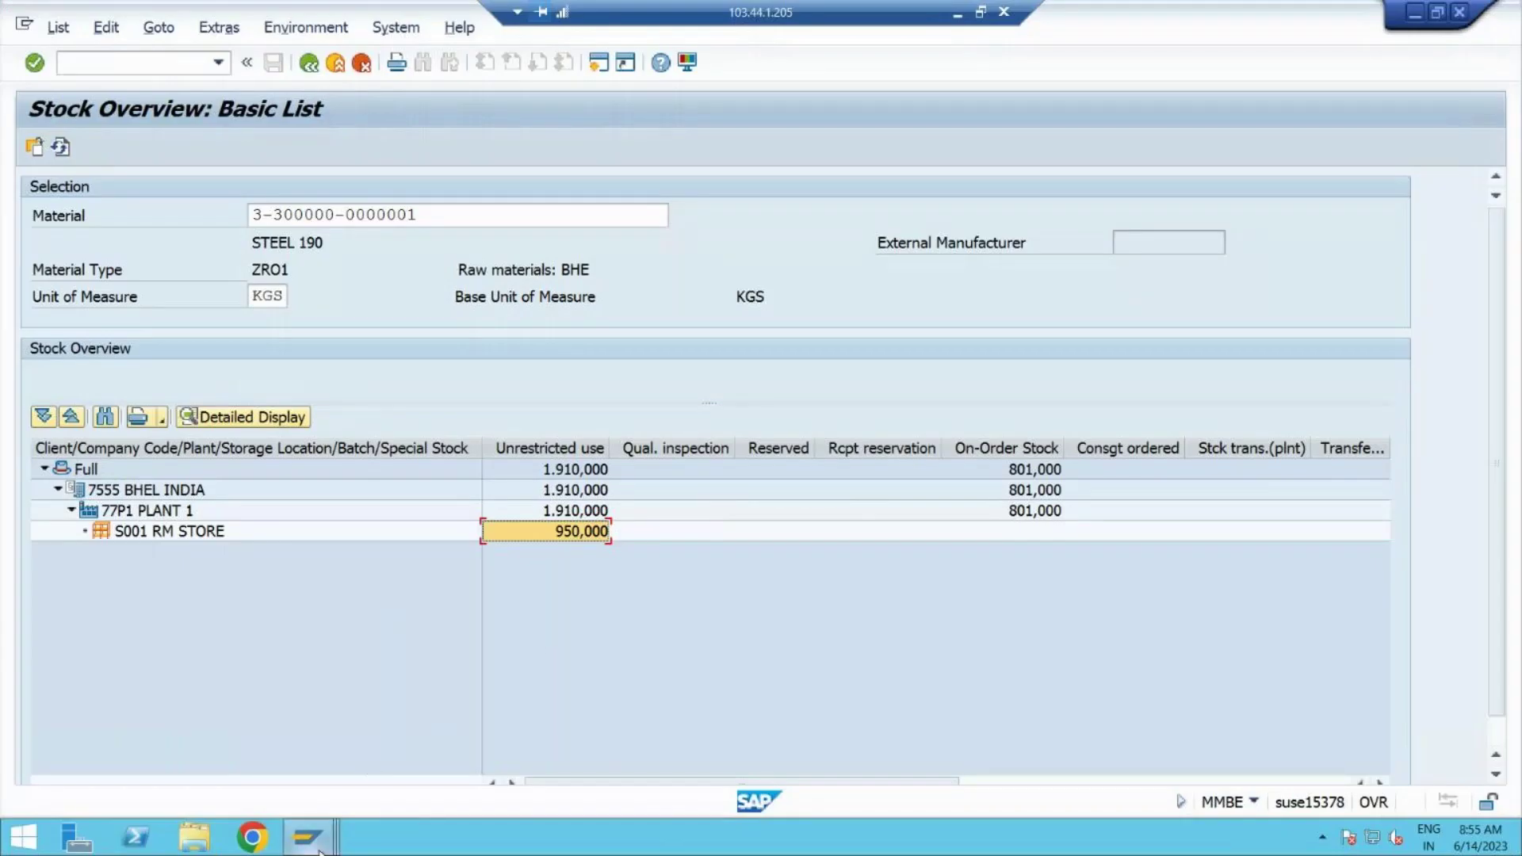
{"action": "mouse_move", "coordinate": [307, 836]}
{"action": "left_click", "coordinate": [365, 770]}
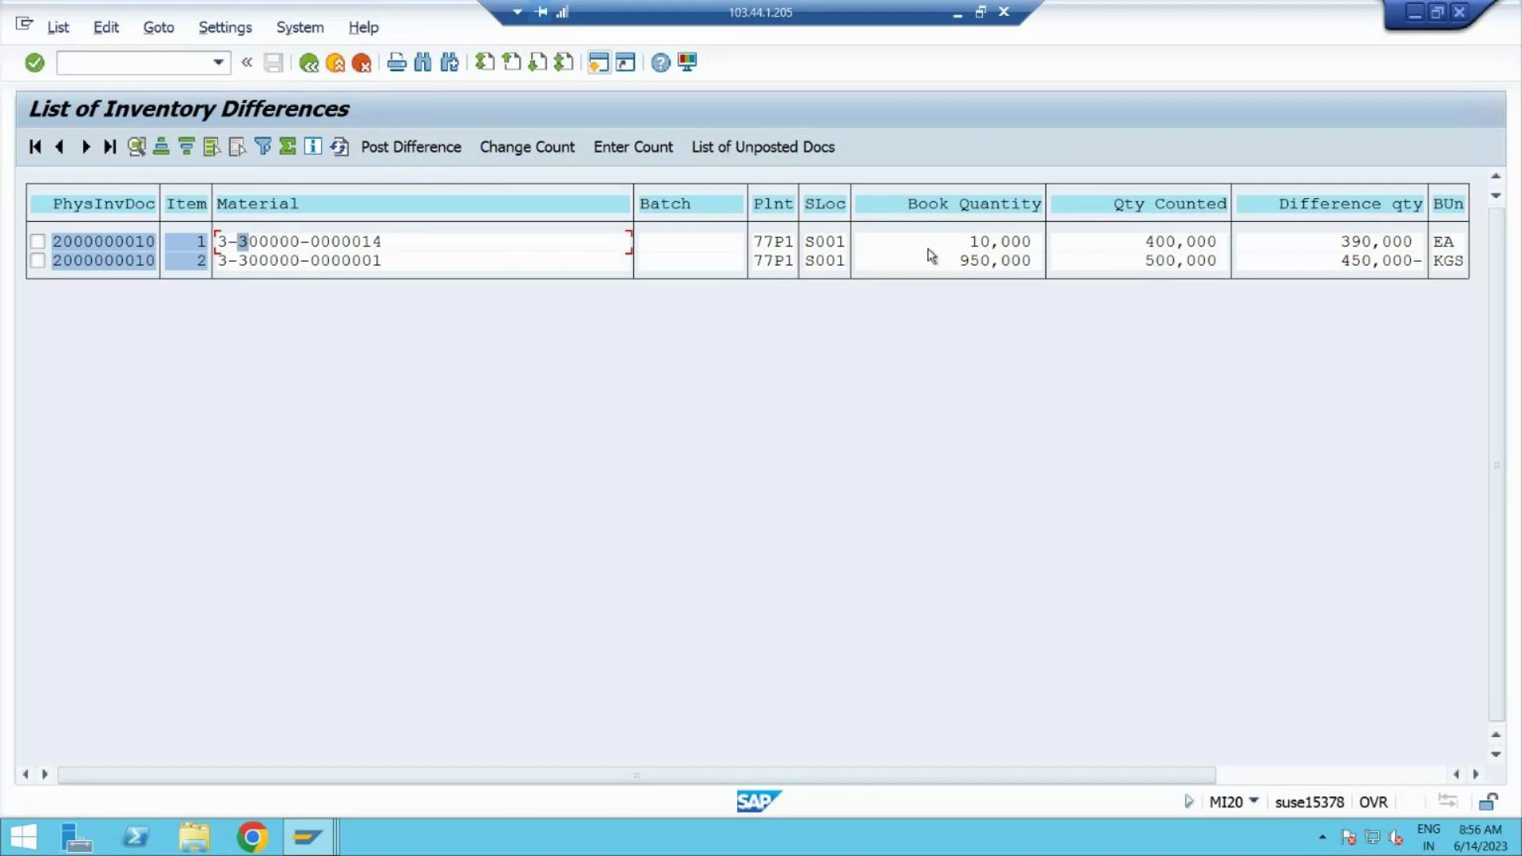
{"action": "left_click", "coordinate": [37, 241]}
{"action": "left_click", "coordinate": [37, 261]}
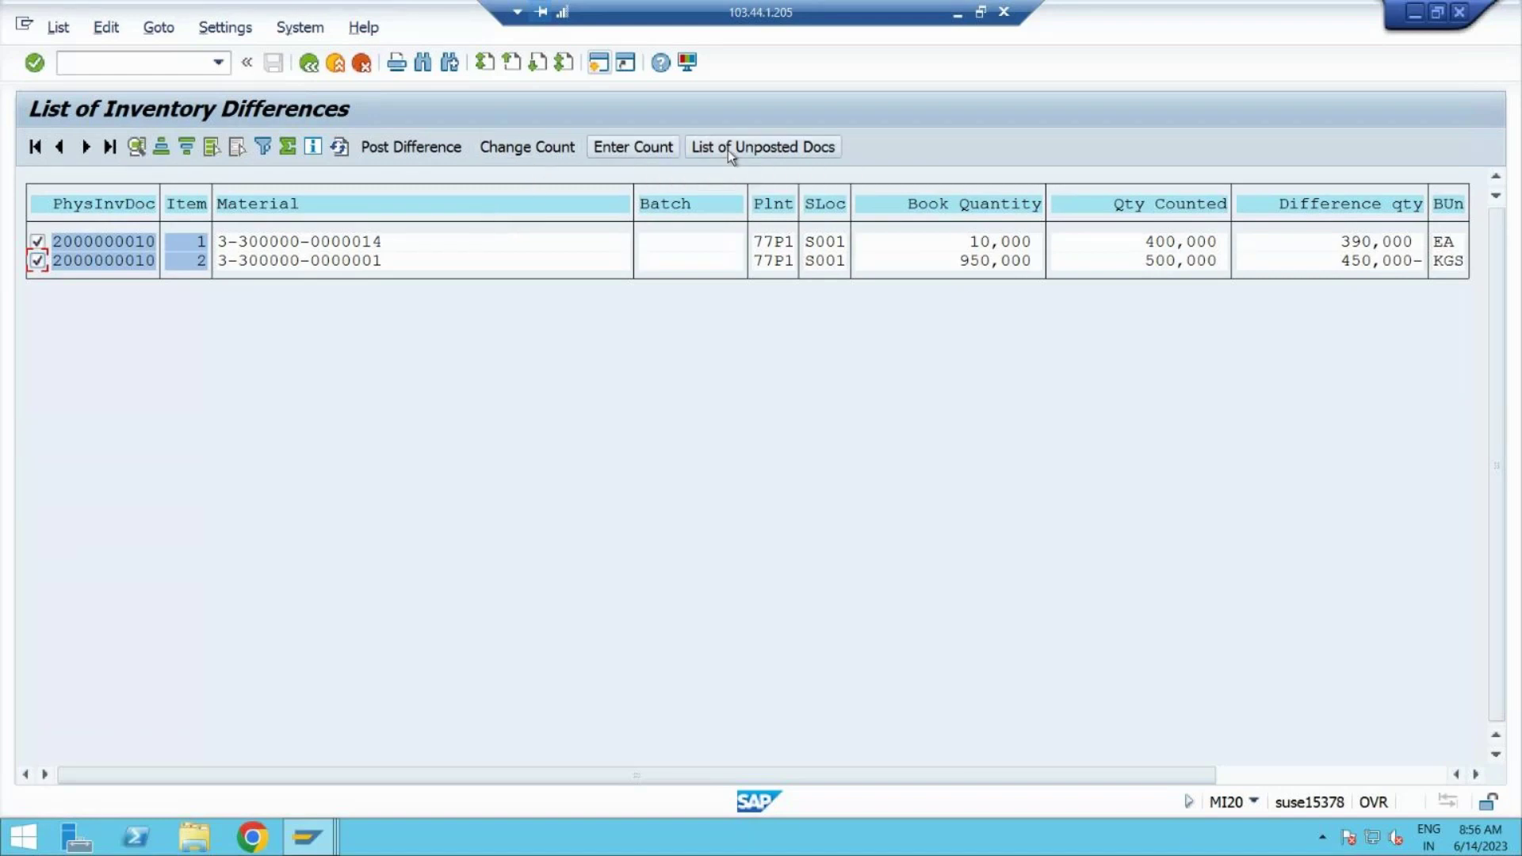
{"action": "left_click", "coordinate": [539, 153]}
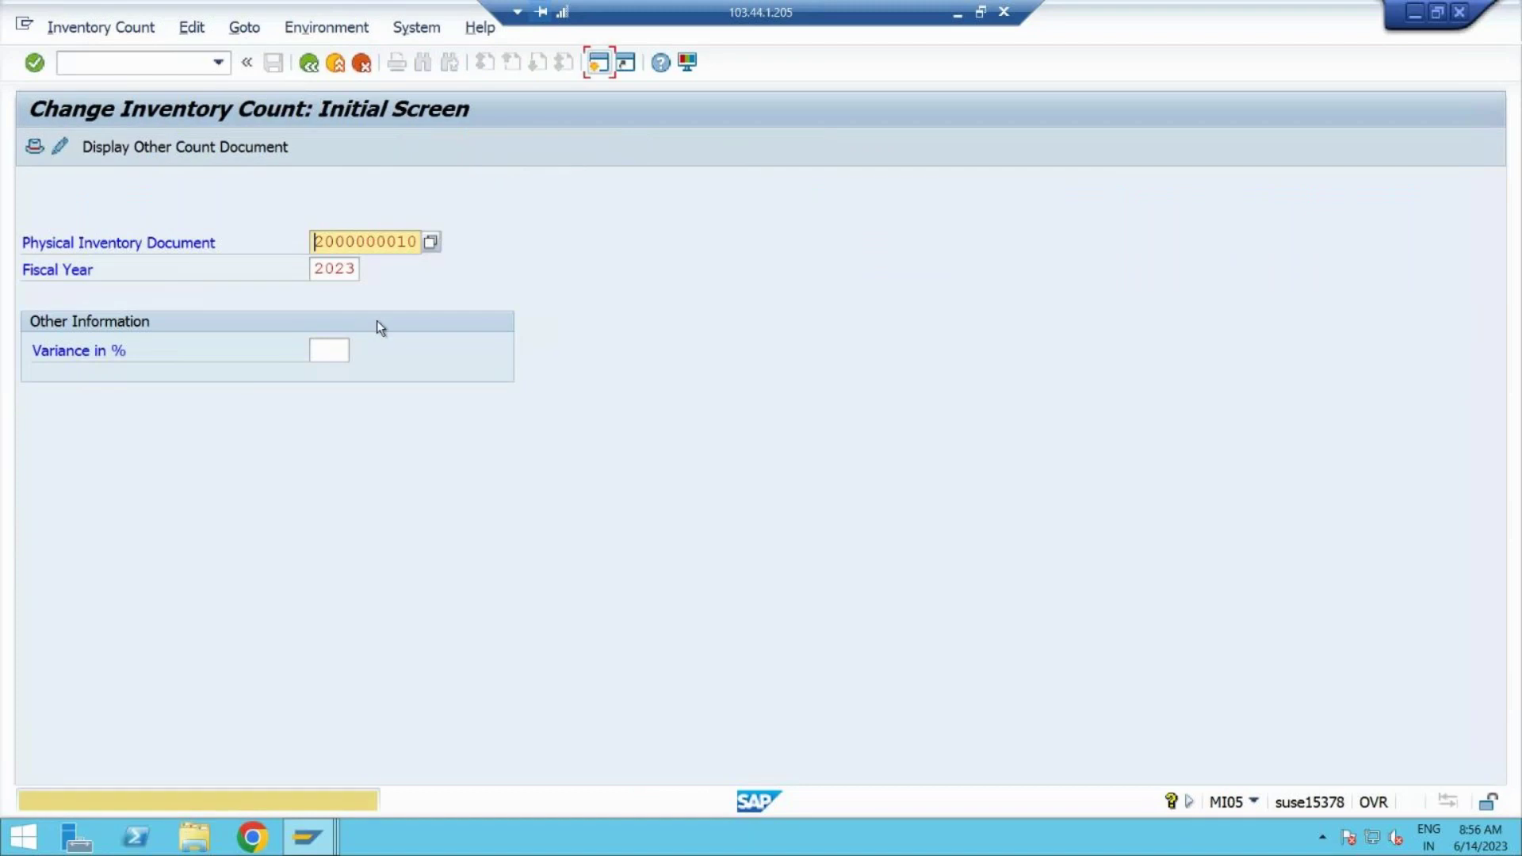
Step: Load the counted items and change STEEL 190's count from 500 to 950, checking the stock overview
{"action": "key", "text": "Return"}
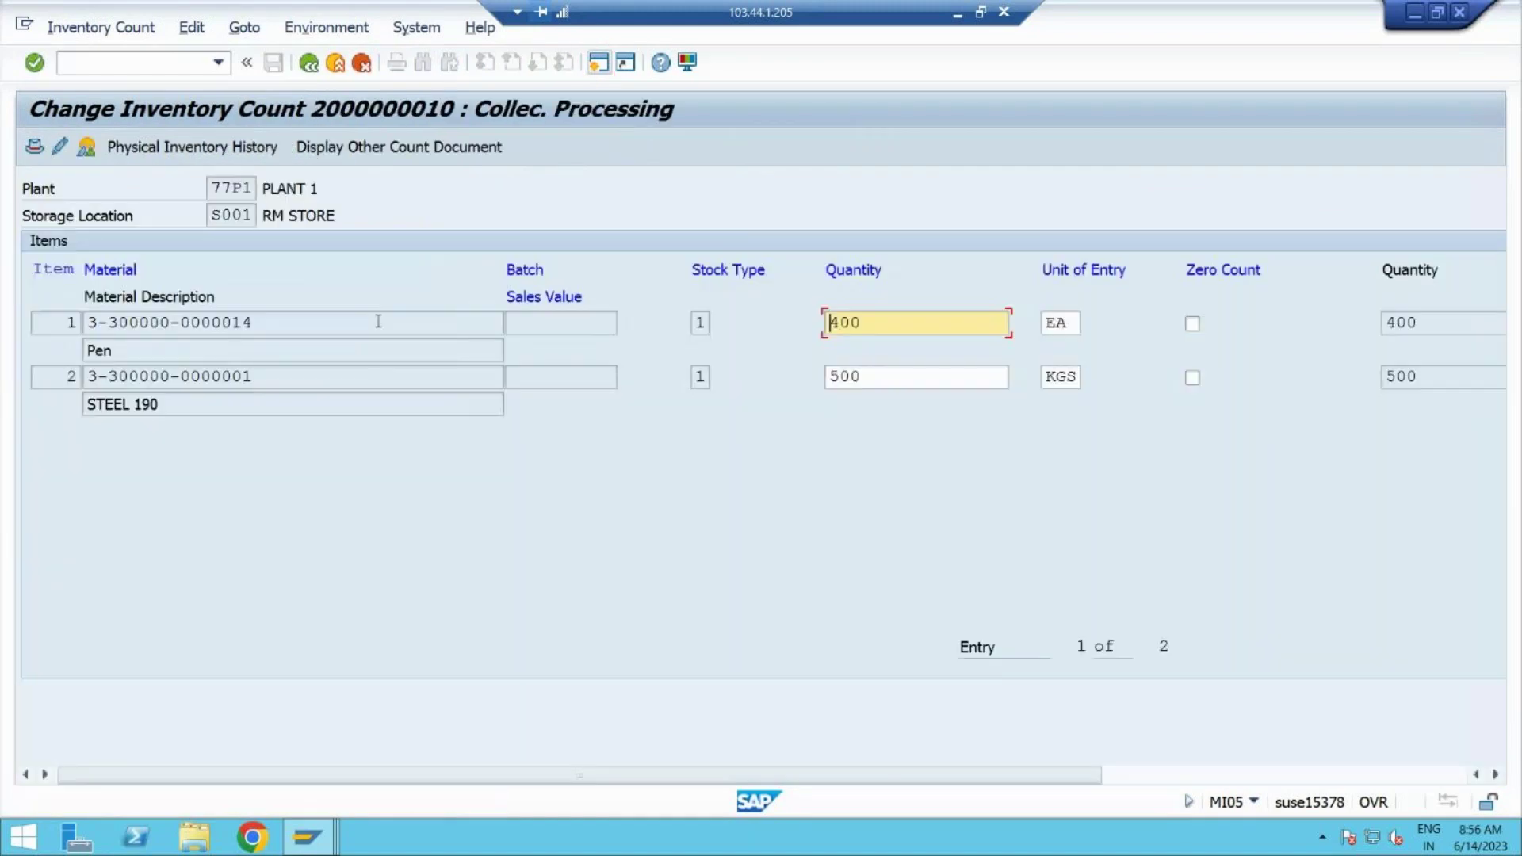
{"action": "left_click", "coordinate": [883, 329]}
{"action": "left_click_drag", "start_coordinate": [861, 324], "coordinate": [820, 331]}
{"action": "mouse_move", "coordinate": [305, 838]}
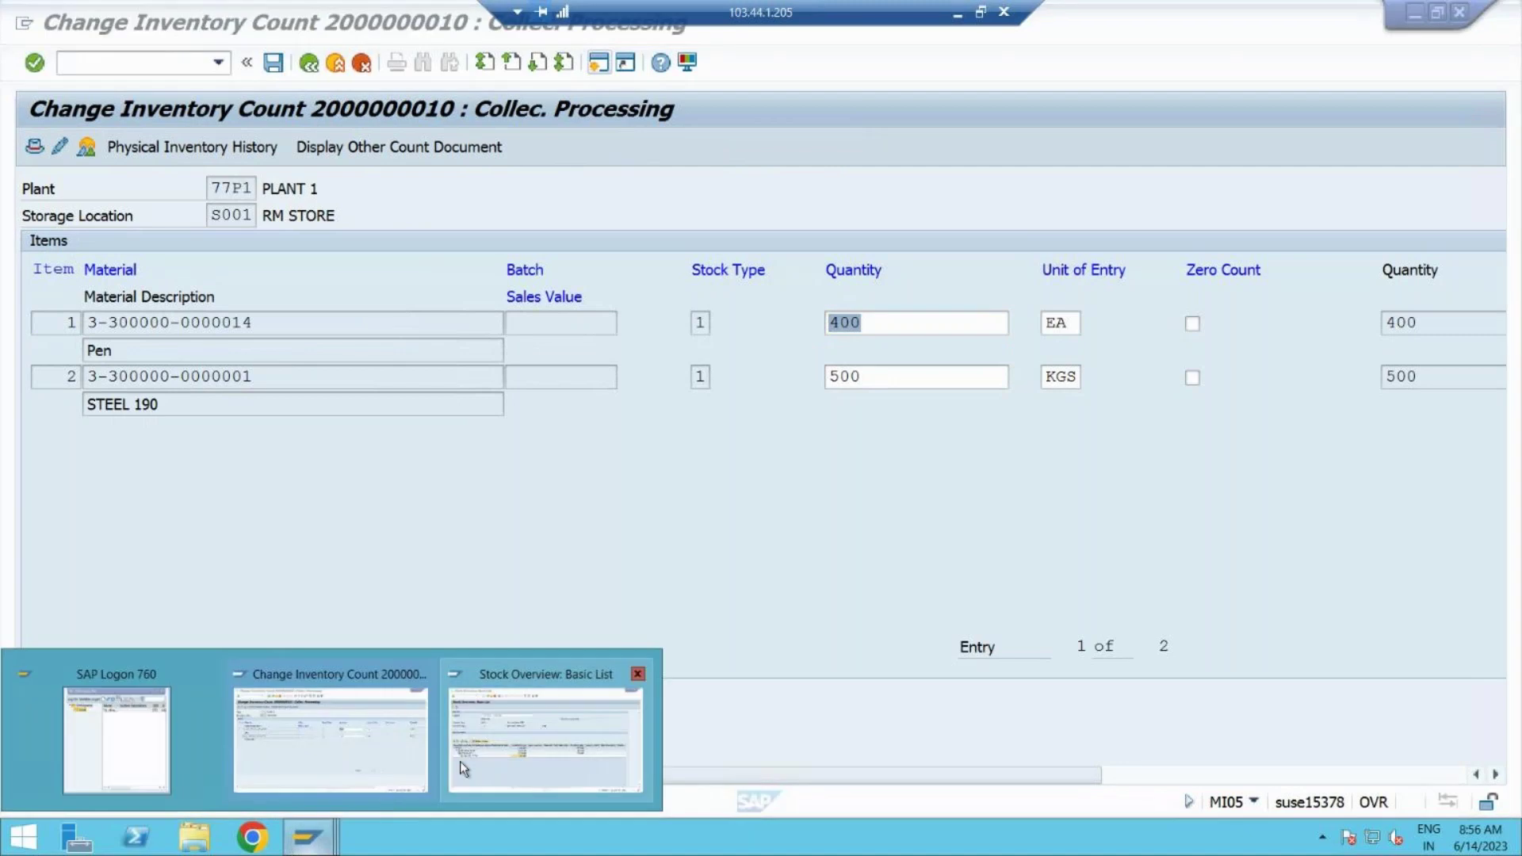
{"action": "left_click", "coordinate": [460, 761]}
{"action": "left_click", "coordinate": [571, 540]}
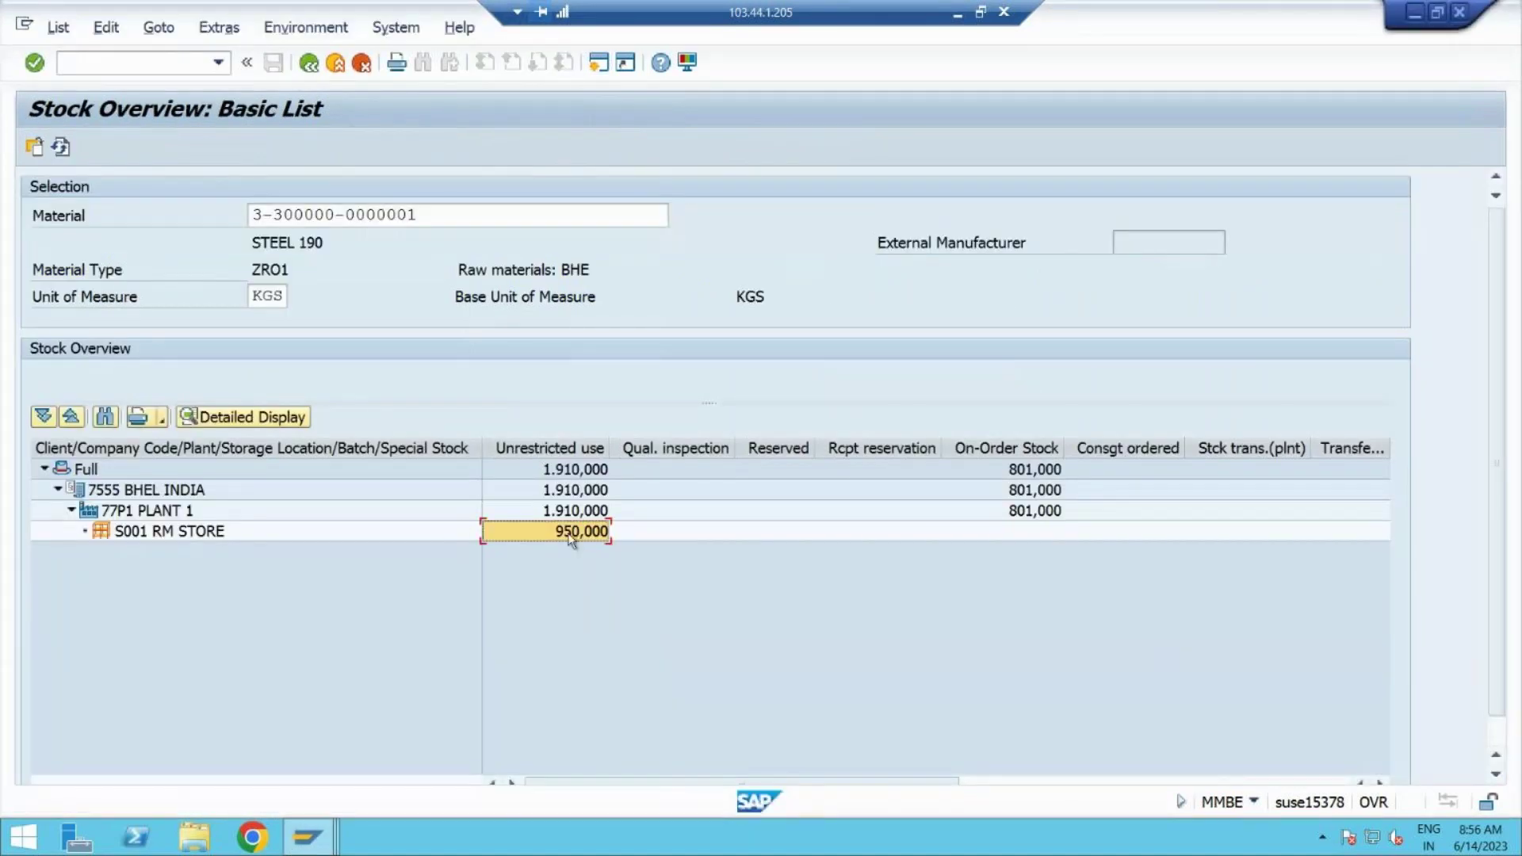
{"action": "key", "text": "alt+Tab"}
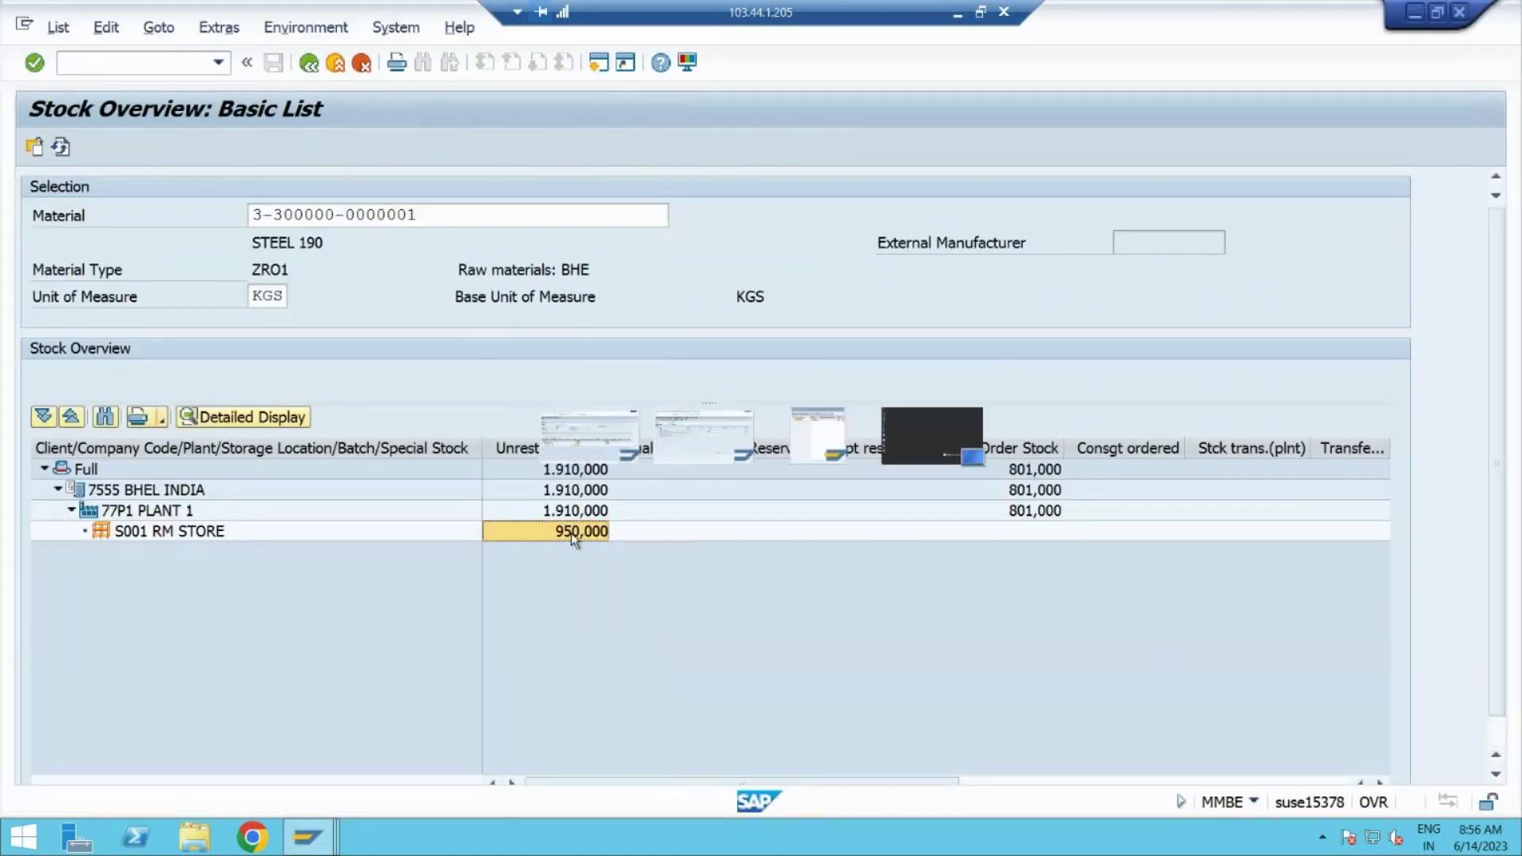
{"action": "double_click", "coordinate": [869, 384]}
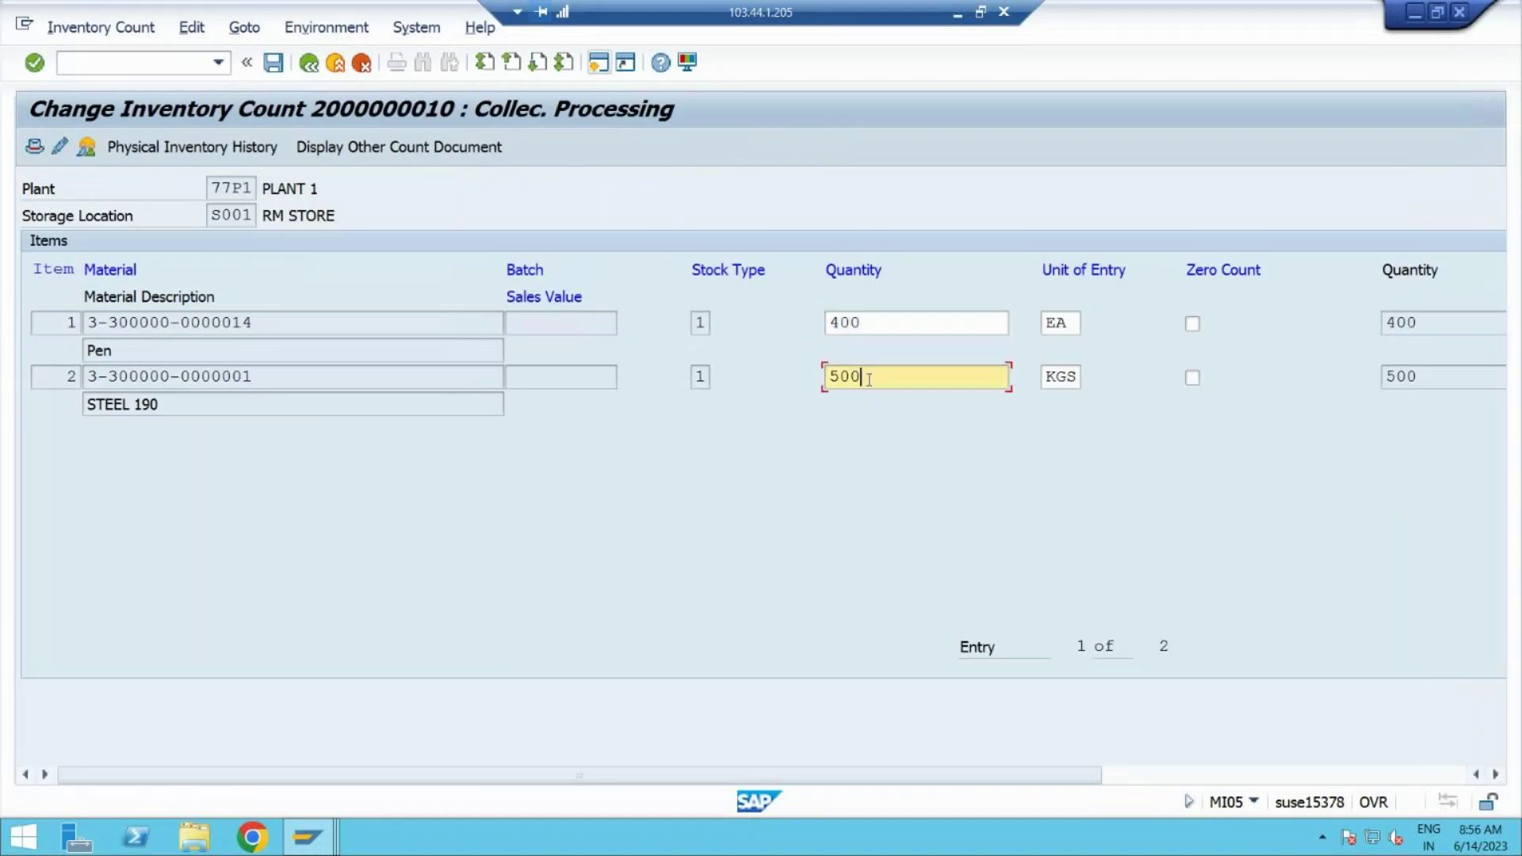
{"action": "type", "text": "950,000"}
{"action": "key", "text": "BackSpace"}
{"action": "key", "text": "BackSpace"}
{"action": "key", "text": "BackSpace"}
{"action": "key", "text": "BackSpace"}
Step: Change the Pen's count from 400 to 10 and save past the warnings
{"action": "double_click", "coordinate": [881, 320]}
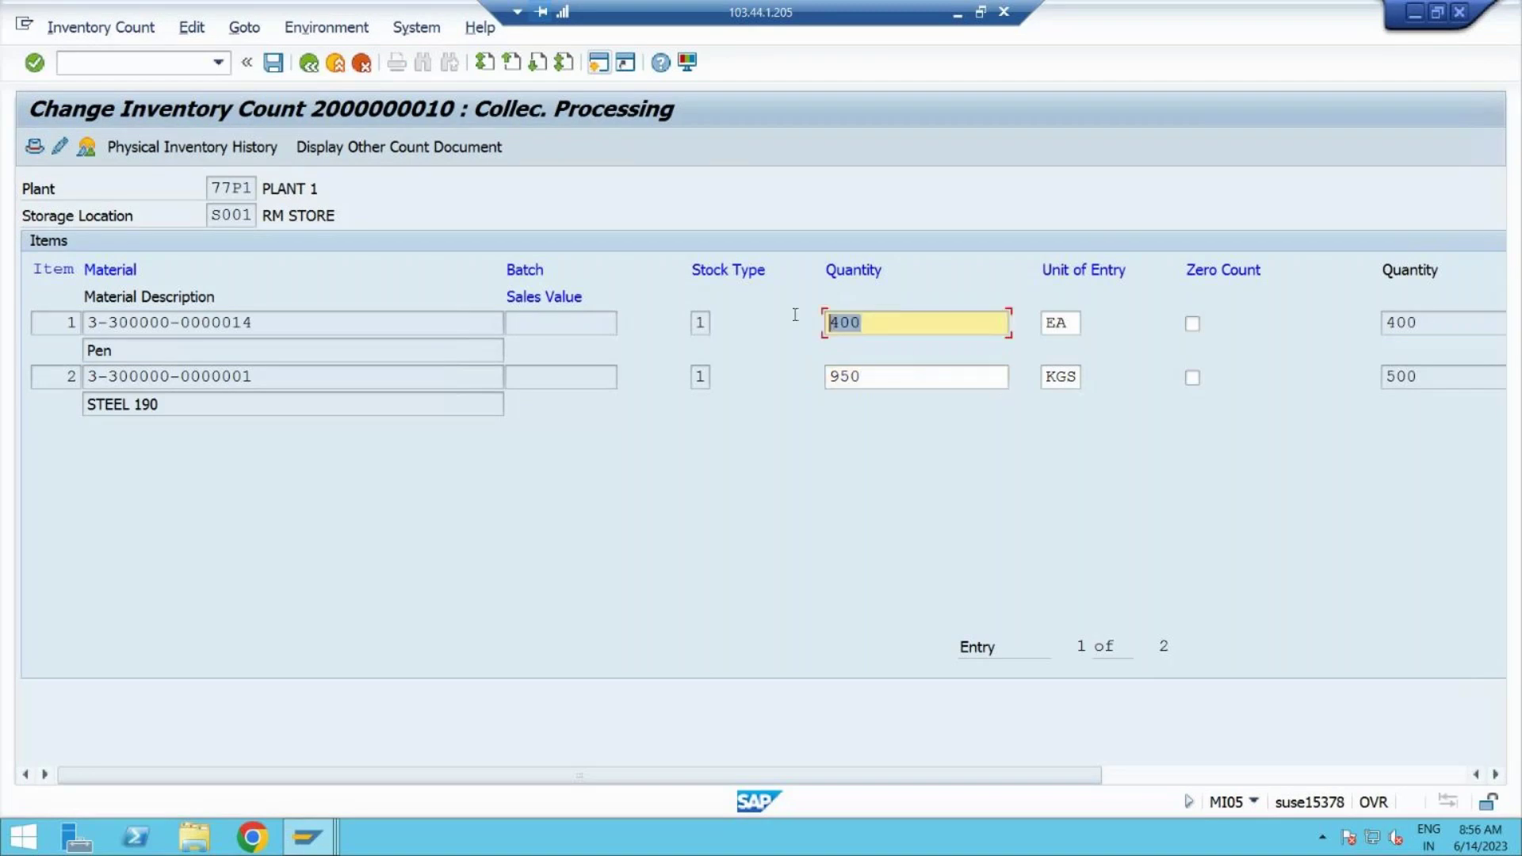
{"action": "key", "text": "BackSpace"}
{"action": "type", "text": "10"}
{"action": "left_click", "coordinate": [272, 65]}
{"action": "left_click", "coordinate": [273, 65]}
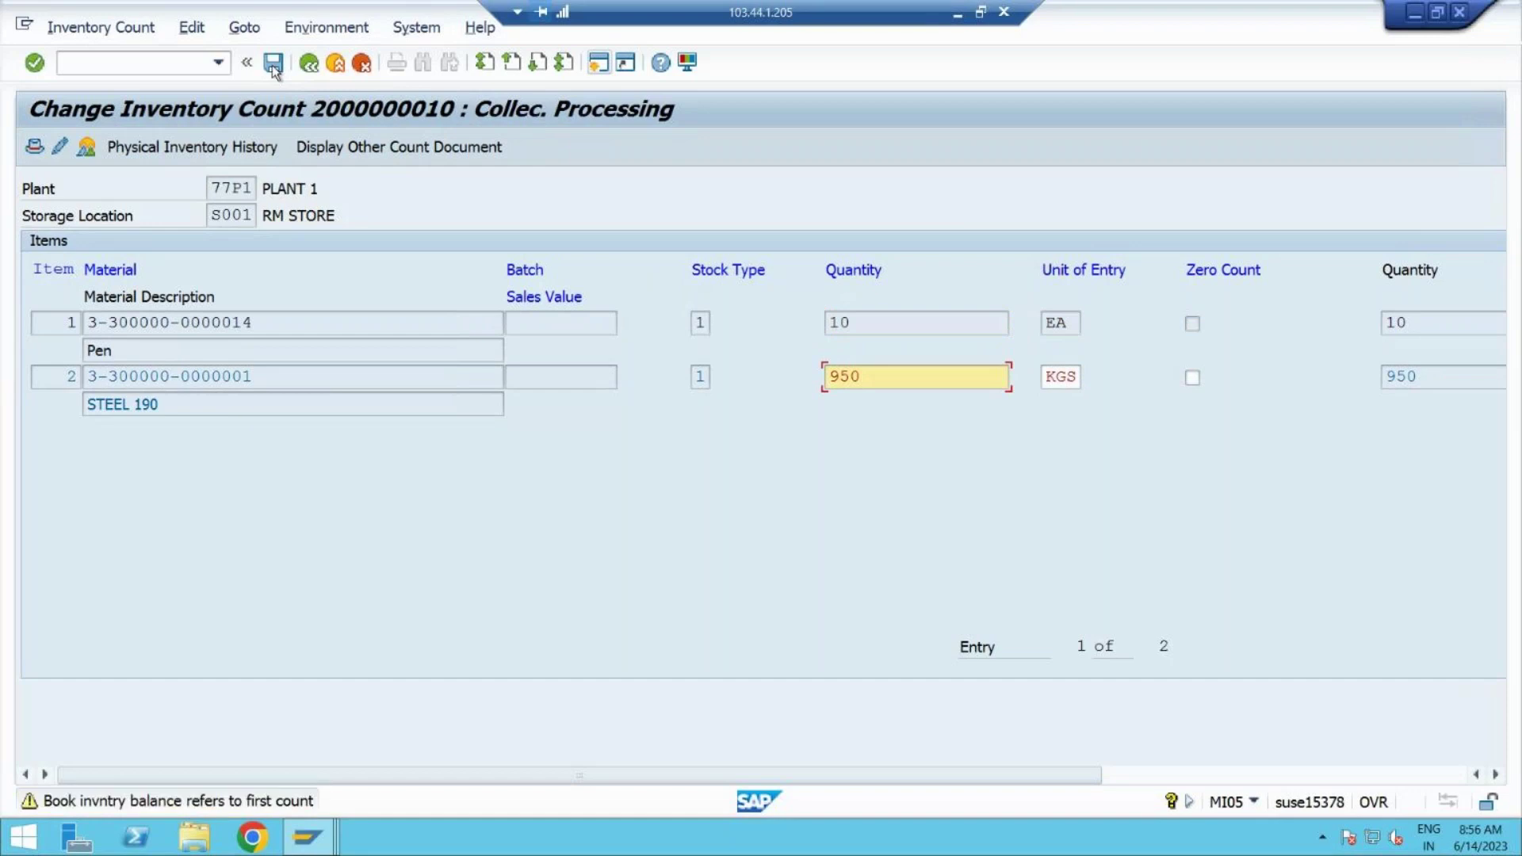
{"action": "left_click", "coordinate": [273, 65]}
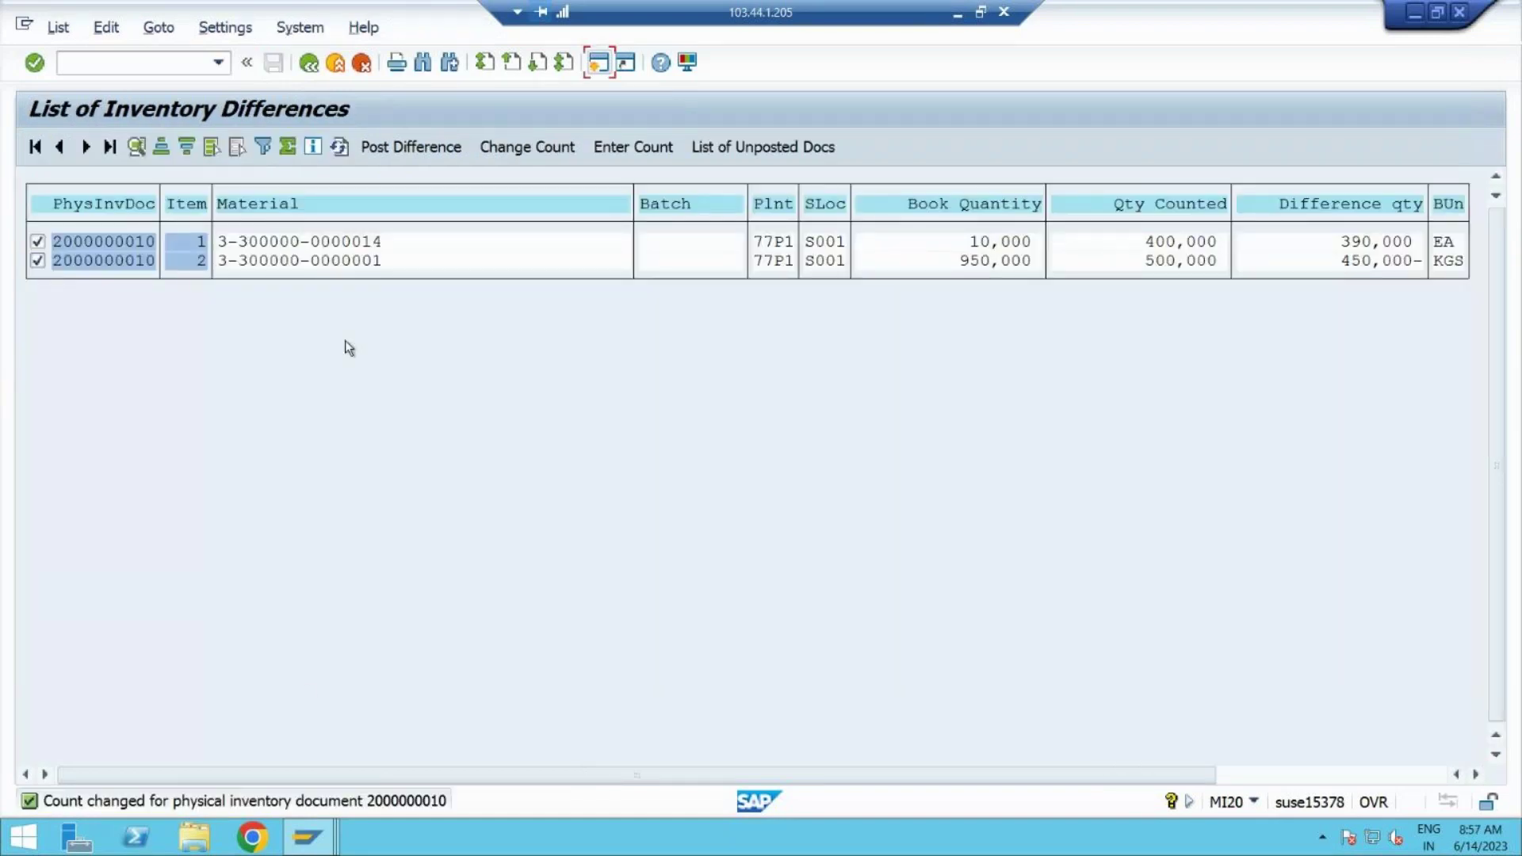
{"action": "left_click", "coordinate": [310, 64]}
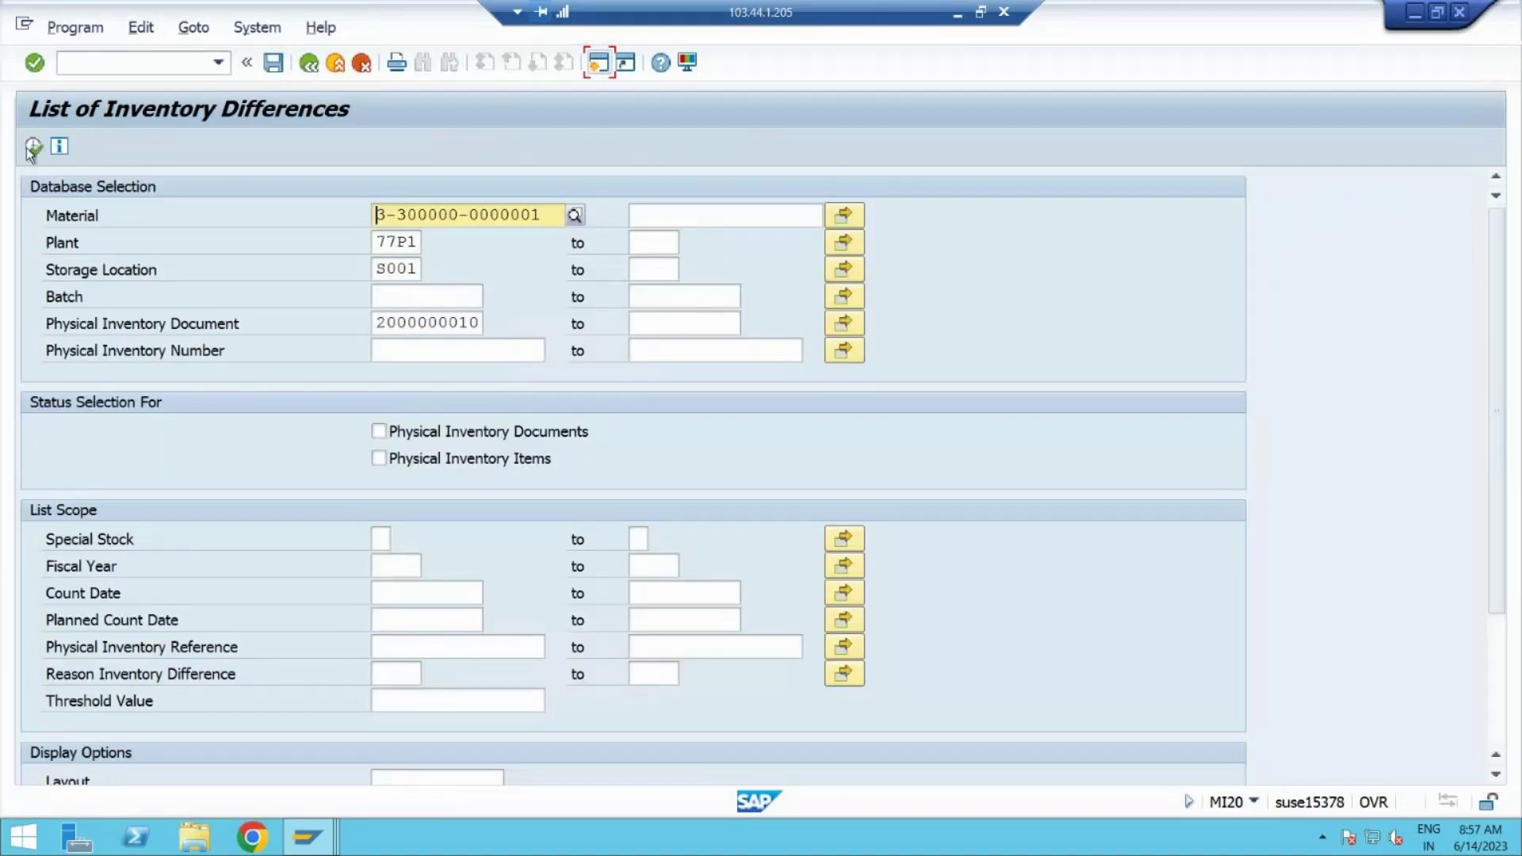
{"action": "left_click", "coordinate": [33, 145]}
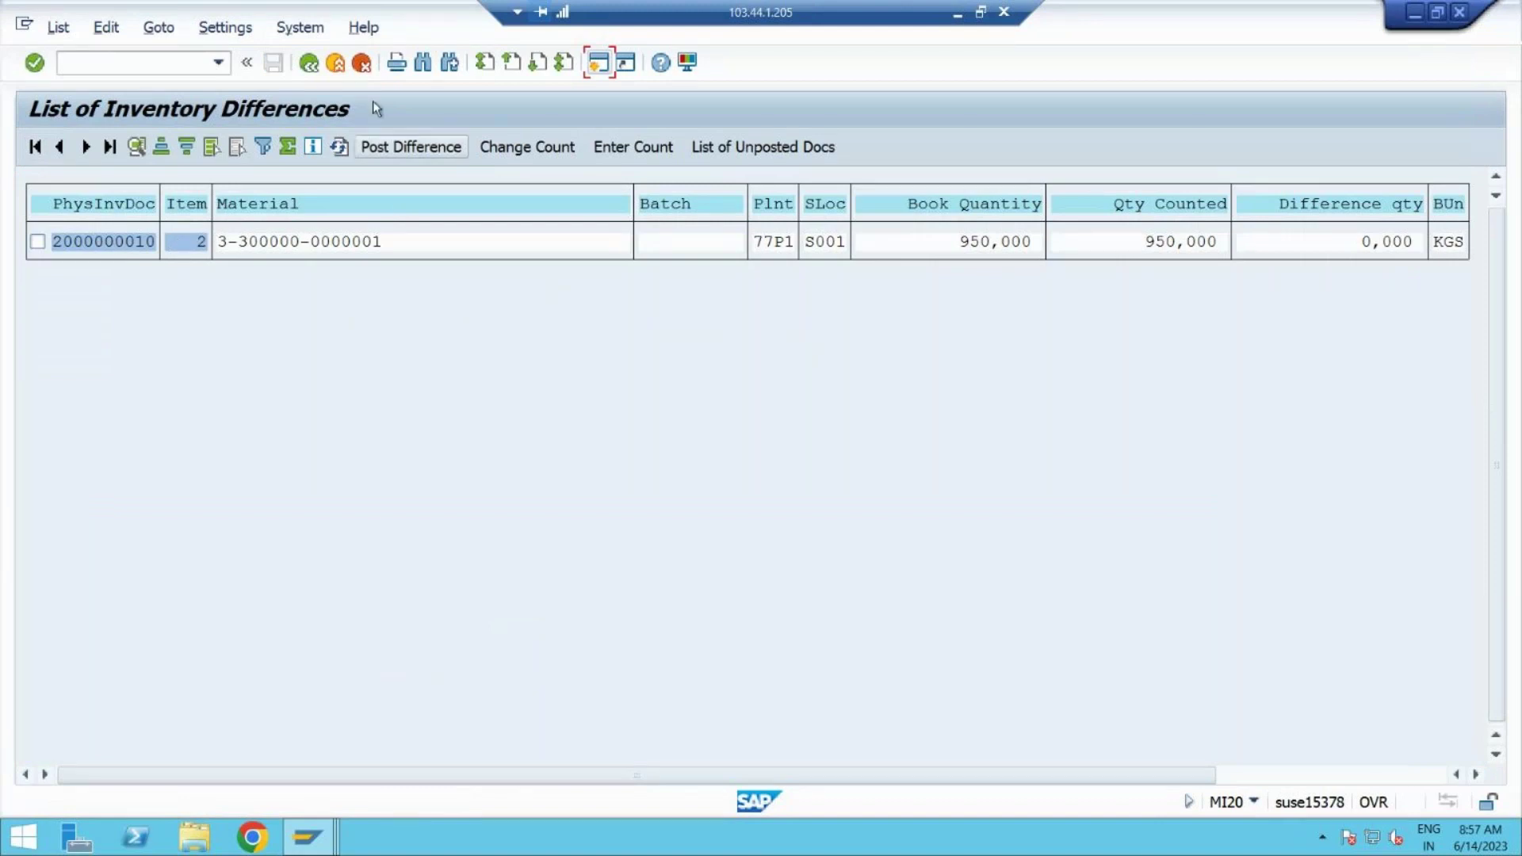
{"action": "left_click", "coordinate": [309, 63]}
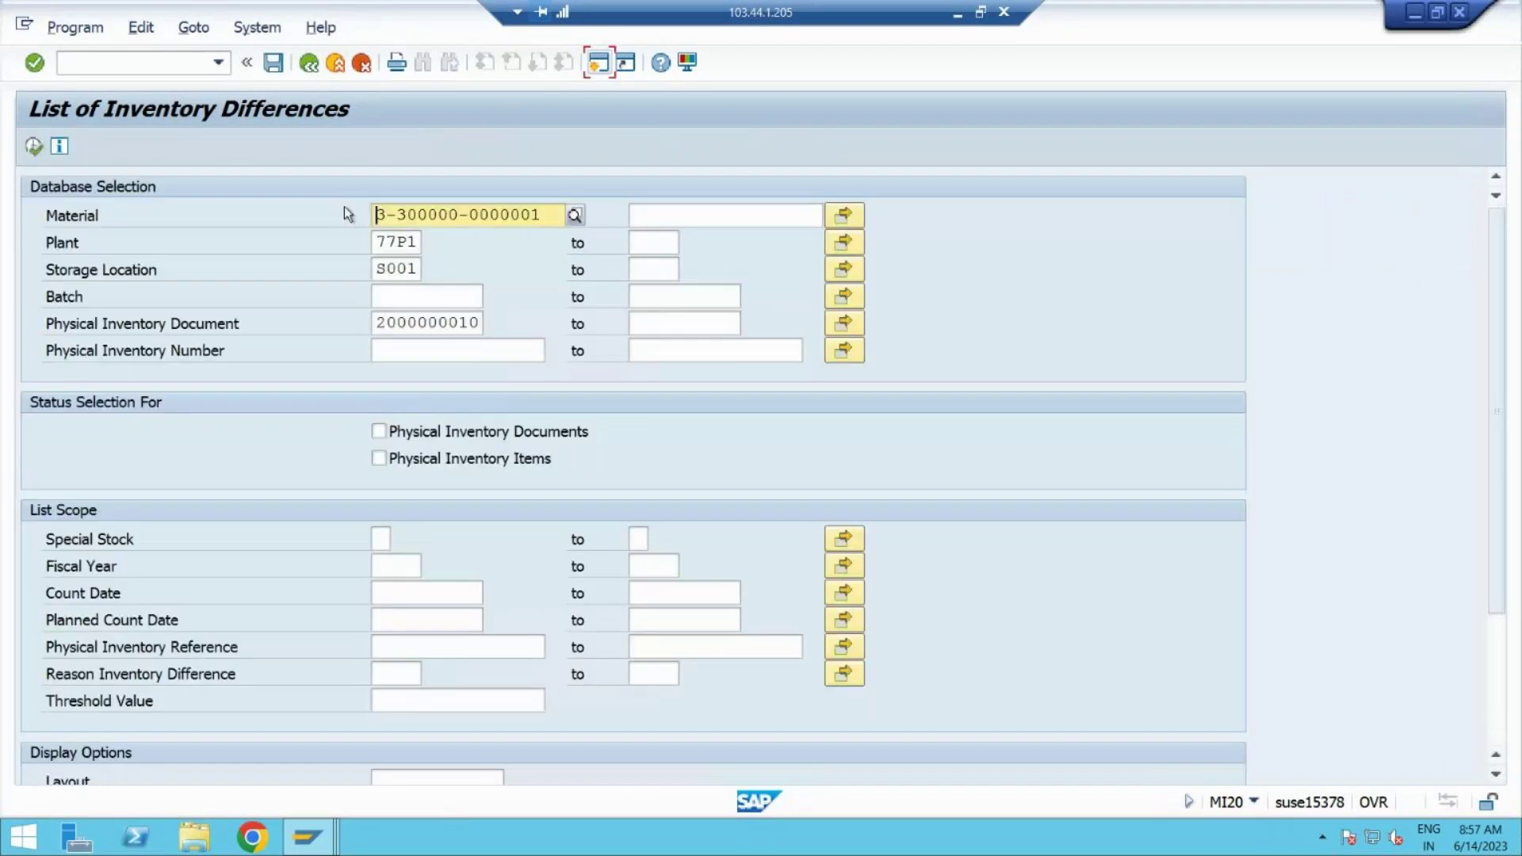
{"action": "left_click_drag", "start_coordinate": [539, 213], "coordinate": [322, 179]}
{"action": "key", "text": "Delete"}
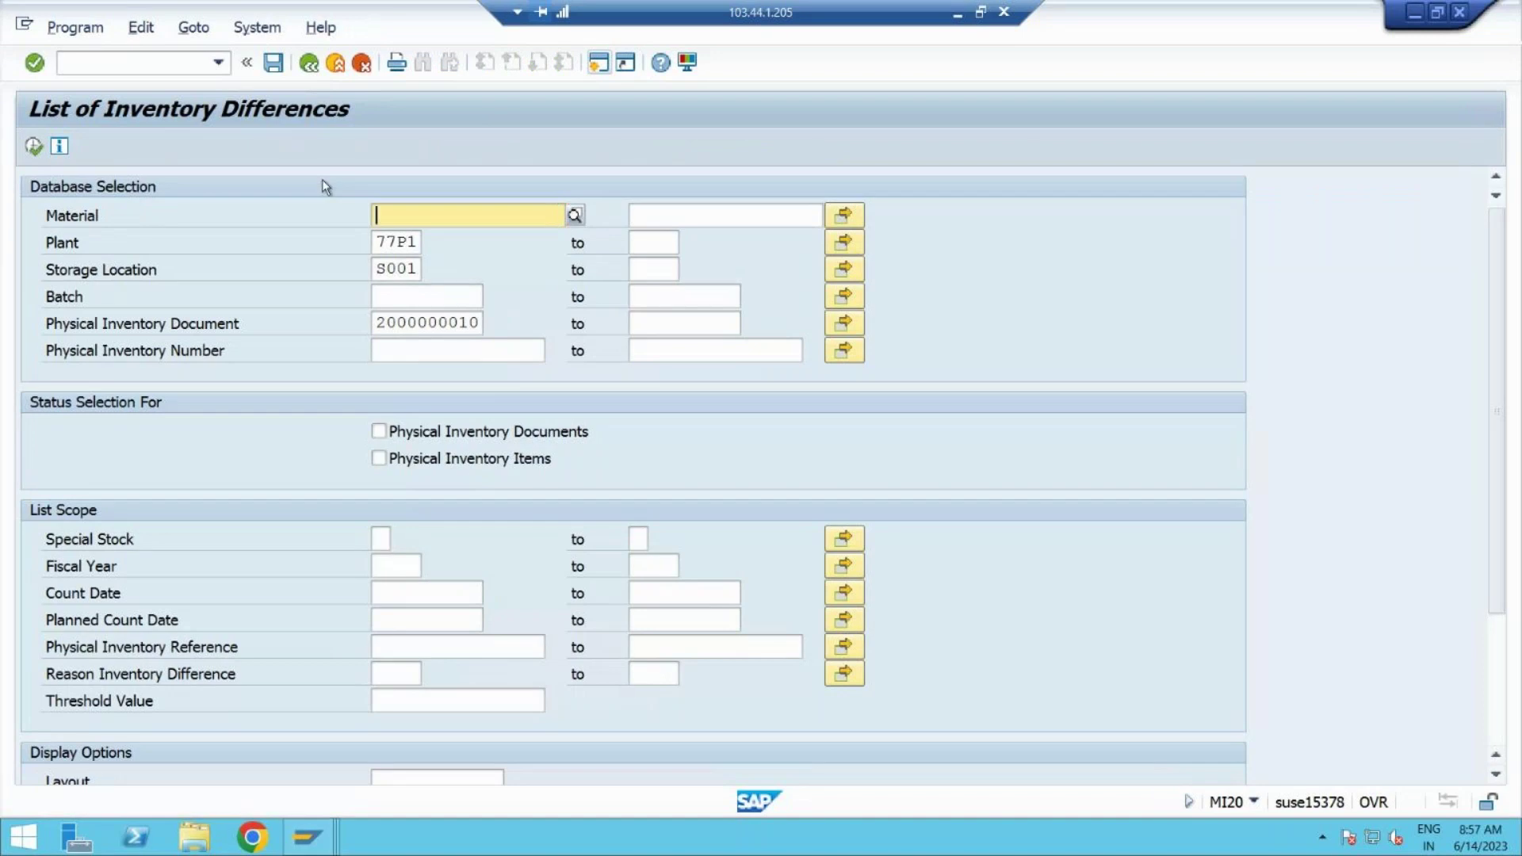
{"action": "left_click", "coordinate": [34, 151]}
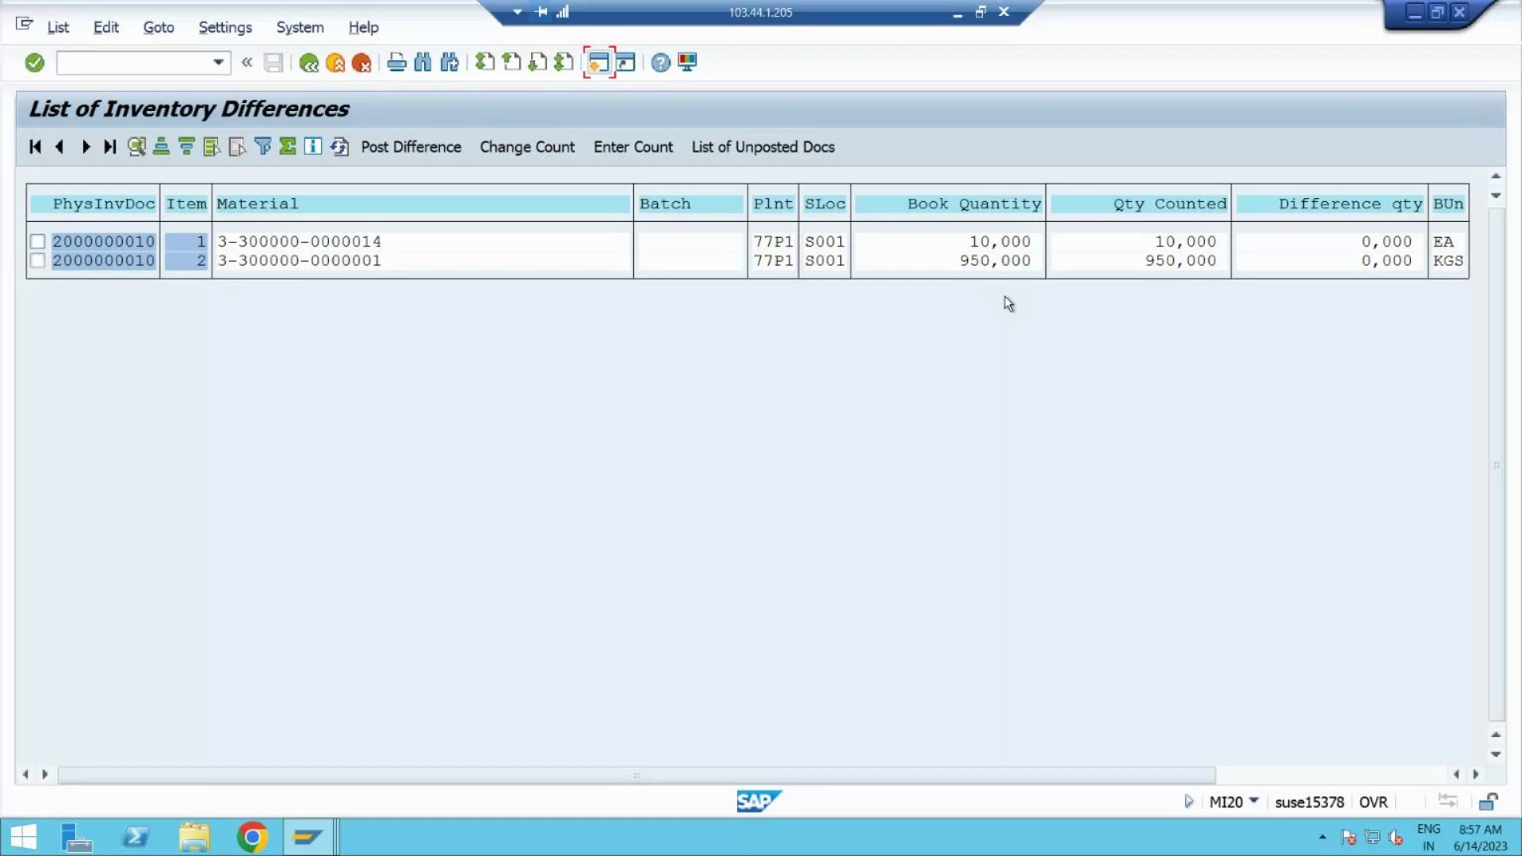
{"action": "left_click", "coordinate": [37, 241]}
{"action": "left_click", "coordinate": [37, 261]}
{"action": "left_click", "coordinate": [411, 148]}
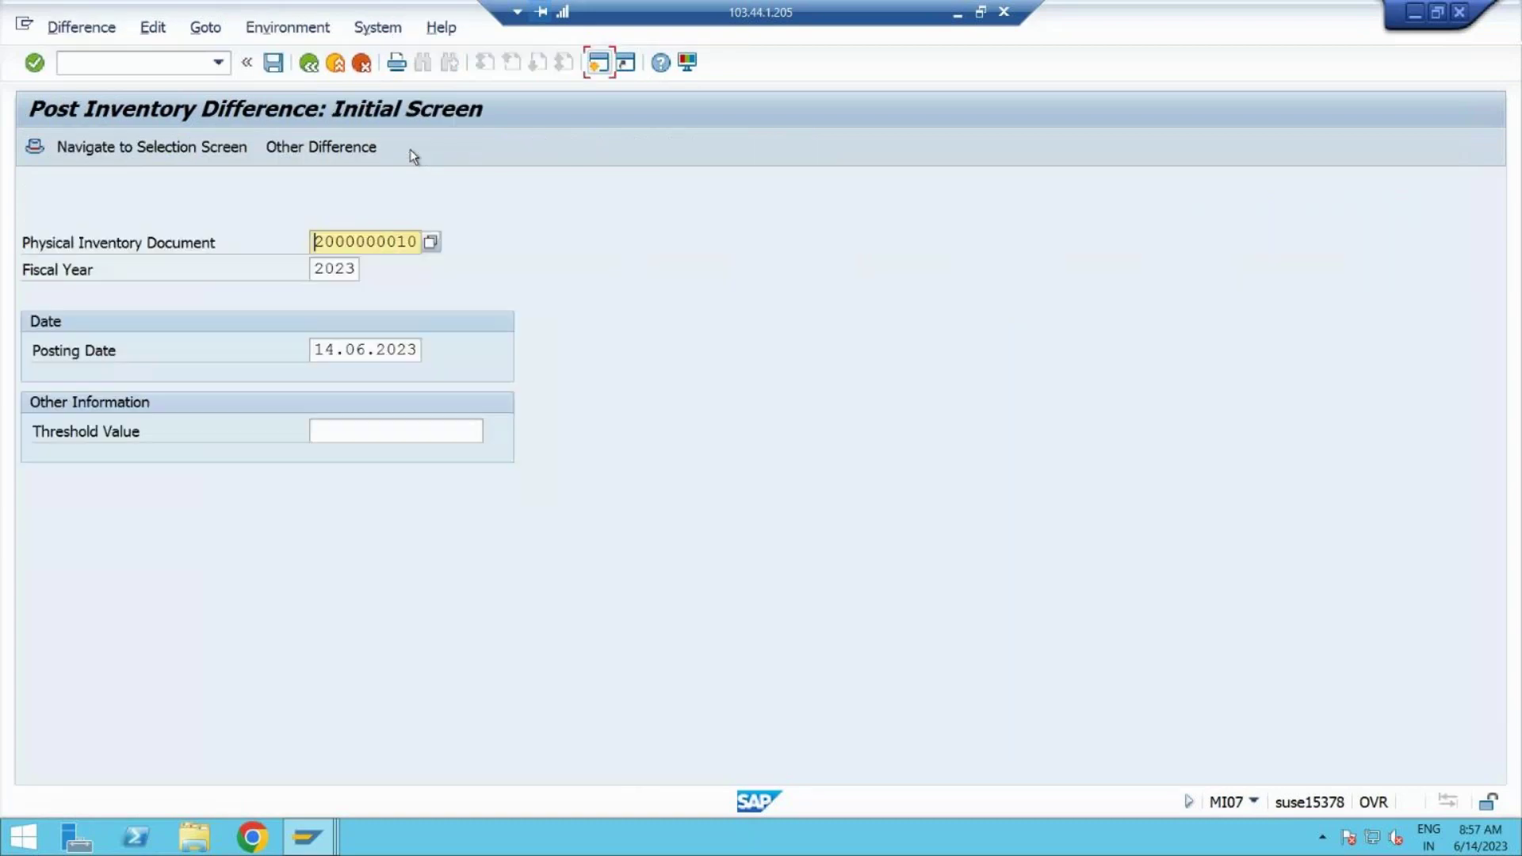
{"action": "left_click", "coordinate": [273, 63]}
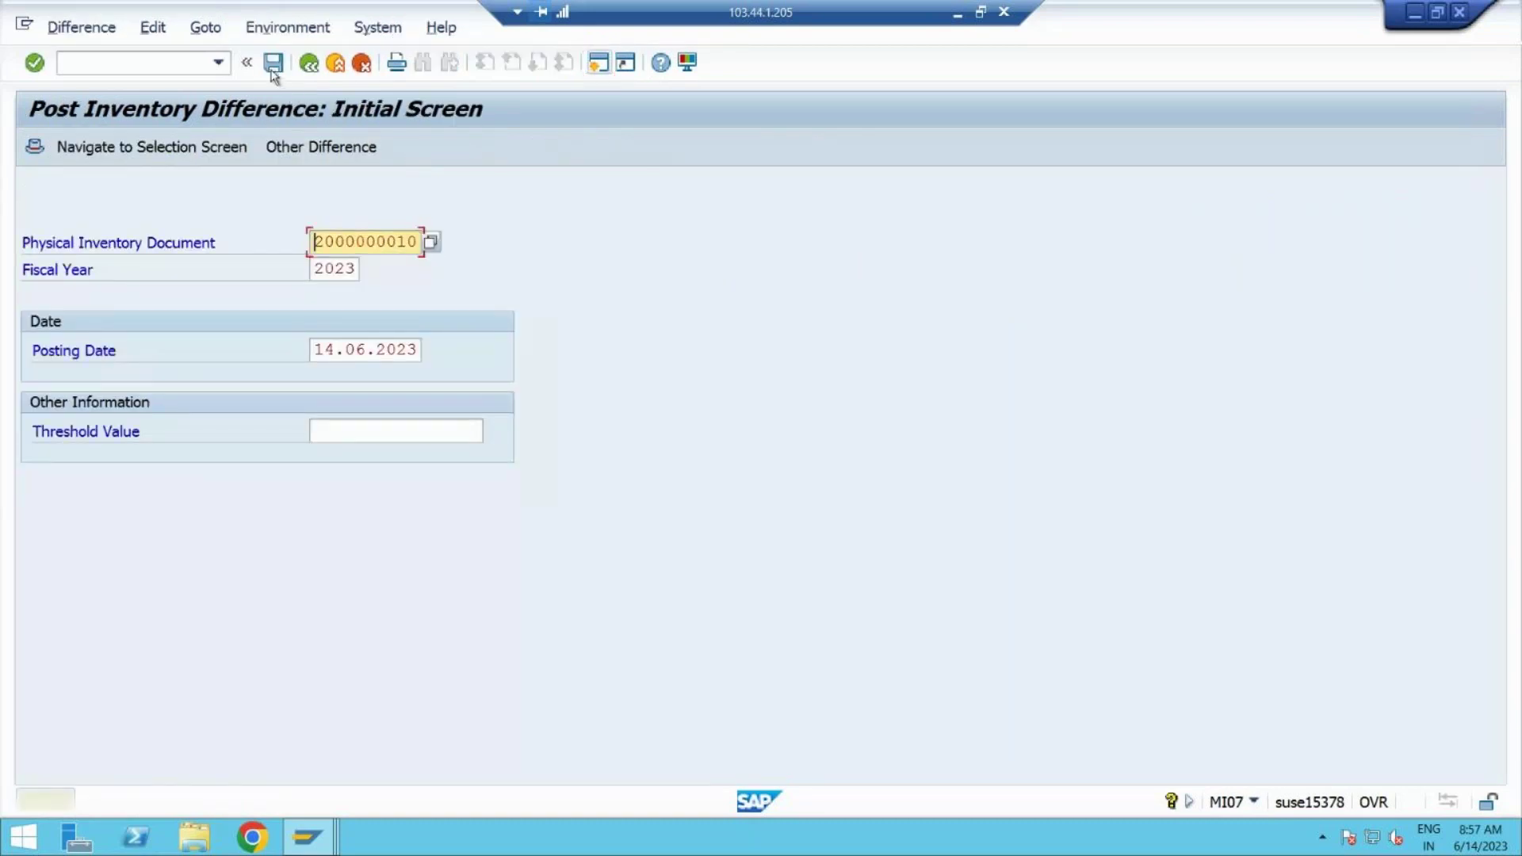
{"action": "left_click", "coordinate": [272, 72]}
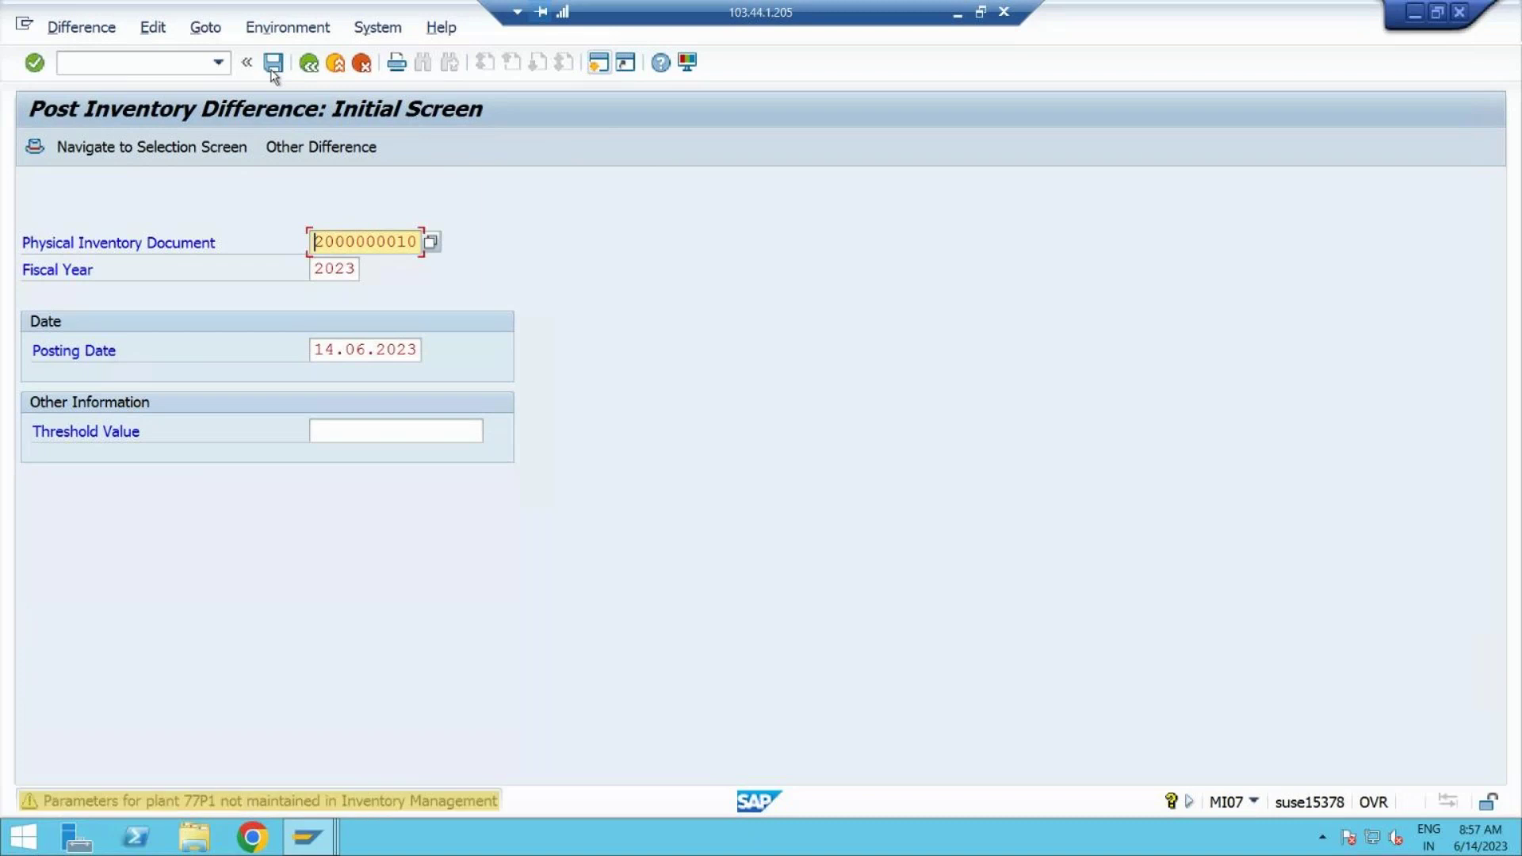
{"action": "left_click", "coordinate": [272, 70]}
{"action": "left_click", "coordinate": [272, 70]}
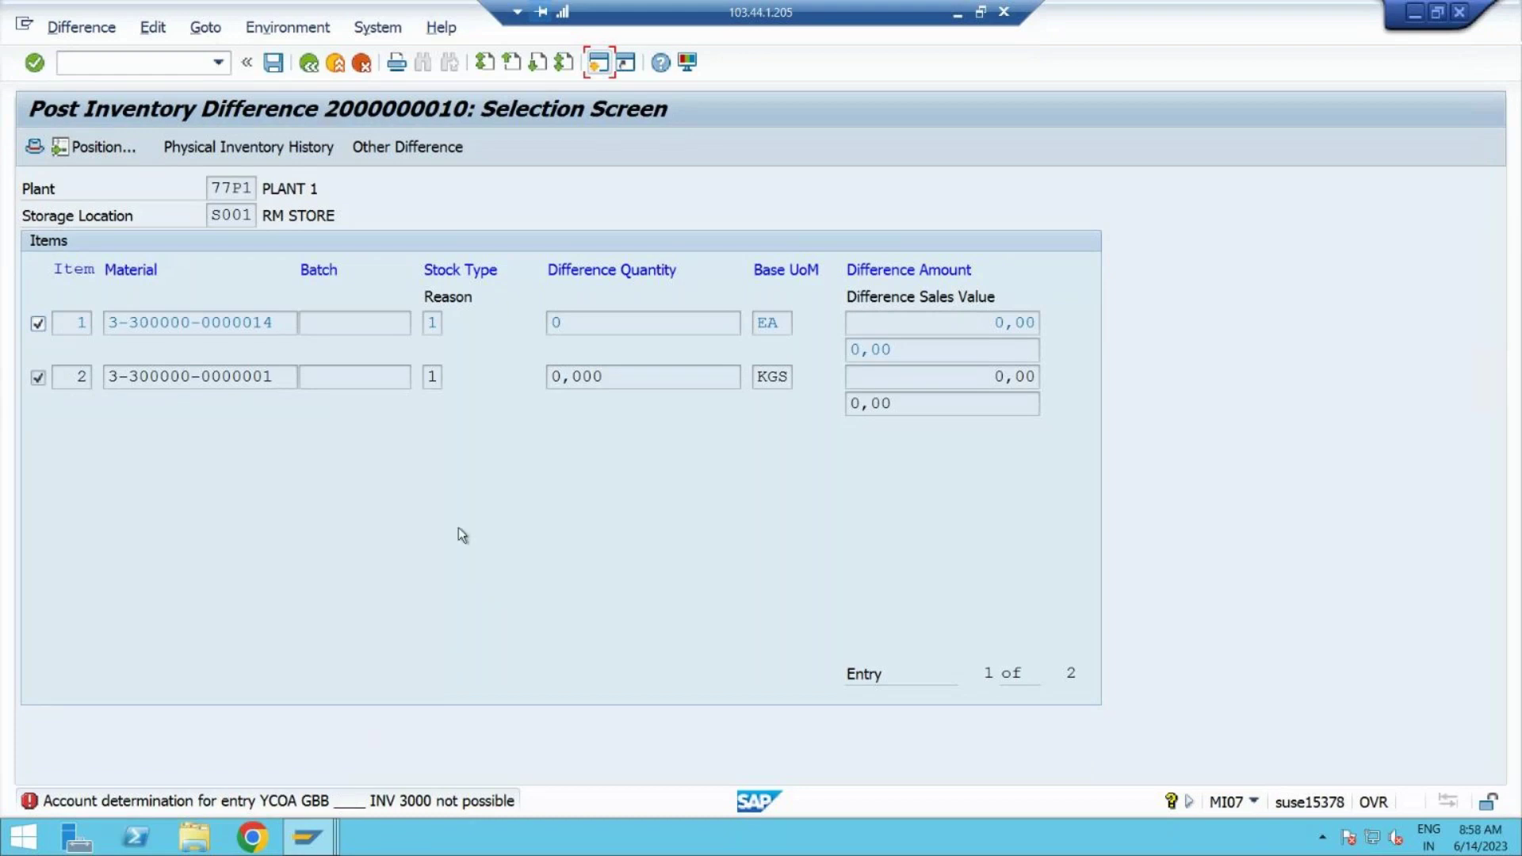
Step: Open a second session and run transaction OBYC
{"action": "left_click", "coordinate": [598, 65]}
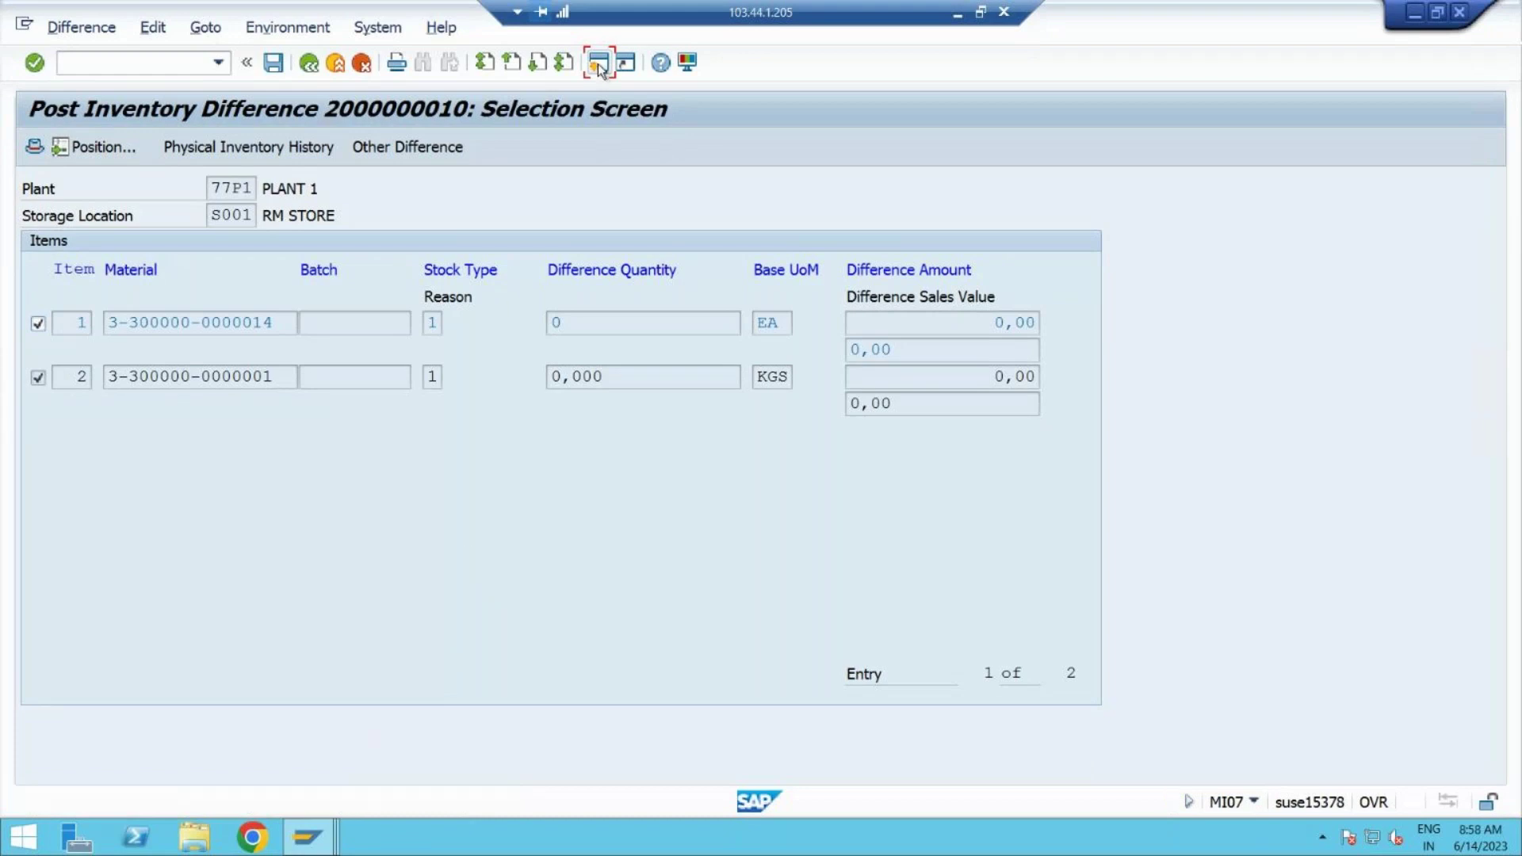
{"action": "type", "text": "obyc"}
{"action": "key", "text": "Return"}
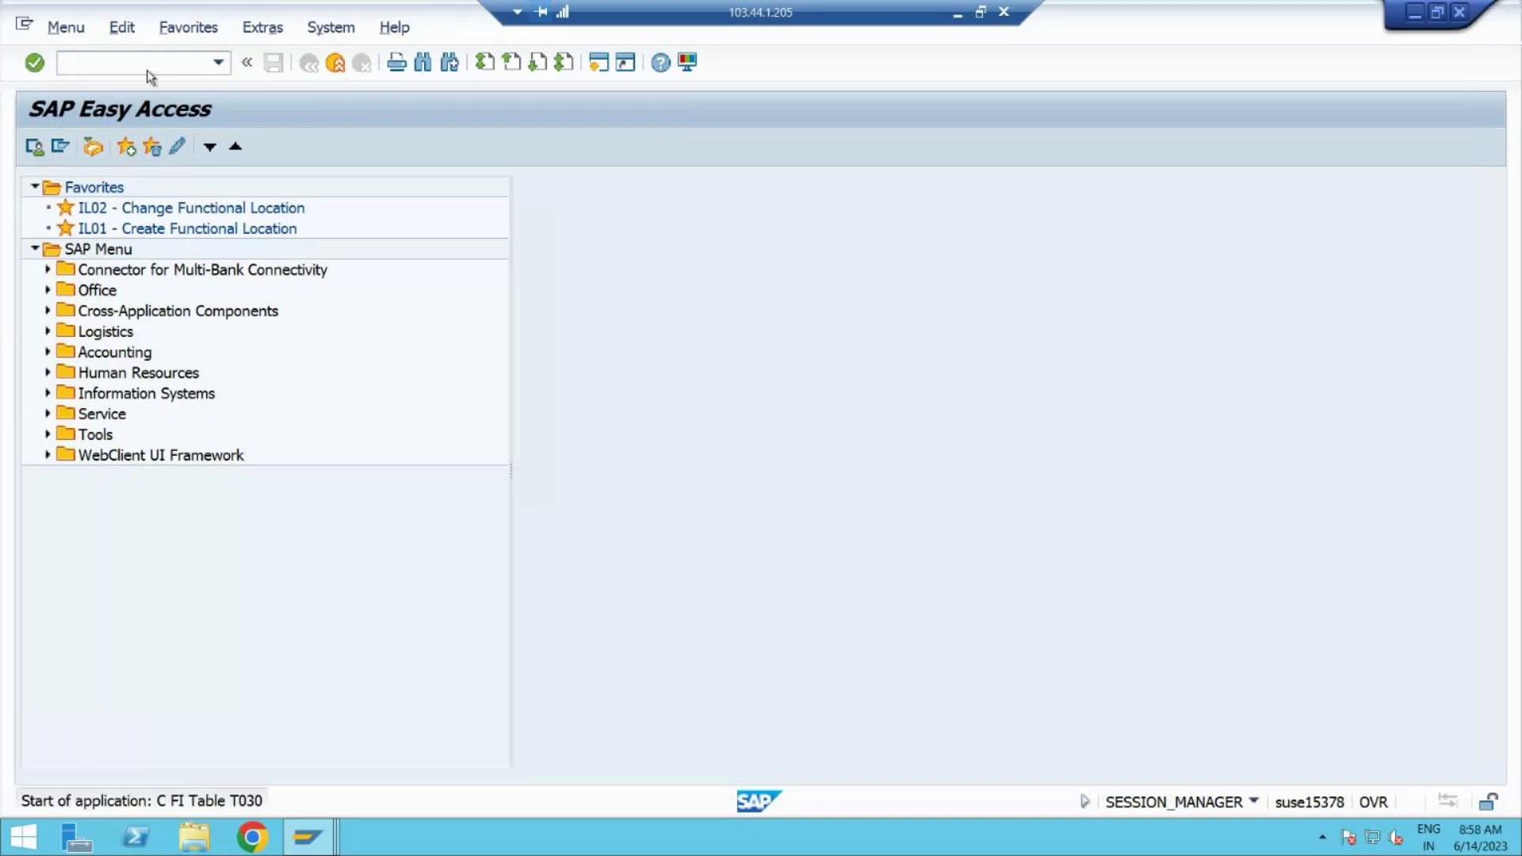
Step: Retry posting the differences, which fails on missing YCOA GBB INV 3000 account determination
{"action": "key", "text": "alt+Tab"}
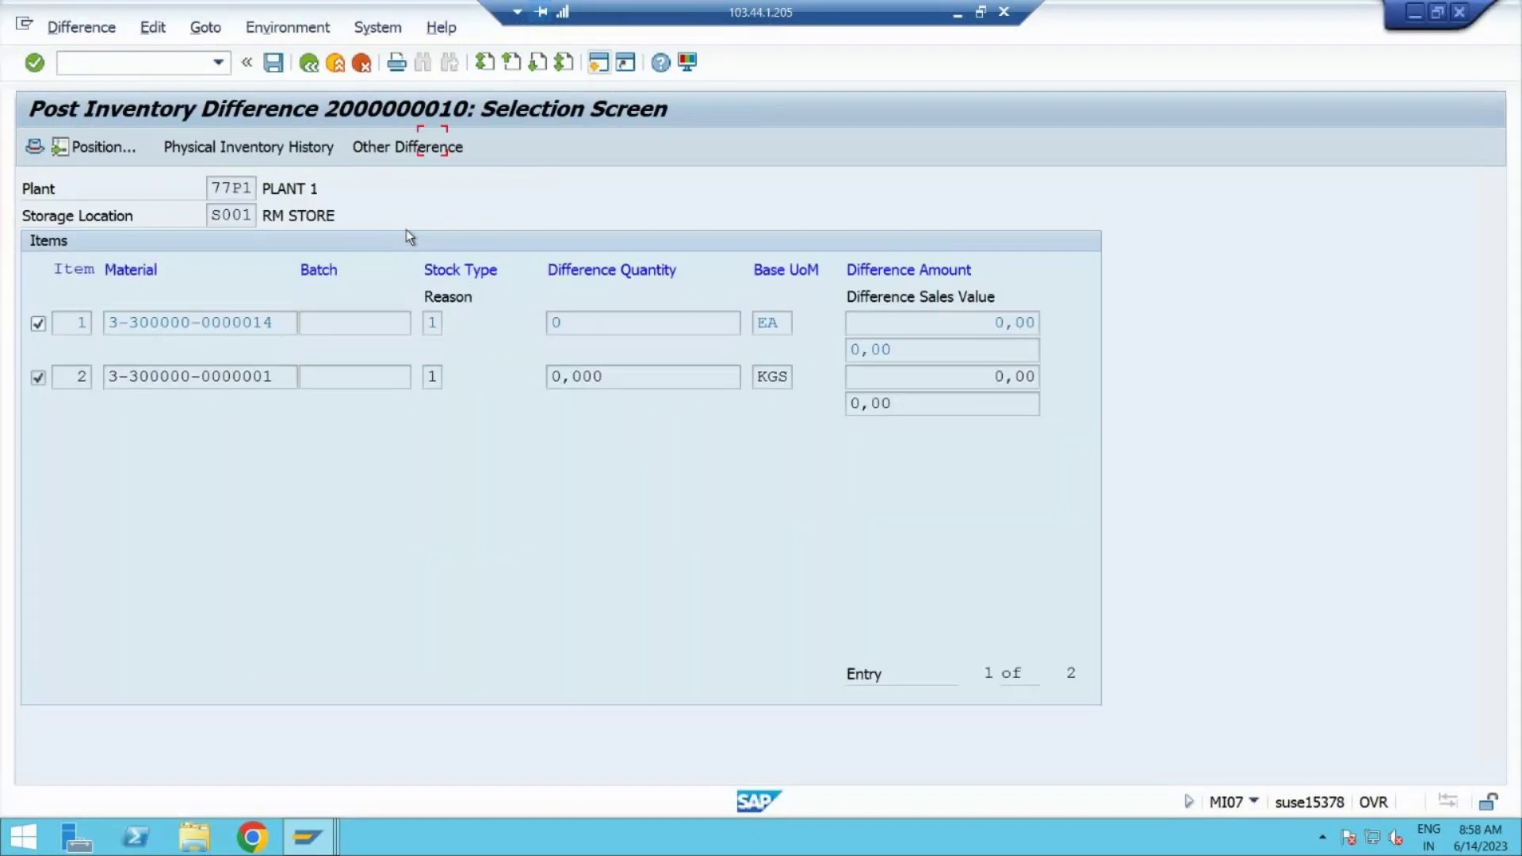
{"action": "mouse_move", "coordinate": [306, 847]}
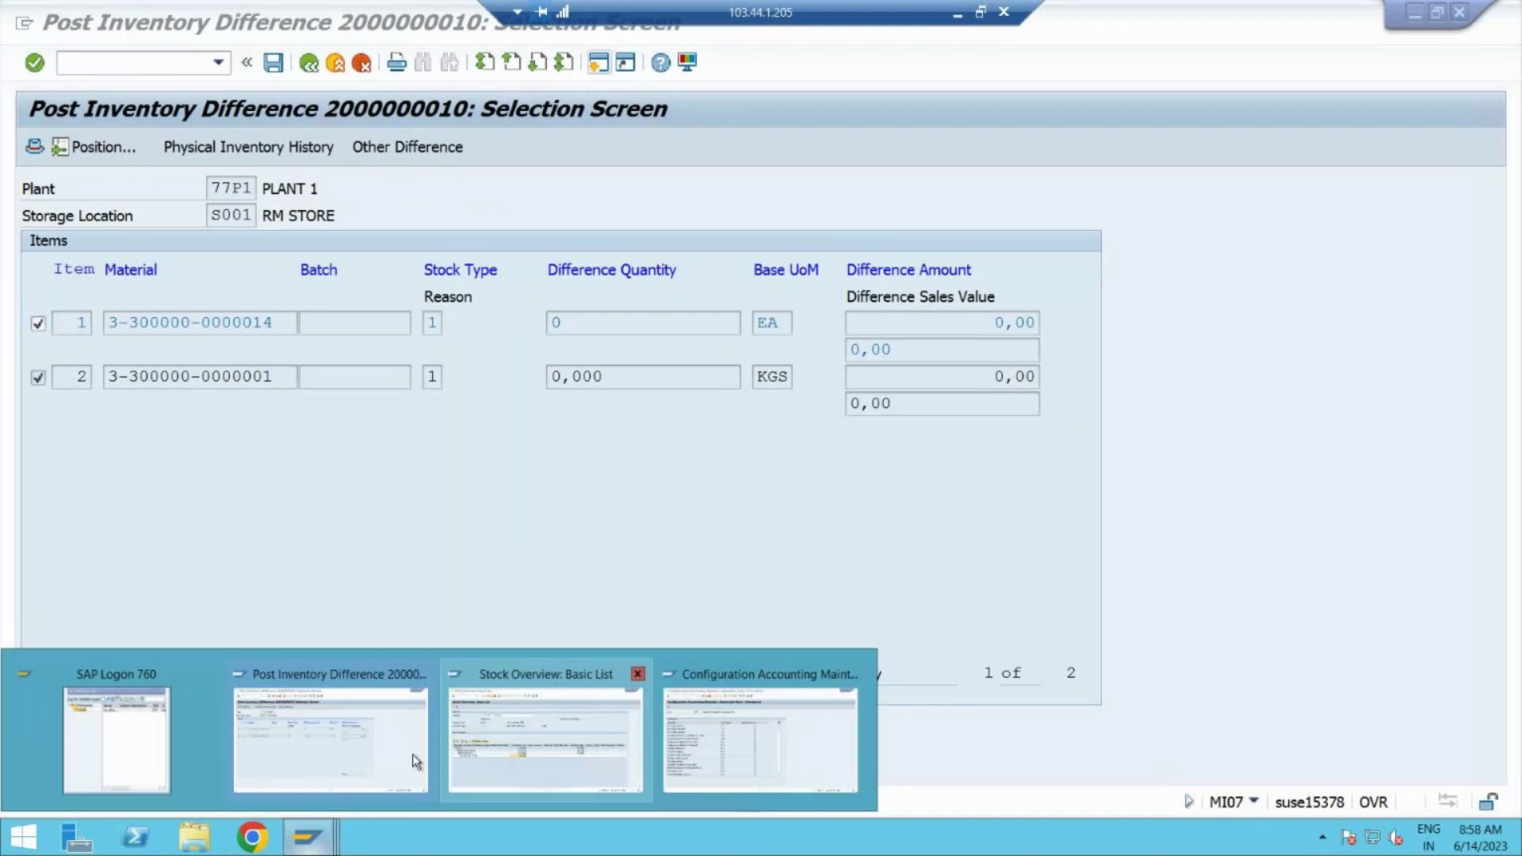
{"action": "left_click", "coordinate": [413, 754]}
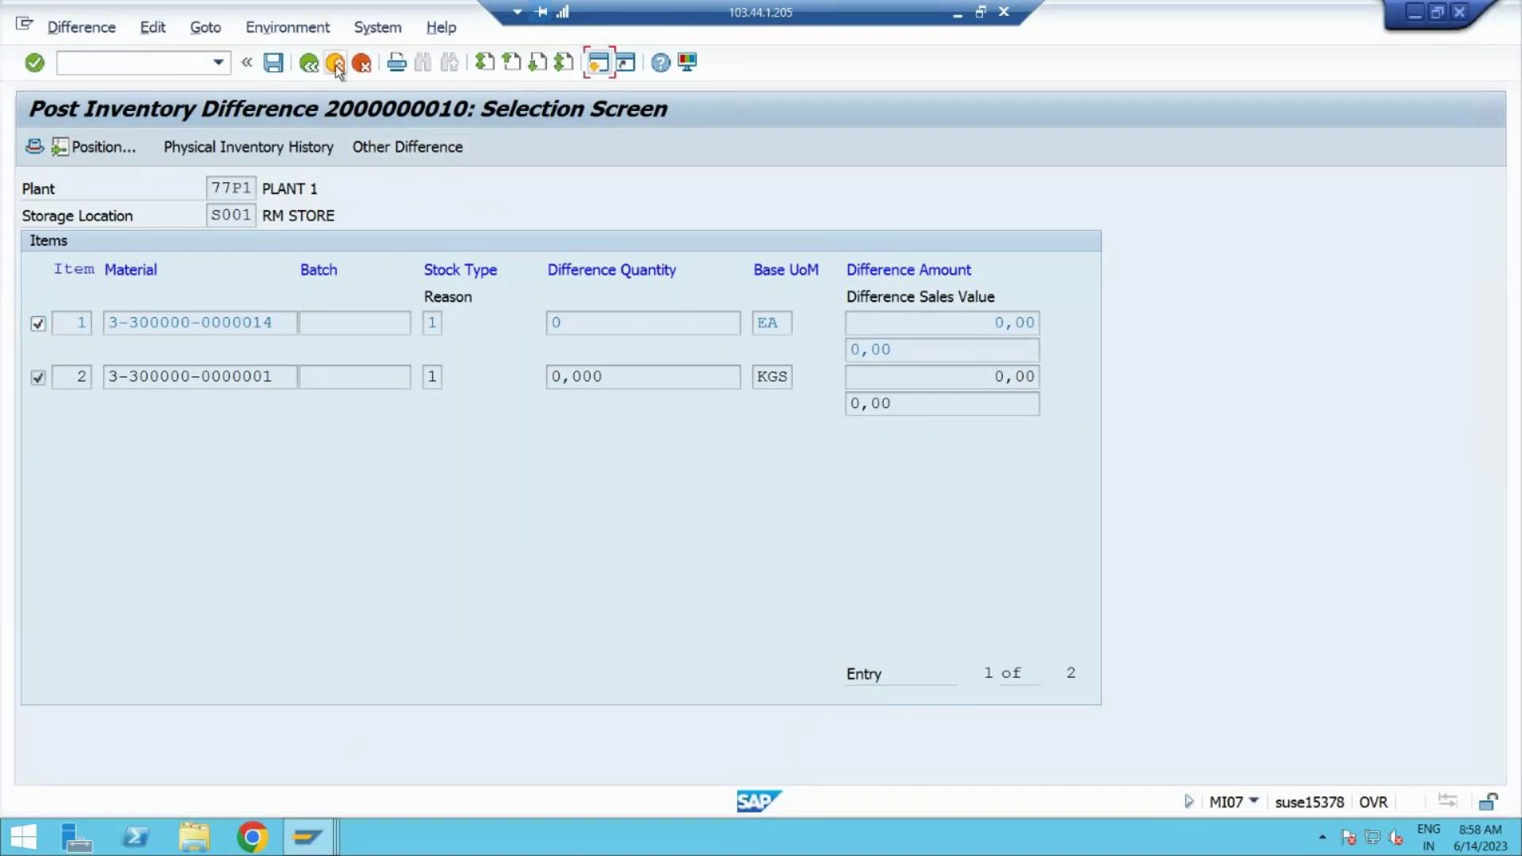
{"action": "key", "text": "ctrl+s"}
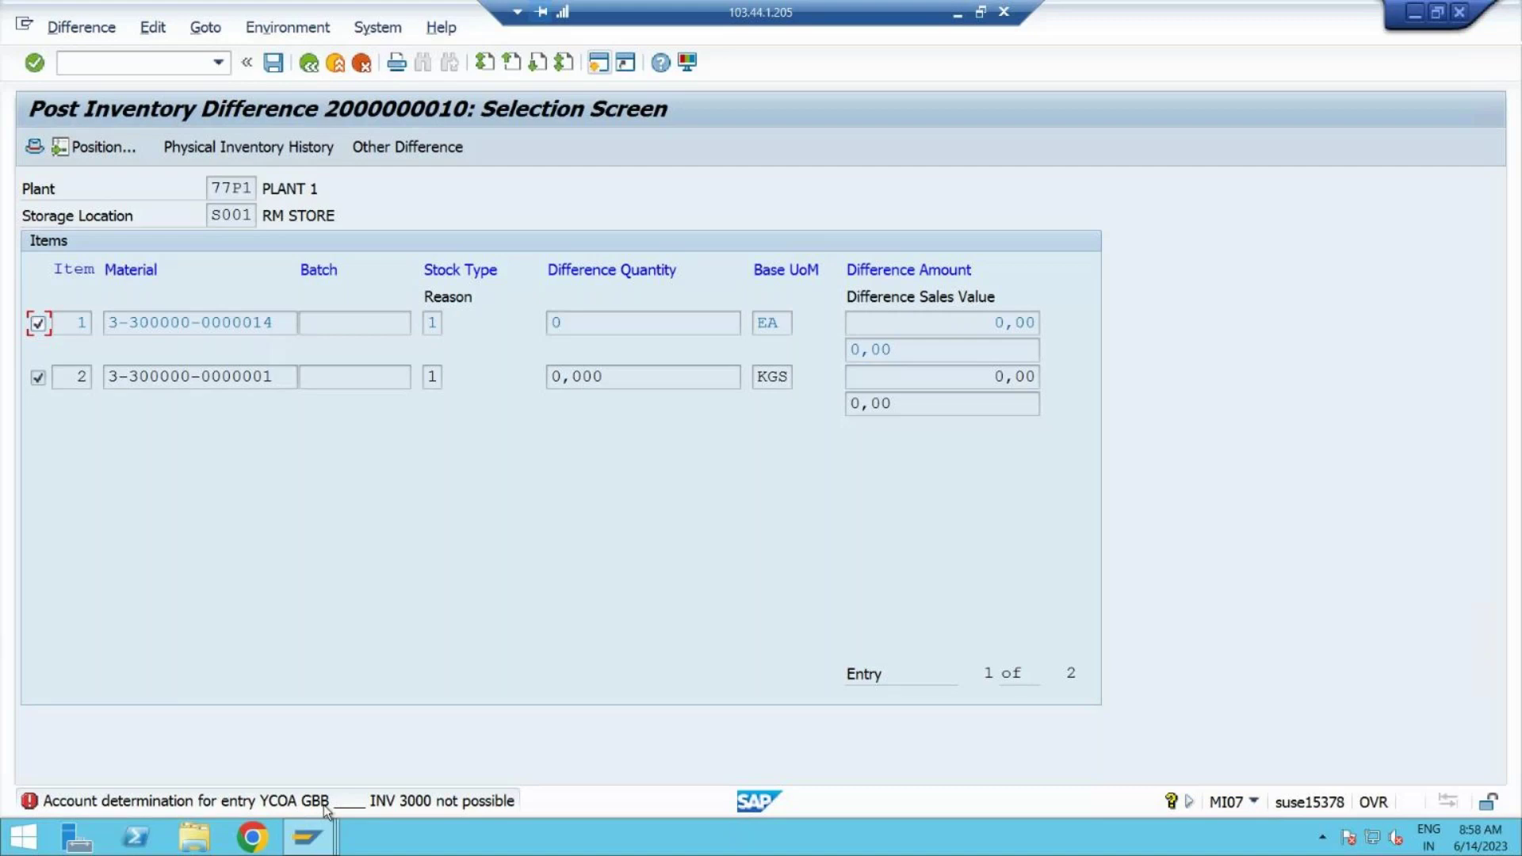
{"action": "key", "text": "alt+Tab"}
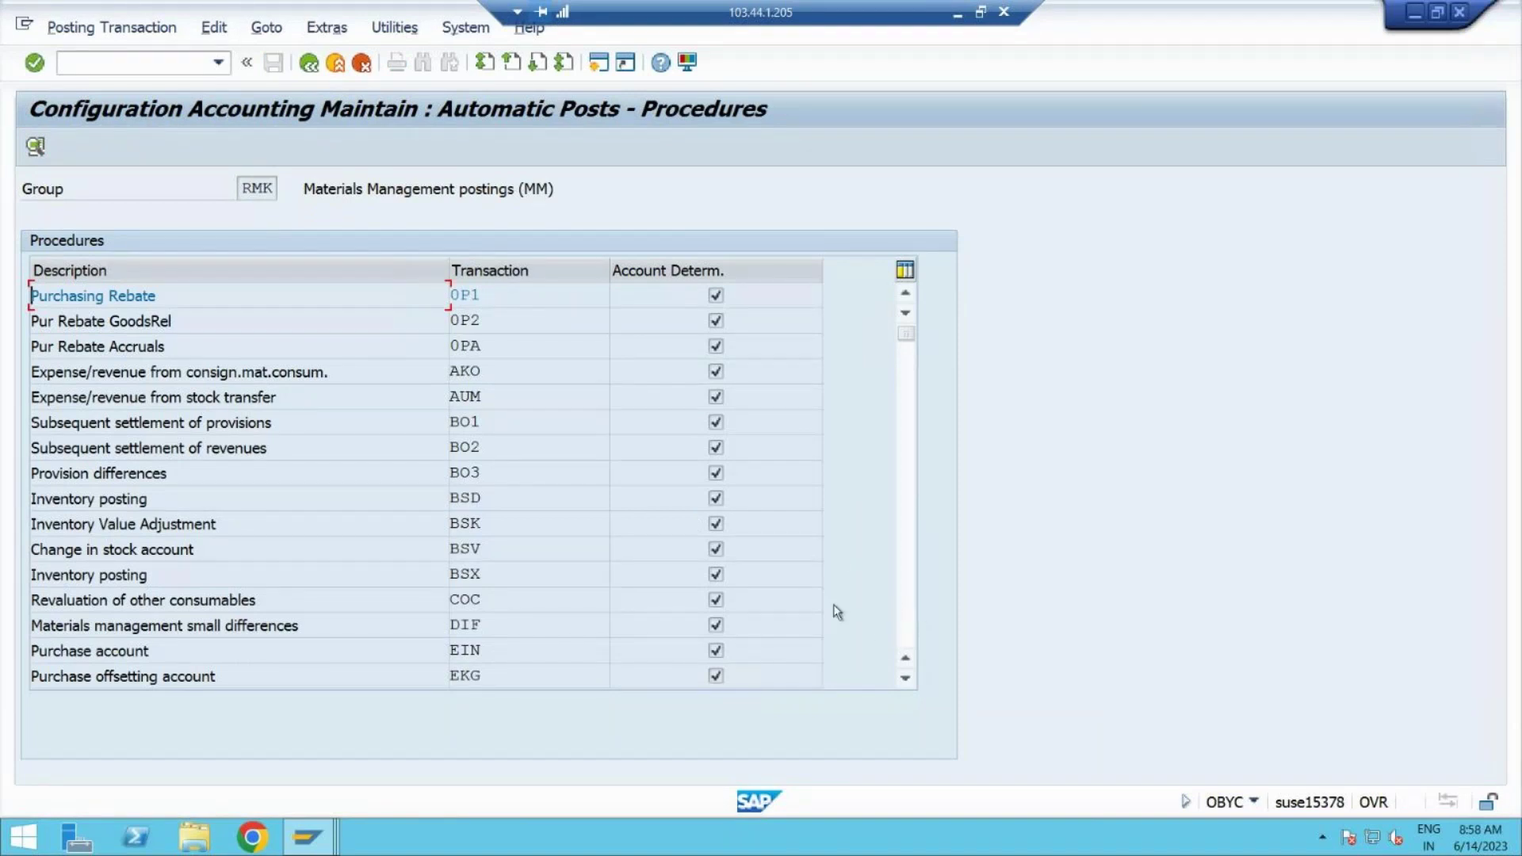
Step: Page through the OBYC procedures list and select the GBB offsetting entry procedure
{"action": "left_click", "coordinate": [907, 612]}
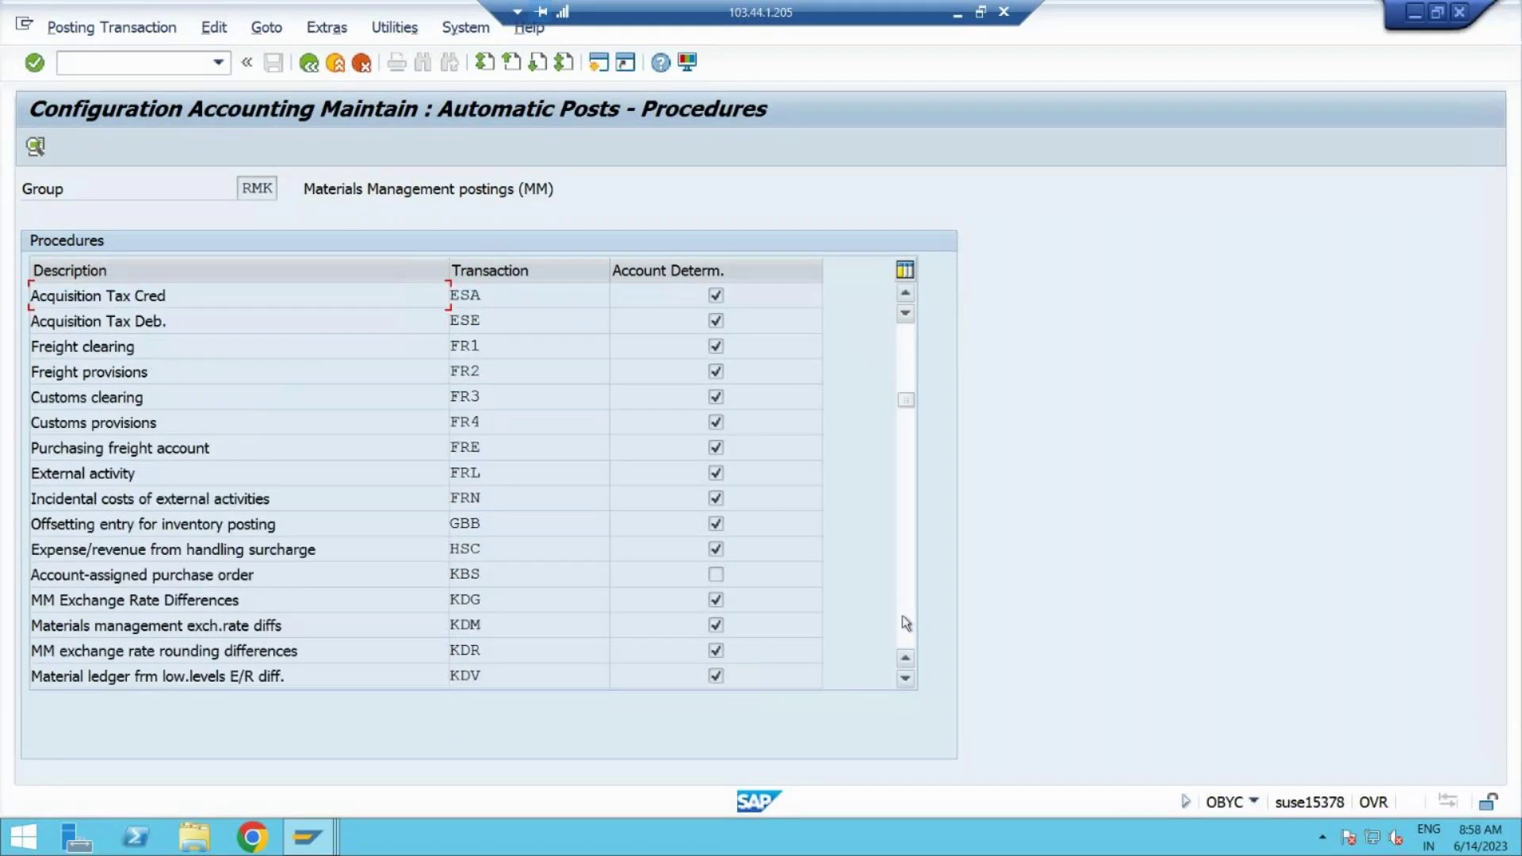
{"action": "left_click", "coordinate": [903, 617]}
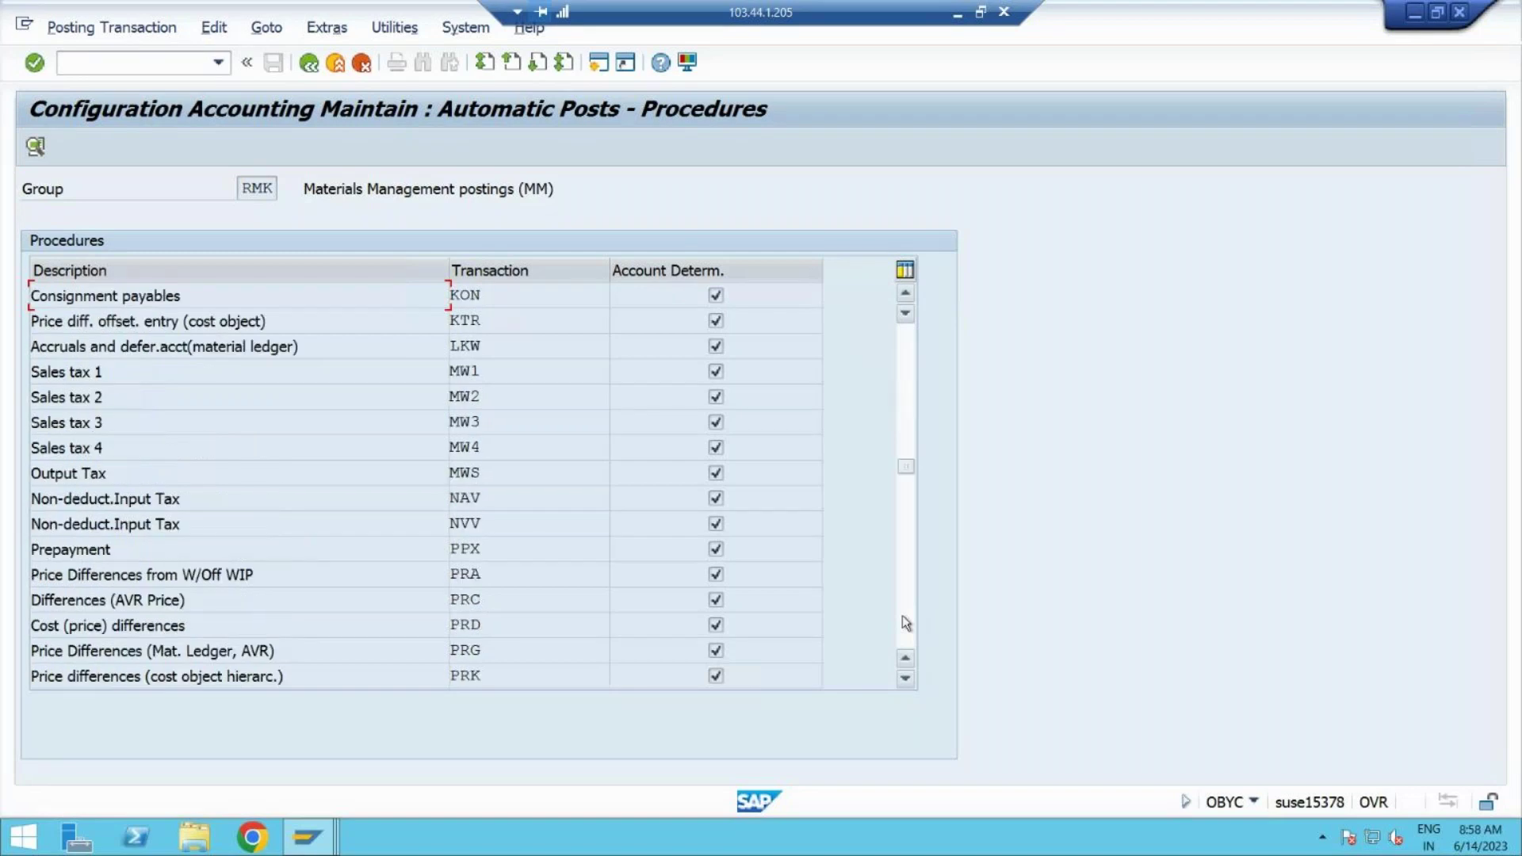
{"action": "left_click", "coordinate": [906, 623]}
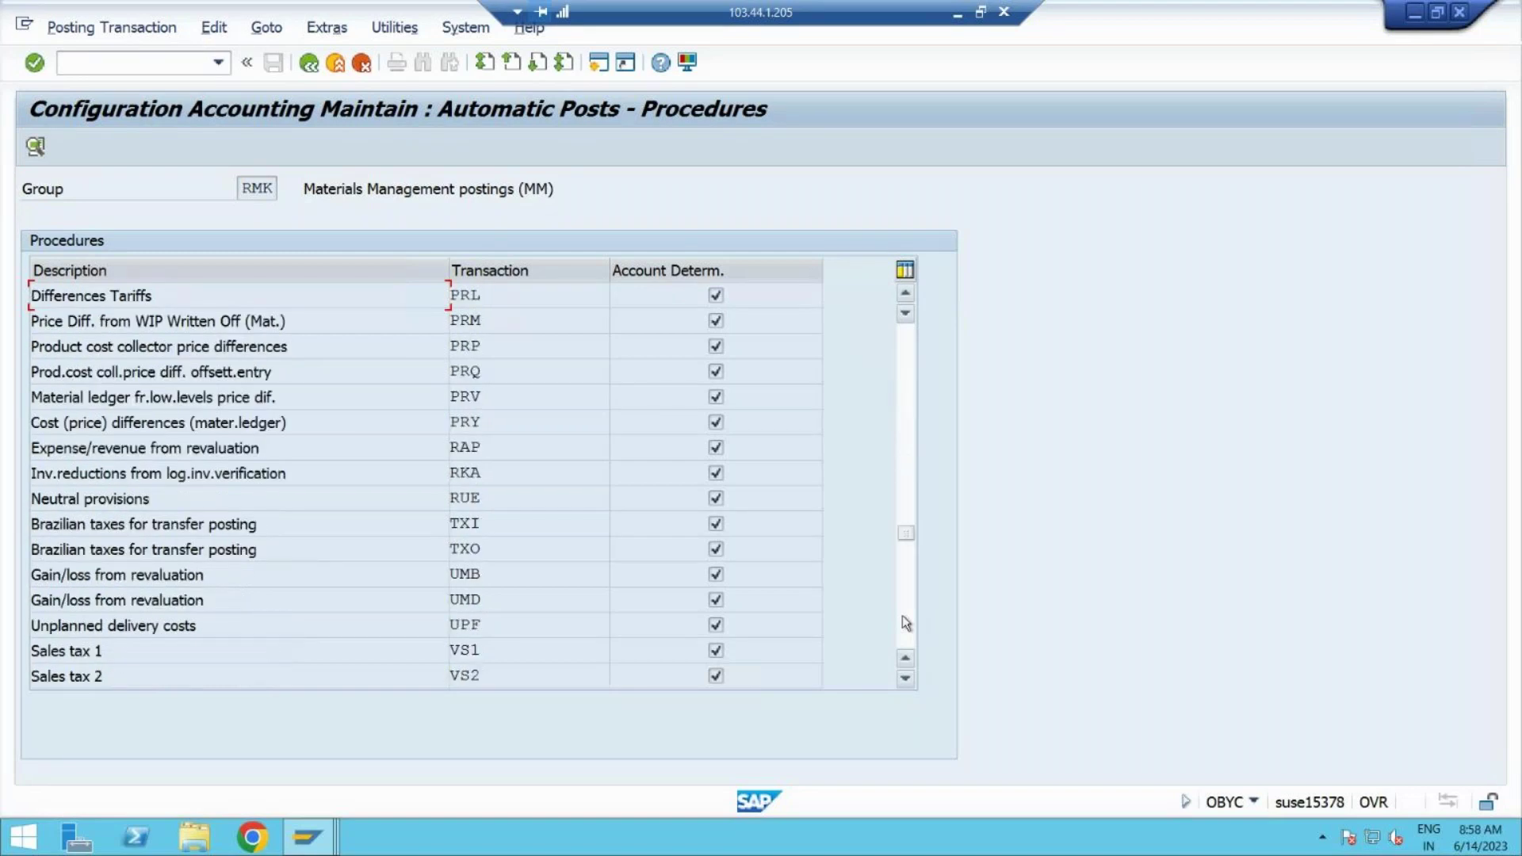
{"action": "left_click", "coordinate": [906, 623]}
{"action": "left_click", "coordinate": [905, 402]}
{"action": "left_click", "coordinate": [909, 409]}
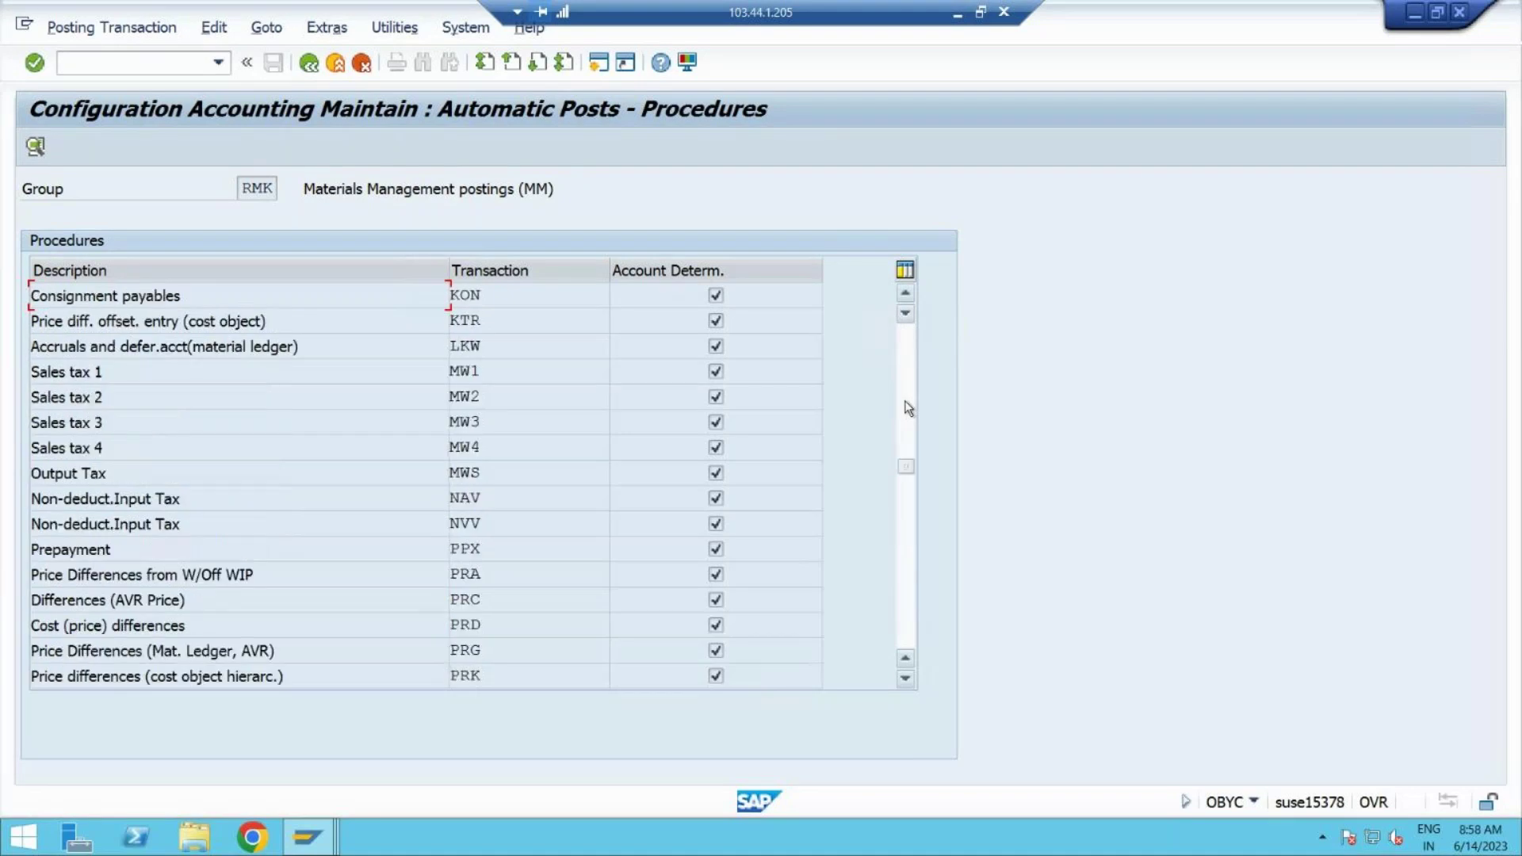
{"action": "left_click", "coordinate": [906, 403]}
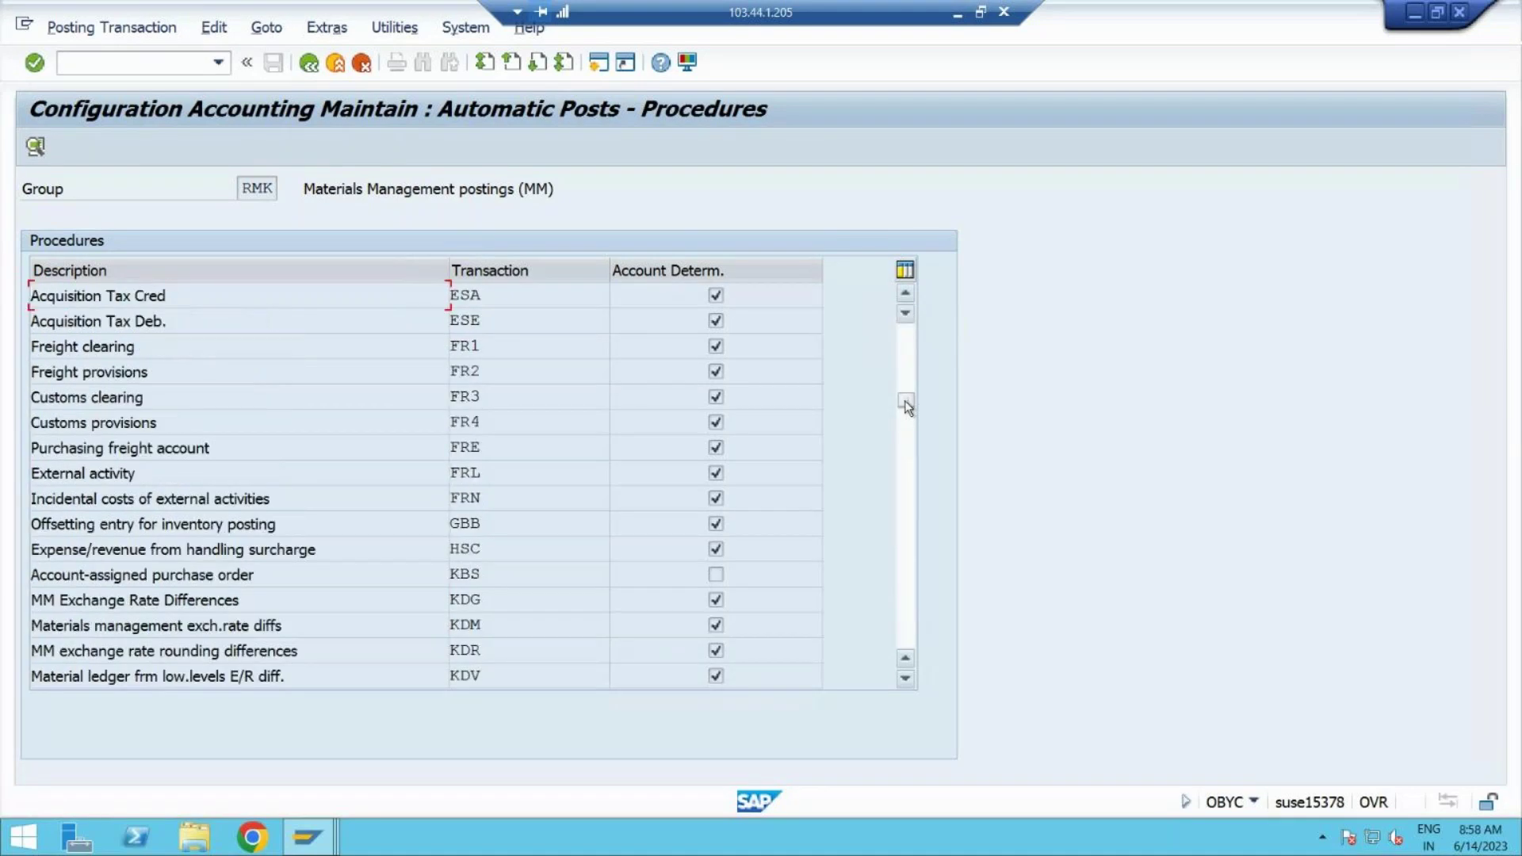
{"action": "left_click", "coordinate": [506, 528]}
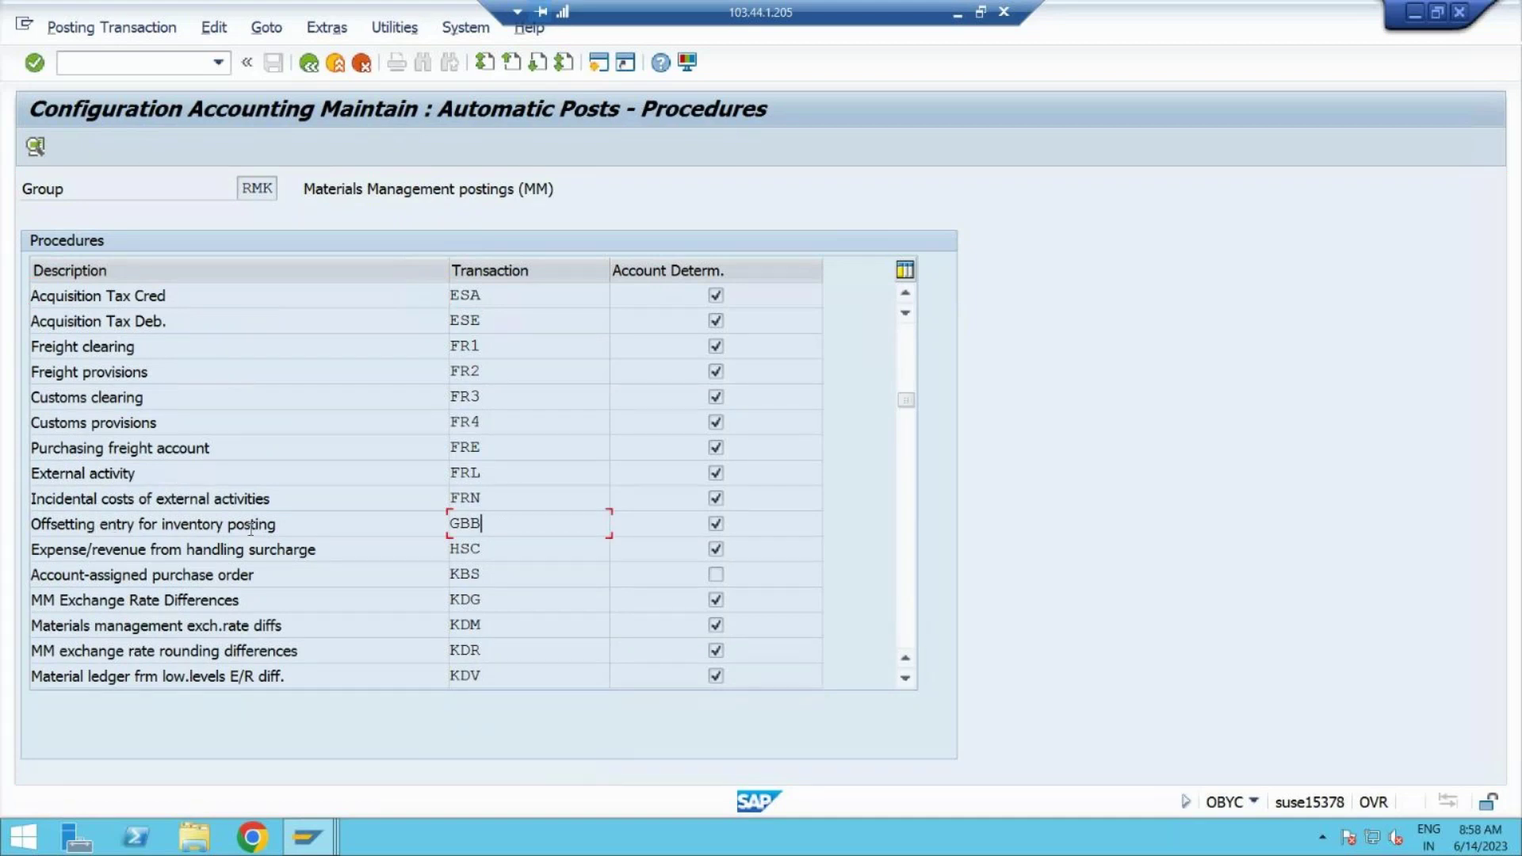
Step: Open GBB's account assignments for chart of accounts YCOA
{"action": "double_click", "coordinate": [490, 525]}
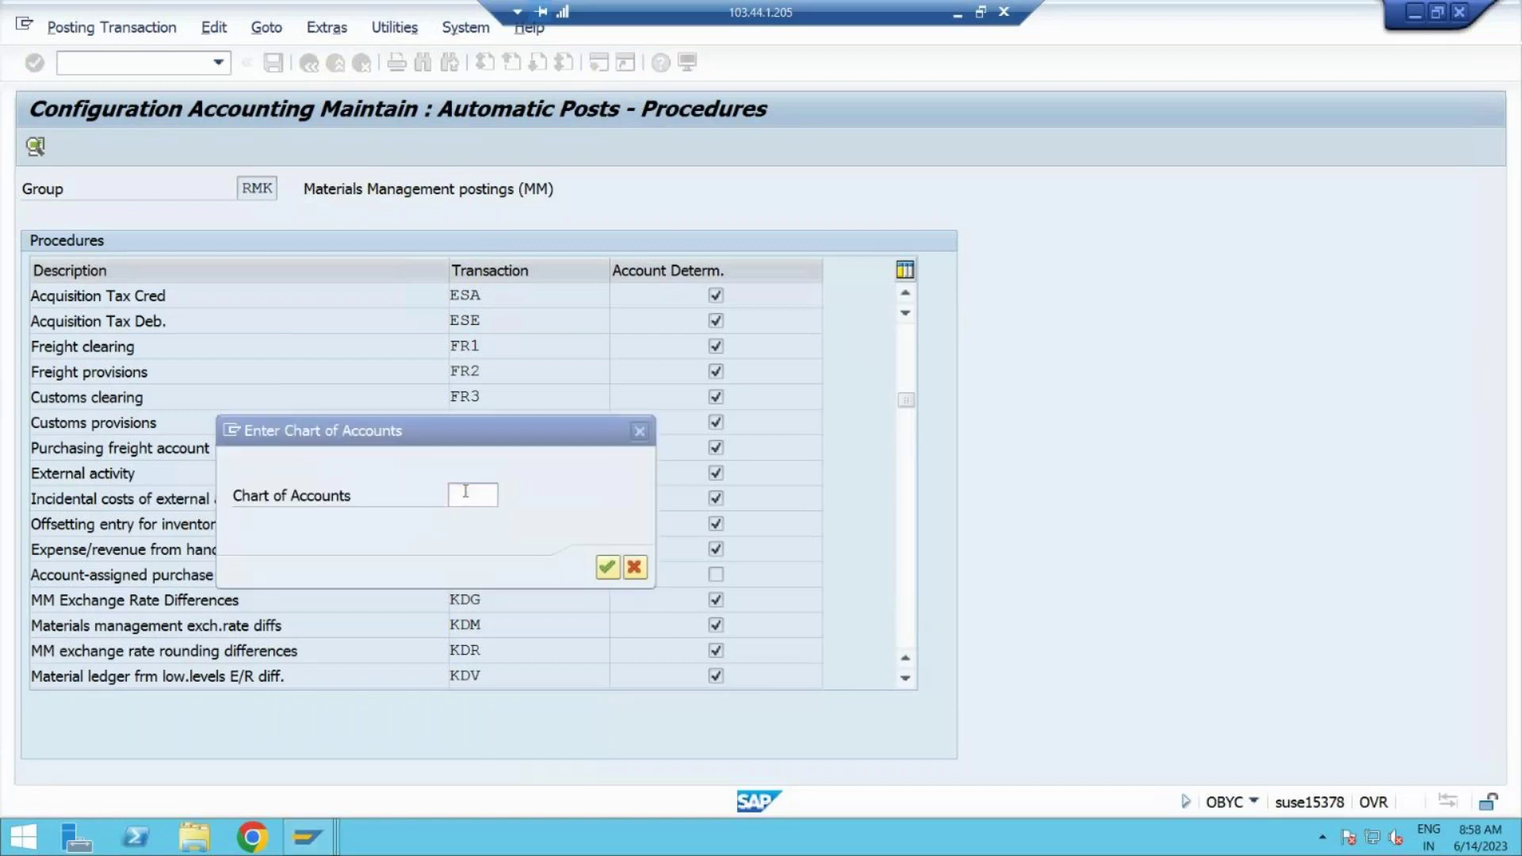
{"action": "left_click", "coordinate": [466, 491]}
{"action": "type", "text": "YCOA"}
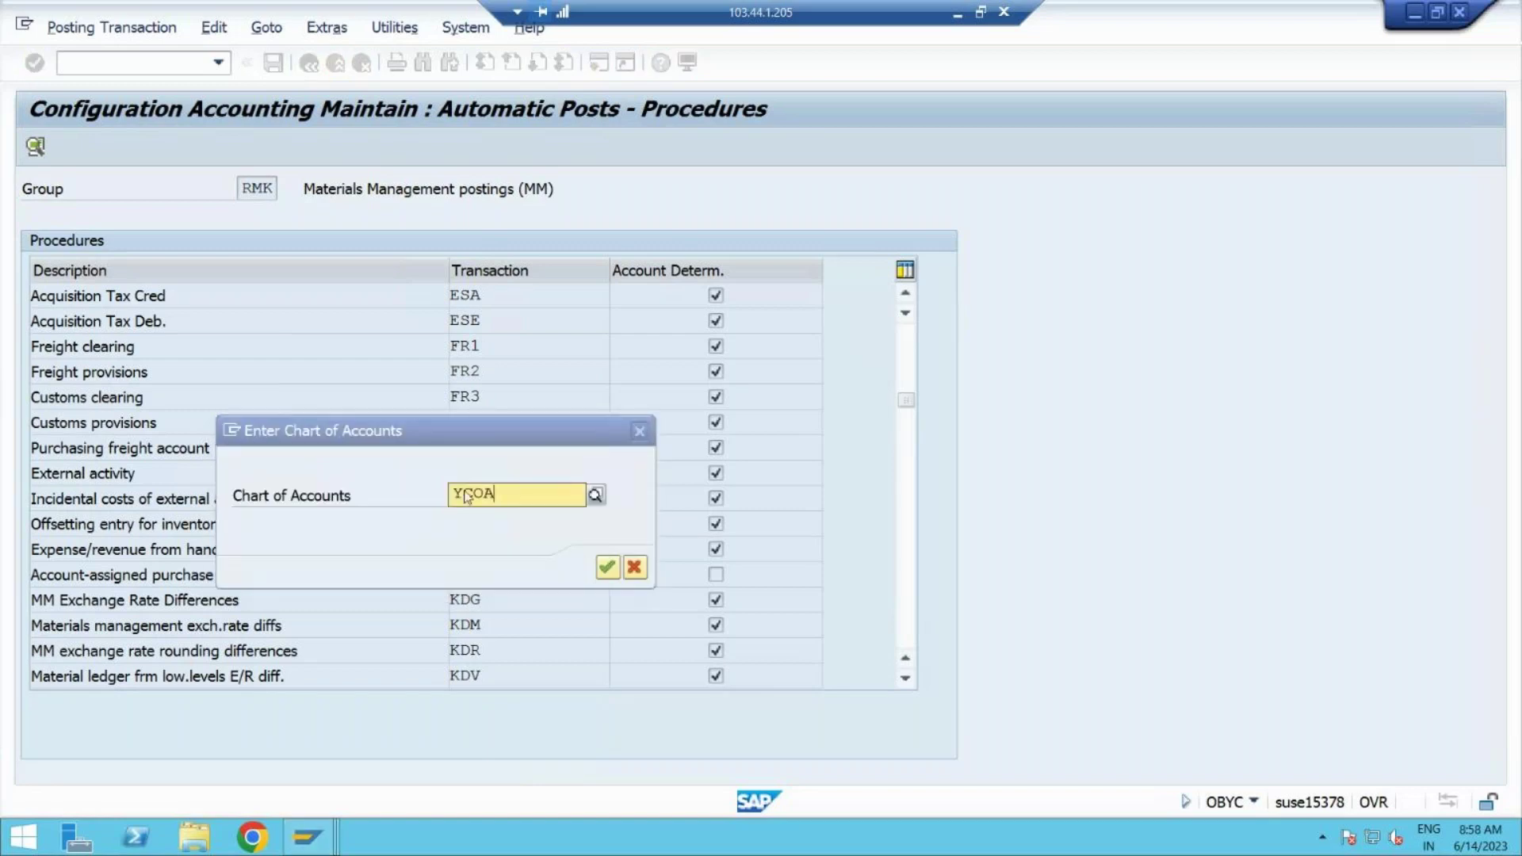
{"action": "left_click", "coordinate": [496, 545]}
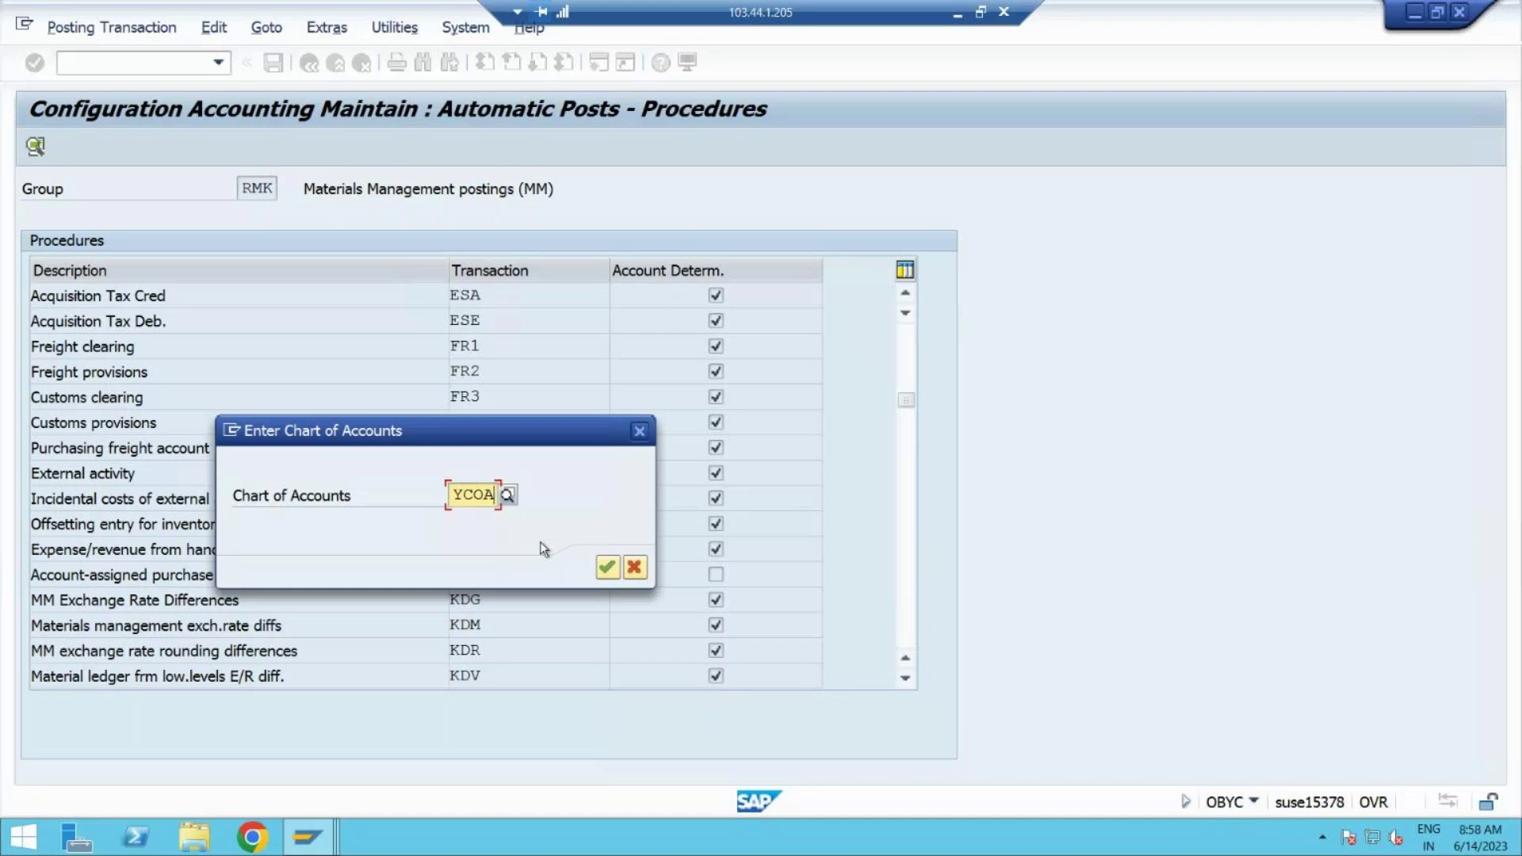
{"action": "left_click", "coordinate": [609, 567]}
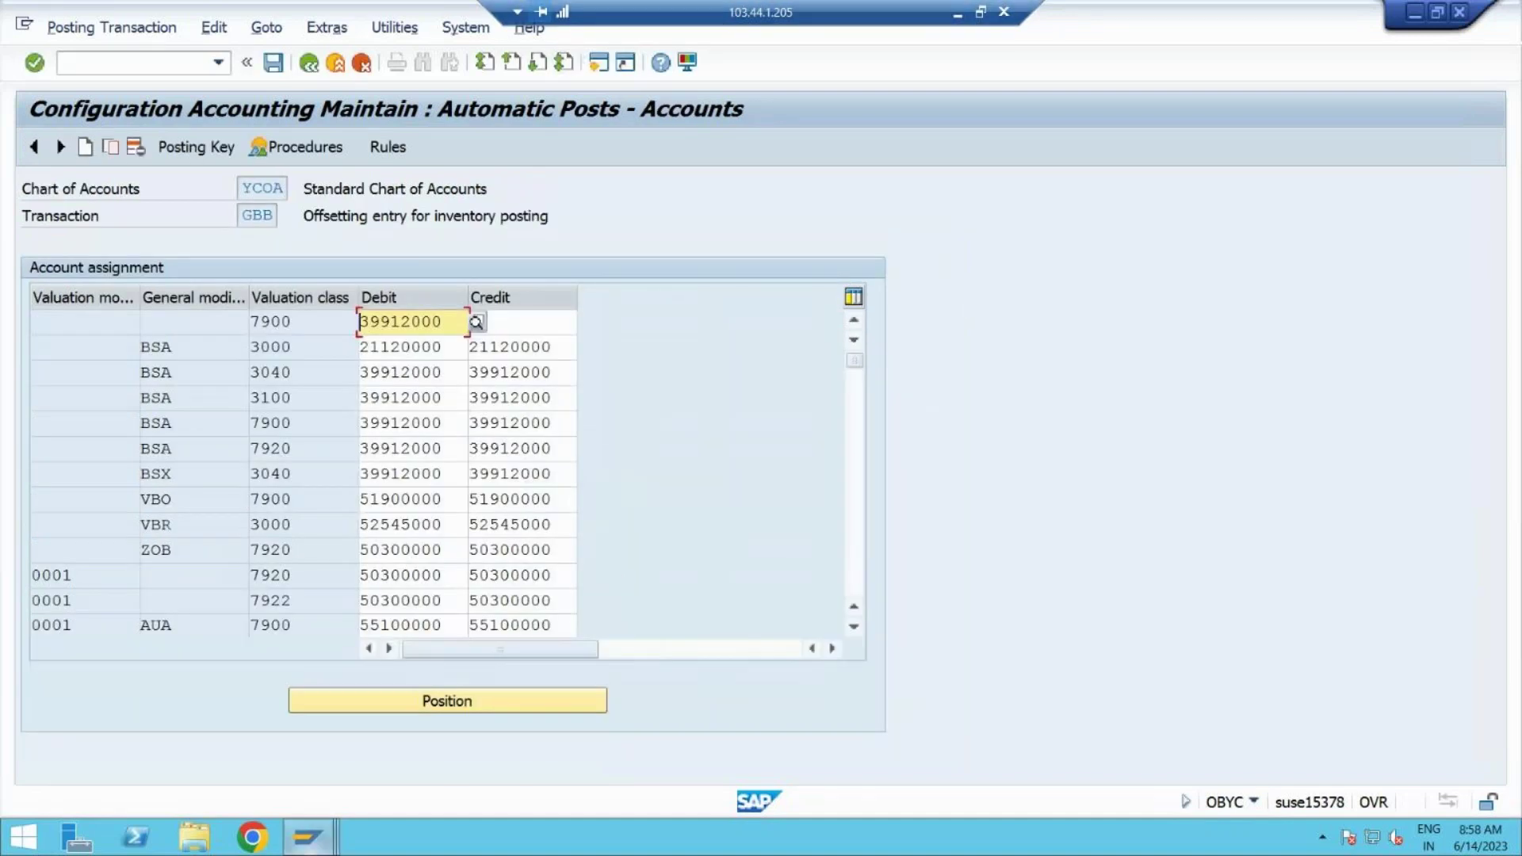
{"action": "mouse_move", "coordinate": [308, 836]}
{"action": "left_click", "coordinate": [341, 773]}
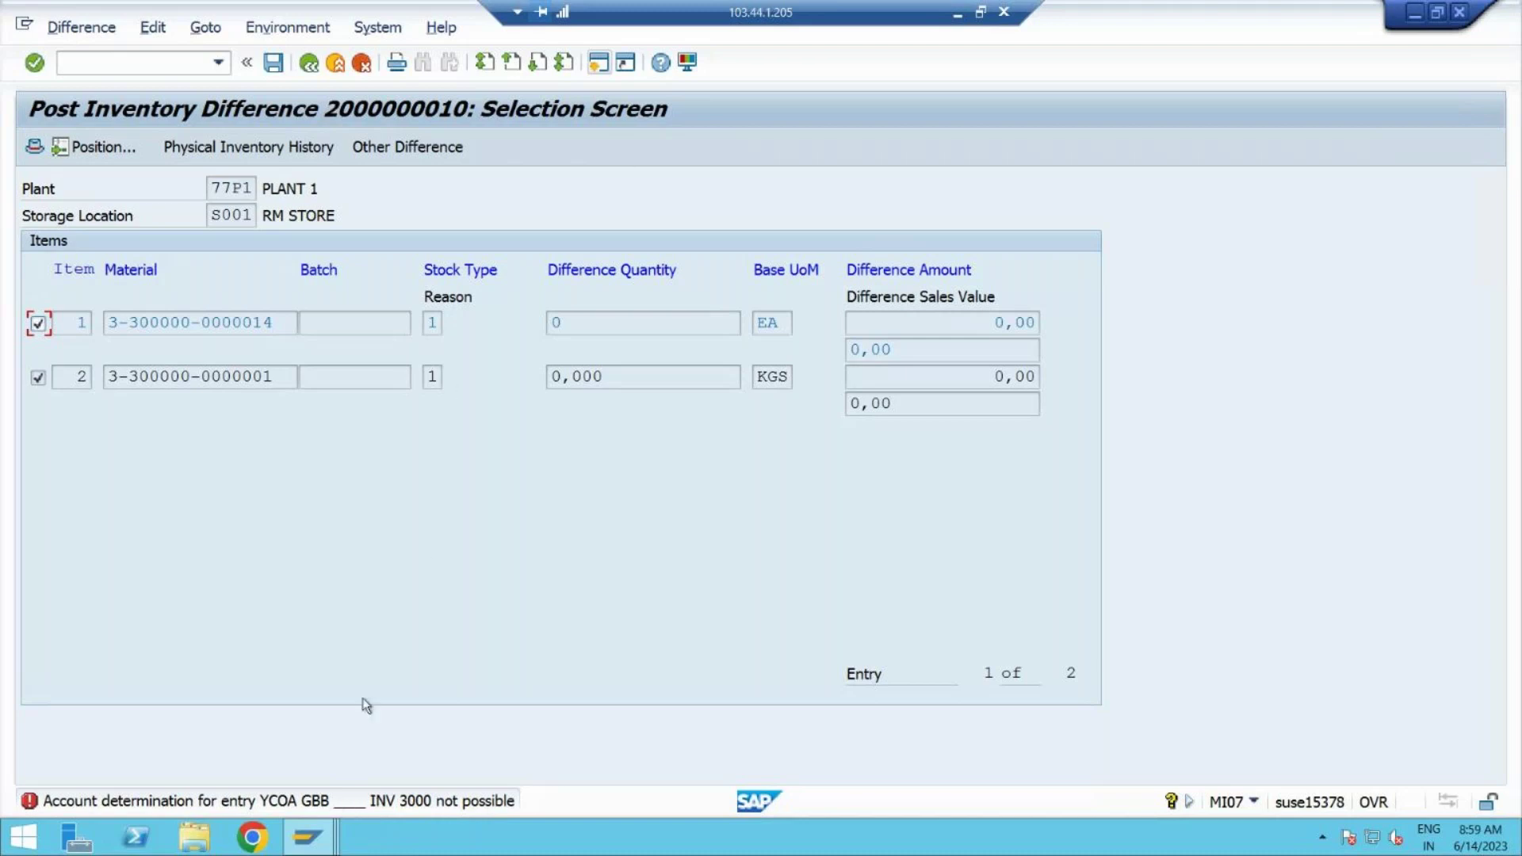
{"action": "left_click", "coordinate": [313, 847]}
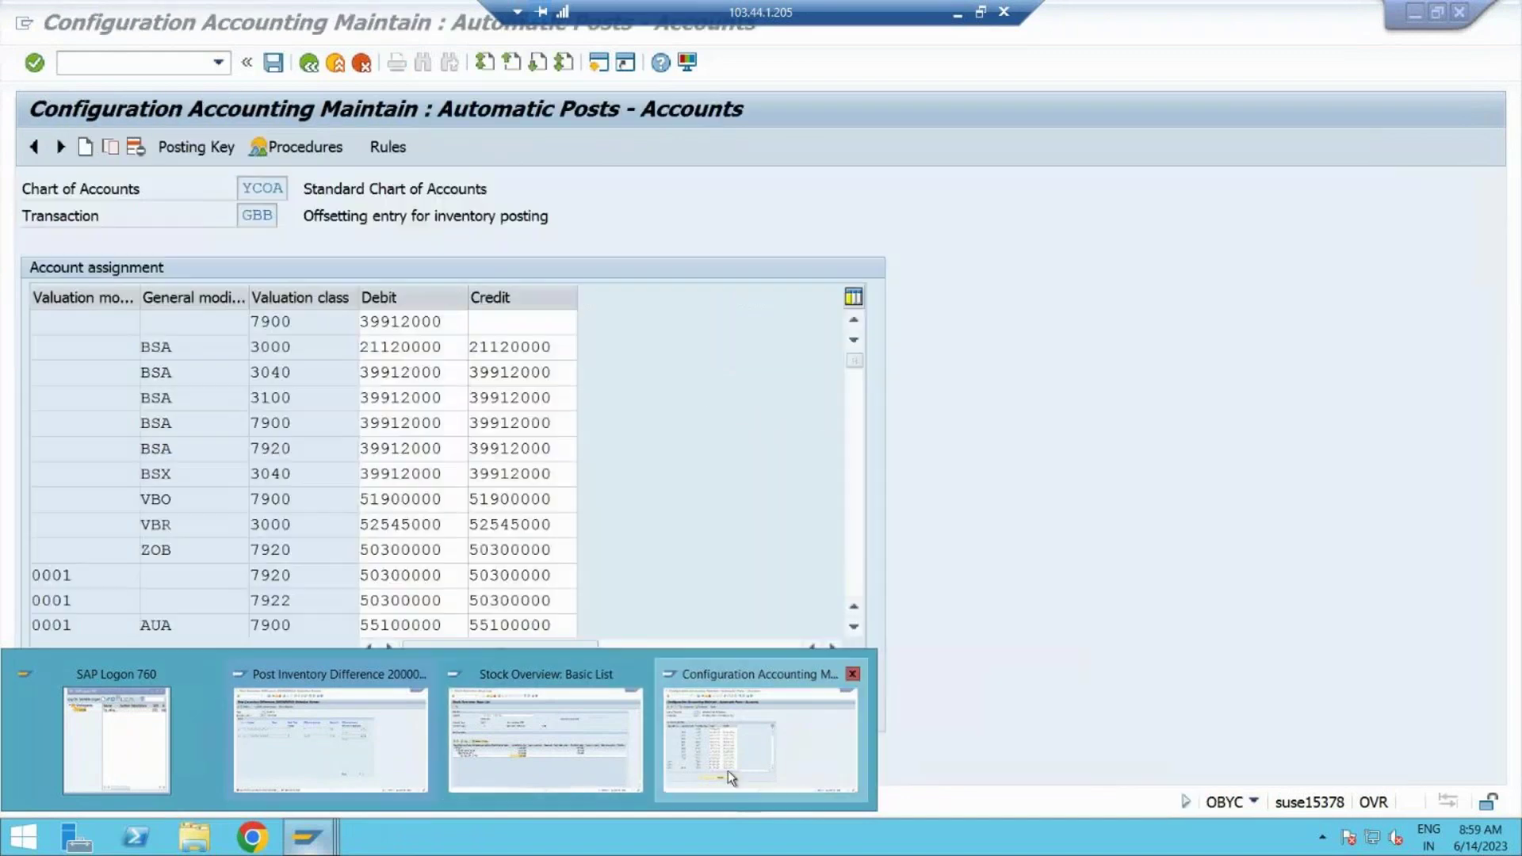
{"action": "left_click", "coordinate": [728, 771]}
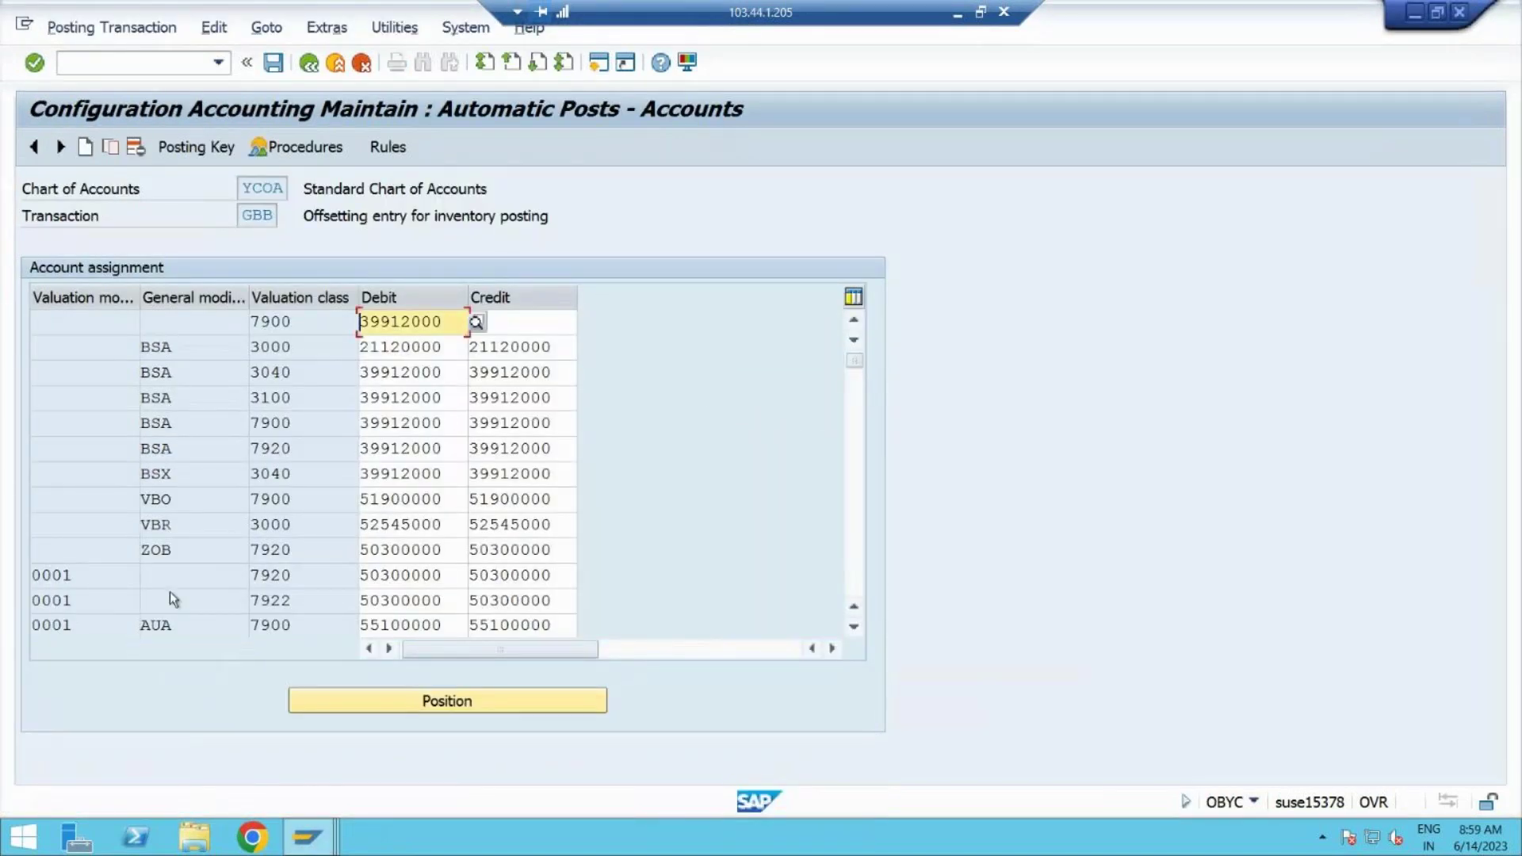
Step: Scroll the GBB assignments down to the BSA and INV entries and inspect INV 3000's debit account
{"action": "left_click", "coordinate": [854, 630]}
{"action": "left_click", "coordinate": [855, 630]}
{"action": "left_click", "coordinate": [854, 629]}
{"action": "left_click", "coordinate": [855, 630]}
{"action": "left_click", "coordinate": [855, 629]}
{"action": "left_click", "coordinate": [855, 630]}
{"action": "left_click", "coordinate": [855, 630]}
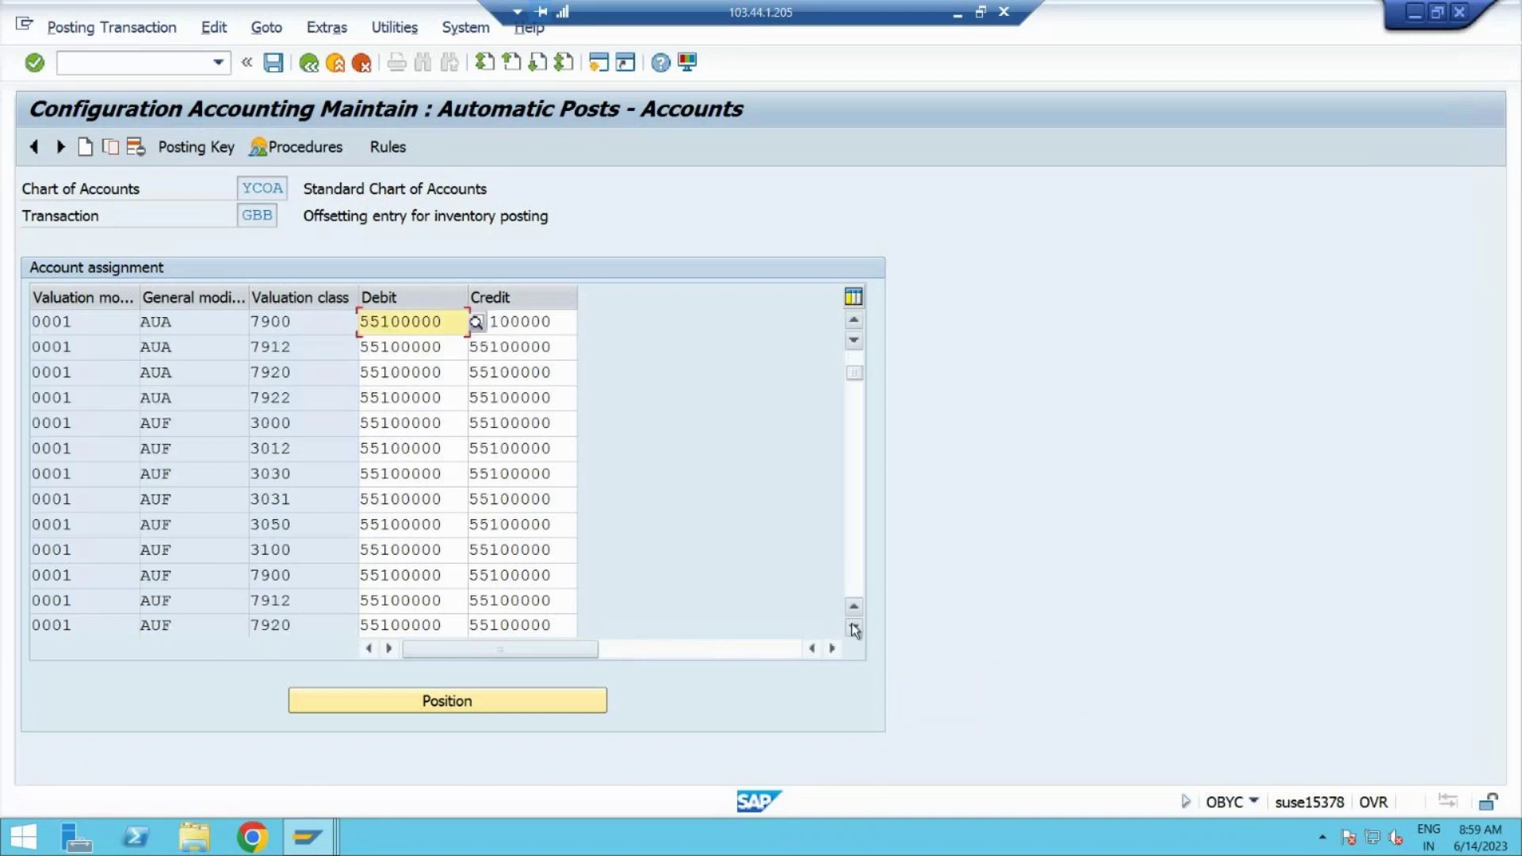
{"action": "left_click", "coordinate": [854, 629]}
{"action": "left_click", "coordinate": [855, 629]}
{"action": "left_click", "coordinate": [855, 630]}
{"action": "left_click", "coordinate": [855, 630]}
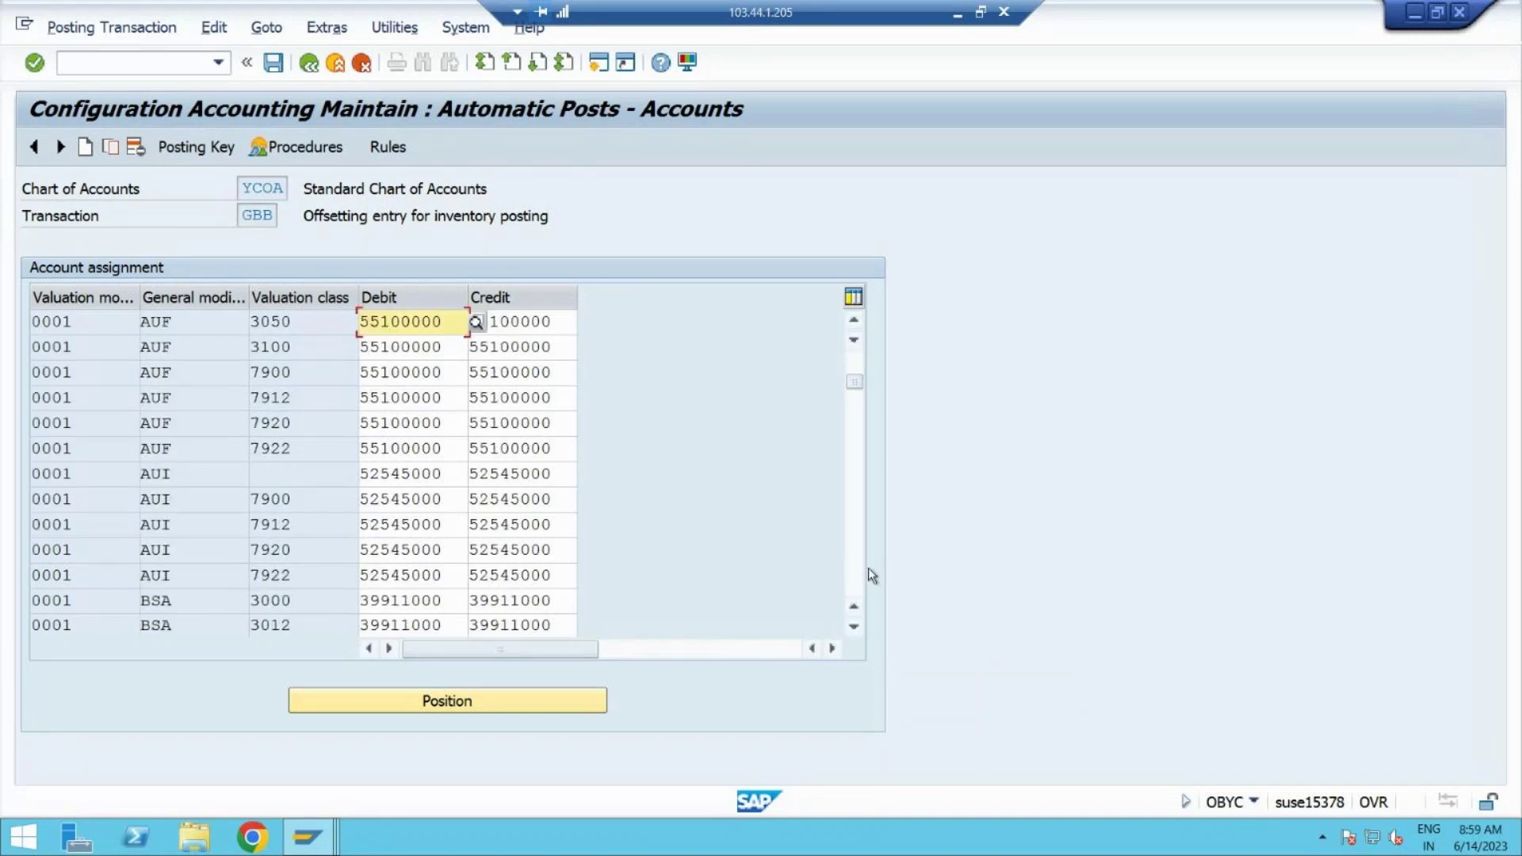
{"action": "left_click", "coordinate": [856, 569]}
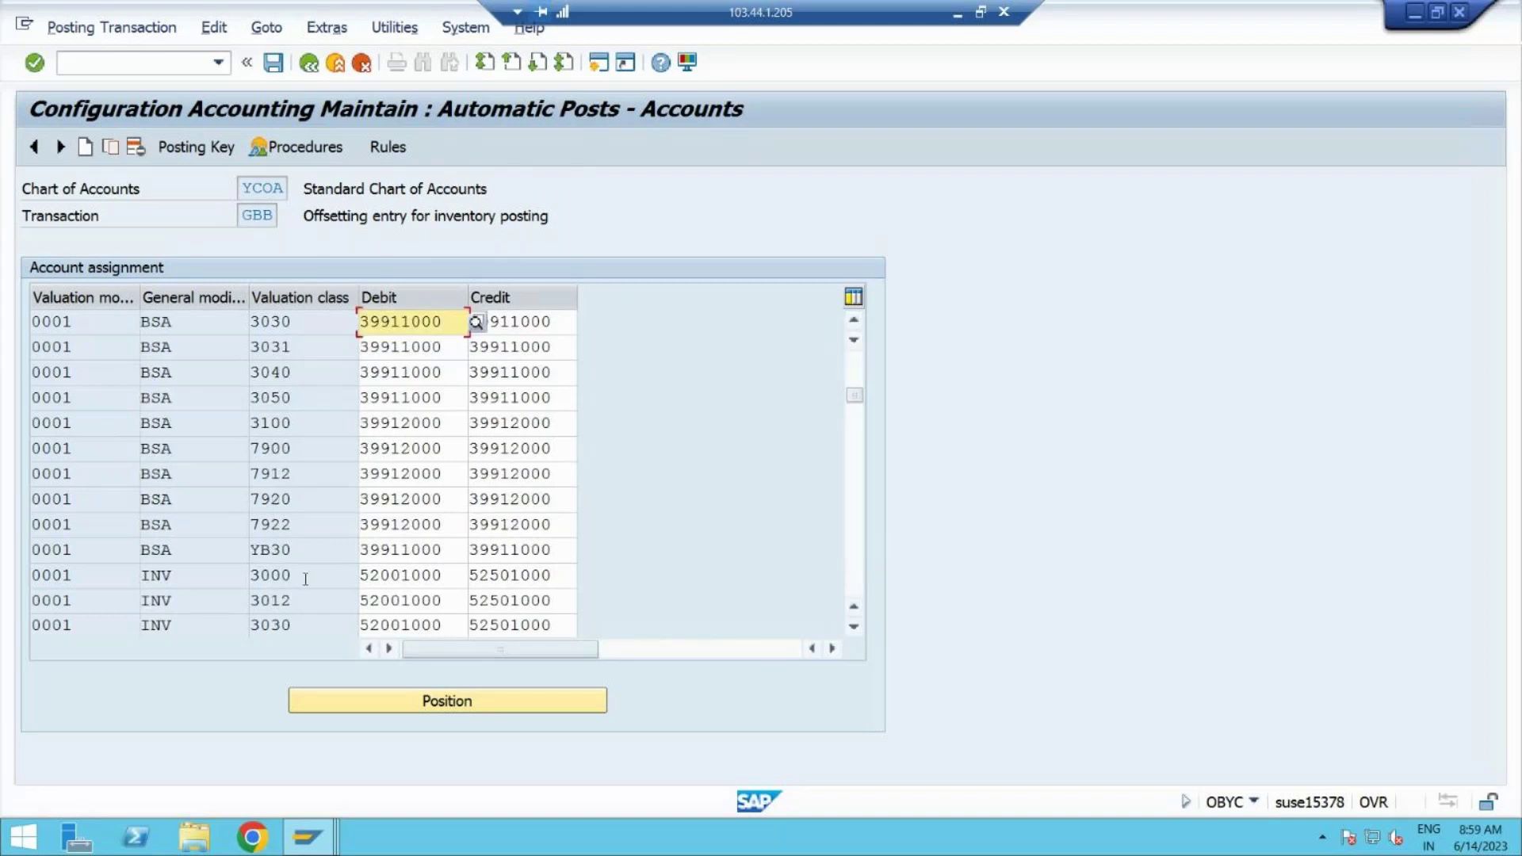
{"action": "left_click", "coordinate": [456, 575]}
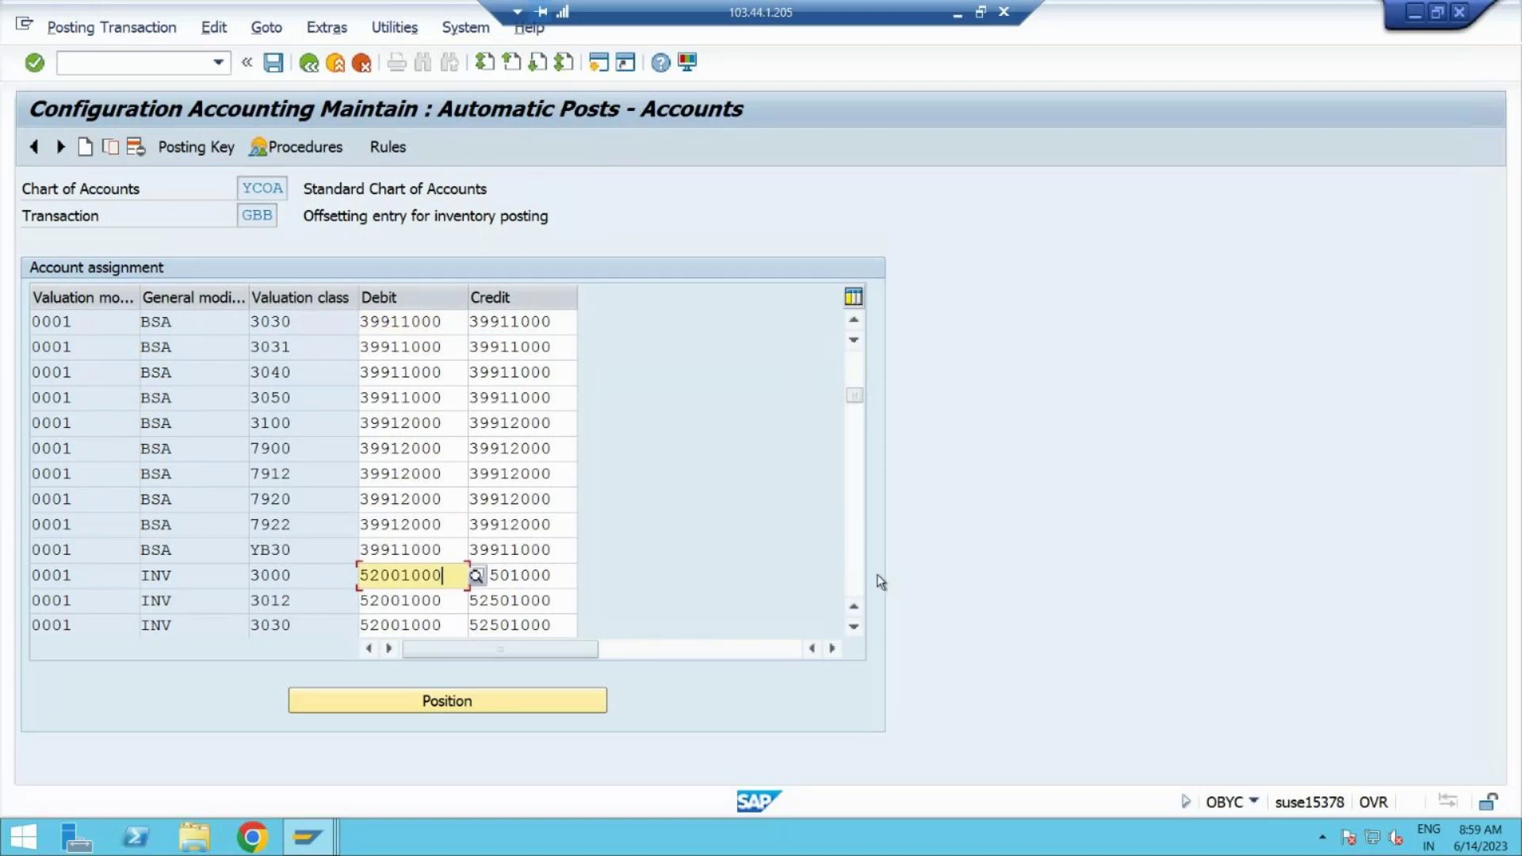
Step: Scroll to the end of the assignments and place the cursor in the empty row below
{"action": "left_click", "coordinate": [855, 587]}
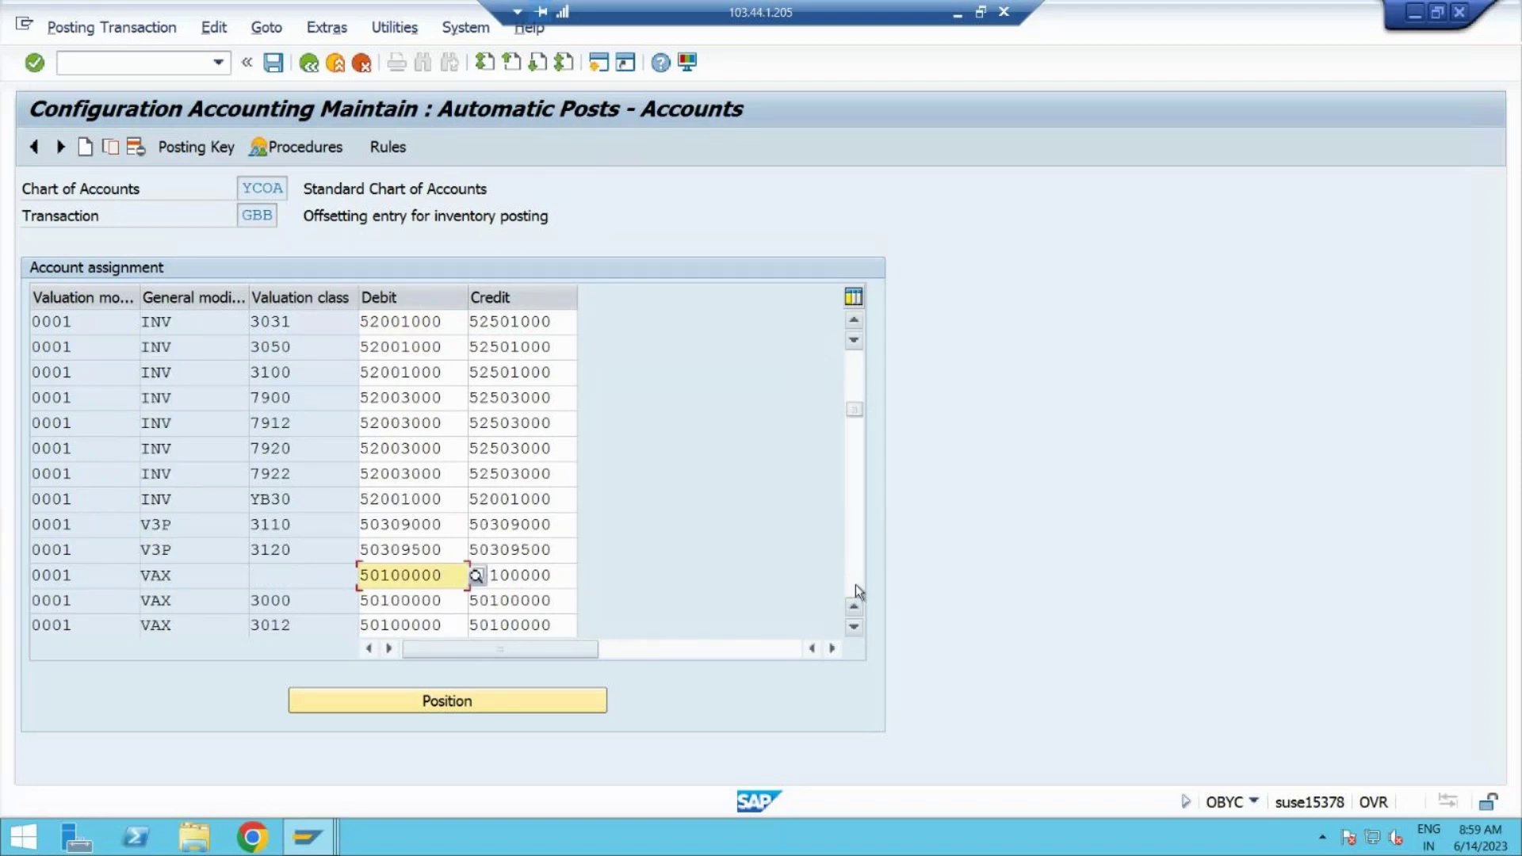
{"action": "left_click", "coordinate": [855, 586]}
{"action": "left_click", "coordinate": [854, 587]}
{"action": "left_click", "coordinate": [855, 586]}
{"action": "left_click", "coordinate": [855, 586]}
{"action": "left_click", "coordinate": [855, 587]}
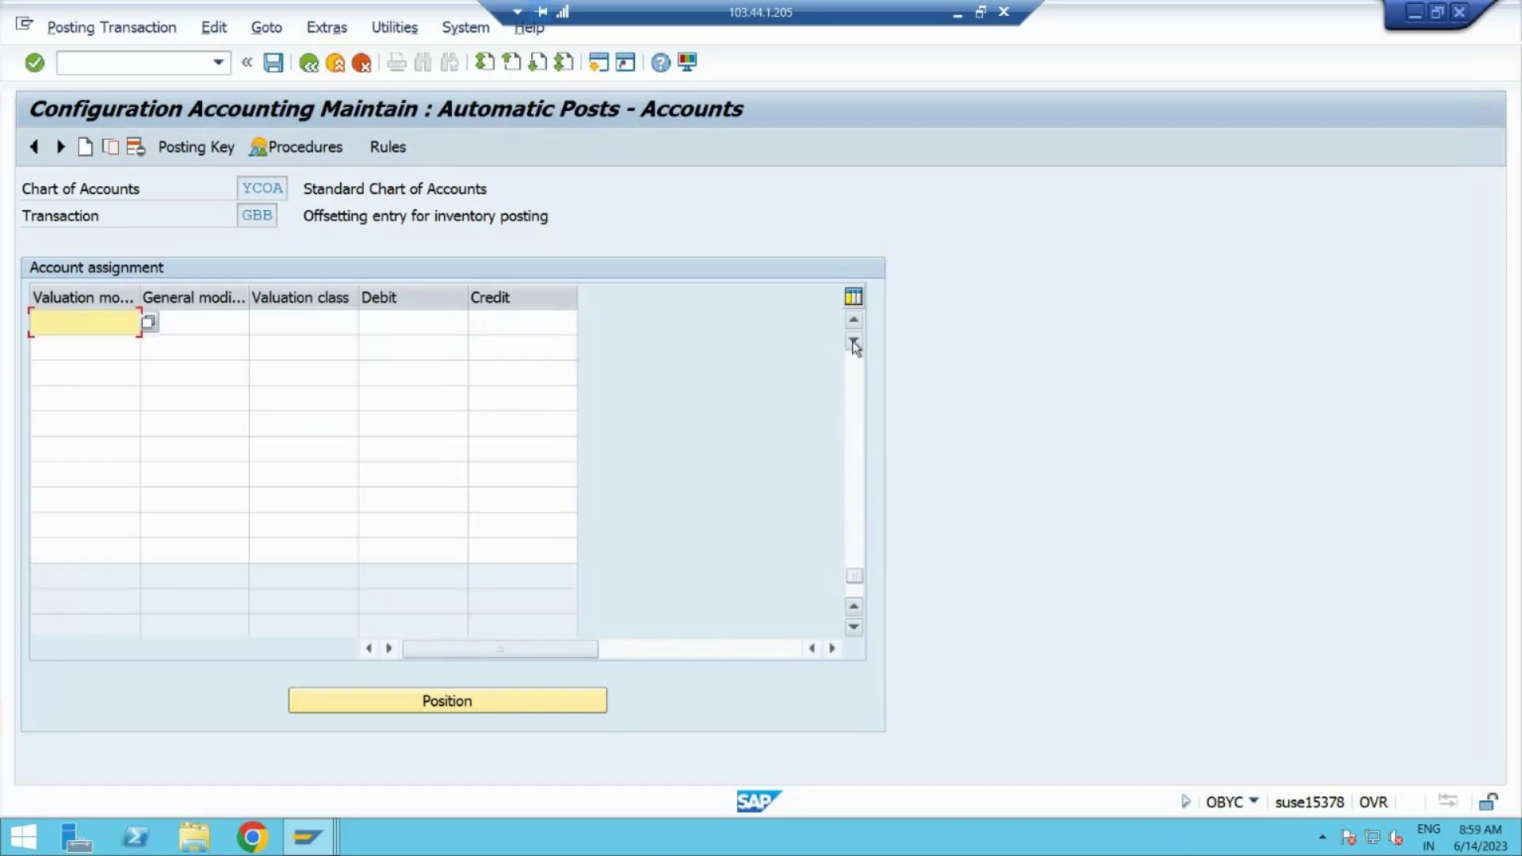
{"action": "left_click", "coordinate": [857, 383]}
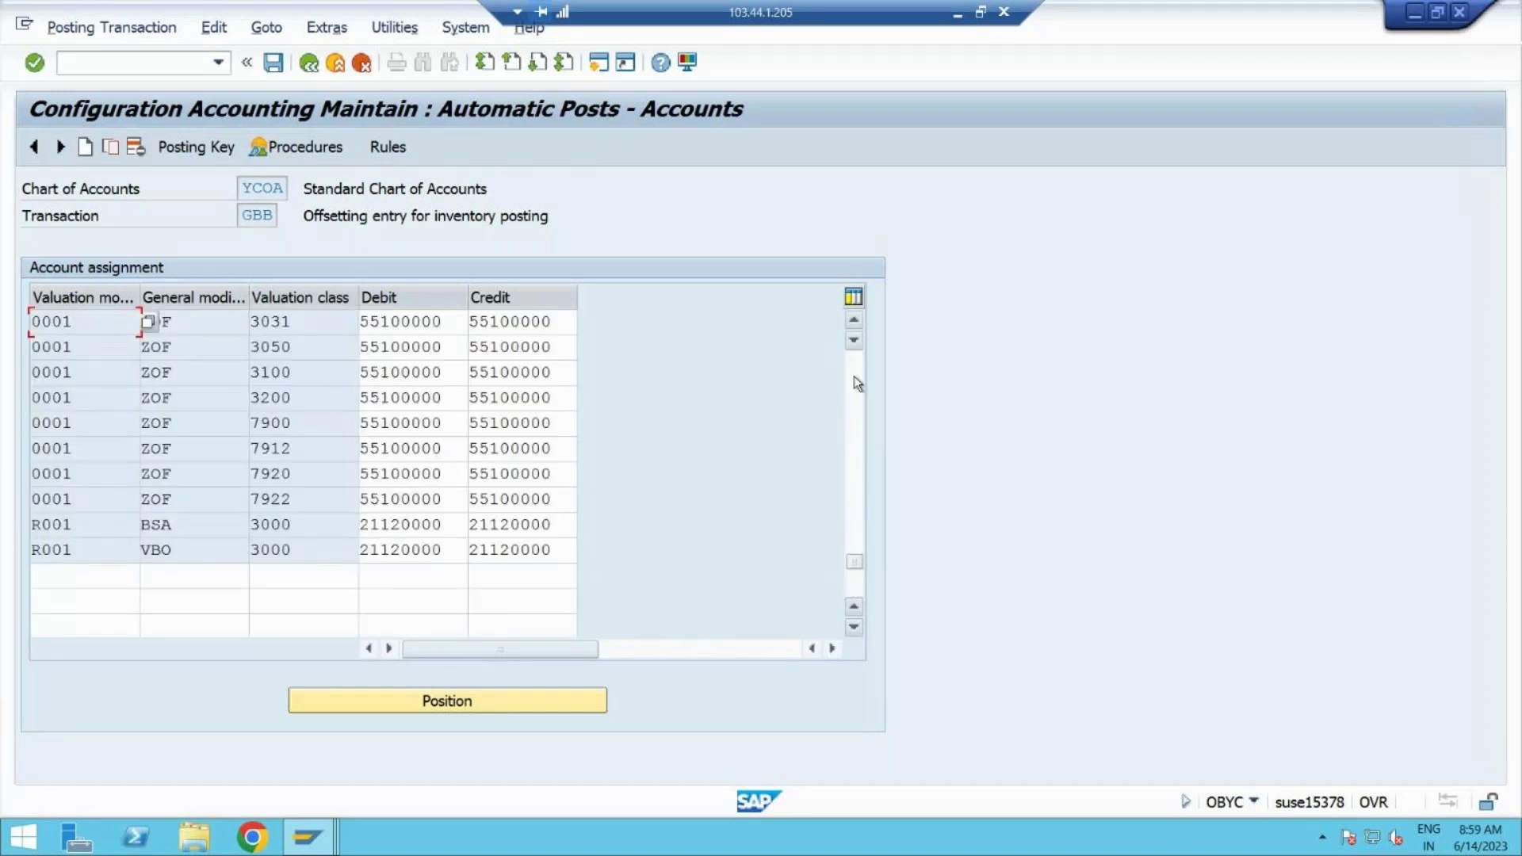
{"action": "left_click", "coordinate": [100, 582]}
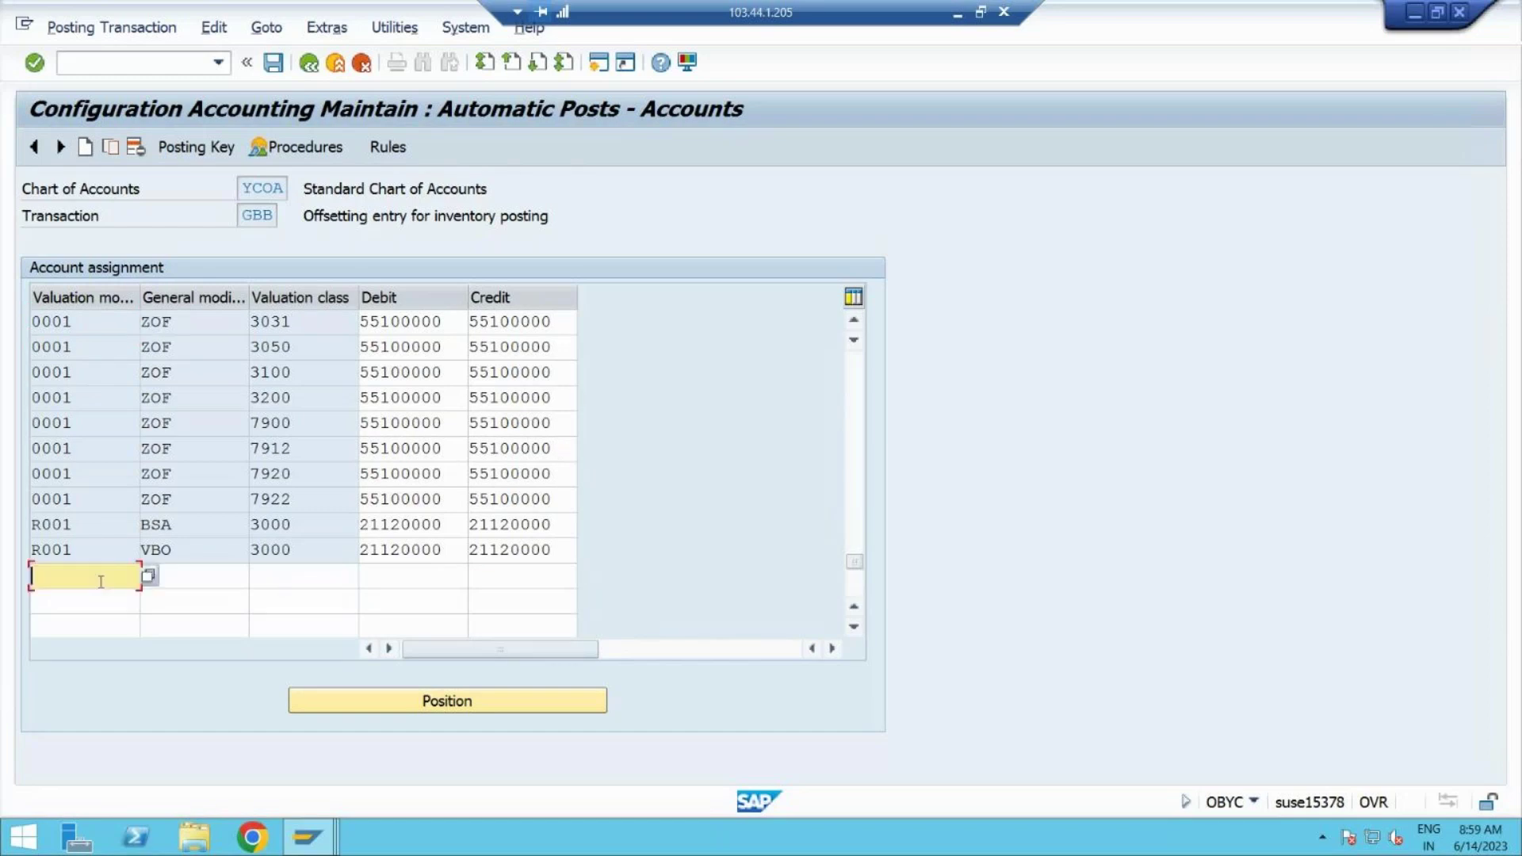
Step: Start a new row with valuation modifier 0001, general modification INV and valuation class 3000
{"action": "type", "text": "0001"}
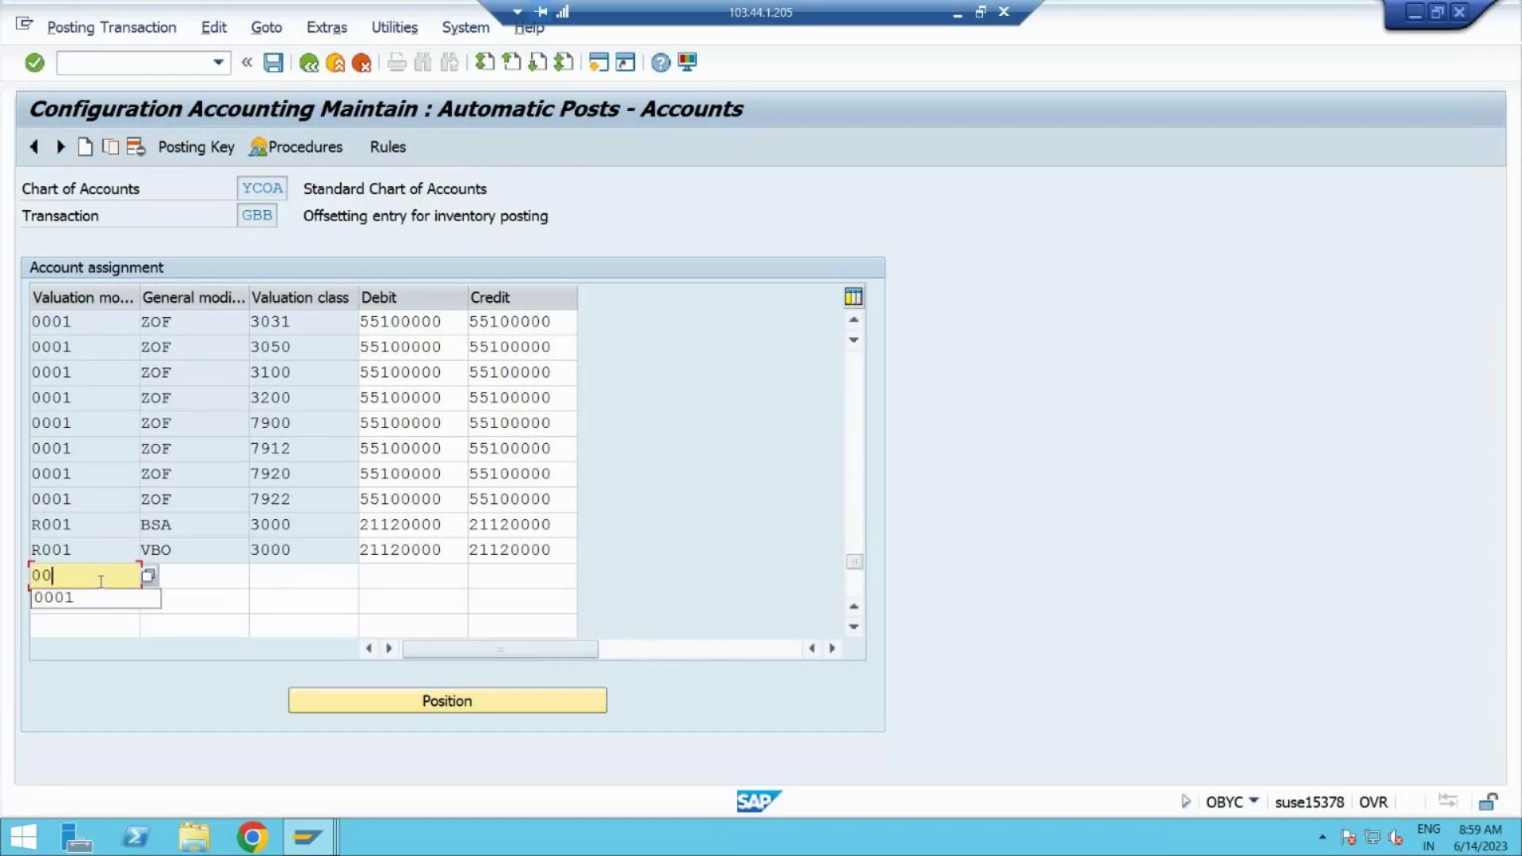
{"action": "key", "text": "Tab"}
{"action": "type", "text": "GBB"}
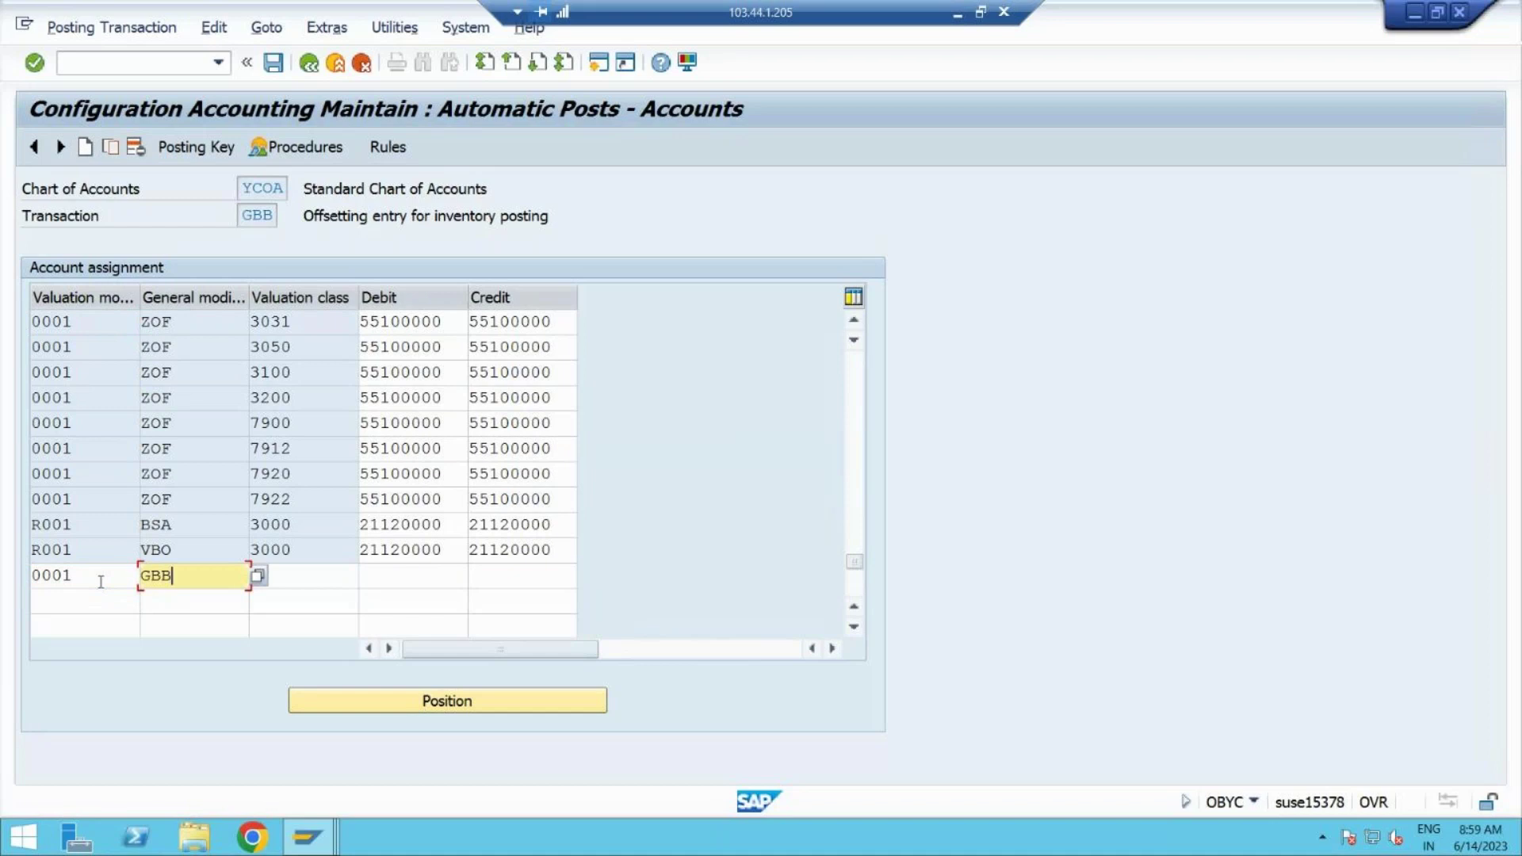
{"action": "key", "text": "Tab"}
{"action": "left_click", "coordinate": [204, 579]}
{"action": "key", "text": "shift+Home"}
{"action": "type", "text": "INV"}
{"action": "key", "text": "Tab"}
{"action": "type", "text": "3000"}
{"action": "key", "text": "Tab"}
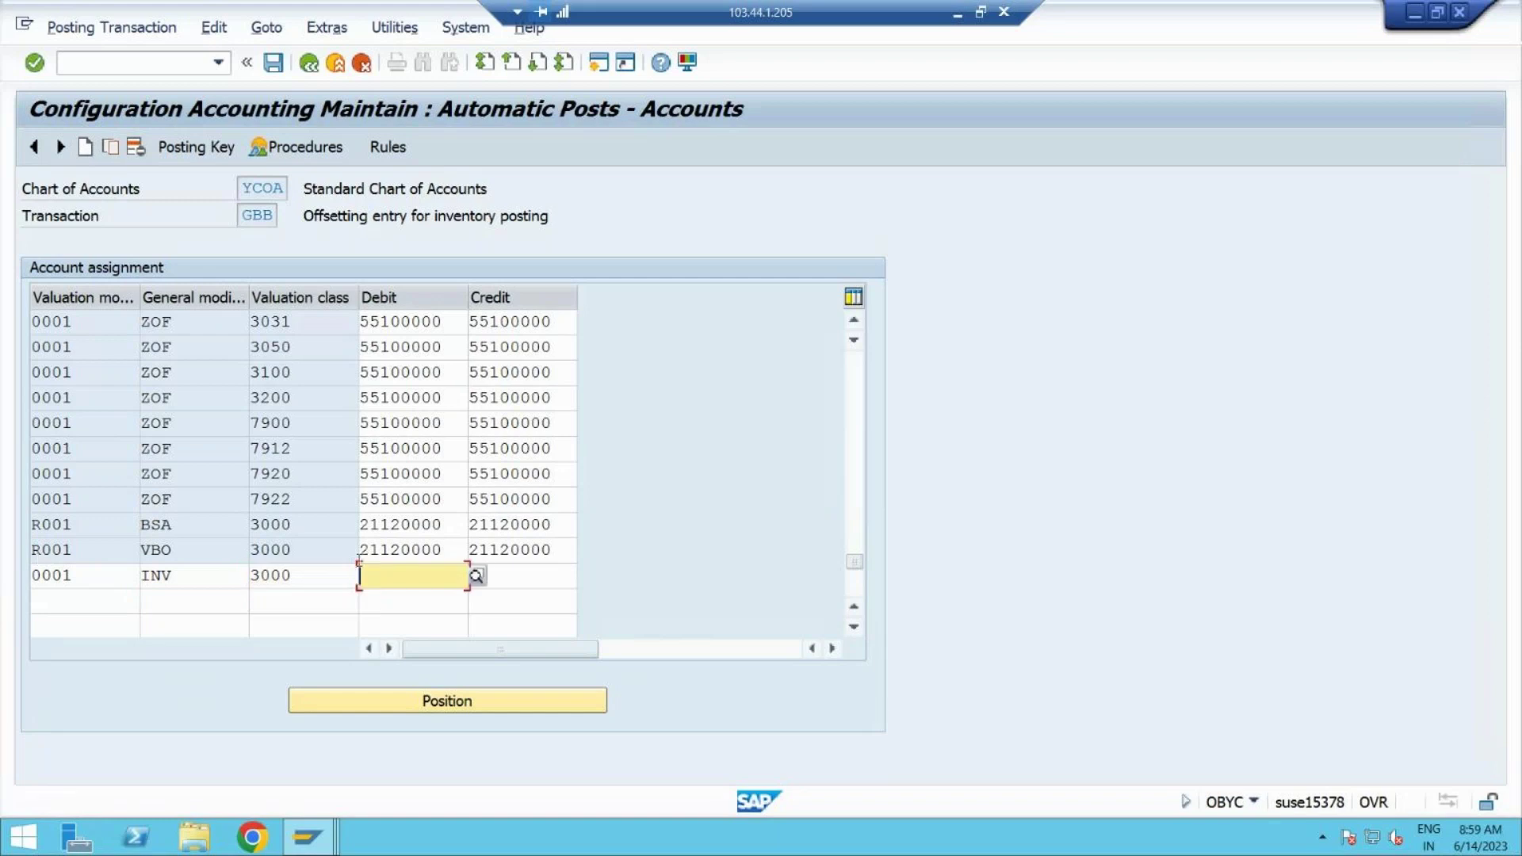
Step: Copy 21120000 into the row's debit and credit accounts and try to save it
{"action": "left_click_drag", "start_coordinate": [445, 553], "coordinate": [306, 554]}
{"action": "key", "text": "ctrl+c"}
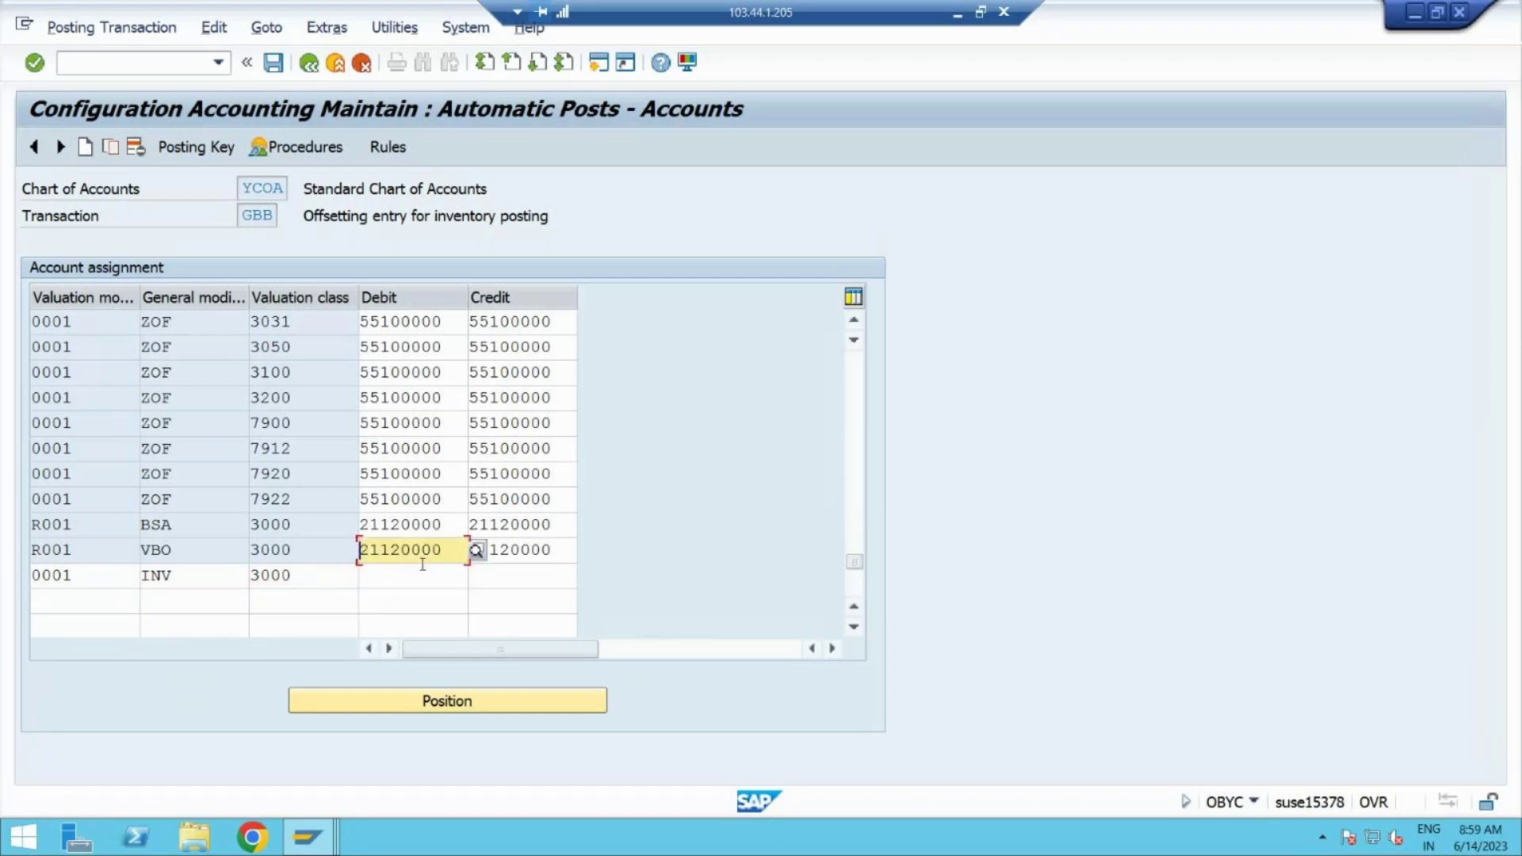
{"action": "left_click", "coordinate": [460, 576]}
{"action": "key", "text": "ctrl+v"}
{"action": "key", "text": "Tab"}
{"action": "key", "text": "ctrl+v"}
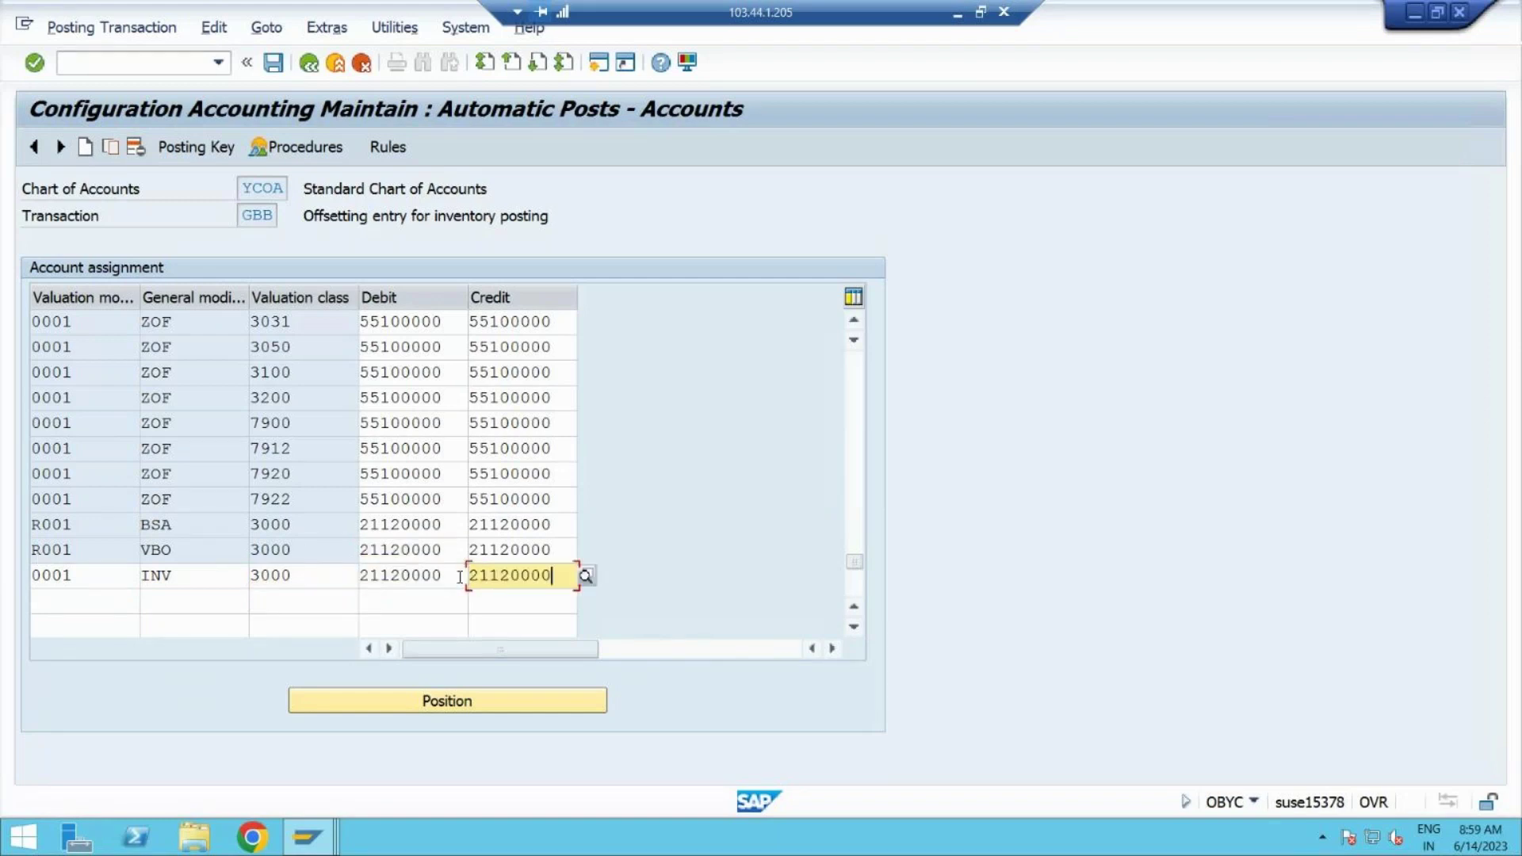
{"action": "key", "text": "Return"}
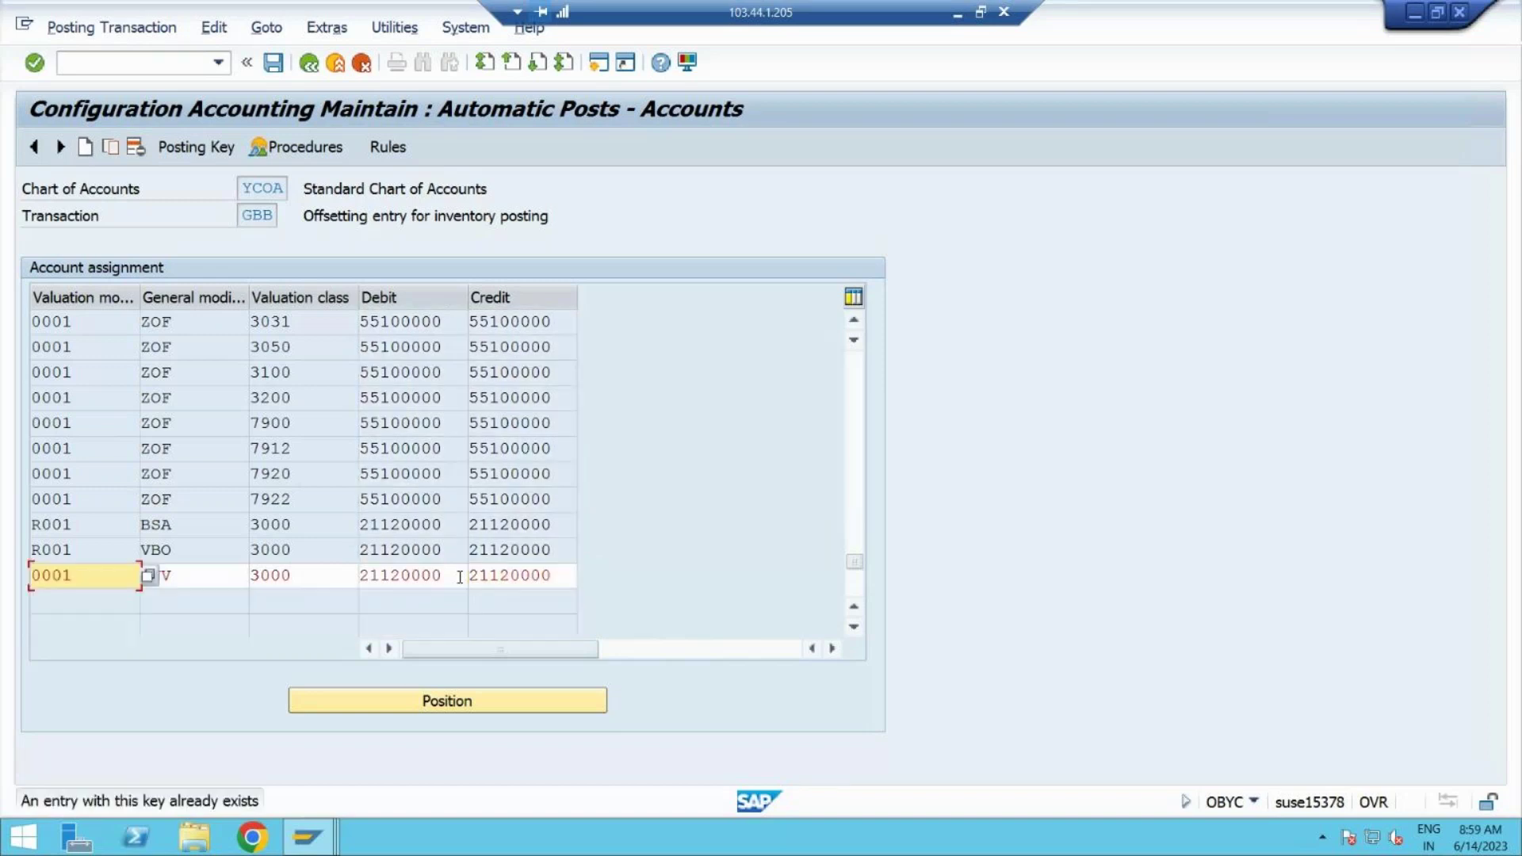
{"action": "key", "text": "Return"}
{"action": "left_click", "coordinate": [273, 63]}
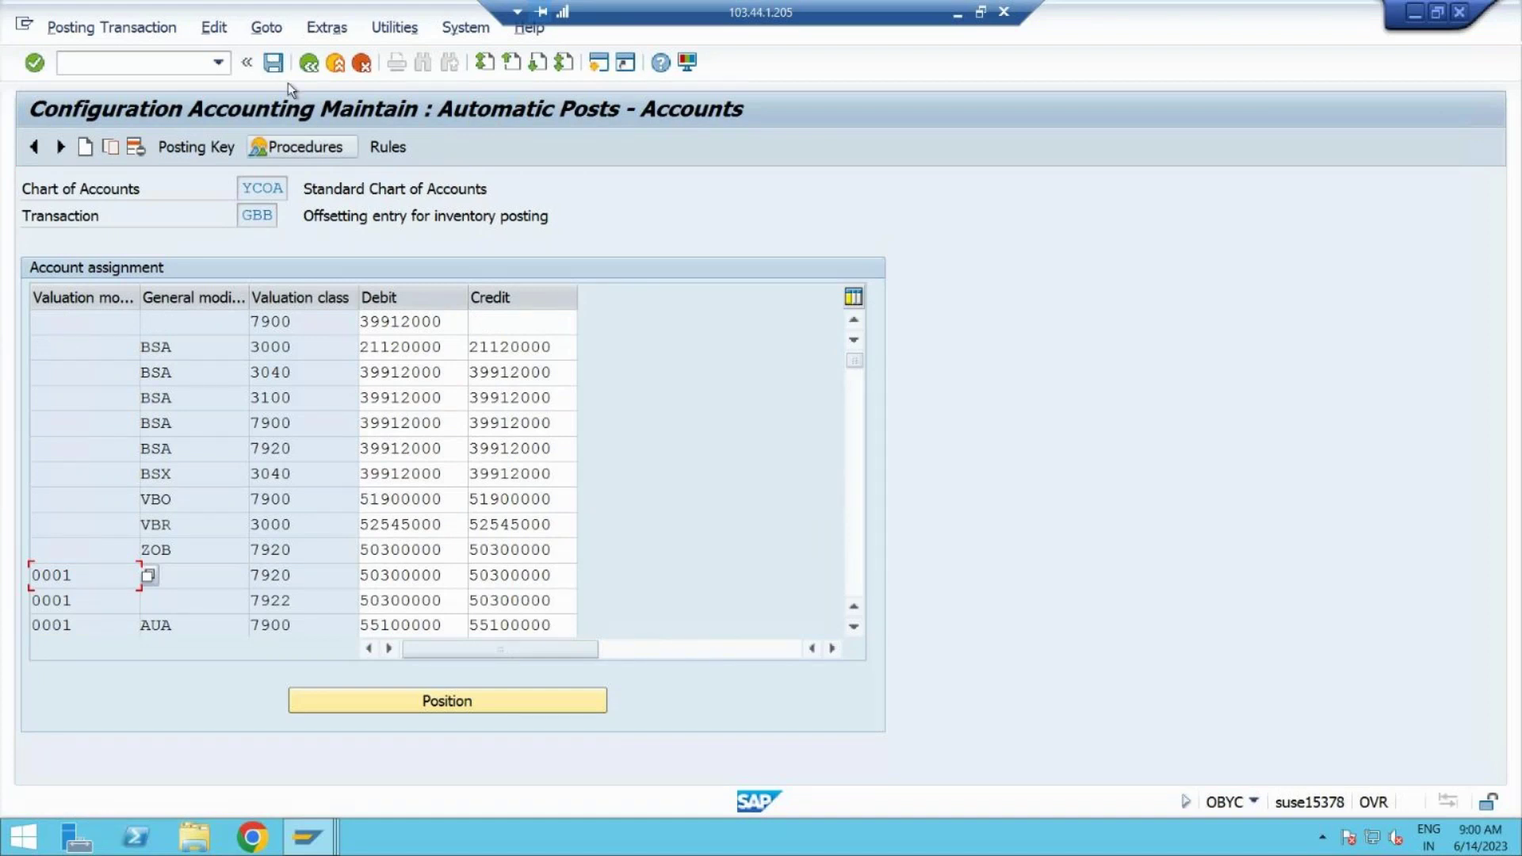
{"action": "left_click", "coordinate": [275, 66]}
{"action": "left_click", "coordinate": [337, 68]}
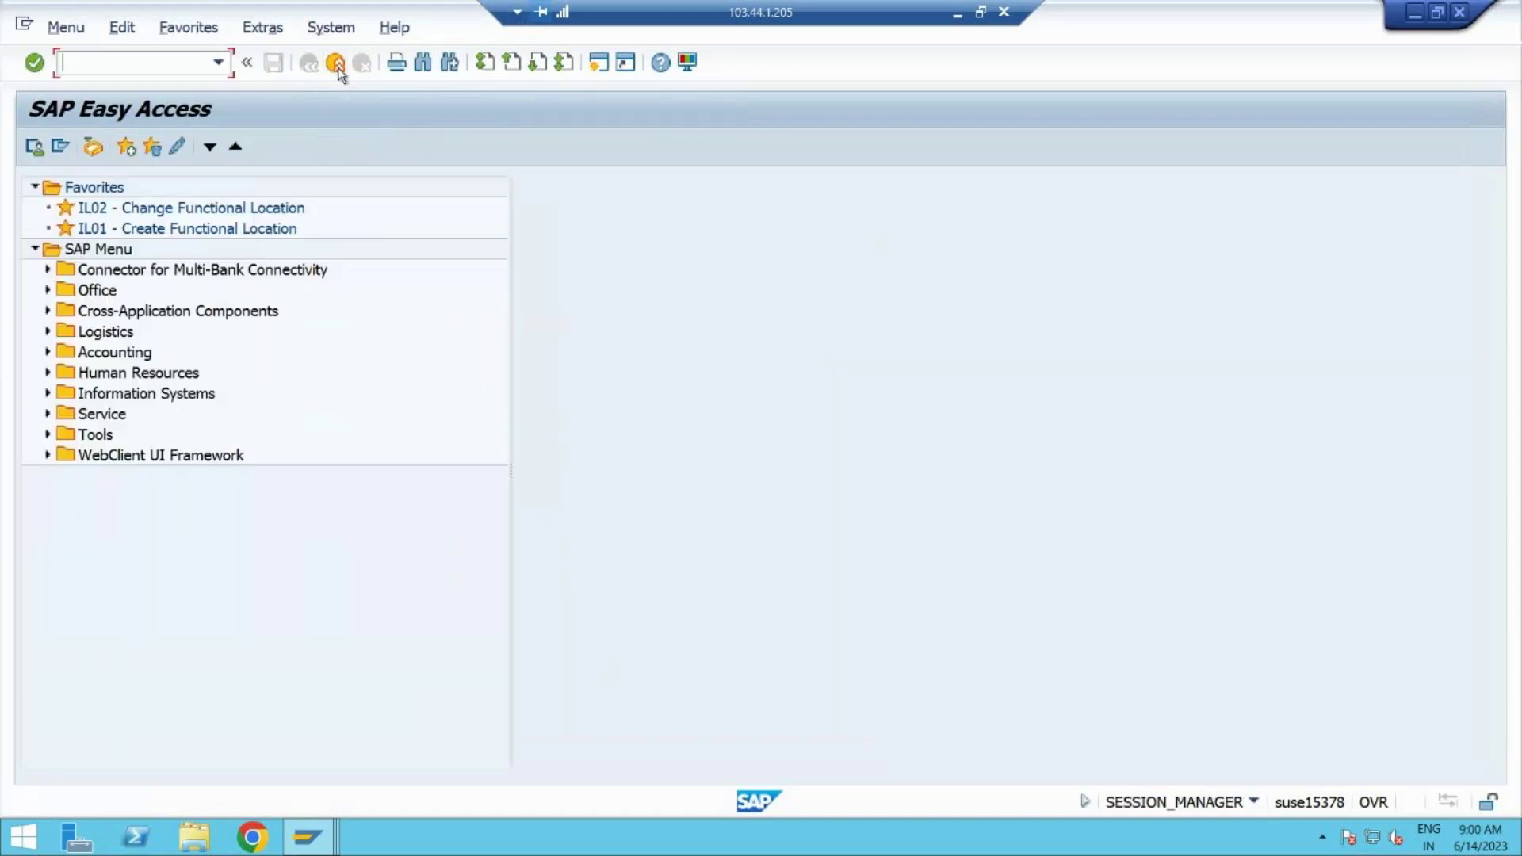
{"action": "left_click", "coordinate": [338, 68]}
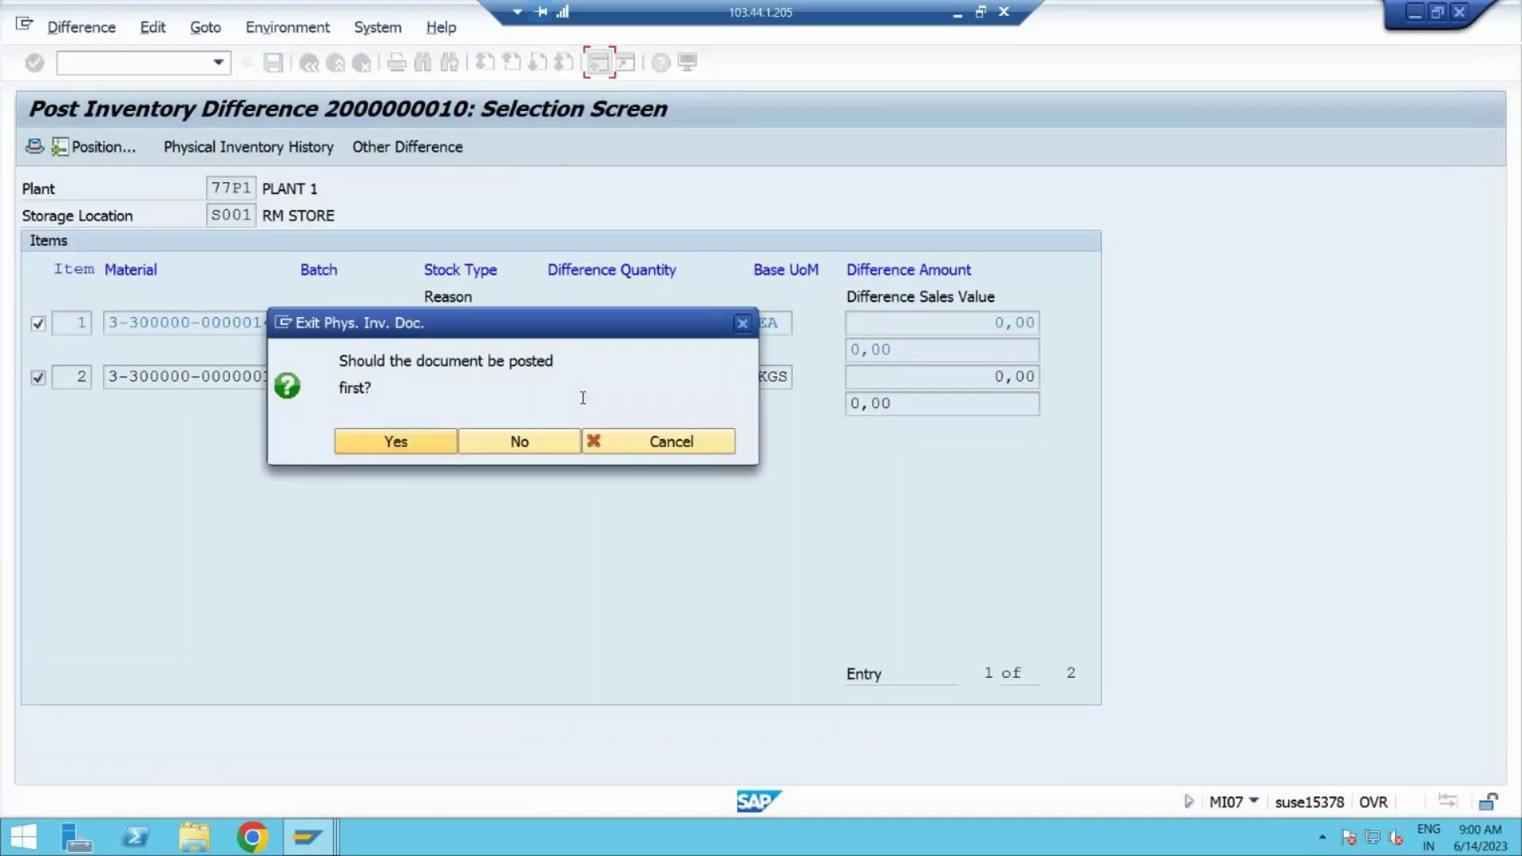
{"action": "left_click", "coordinate": [678, 445]}
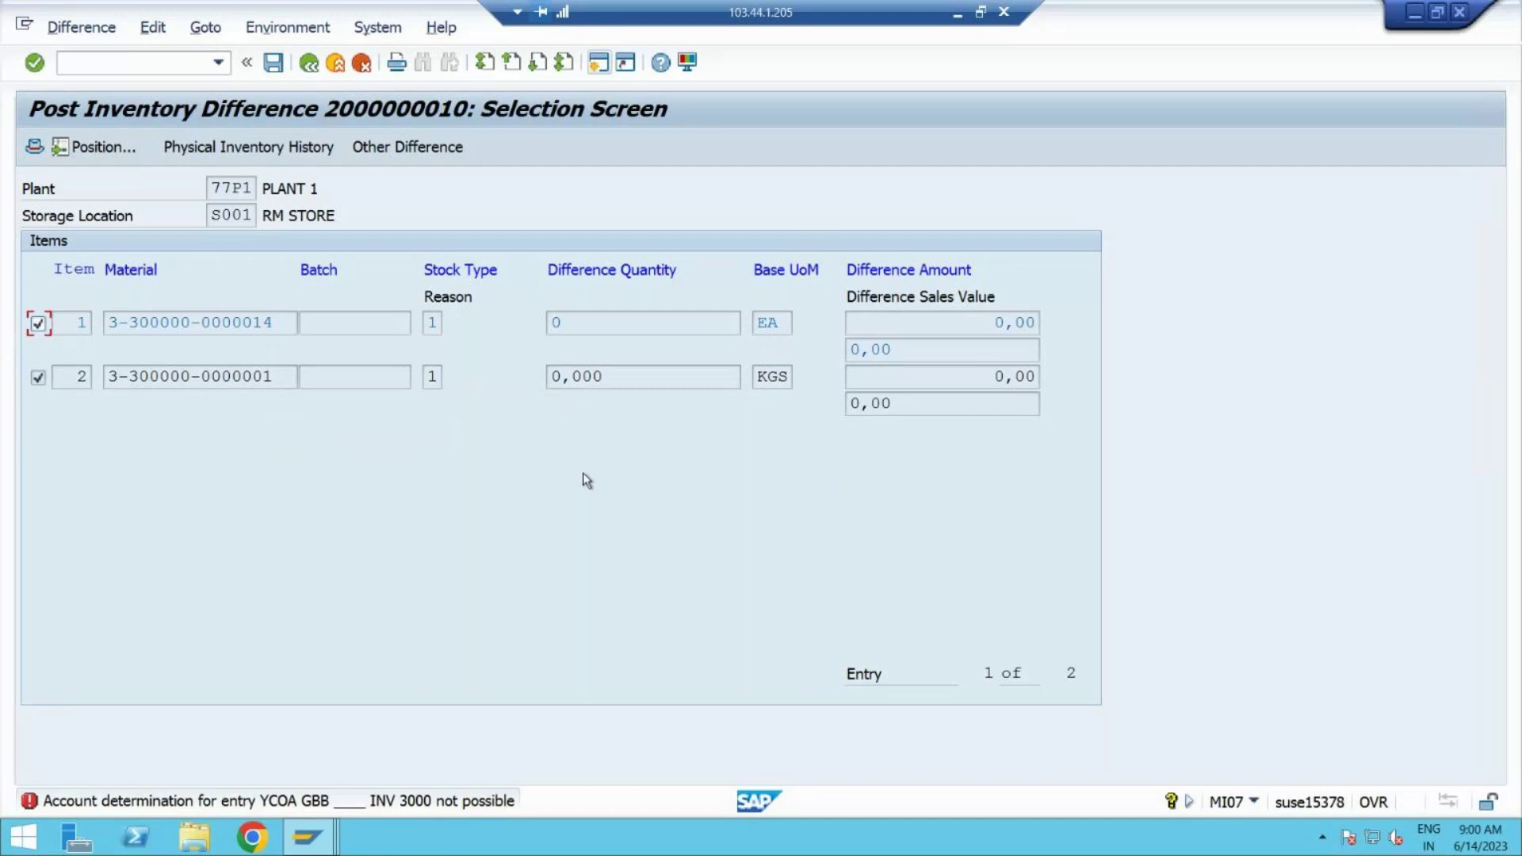
{"action": "left_click", "coordinate": [287, 66]}
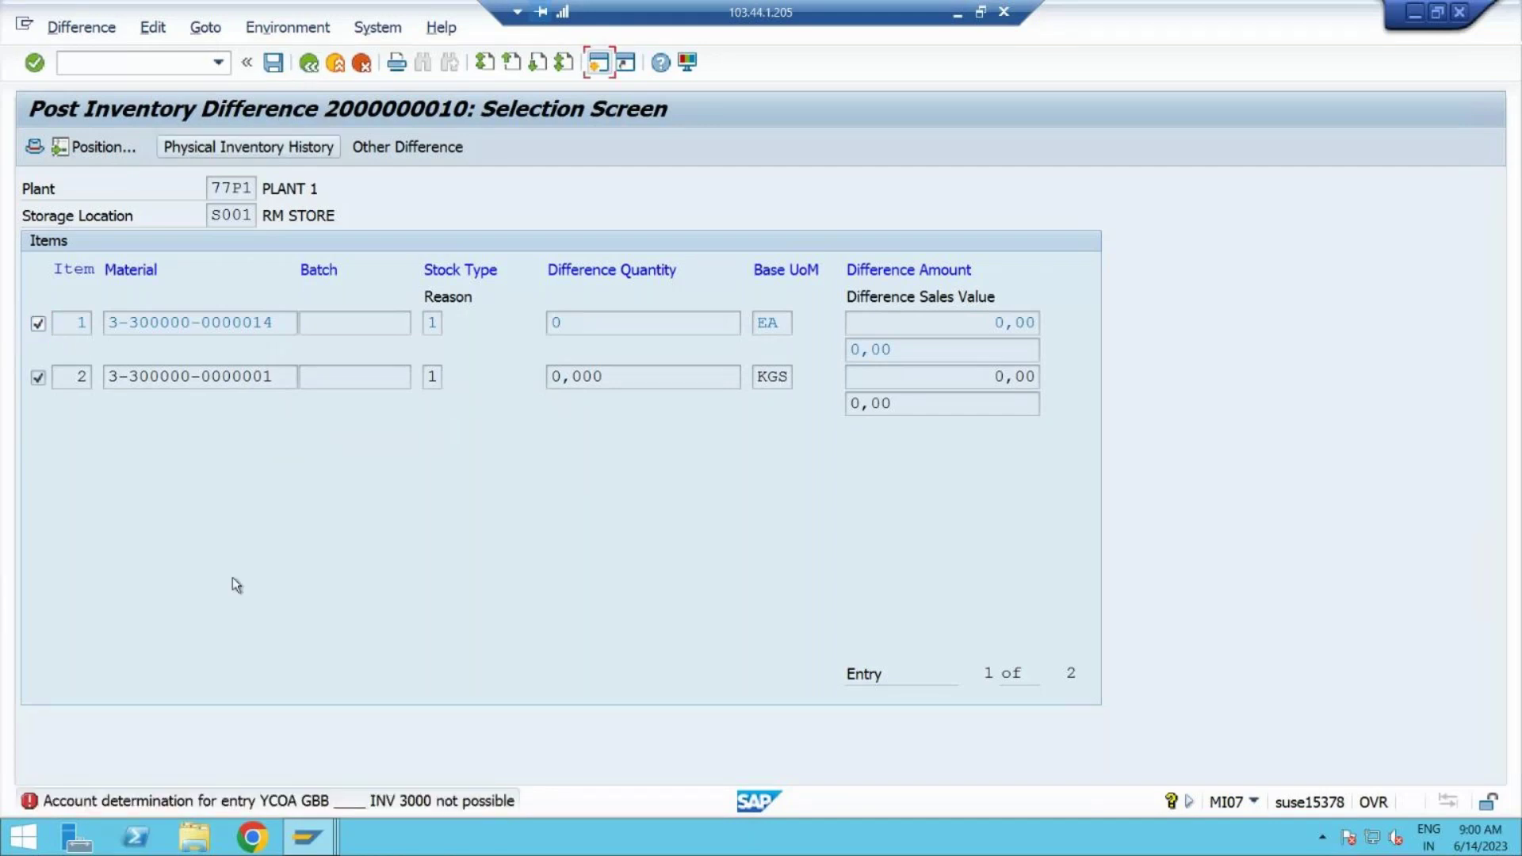
{"action": "left_click", "coordinate": [406, 650]}
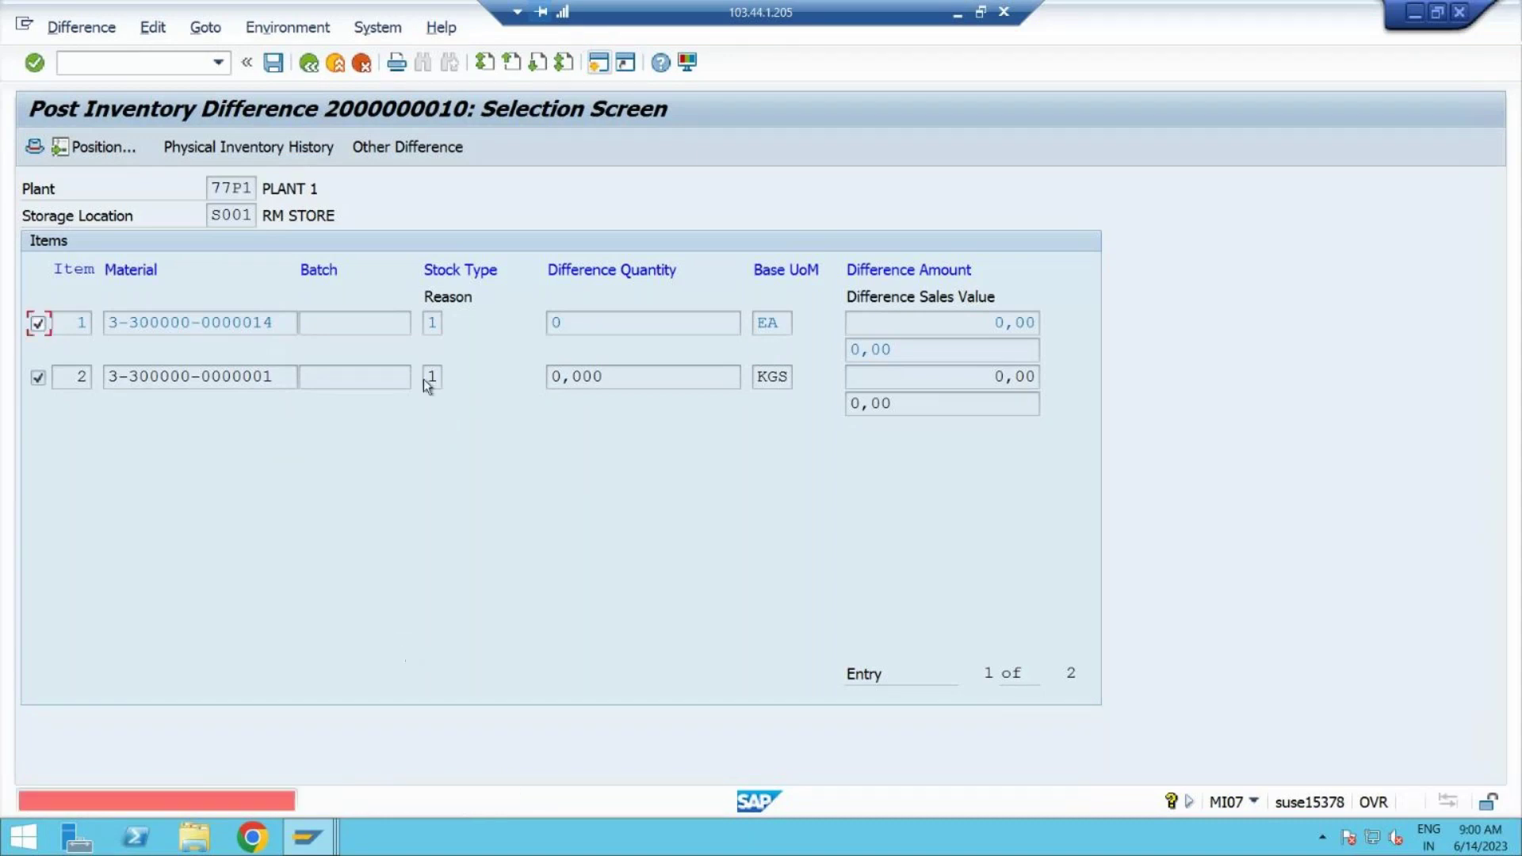
{"action": "left_click", "coordinate": [325, 69]}
{"action": "left_click", "coordinate": [311, 63]}
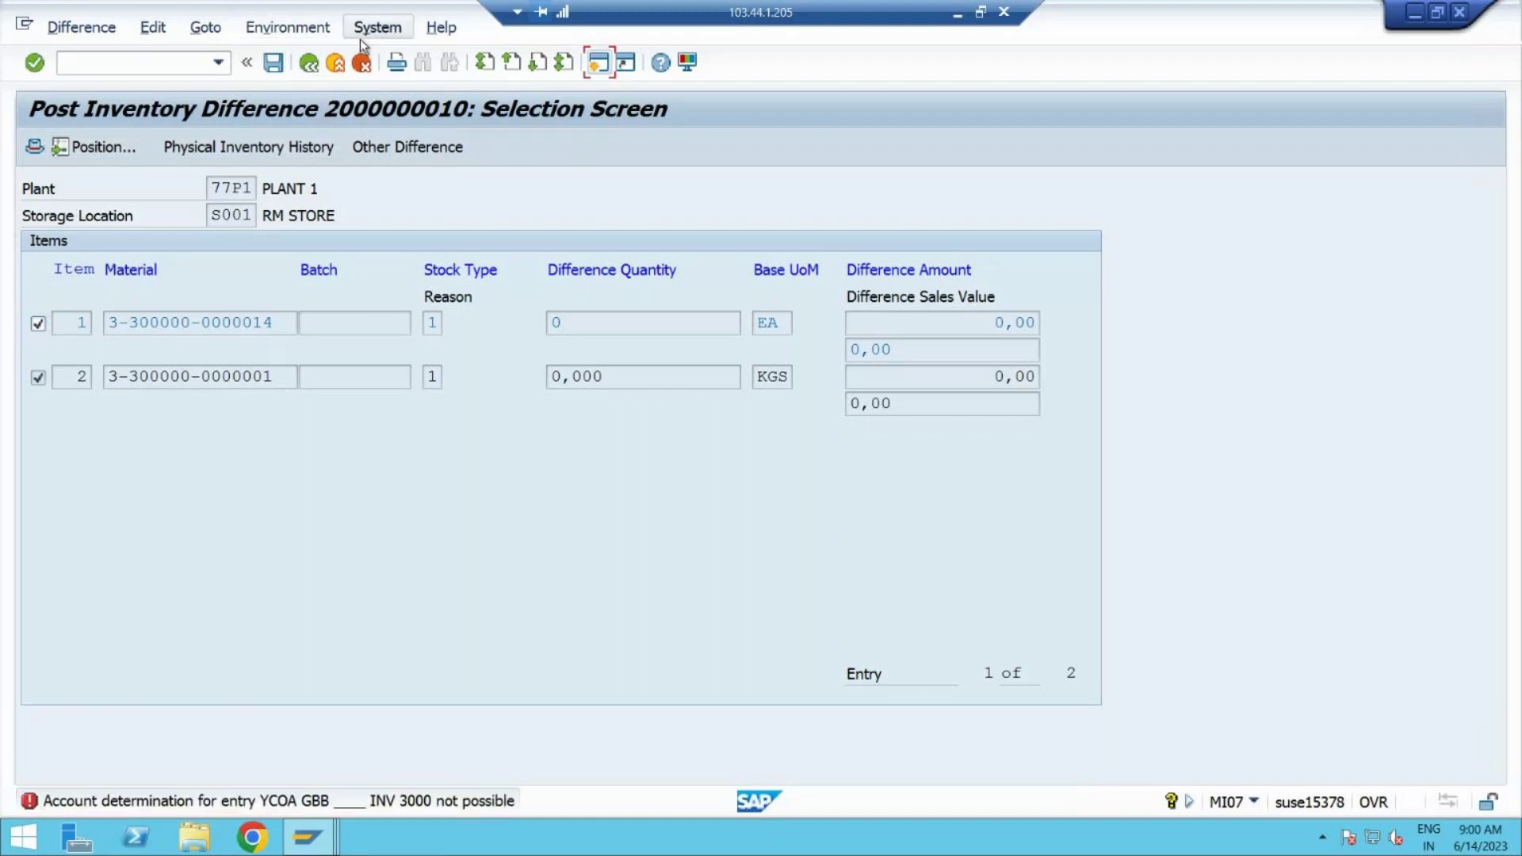
{"action": "left_click", "coordinate": [362, 64]}
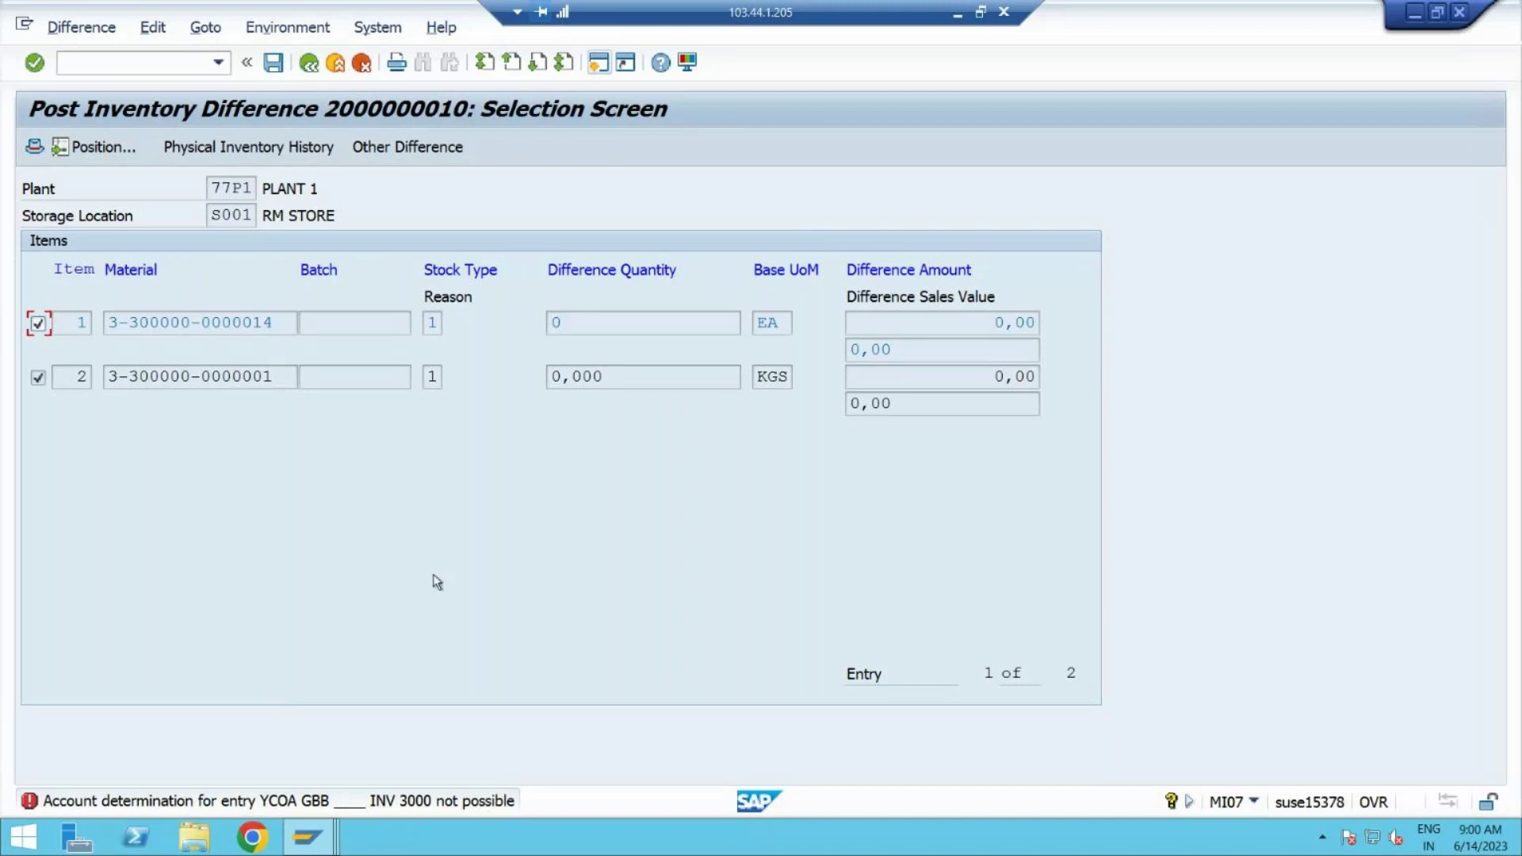
Step: In the stock overview session, enter /nobyc to reopen the automatic postings configuration
{"action": "left_click", "coordinate": [306, 839]}
{"action": "left_click", "coordinate": [521, 764]}
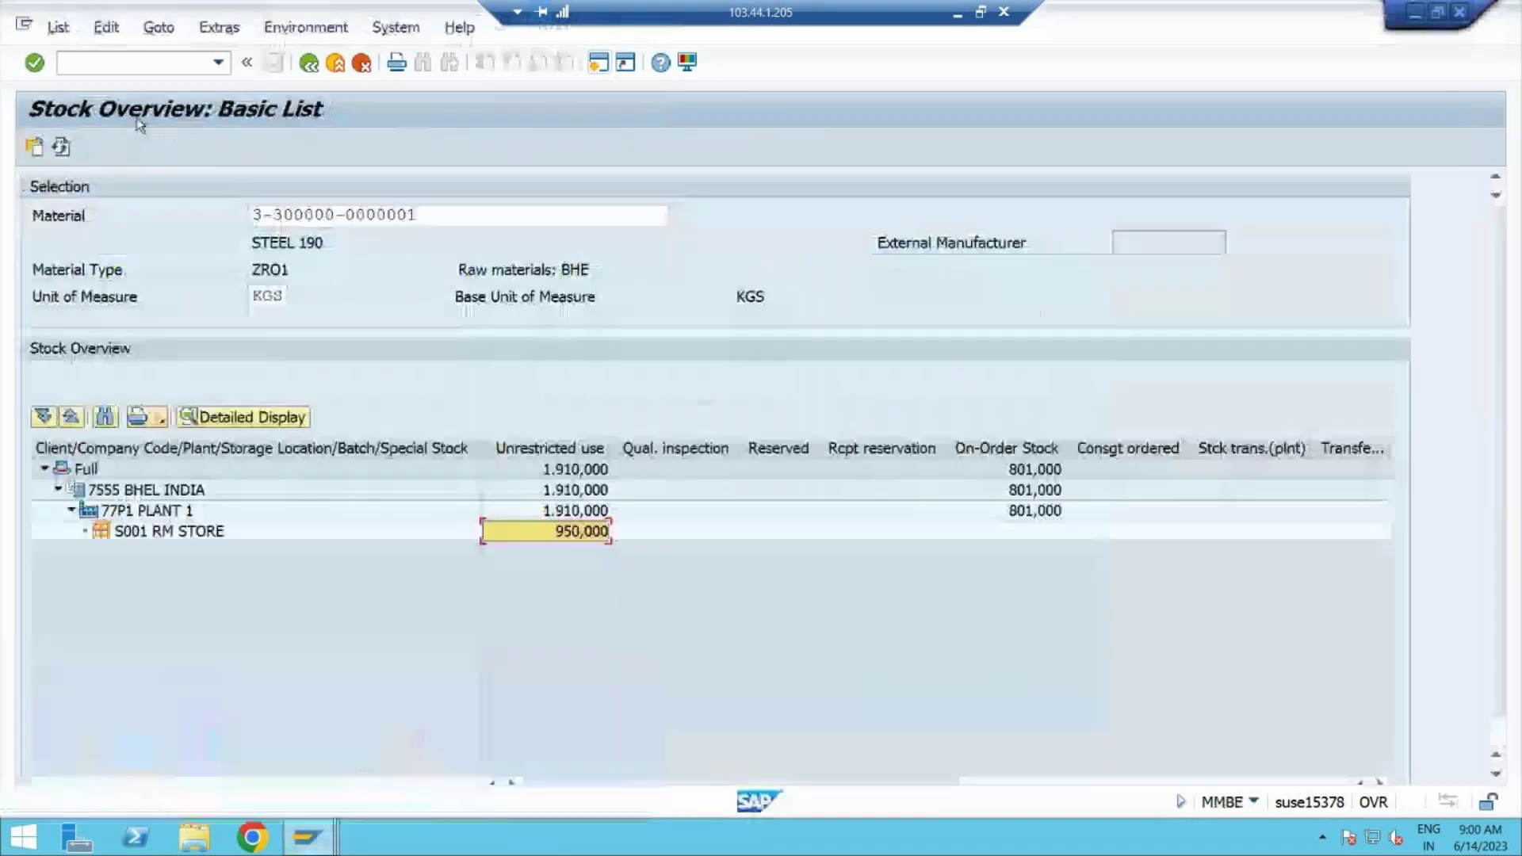
{"action": "left_click", "coordinate": [111, 71]}
{"action": "type", "text": "/n"}
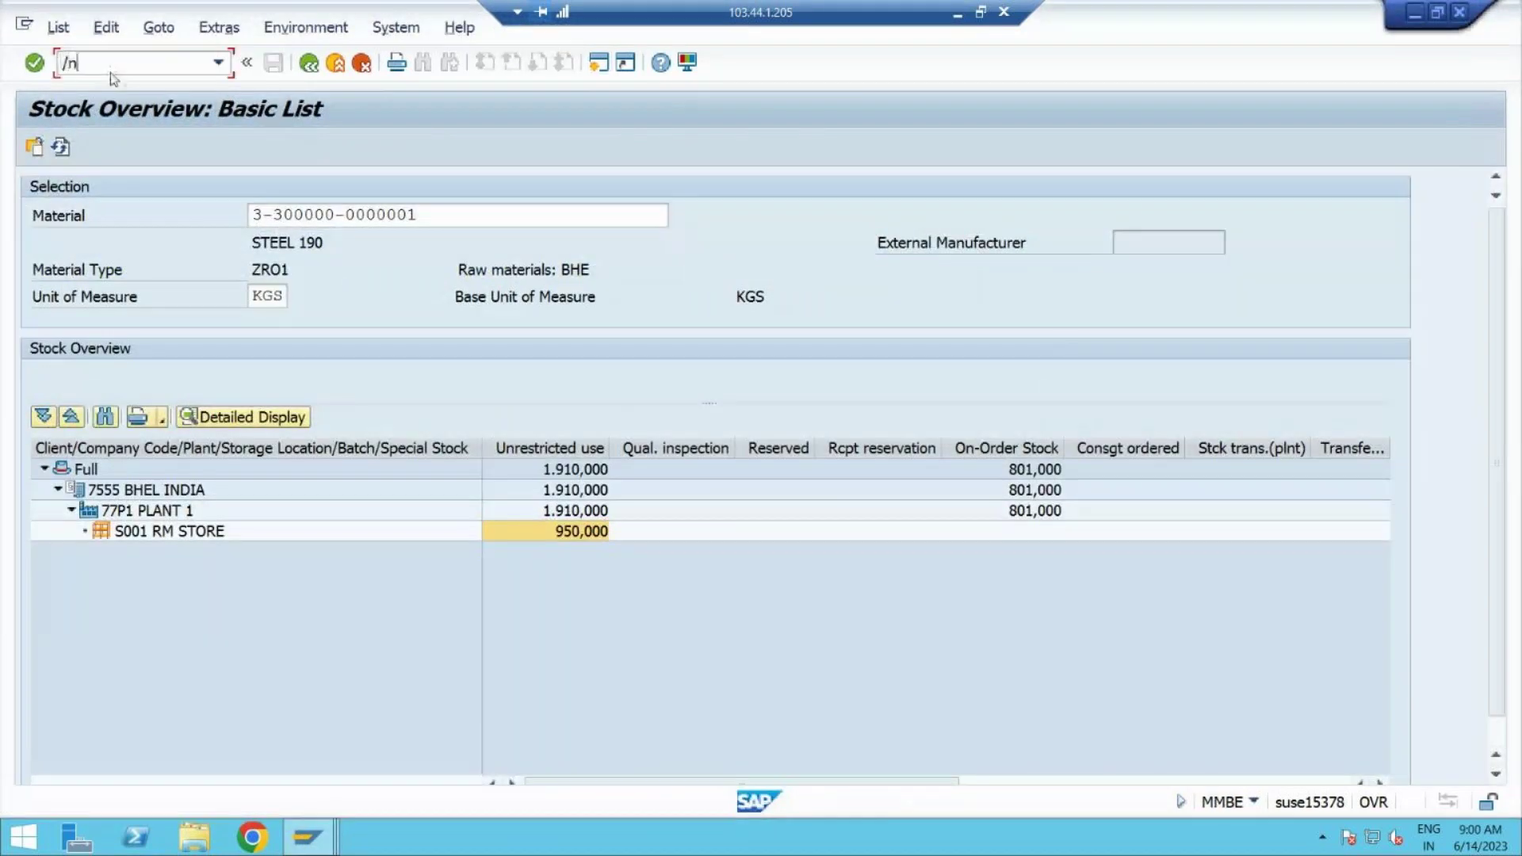
{"action": "type", "text": "obyc"}
{"action": "key", "text": "Return"}
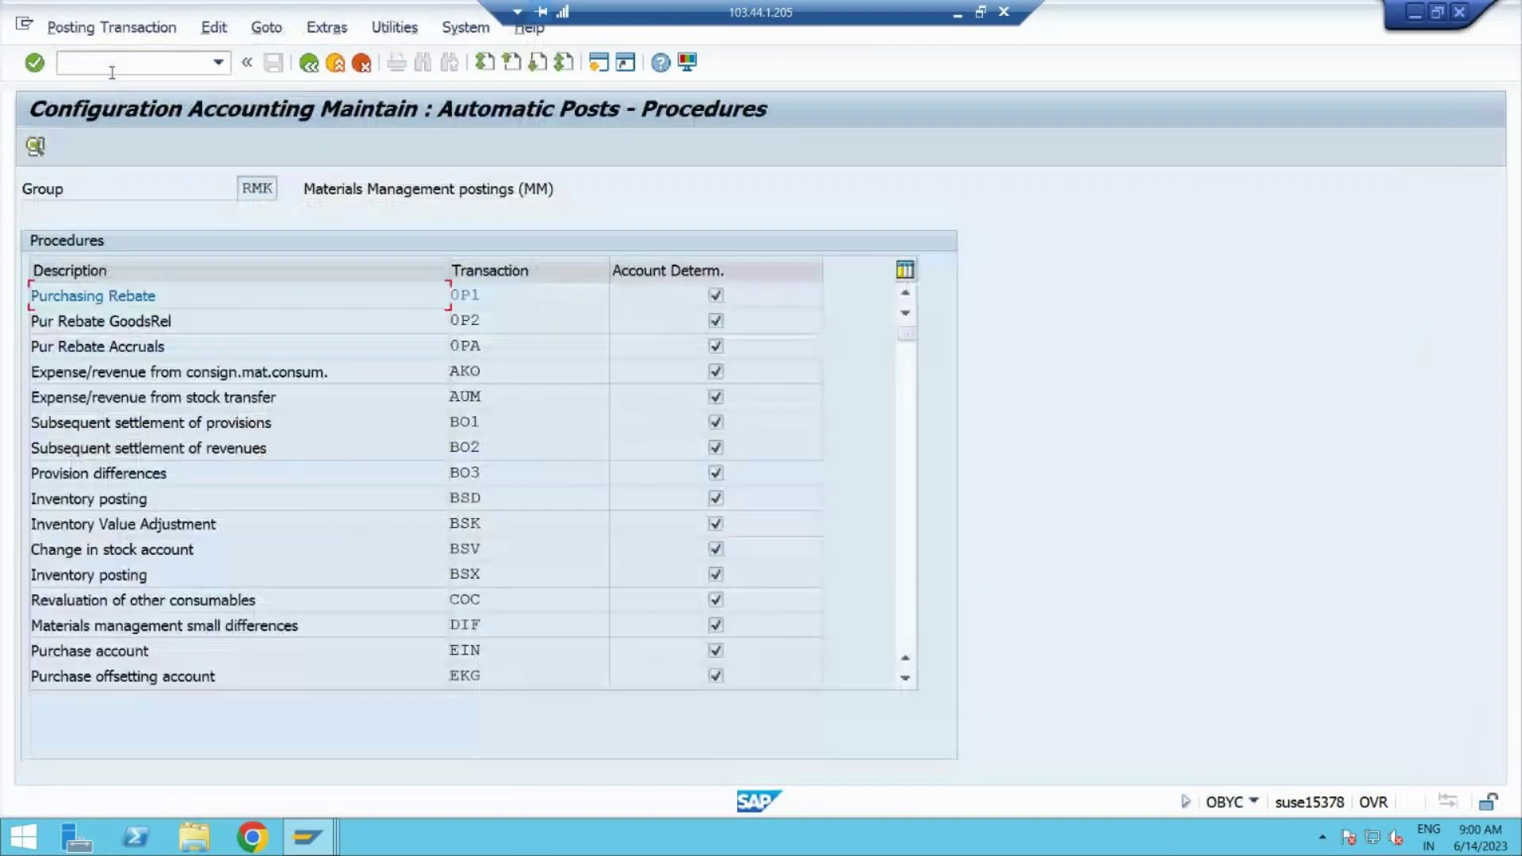
Step: Open the GBB procedure's account assignments for chart of accounts YCOA
{"action": "left_click", "coordinate": [911, 639]}
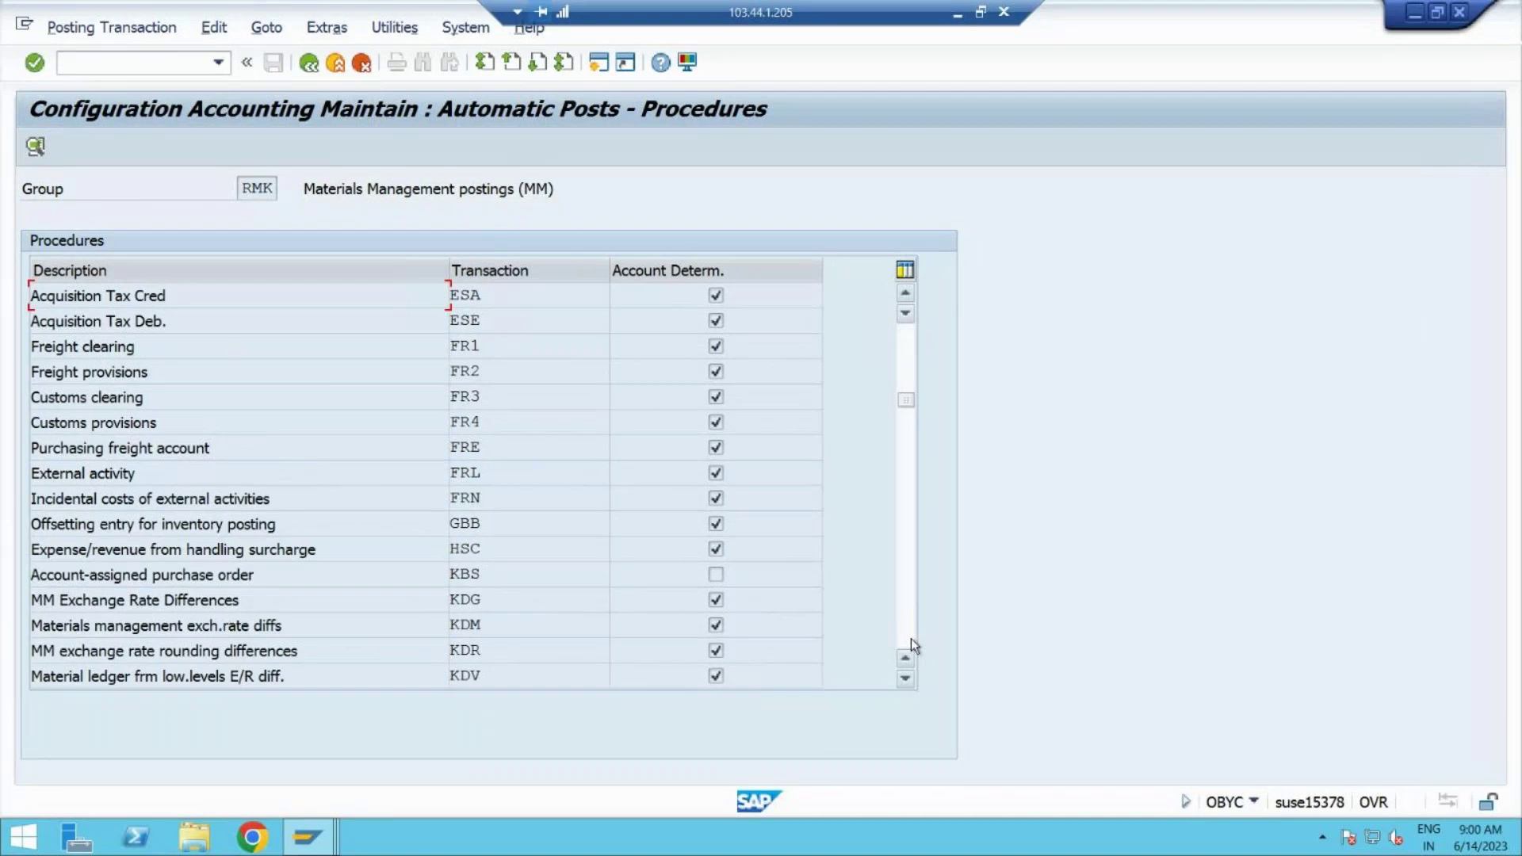
{"action": "left_click", "coordinate": [911, 639]}
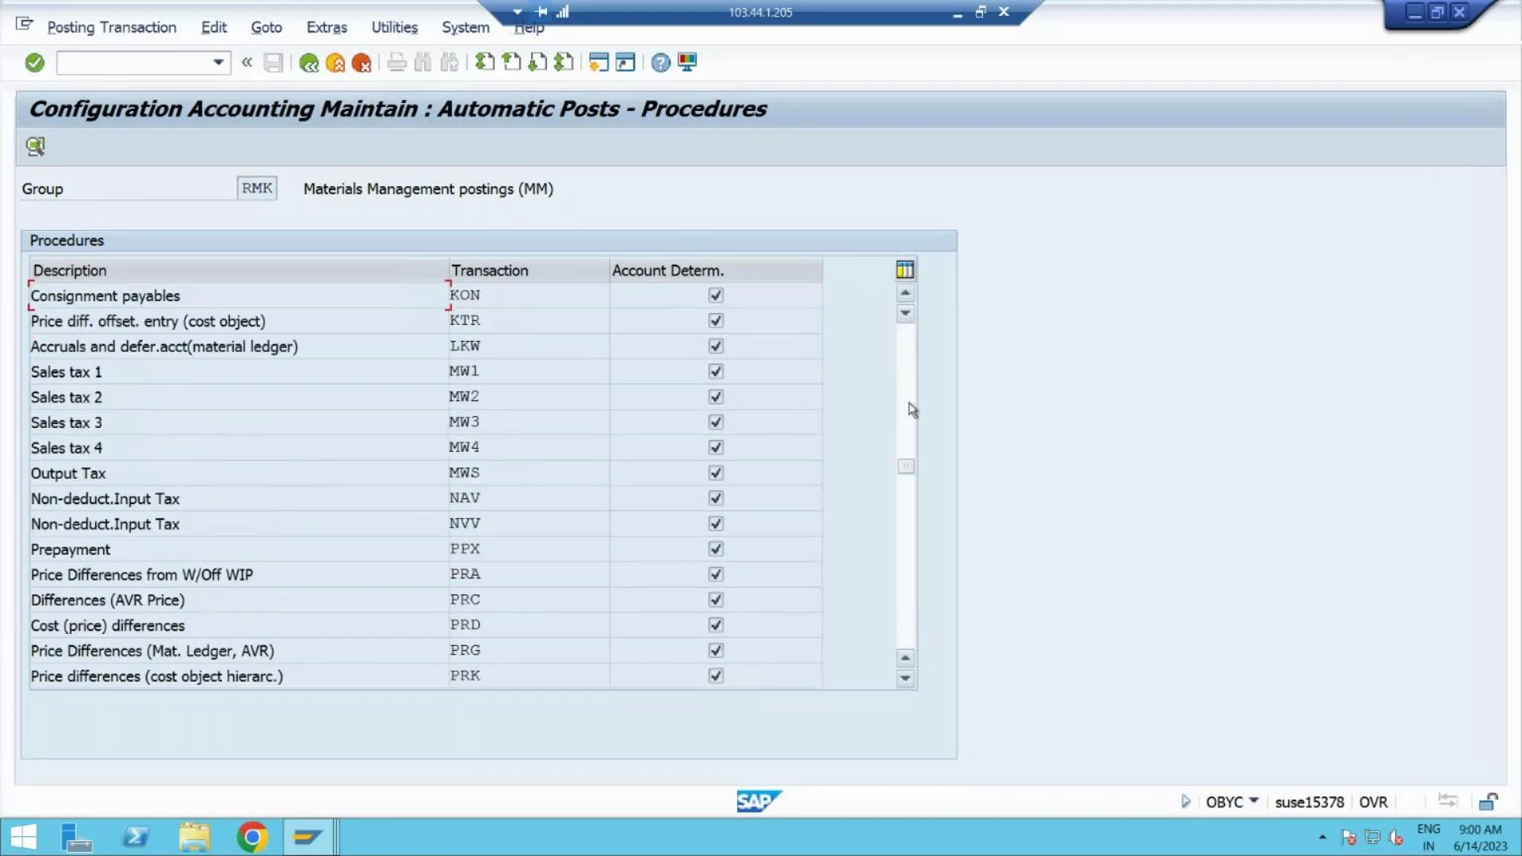
{"action": "left_click", "coordinate": [910, 403]}
{"action": "double_click", "coordinate": [503, 520]}
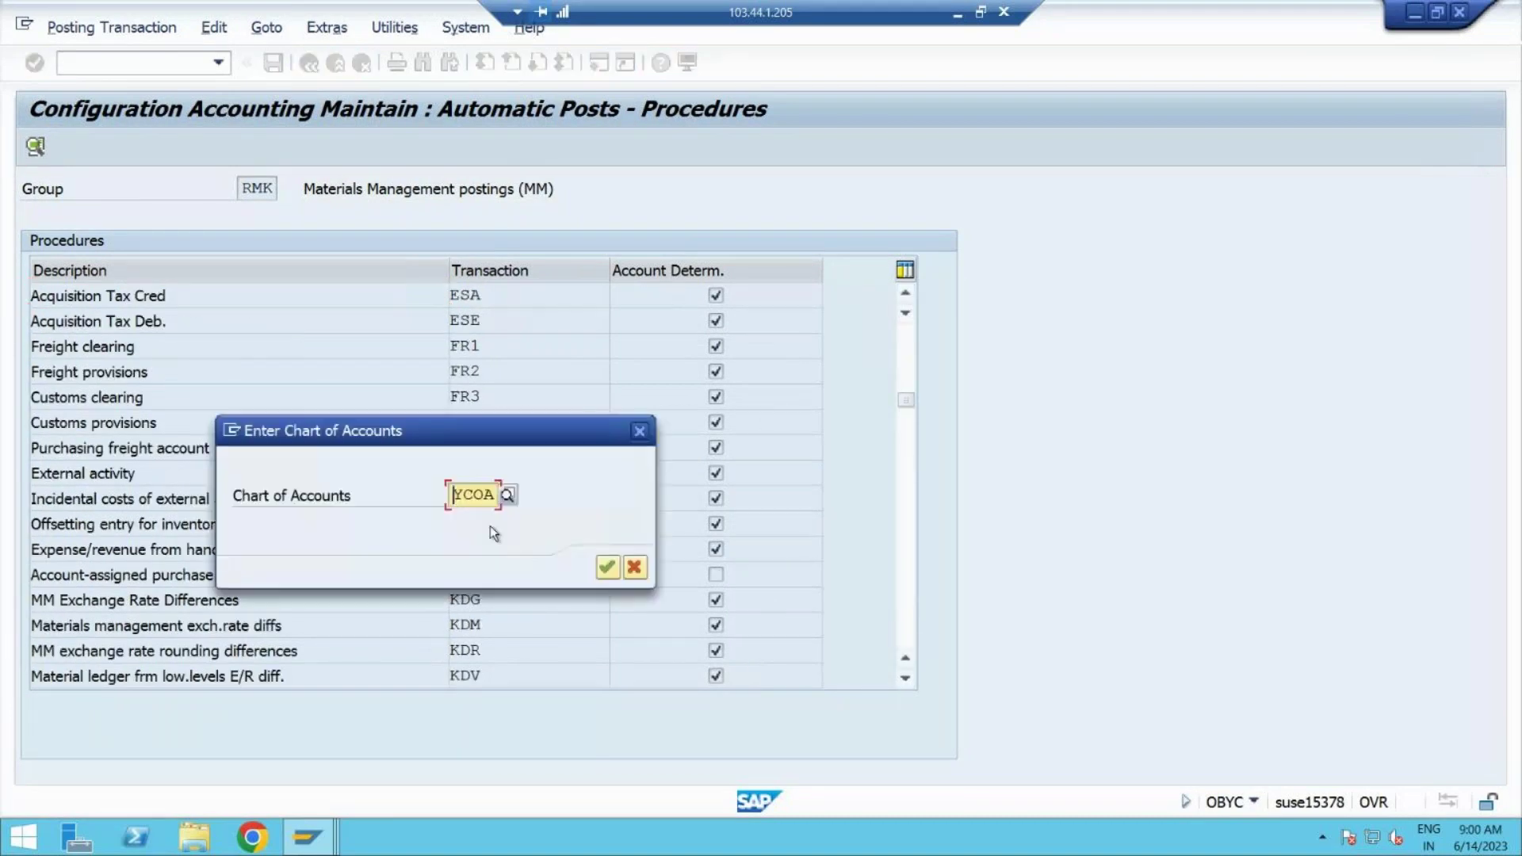
{"action": "left_click", "coordinate": [606, 576]}
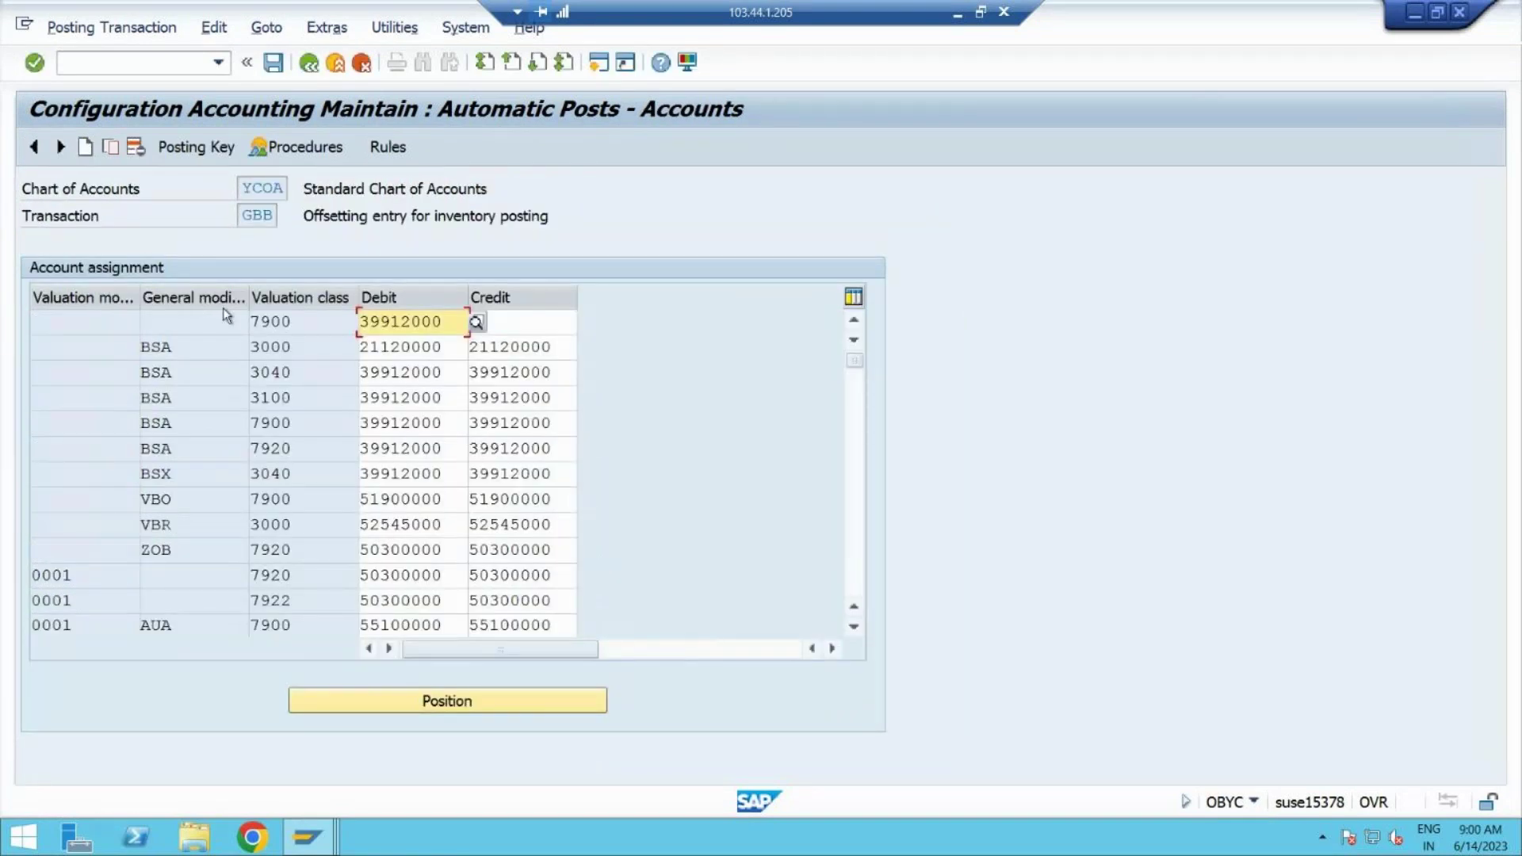
{"action": "left_click", "coordinate": [853, 587]}
{"action": "left_click_drag", "start_coordinate": [853, 587], "coordinate": [854, 587]}
{"action": "left_click", "coordinate": [852, 406]}
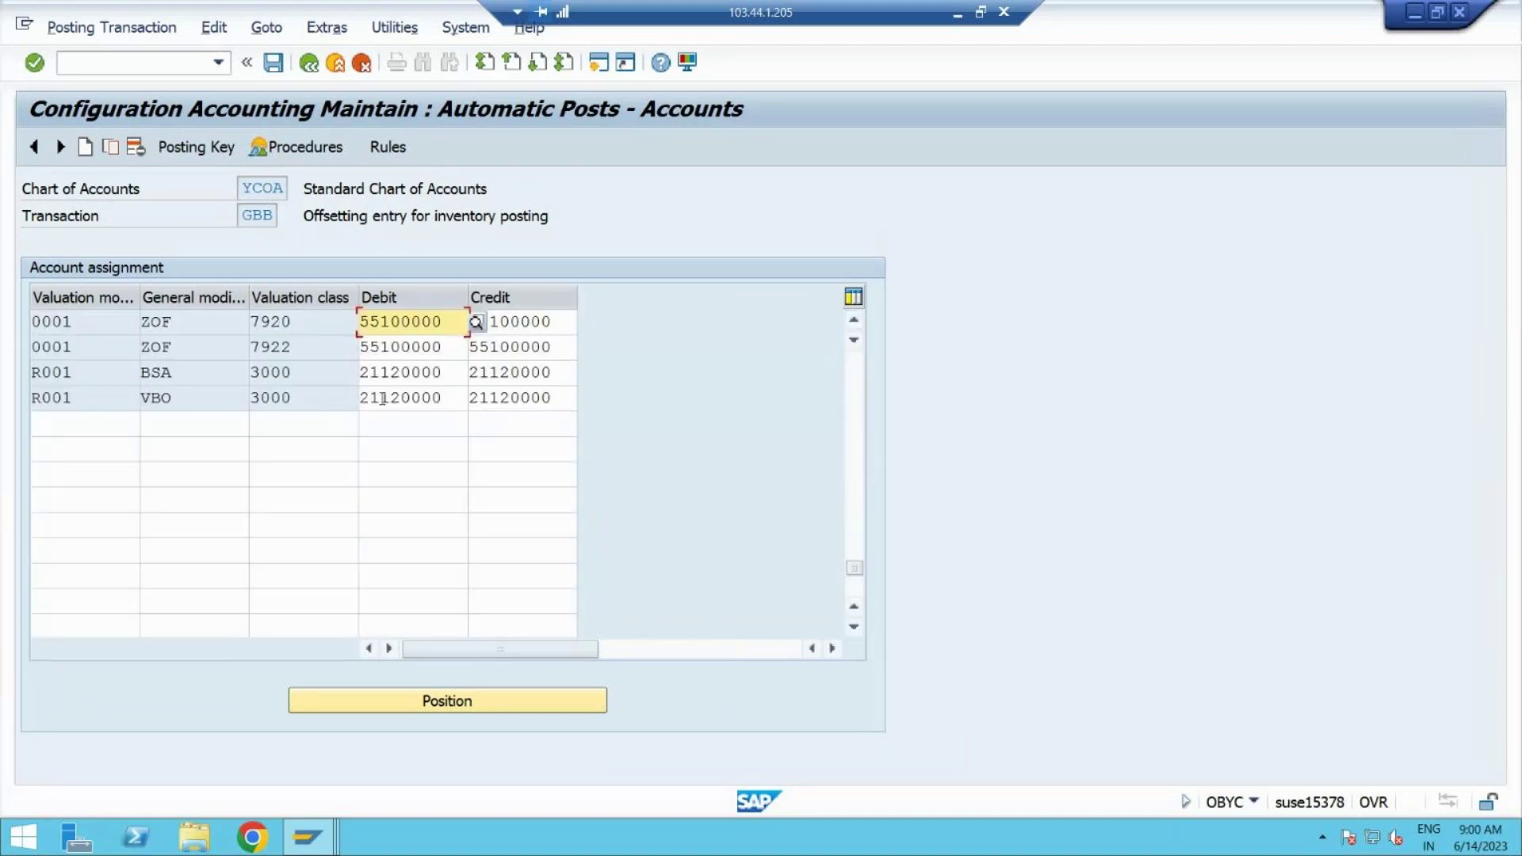
Step: Add an INV / 3000 row with debit and credit 21120000 and save it under the customizing request
{"action": "left_click", "coordinate": [223, 422]}
{"action": "type", "text": "INV"}
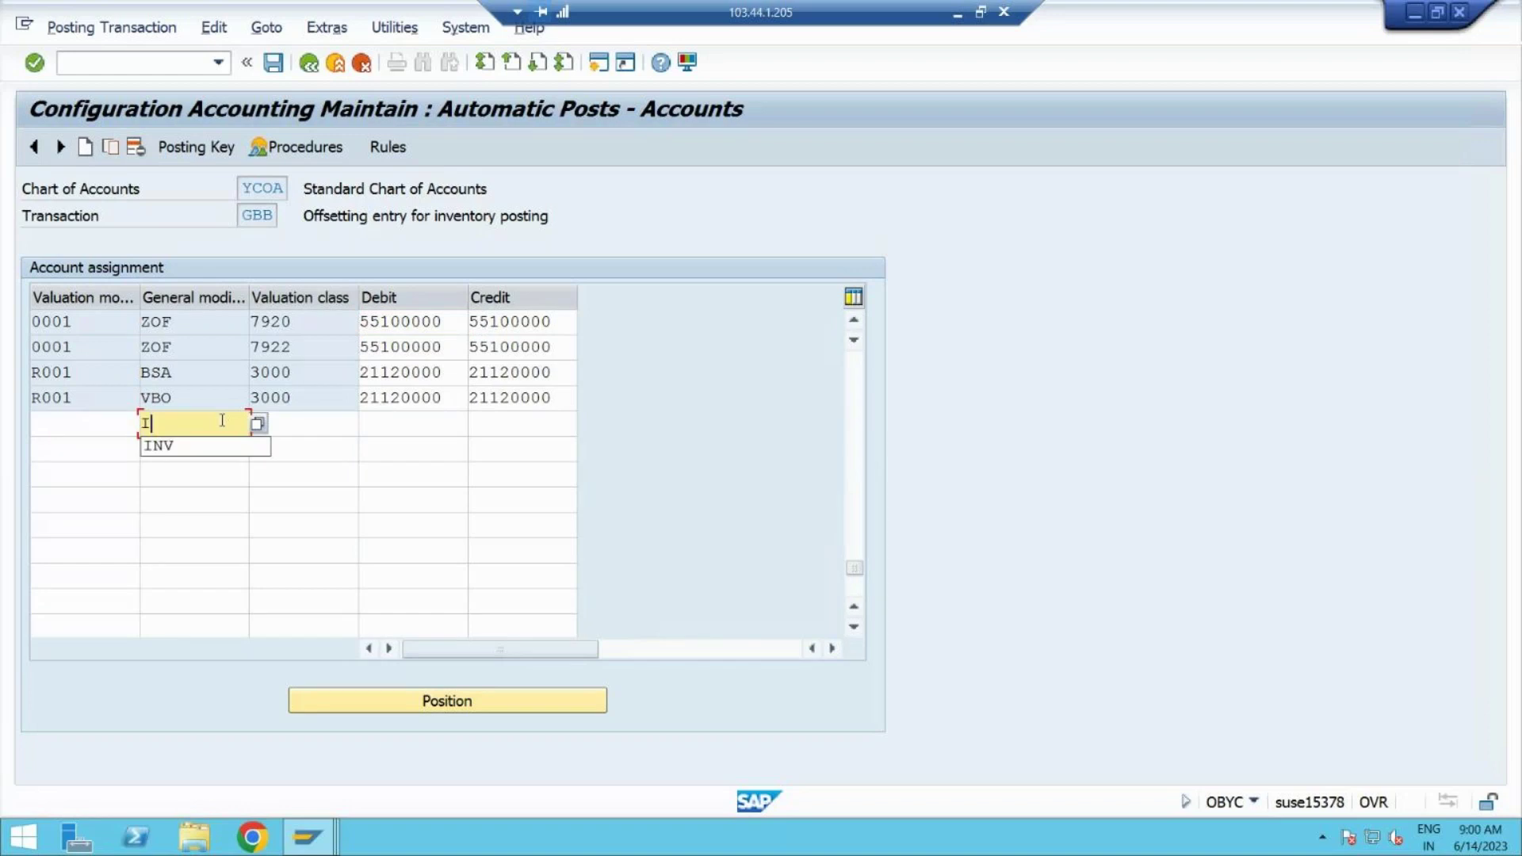
{"action": "key", "text": "Tab"}
{"action": "type", "text": "3000"}
{"action": "key", "text": "Tab"}
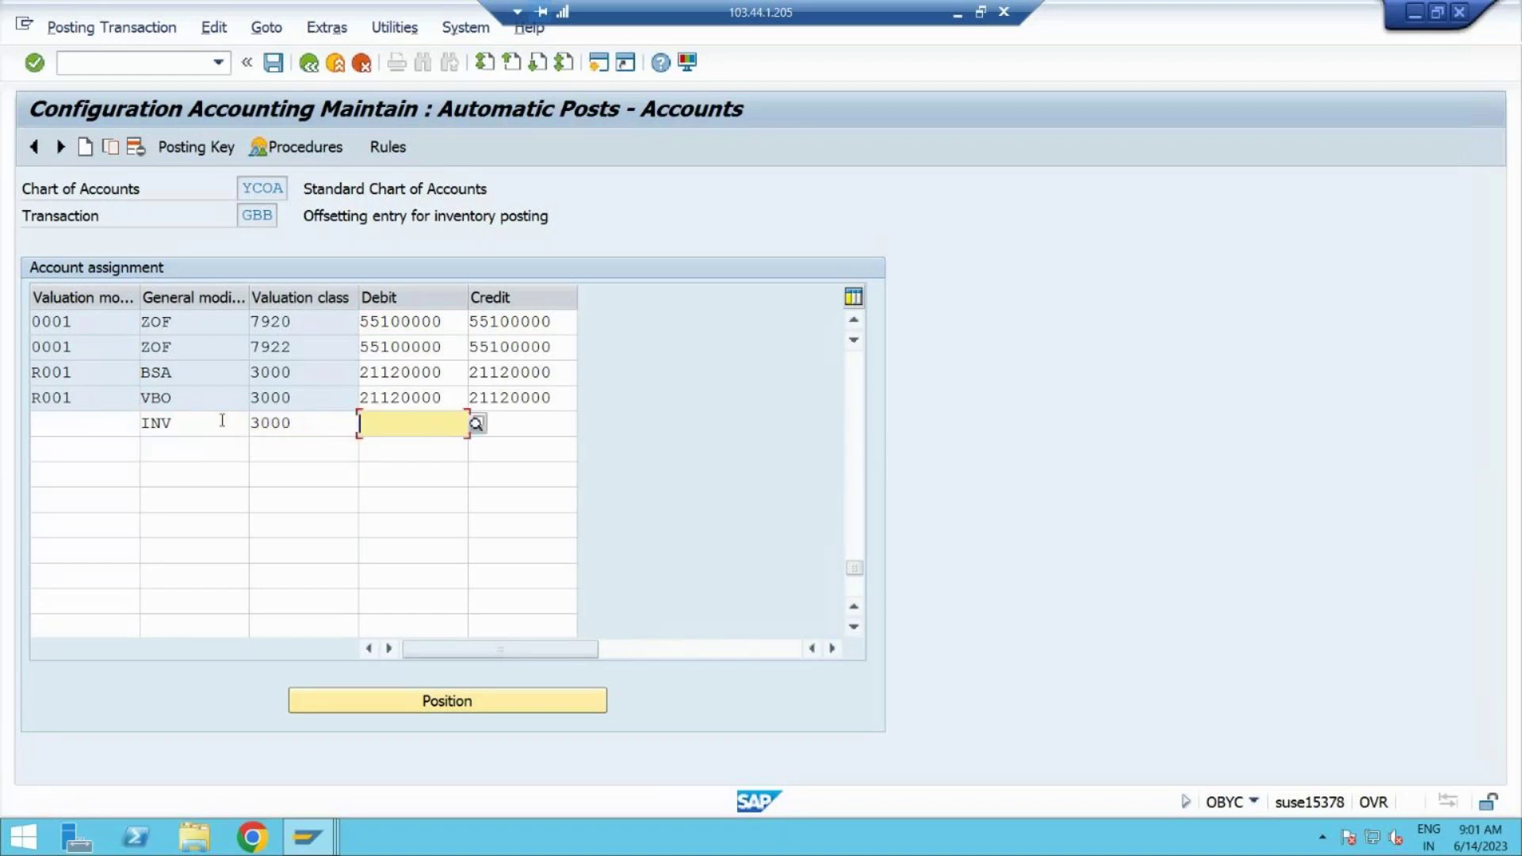
{"action": "type", "text": "21120000"}
{"action": "key", "text": "Tab"}
{"action": "type", "text": "21120000"}
{"action": "left_click", "coordinate": [274, 63]}
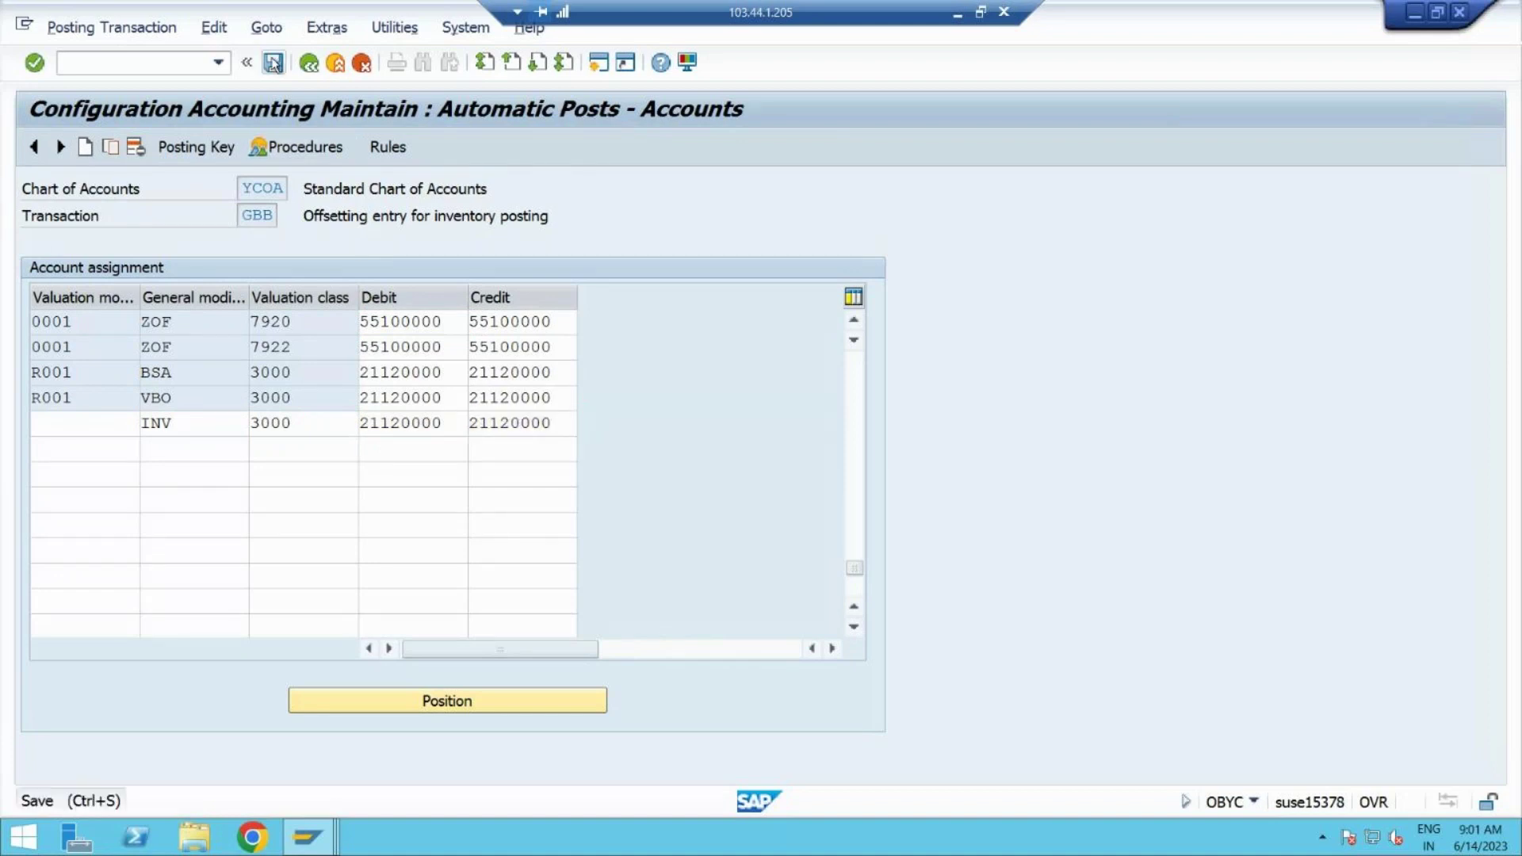
{"action": "left_click", "coordinate": [492, 408]}
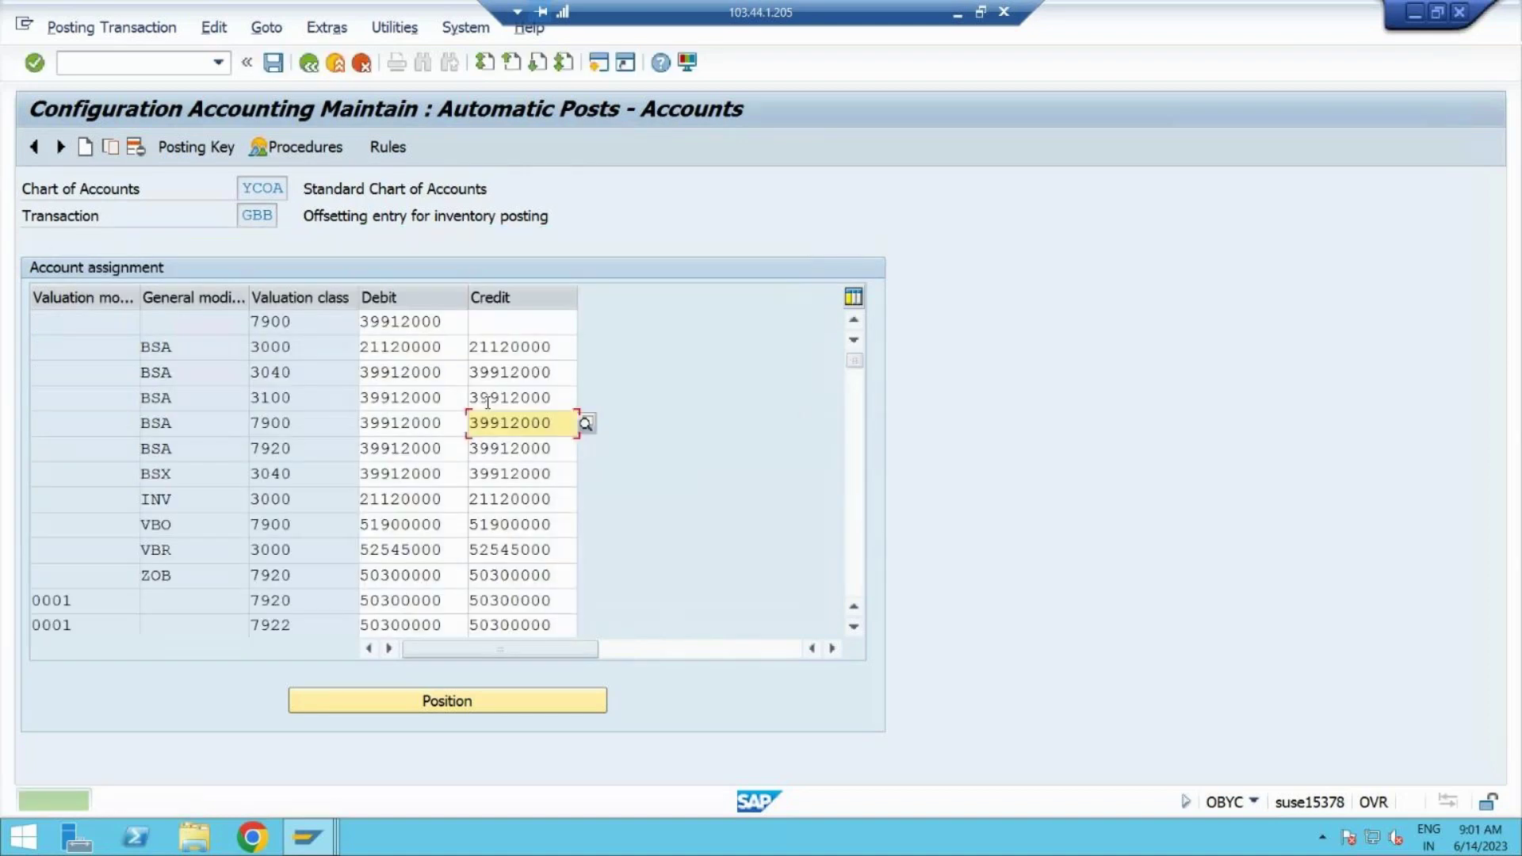
{"action": "left_click", "coordinate": [275, 63]}
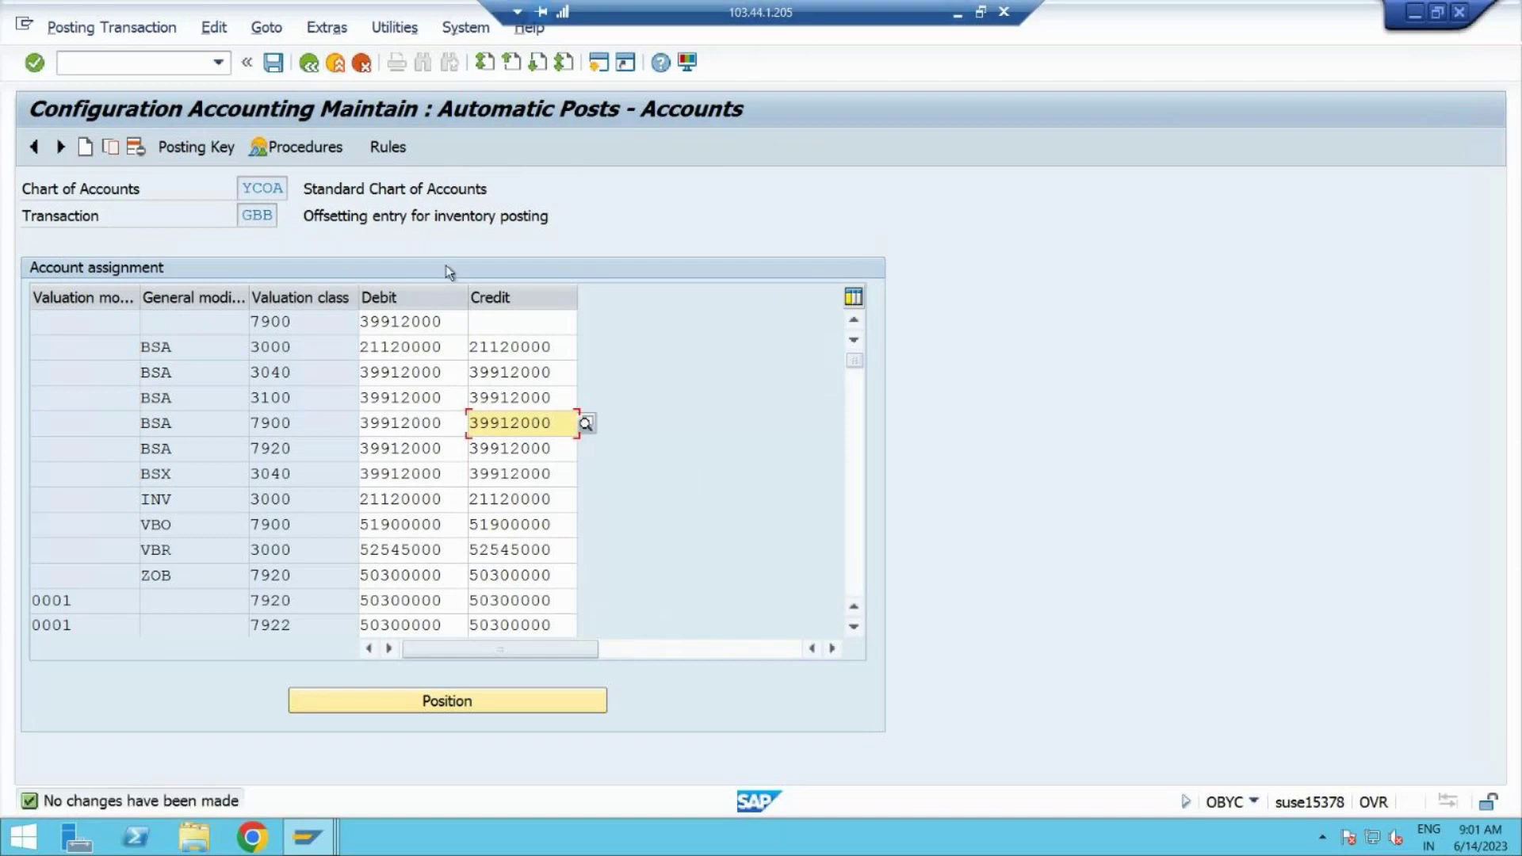
{"action": "mouse_move", "coordinate": [309, 837]}
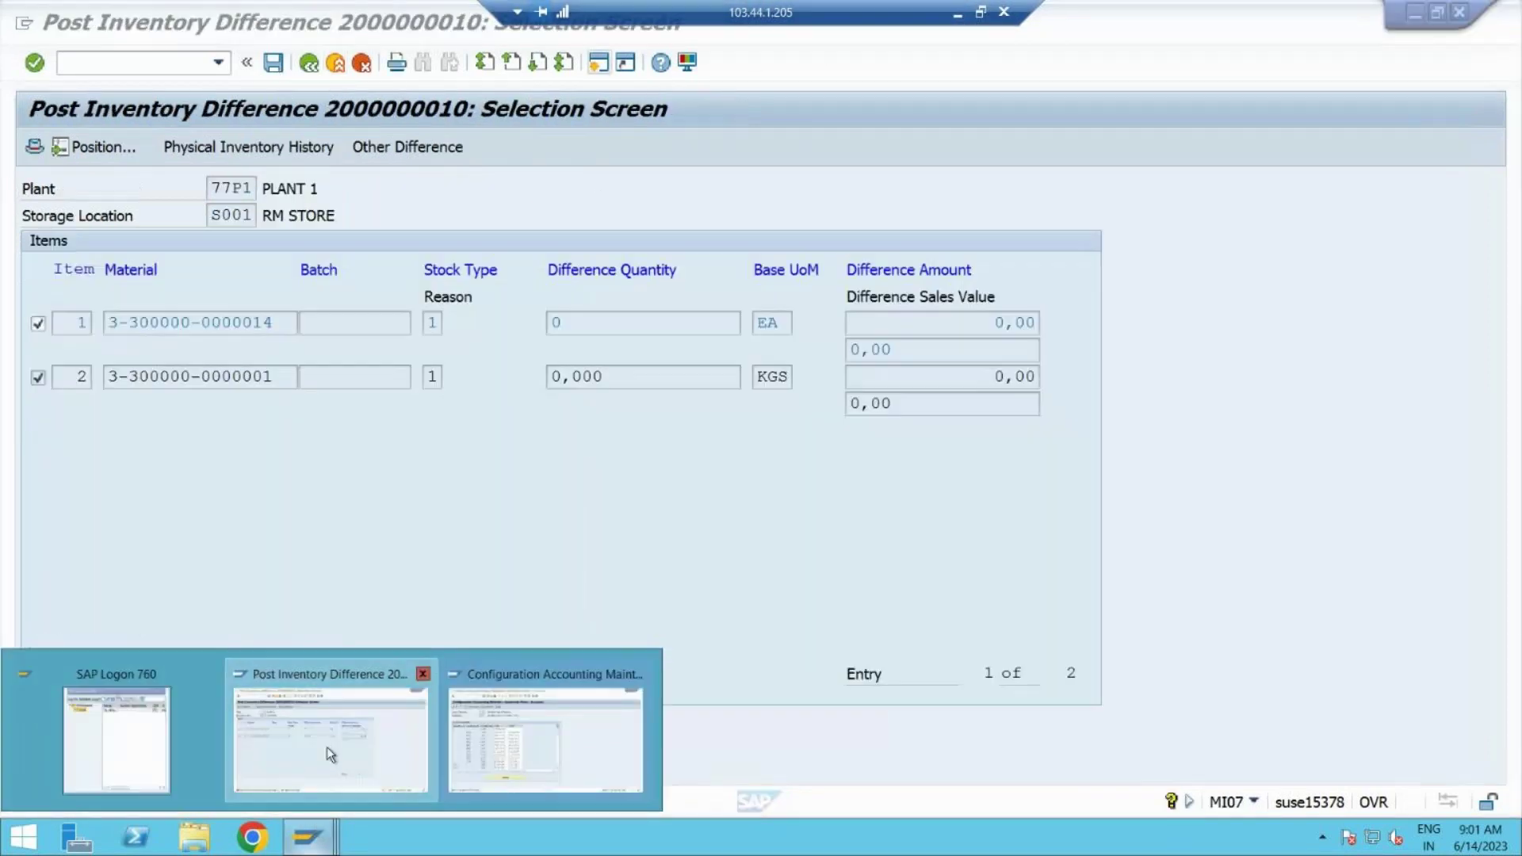
{"action": "left_click", "coordinate": [326, 747]}
{"action": "key", "text": "ctrl+s"}
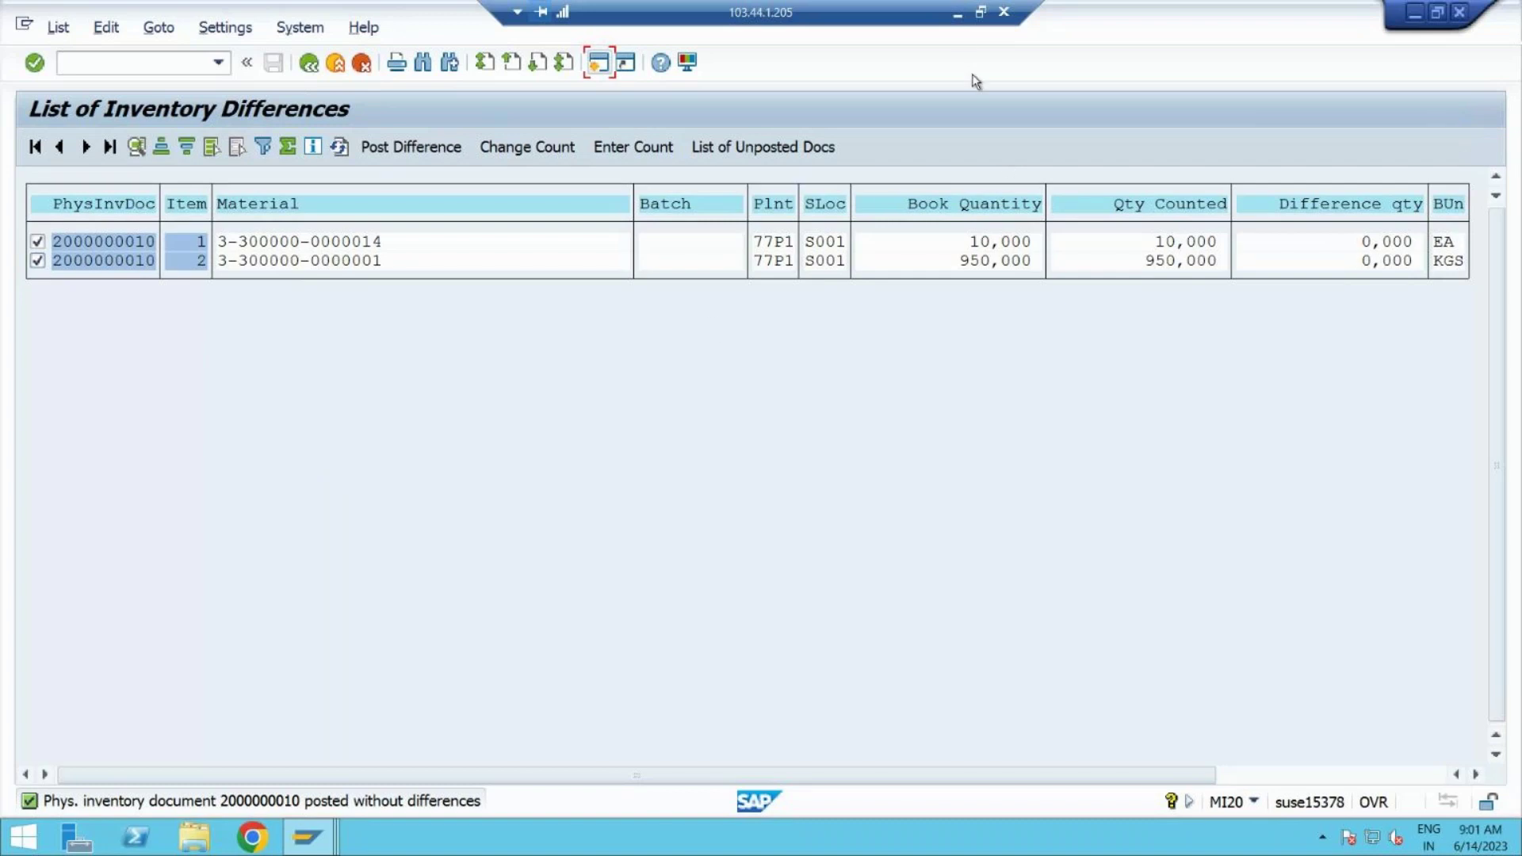
{"action": "left_click", "coordinate": [957, 13]}
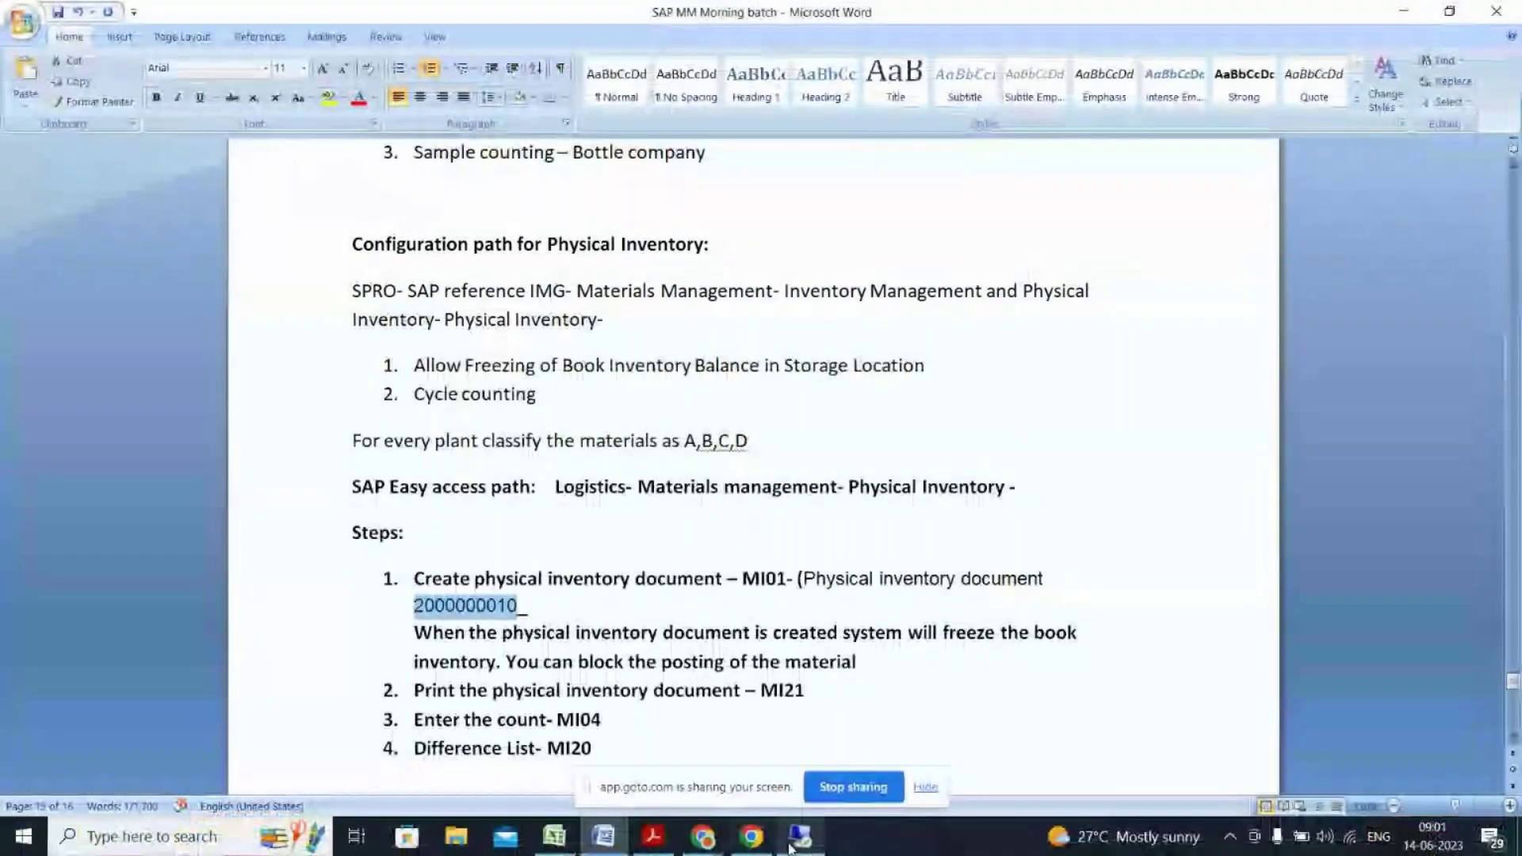
{"action": "left_click", "coordinate": [700, 852]}
Step: Pick the GoTo meeting thumbnail from Chrome's taskbar windows
{"action": "left_click", "coordinate": [777, 795]}
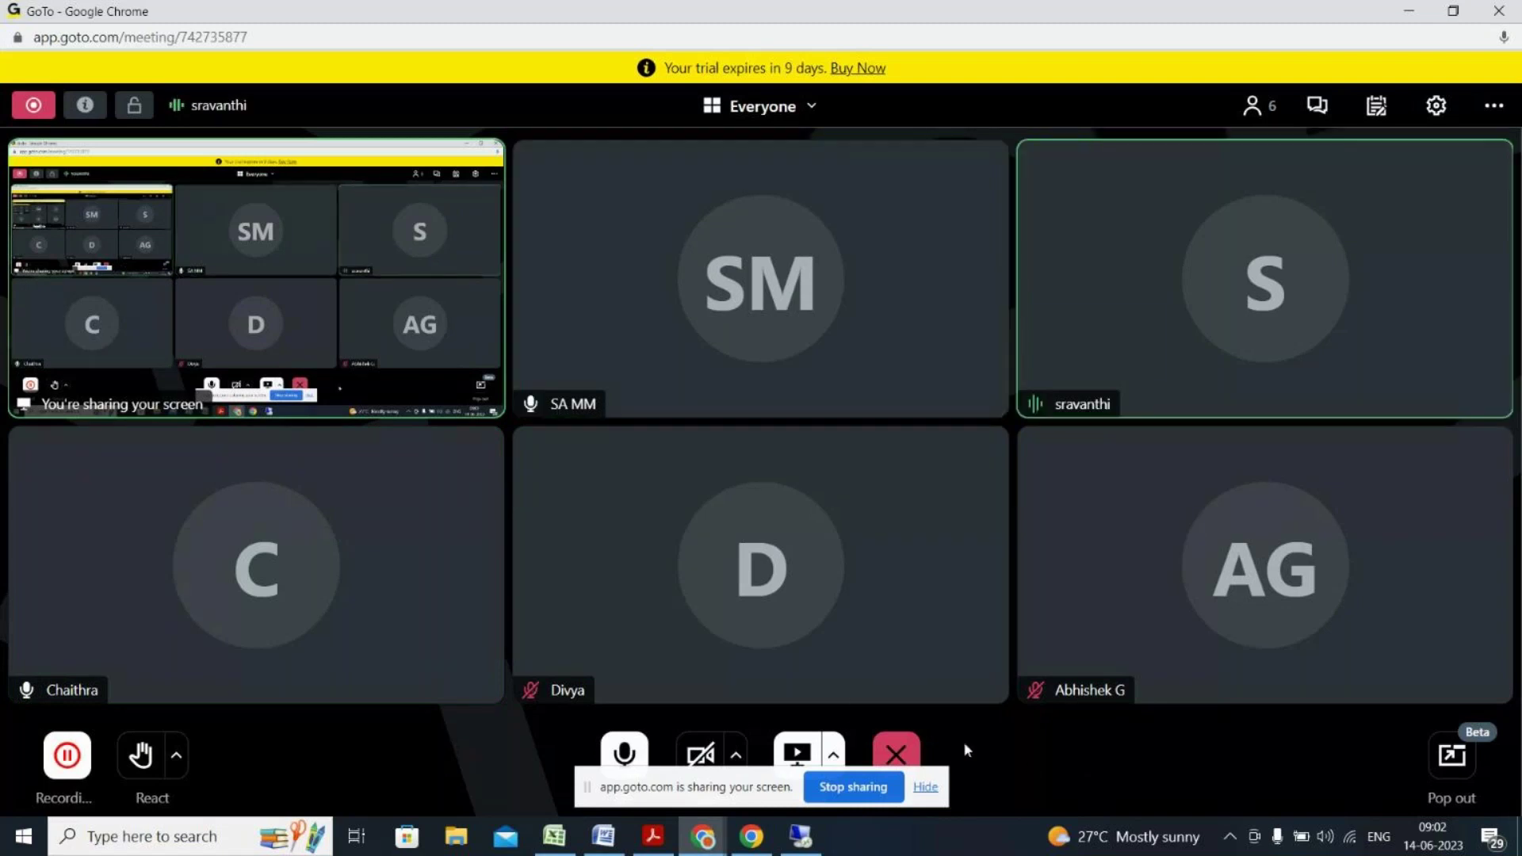
Step: Start leaving the GoTo Meeting session and hide the screen-sharing notice
{"action": "left_click", "coordinate": [894, 754]}
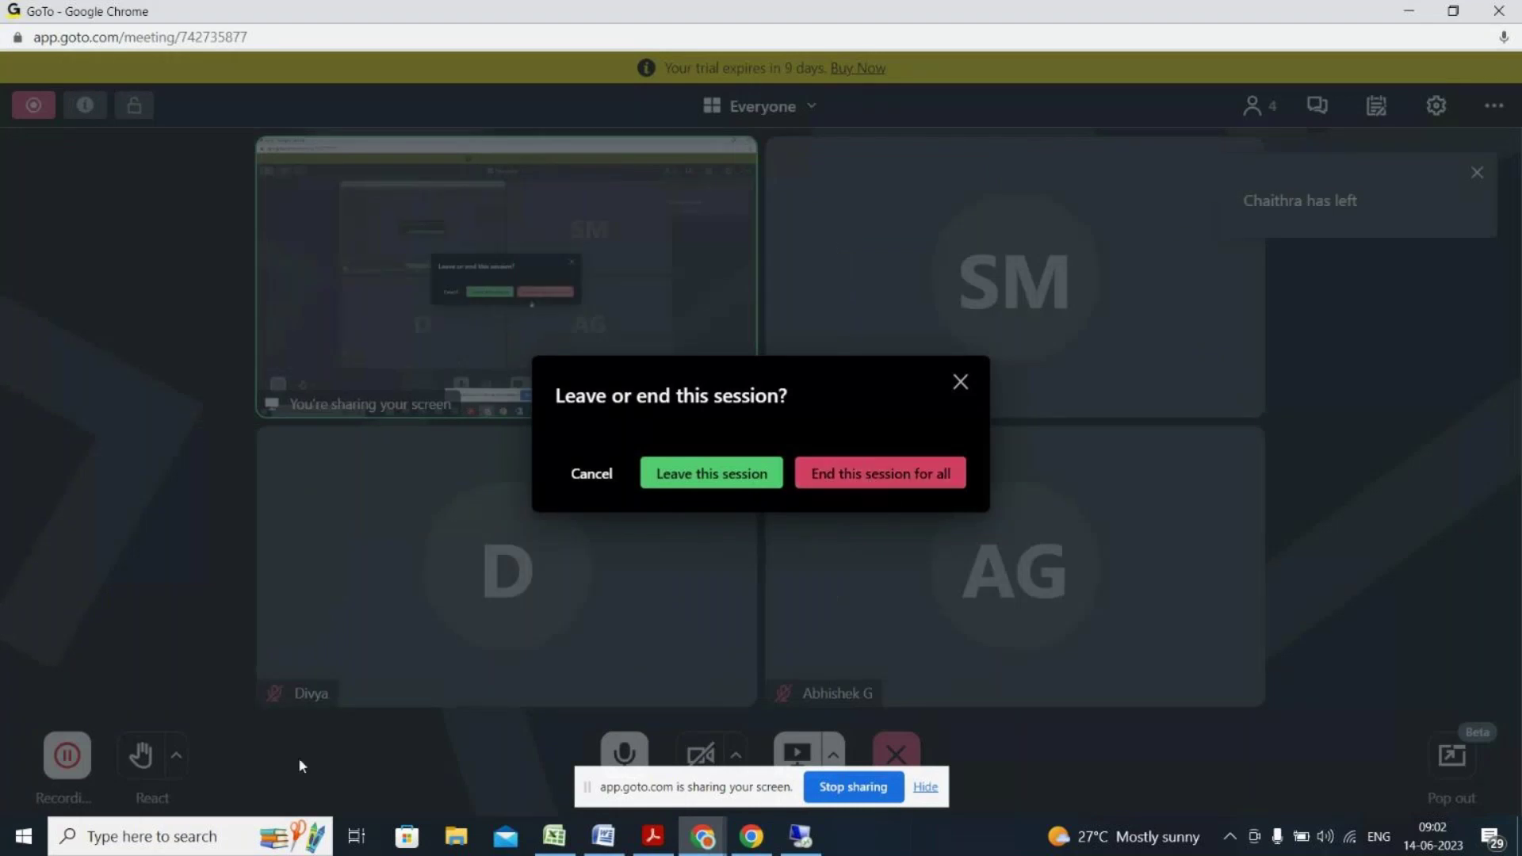
{"action": "left_click", "coordinate": [926, 788]}
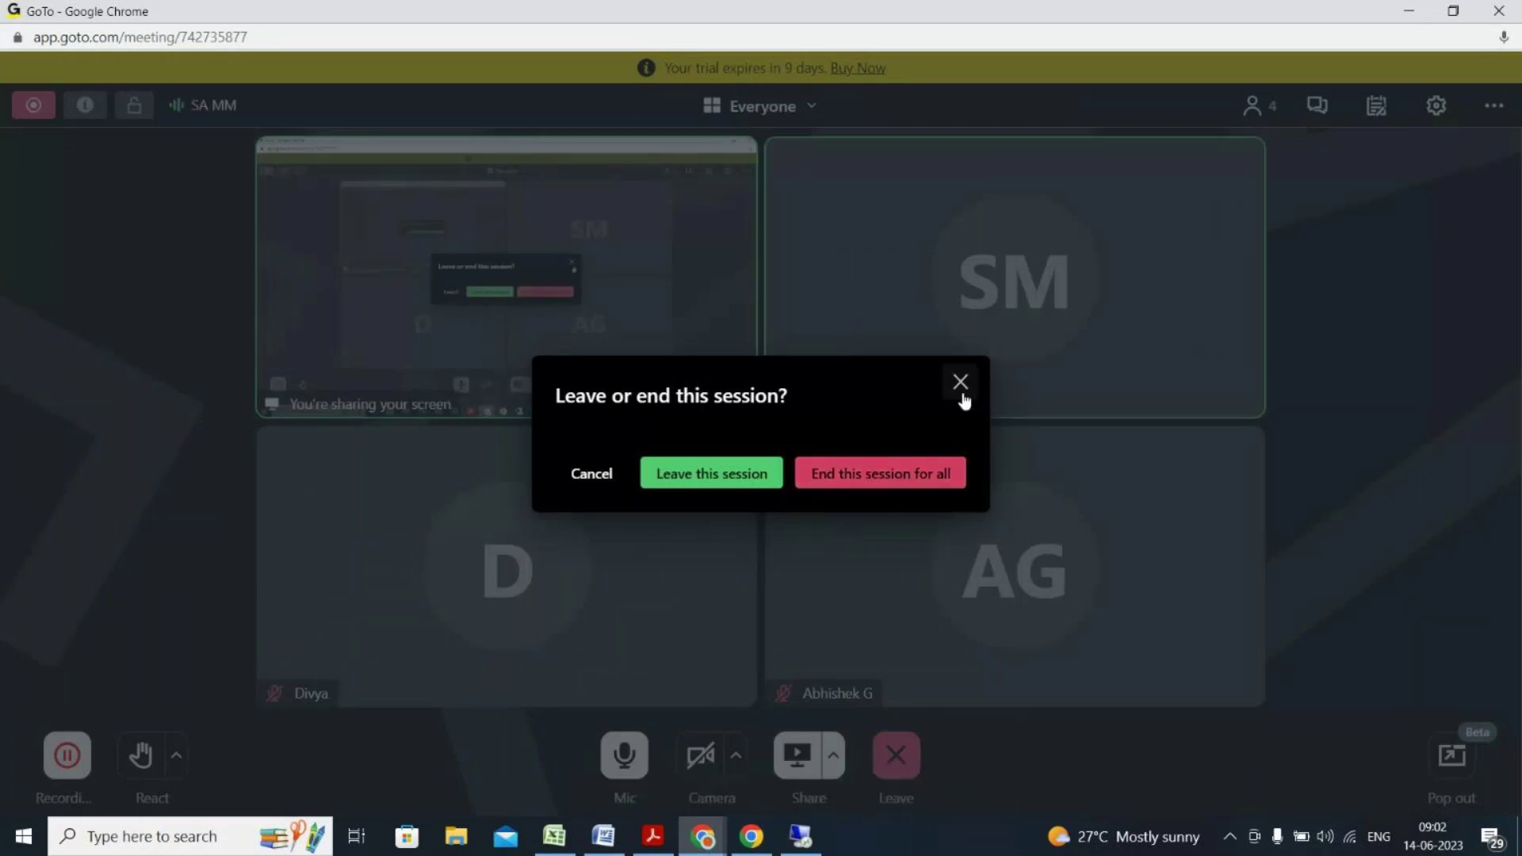